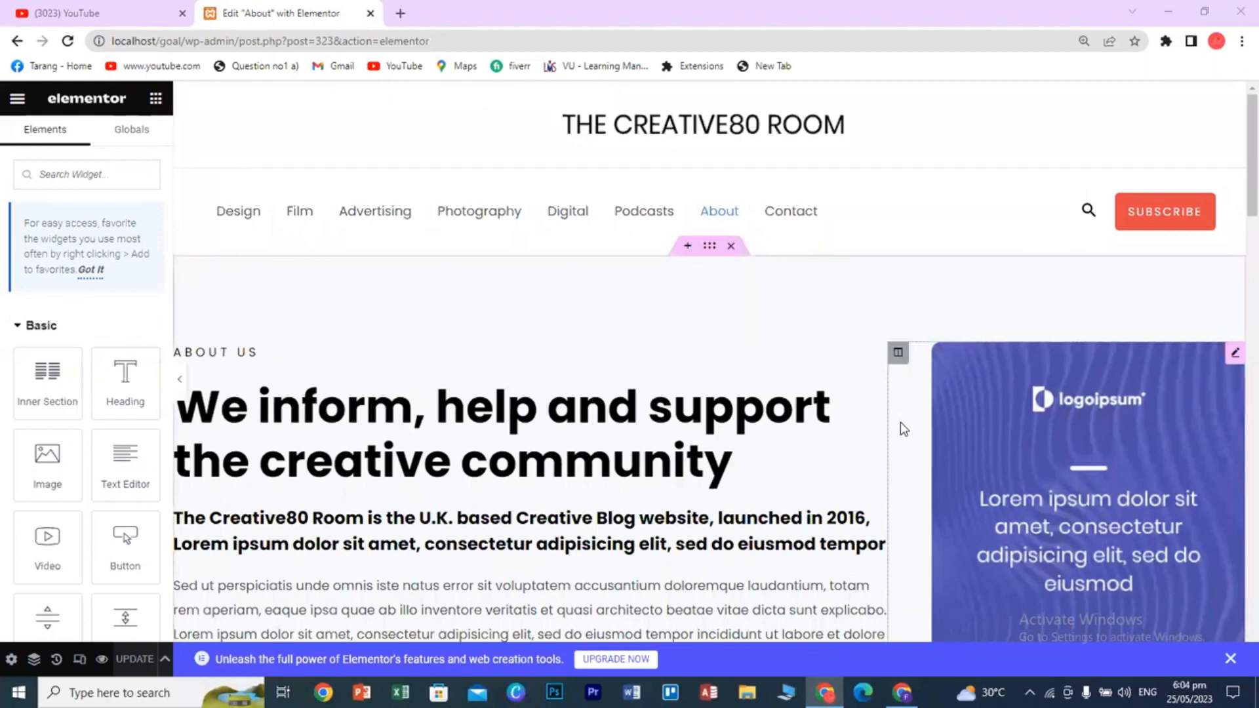
- Select the 'We inform, help and support the creative community' heading to edit it
scroll(900, 423, "down", 1)
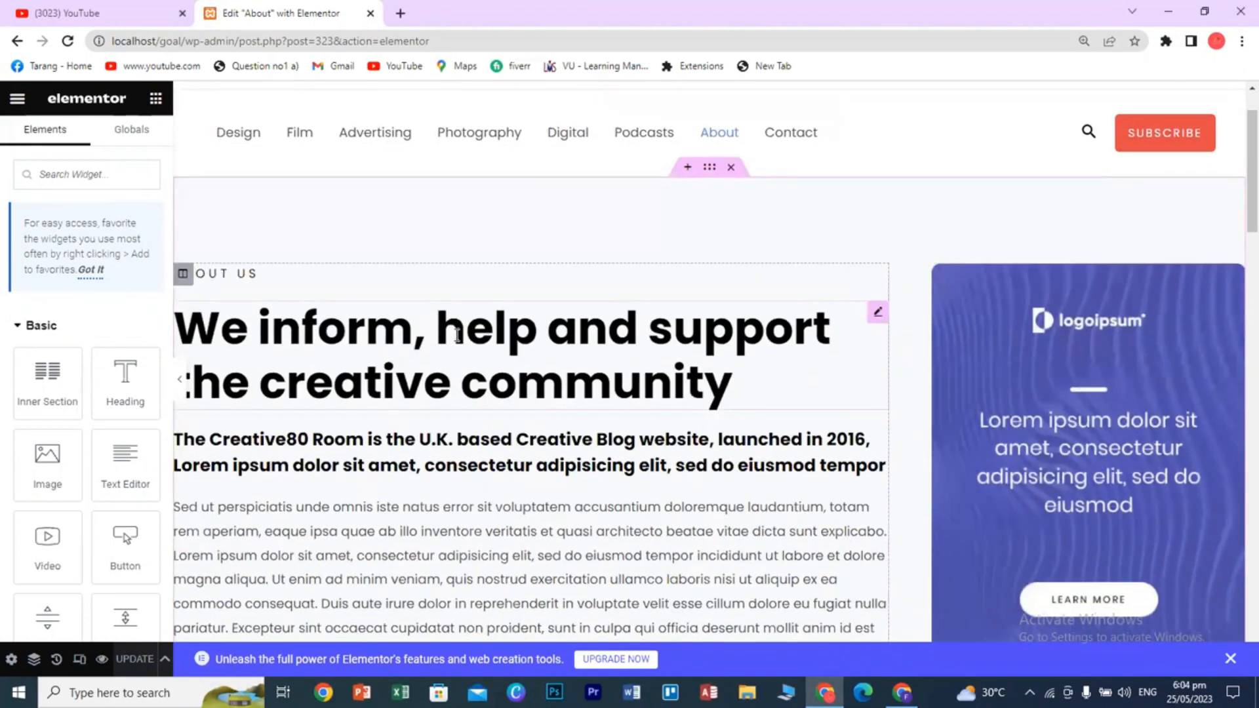
left_click(457, 334)
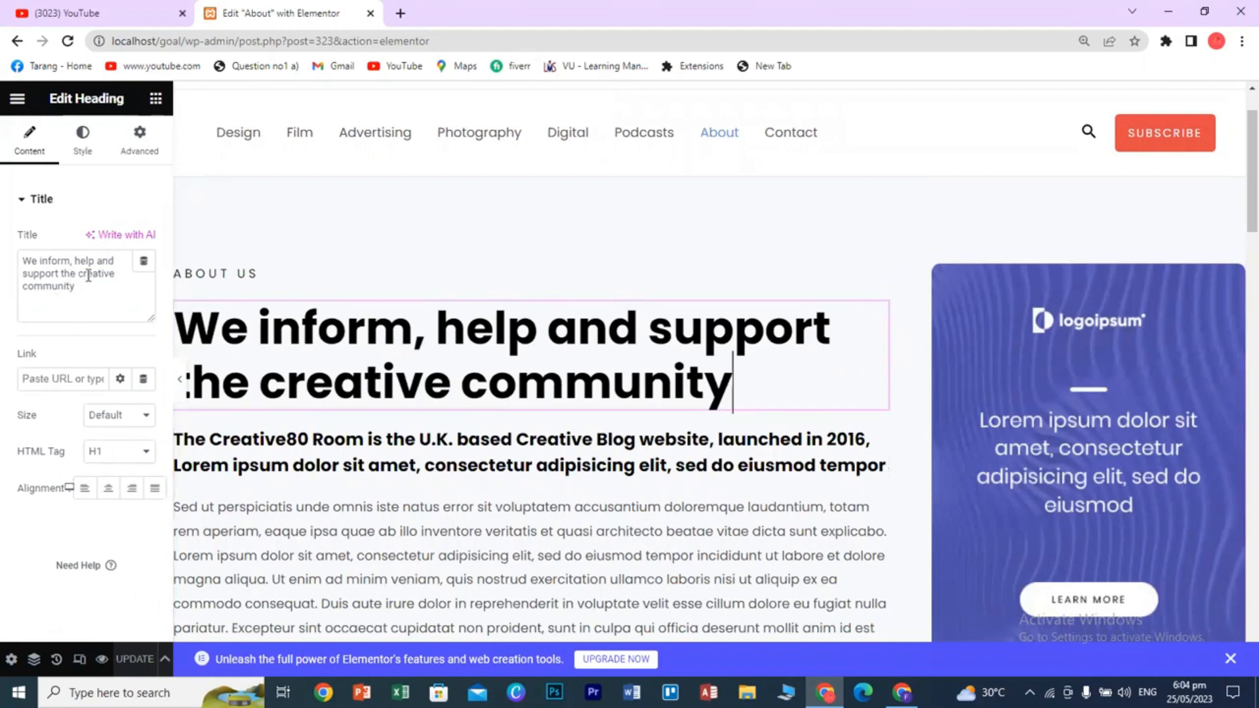
- Set the heading's text colour to red #DB0A0A in the Style settings
left_click(83, 139)
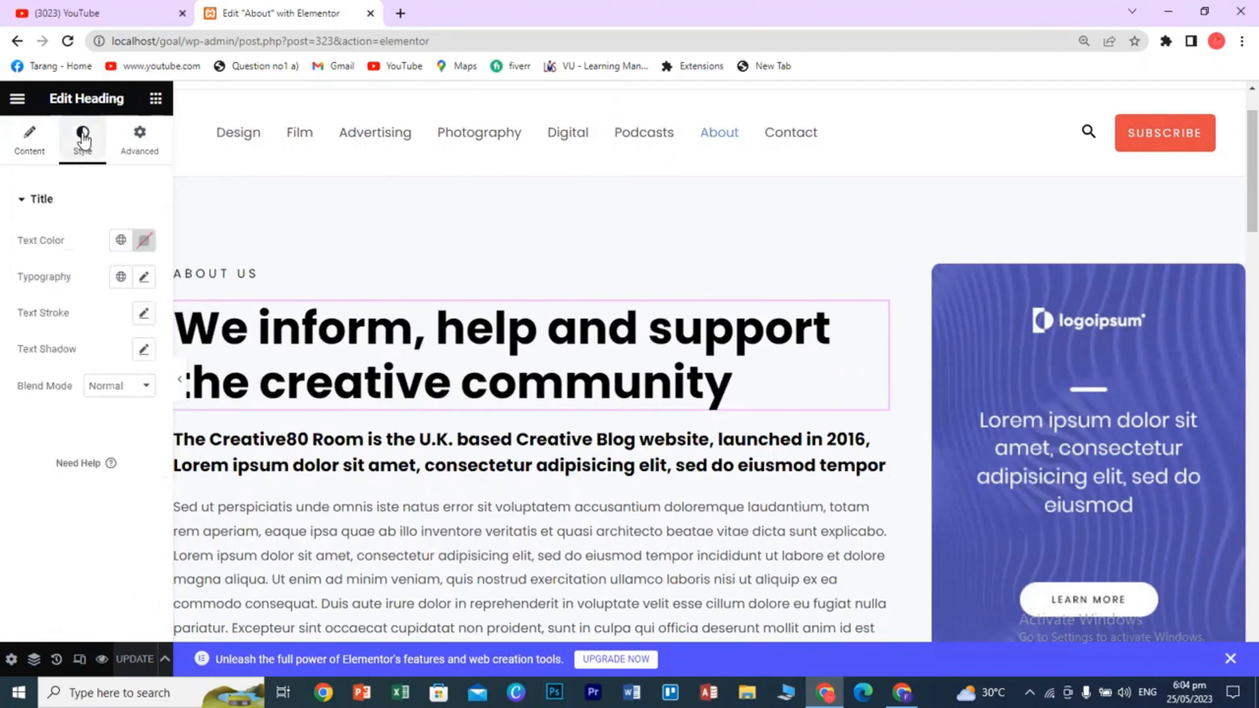
left_click(145, 241)
left_click(215, 324)
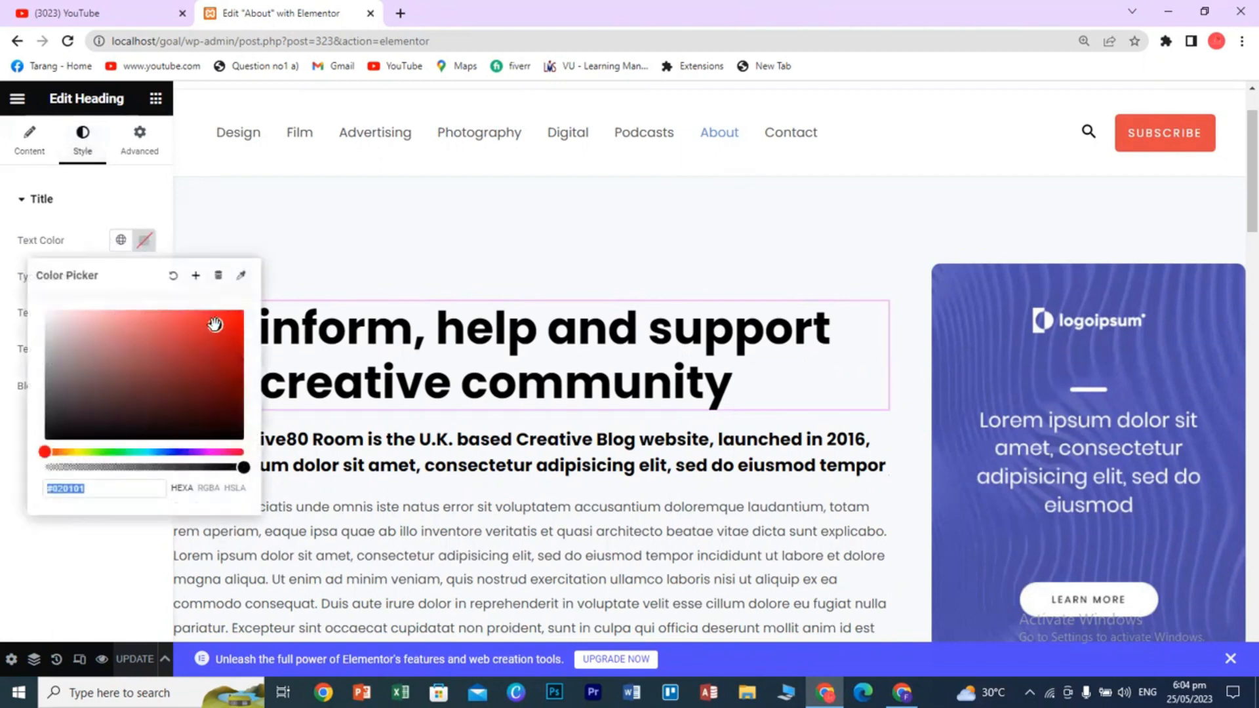
left_click(234, 329)
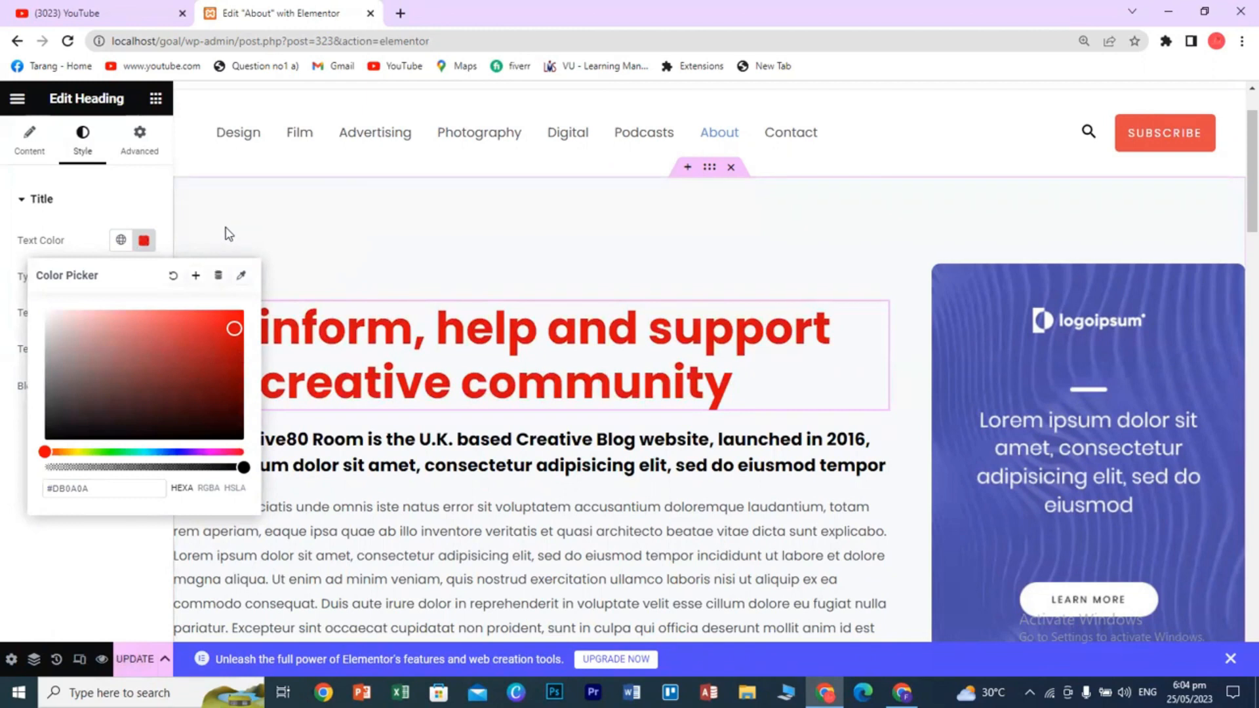
double_click(459, 338)
left_click(359, 222)
left_click(135, 208)
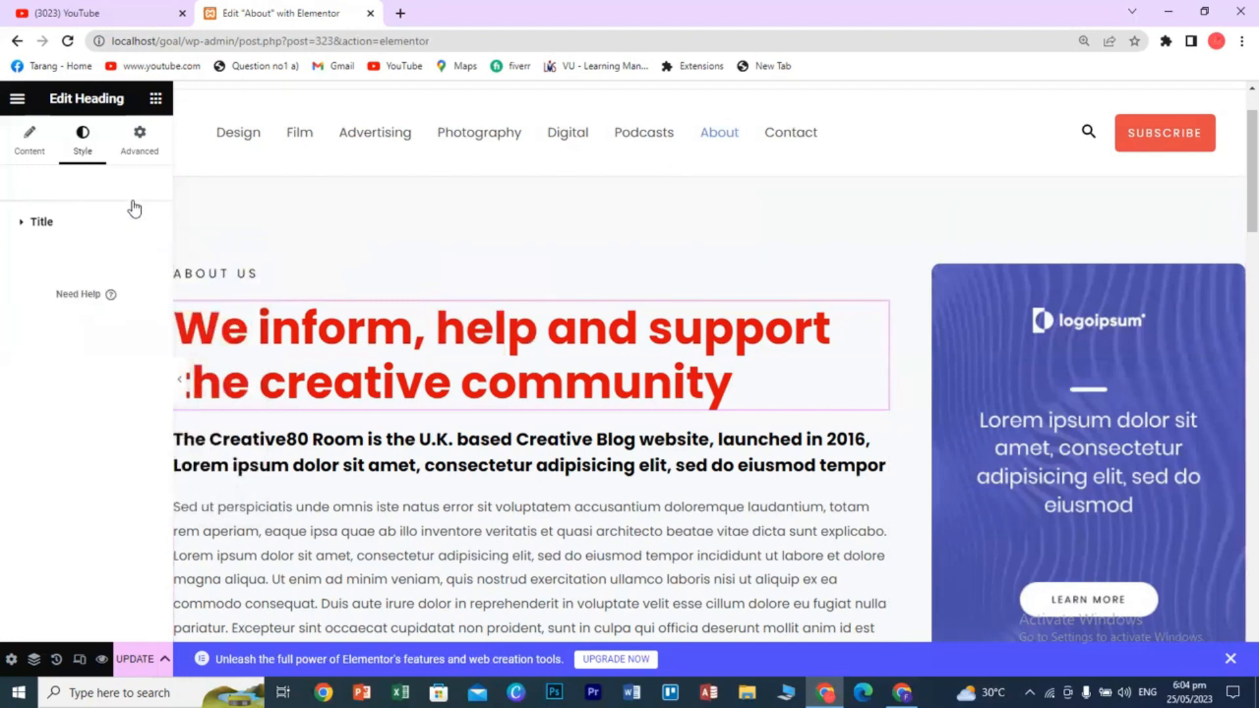
- Check the Title typography and leave the heading's text stroke width at 0
left_click(42, 223)
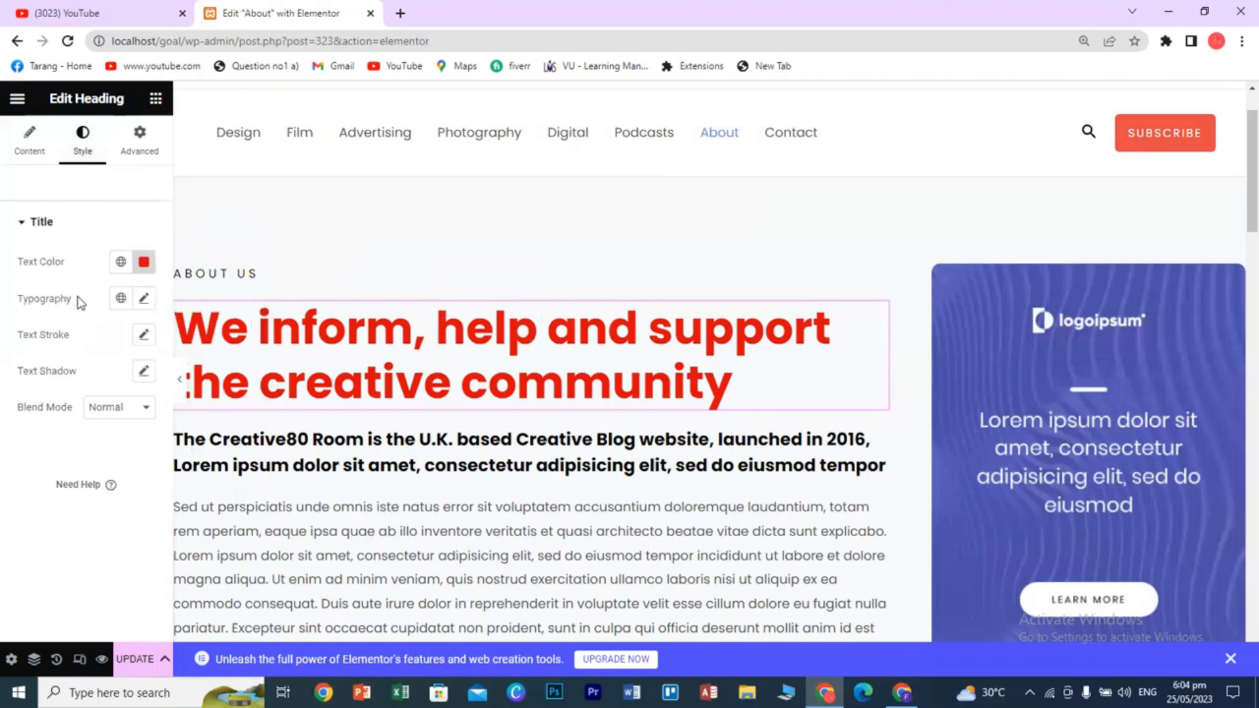
left_click(122, 300)
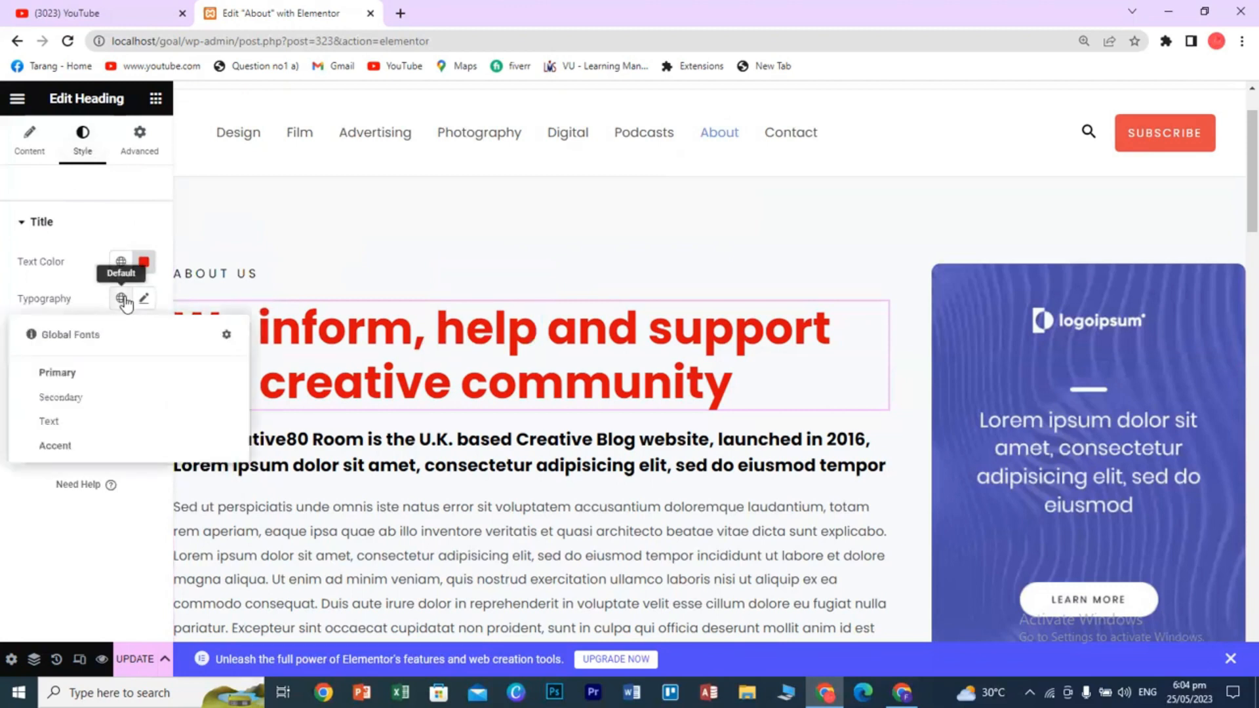
left_click(122, 299)
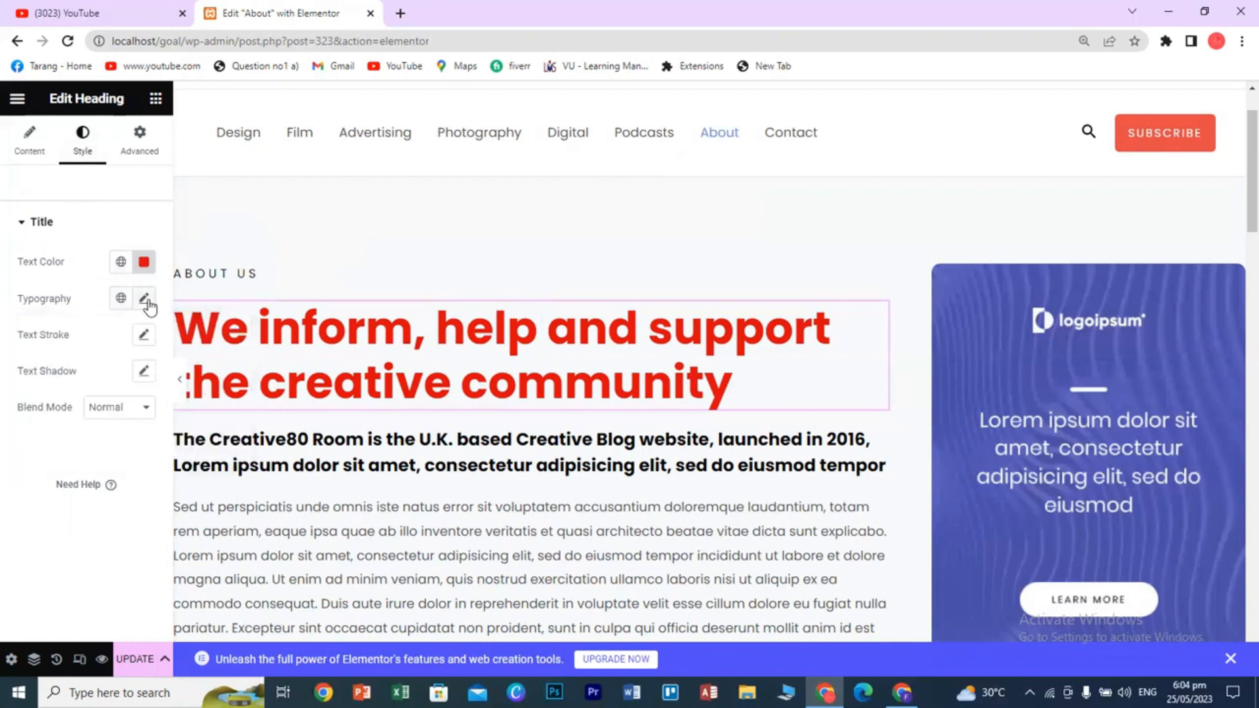
left_click(145, 299)
left_click(147, 301)
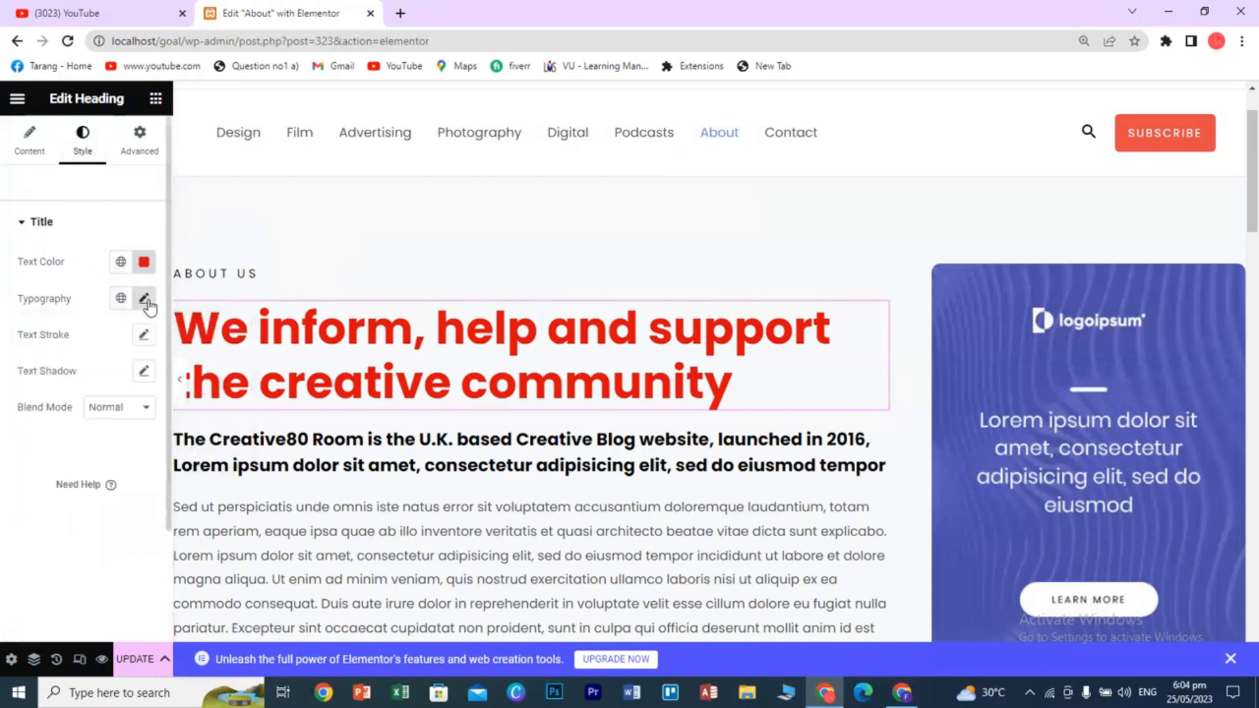
left_click(143, 338)
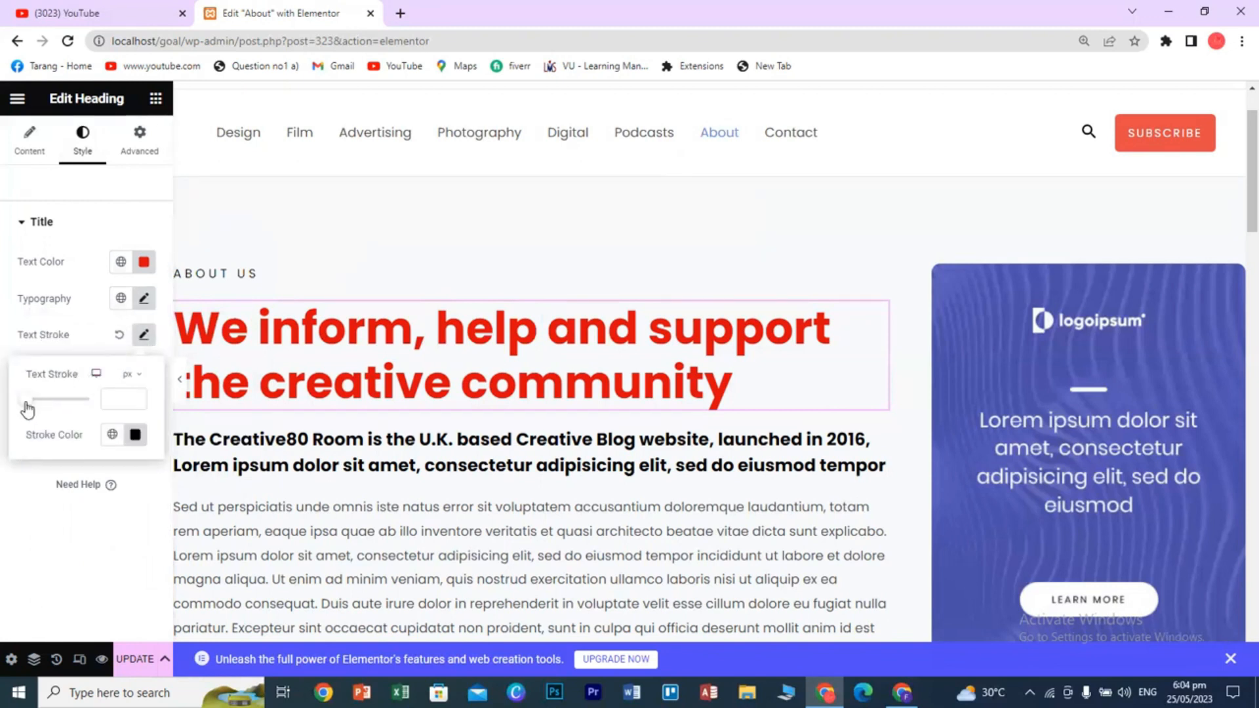
left_click_drag(24, 410, 27, 410)
left_click(129, 528)
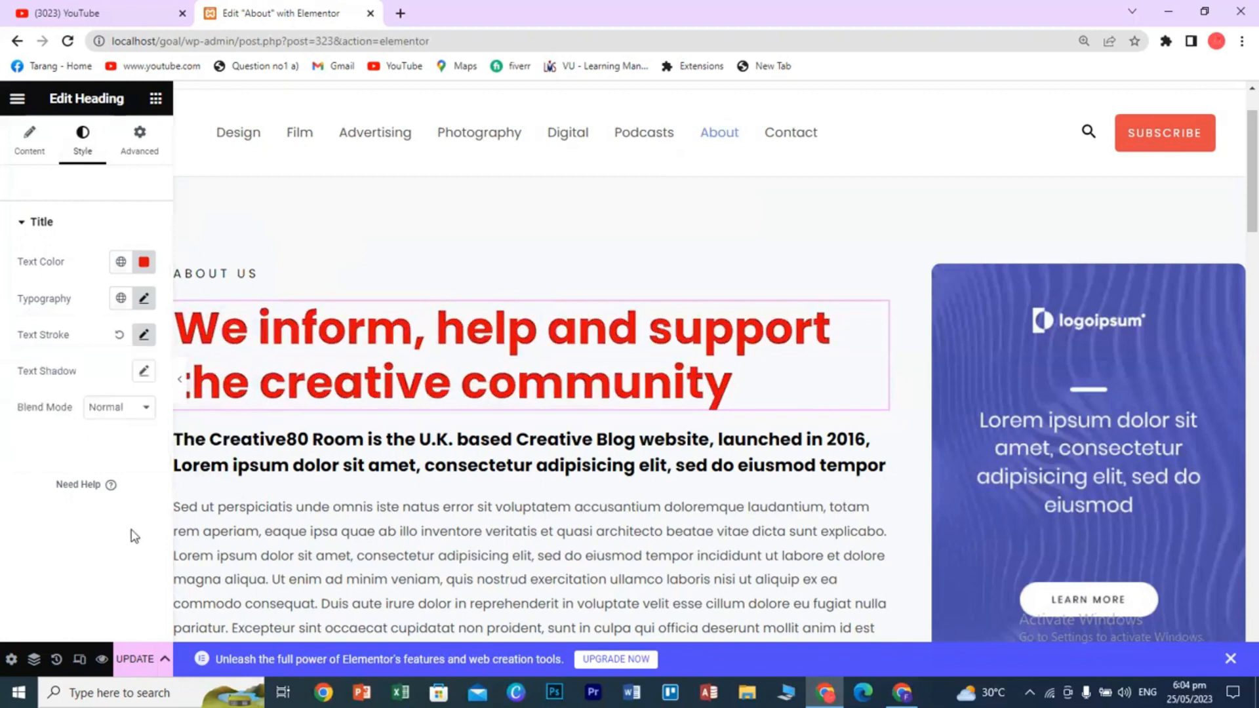
- Add a soft text shadow with blur 10 to the heading
left_click(145, 372)
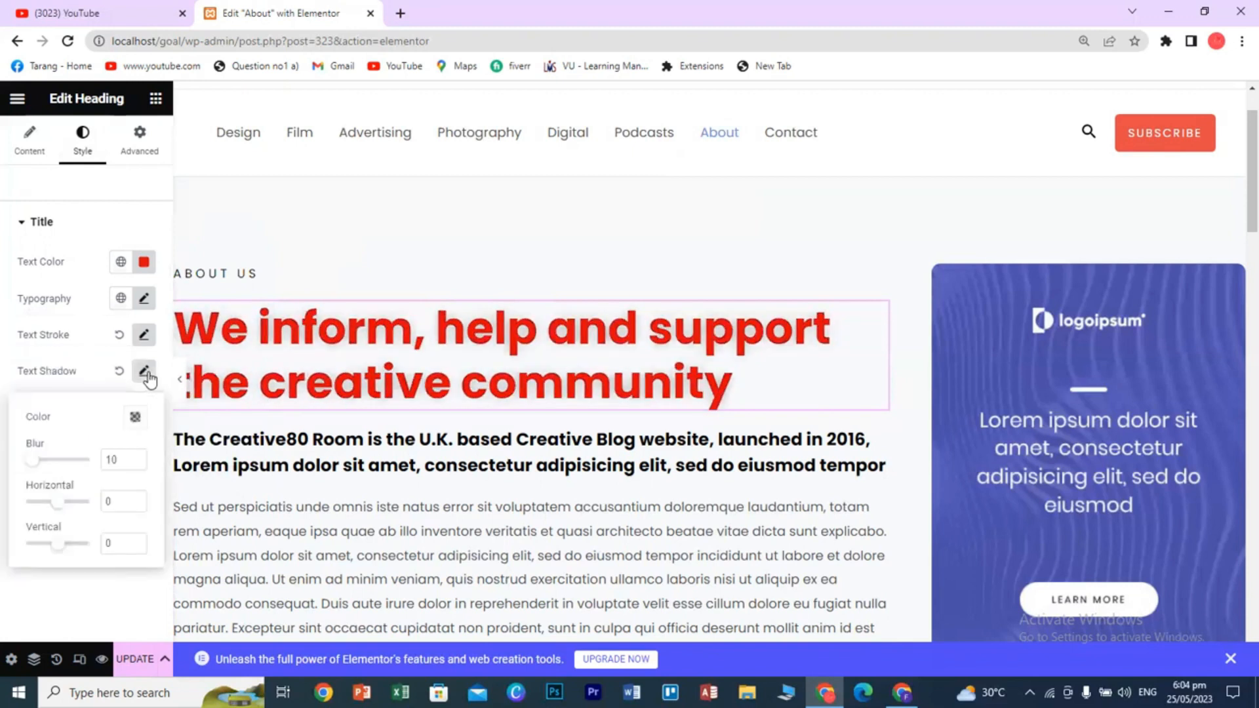
left_click(144, 372)
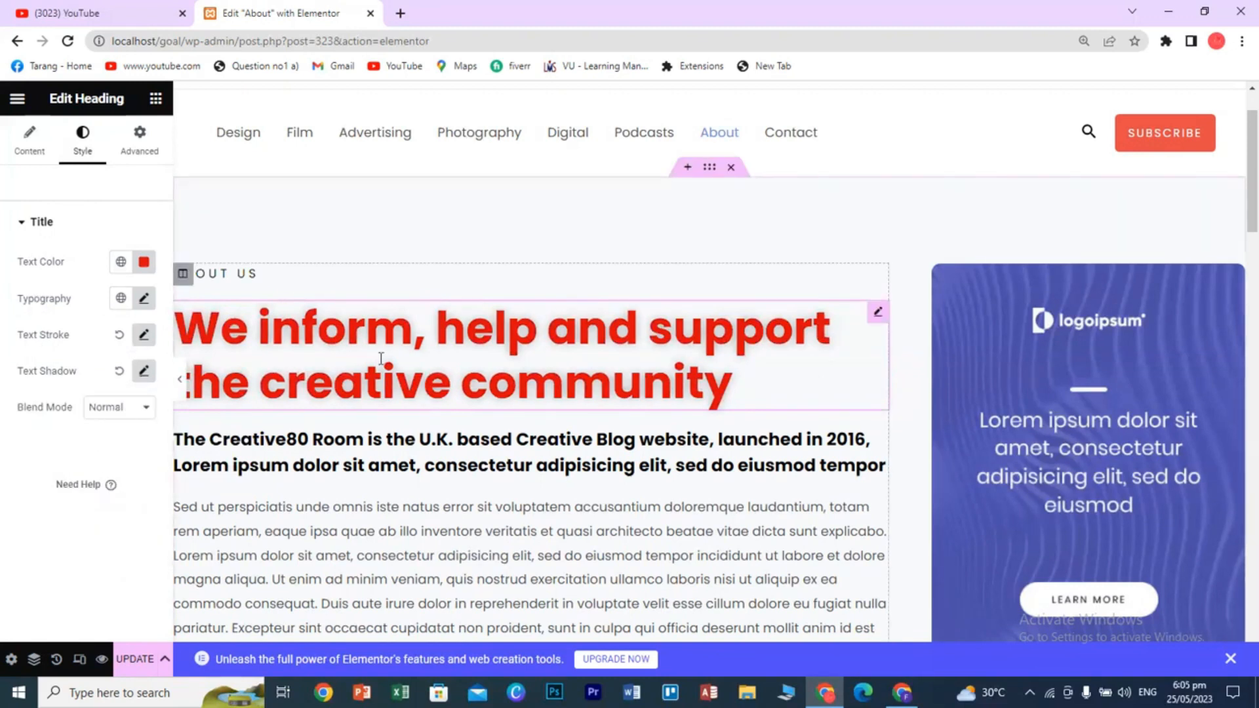
left_click(20, 225)
- Move to the heading's Advanced settings to reach Motion Effects
left_click(20, 225)
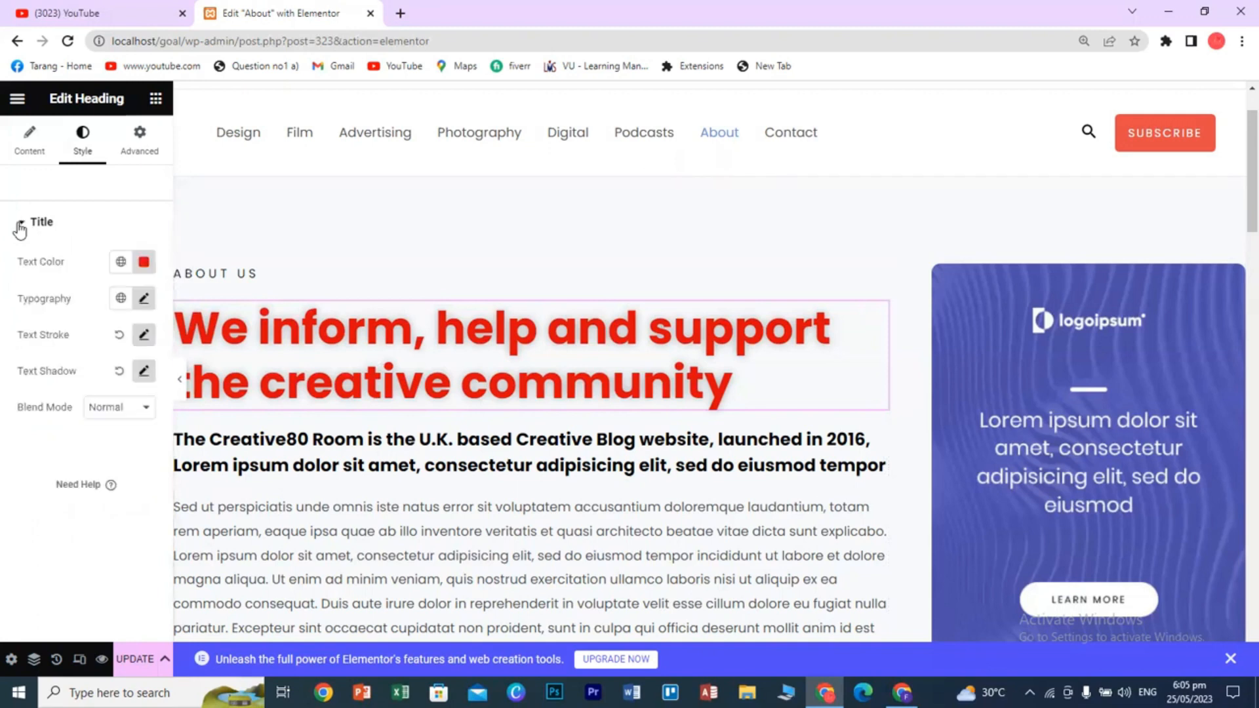
left_click(21, 225)
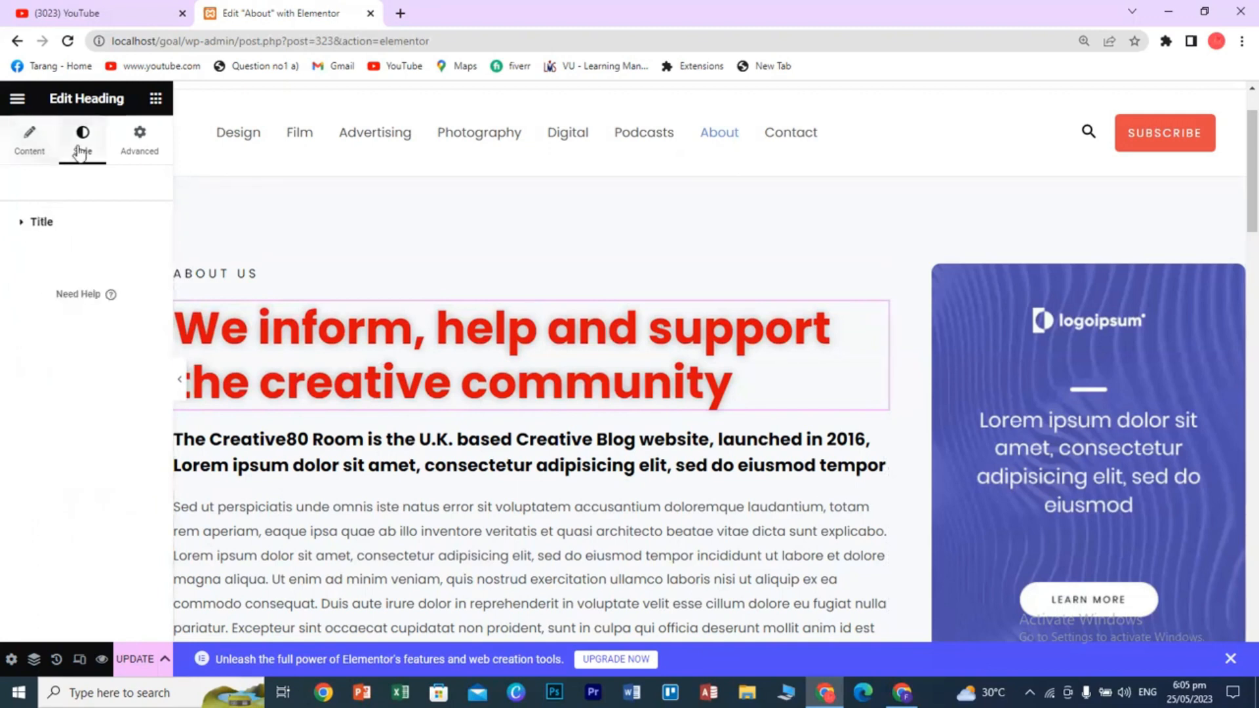
left_click(31, 141)
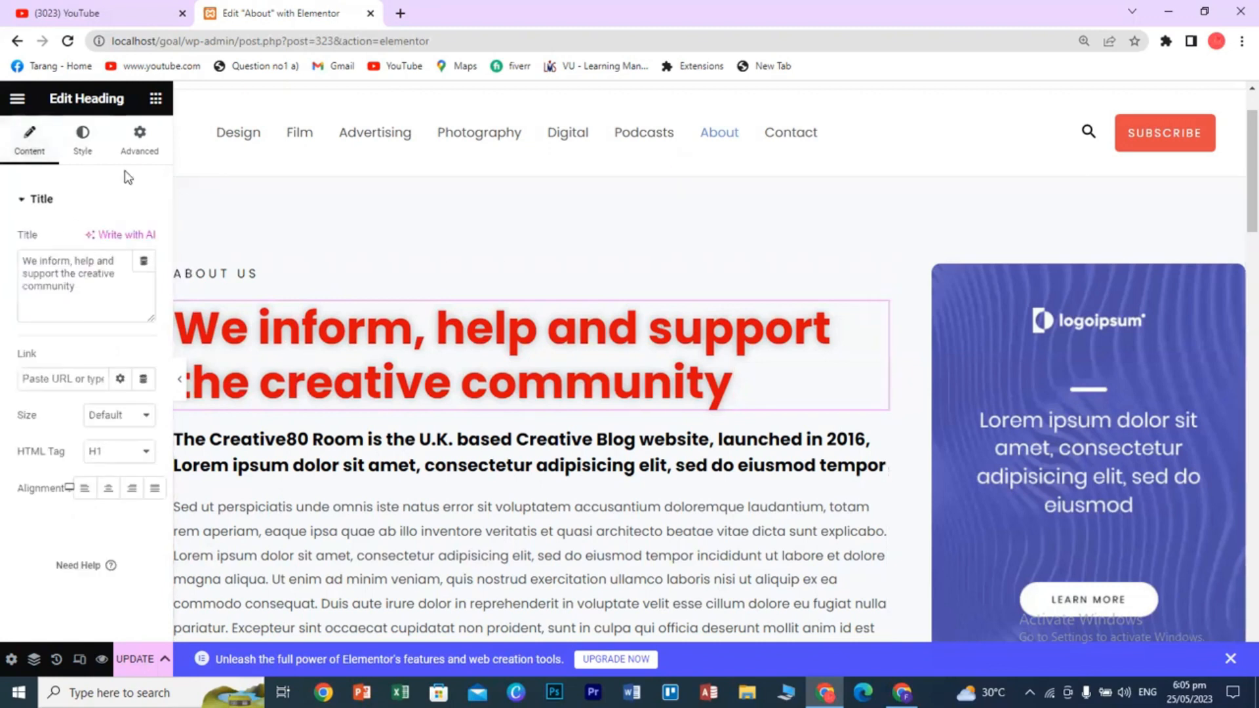
left_click(91, 134)
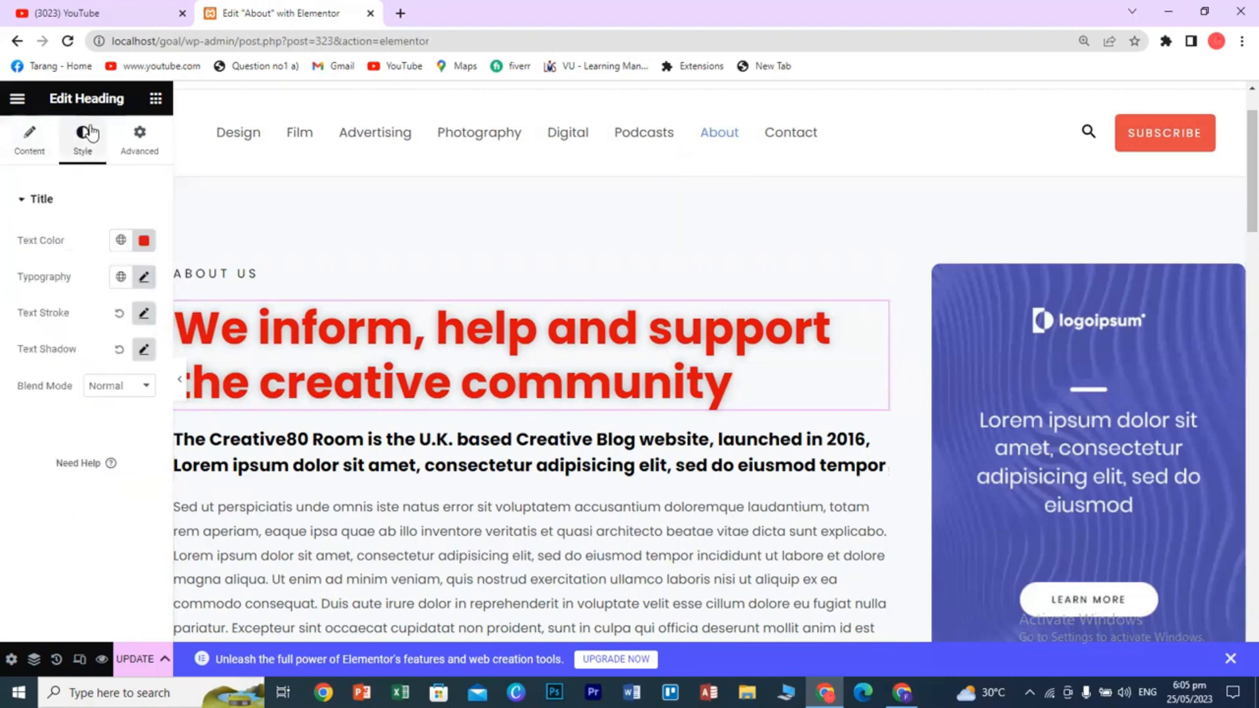
left_click(142, 155)
scroll(109, 470, "down", 4)
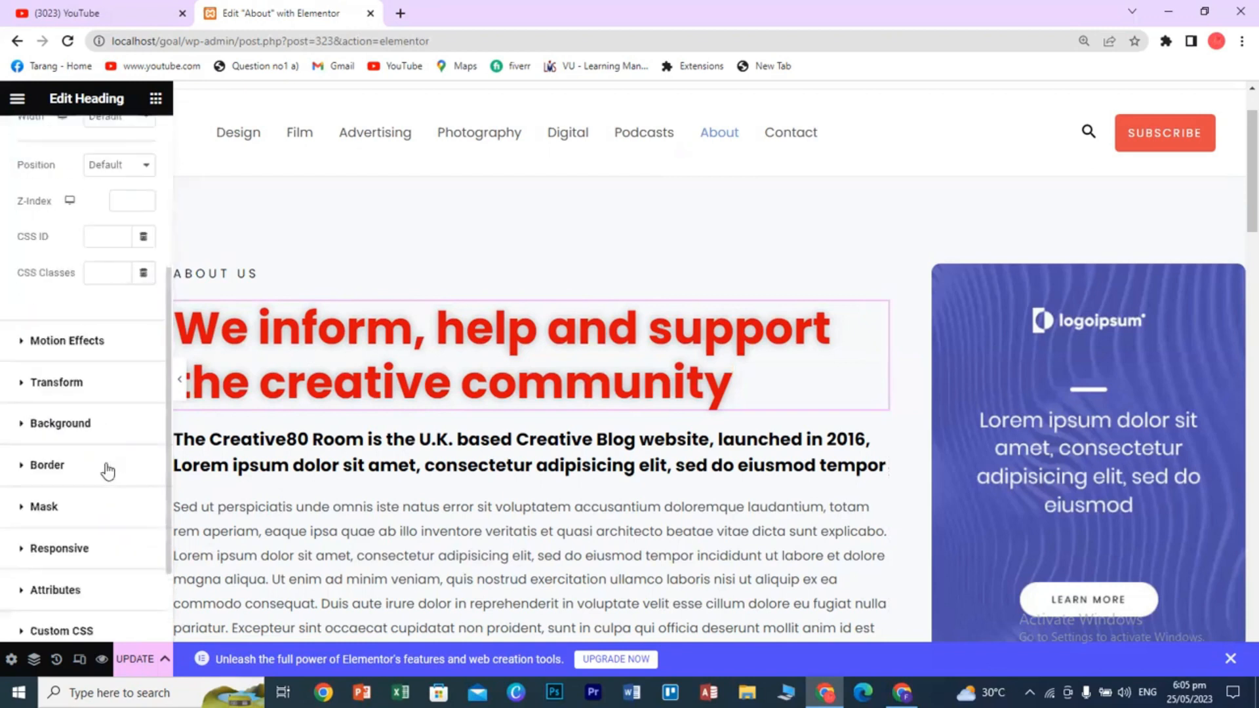
scroll(108, 471, "up", 4)
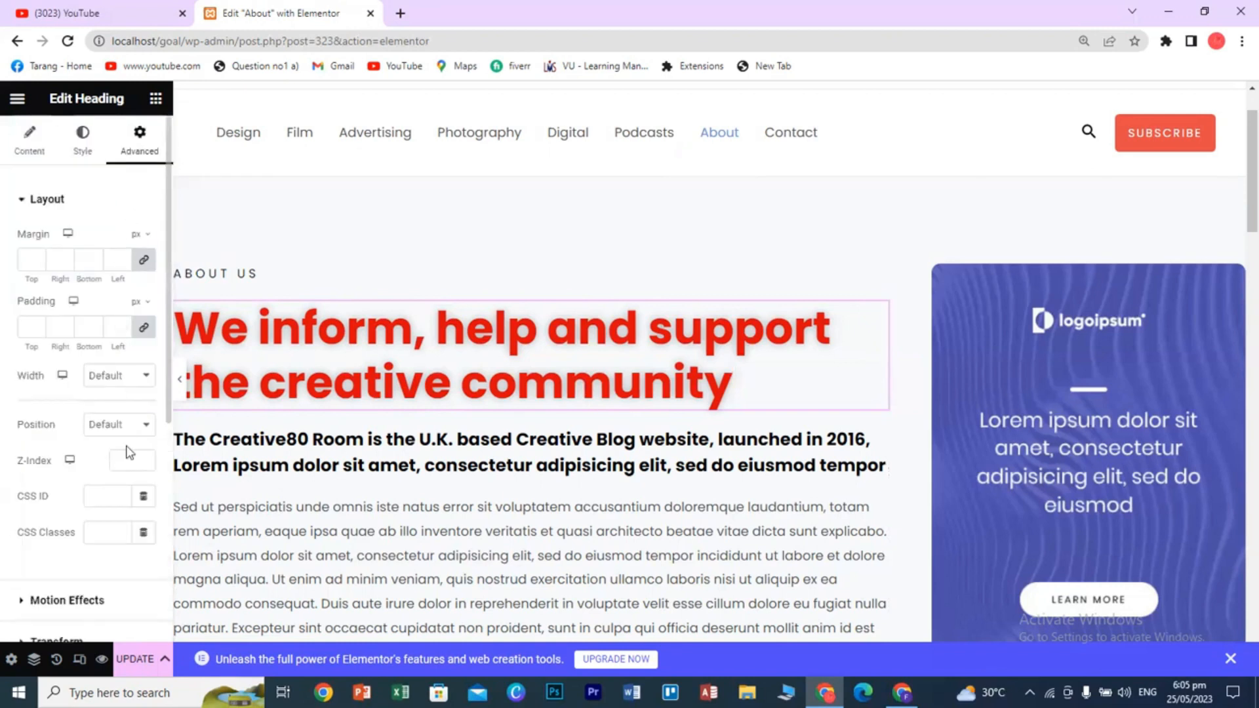
scroll(128, 471, "down", 3)
scroll(128, 471, "down", 3)
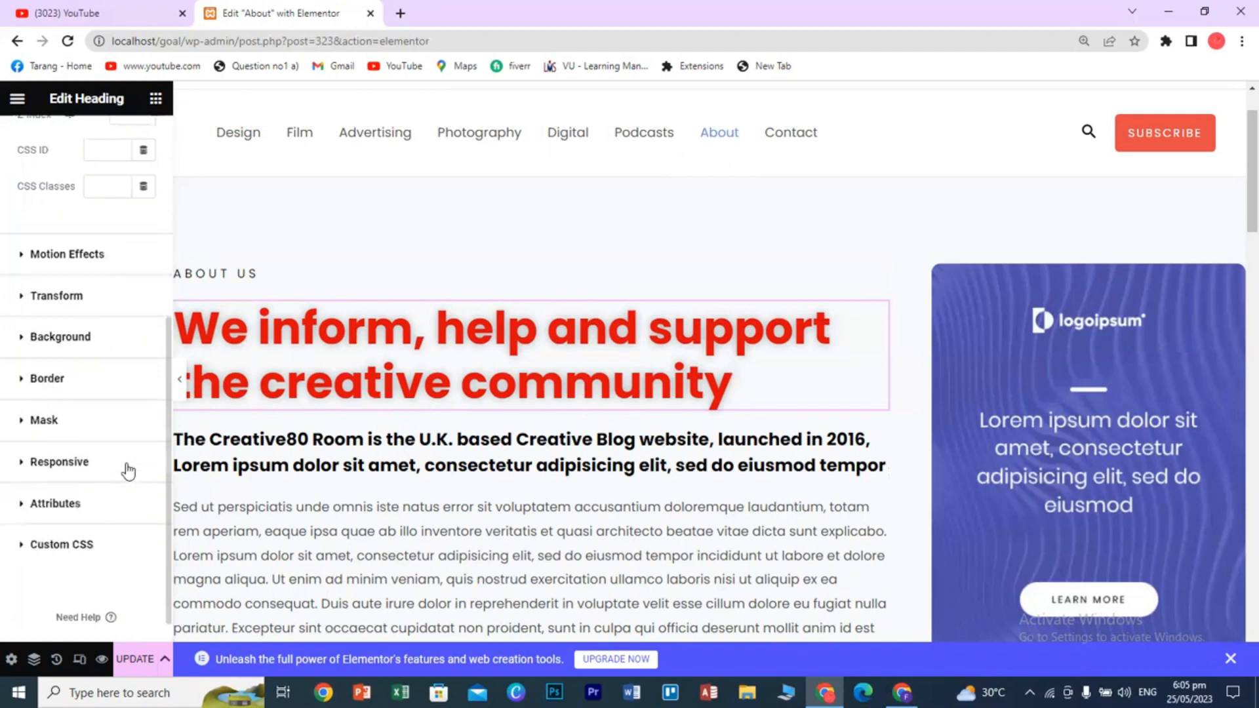
- Set the Entrance Animation to Fade In Up after trying Fade In and Fade In Left
left_click(52, 258)
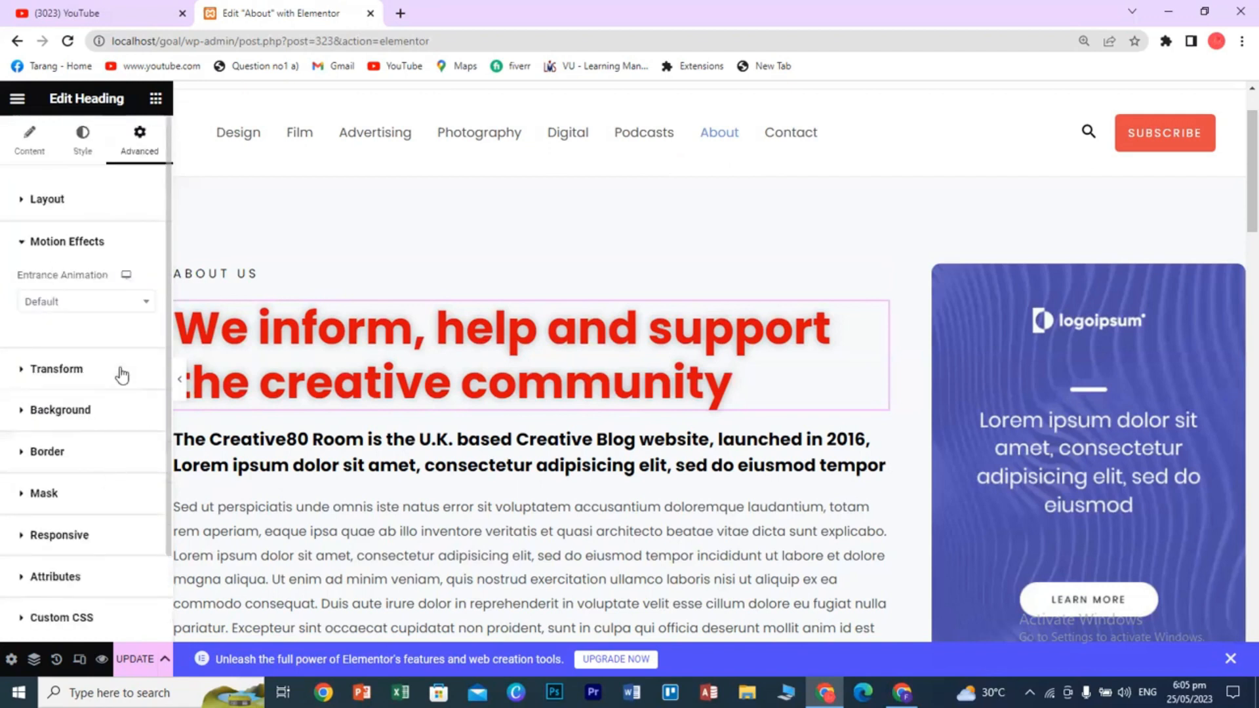
left_click(130, 309)
left_click(49, 390)
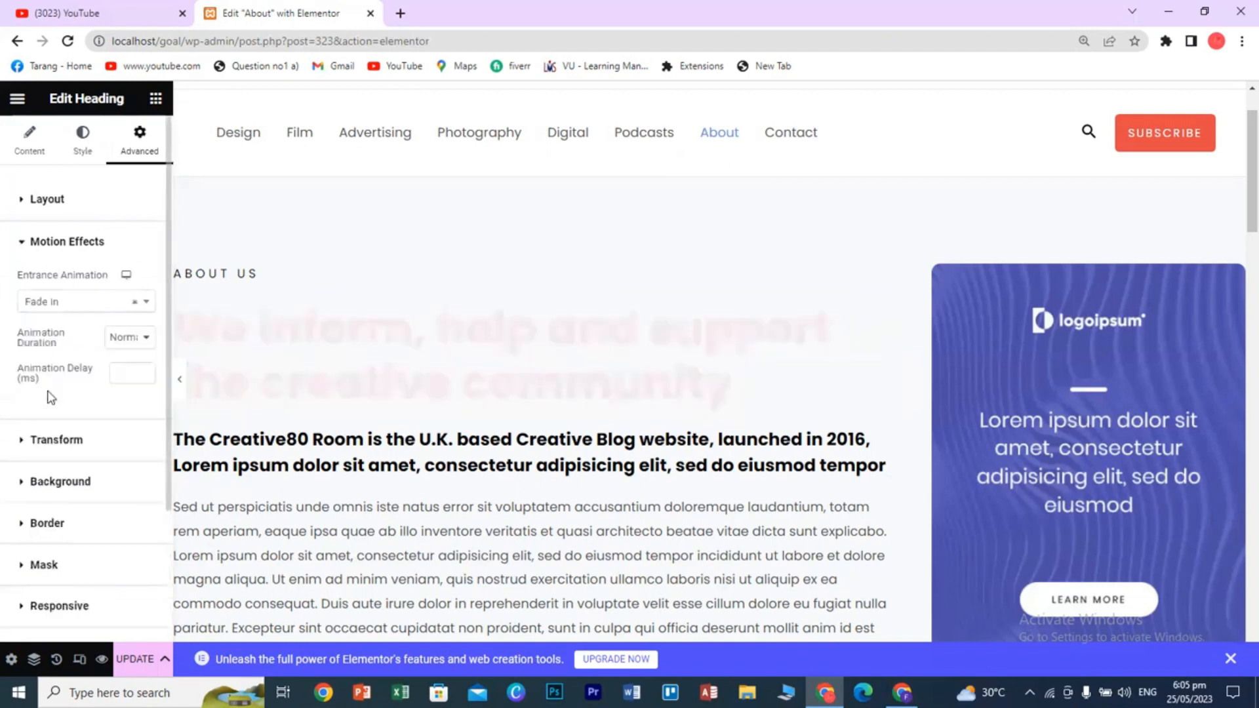
left_click(70, 303)
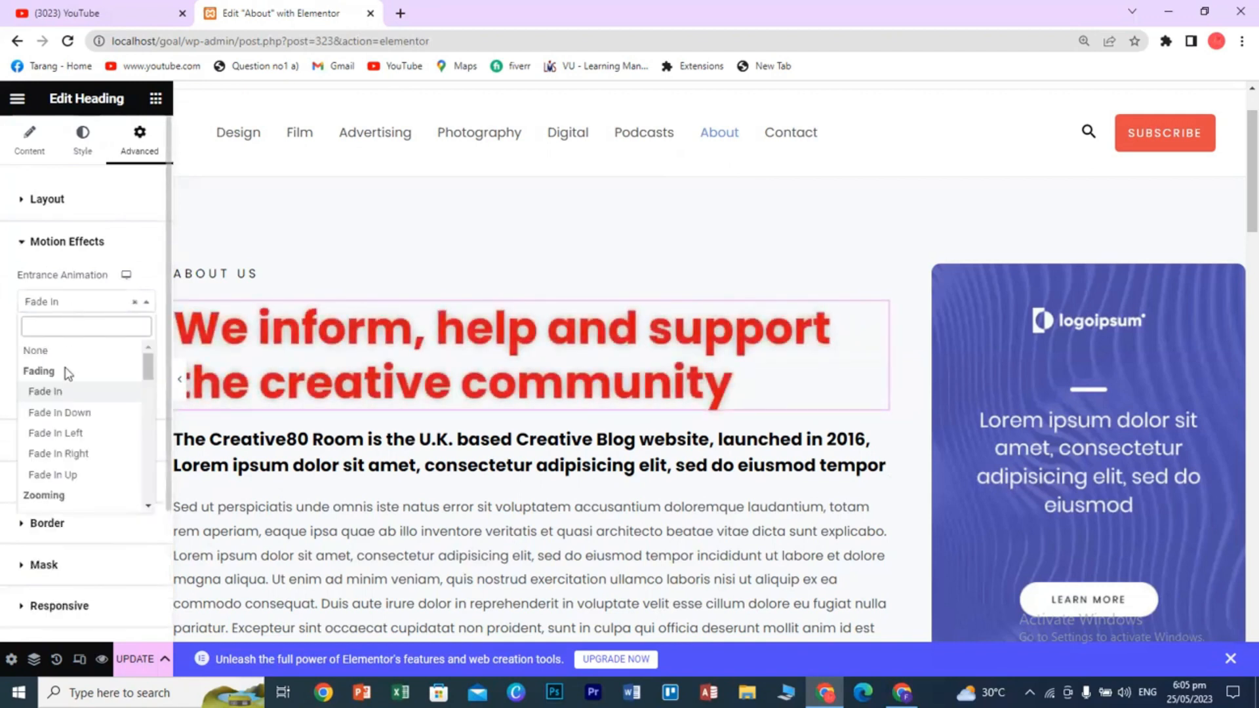
left_click(62, 434)
left_click(75, 303)
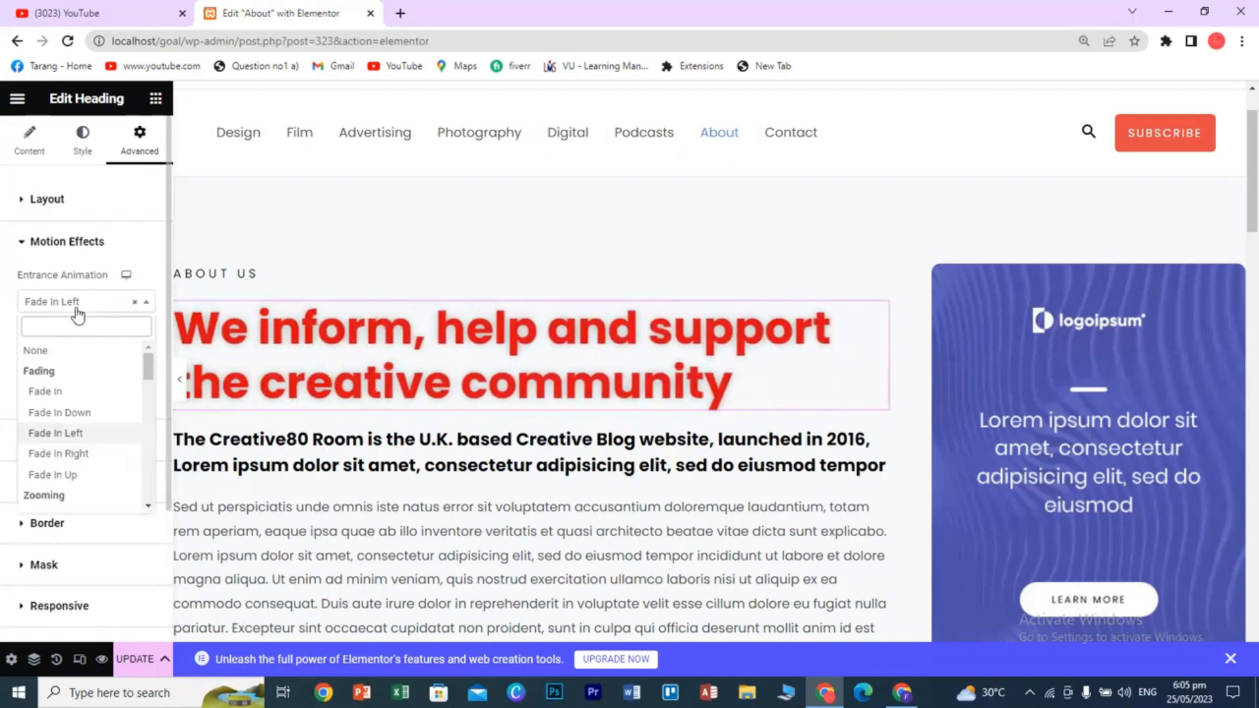
left_click(70, 474)
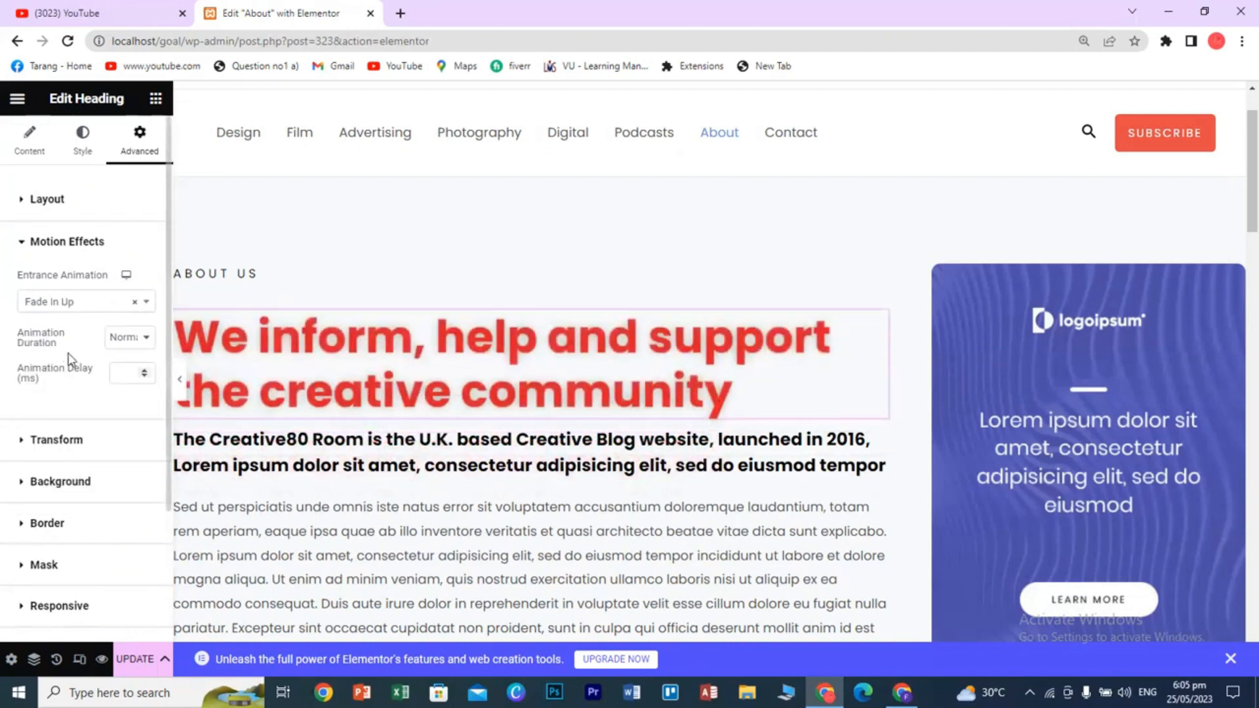
left_click(72, 303)
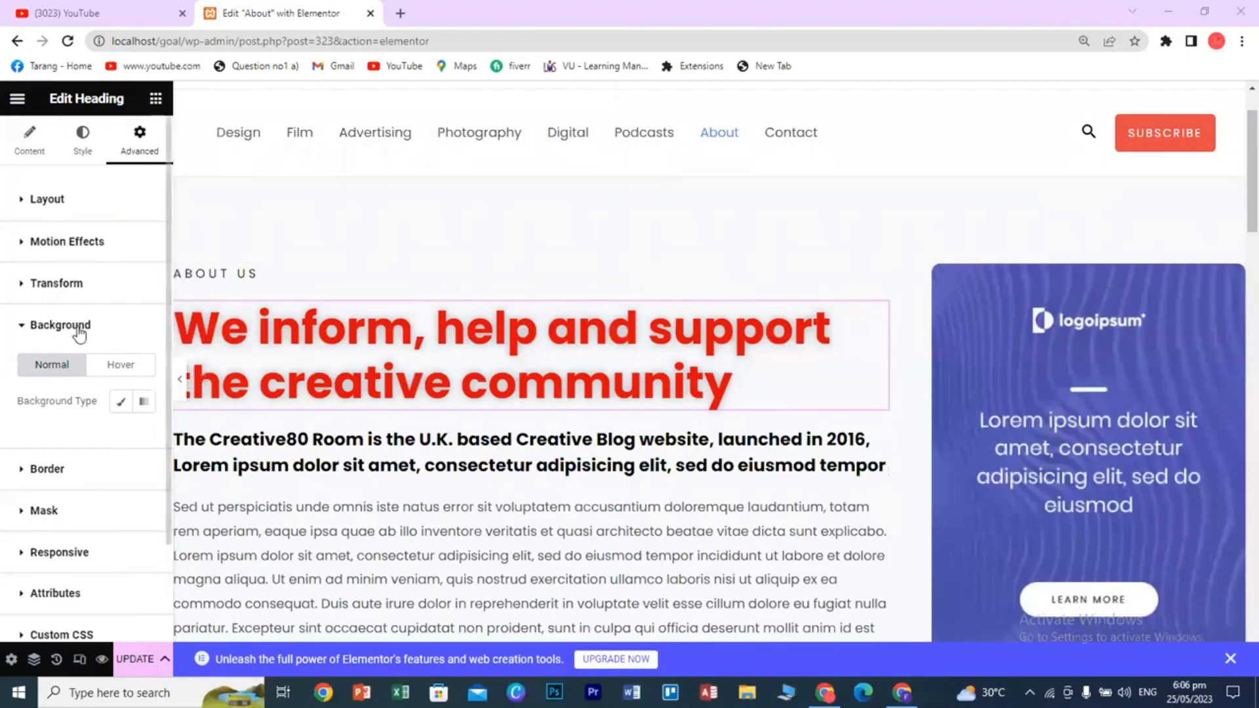
- Give the heading a classic light pink background colour, #DCA0A0, after trying gradient and darker shades
left_click(144, 402)
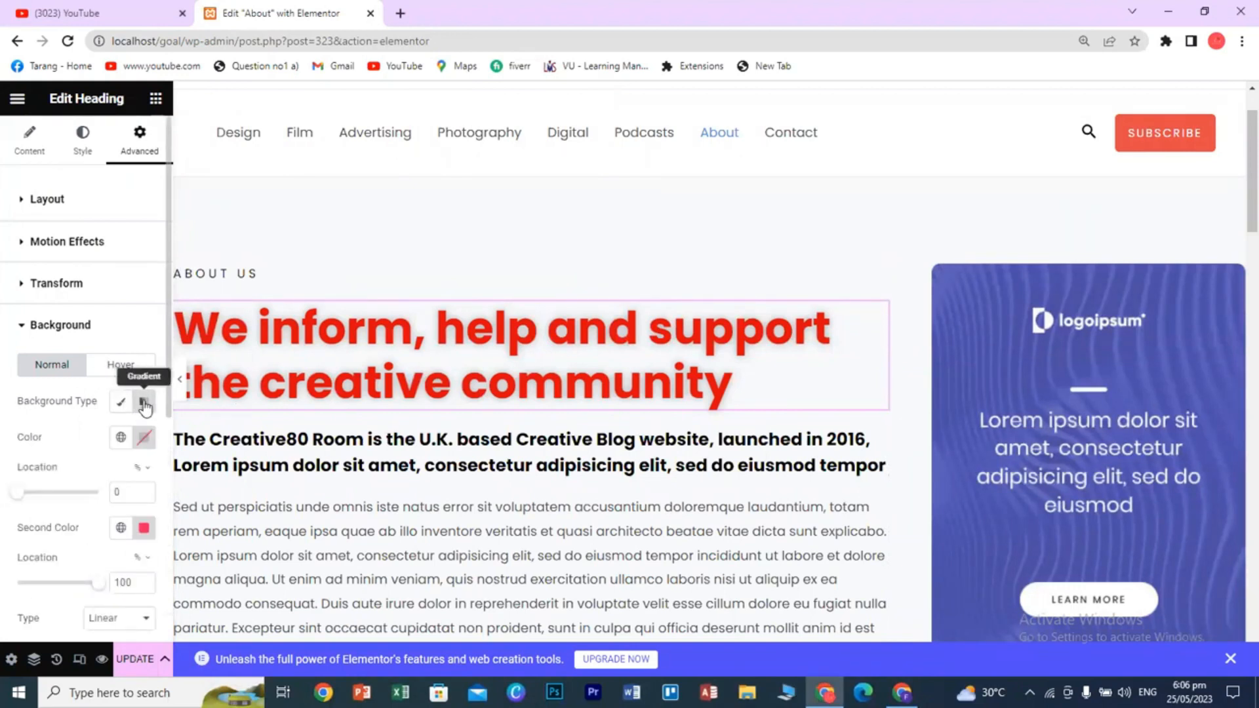
left_click(121, 402)
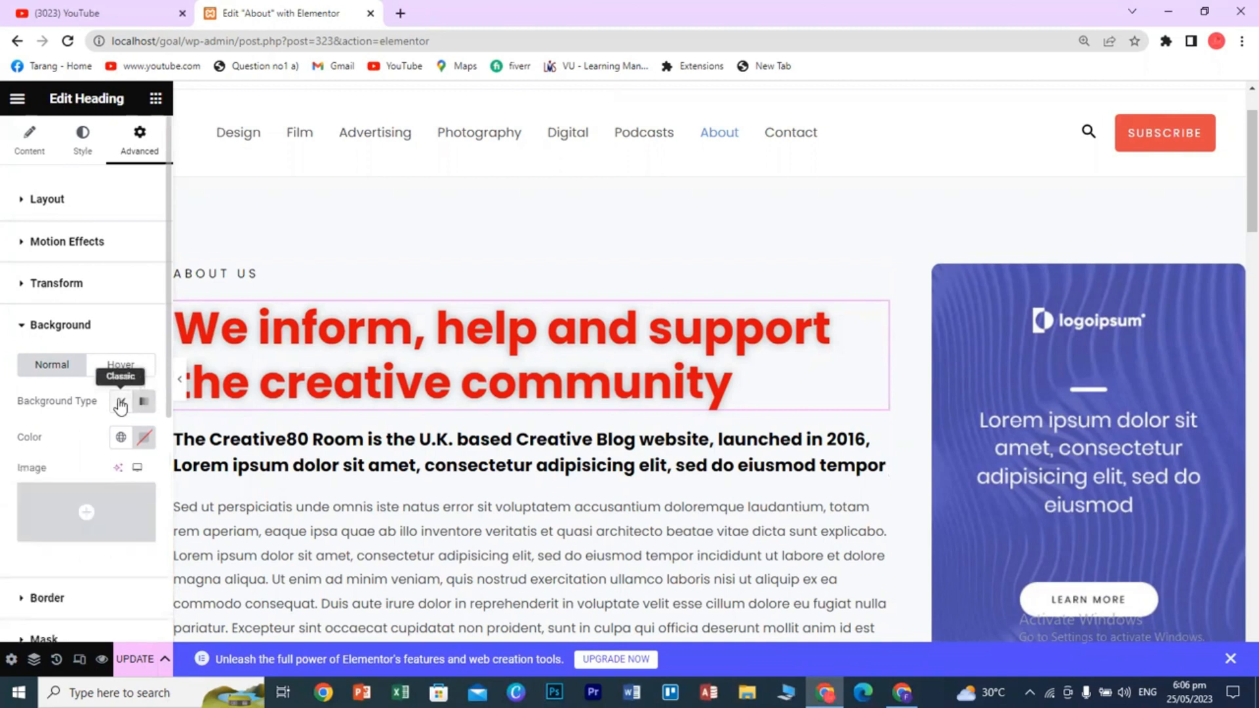
left_click(141, 444)
left_click(116, 271)
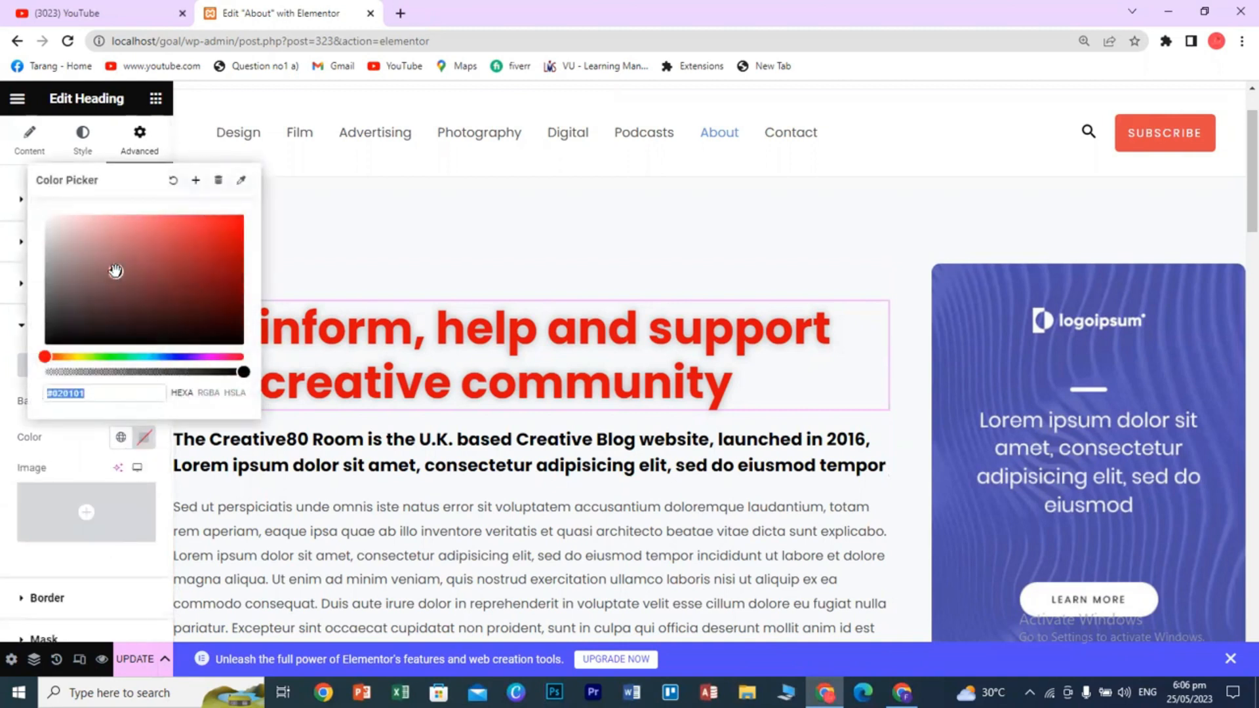
left_click(89, 305)
left_click(74, 284)
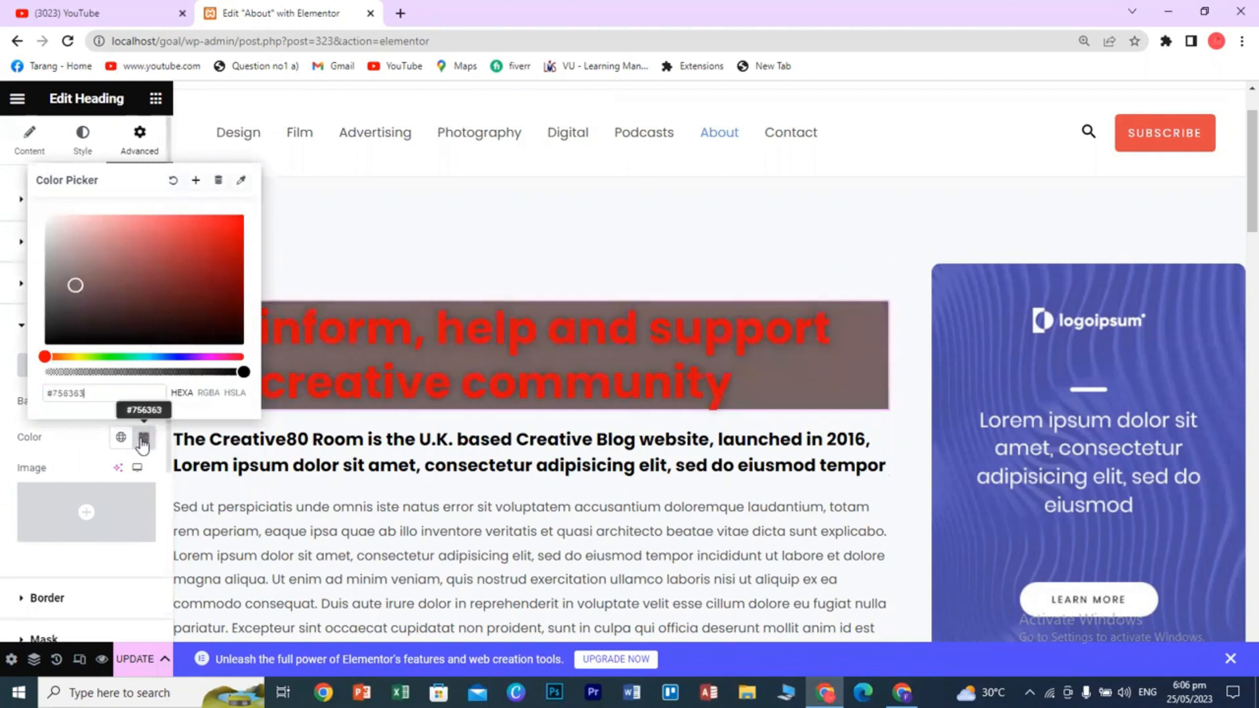
left_click(143, 438)
left_click(143, 438)
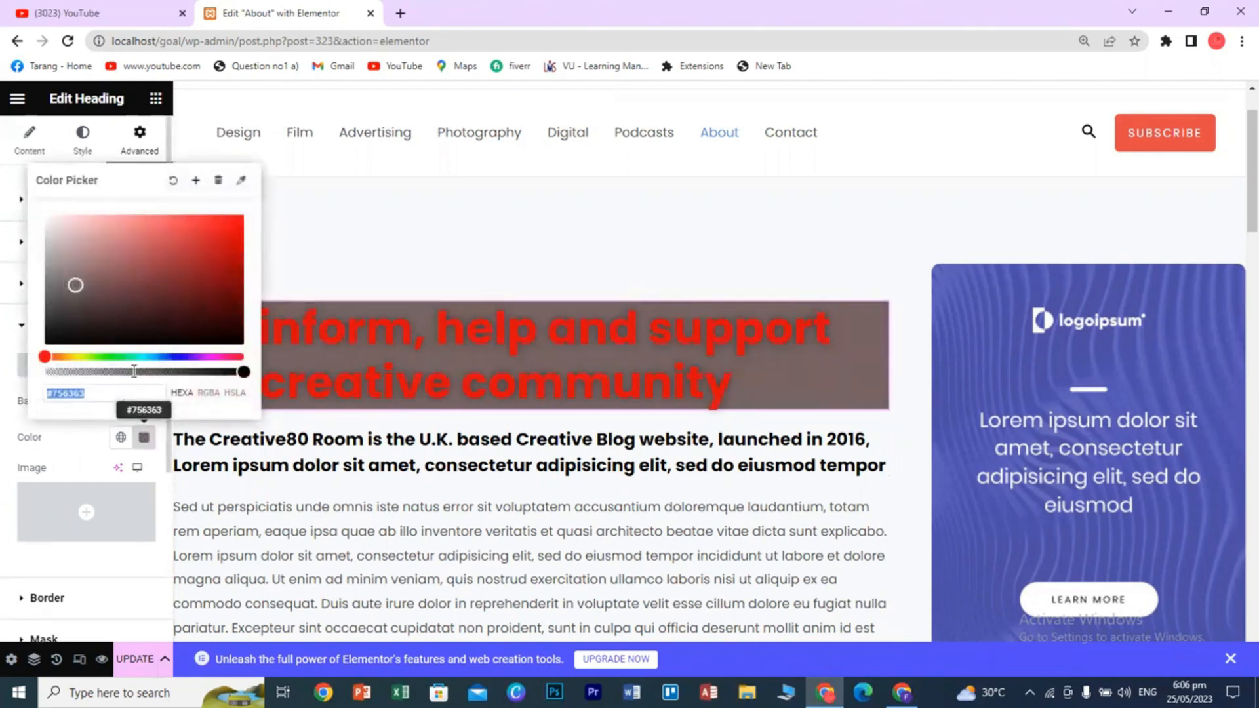
left_click(102, 324)
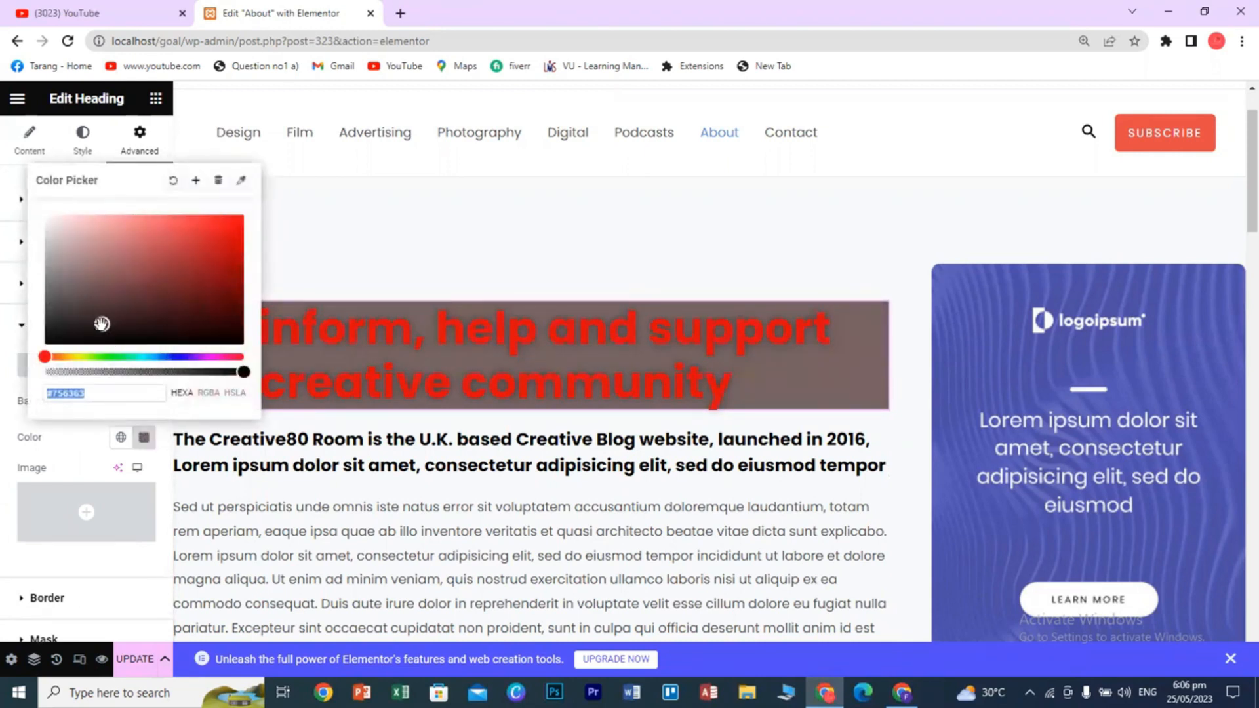
left_click_drag(101, 324, 99, 233)
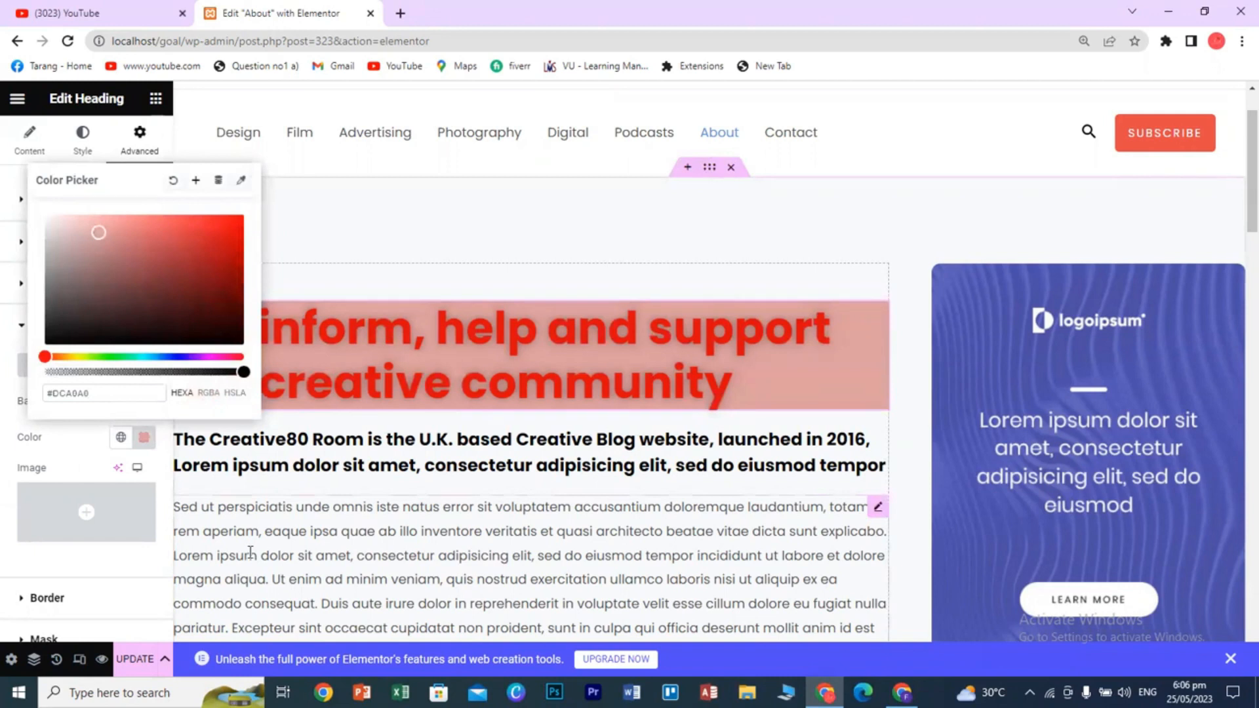
left_click(250, 552)
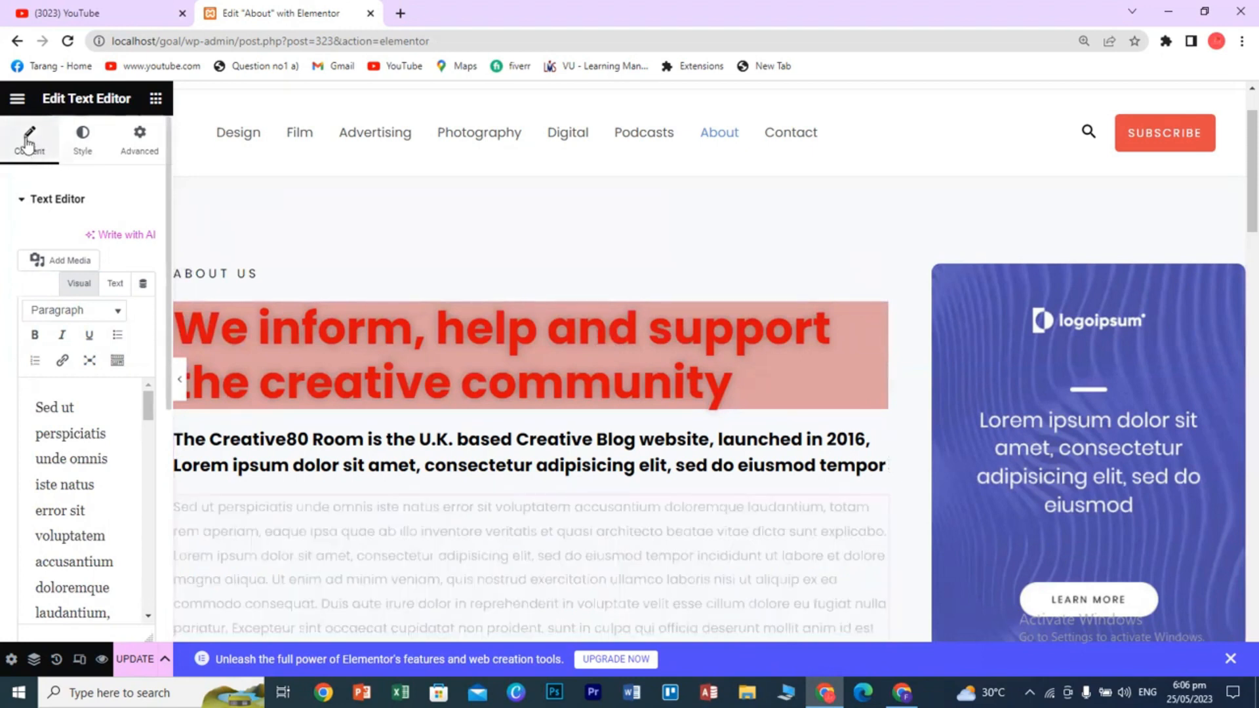
- Update the page to save the edits, then go back to the live About page
left_click(140, 147)
scroll(103, 472, "down", 5)
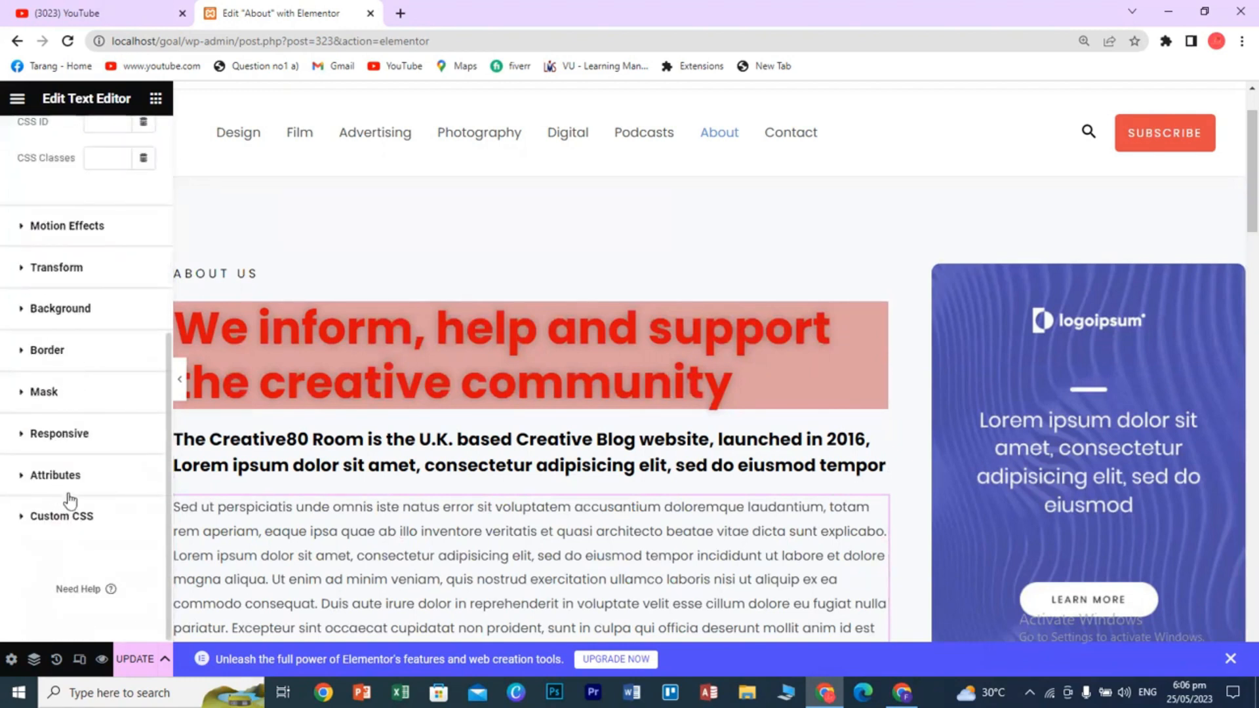
scroll(74, 502, "up", 3)
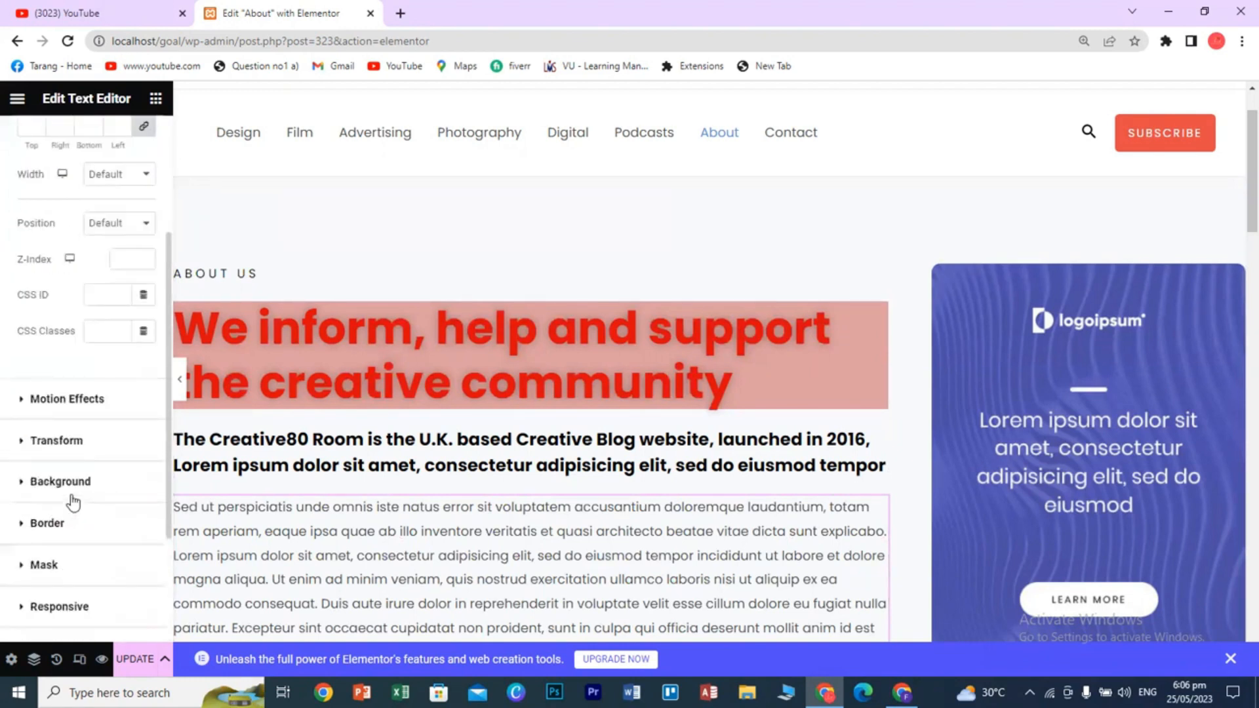
scroll(74, 502, "up", 3)
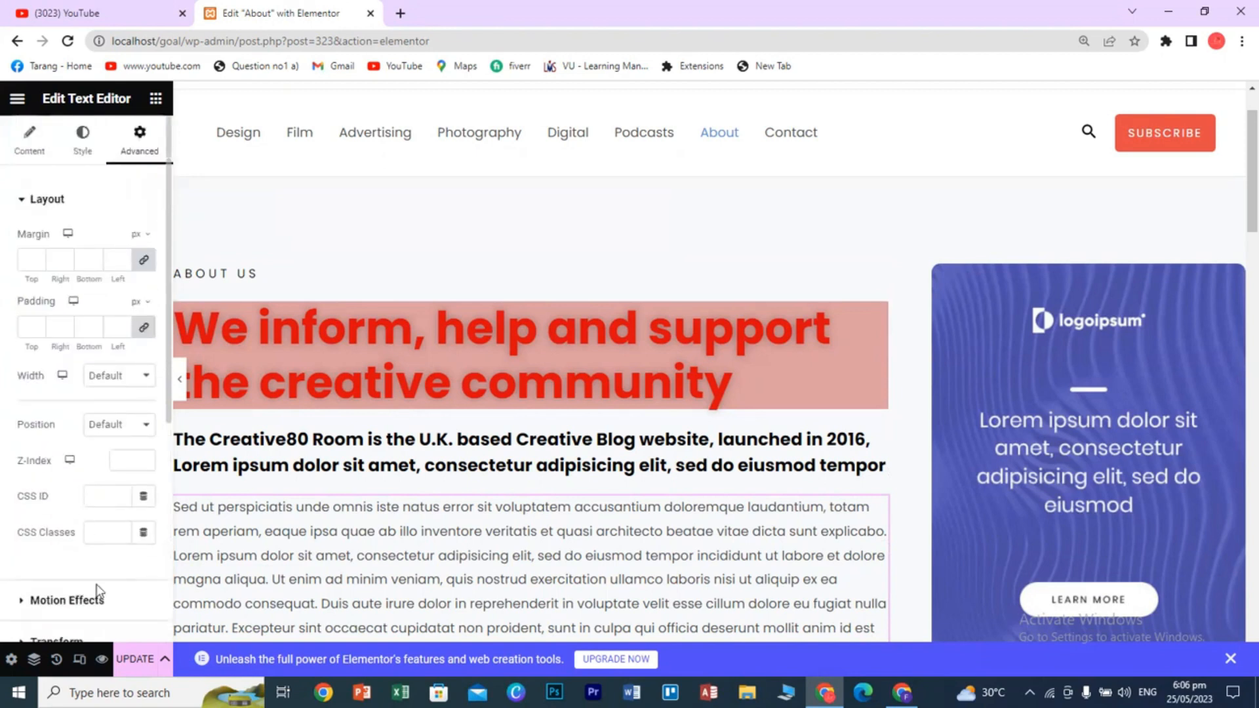
left_click(128, 661)
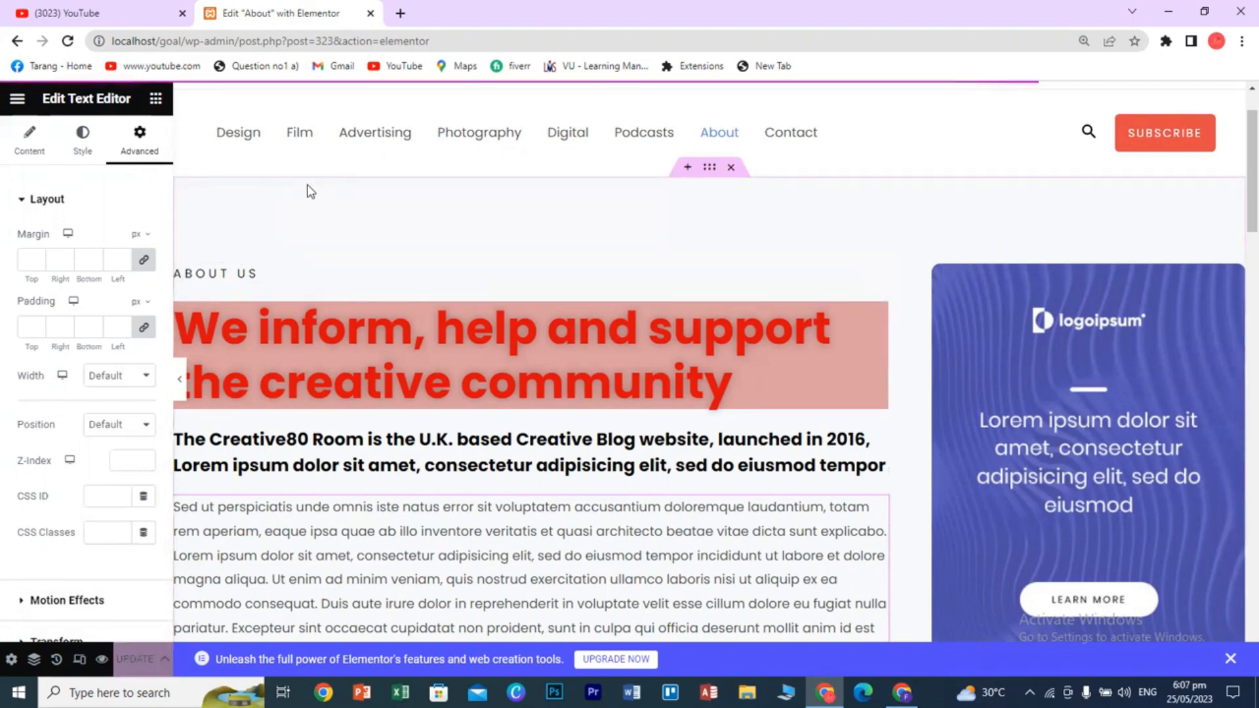
left_click(16, 41)
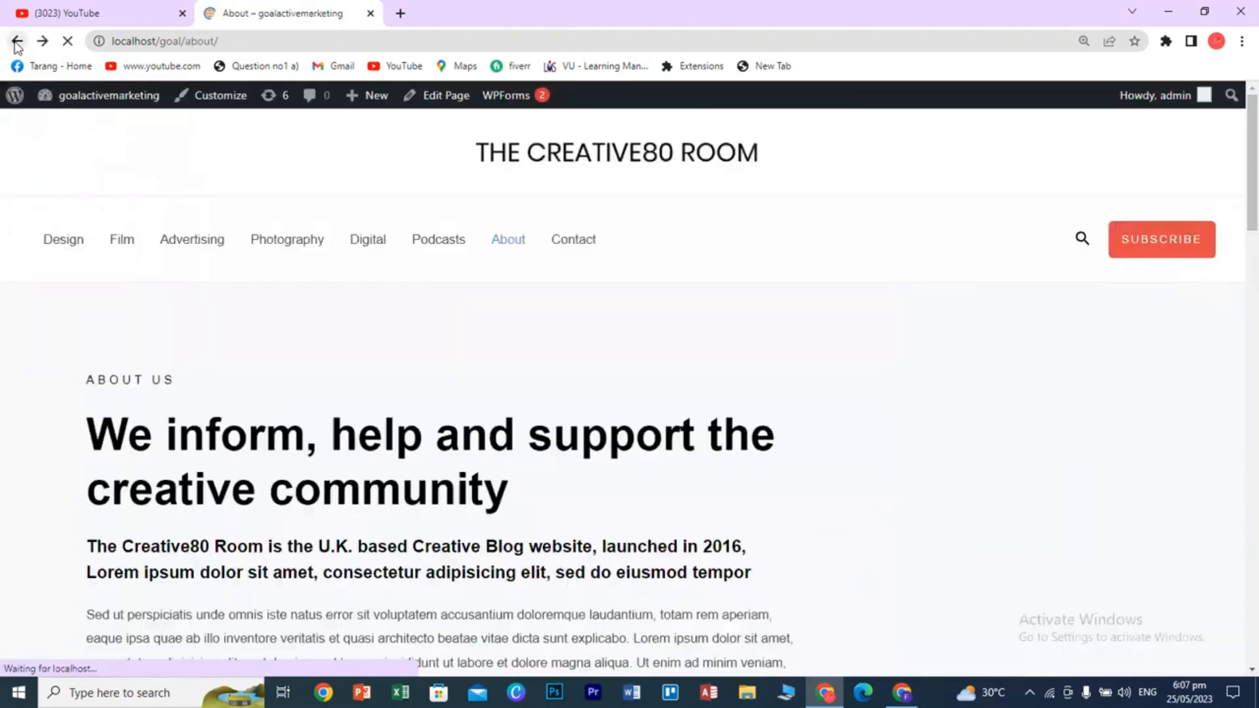
- Open the site in a new tab, reload About to see the pink heading, then go to Dashboard
right_click(103, 96)
left_click(139, 109)
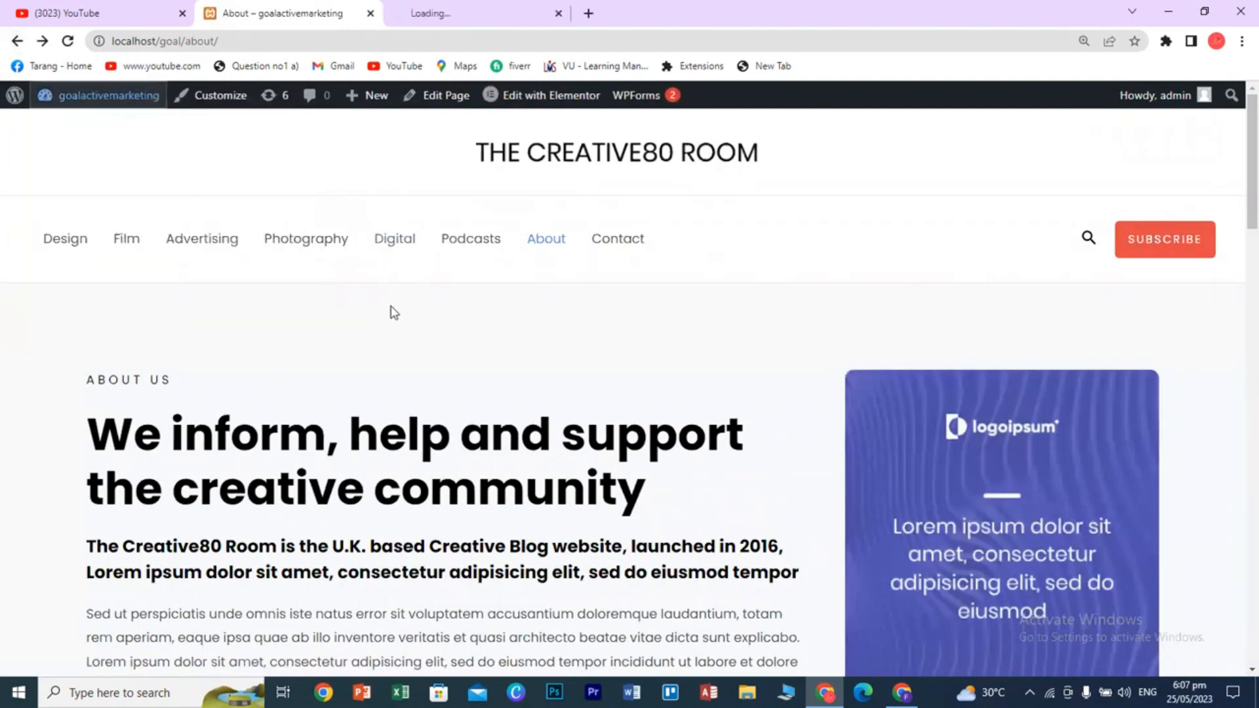
left_click(547, 242)
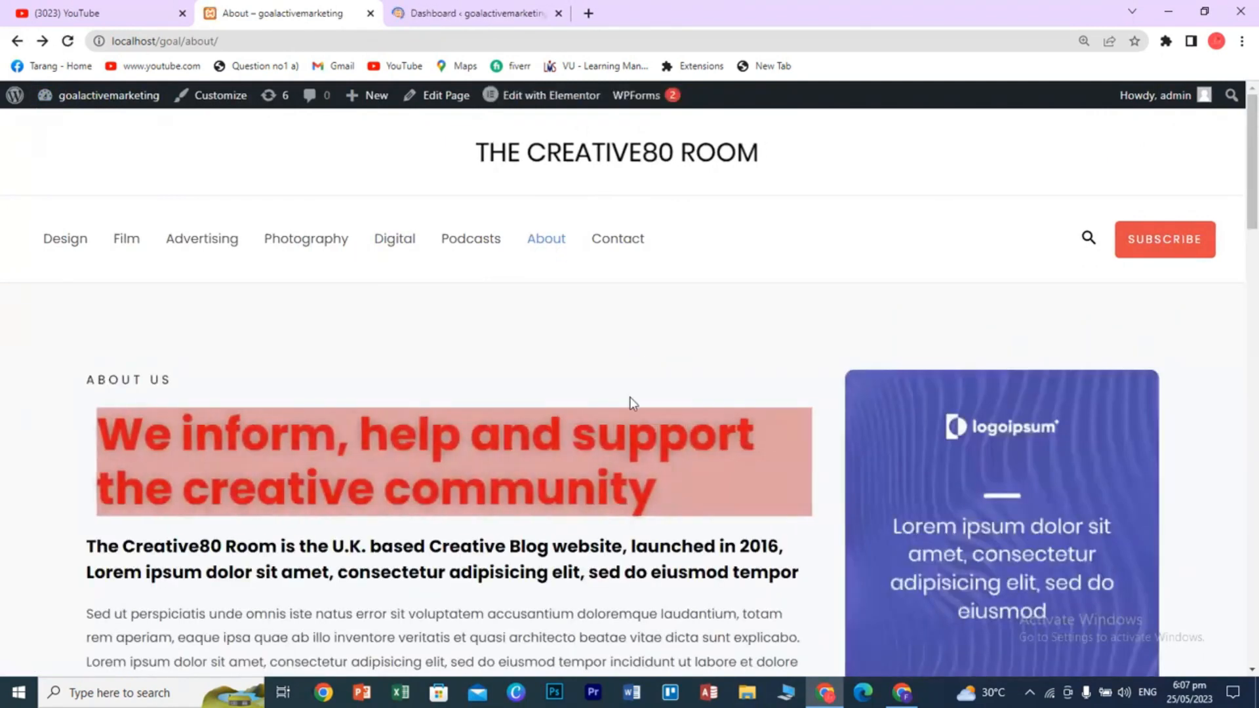
left_click(536, 244)
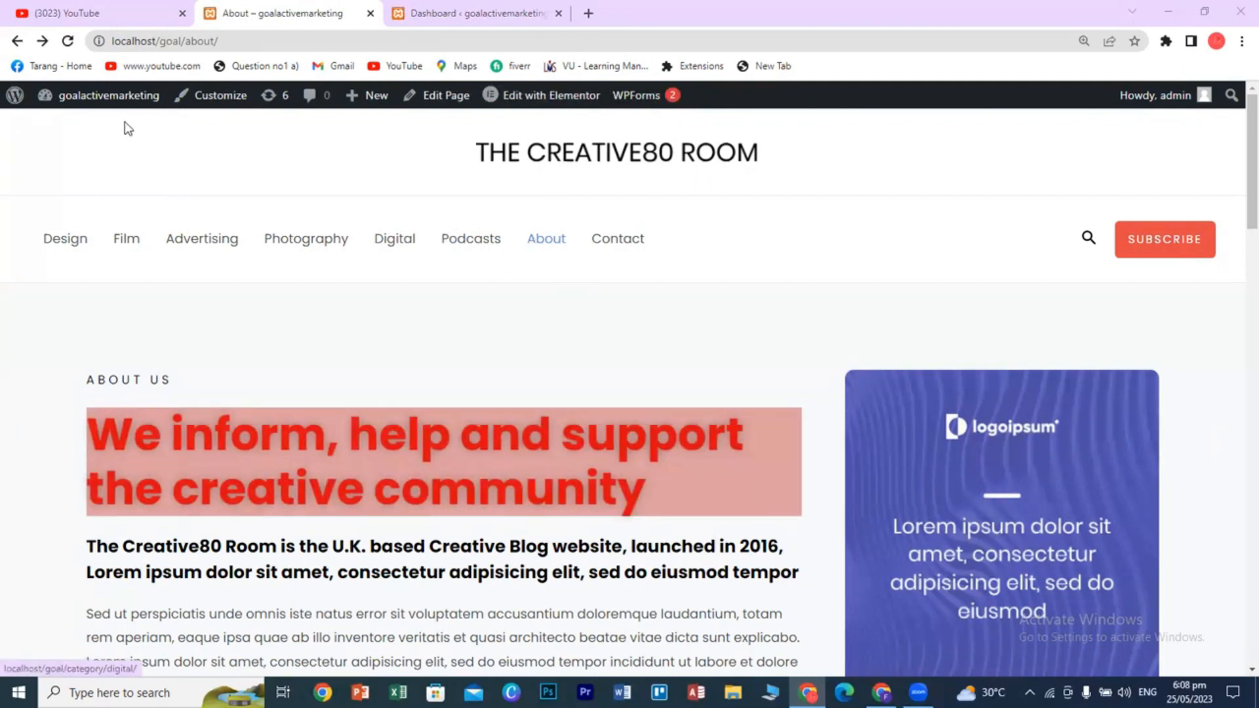
mouse_move(118, 113)
left_click(80, 135)
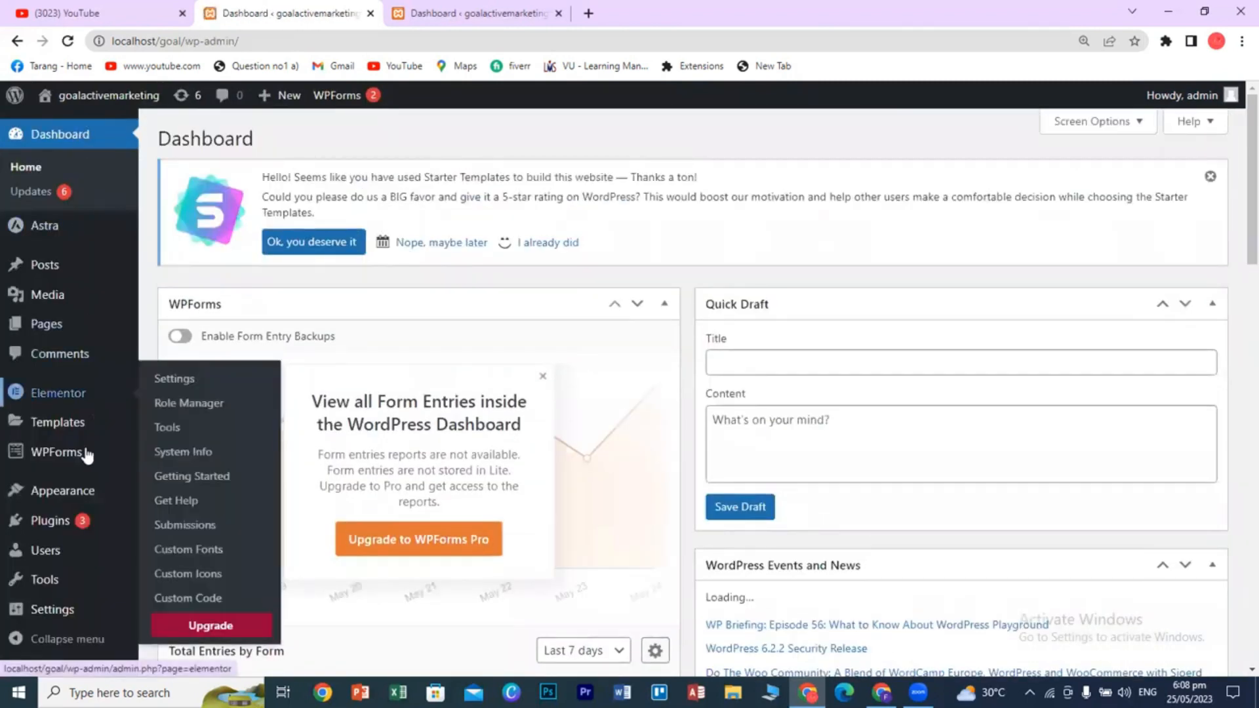
- Go to Plugins > Installed Plugins and scroll through the five listed plugins
mouse_move(77, 524)
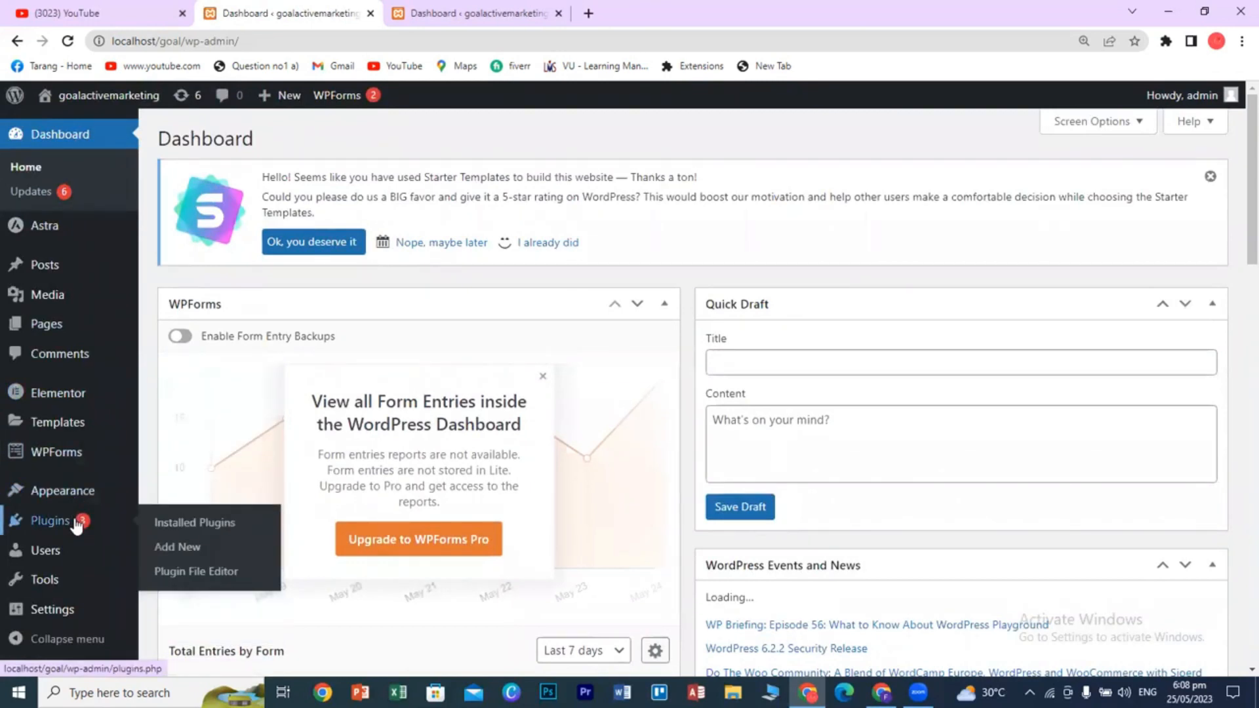
left_click(179, 532)
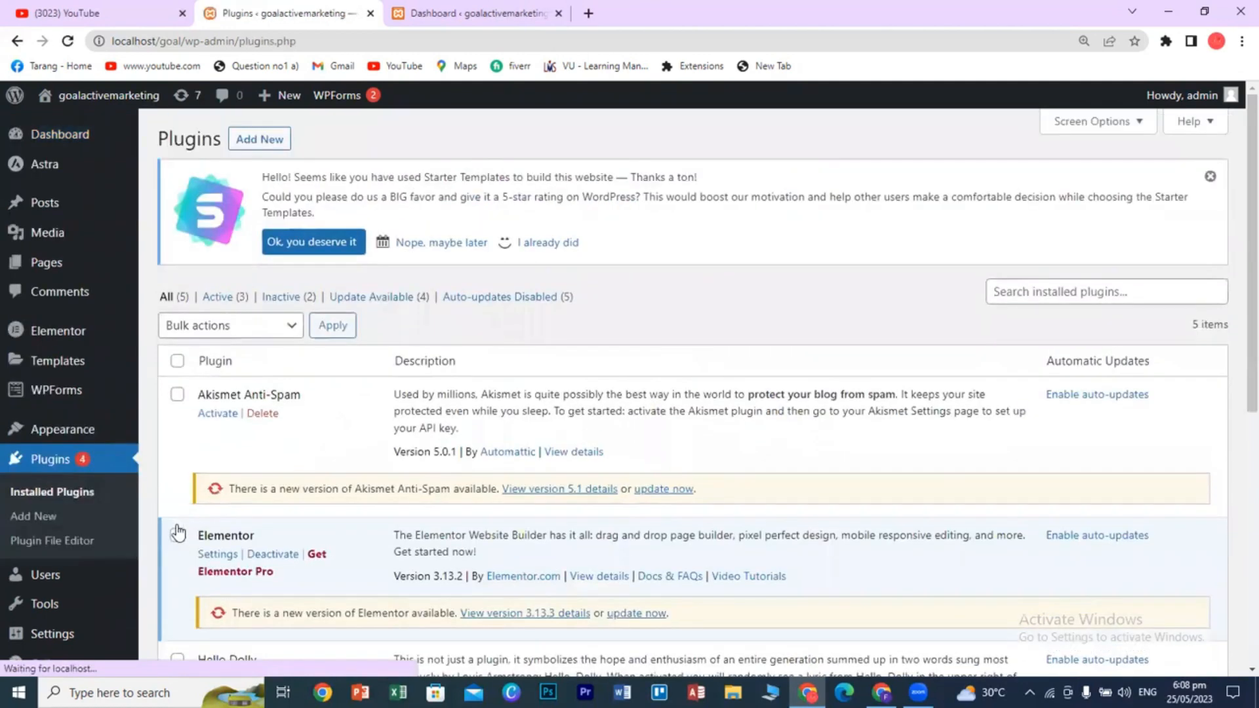
scroll(407, 514, "down", 1)
scroll(406, 515, "down", 2)
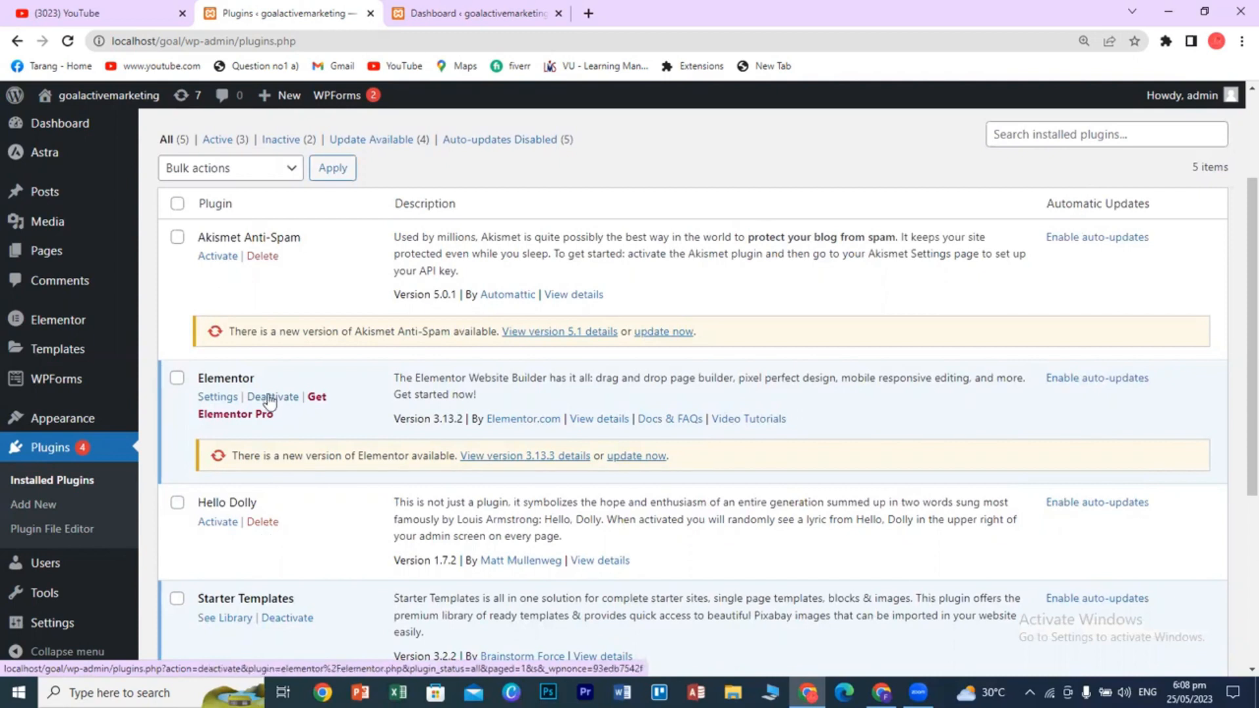
- On Add New plugins, search the plugin directory for 'elementor'
scroll(318, 522, "up", 3)
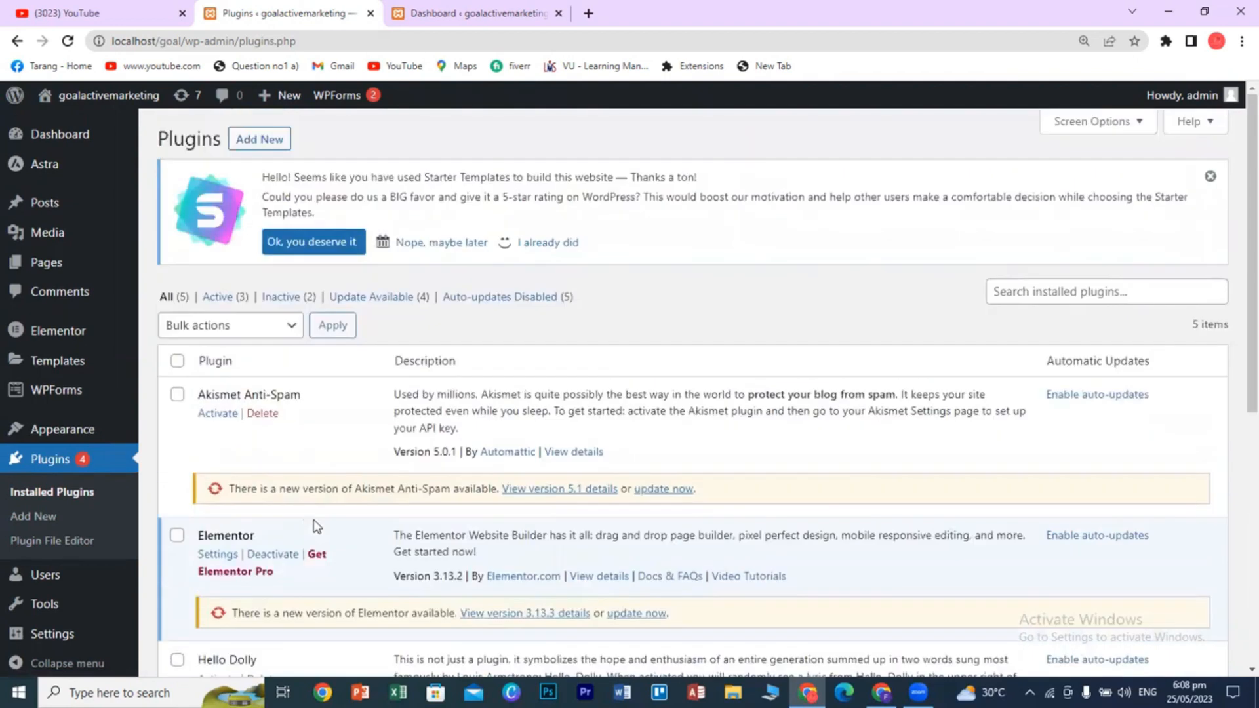
left_click(261, 141)
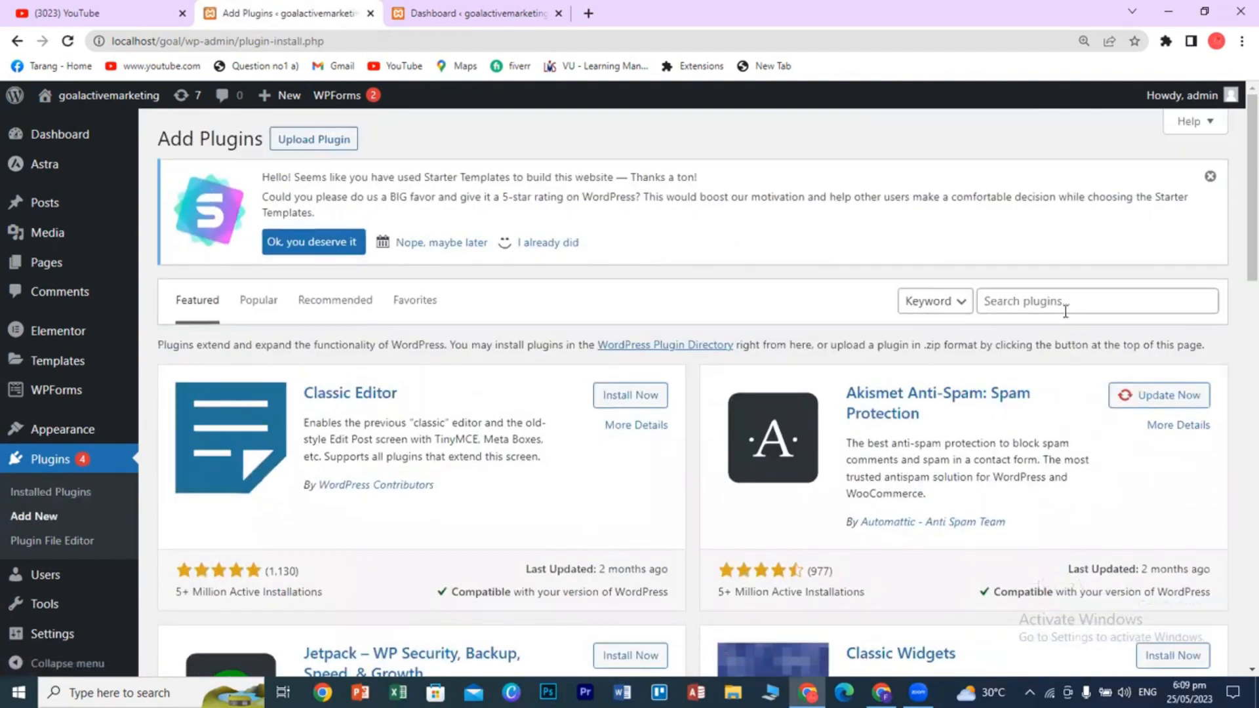
left_click(1065, 311)
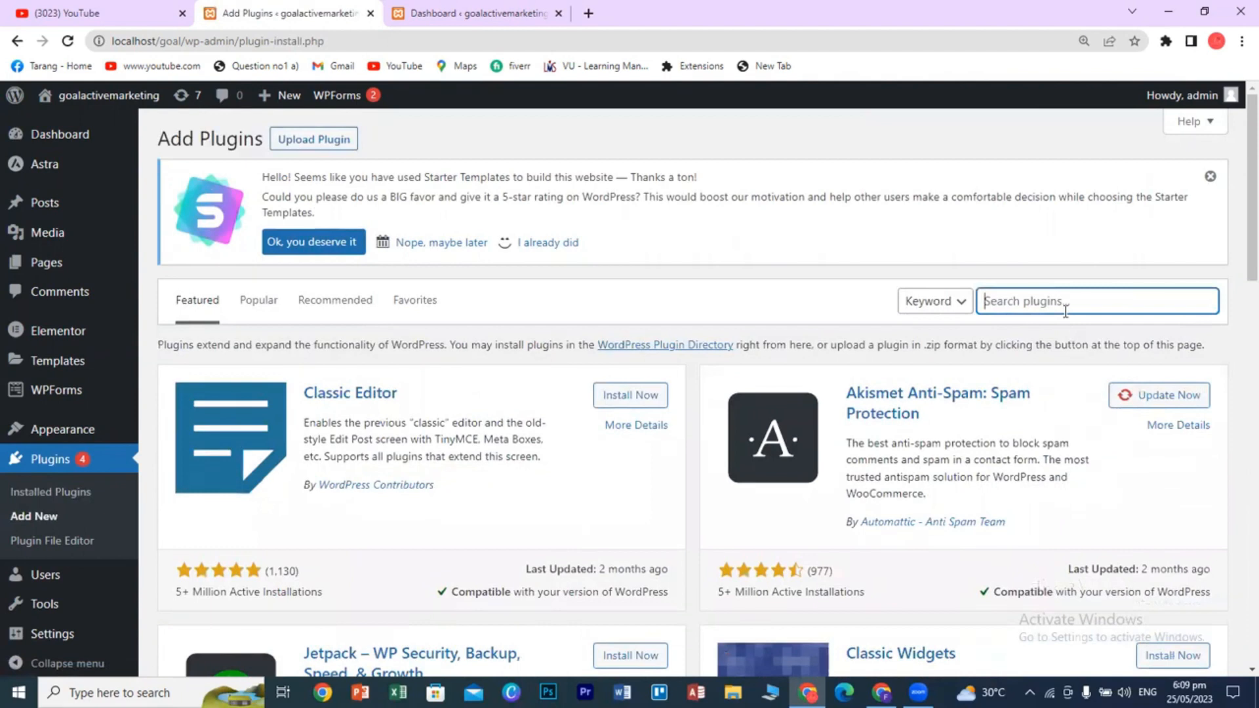
type("elementor")
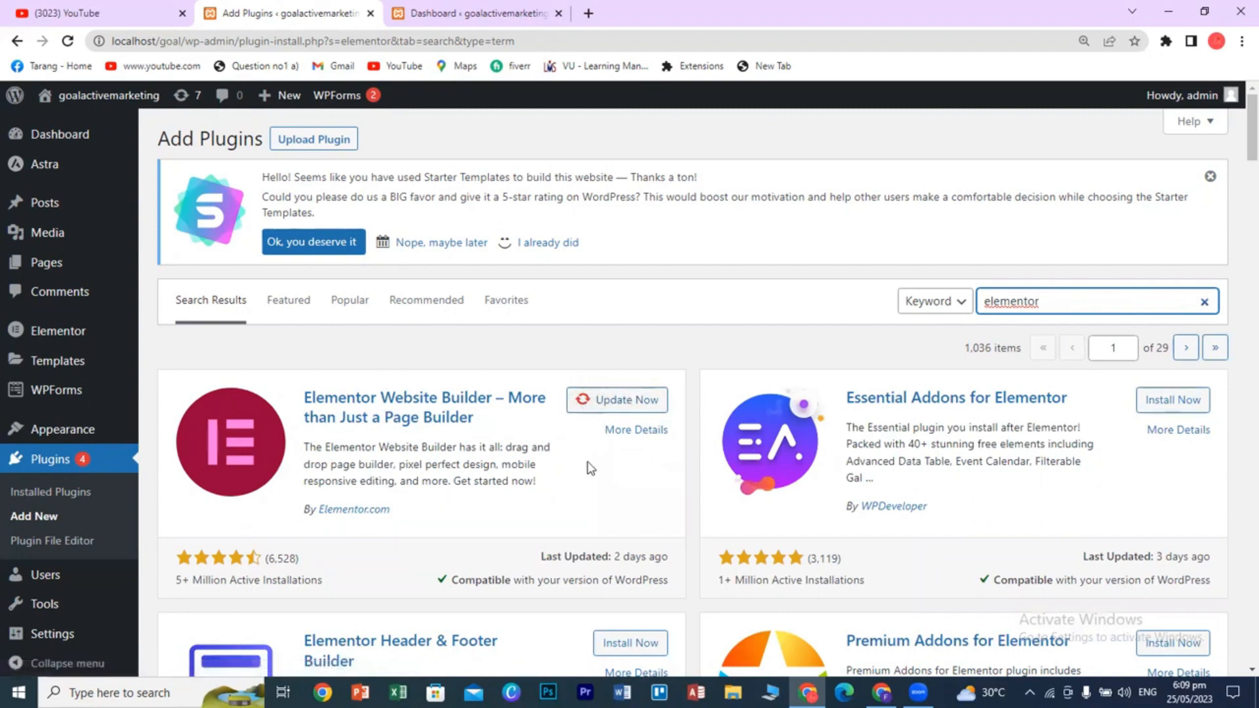
left_click(778, 86)
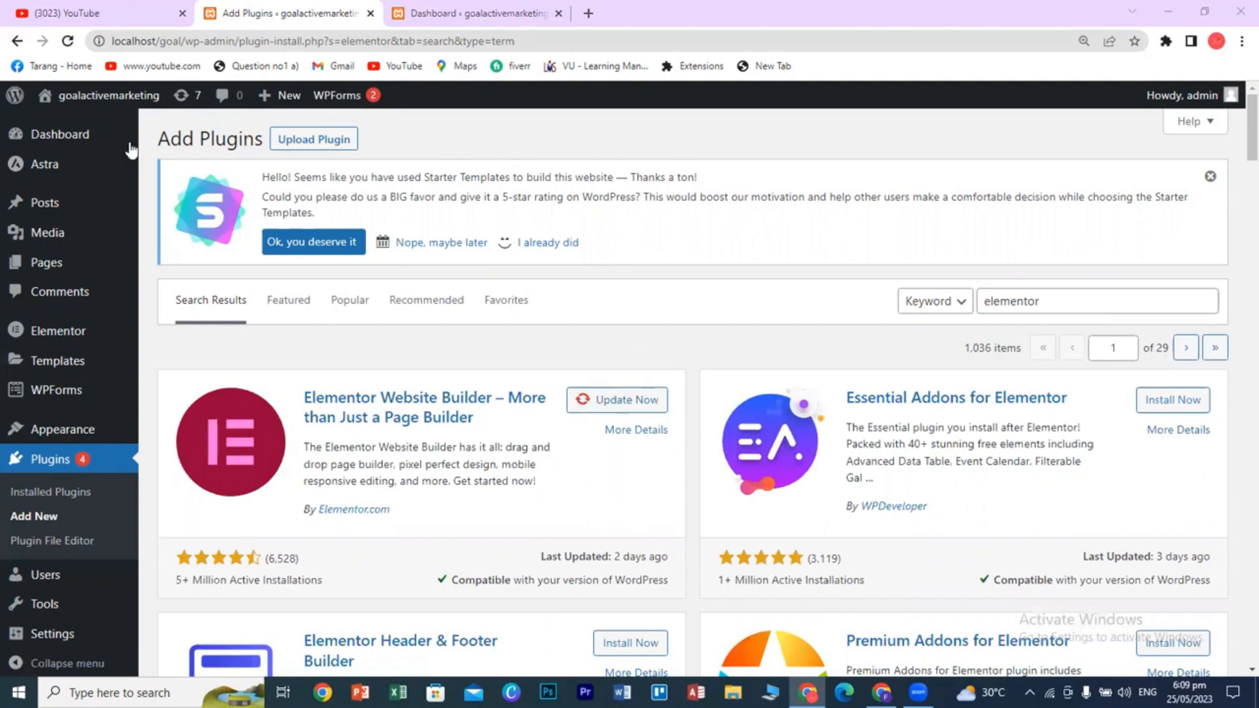
- Return to the Dashboard, then use Visit Site in the other tab to view the homepage
mouse_move(85, 131)
left_click(36, 134)
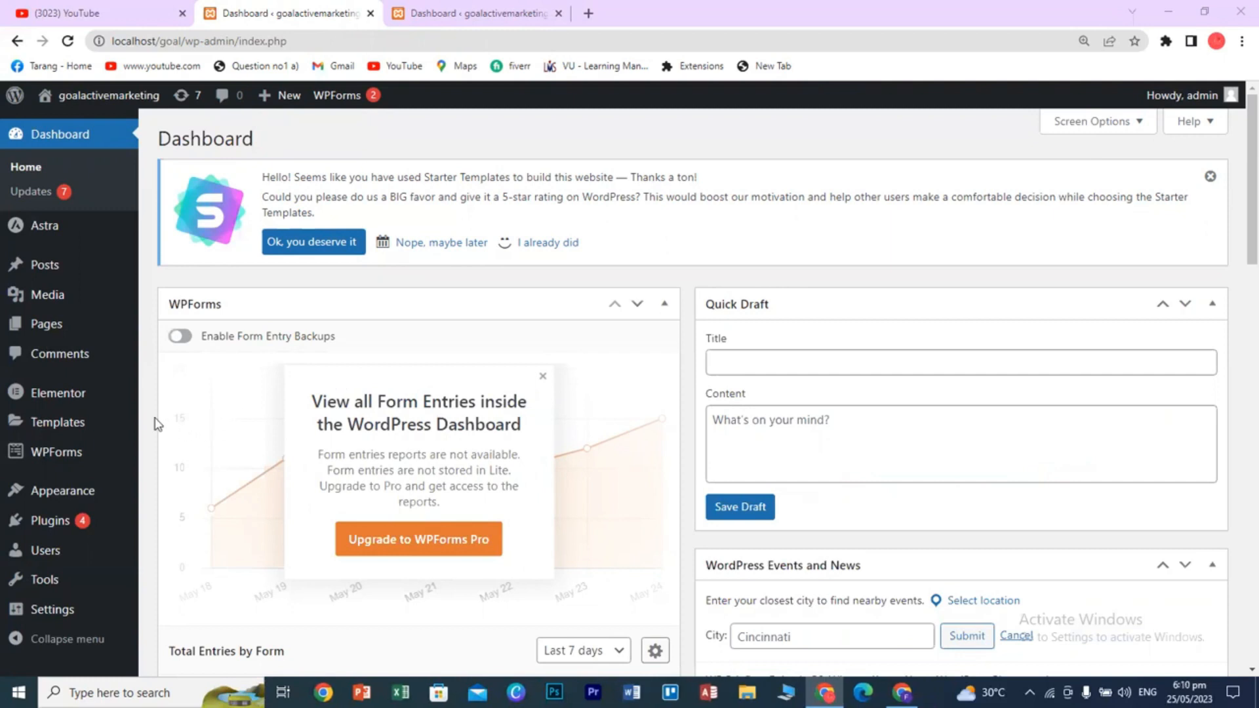
left_click(452, 13)
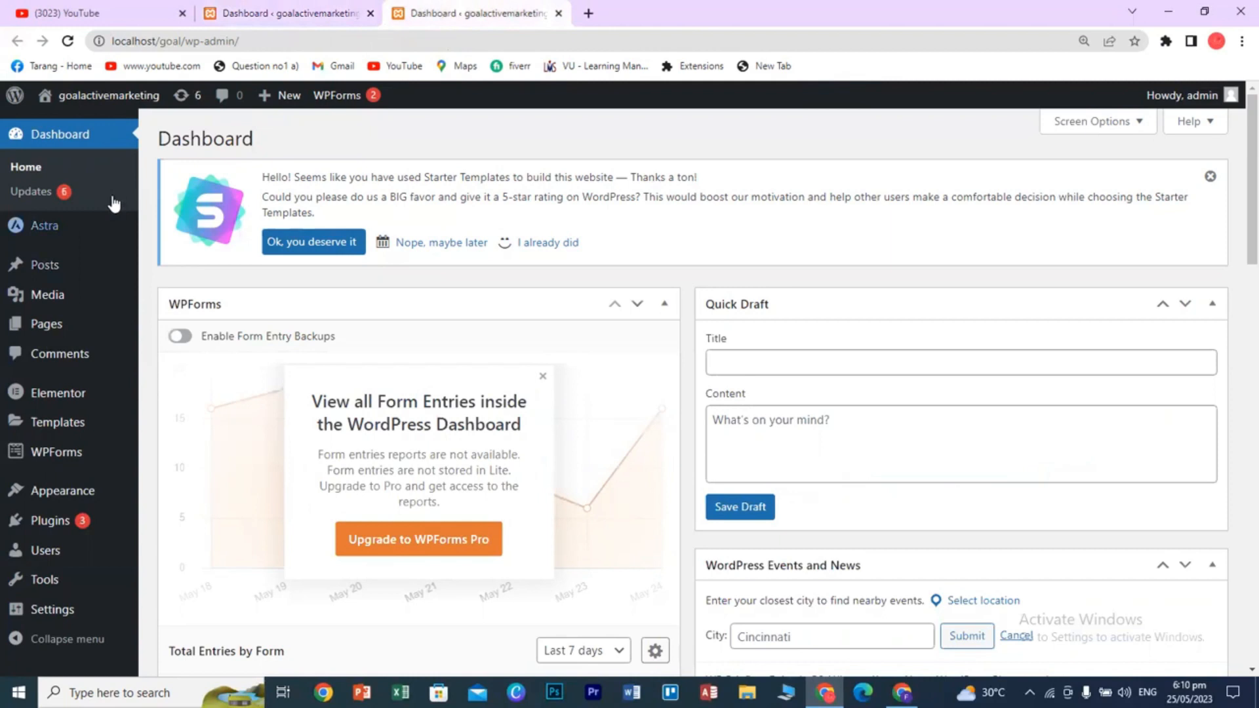
mouse_move(98, 95)
left_click(69, 124)
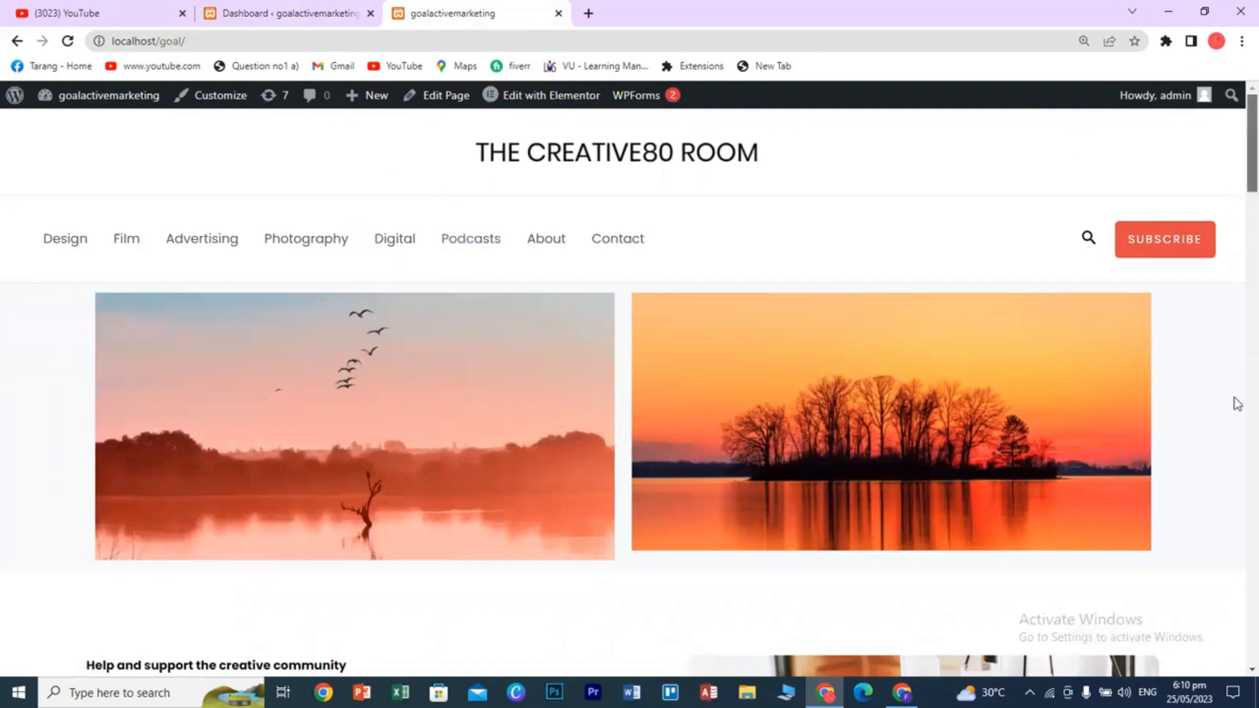
- Open the live About page and scroll down to its footer and back up to the heading
scroll(1236, 400, "down", 15)
scroll(1237, 507, "up", 15)
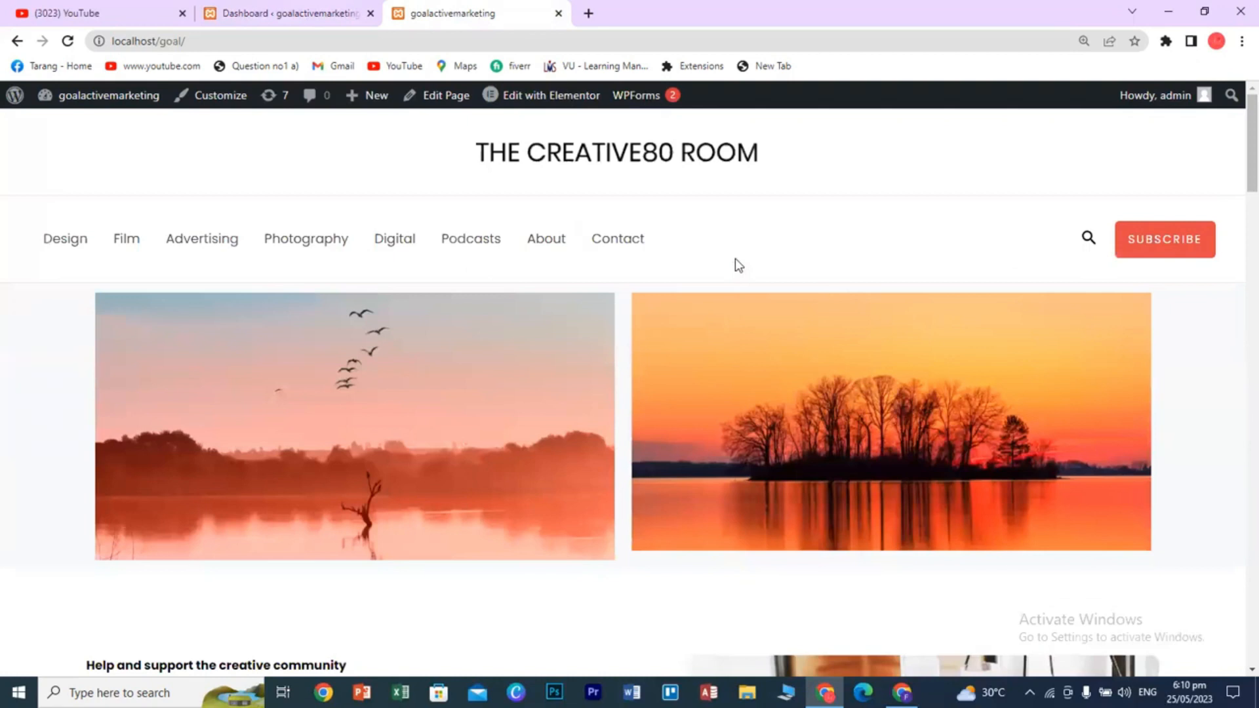
scroll(734, 258, "down", 3)
scroll(736, 235, "up", 3)
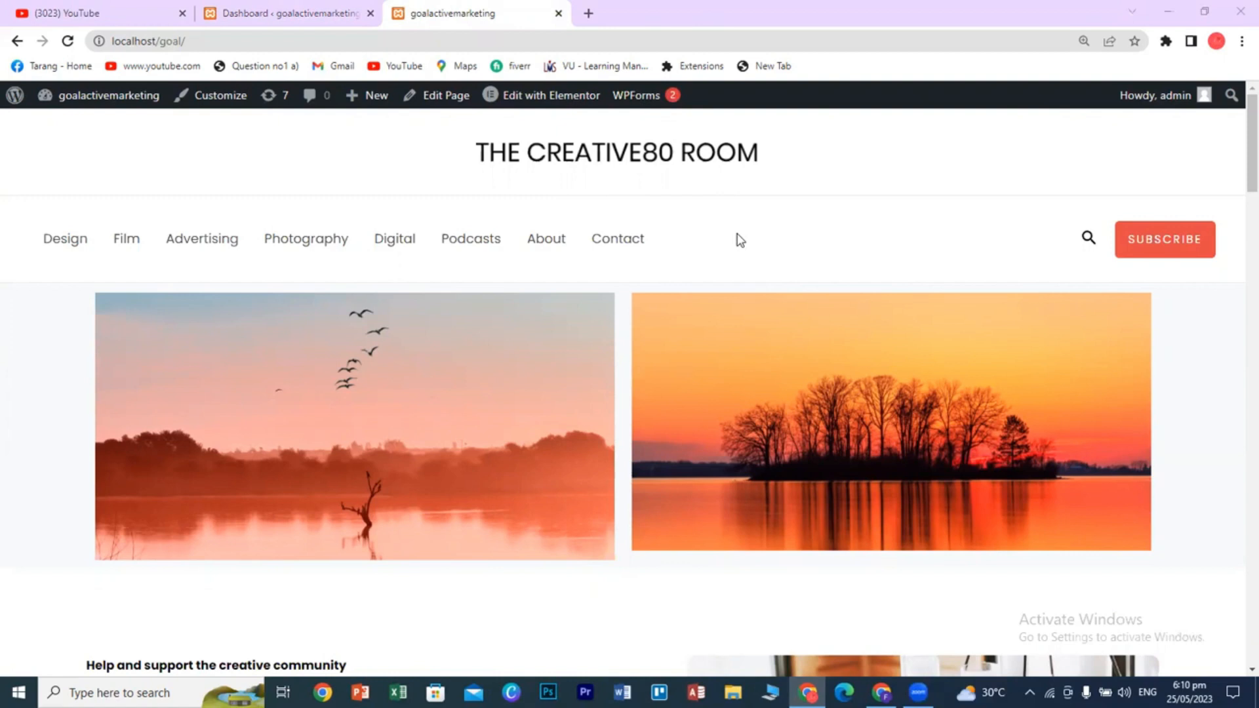
left_click(559, 249)
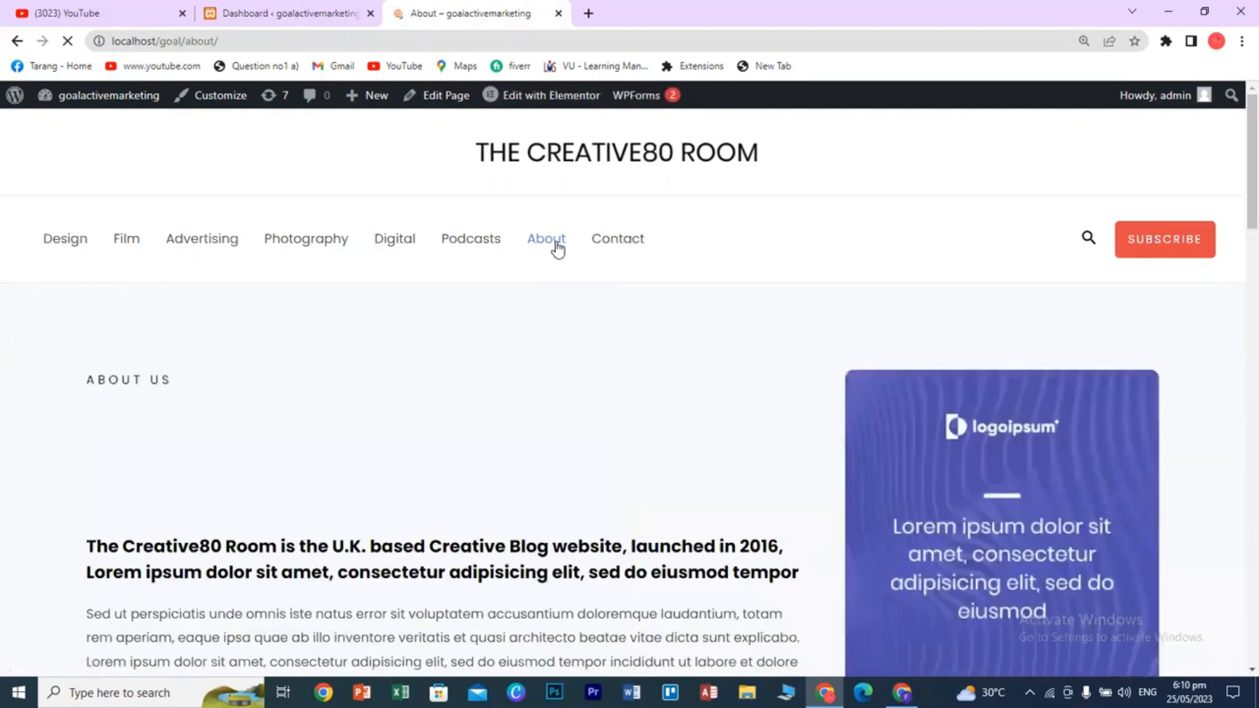
scroll(695, 467, "down", 10)
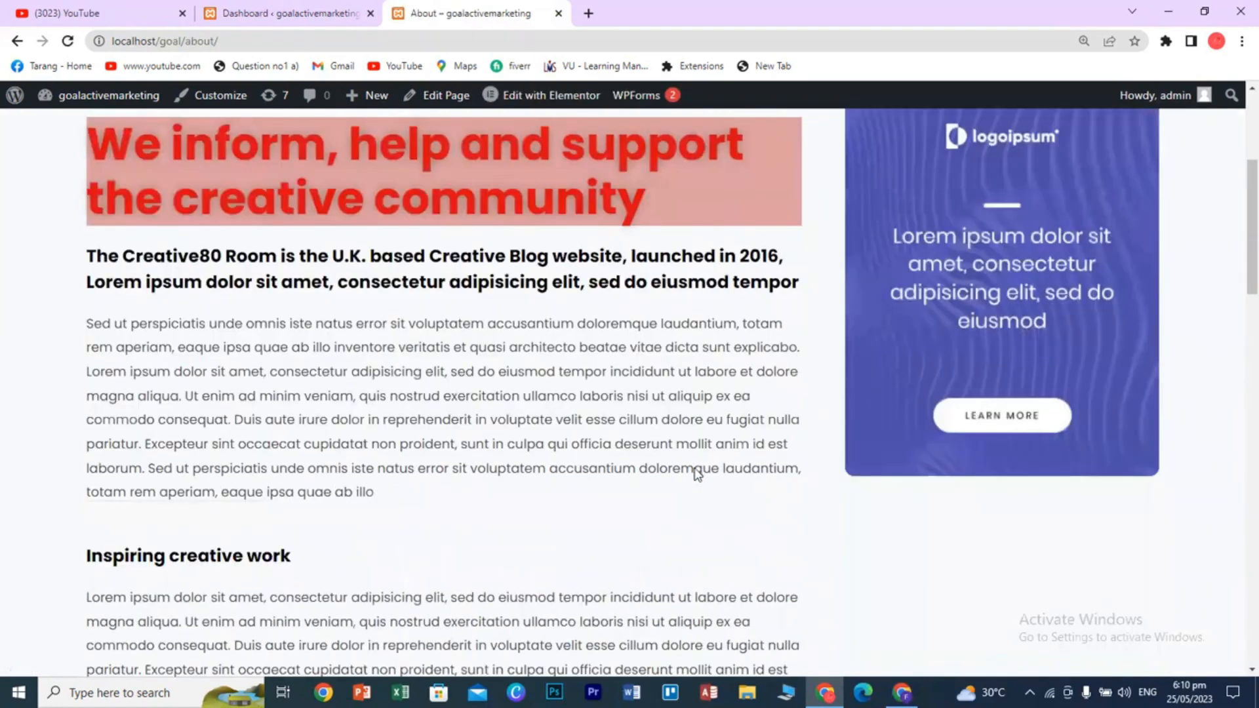
scroll(711, 477, "down", 8)
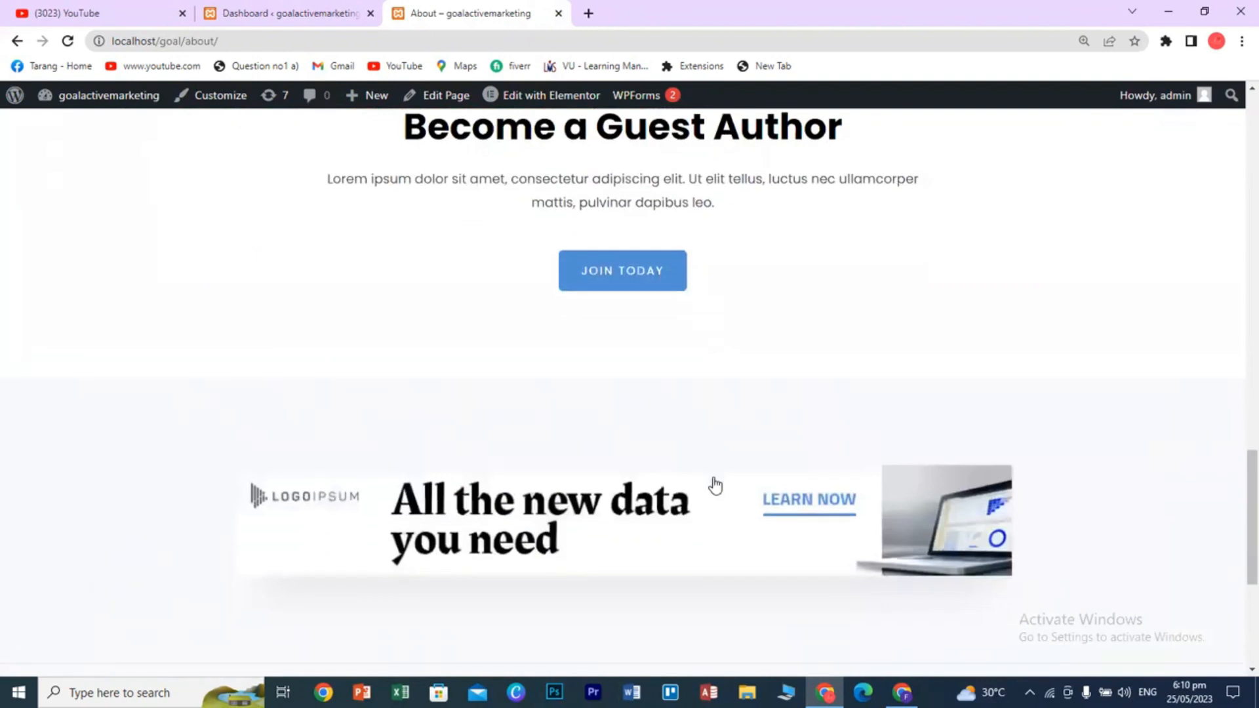
scroll(715, 486, "up", 18)
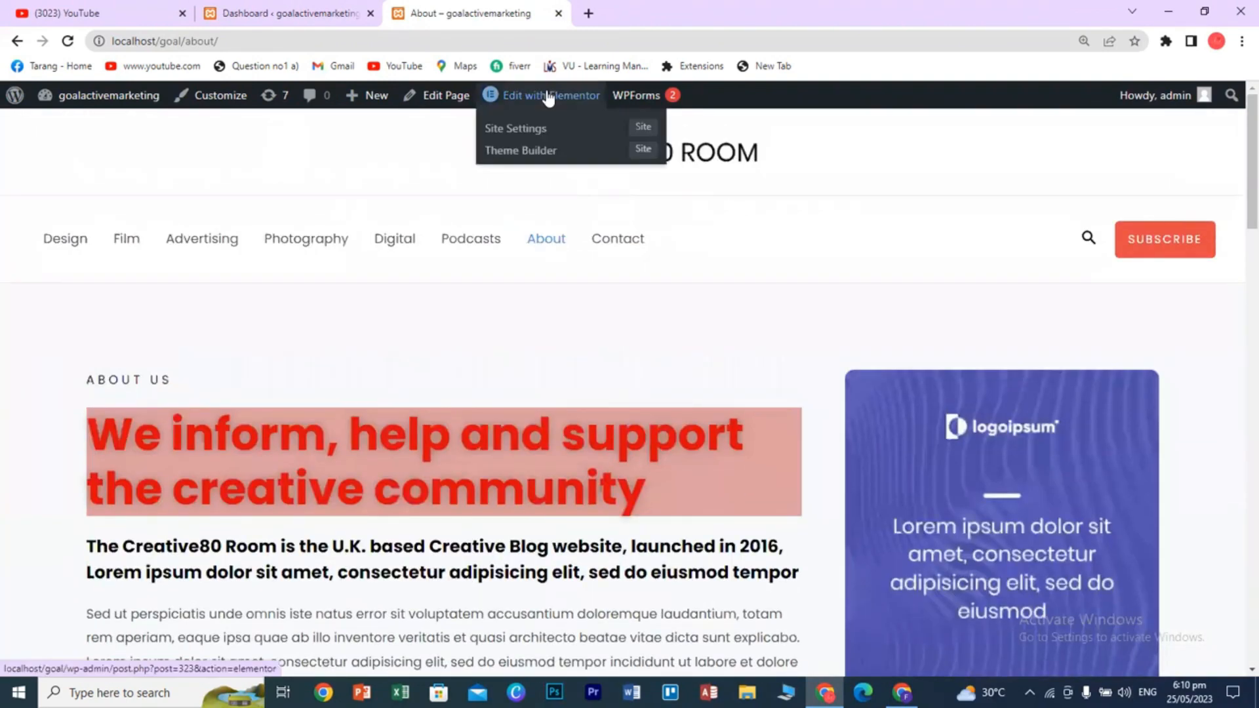
- Open the About page in Elementor, then launch the live site from the dashboard's site menu
left_click(549, 96)
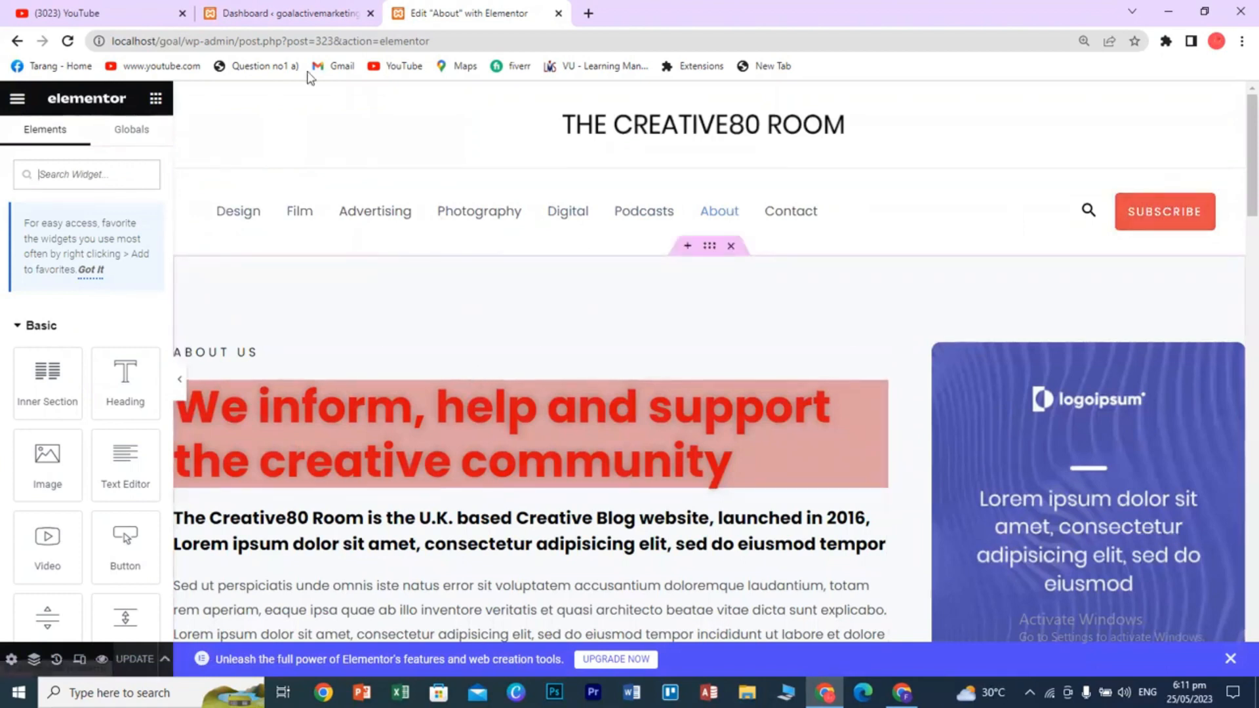
left_click(286, 13)
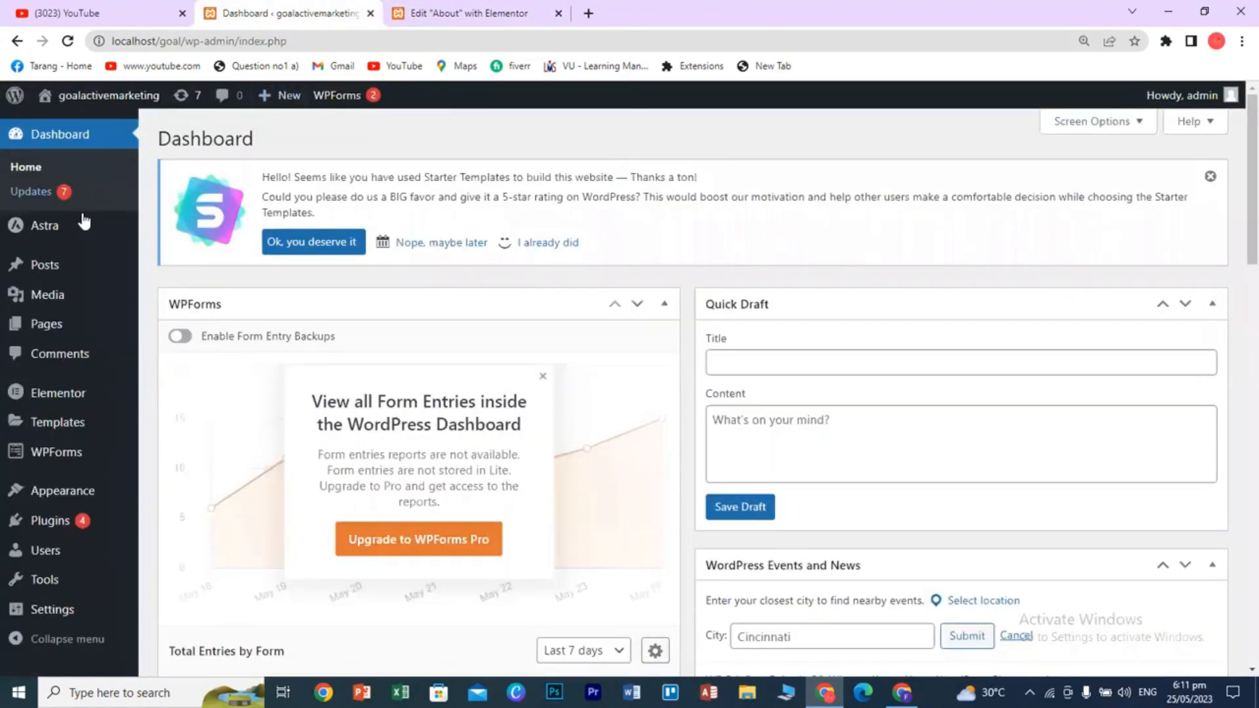
mouse_move(83, 98)
left_click(72, 128)
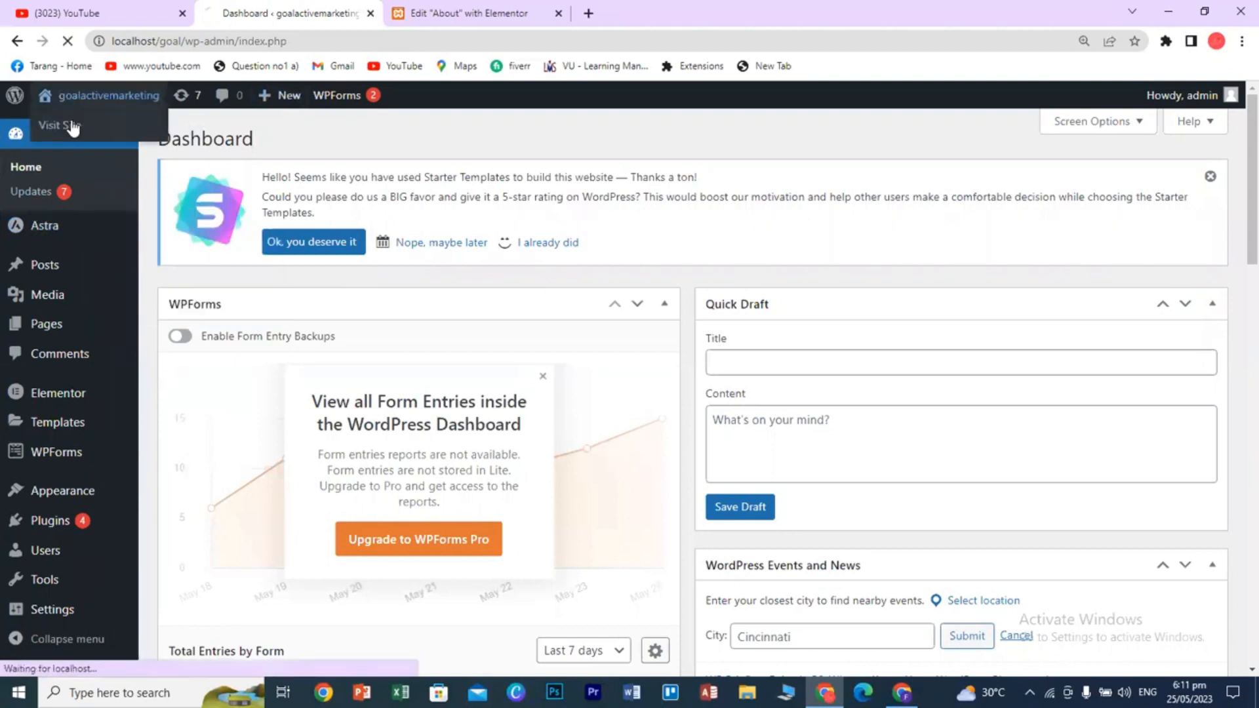
- Scroll through the About page in the editor, then switch to the live home page tab
left_click(511, 13)
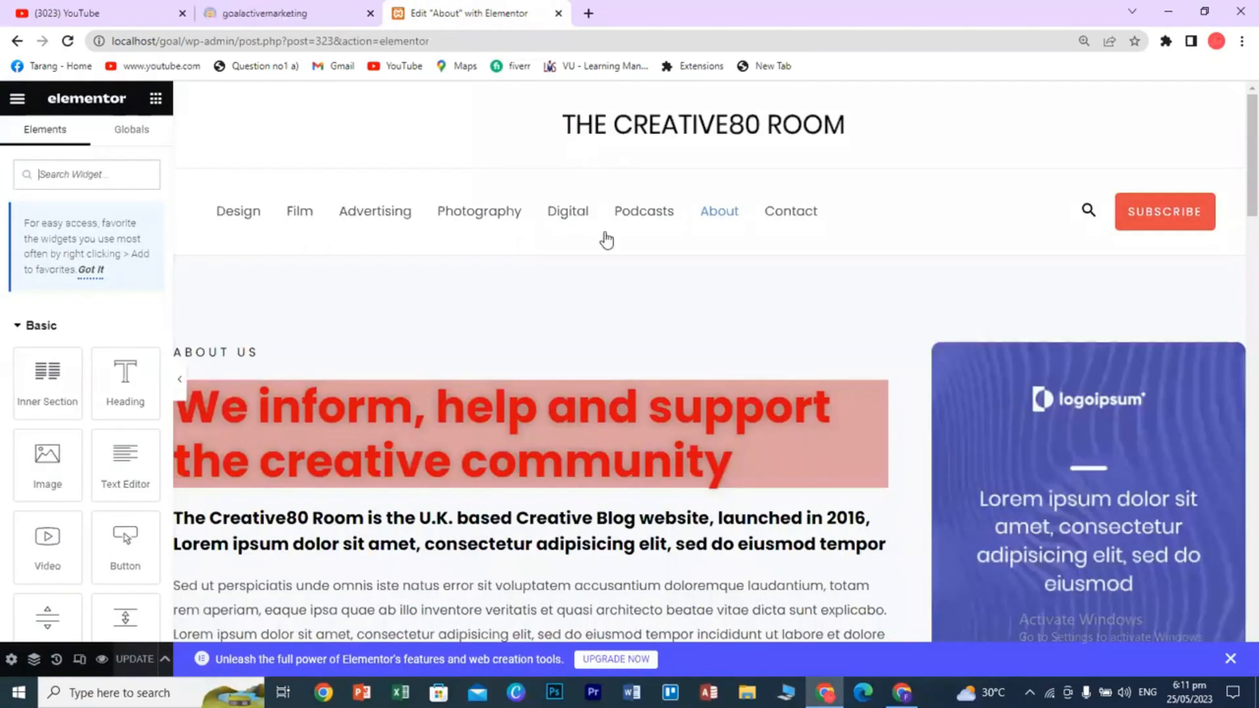
left_click_drag(1238, 180, 1235, 658)
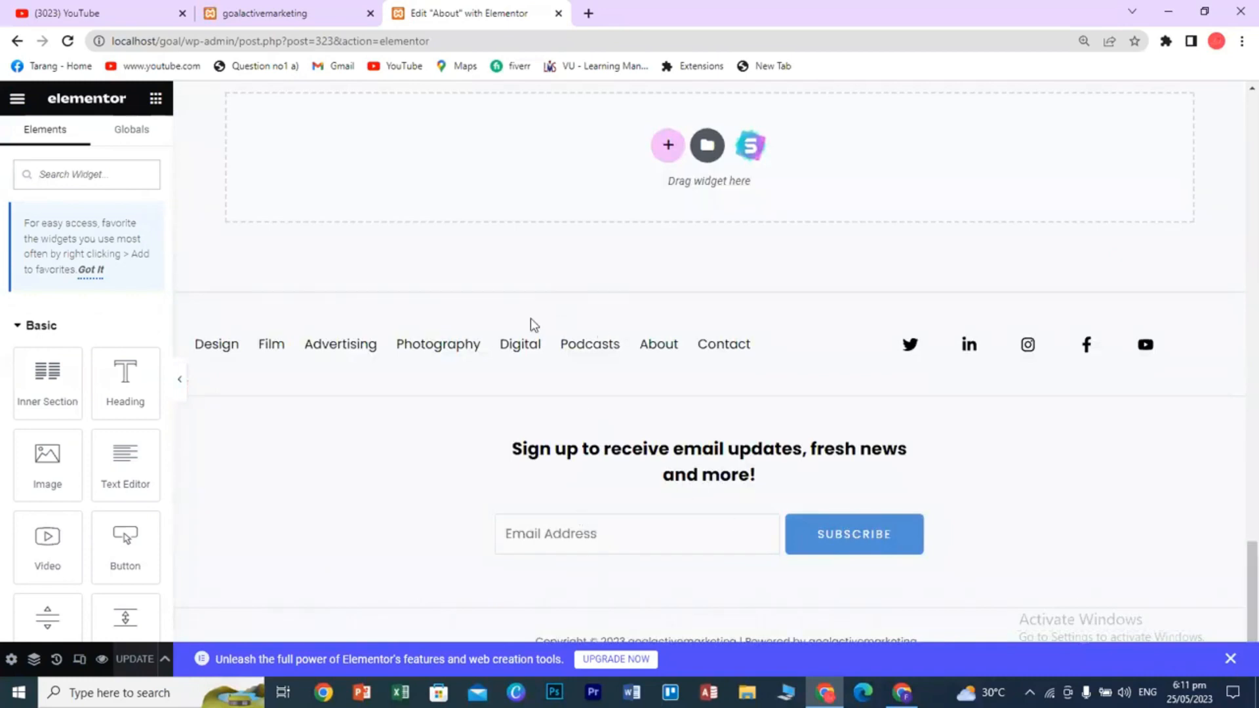
left_click(1237, 439)
scroll(1237, 440, "up", 15)
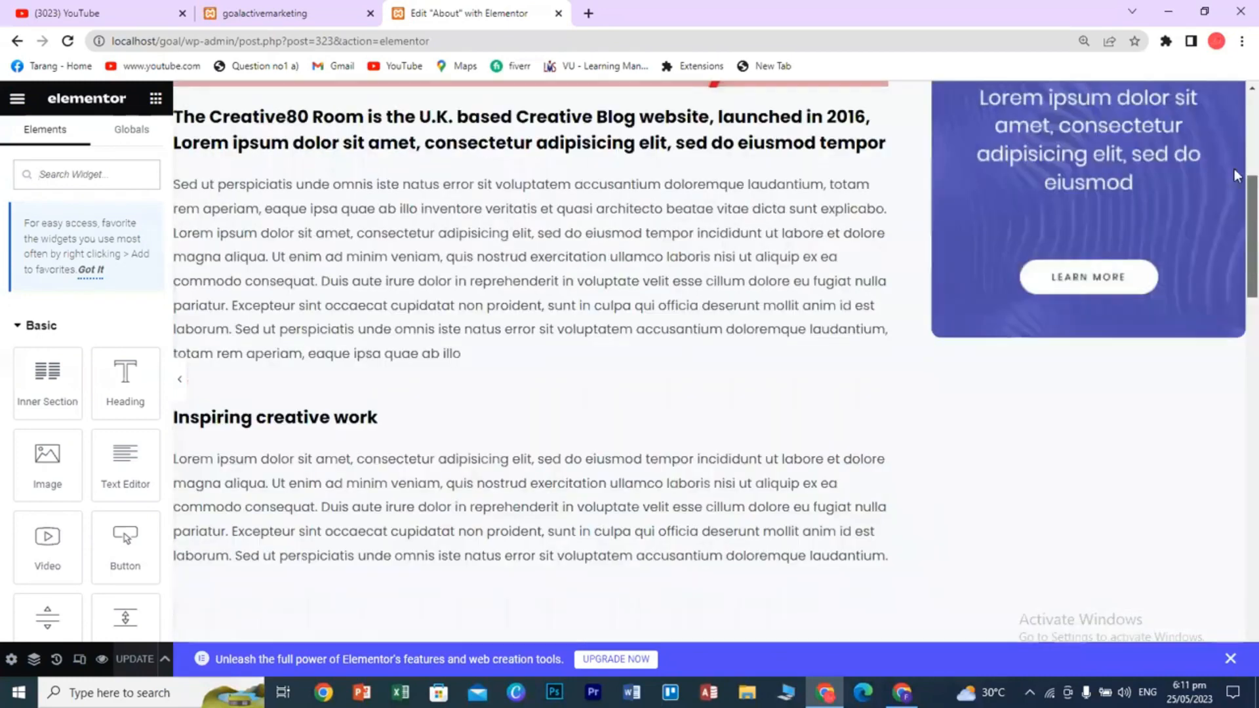
left_click(301, 13)
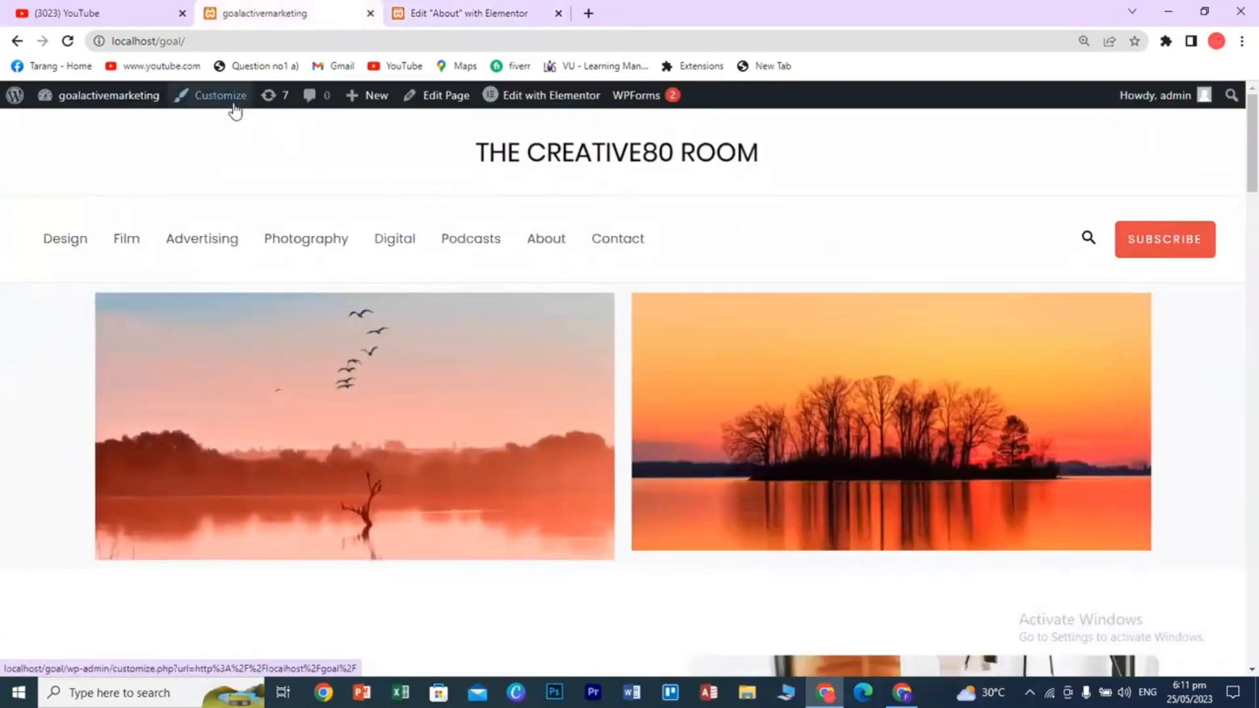
- Scroll through the live home page, then return to the Edit "About" with Elementor tab
scroll(550, 411, "down", 2)
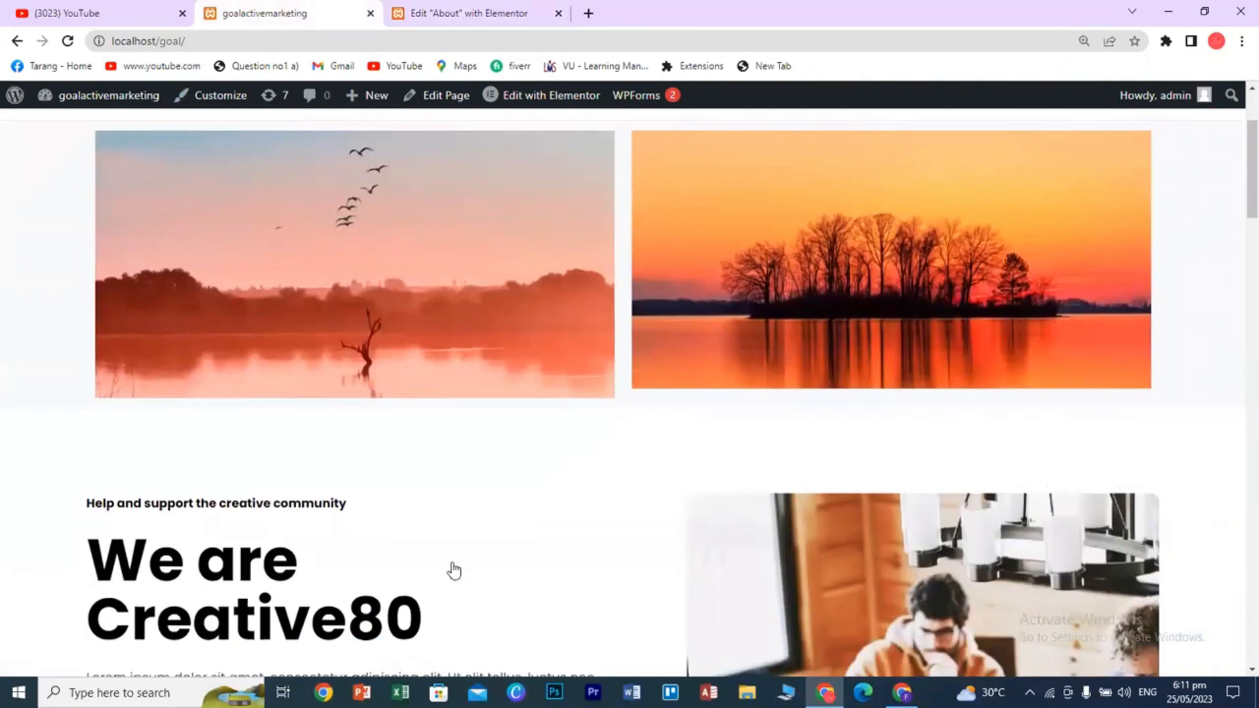
scroll(454, 570, "down", 15)
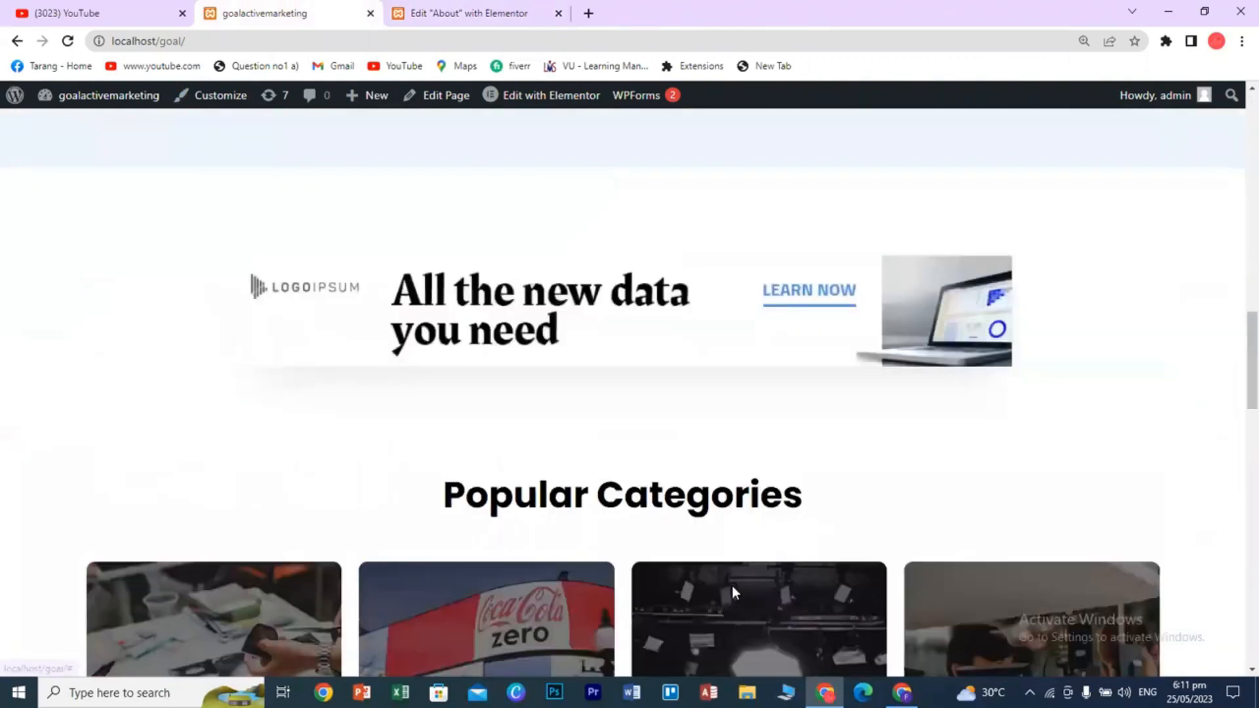
scroll(732, 585, "down", 10)
scroll(1237, 198, "up", 16)
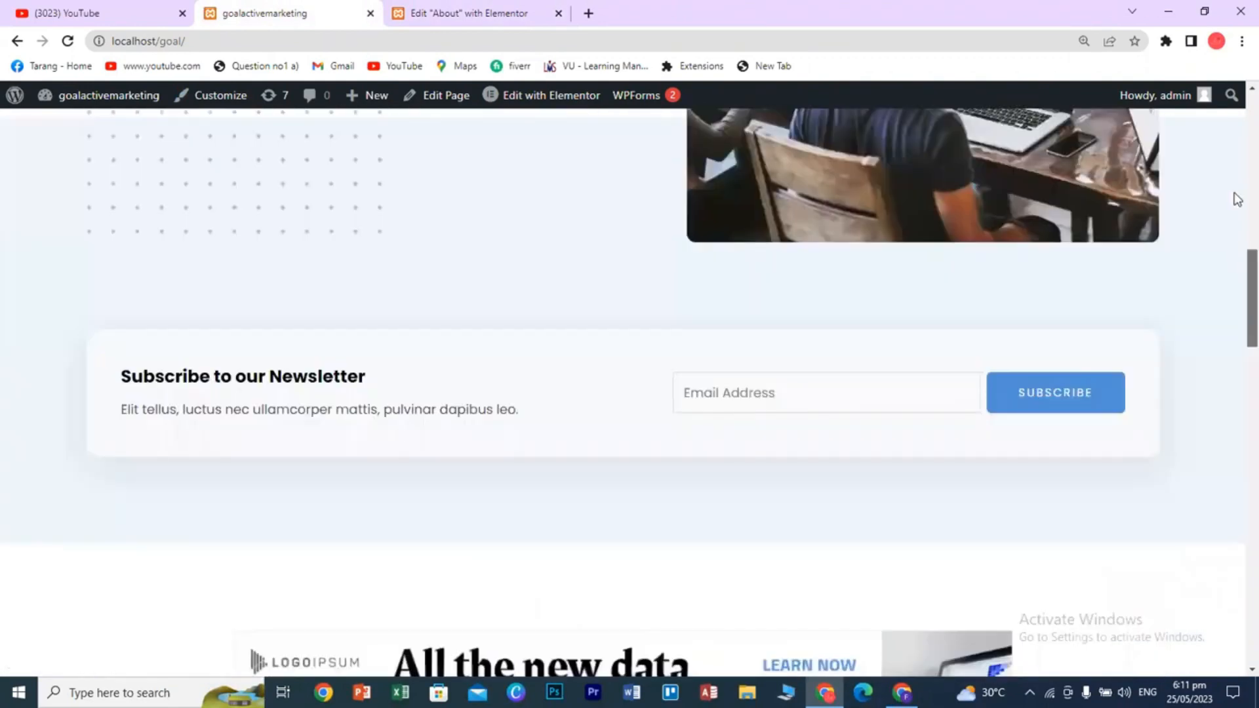
scroll(1237, 199, "up", 10)
left_click(531, 13)
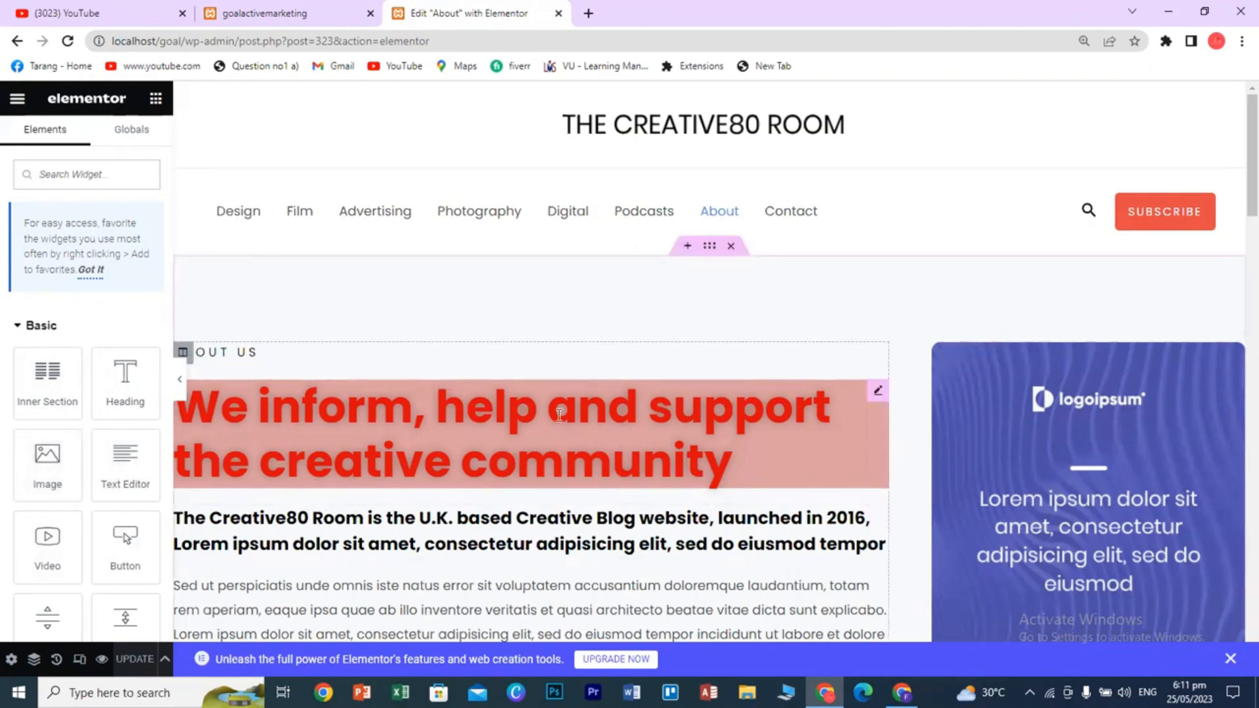
- Add an empty section above Our Team and show its Select Your Structure column choices
scroll(580, 473, "down", 5)
scroll(579, 473, "up", 4)
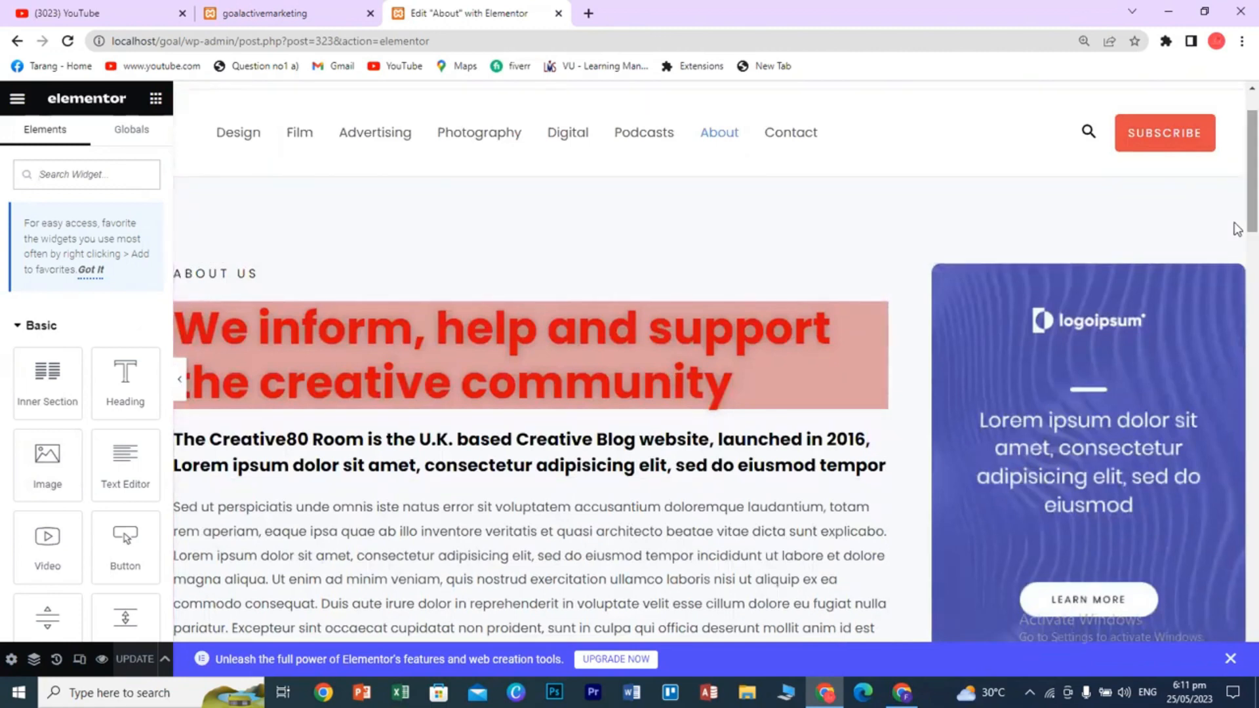
scroll(577, 518, "down", 15)
scroll(579, 519, "up", 6)
scroll(603, 506, "up", 2)
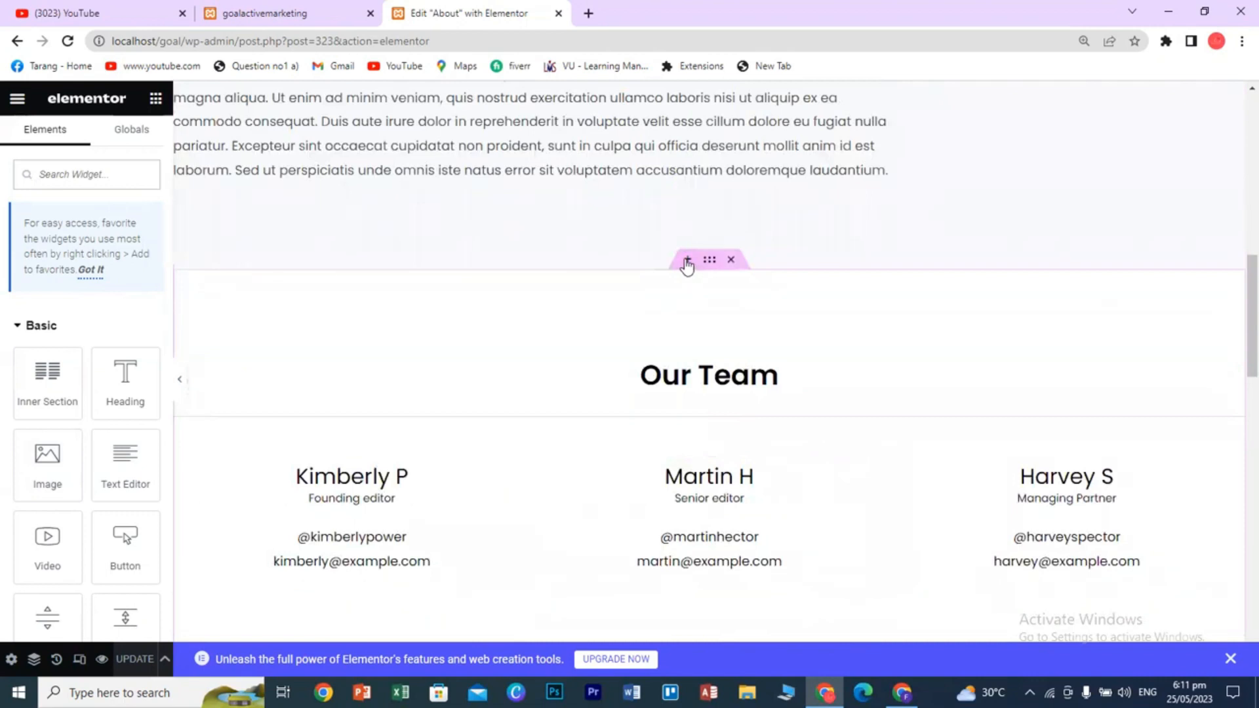
left_click(688, 261)
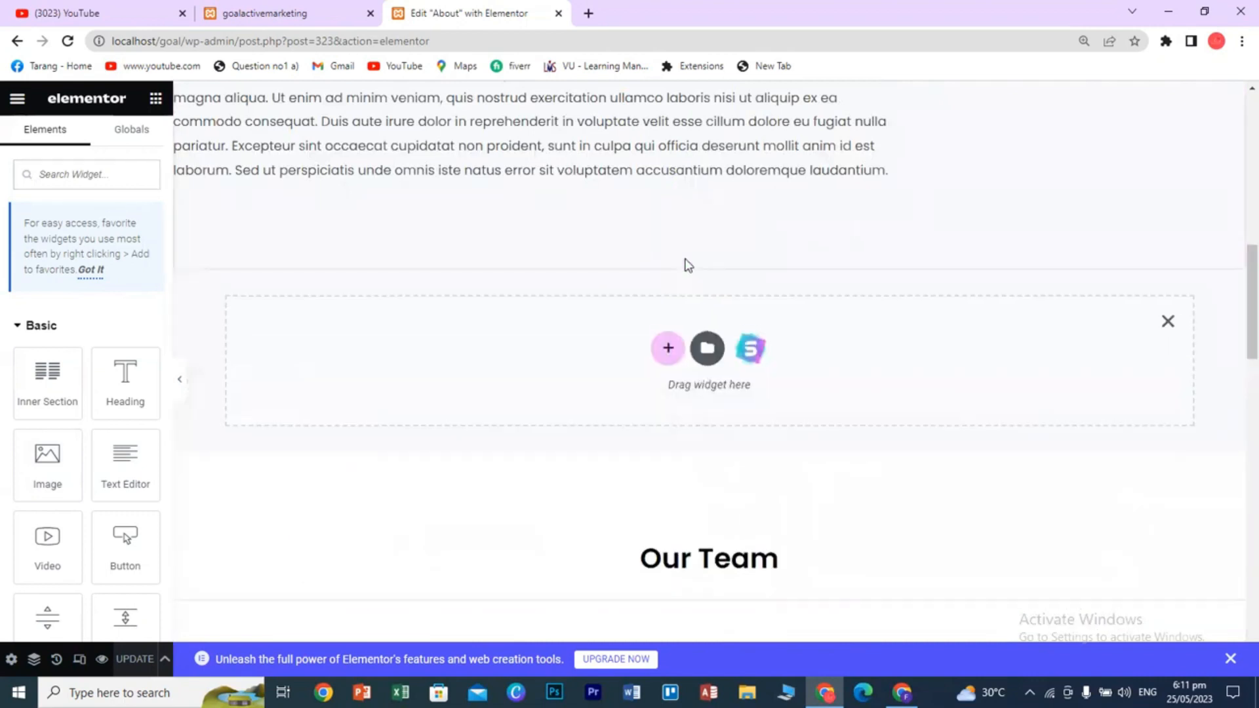
left_click(665, 351)
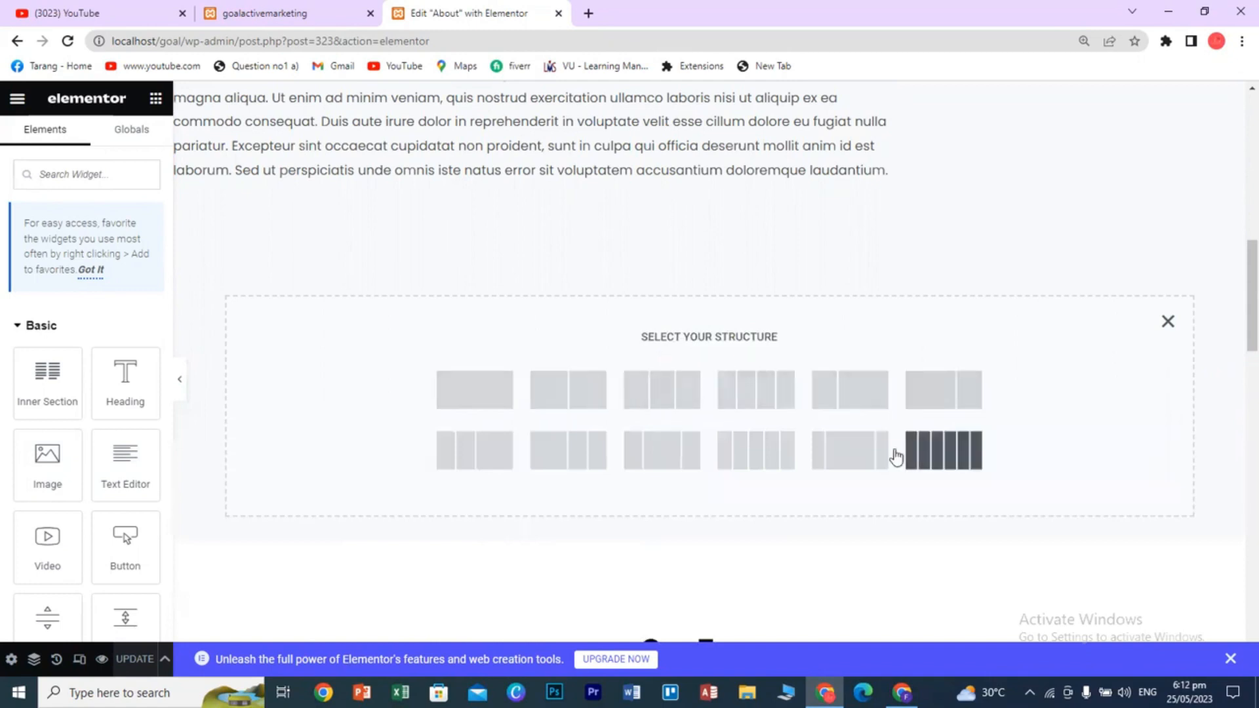
- Make the section single-column, try an Inner Section and a Heading, then delete both
left_click(485, 395)
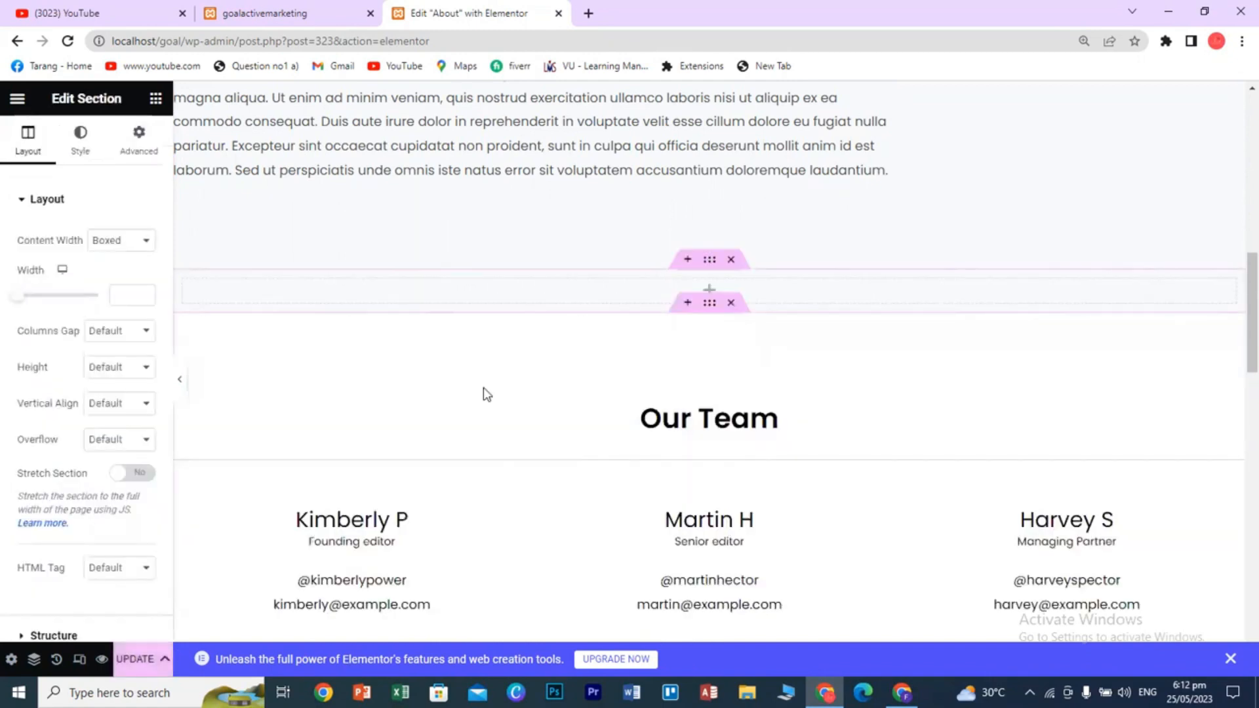
left_click(156, 99)
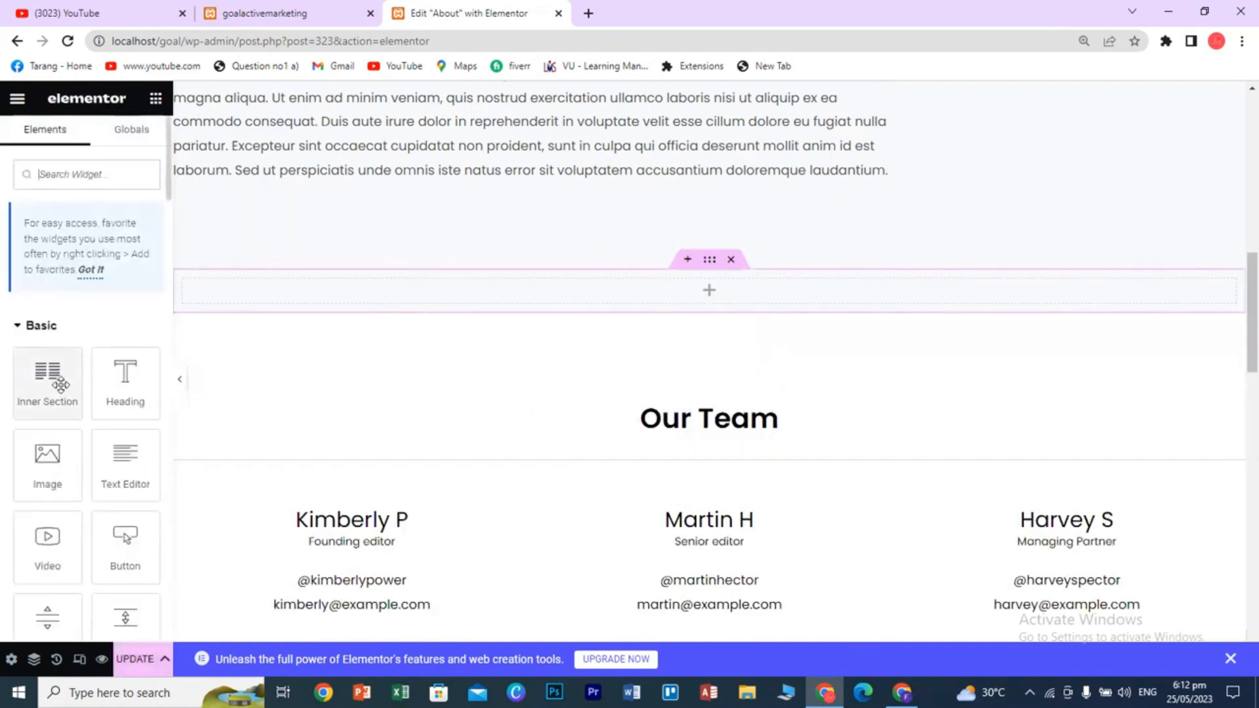
left_click_drag(52, 387, 703, 293)
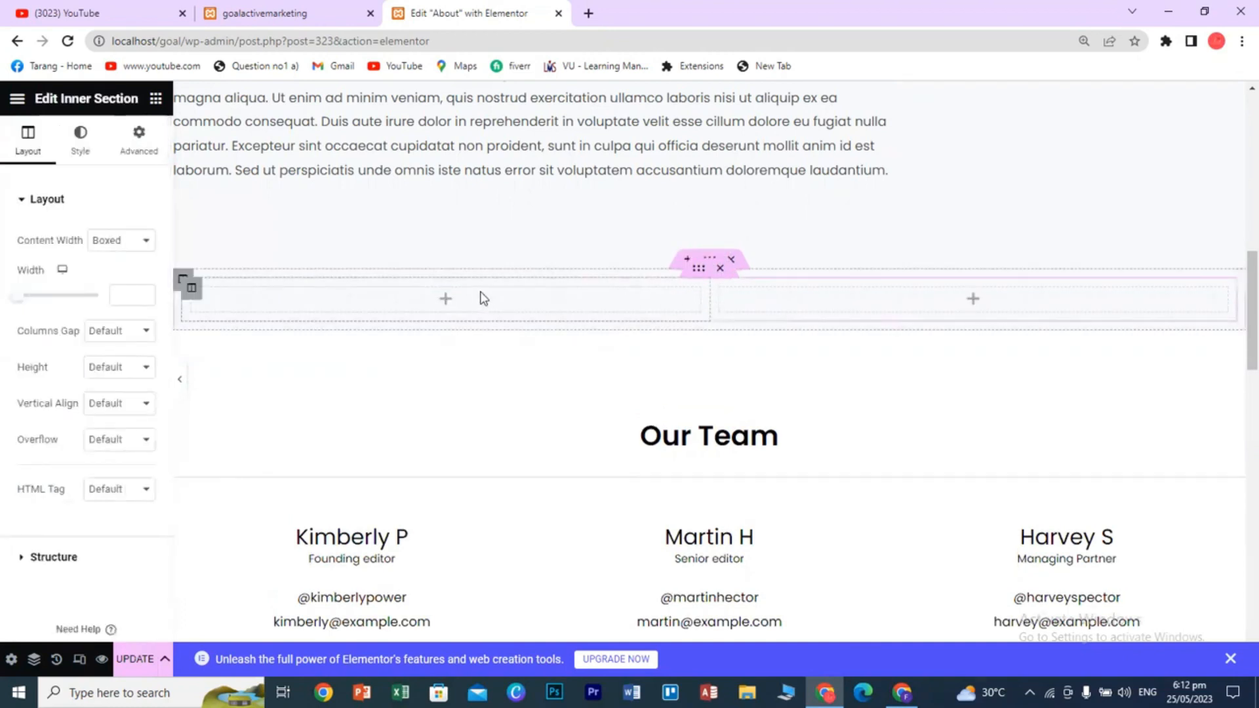
left_click(721, 269)
left_click_drag(119, 375, 682, 285)
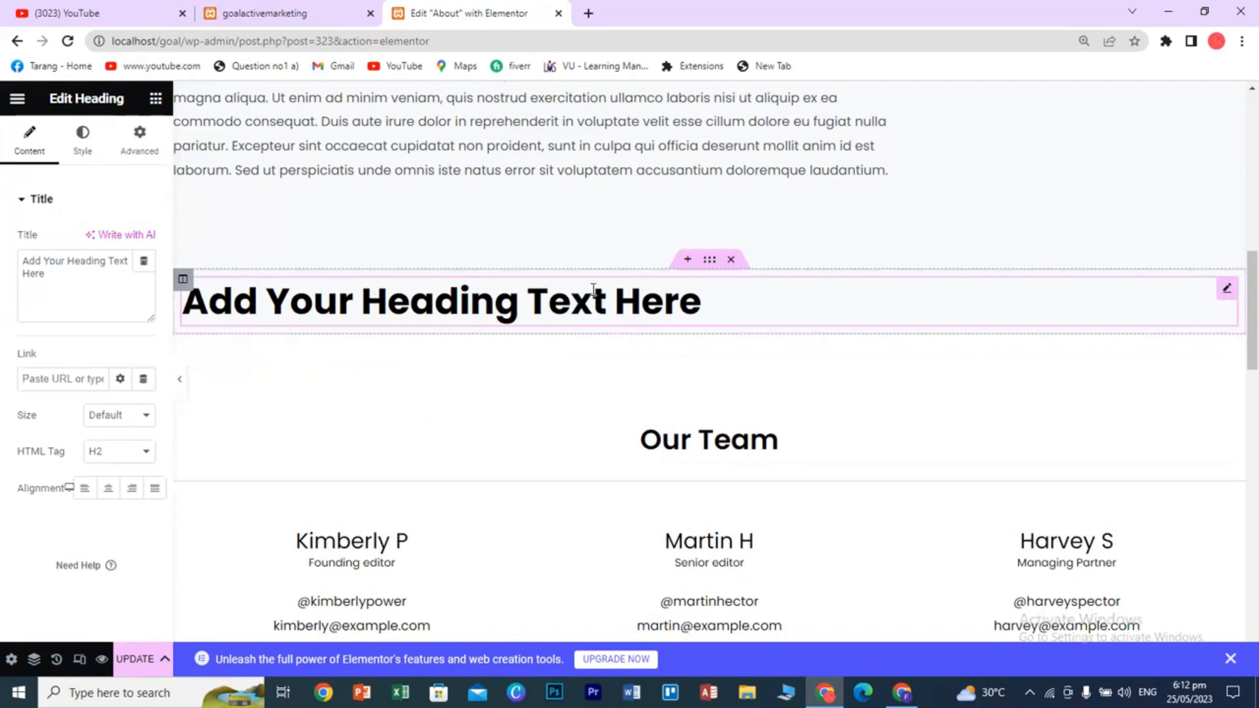
left_click(731, 260)
- Re-create the one-column section above Our Team and drop a Text Editor widget into it
left_click(682, 260)
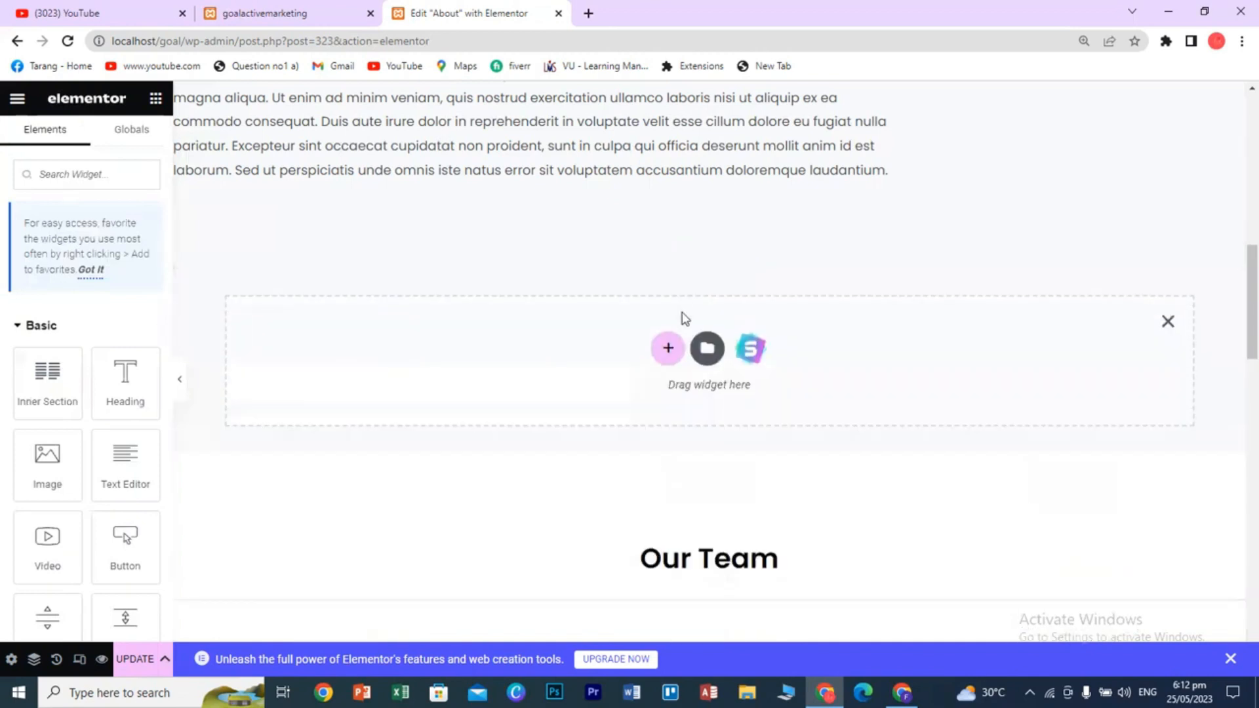
left_click(667, 348)
left_click(483, 388)
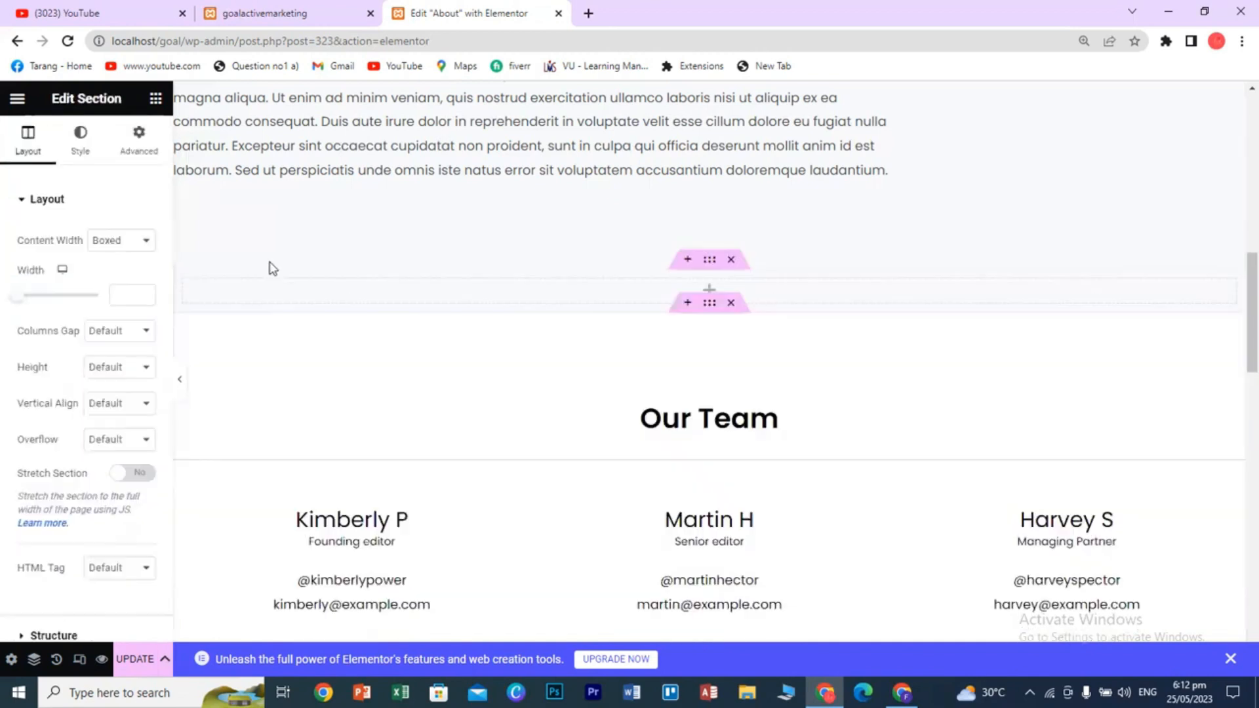
left_click(163, 98)
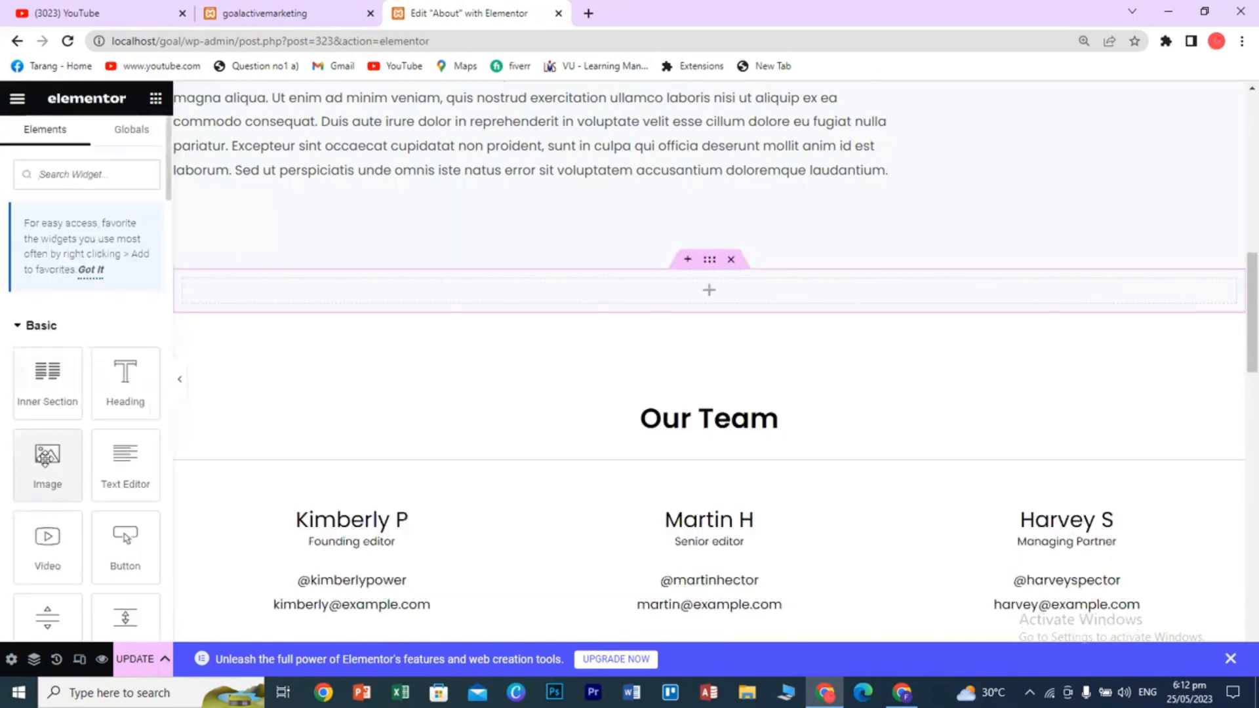
scroll(48, 507, "down", 2)
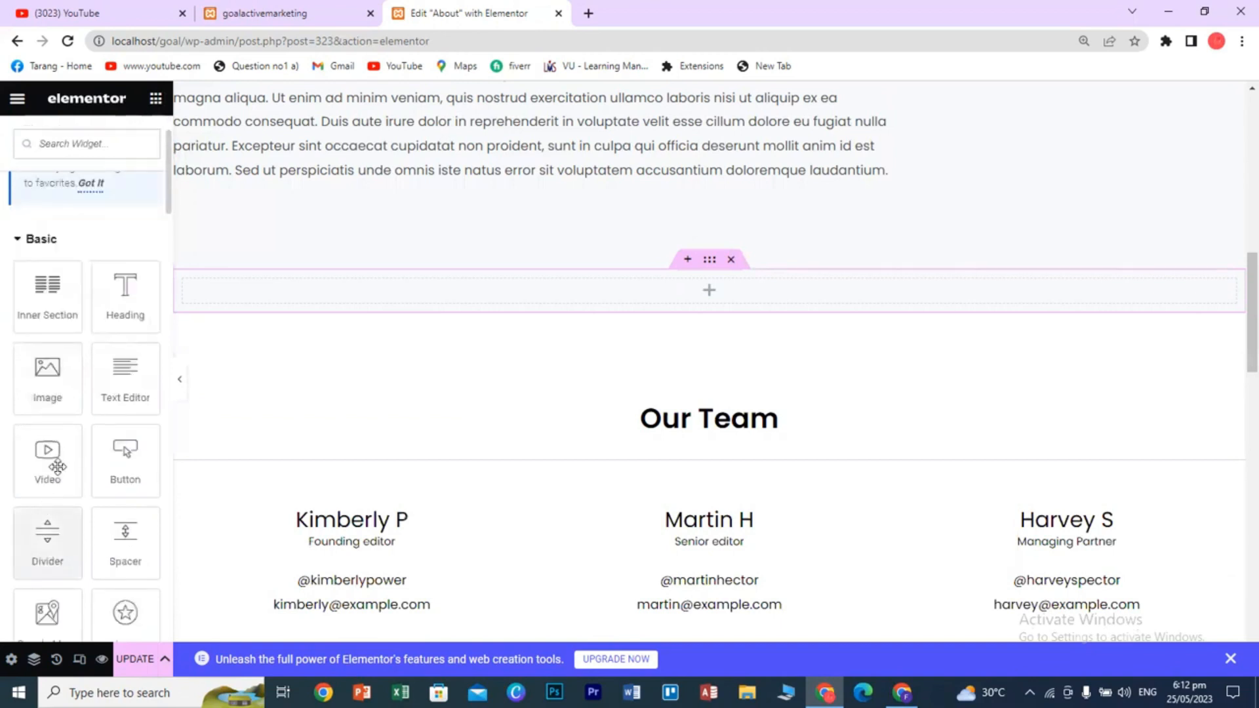
left_click_drag(113, 396, 668, 303)
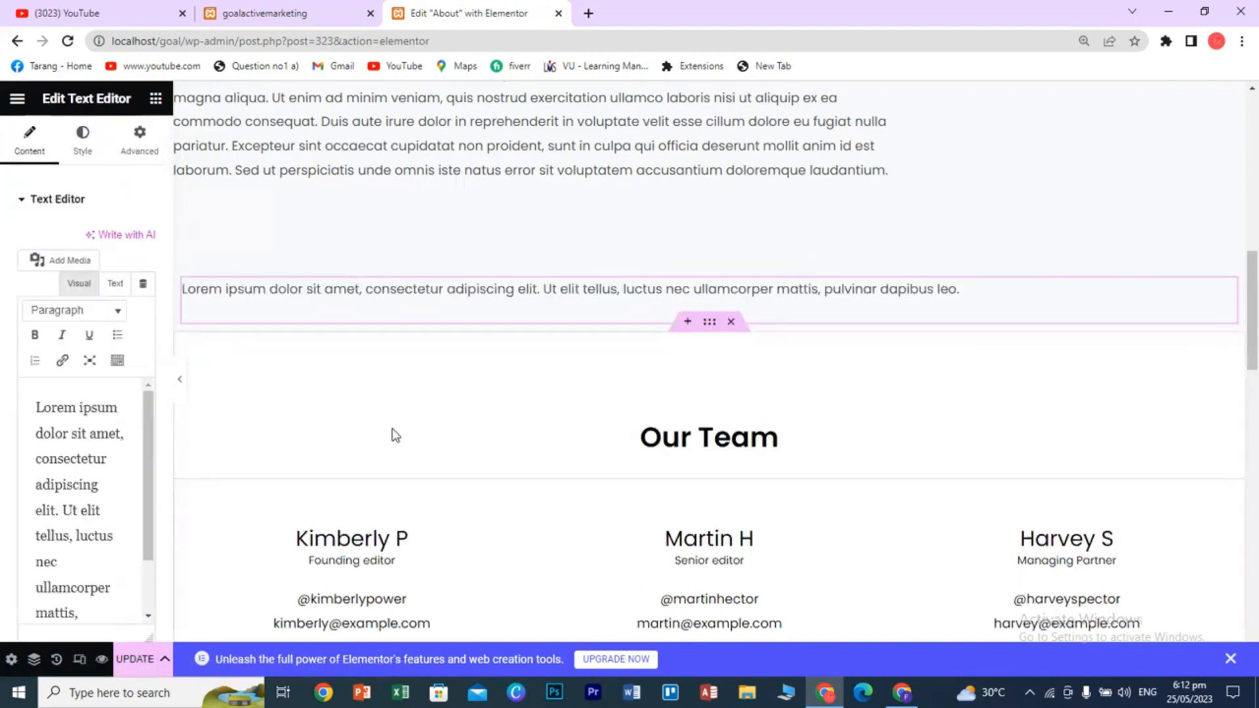
scroll(91, 466, "down", 2)
scroll(97, 473, "up", 3)
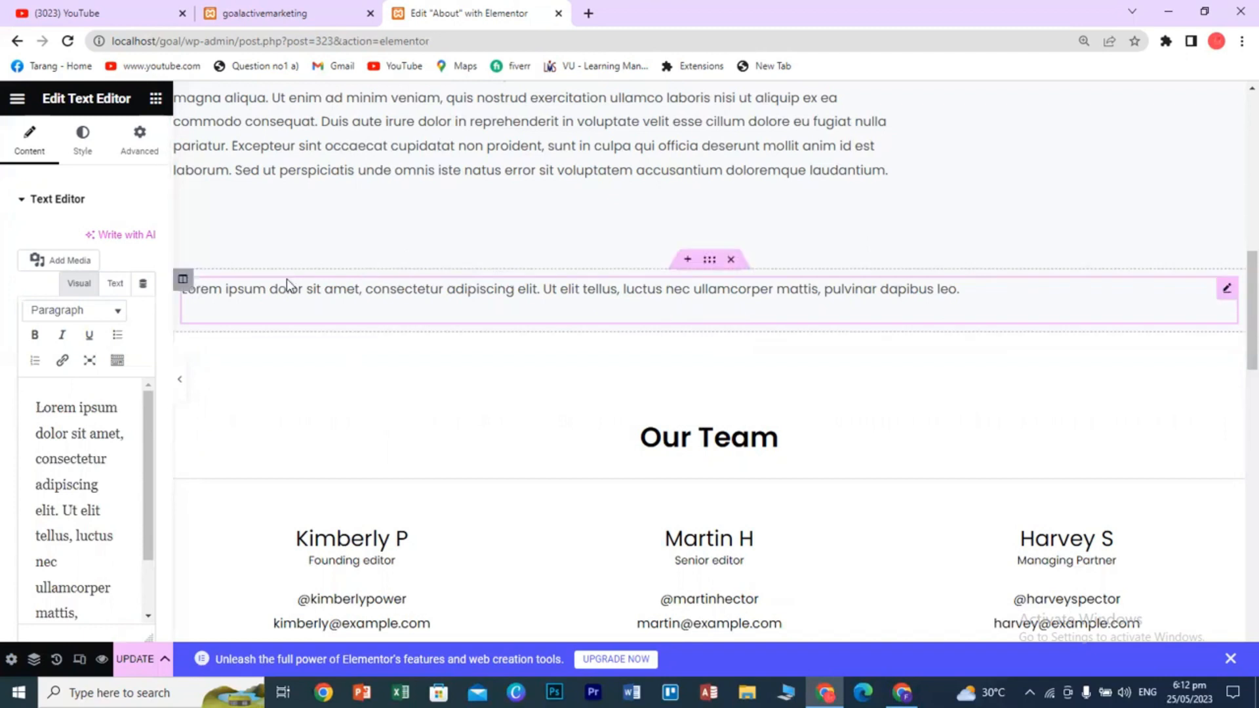
- In a new ChatGPT tab, ask 'importance of seo' and copy the reply's first paragraph
left_click(588, 14)
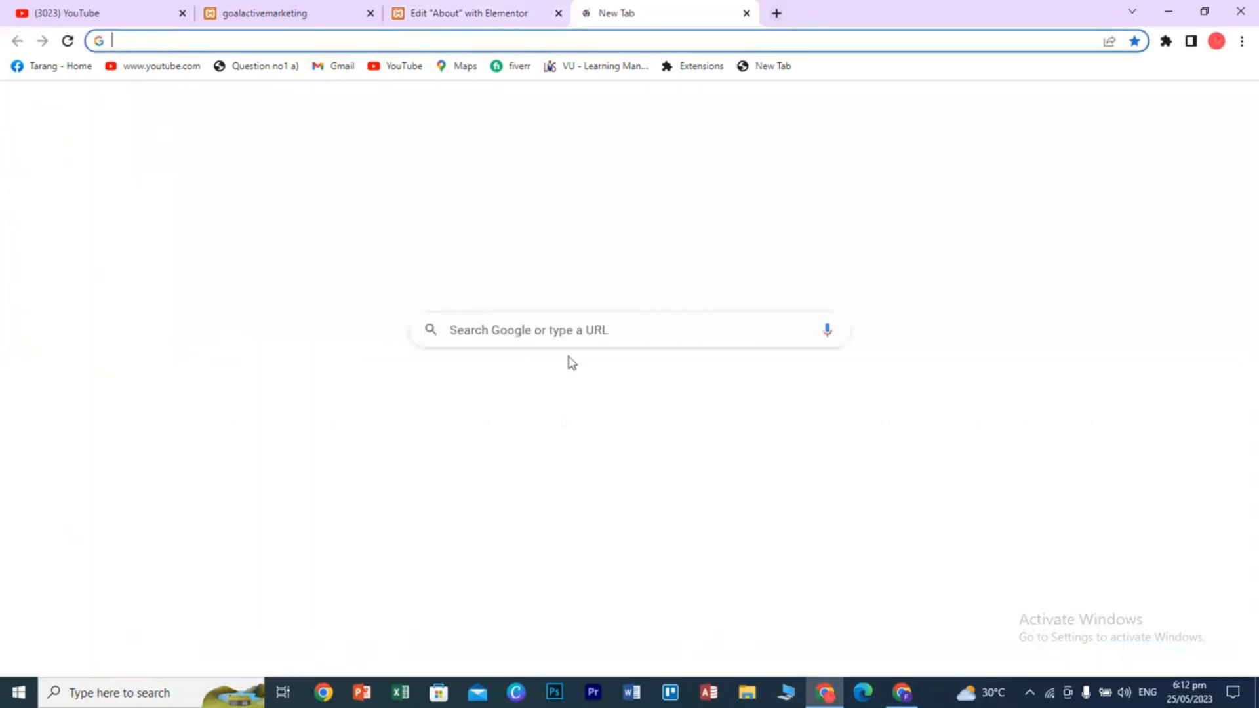
left_click(662, 524)
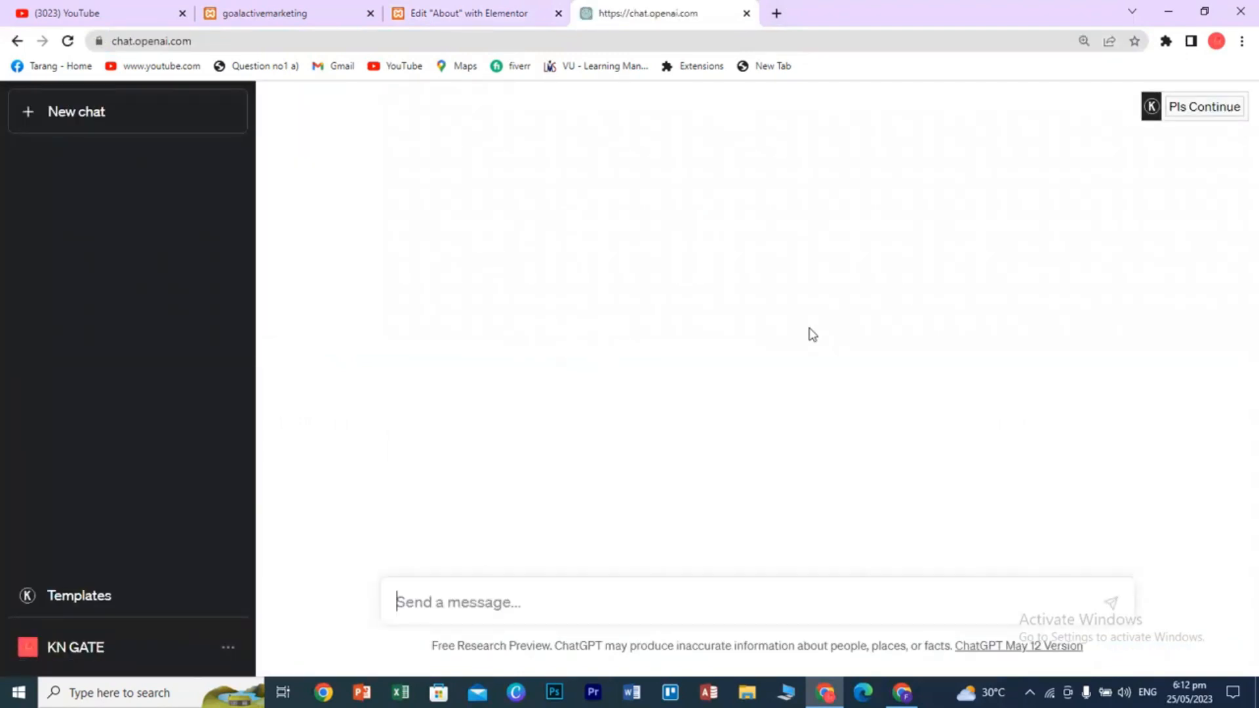
type("impor")
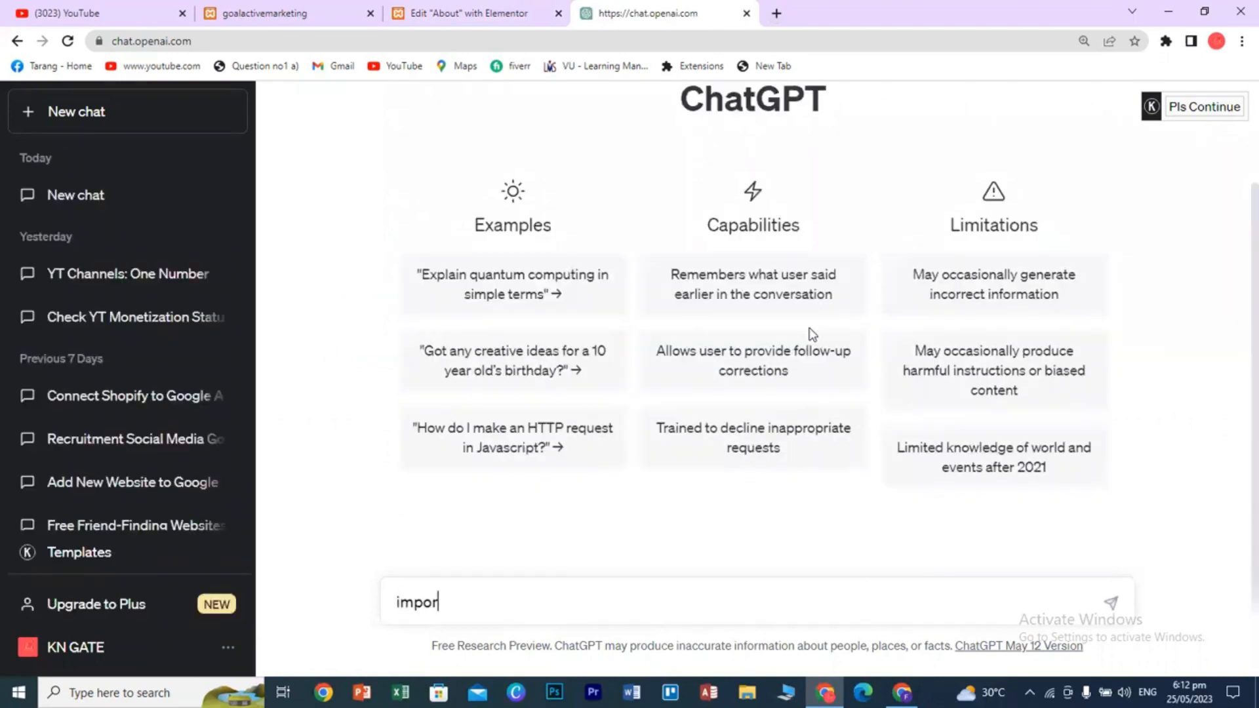
type("tance of seo")
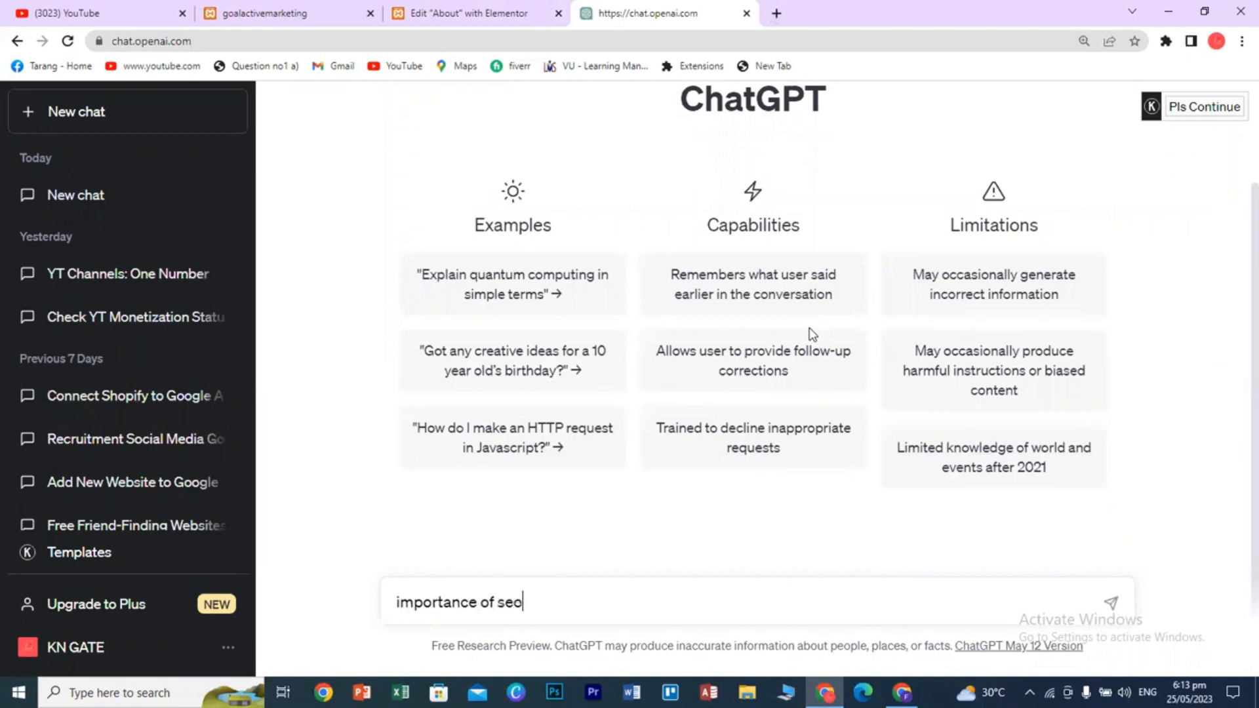
key("Return")
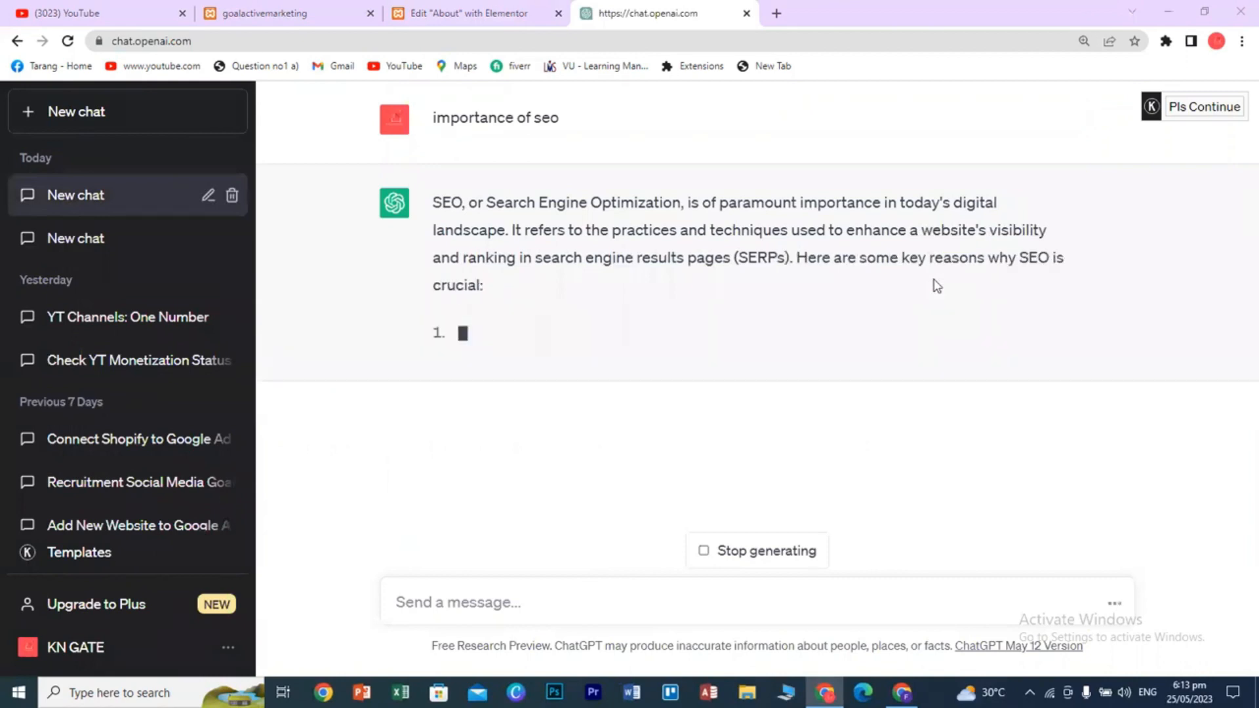
left_click(757, 551)
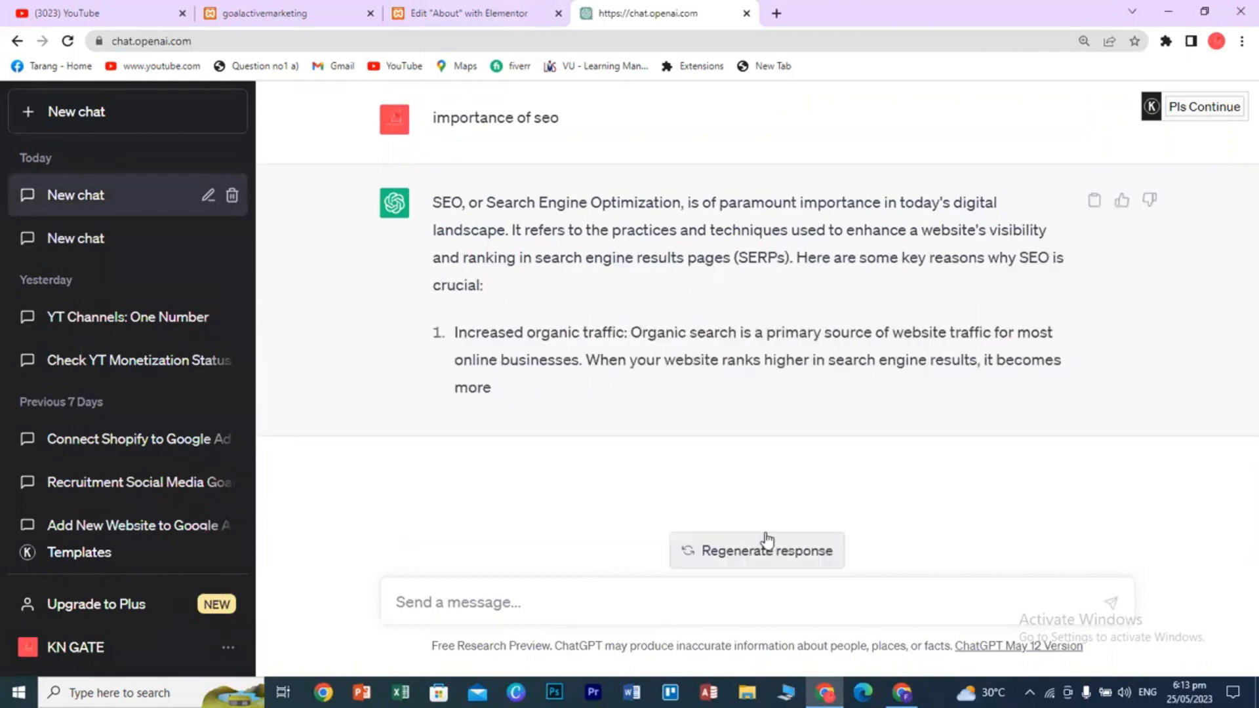
left_click_drag(434, 201, 522, 279)
key("ctrl+c")
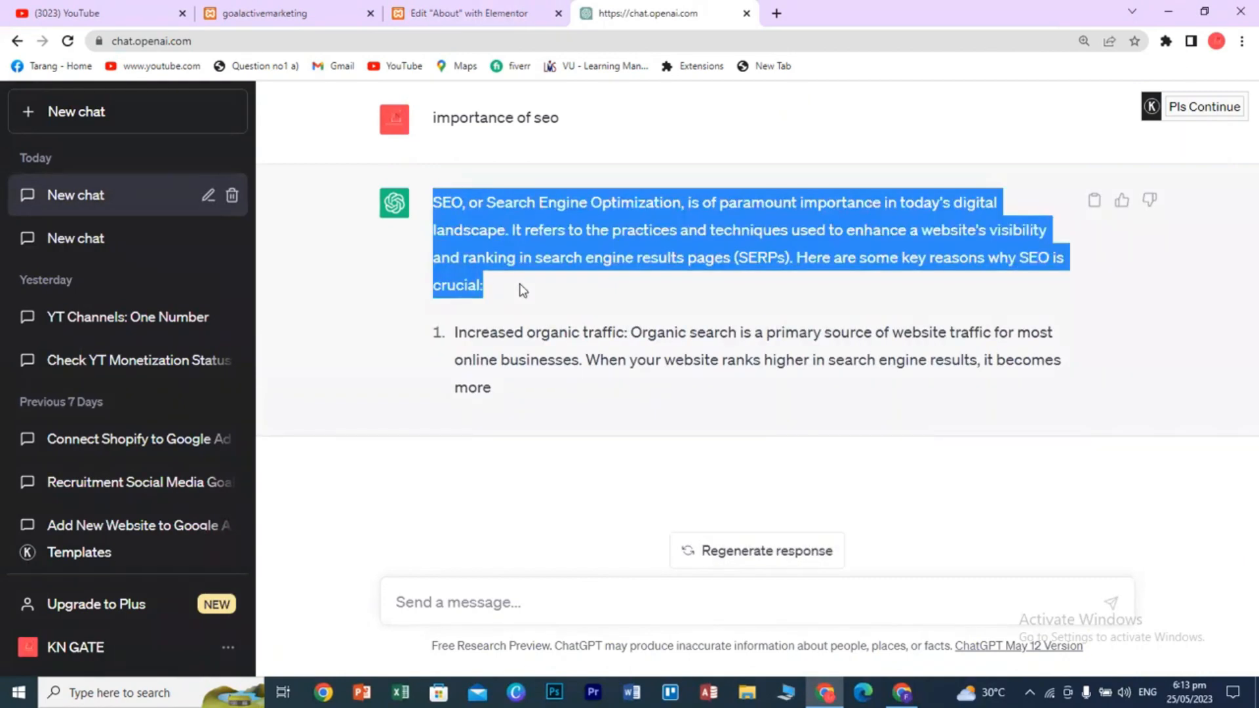
- Replace the Text Editor's lorem placeholder with the copied SEO paragraph
left_click(266, 8)
left_click(441, 10)
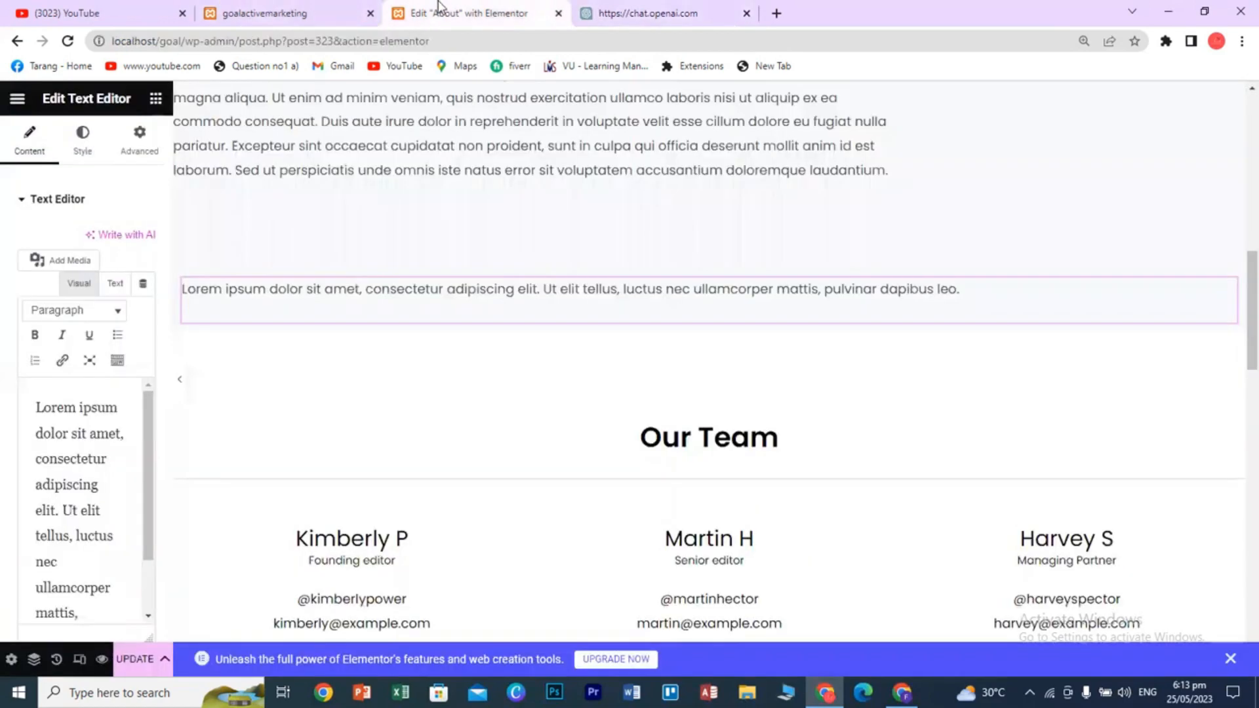
left_click(80, 456)
key("ctrl+a")
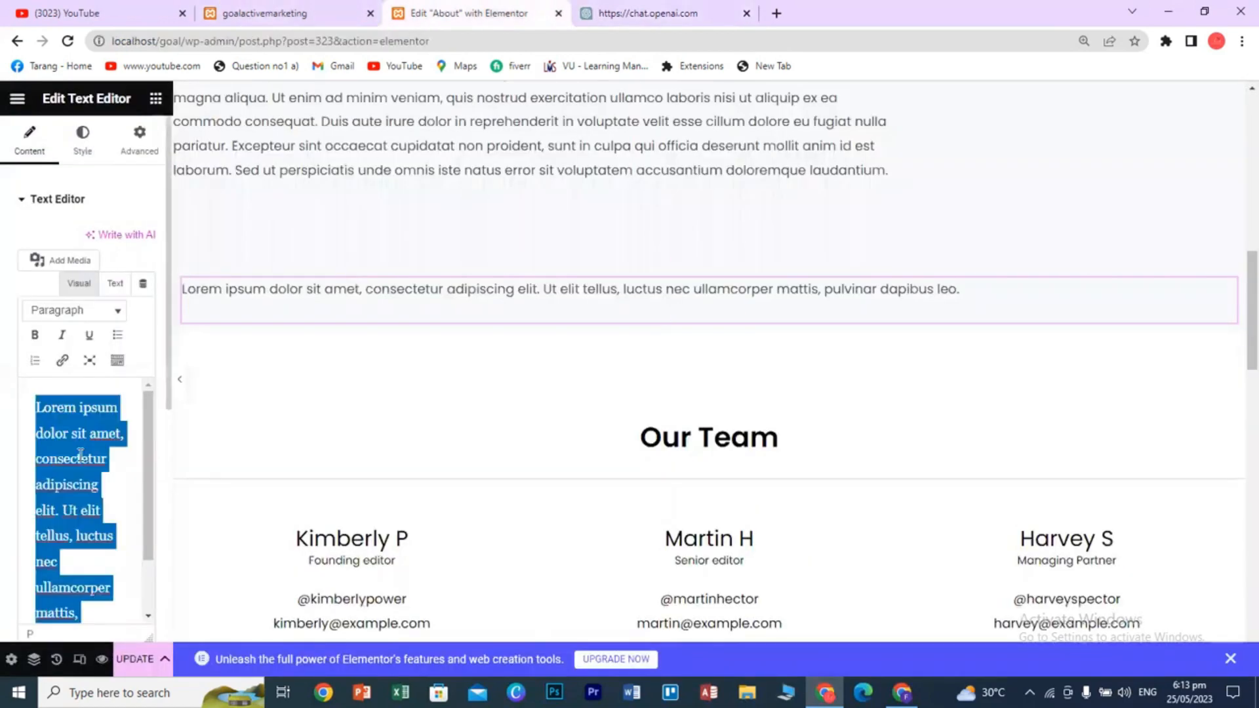
key("ctrl+v")
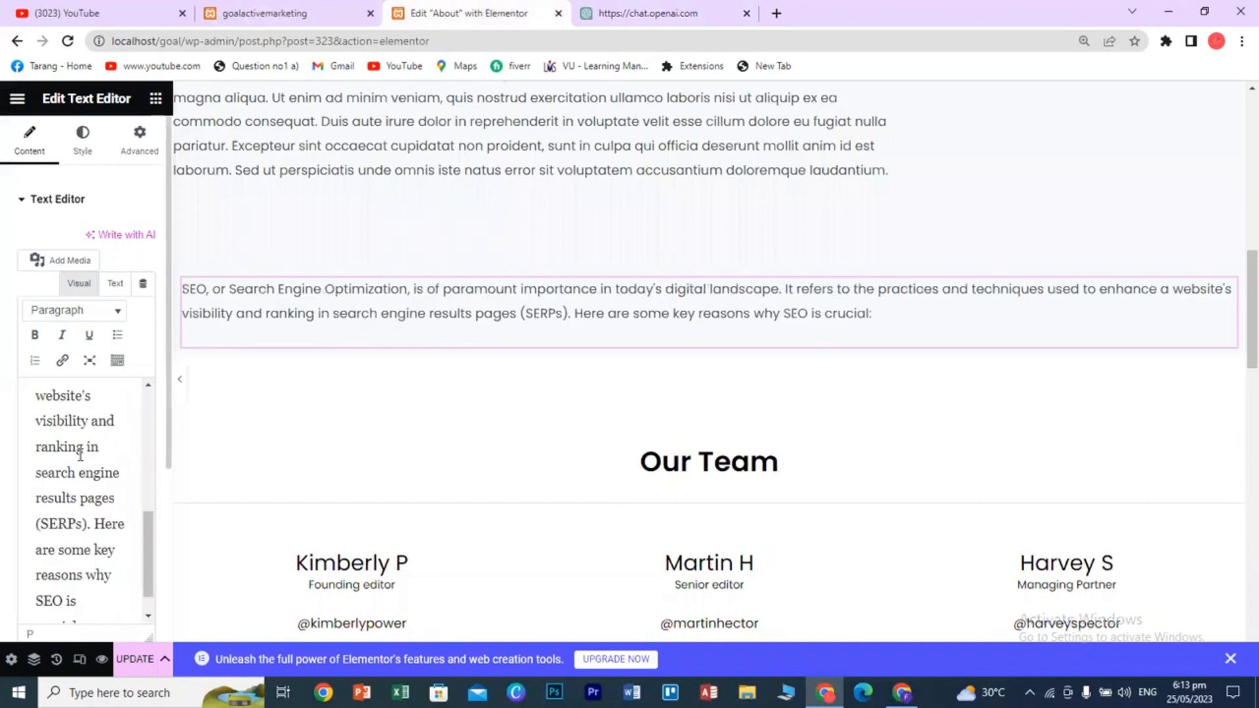
- Make 'SEO, or' bold, italic and underlined, and turn the paragraph into a numbered list
scroll(60, 408, "up", 6)
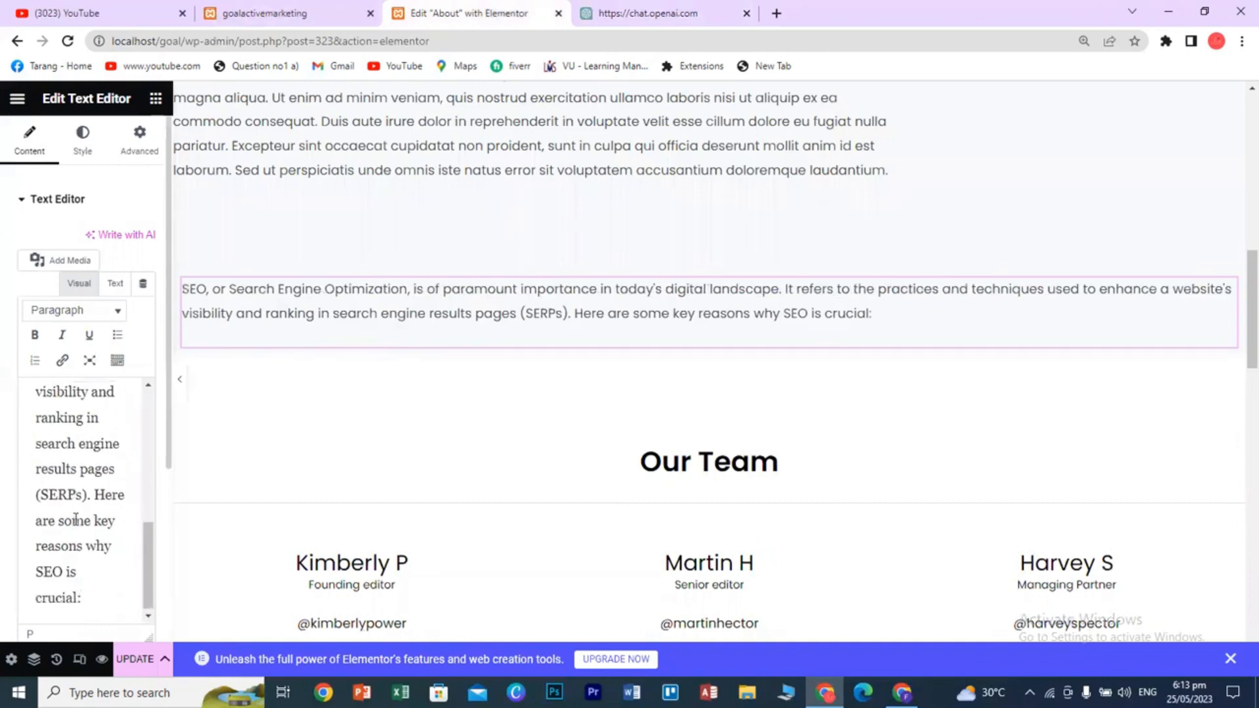
left_click_drag(36, 404, 83, 407)
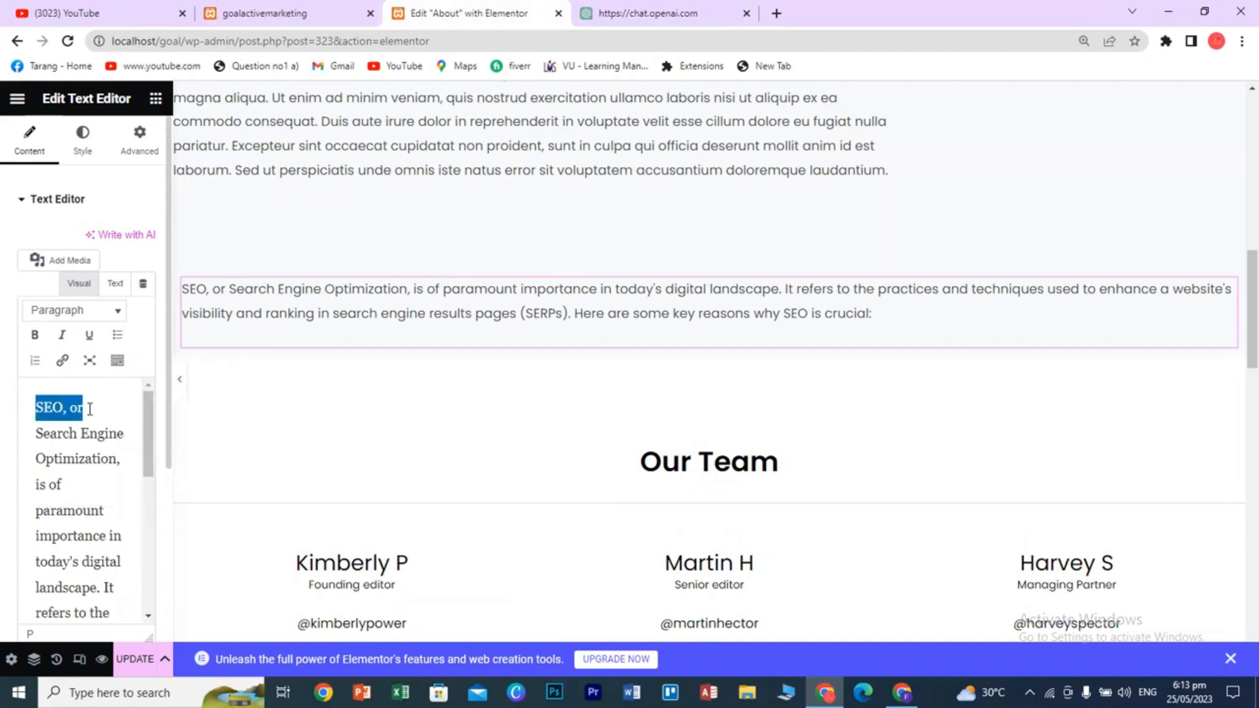
left_click(36, 339)
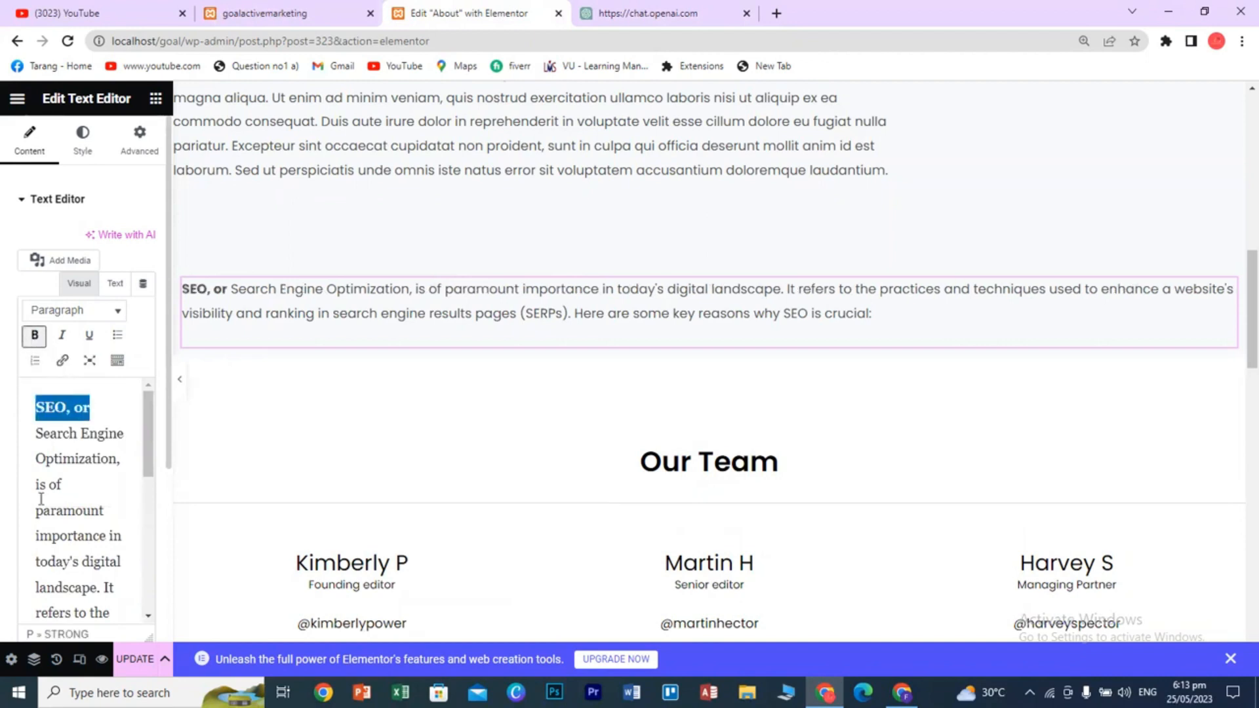
left_click(62, 335)
left_click(88, 338)
left_click(117, 335)
left_click(34, 361)
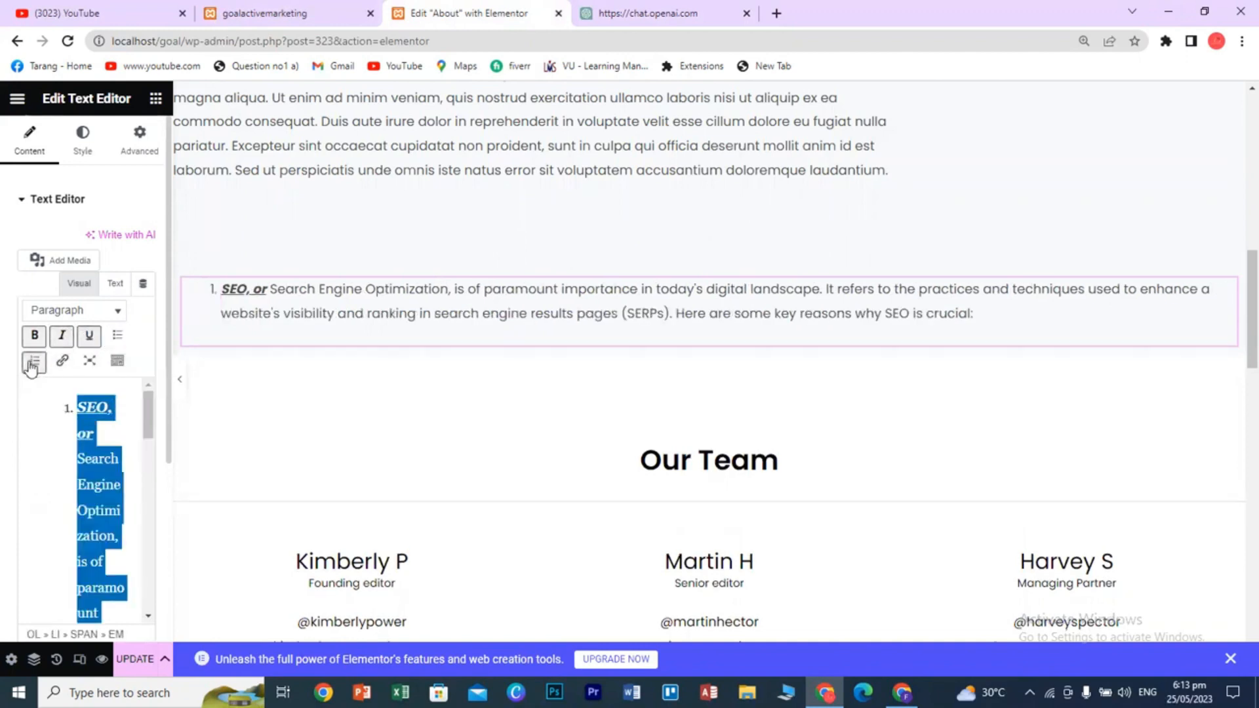
- Toggle the editor's fullscreen on and off, reveal the extra toolbar row, and select 'Search'
left_click(87, 363)
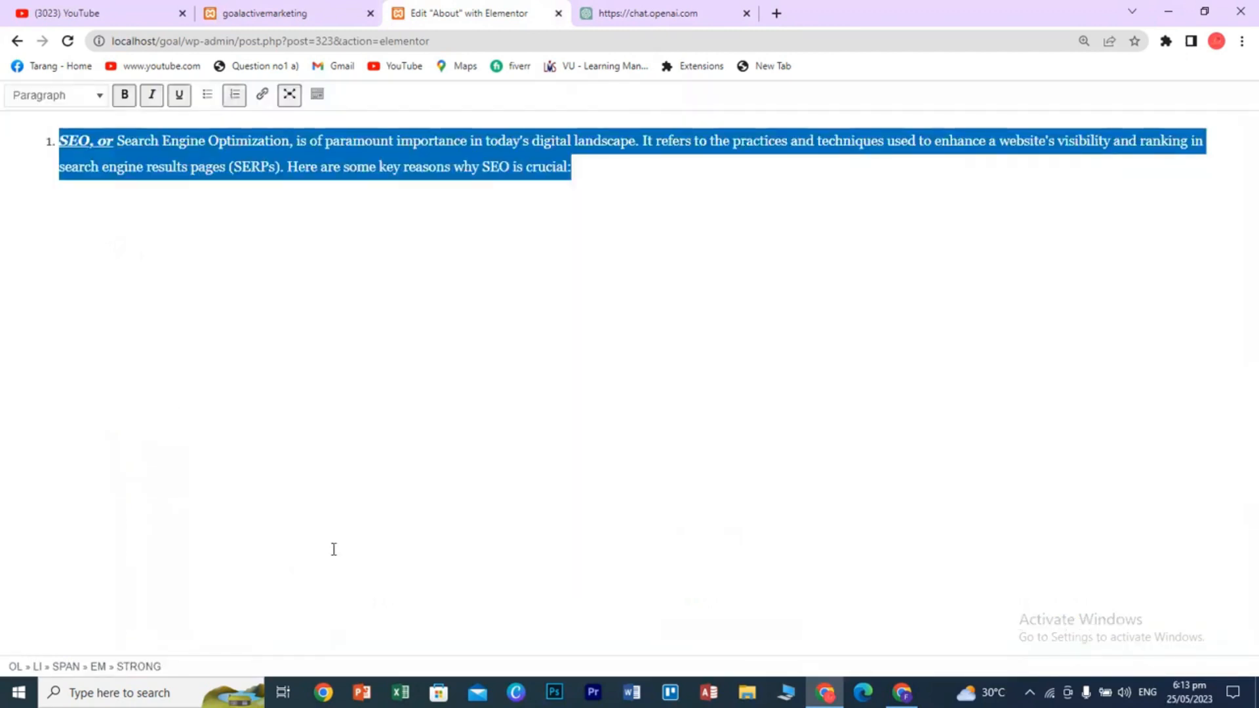
left_click(290, 95)
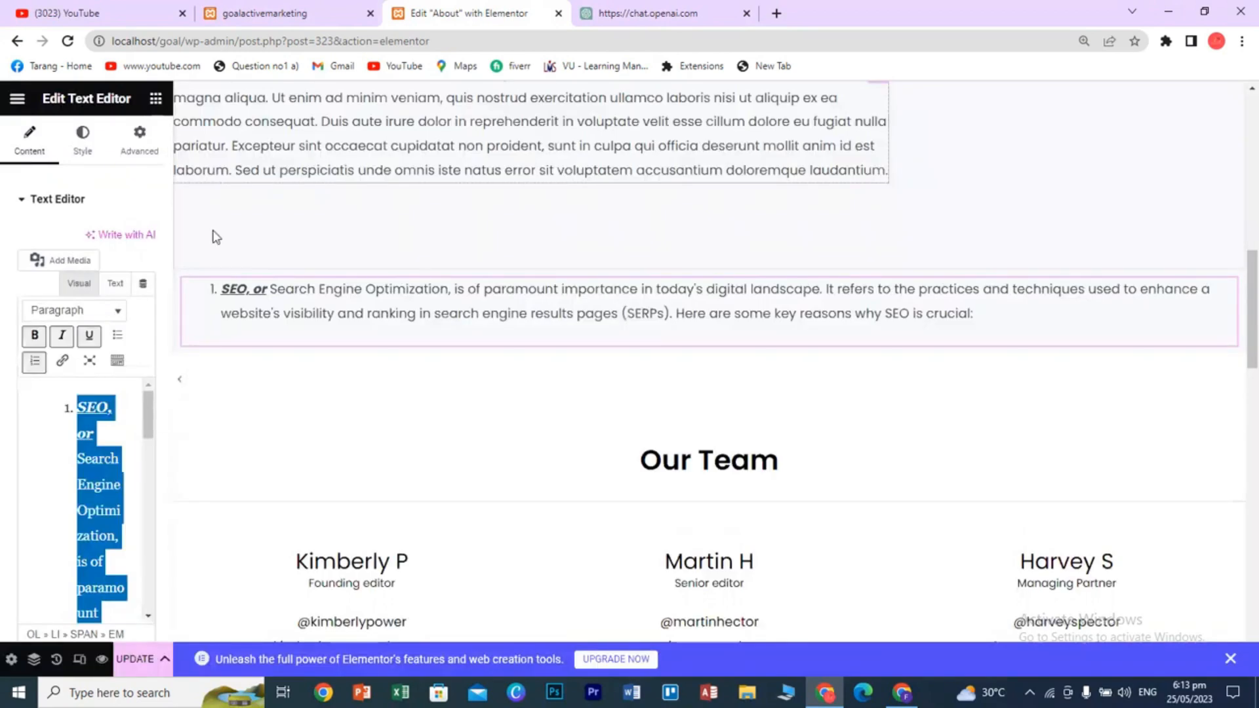
left_click(117, 362)
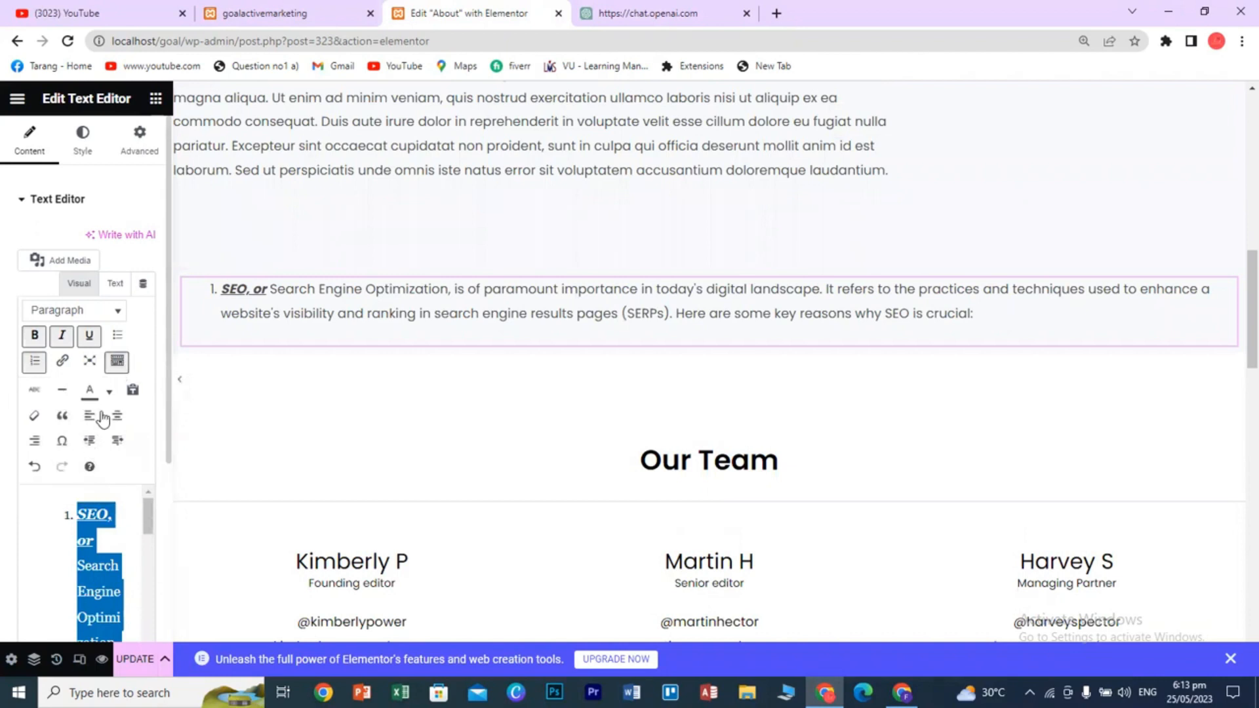
scroll(92, 559, "down", 2)
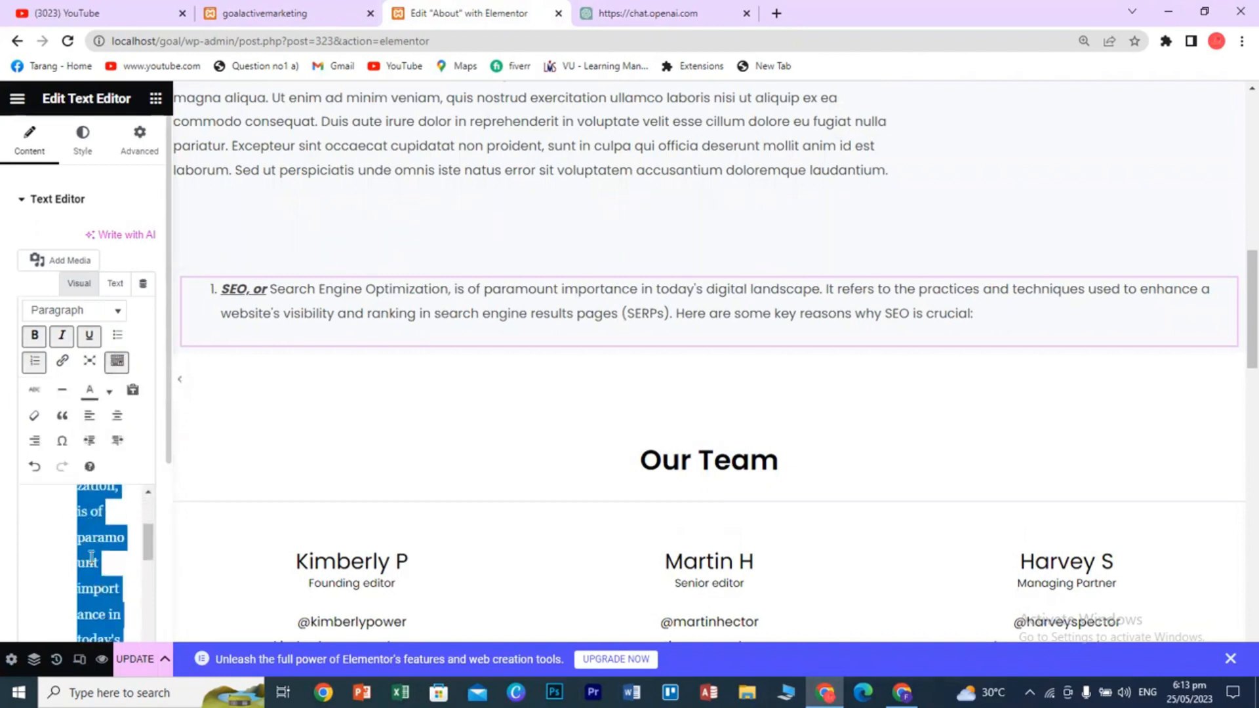
left_click(92, 559)
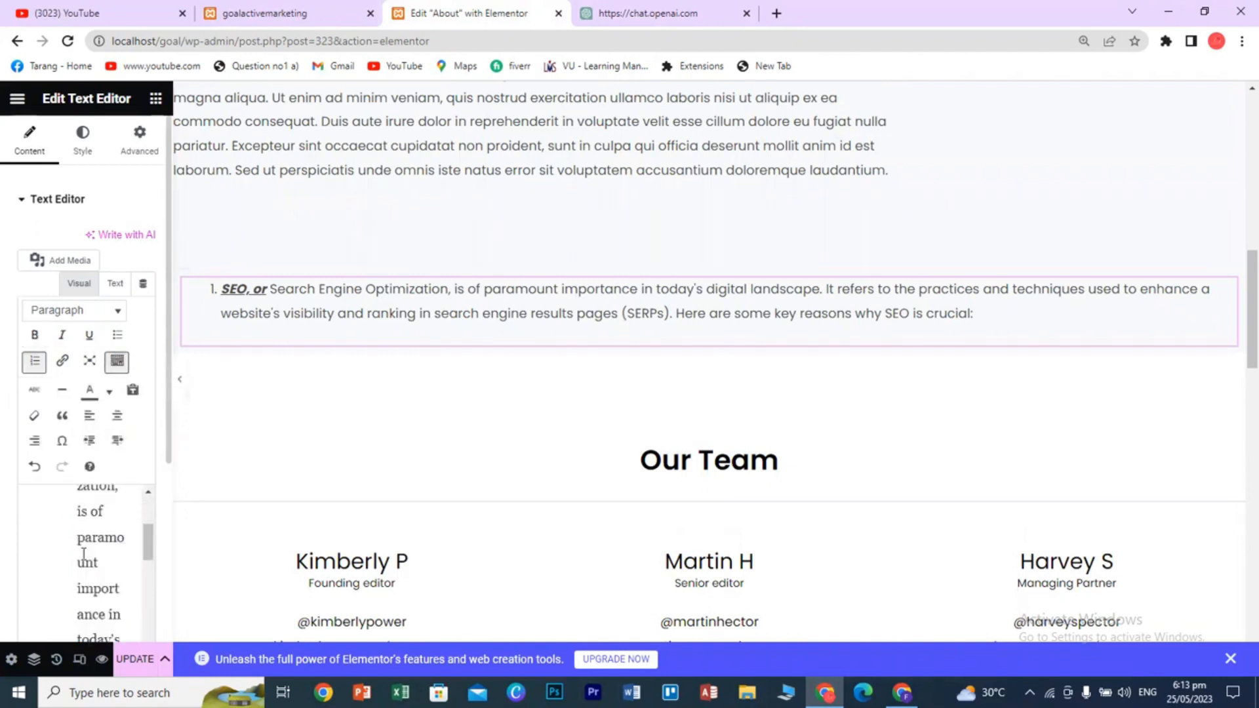
scroll(89, 563, "up", 2)
left_click_drag(78, 566, 123, 562)
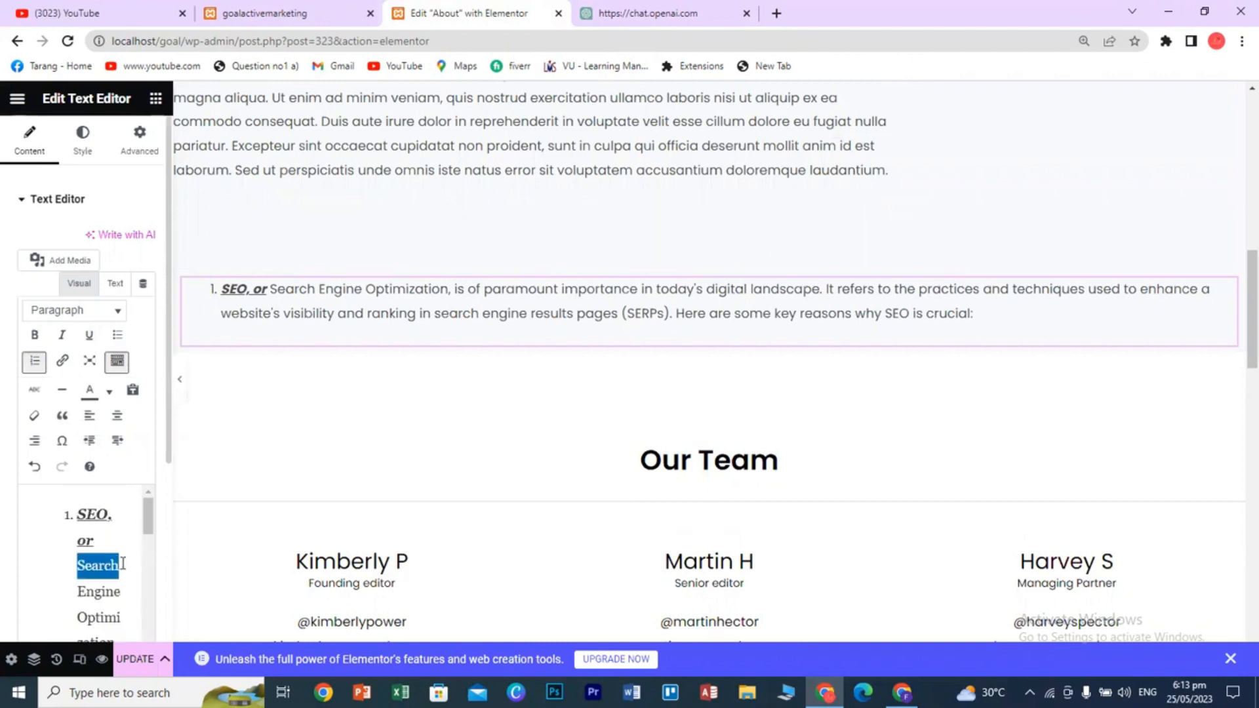
left_click(62, 360)
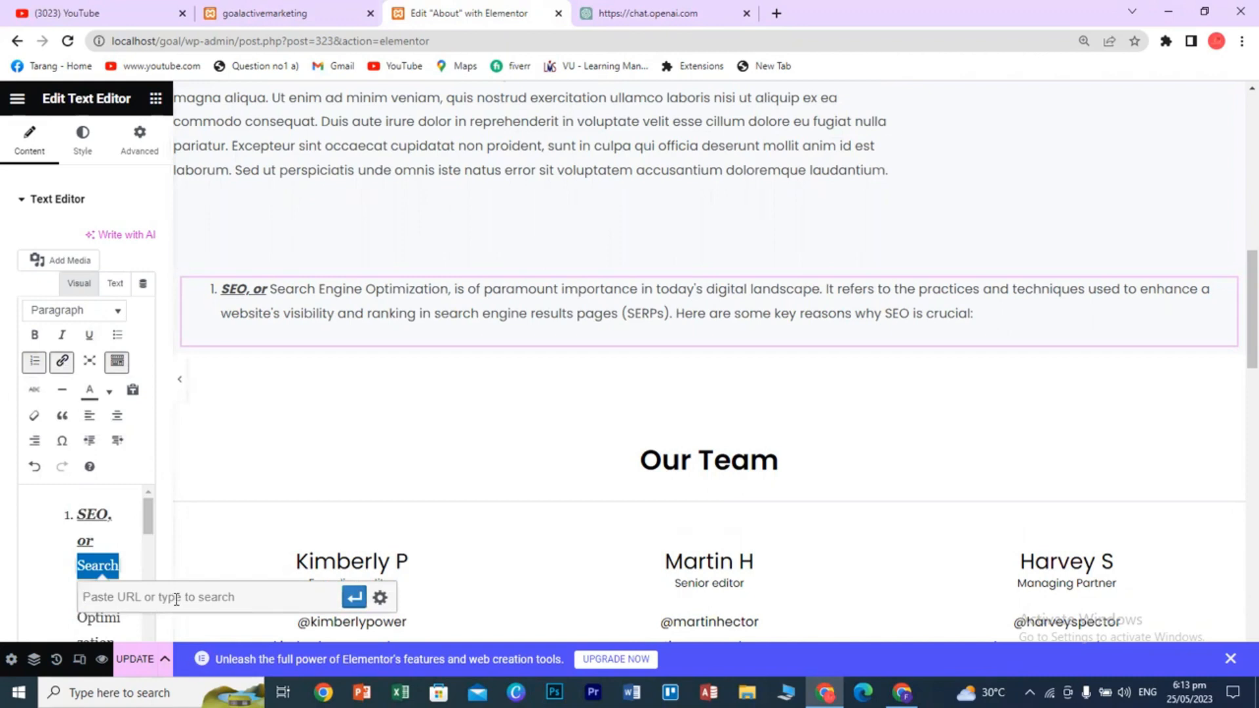
left_click(777, 13)
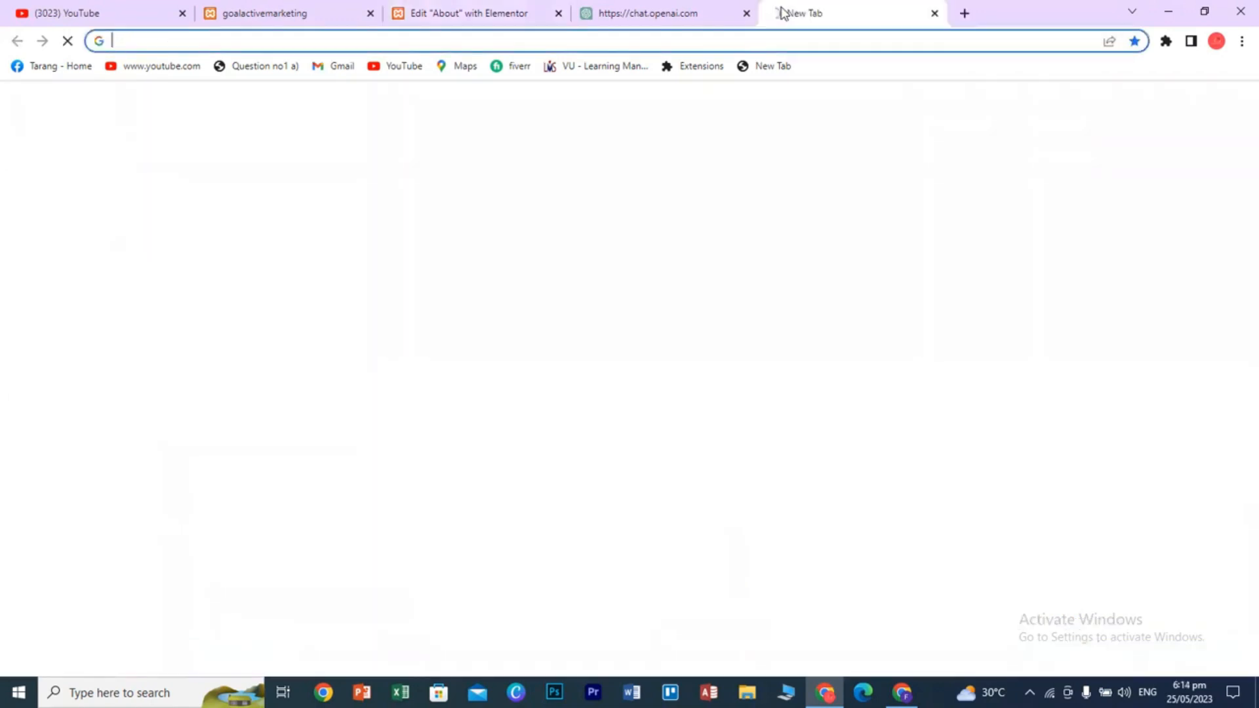
type("knadvertisingagency.com")
key("Return")
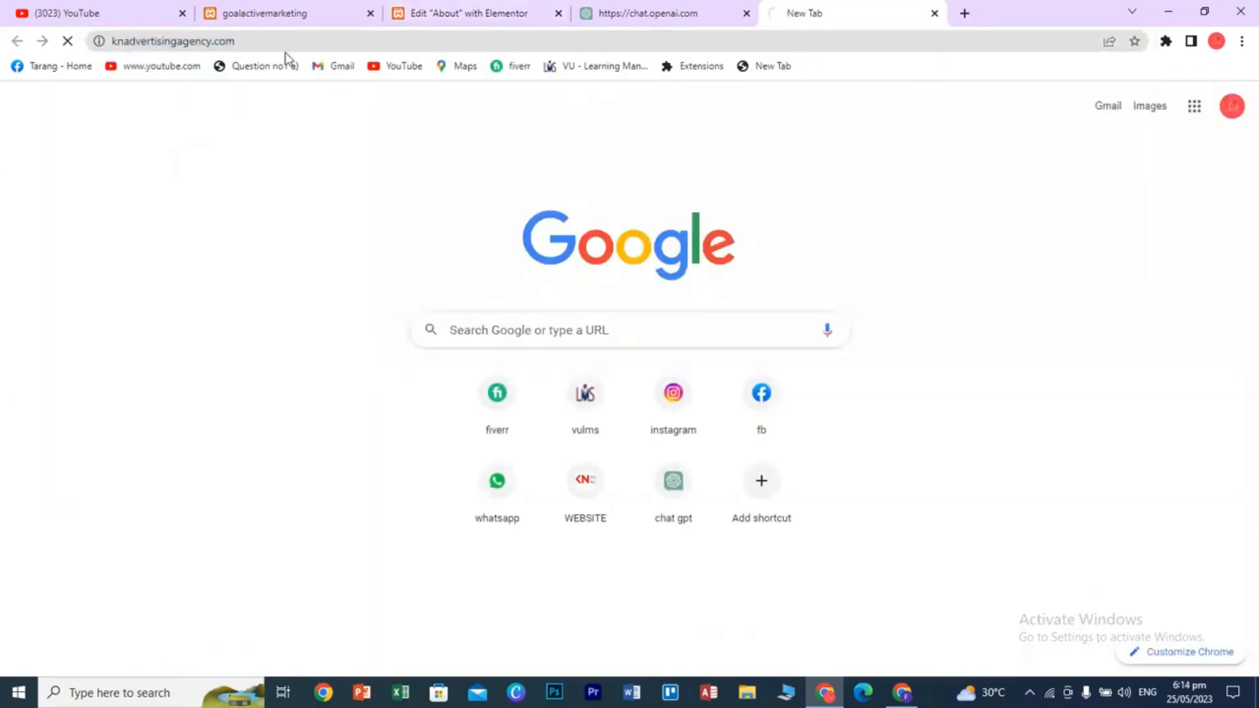
left_click(205, 48)
key("ctrl+c")
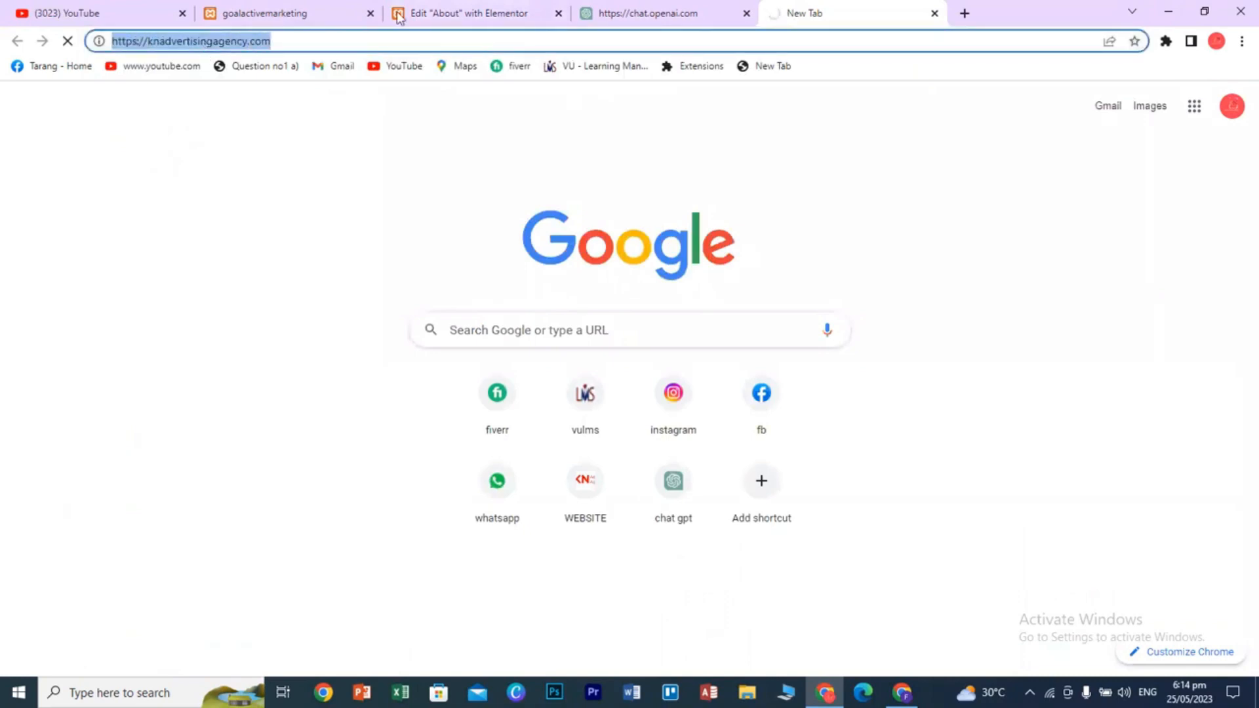
left_click(434, 12)
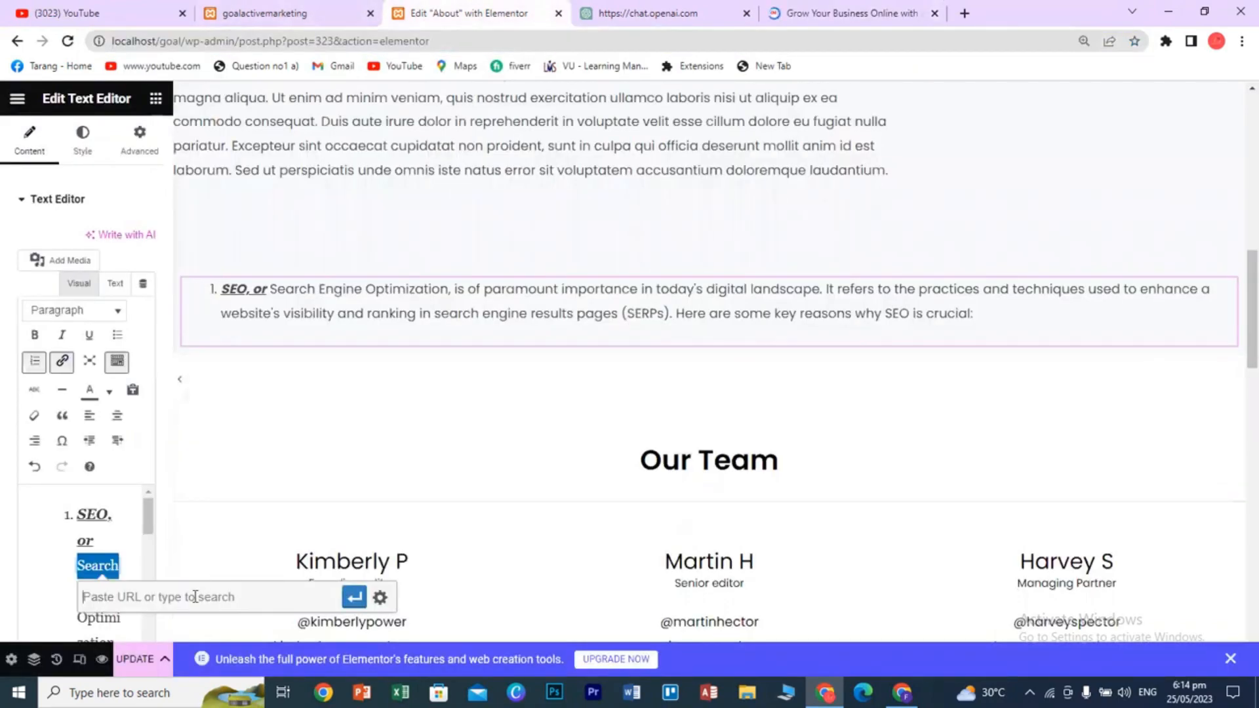
key("ctrl+v")
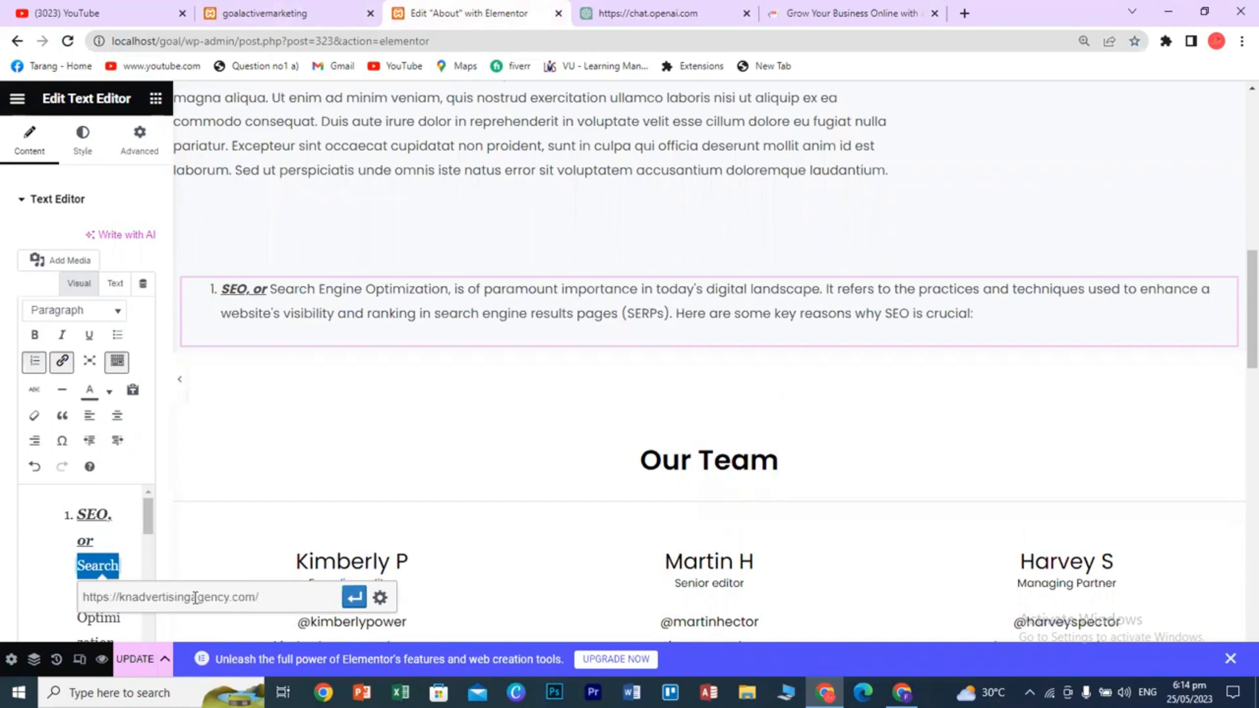
left_click(349, 602)
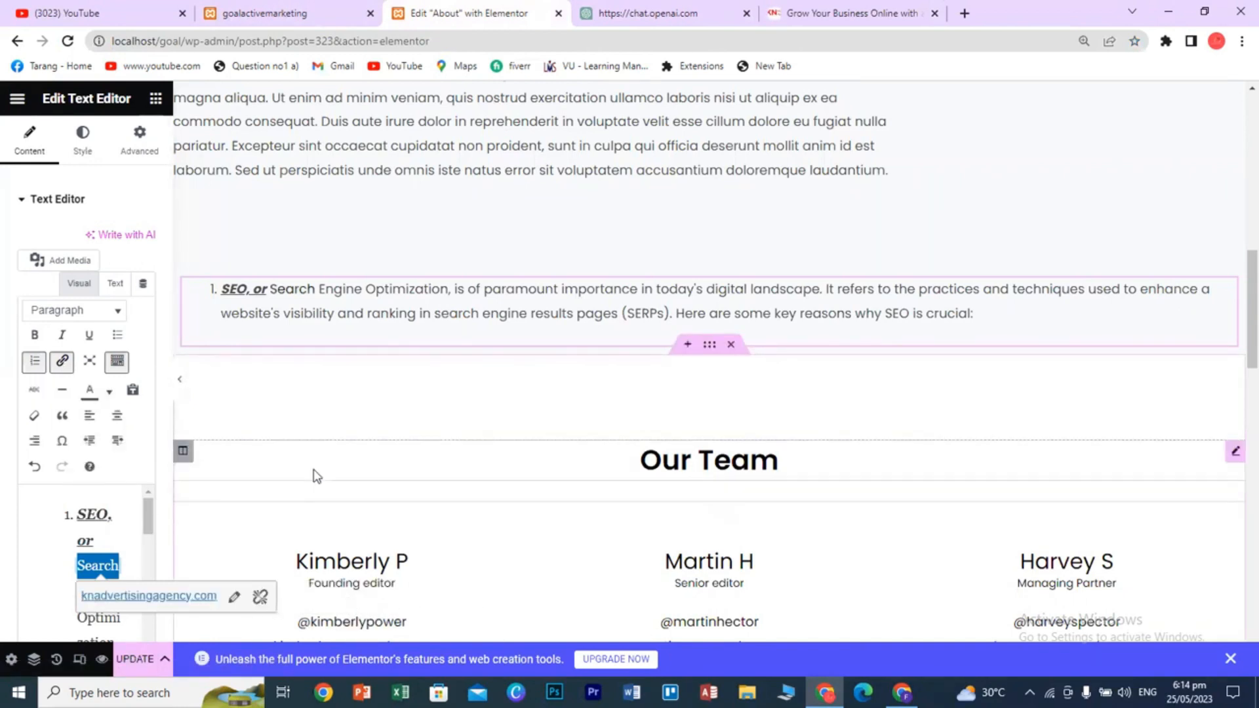
left_click(346, 453)
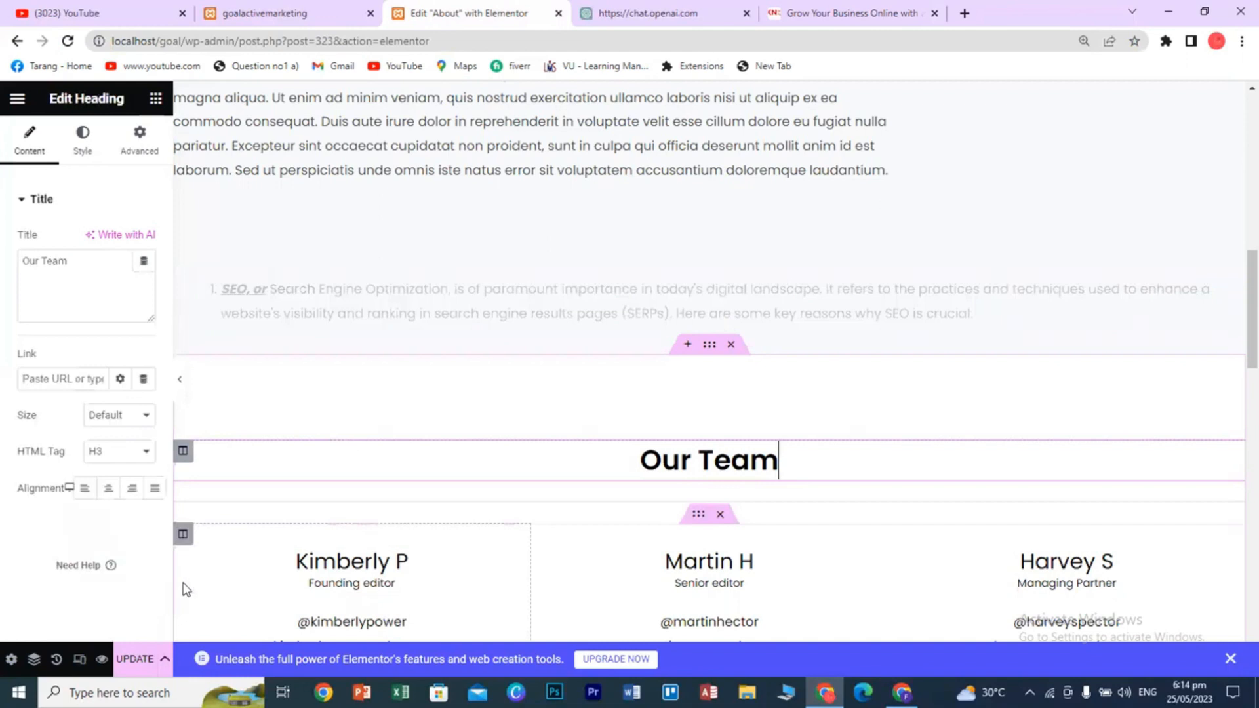
- Save the About page and view the published version on the live site
left_click(138, 659)
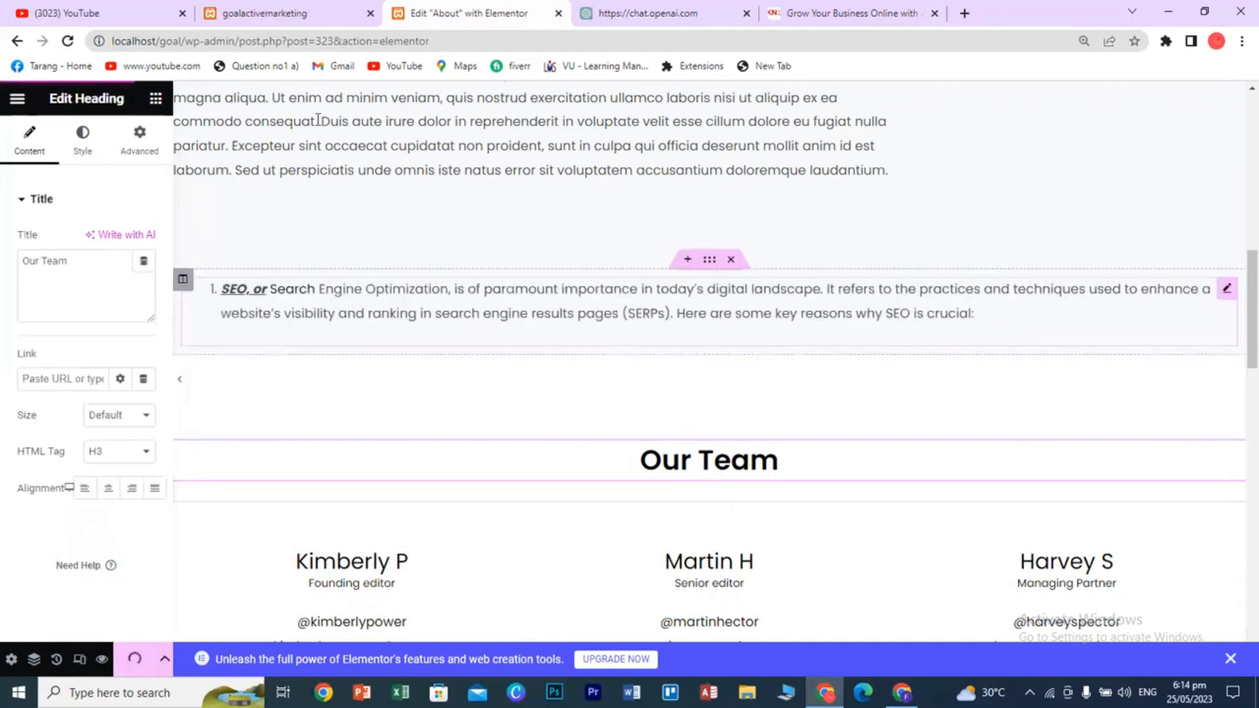
left_click(286, 15)
left_click(543, 243)
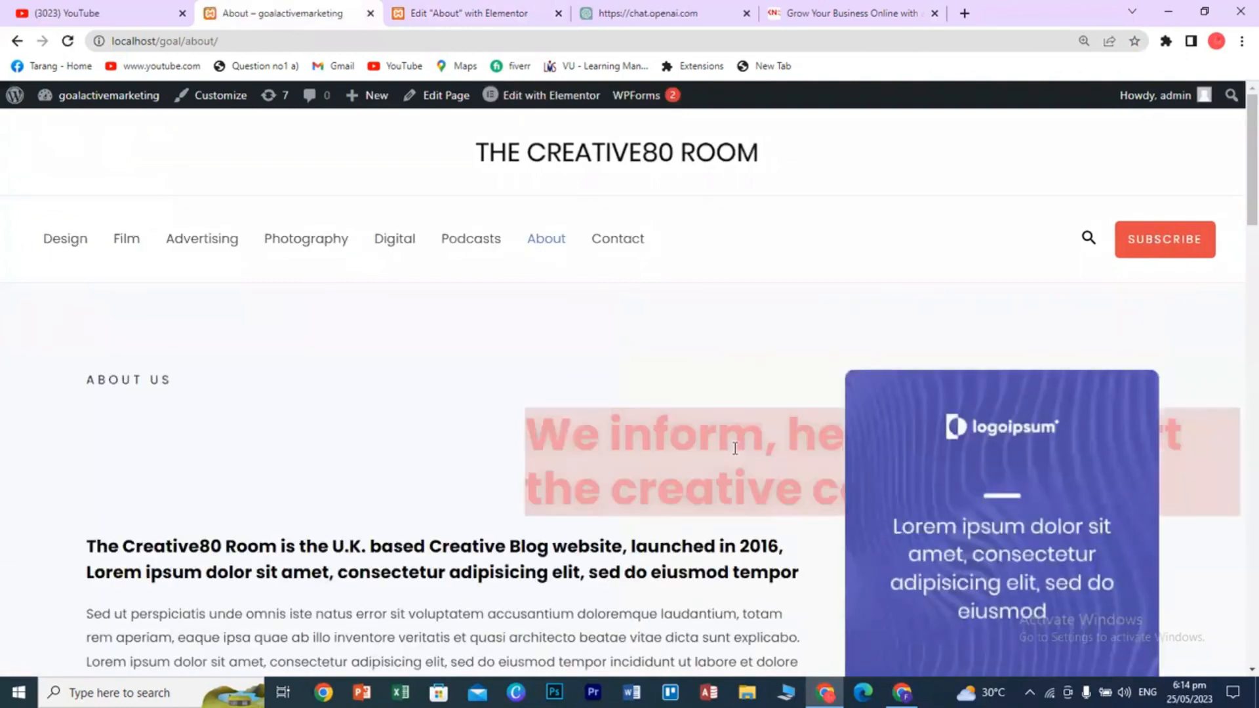
scroll(735, 448, "down", 10)
scroll(735, 453, "up", 2)
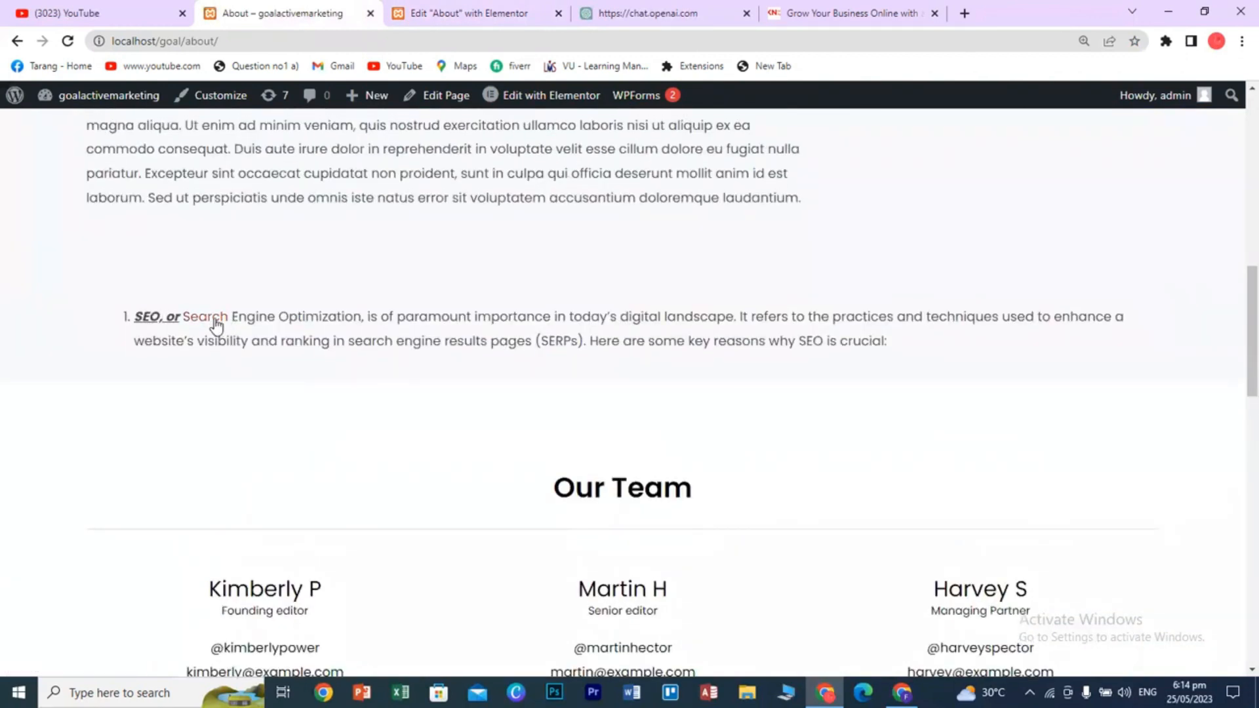
- Test the Search link, go back to the About page, and return to the Elementor editor tab
left_click(217, 322)
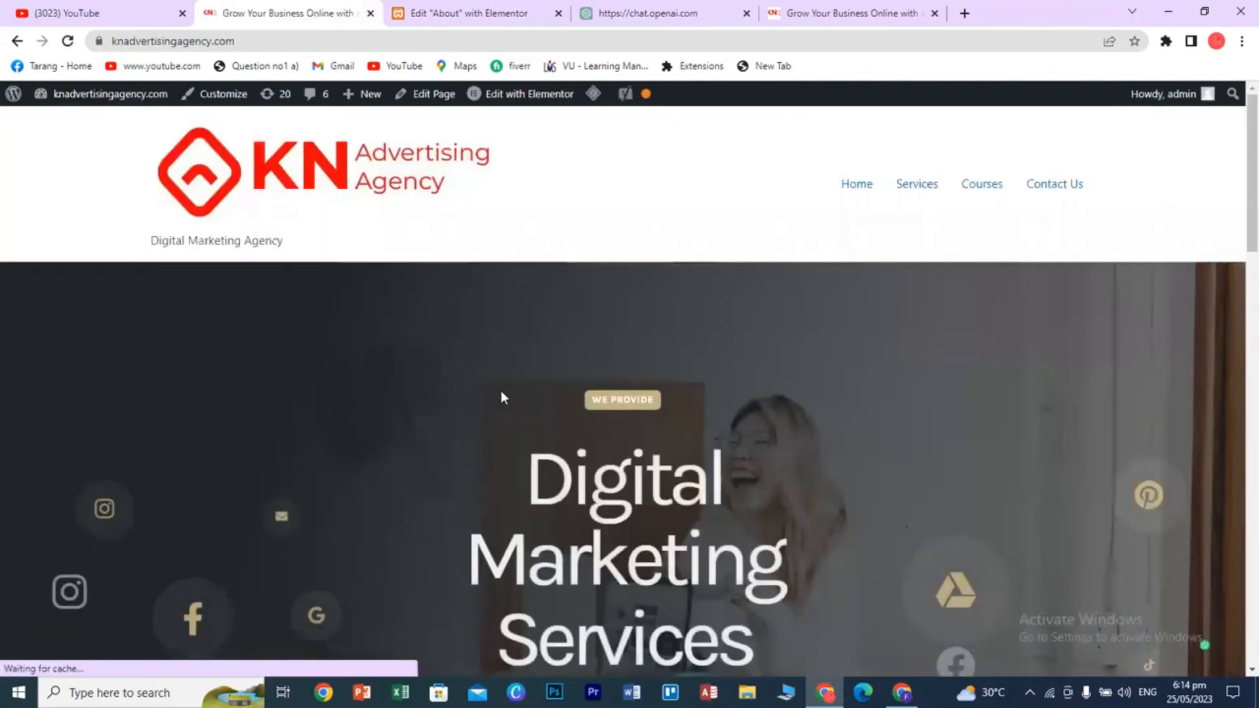
left_click(17, 41)
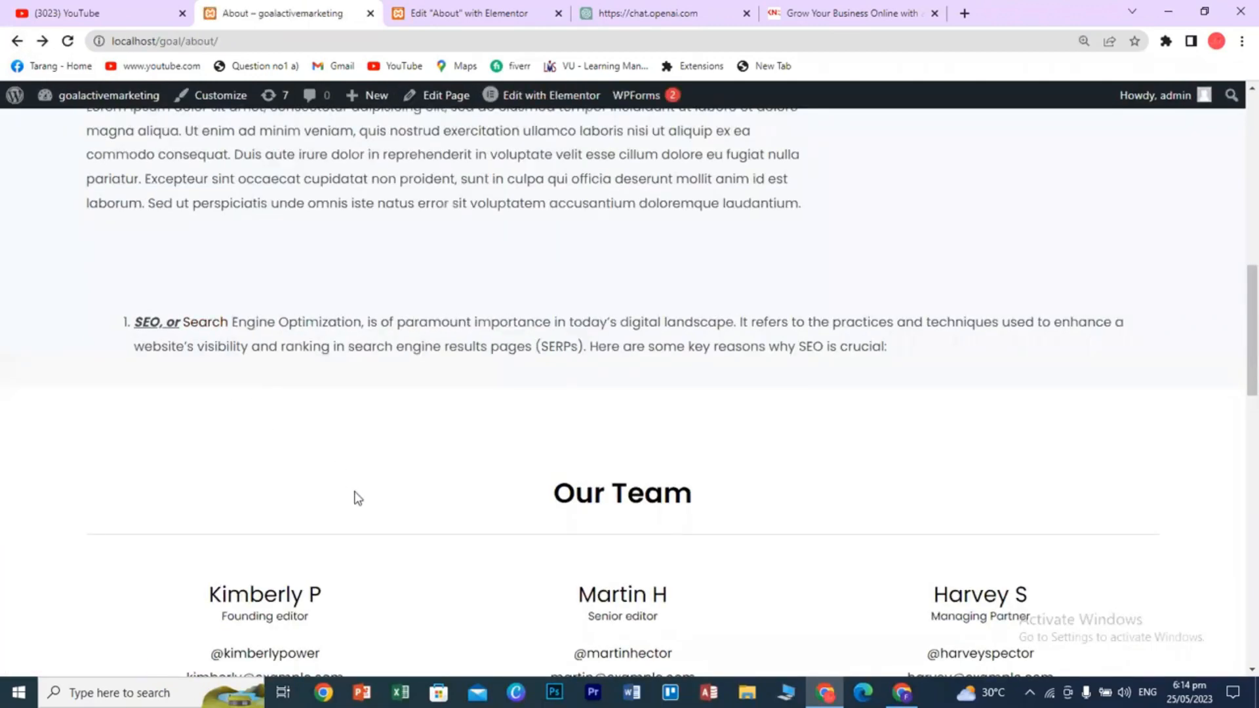
scroll(365, 511, "up", 3)
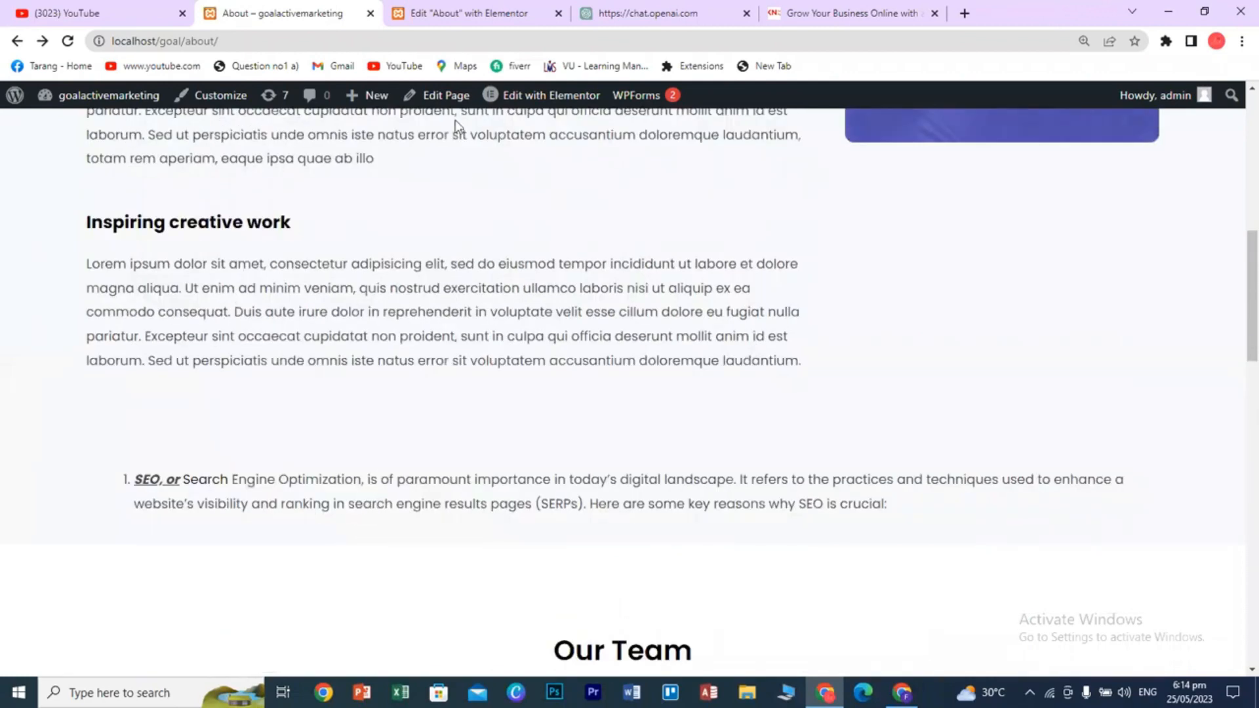
left_click(483, 21)
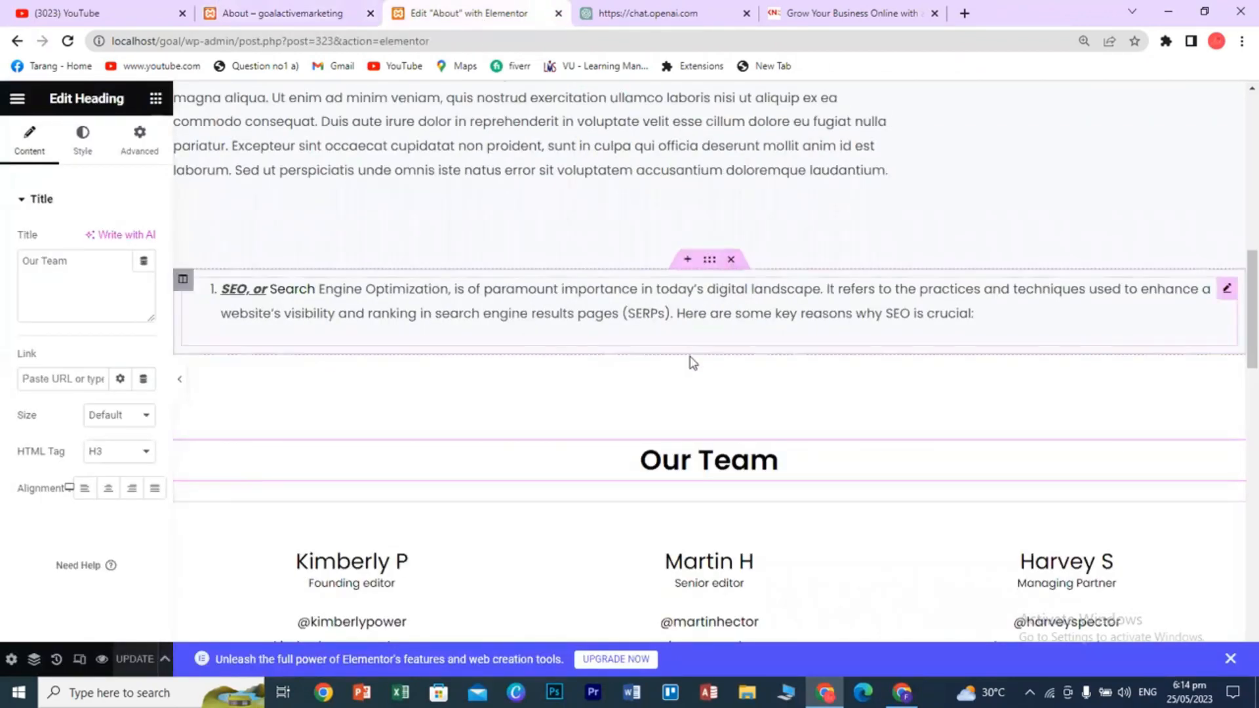
- Delete the SEO text block, add a one-column section above Our Team, and drop in a Video widget
left_click(730, 260)
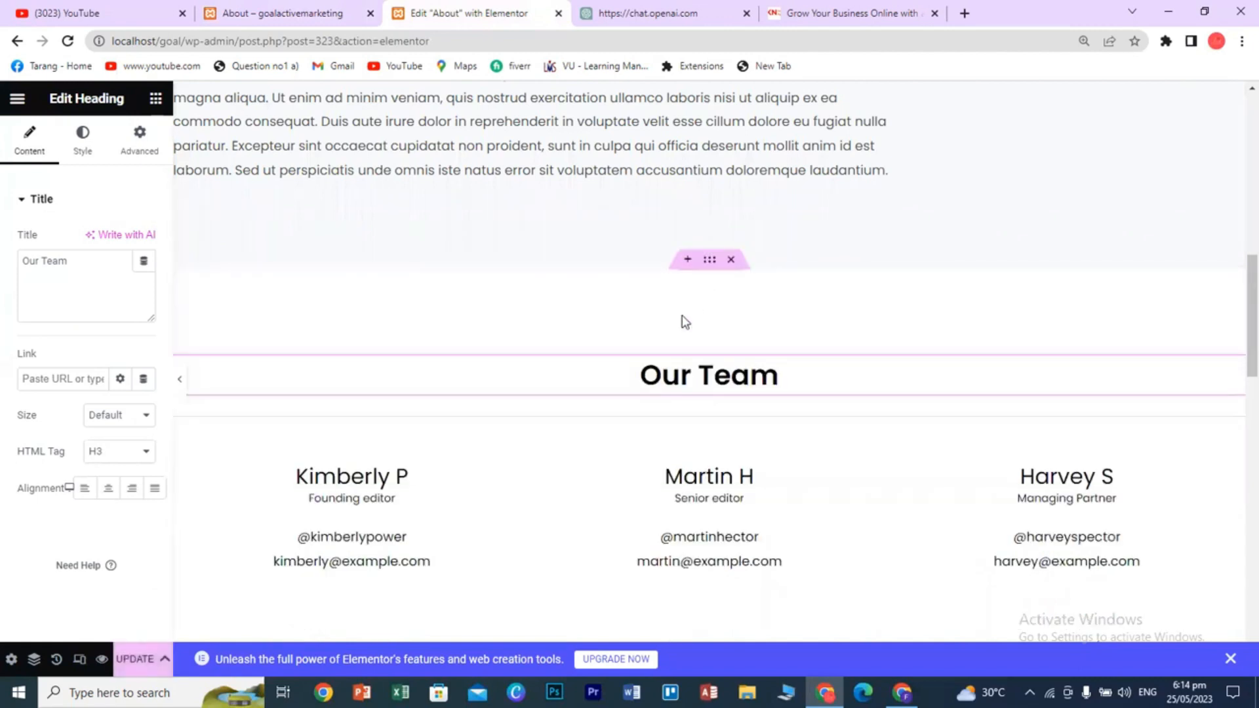
left_click(687, 259)
left_click(665, 351)
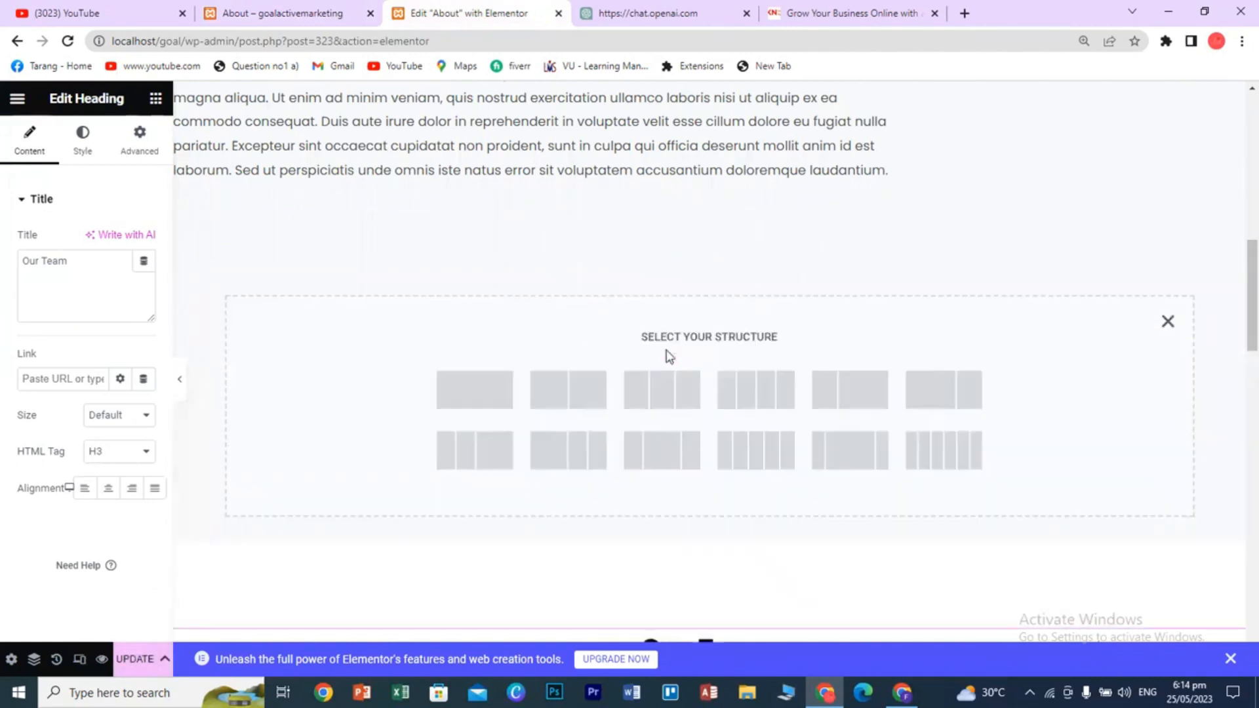
left_click(489, 395)
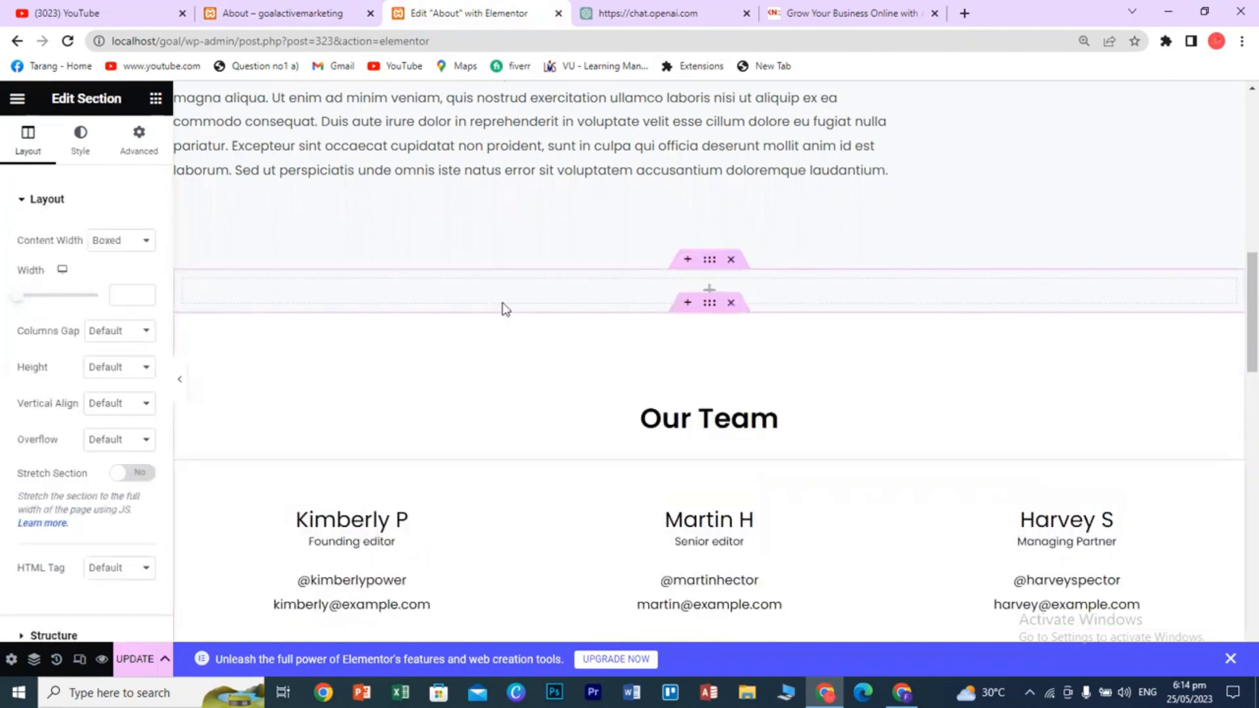
left_click(155, 98)
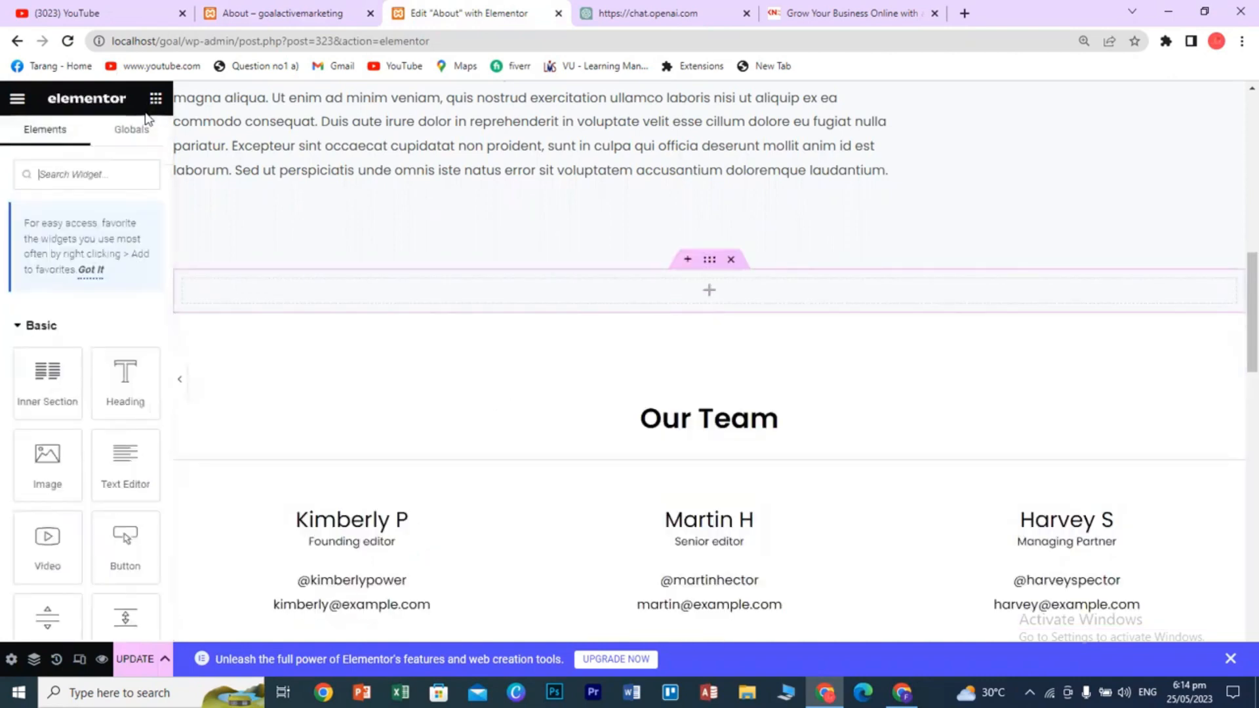
scroll(108, 484, "down", 1)
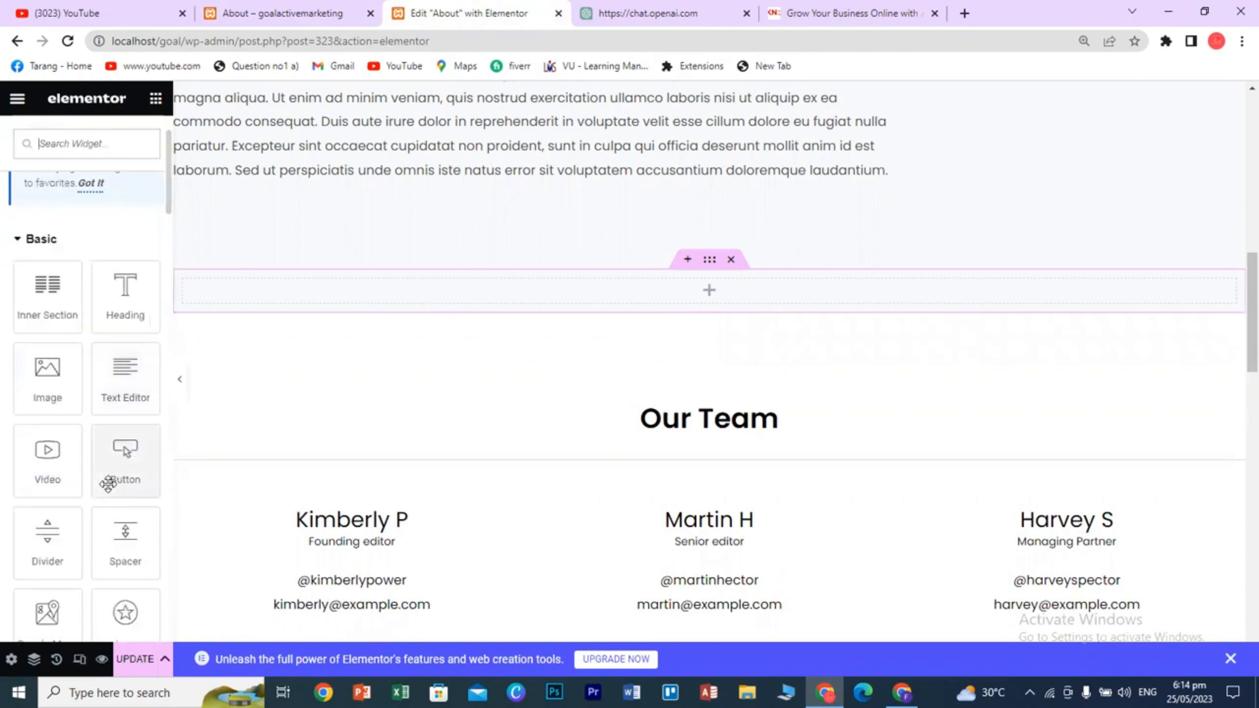
left_click_drag(50, 461, 656, 292)
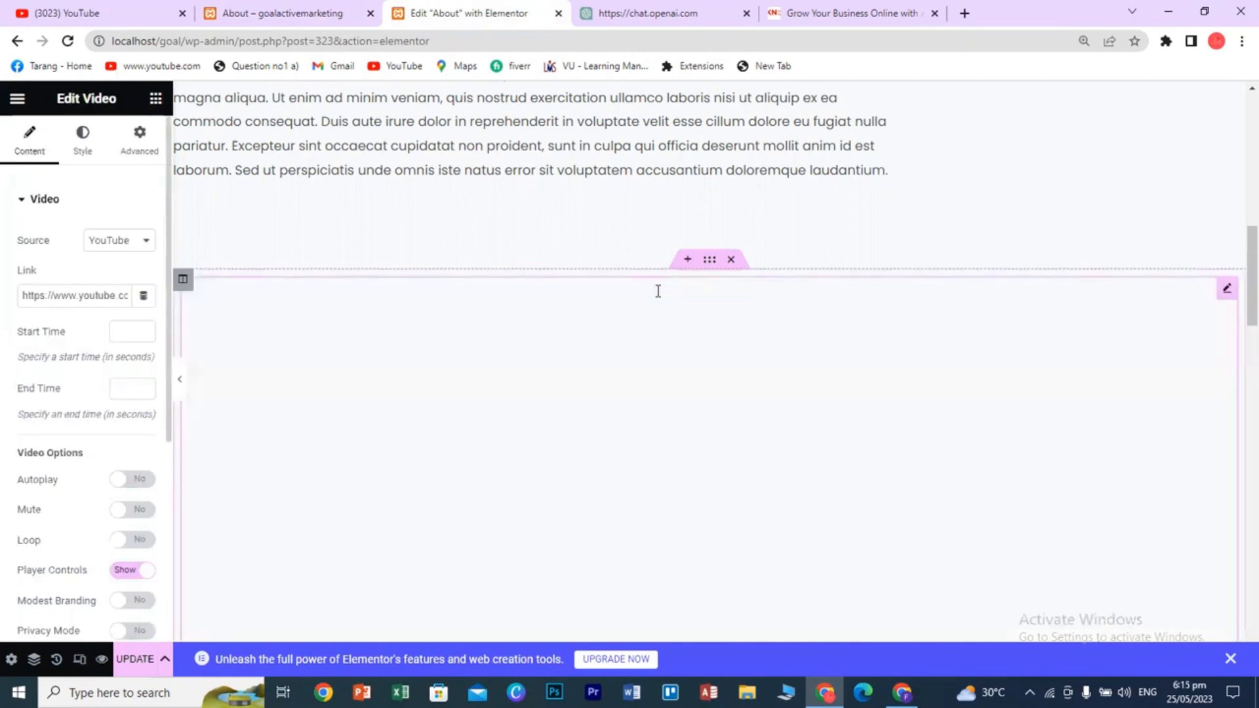
scroll(770, 486, "up", 2)
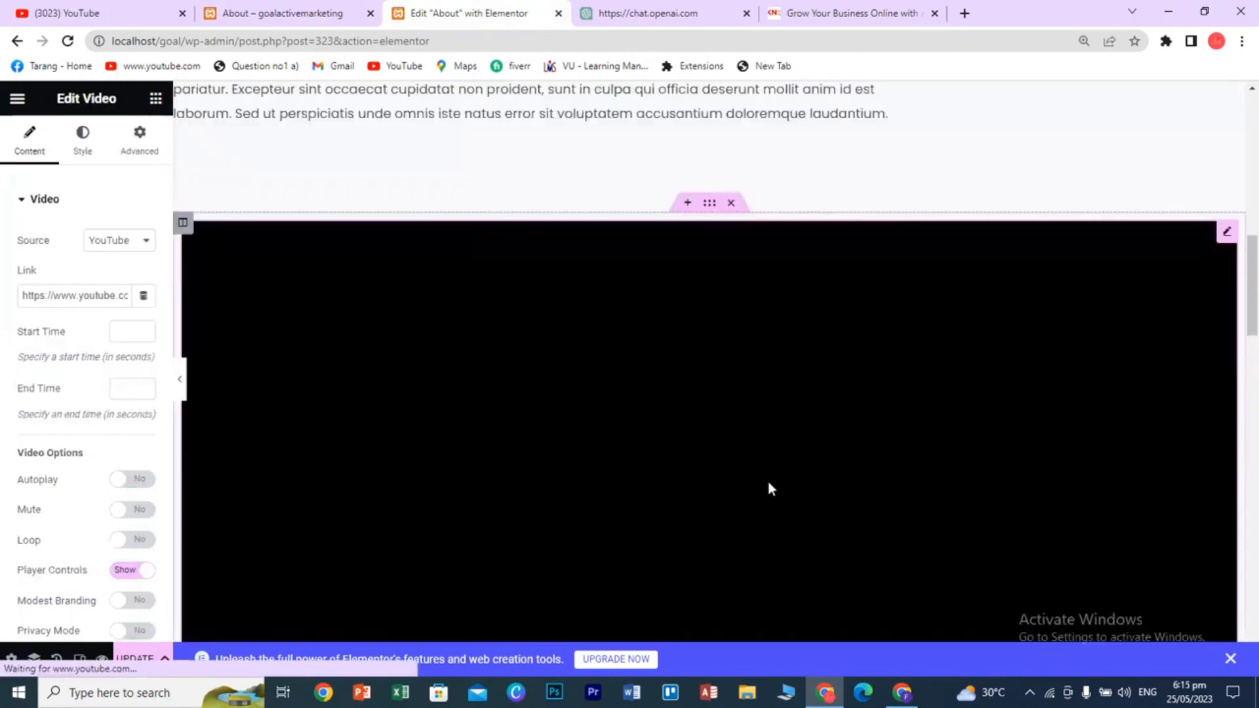
scroll(543, 483, "down", 5)
scroll(547, 498, "up", 5)
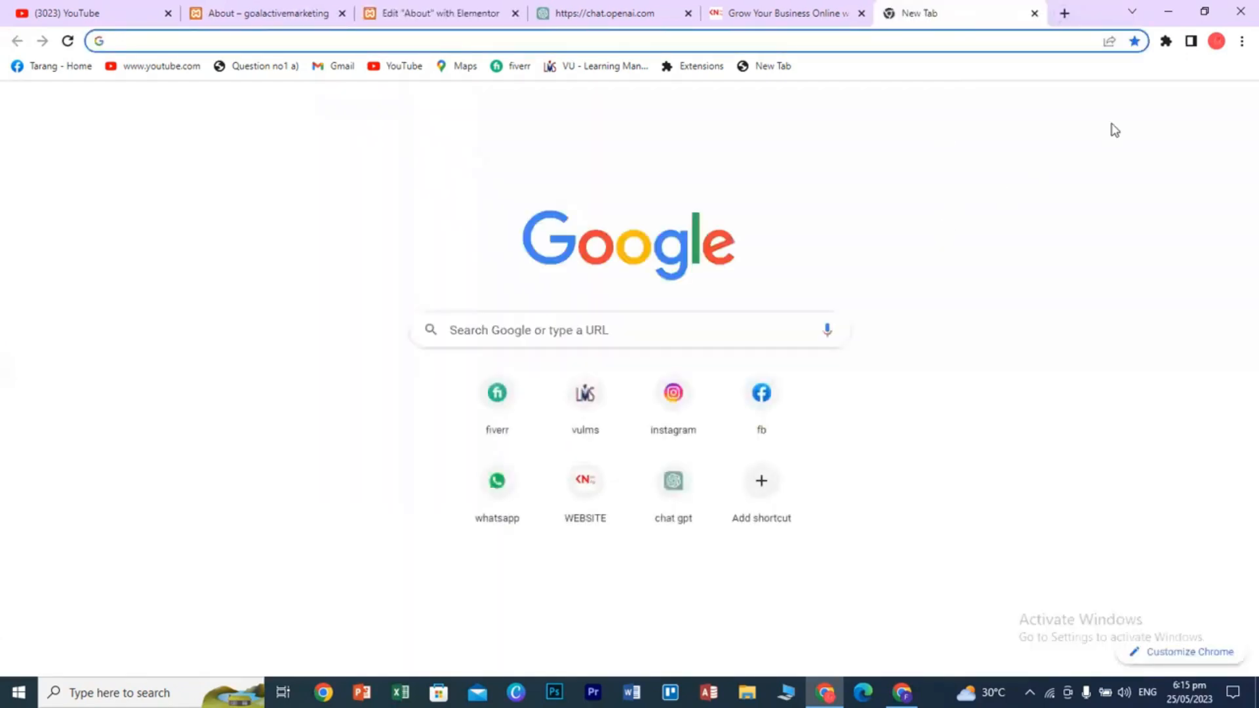
- Open YouTube from the Google apps grid and go to your channel's Videos page
left_click(1195, 107)
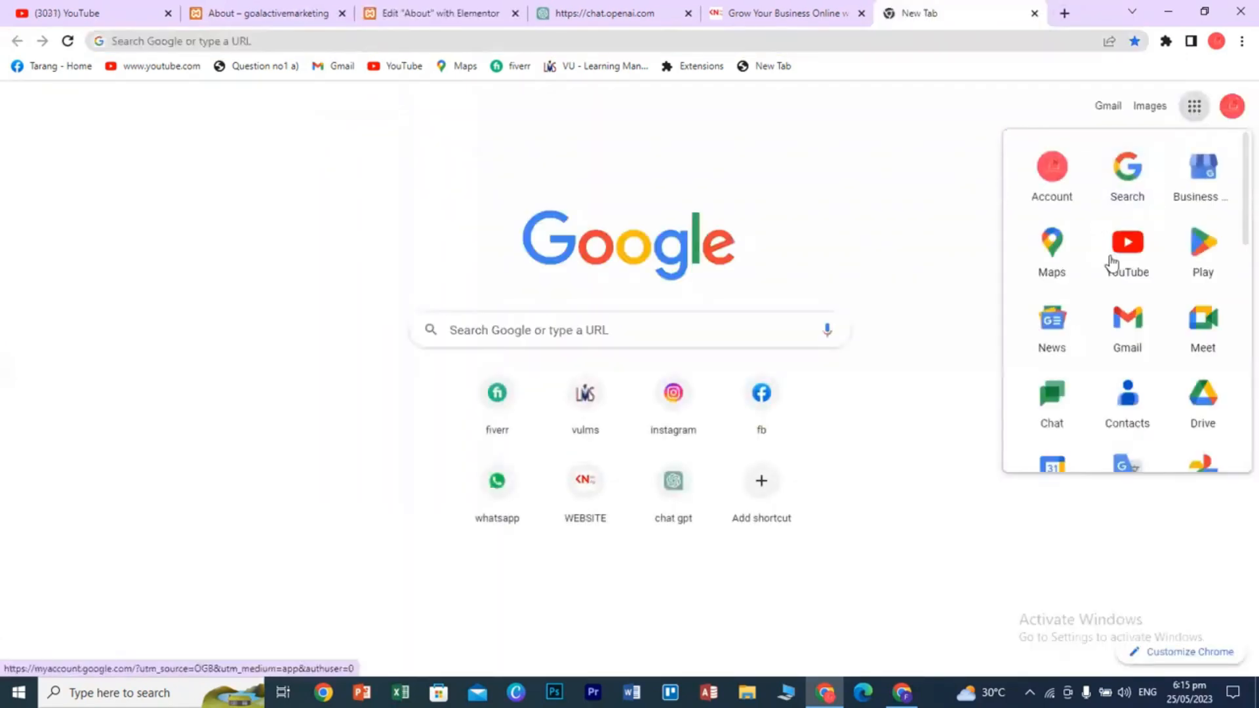
left_click(1144, 265)
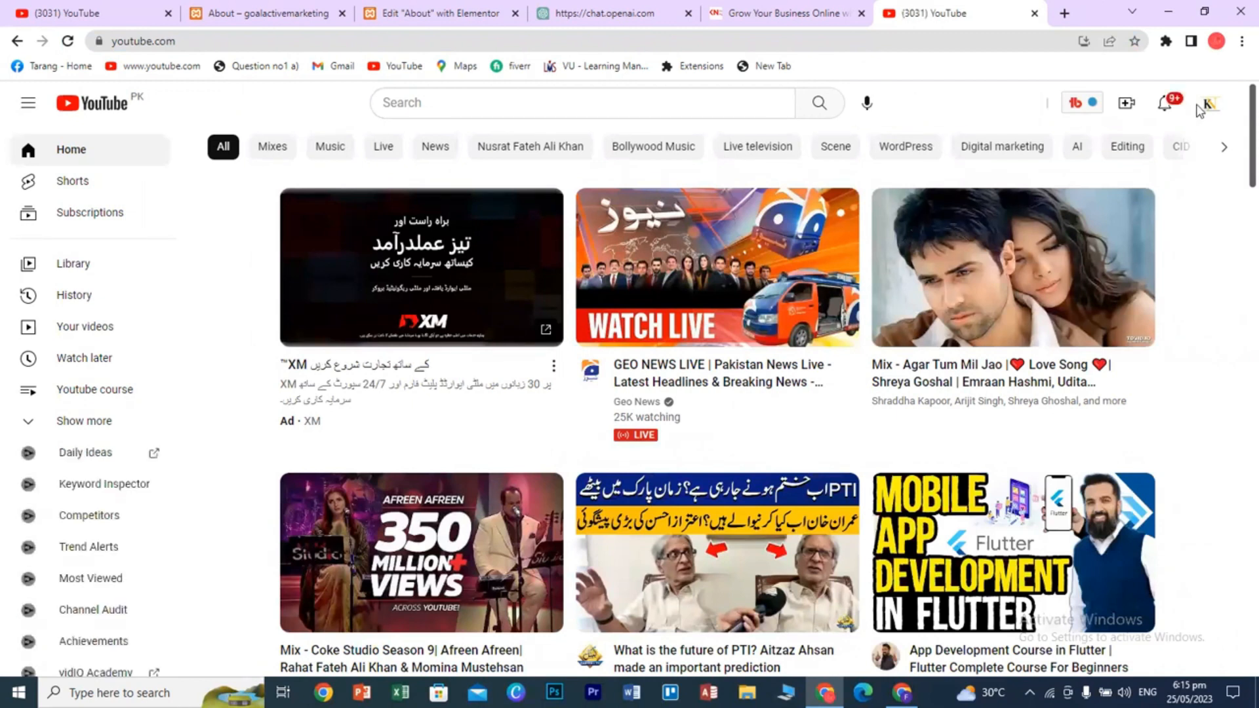
left_click(1209, 105)
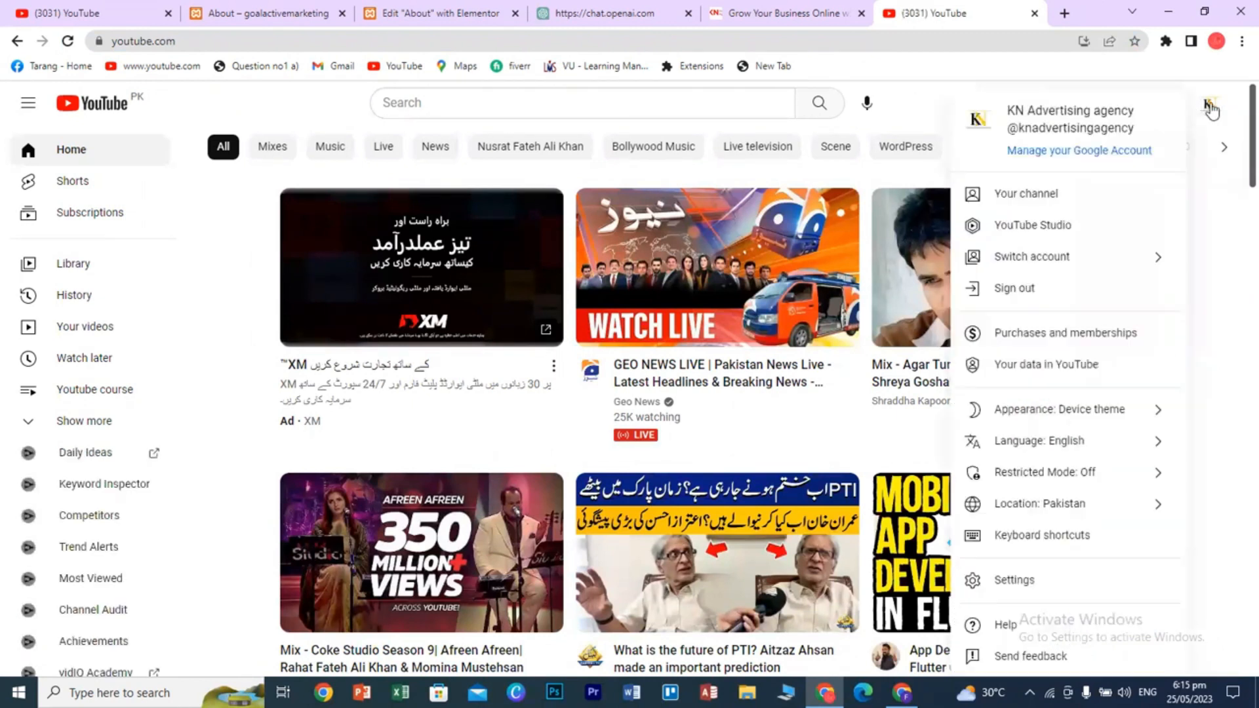
left_click(1040, 203)
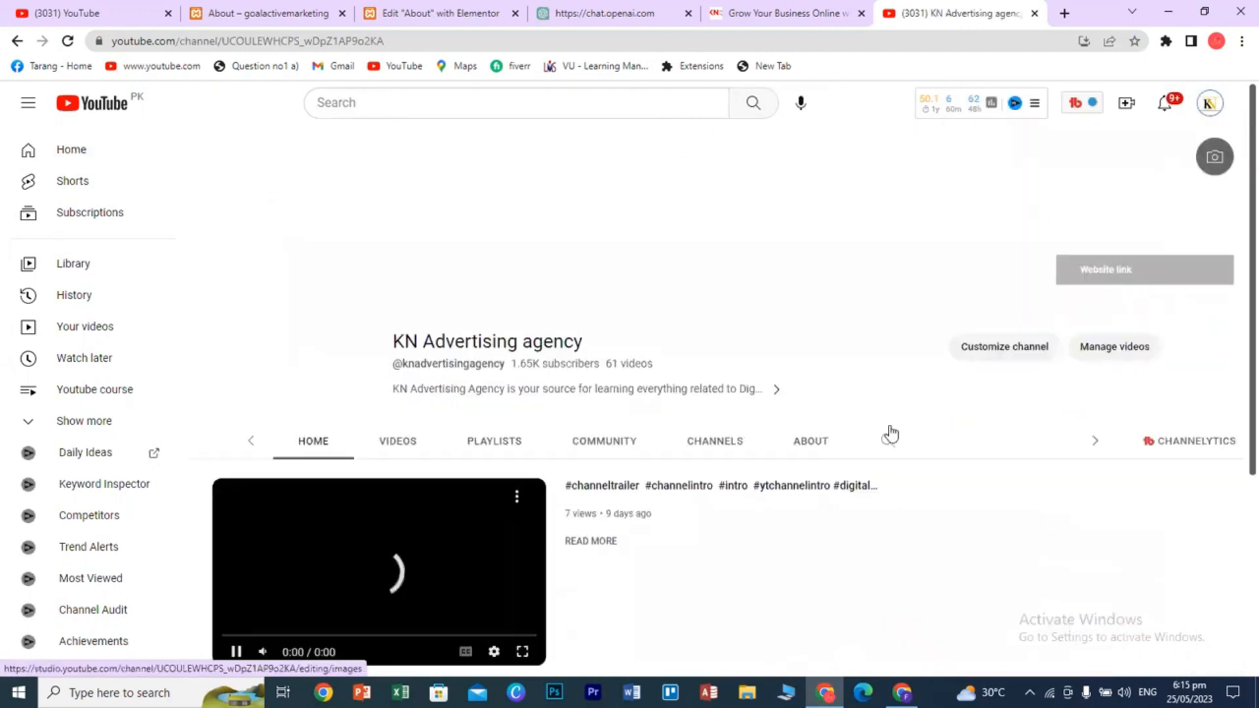
left_click(349, 444)
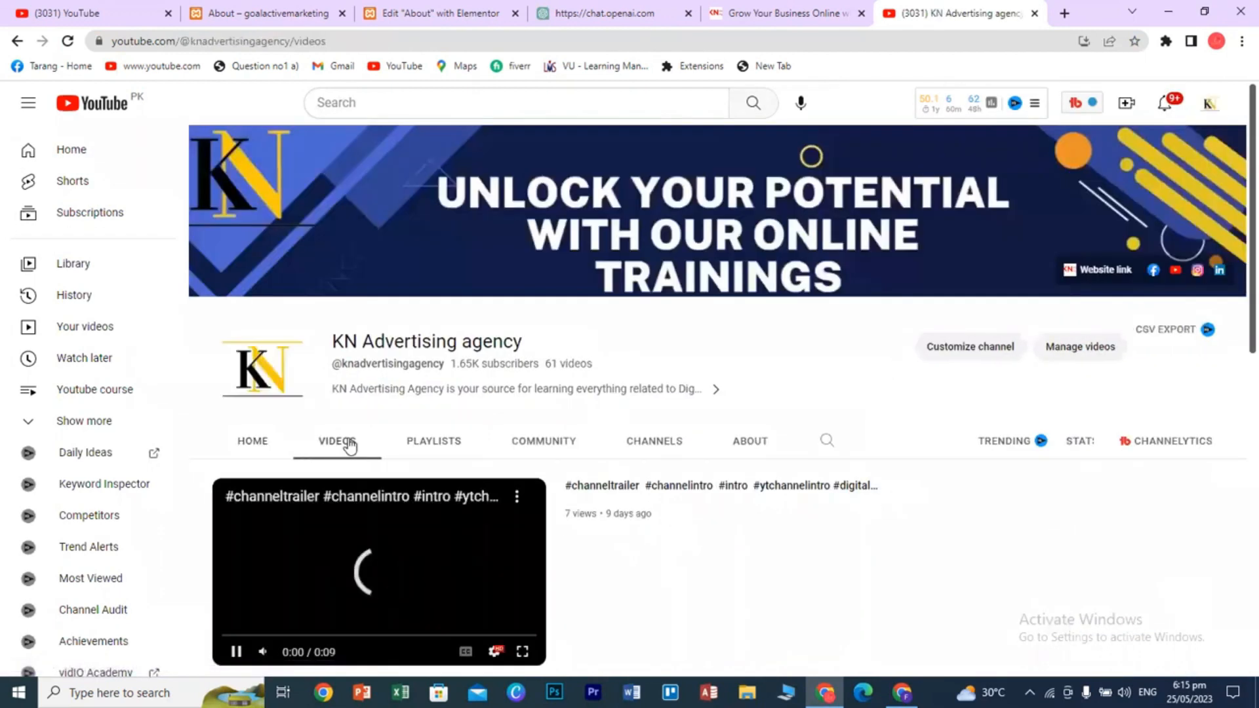
- Copy the share link of the WordPress Dashboard Tutorial Part 2 video
scroll(567, 580, "down", 2)
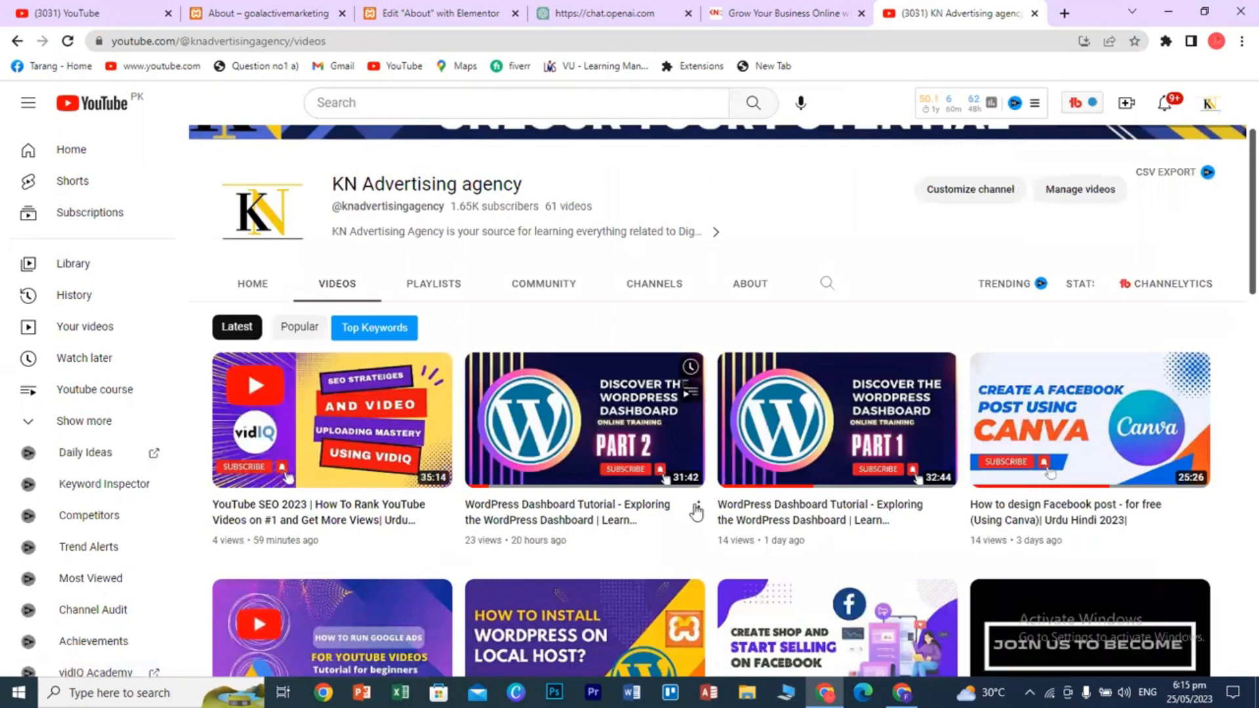
left_click(697, 508)
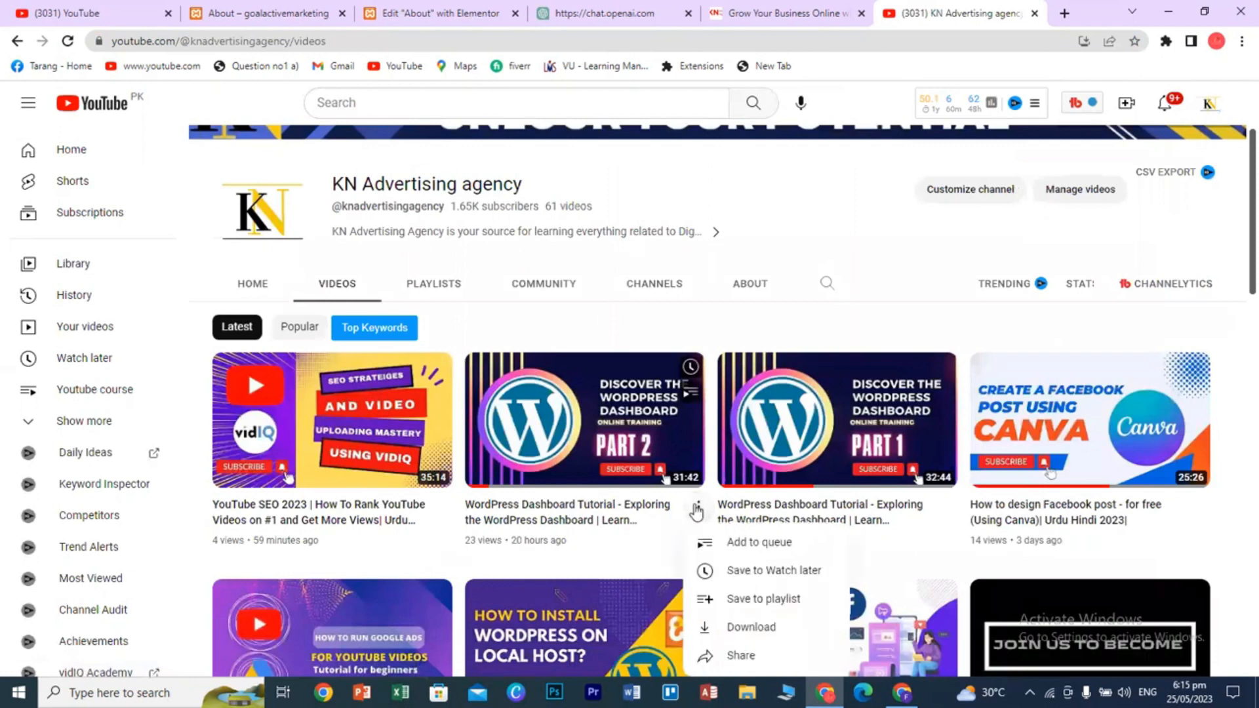
left_click(739, 656)
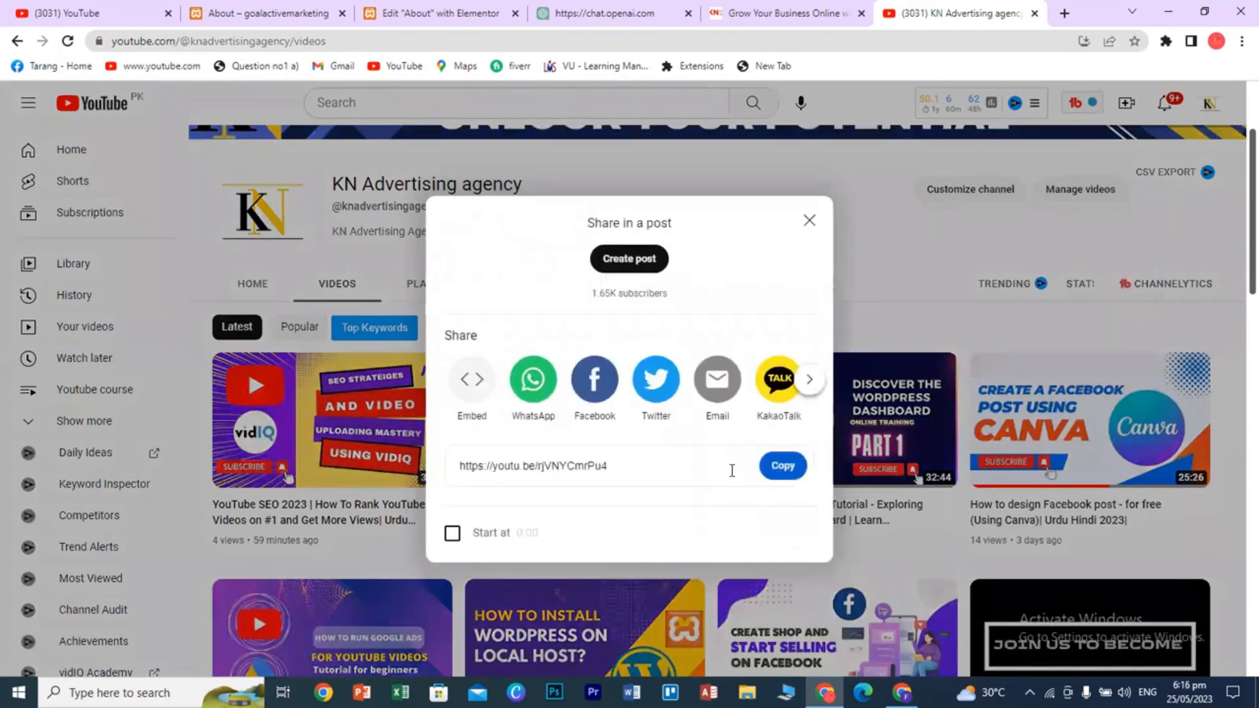
left_click(778, 467)
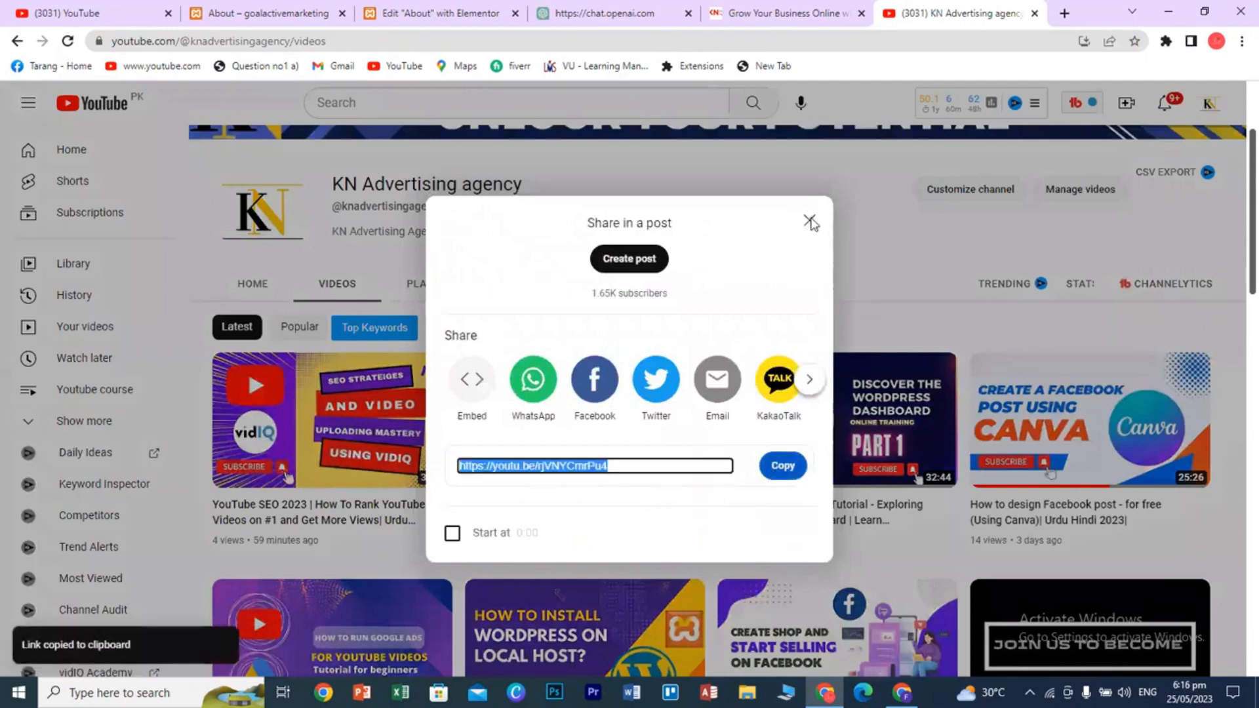
left_click(810, 221)
- Open the ChatGPT affiliate marketing website video from the YouTube home feed and pause it
left_click(92, 104)
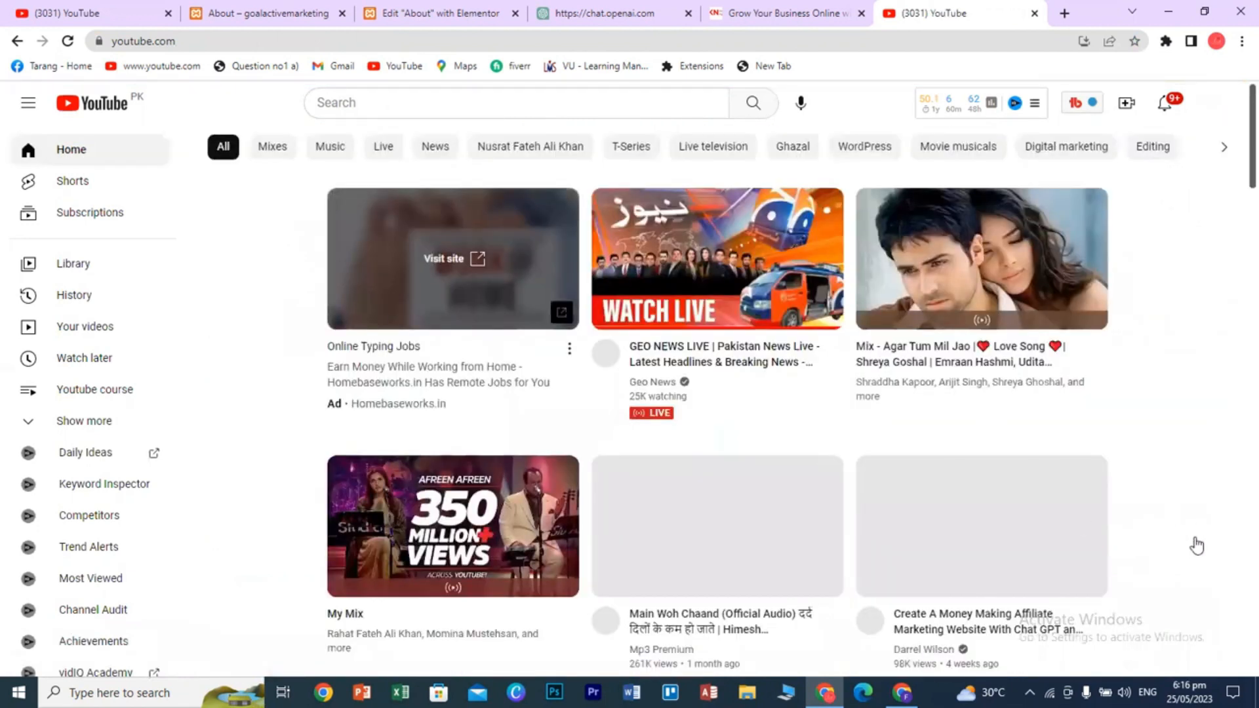
scroll(1197, 545, "down", 2)
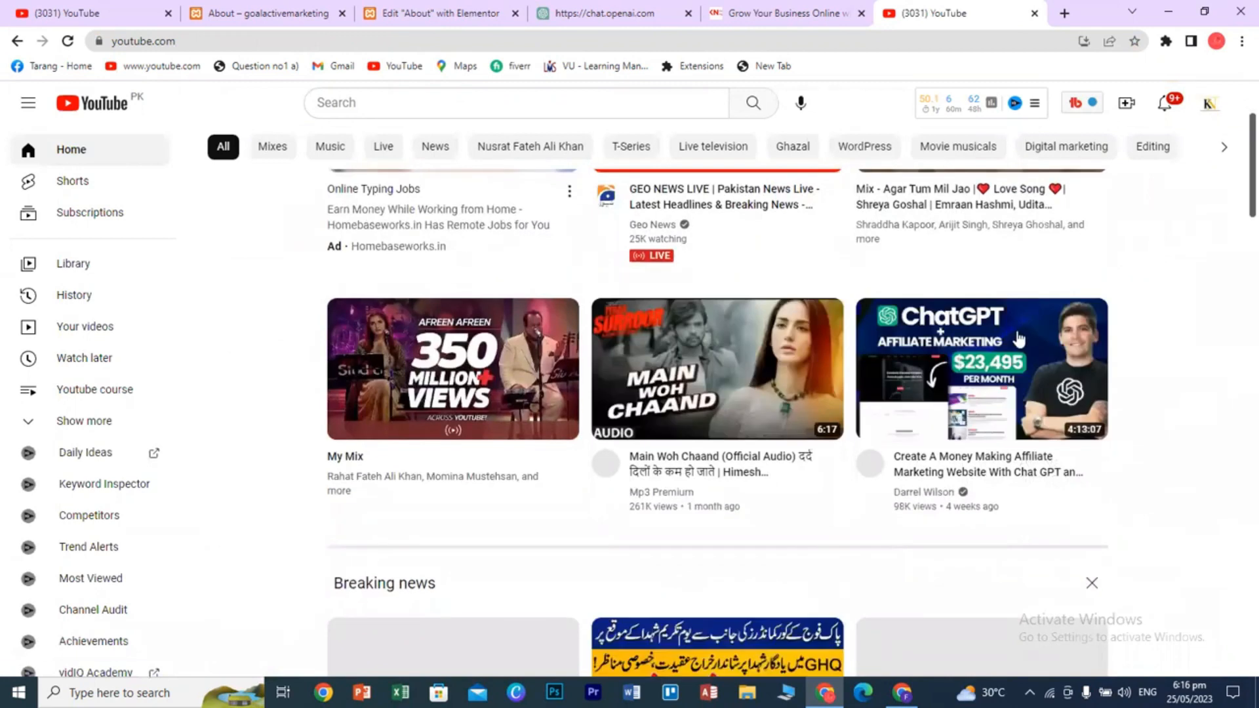
left_click(1019, 339)
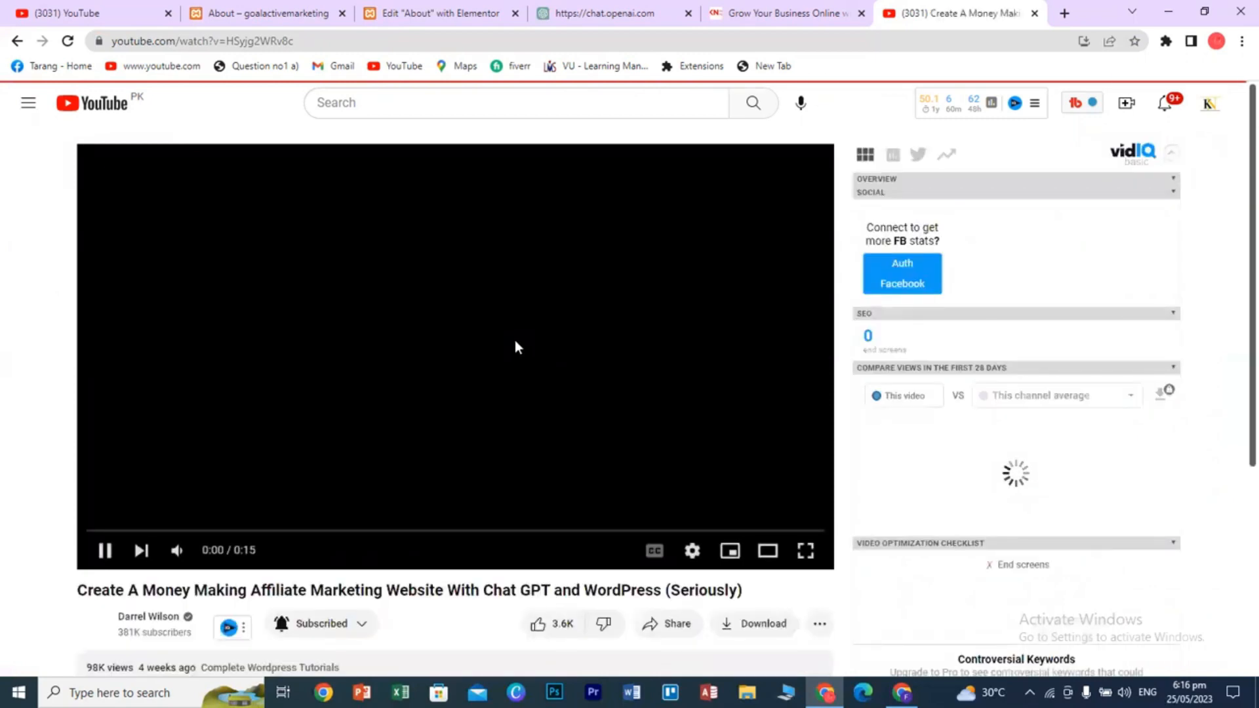
left_click(509, 230)
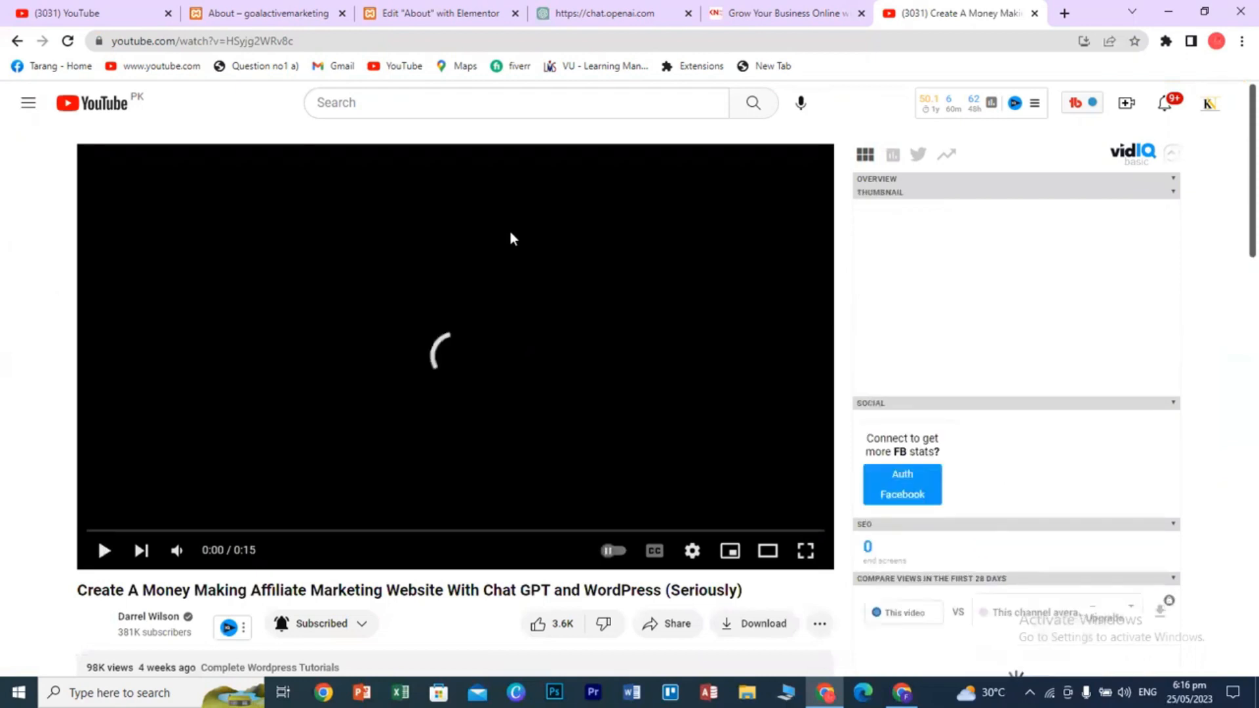
right_click(533, 322)
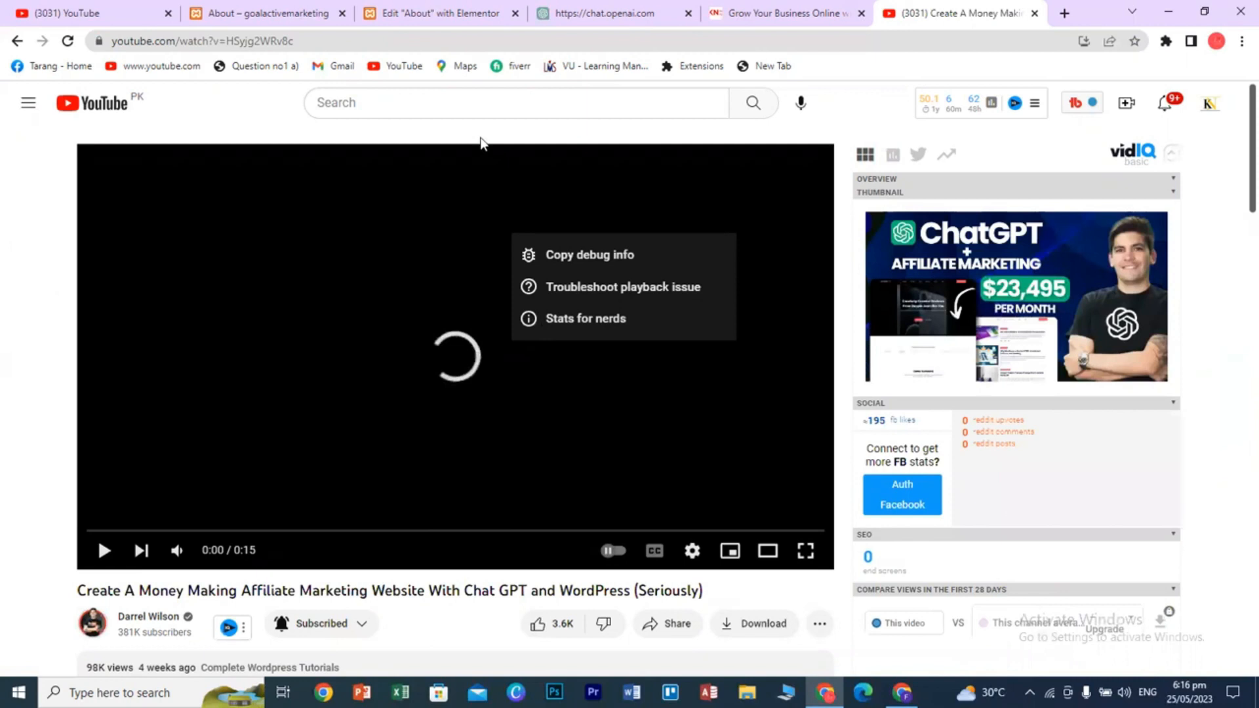
left_click(46, 354)
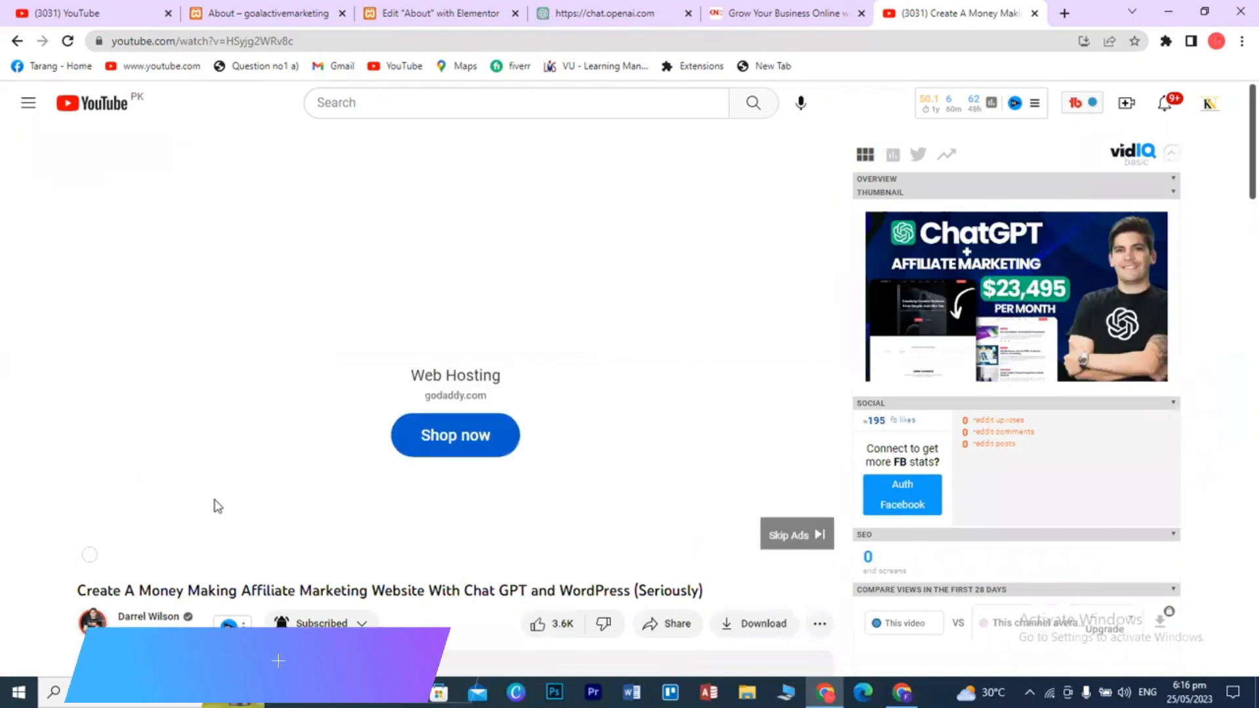
- Skip the pre-roll ad, pause the video, and bring up the player's Copy video URL menu
left_click(785, 541)
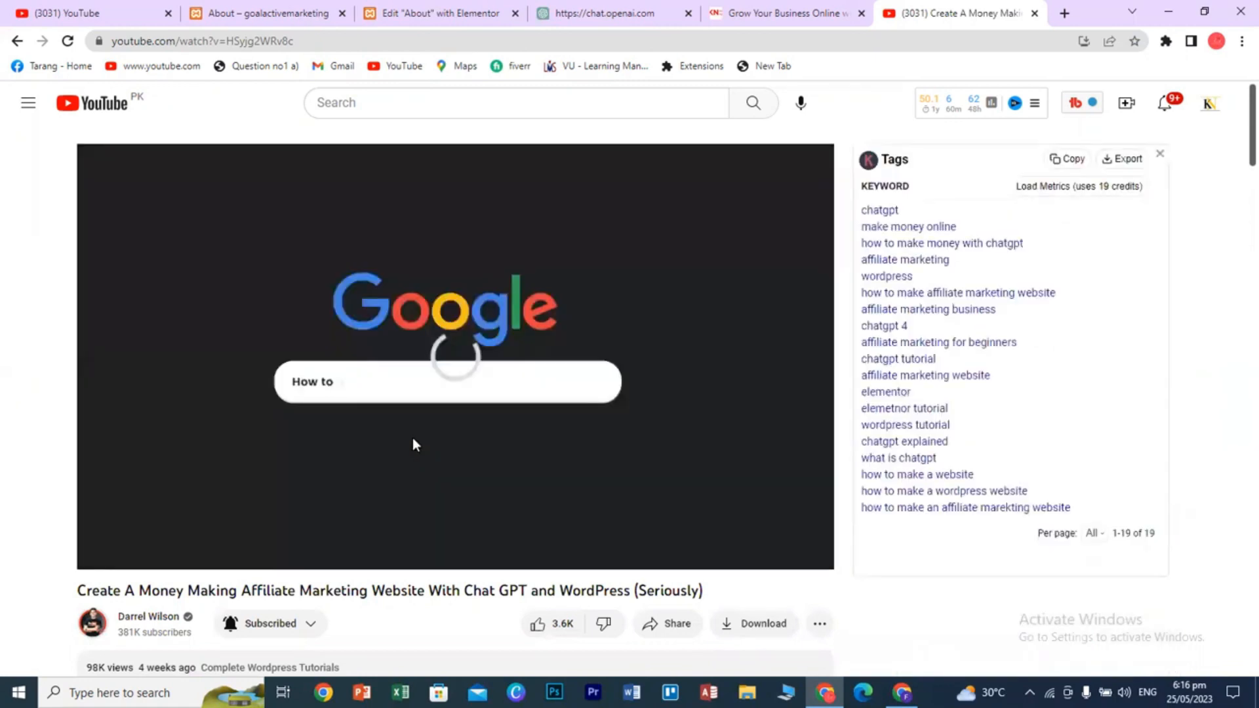
left_click(597, 393)
right_click(661, 234)
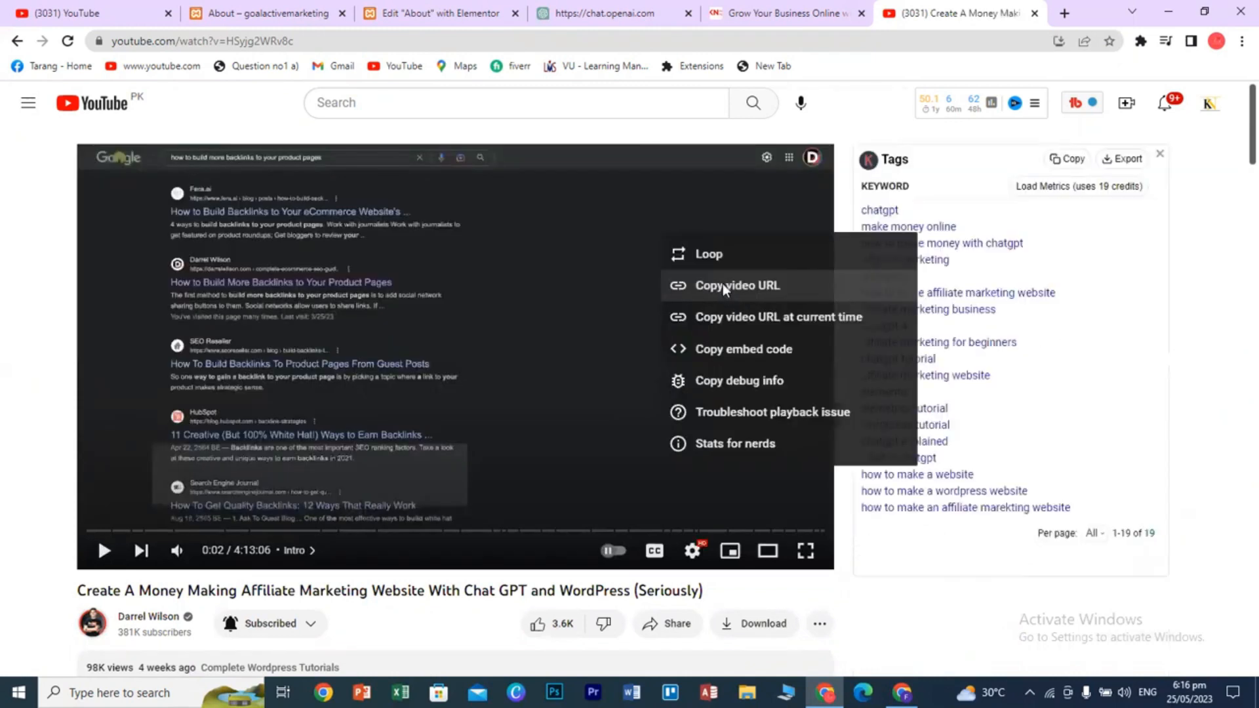
- Replace the Video widget's link with the copied Part 2 youtu.be share link and preview it
left_click(436, 19)
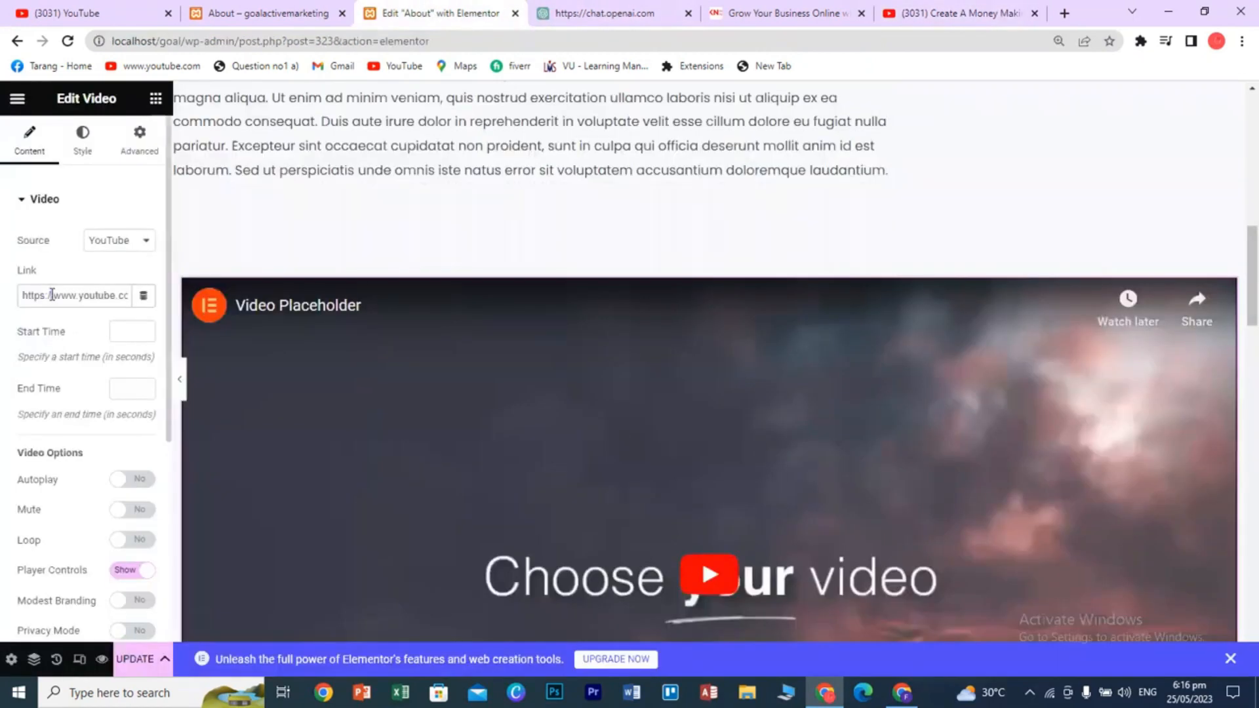
left_click(52, 295)
key("ctrl+a")
key("ctrl+v")
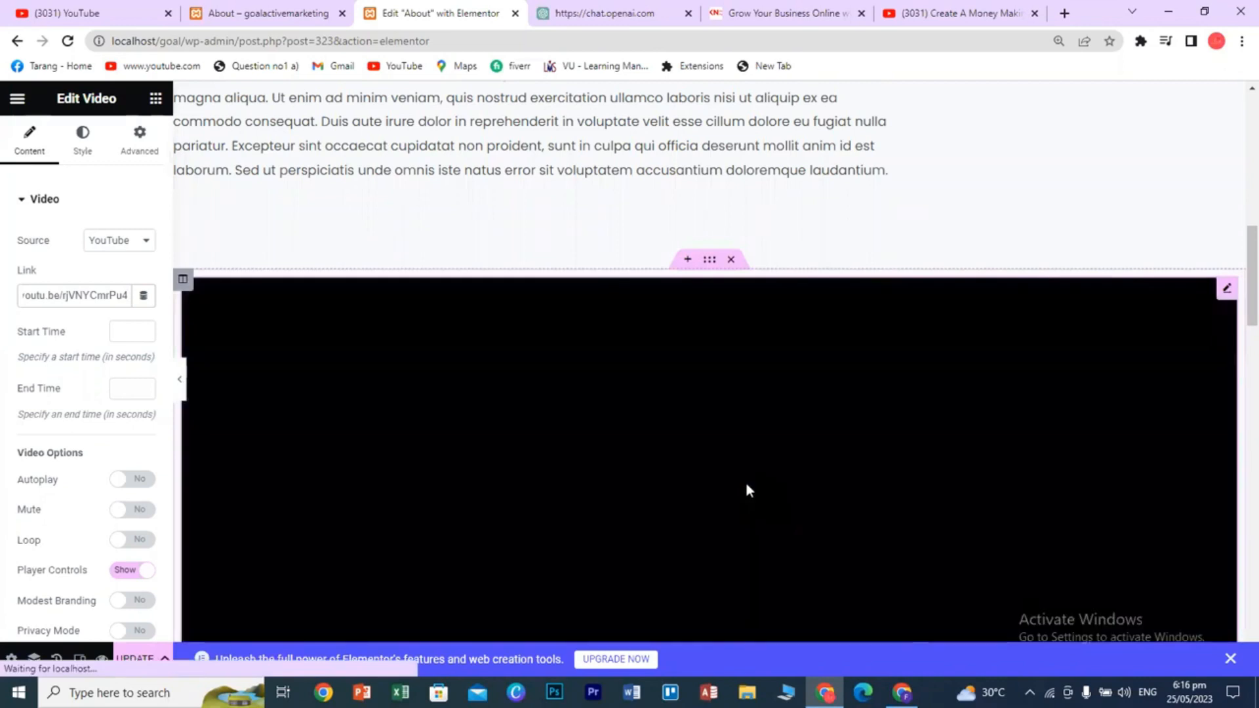
scroll(747, 485, "down", 3)
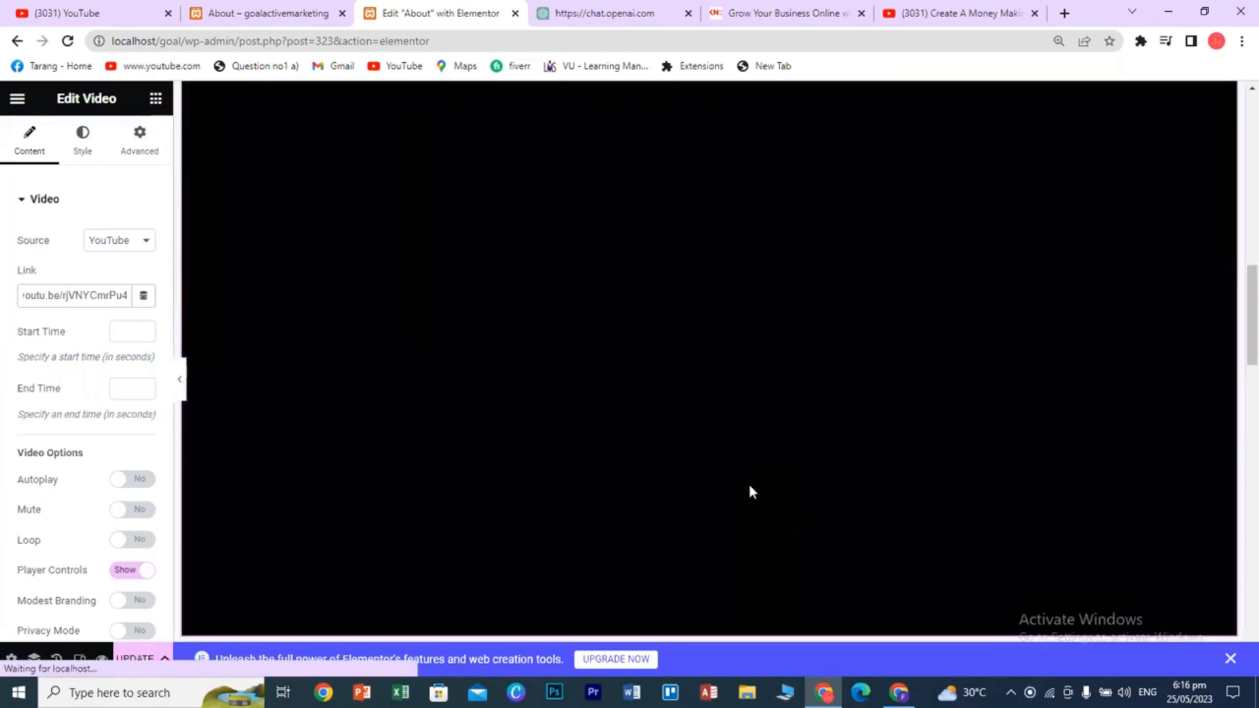
scroll(753, 494, "up", 2)
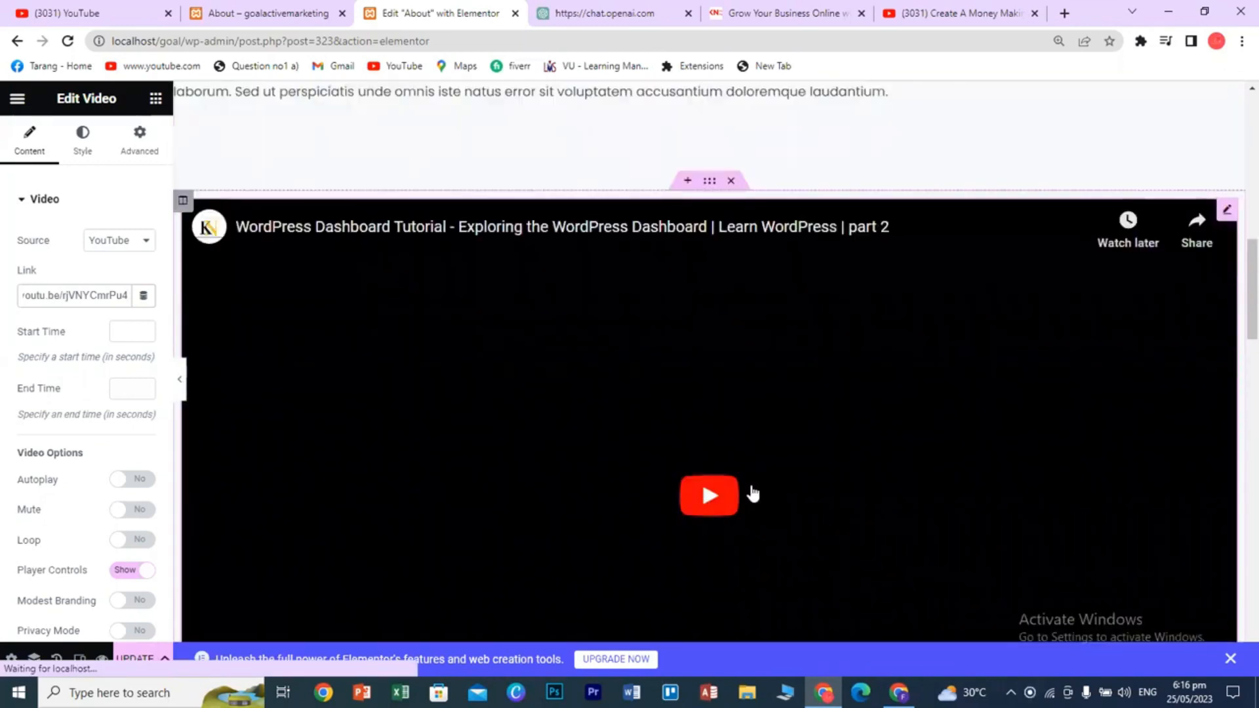
scroll(753, 493, "down", 2)
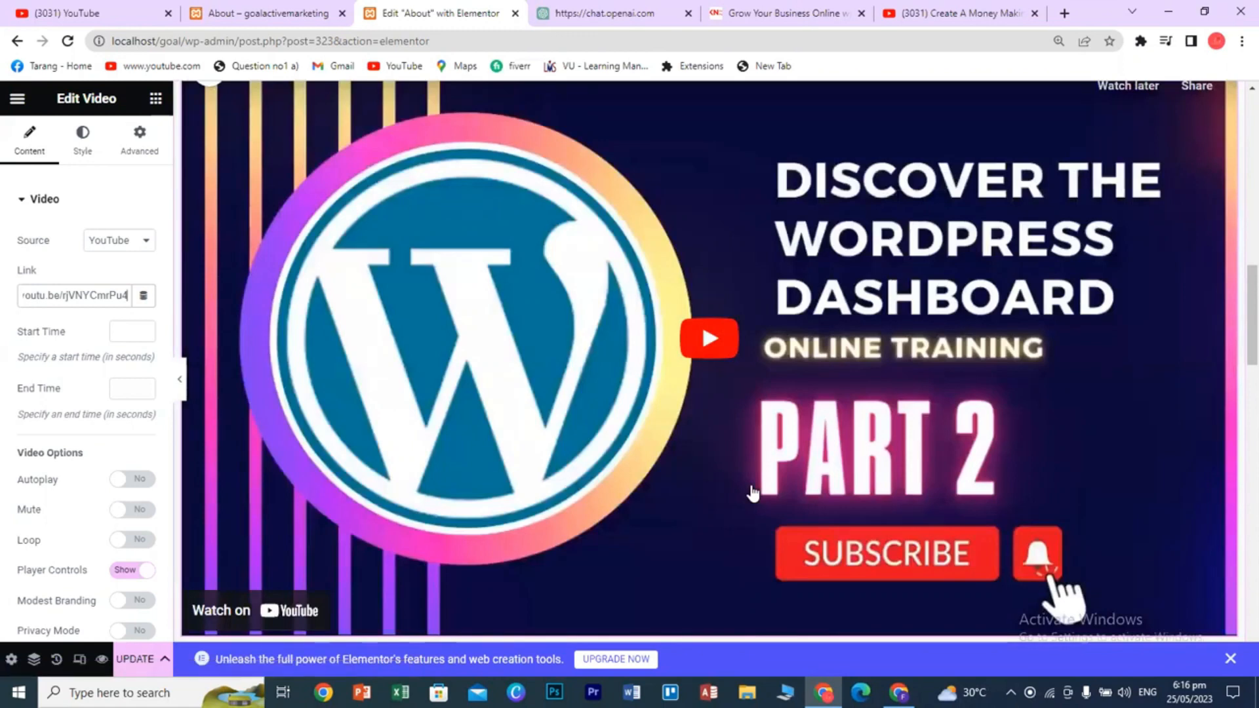
scroll(753, 493, "up", 2)
scroll(753, 493, "down", 2)
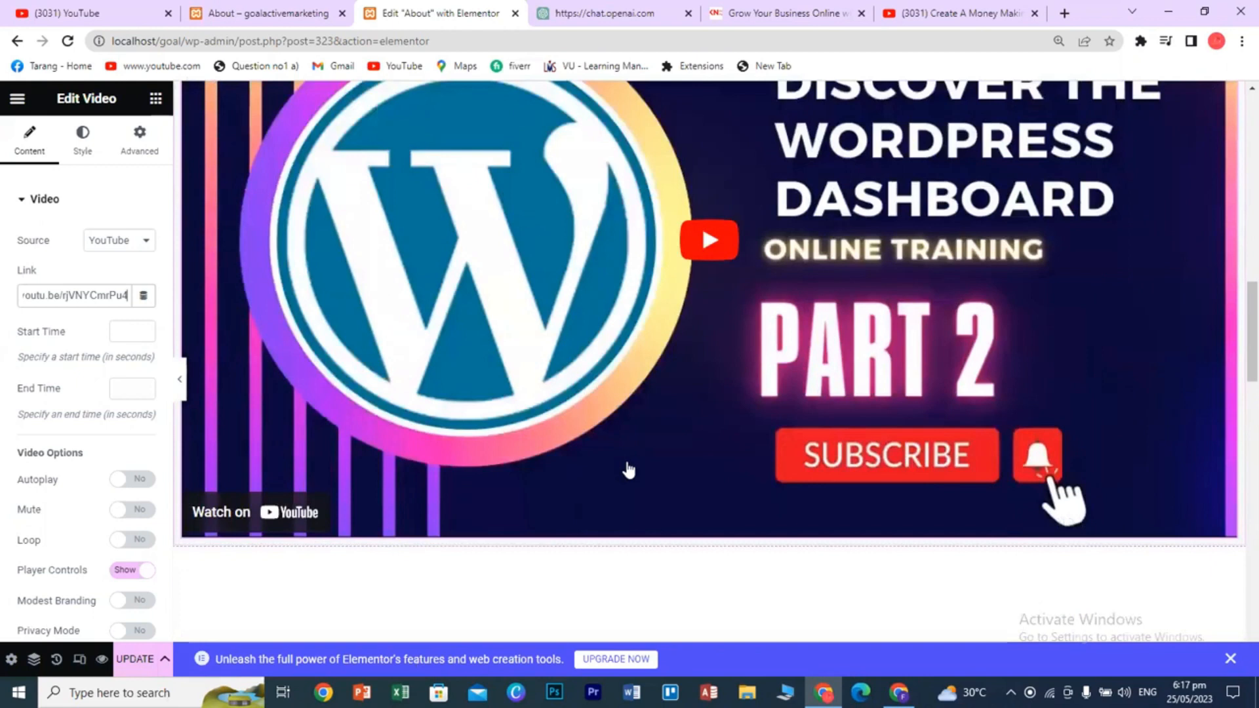
scroll(707, 282, "down", 1)
left_click(722, 469)
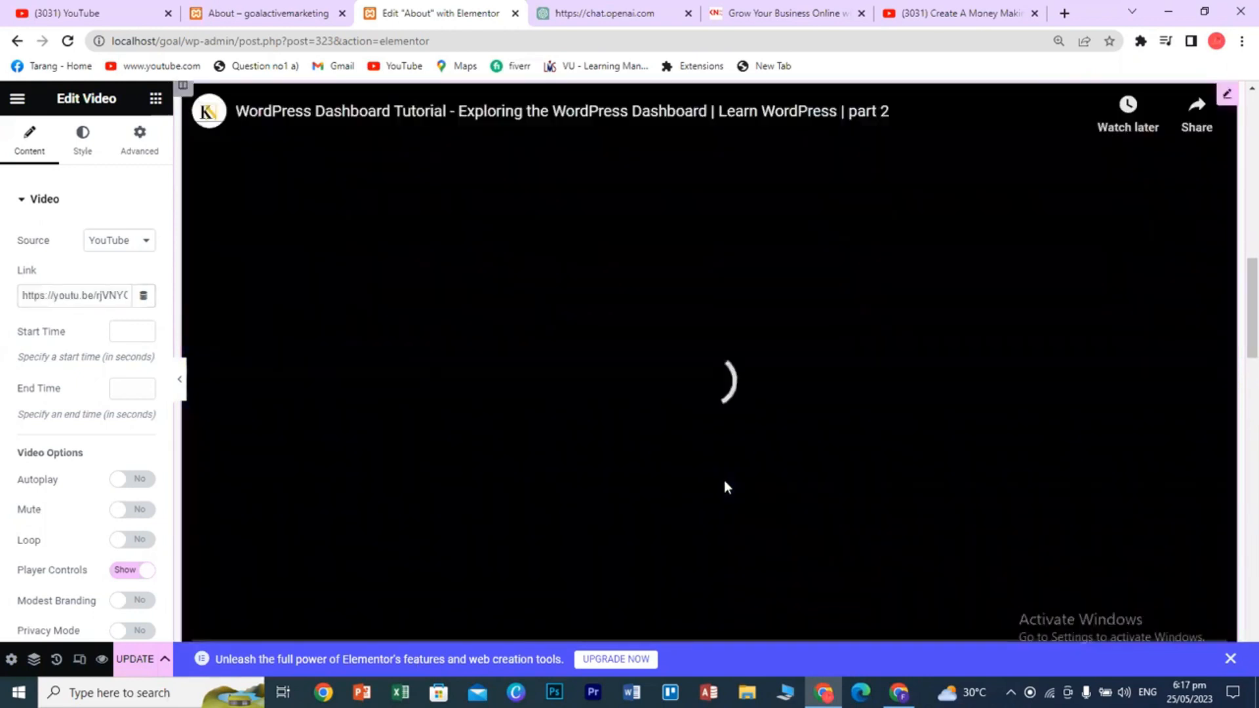
left_click(219, 581)
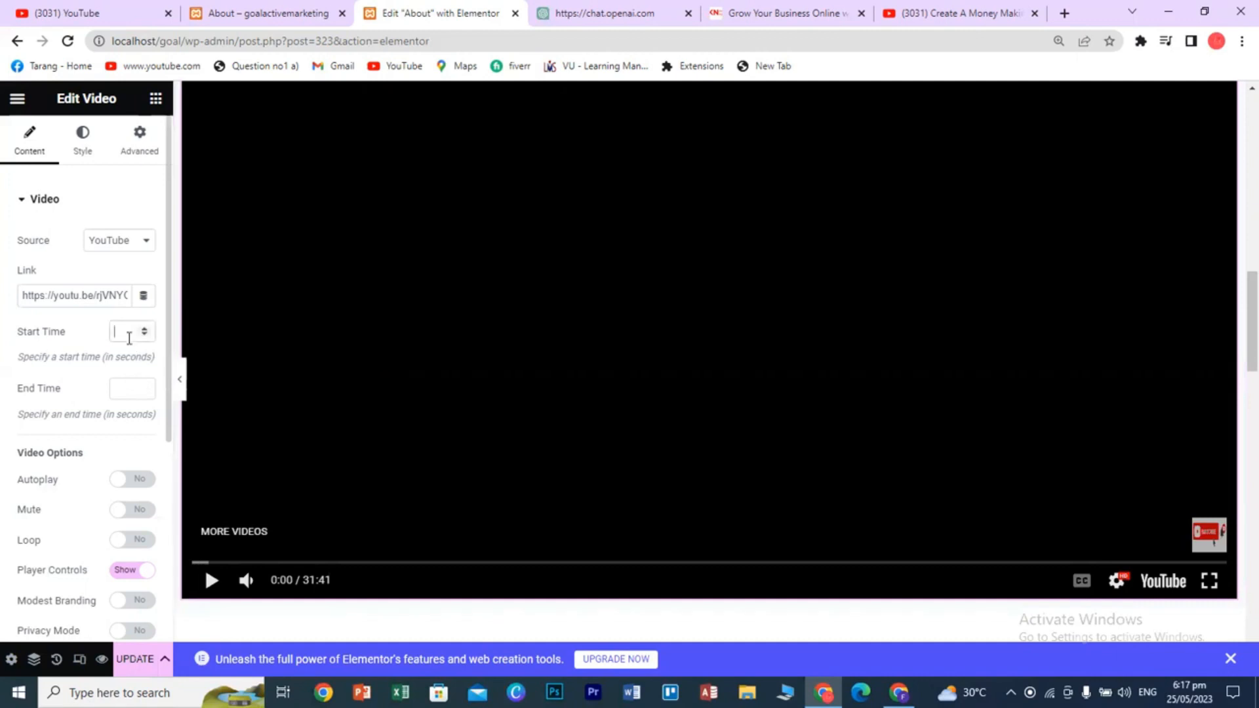
- Set the video's start time to 10 seconds and save the page with UPDATE
left_click(129, 333)
type("10")
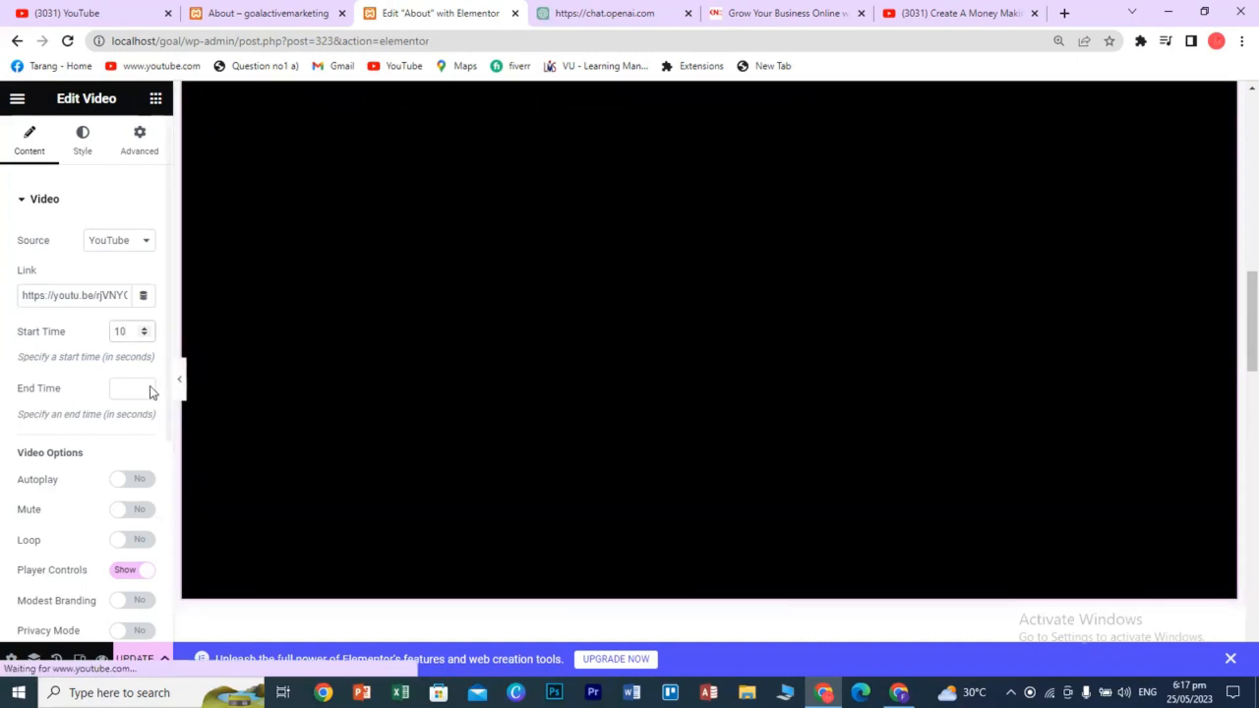
scroll(577, 453, "down", 1)
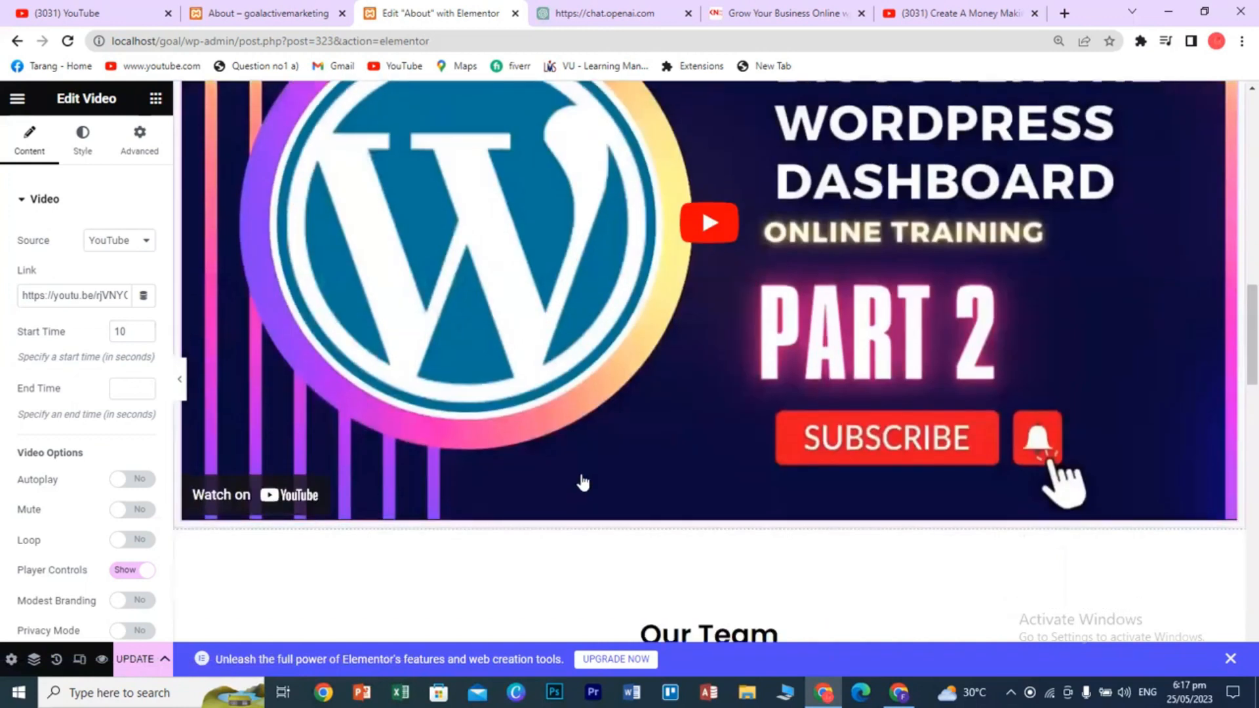
scroll(646, 477, "up", 2)
left_click(141, 664)
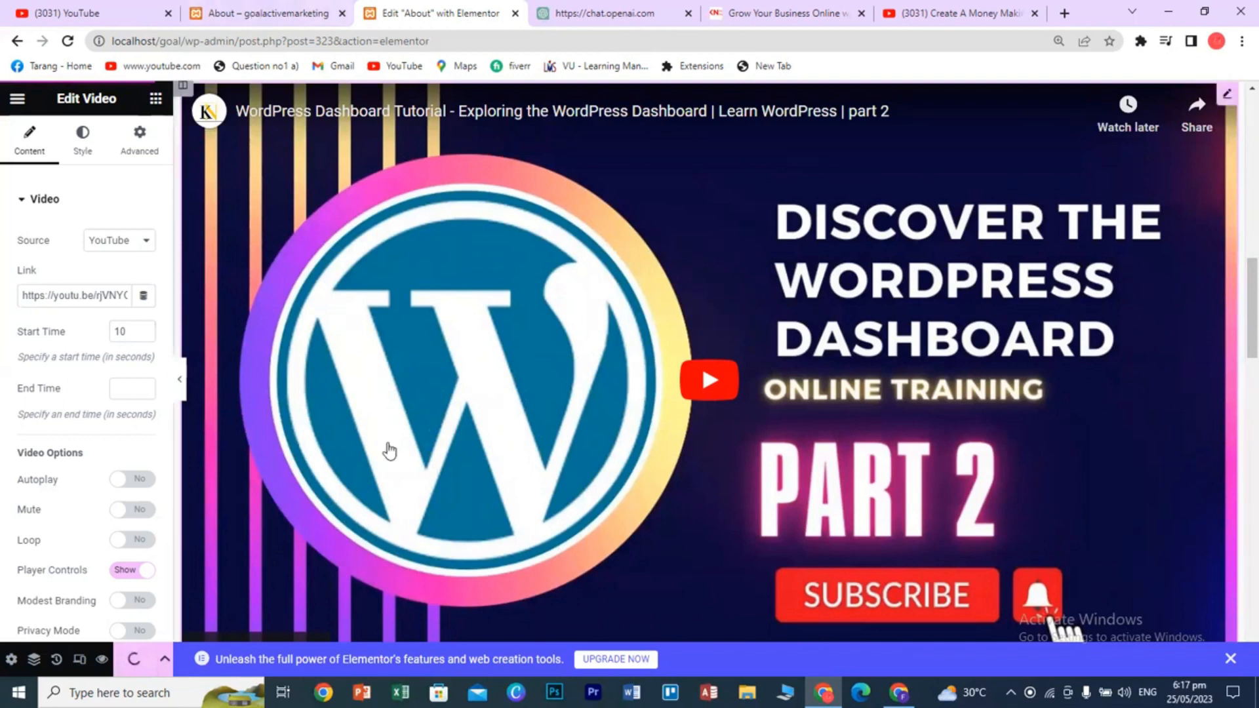
left_click(294, 15)
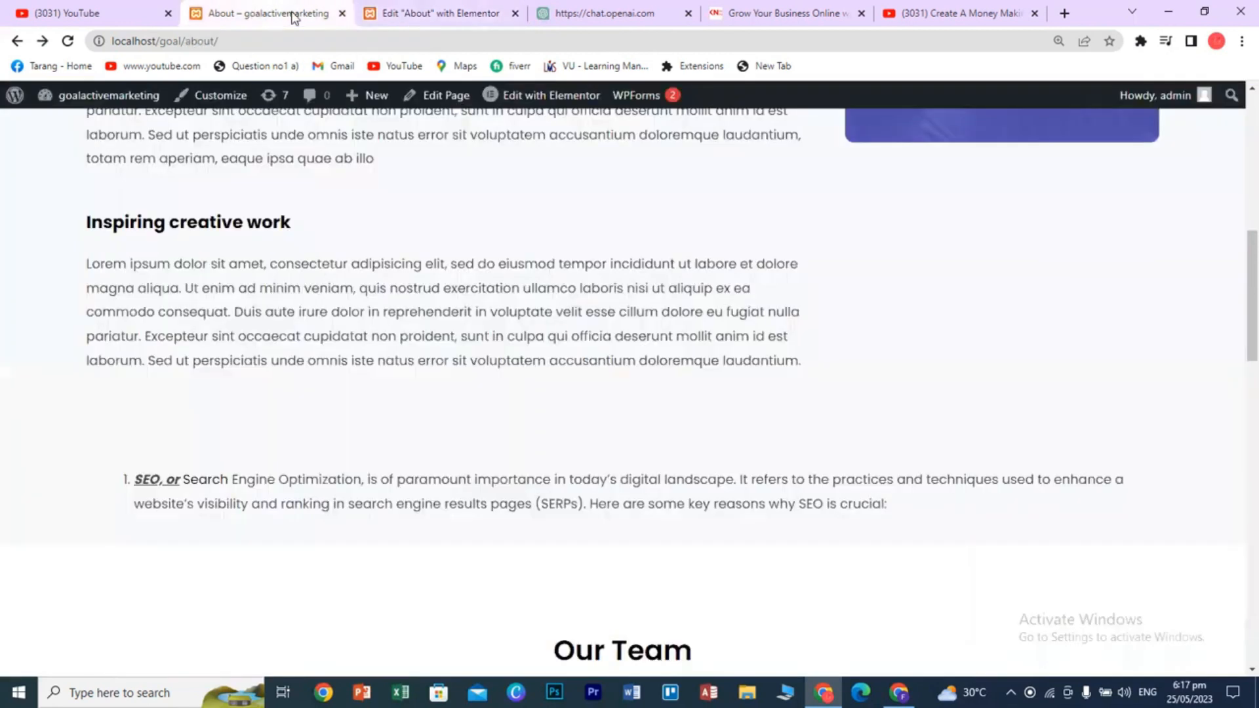
left_click(68, 41)
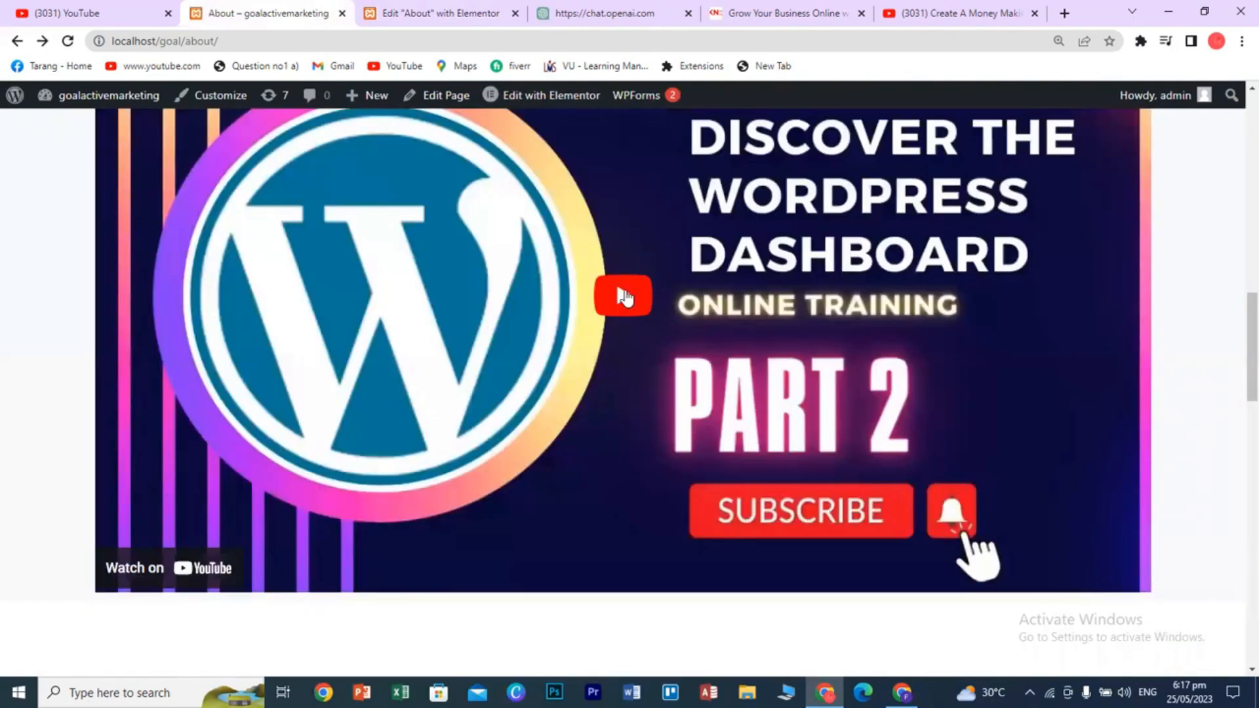
left_click(623, 297)
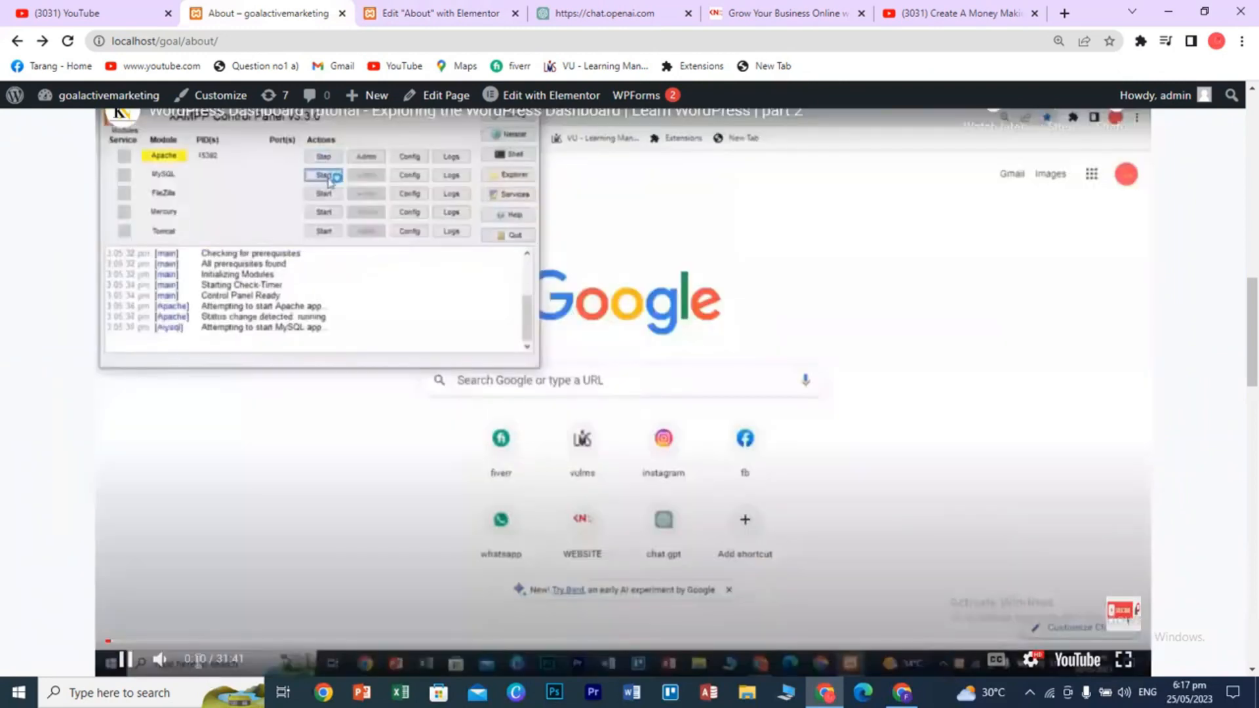
left_click(123, 662)
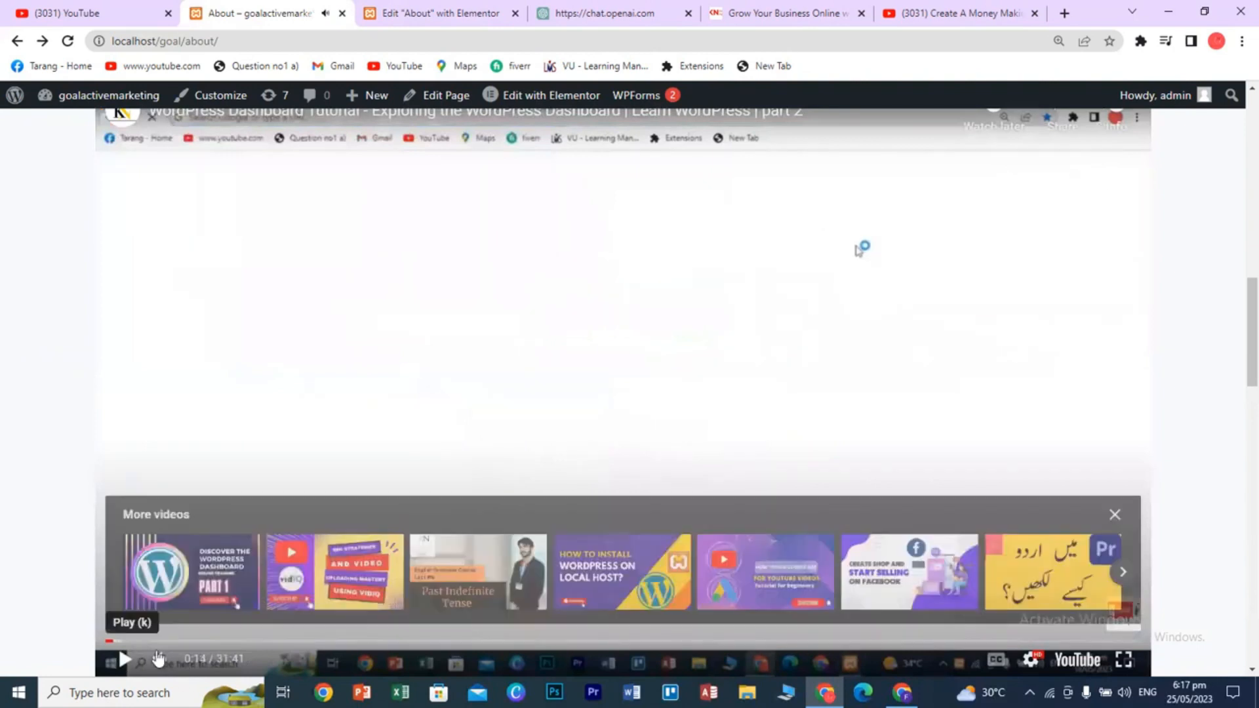
left_click(1117, 516)
- Set the video's end time to 60 seconds and save the page with UPDATE
left_click(403, 13)
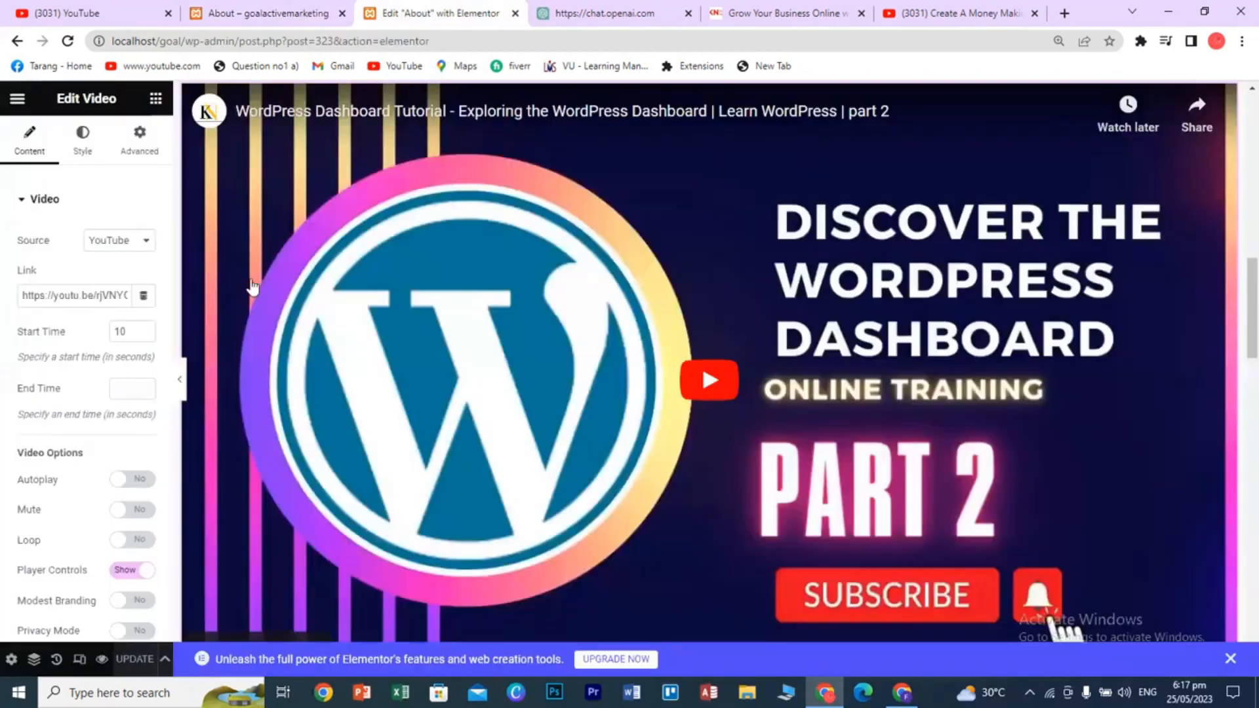
left_click(124, 390)
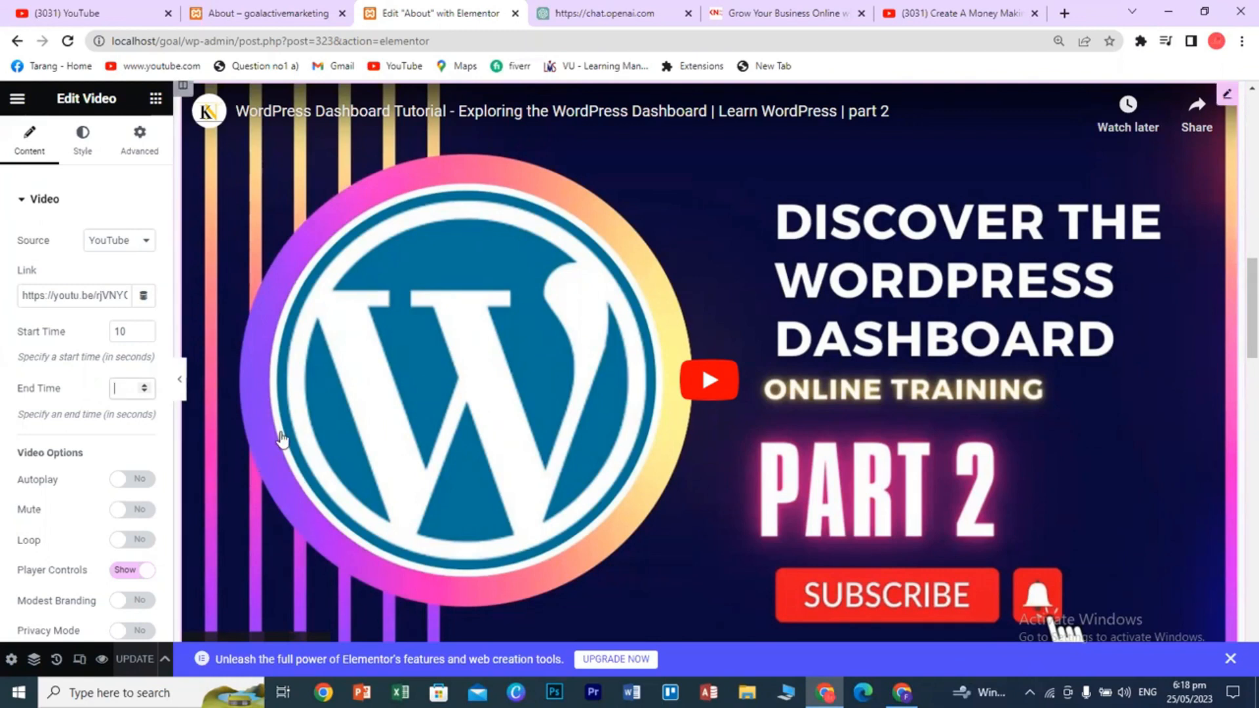
type("60")
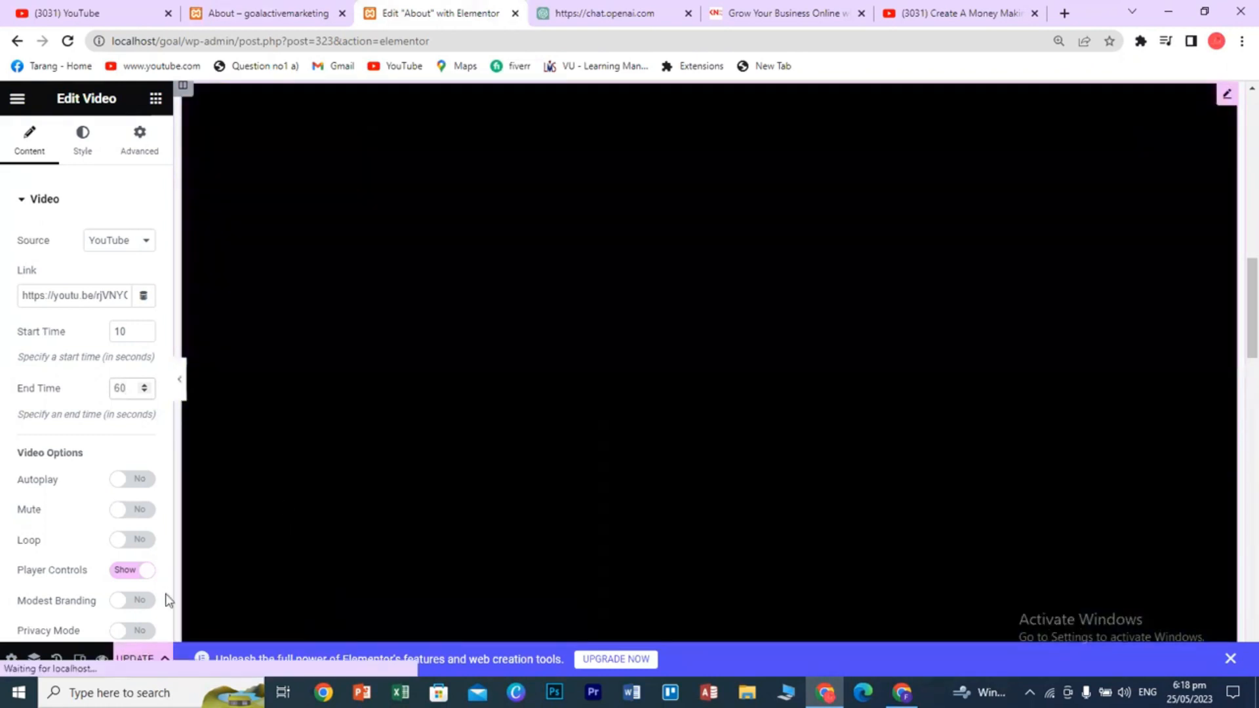
scroll(524, 559, "down", 3)
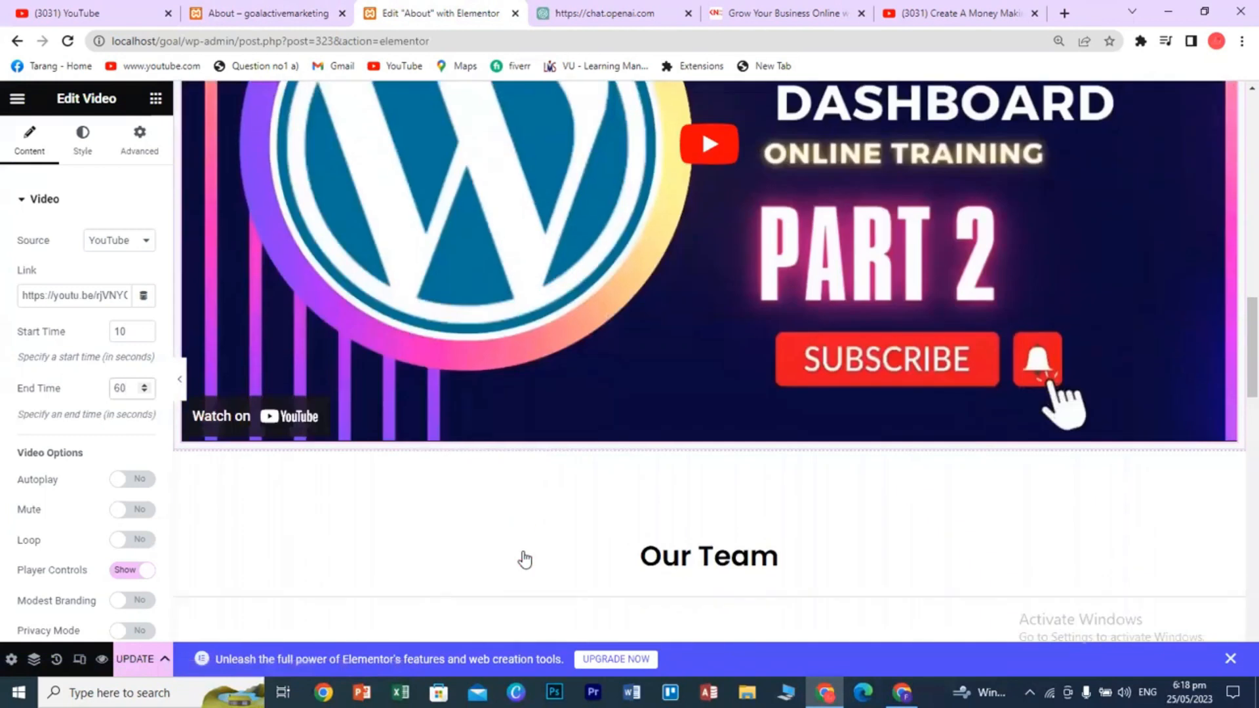
left_click(135, 659)
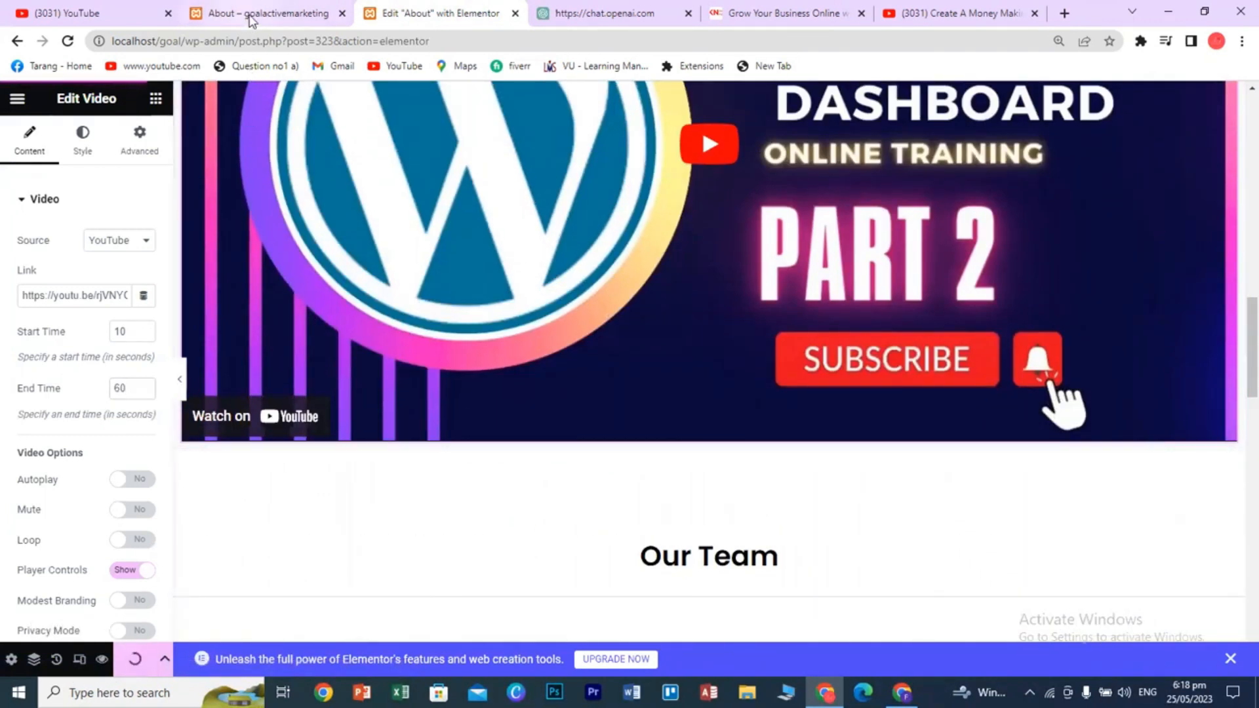
left_click(280, 14)
- Reload the live About page and play the video to check its 10–60 second range
left_click(70, 40)
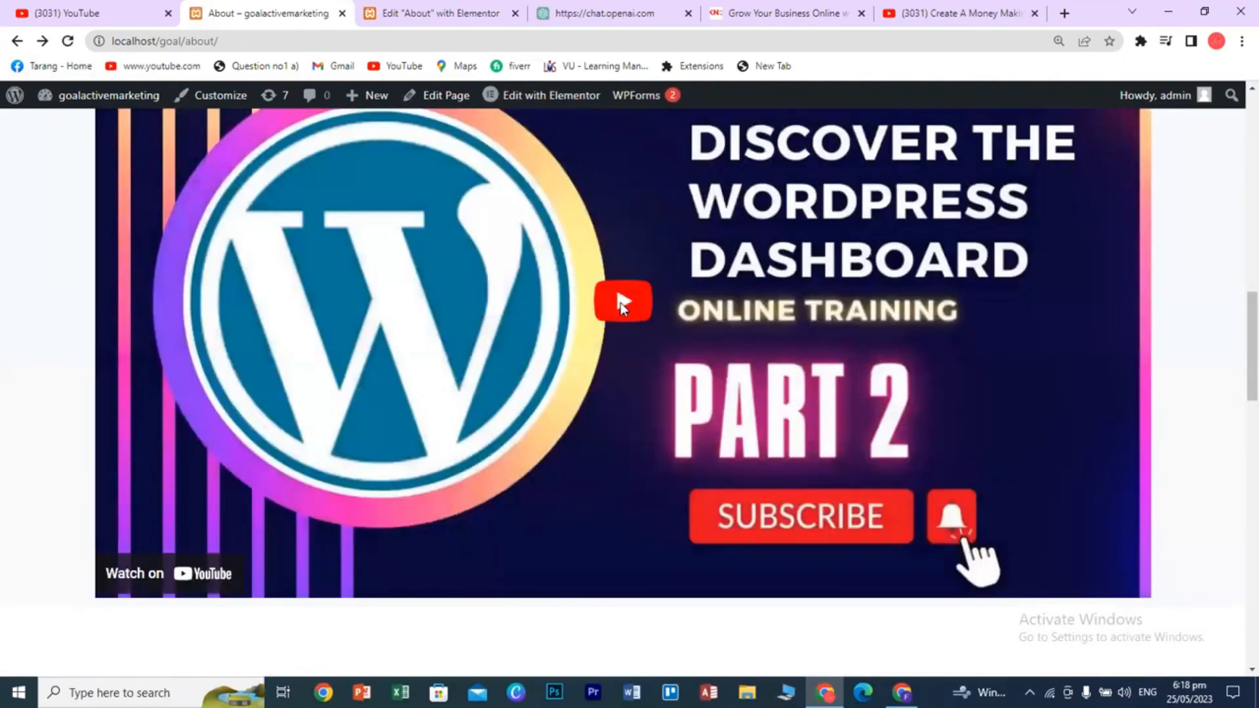
left_click(620, 302)
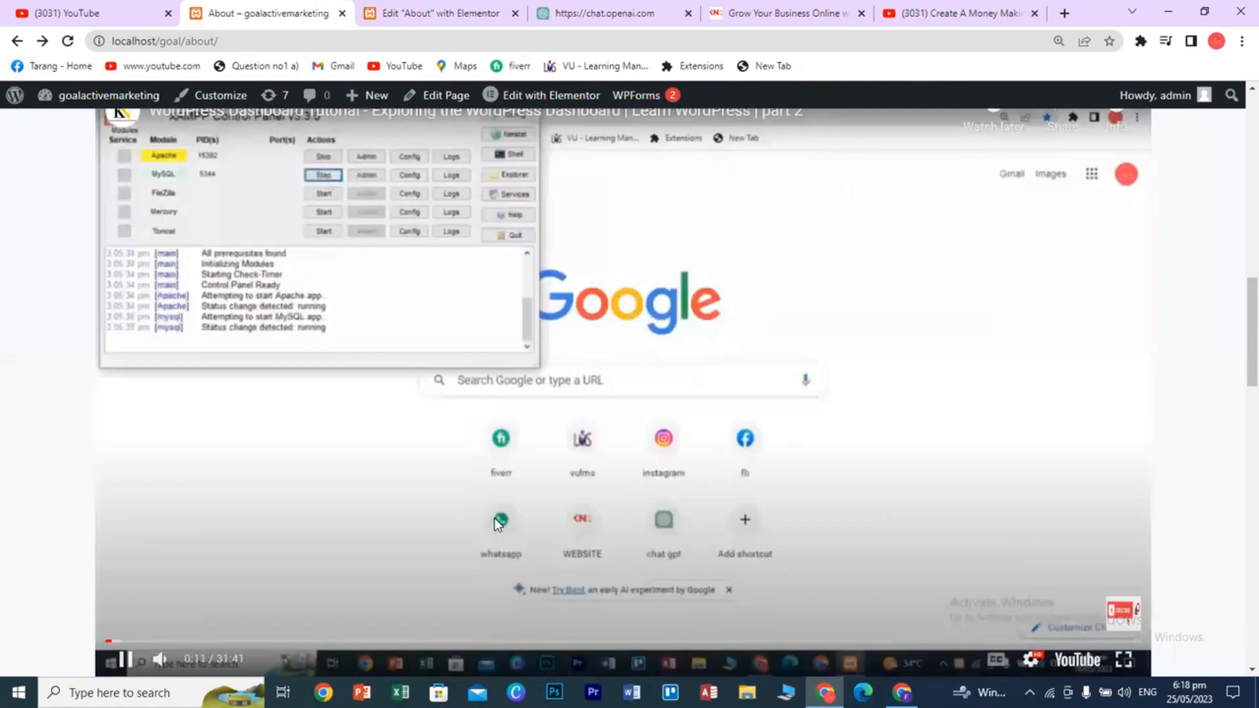
left_click(125, 659)
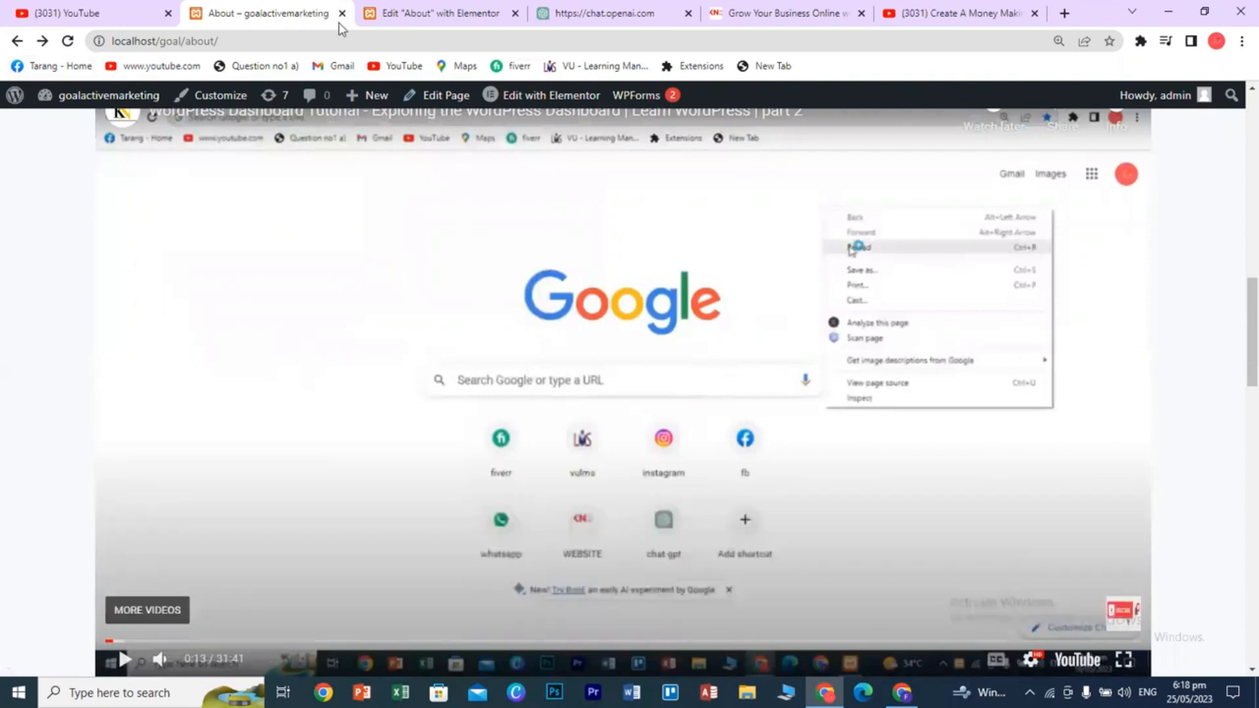
left_click(393, 13)
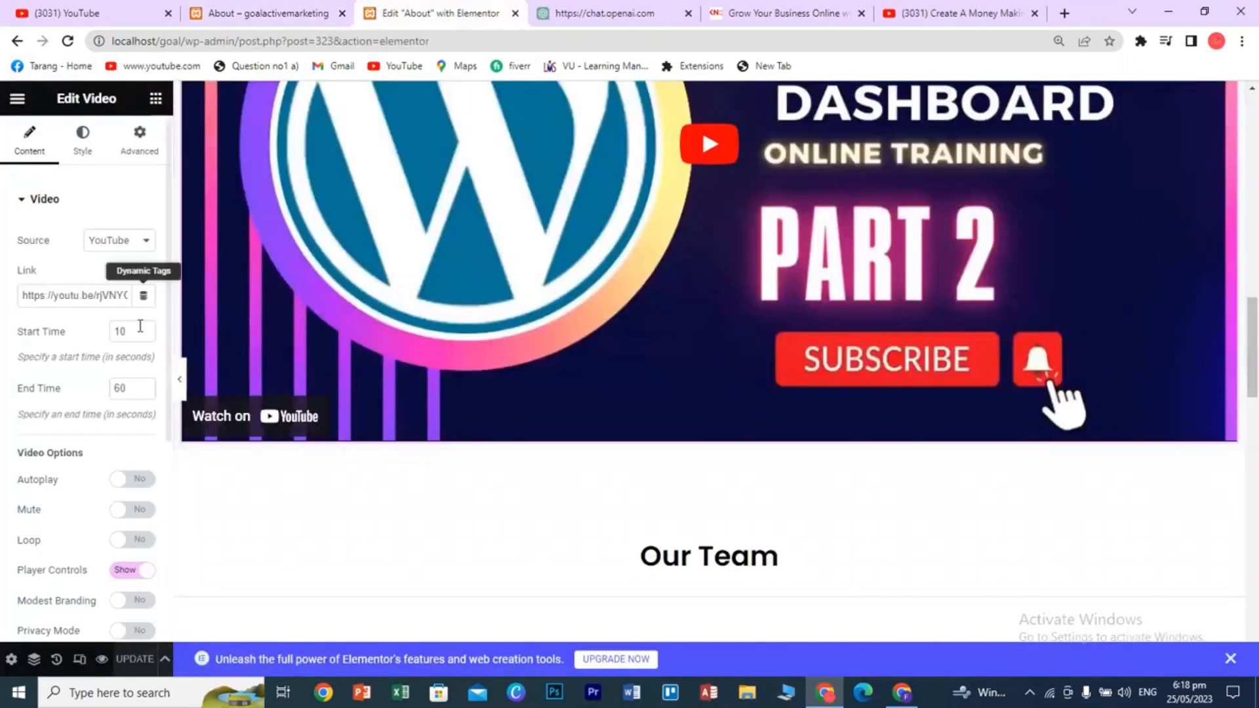
scroll(122, 436, "down", 1)
scroll(118, 440, "down", 1)
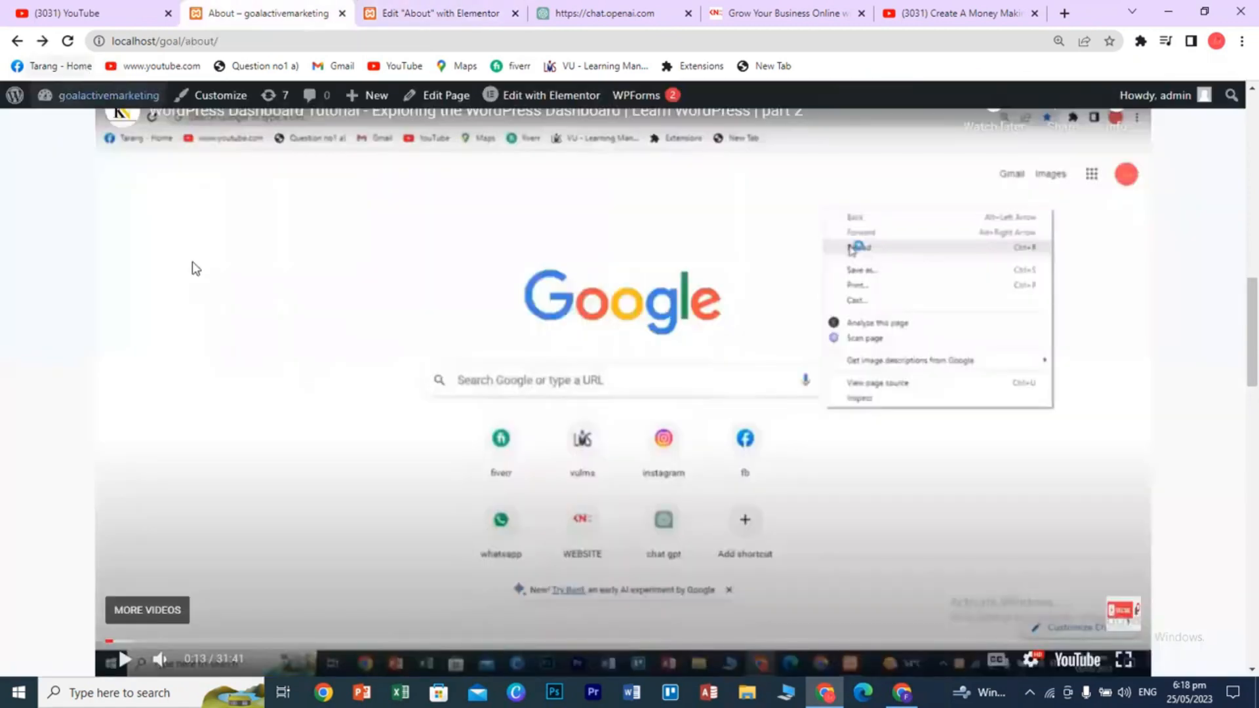
left_click(68, 40)
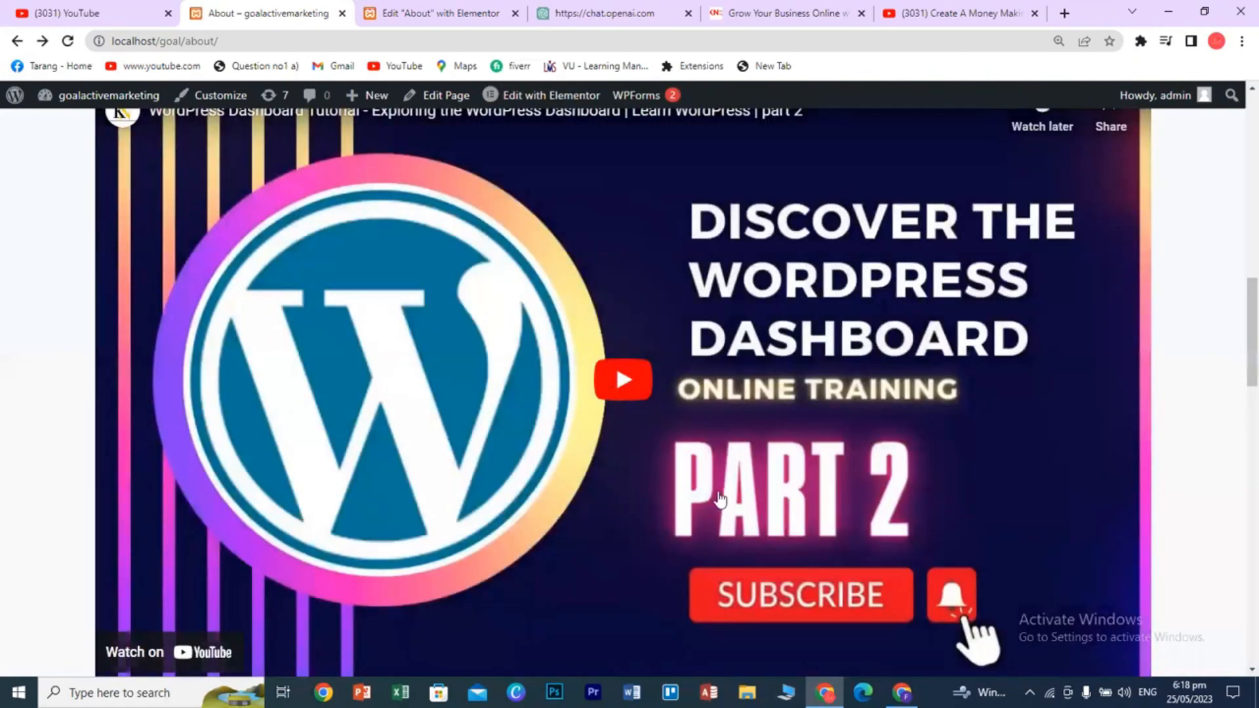
- Turn on Autoplay for the Video widget and confirm it on the reloaded live About page
left_click(418, 14)
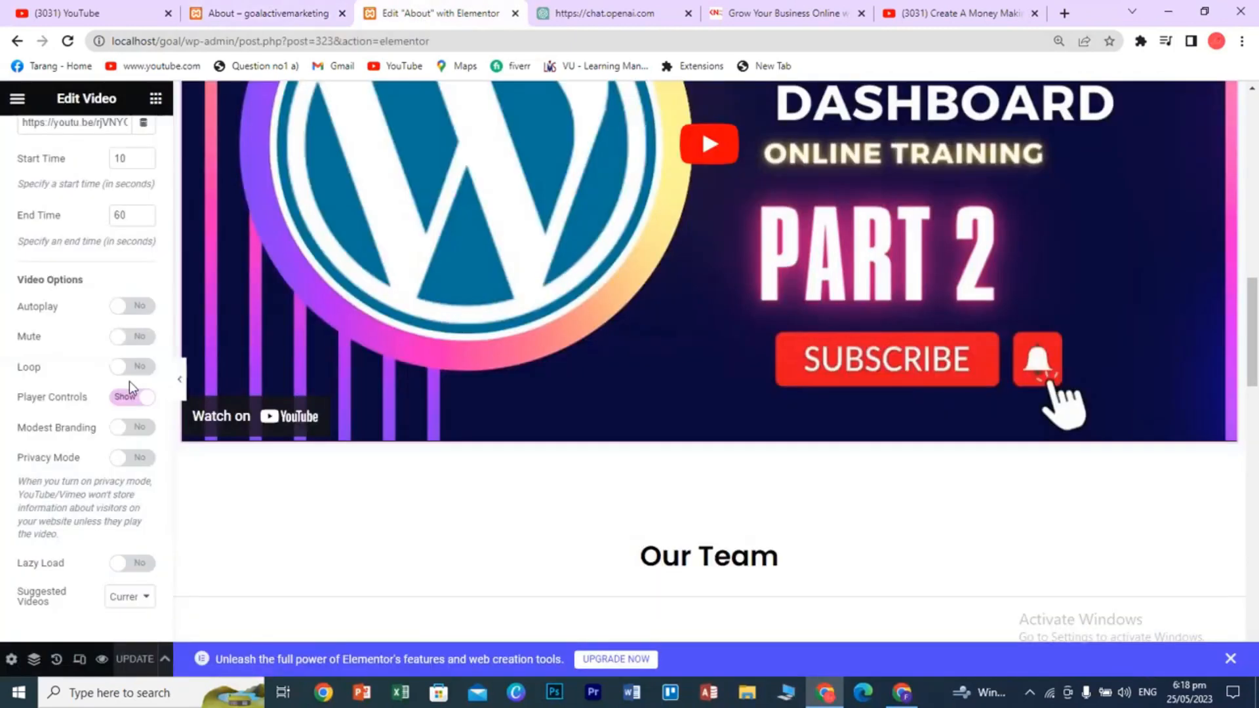
left_click(126, 312)
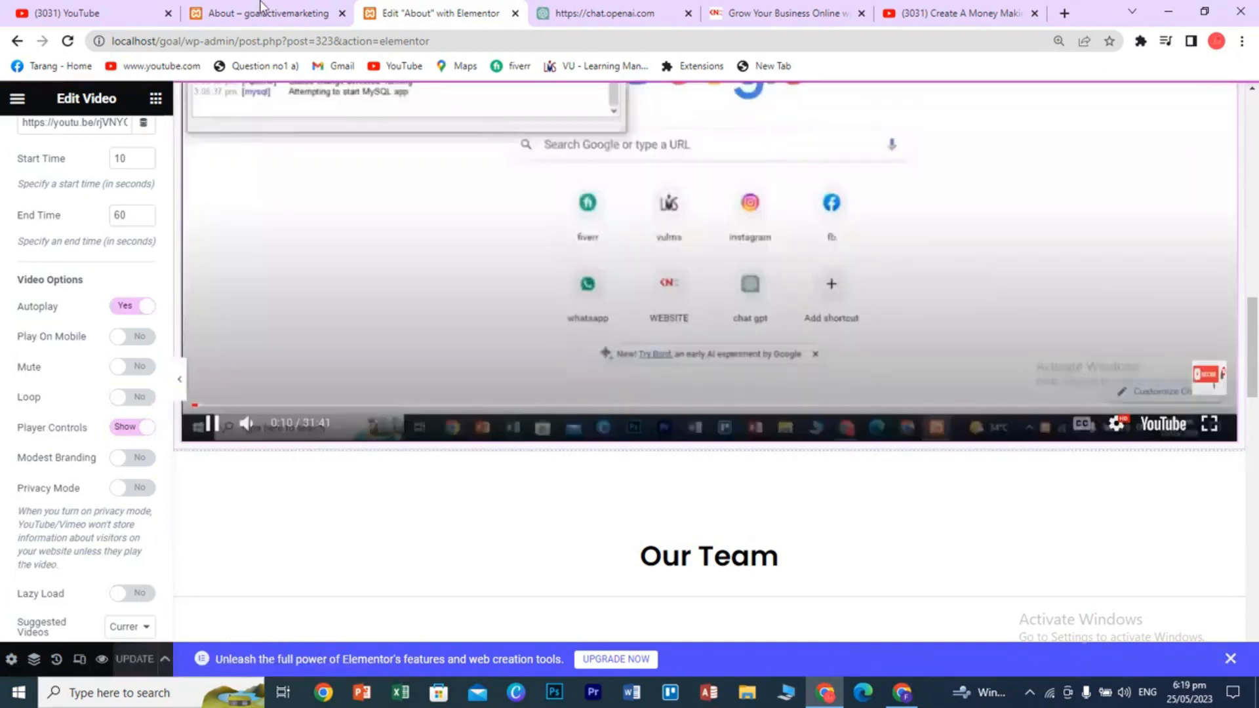
key("ctrl+shift+Tab")
left_click(66, 41)
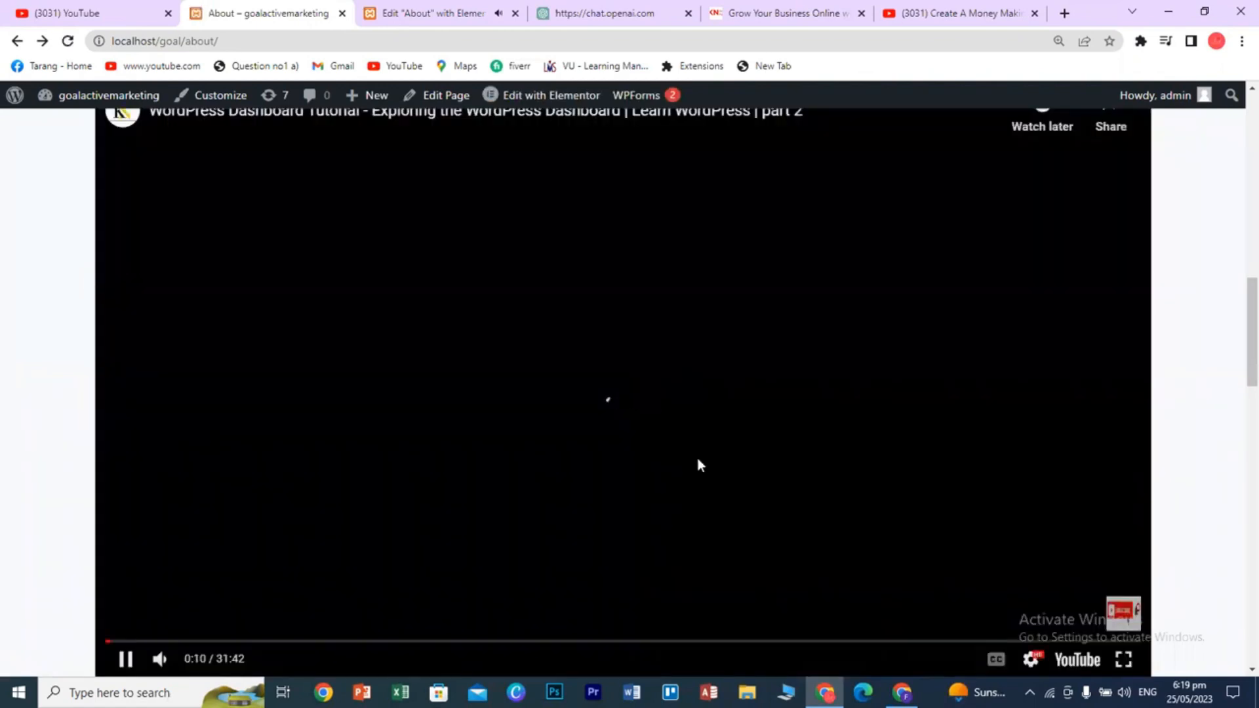
left_click(137, 661)
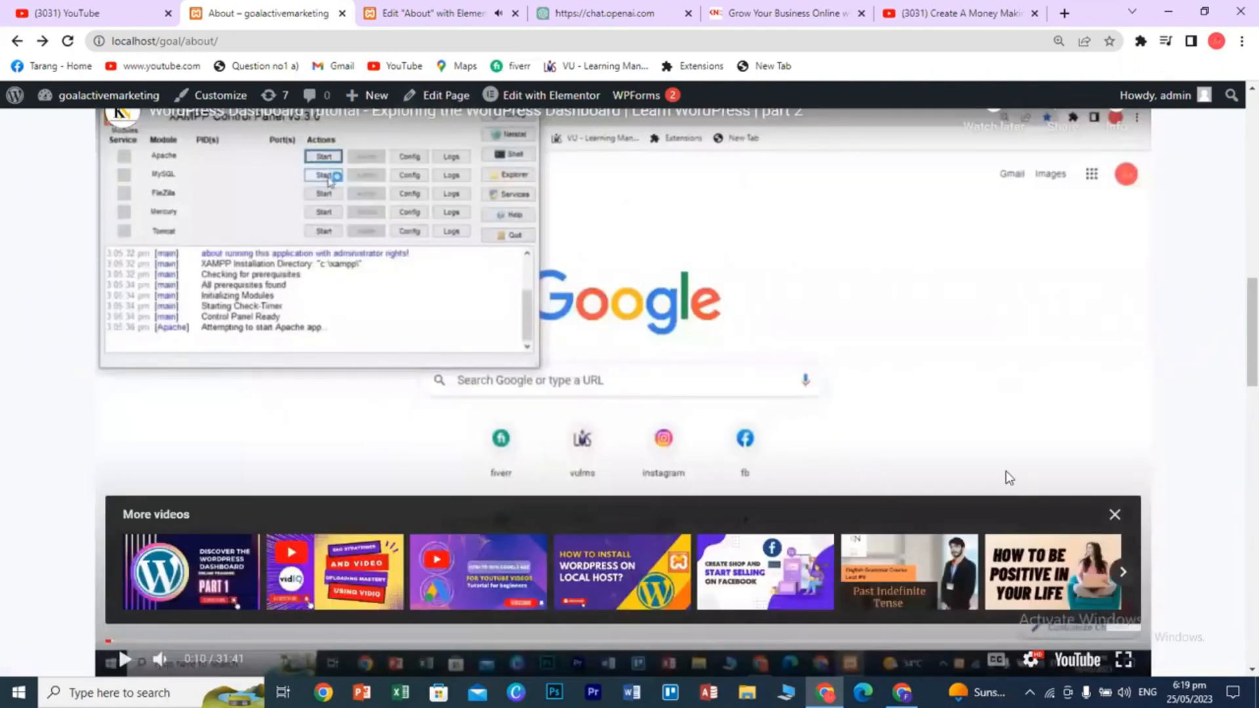
left_click(457, 14)
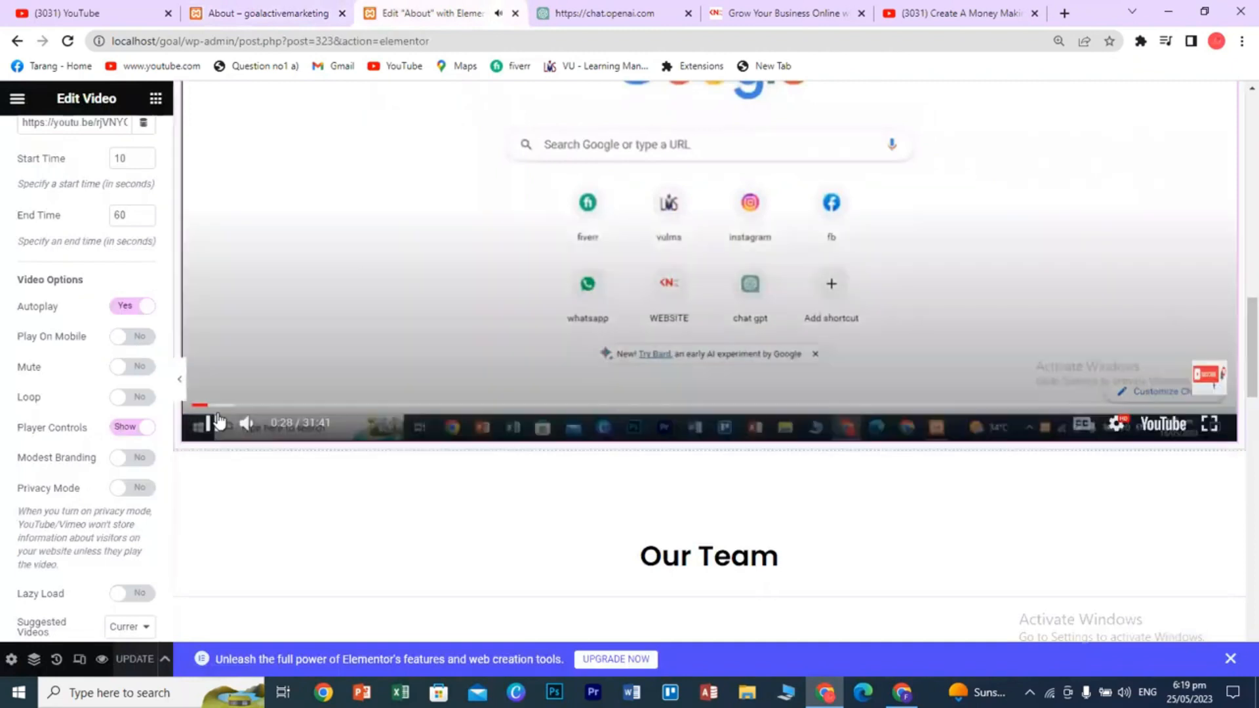
left_click(219, 421)
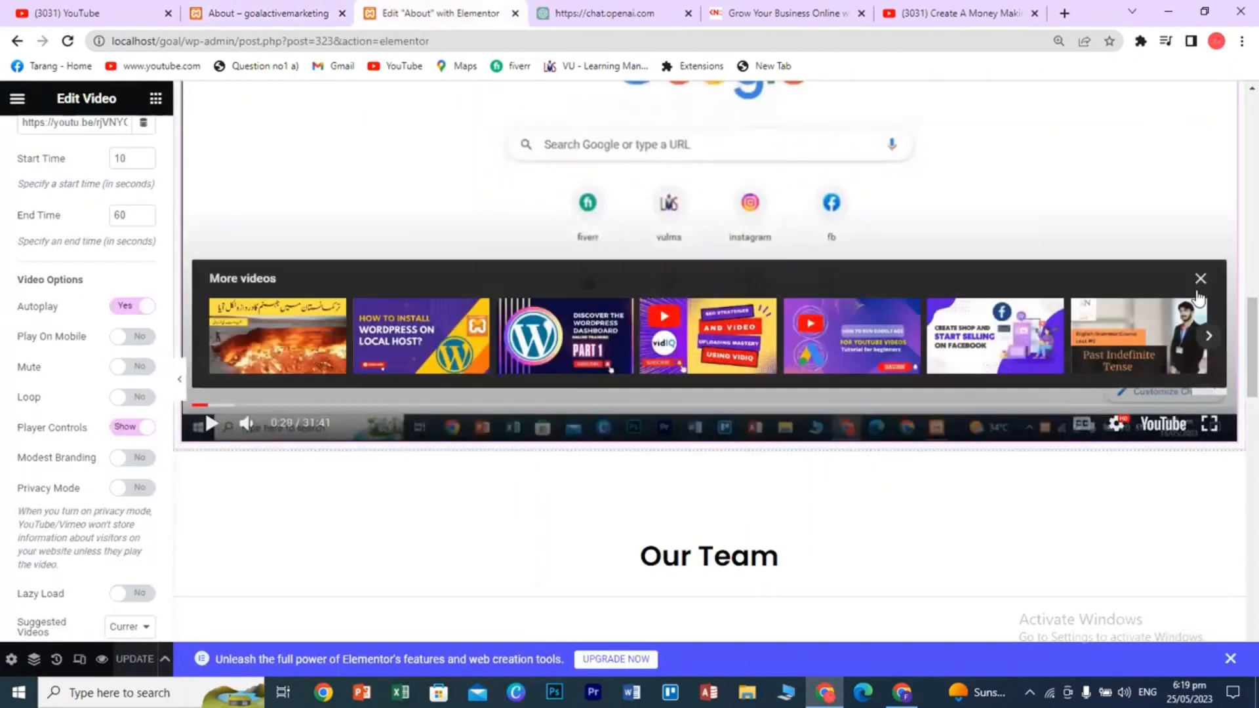
left_click(1200, 283)
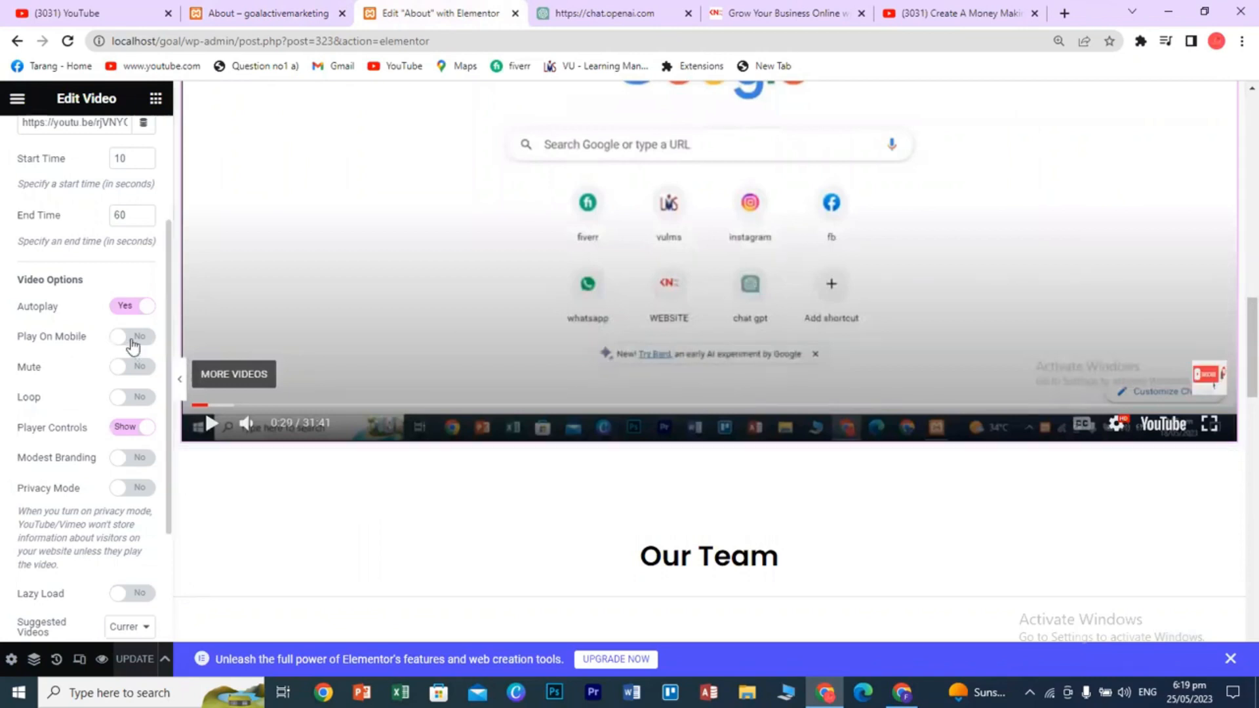
- Turn on Mute for the video, leaving Play On Mobile set to No
left_click(133, 338)
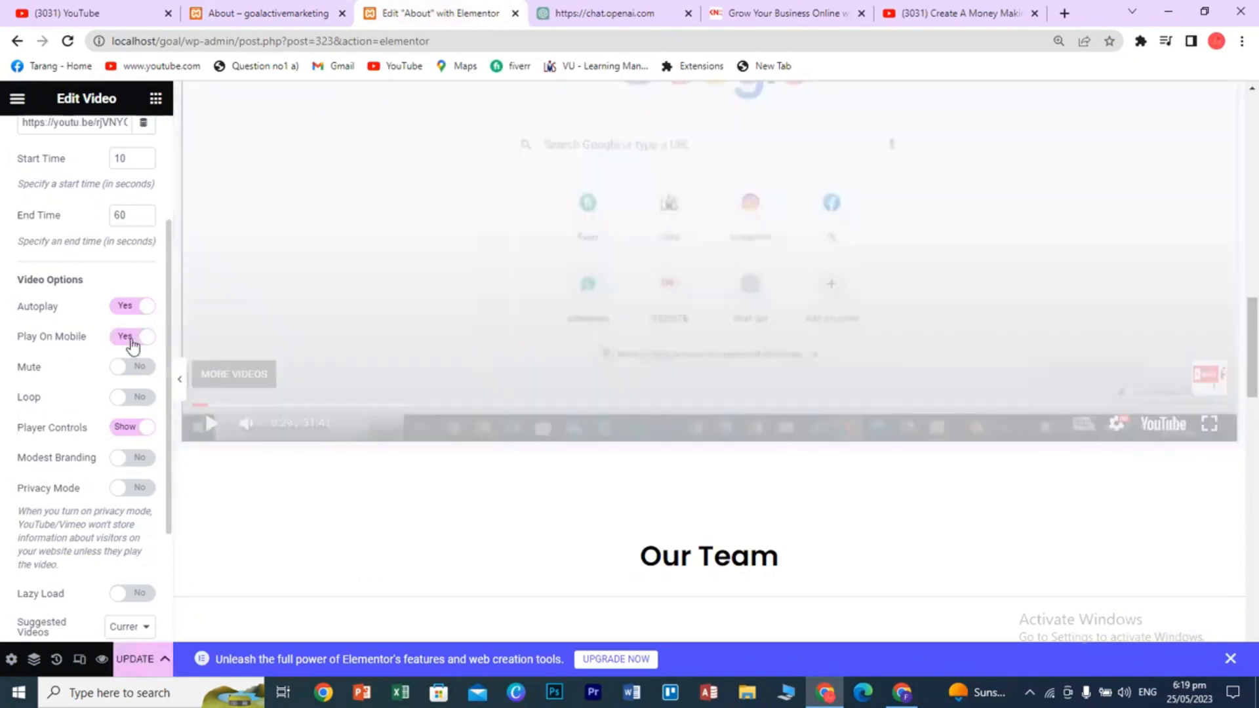
left_click(133, 338)
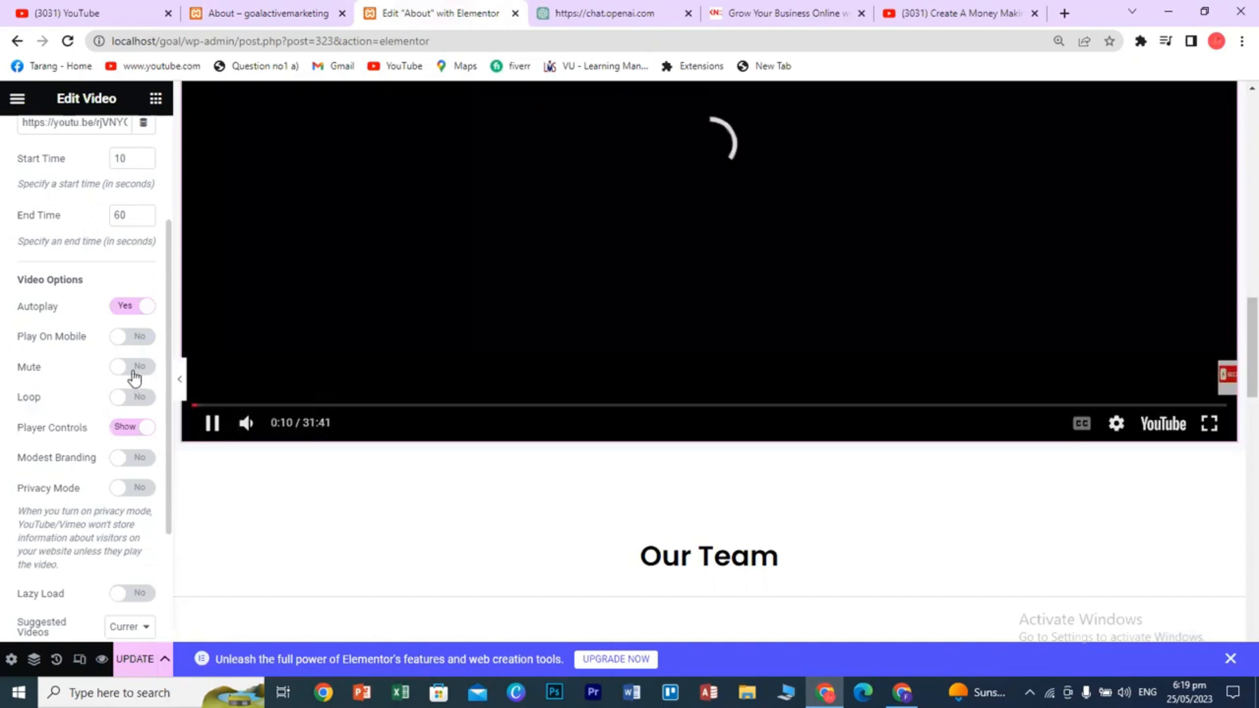
left_click(133, 371)
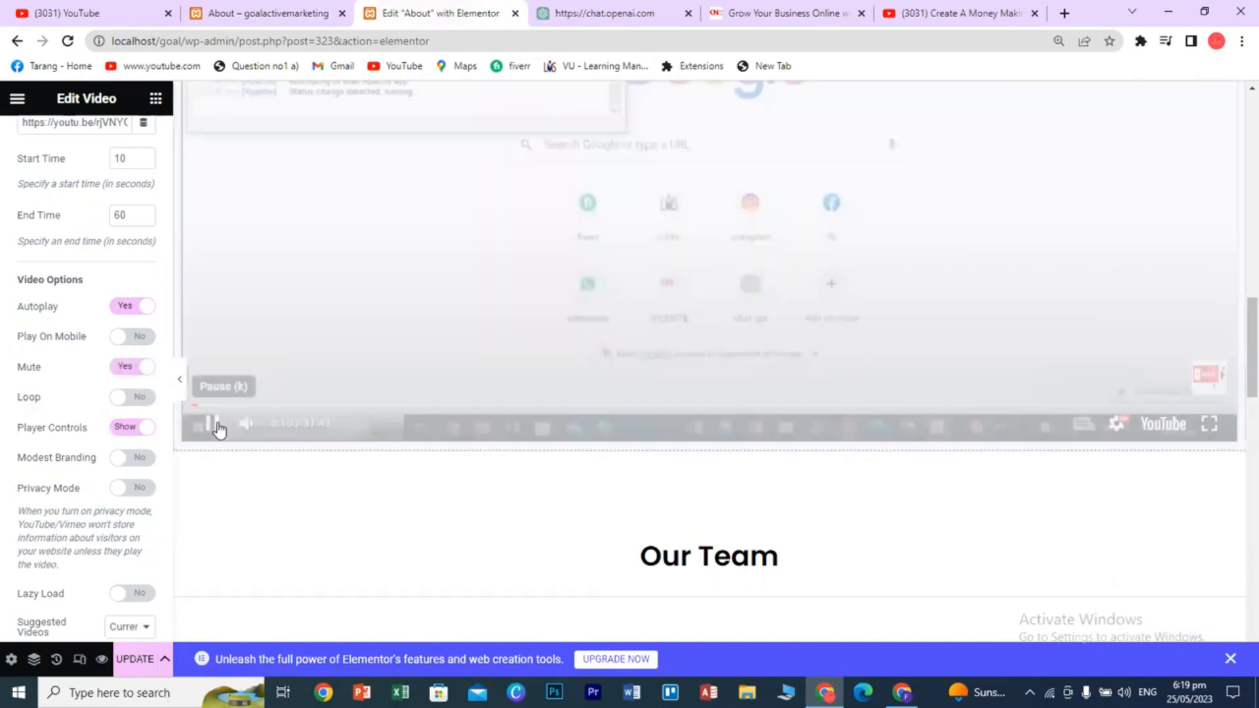
left_click(218, 426)
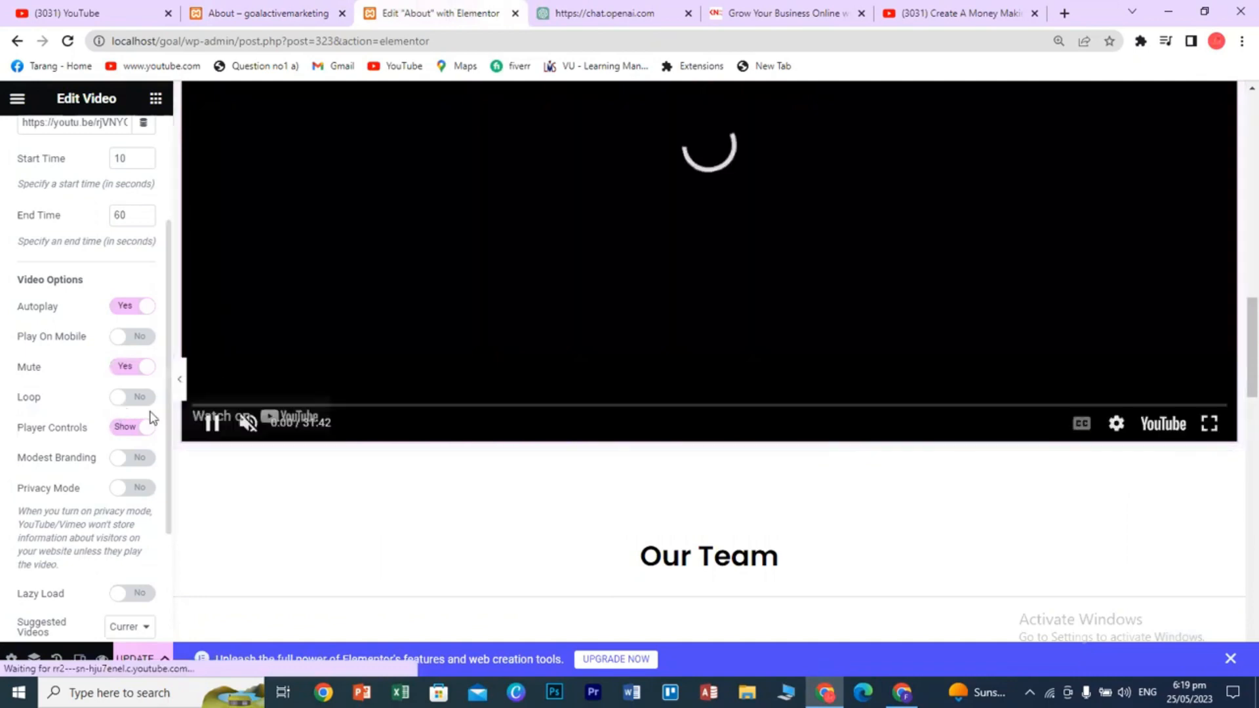
left_click(213, 425)
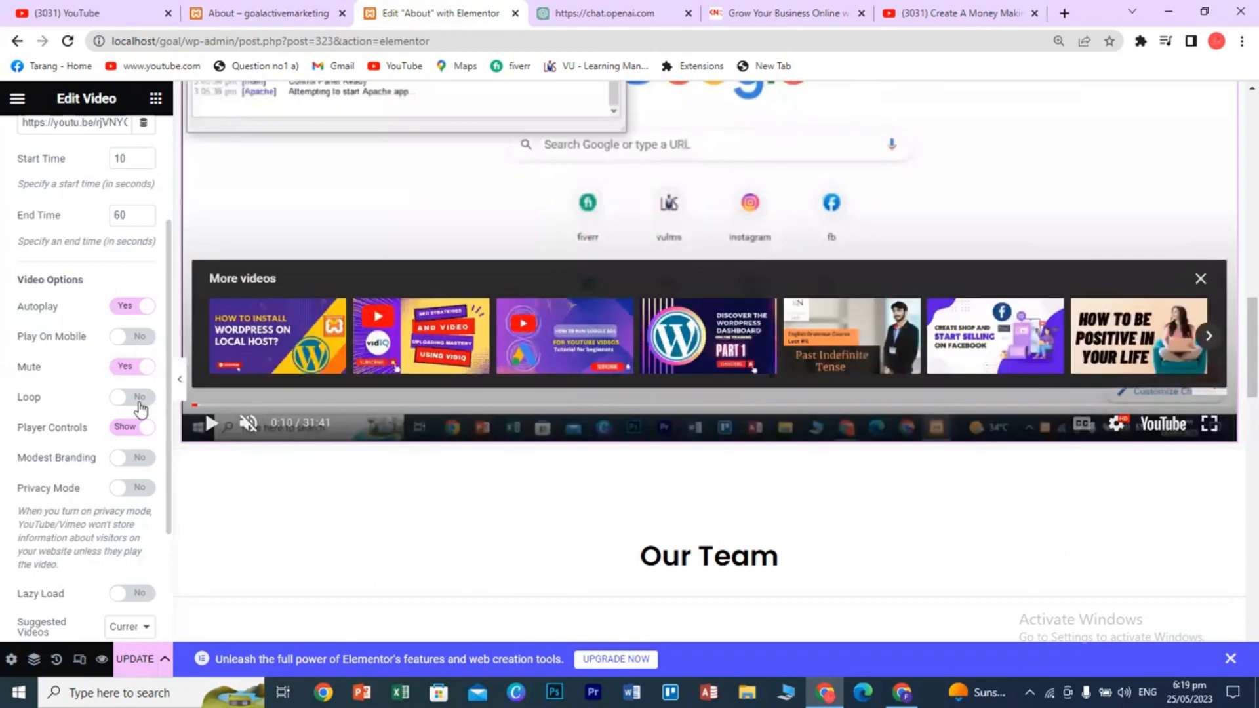
- Turn on Loop and check the published About page
left_click(139, 408)
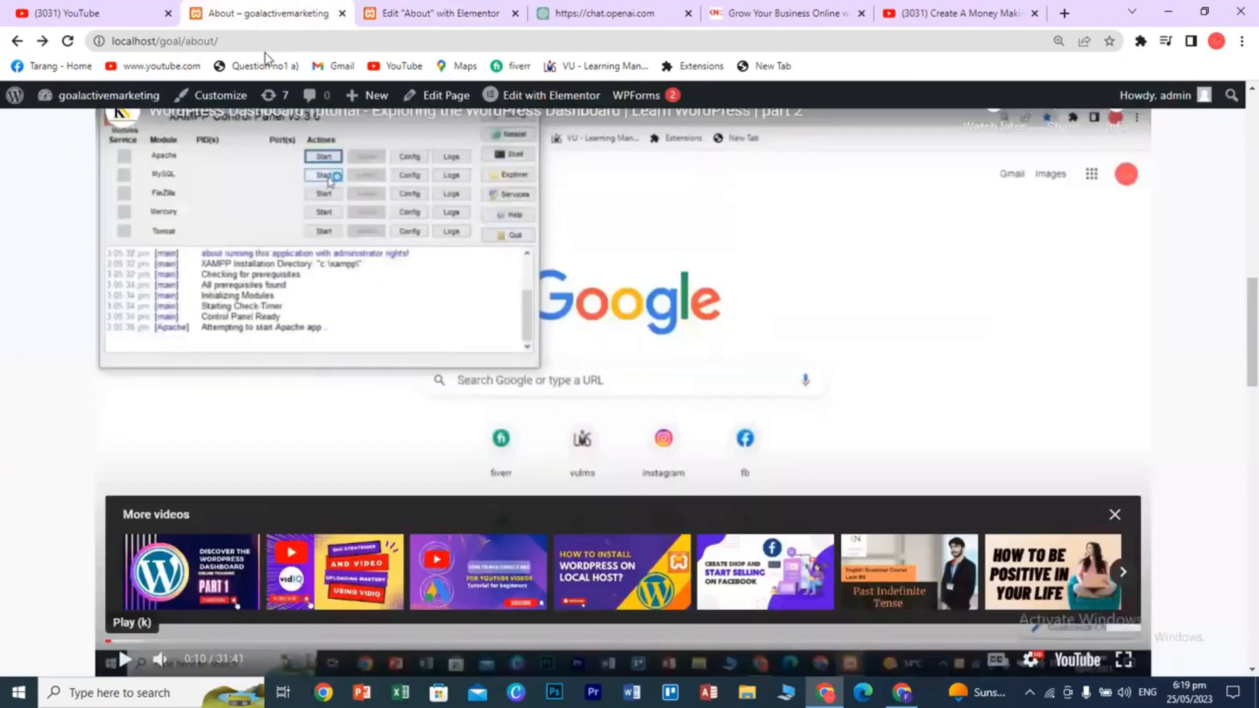
left_click(276, 10)
left_click(472, 9)
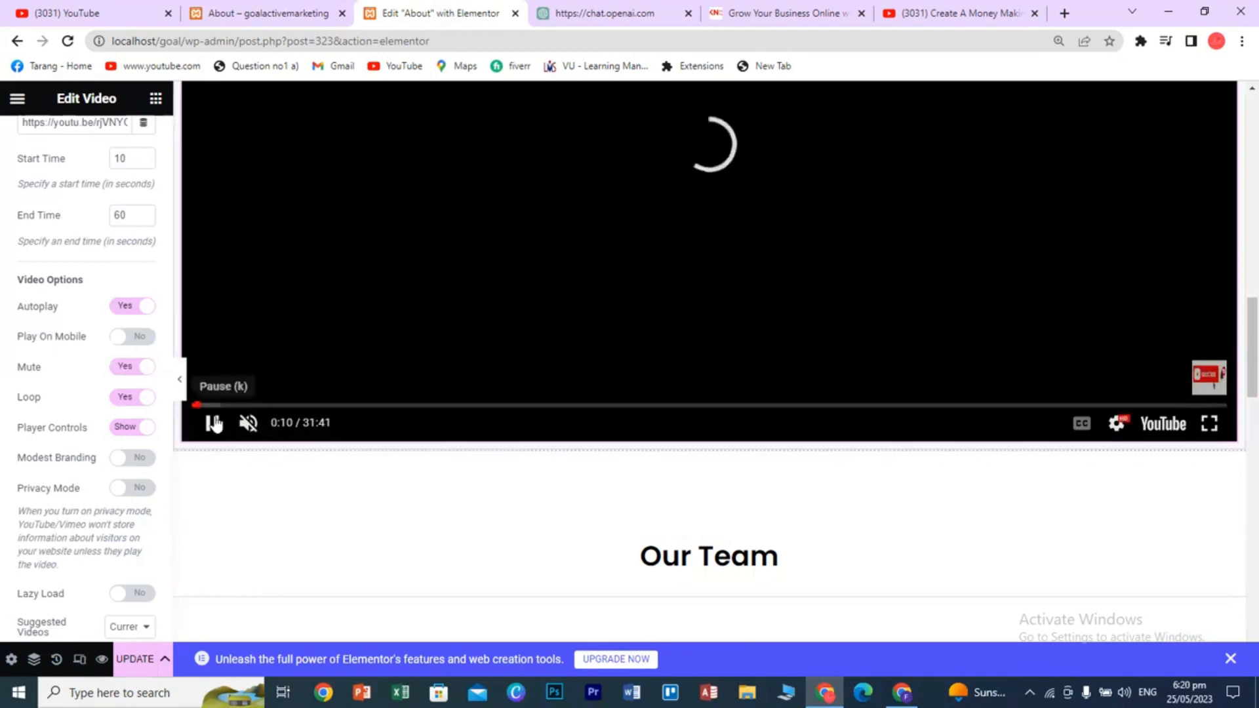
left_click(320, 359)
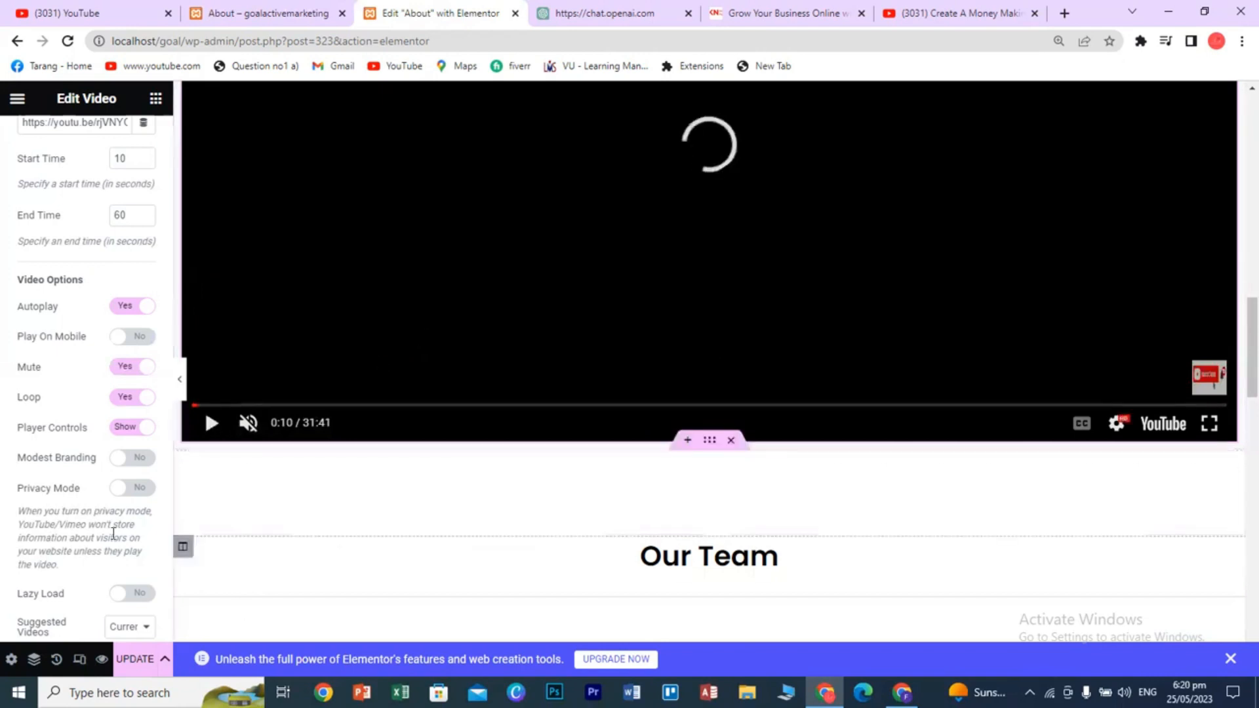
- Try Modest Branding on the video, then set it back to No
scroll(102, 535, "down", 1)
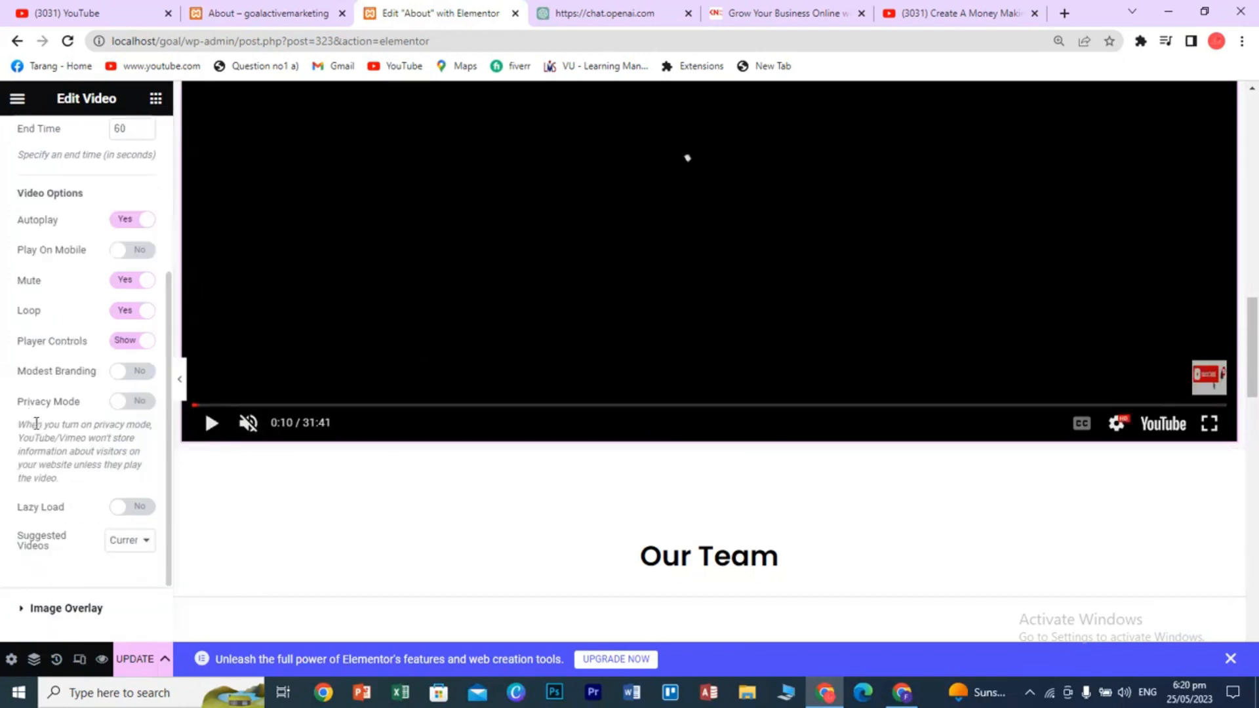
left_click(136, 371)
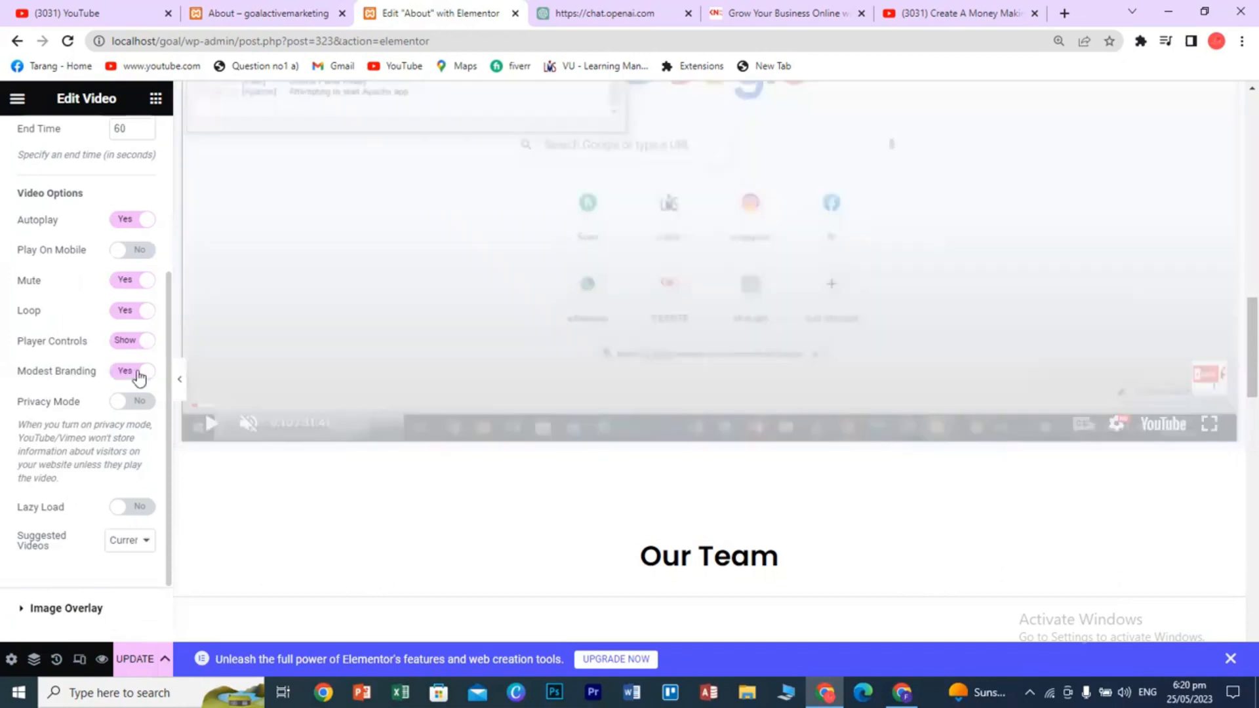
left_click(139, 372)
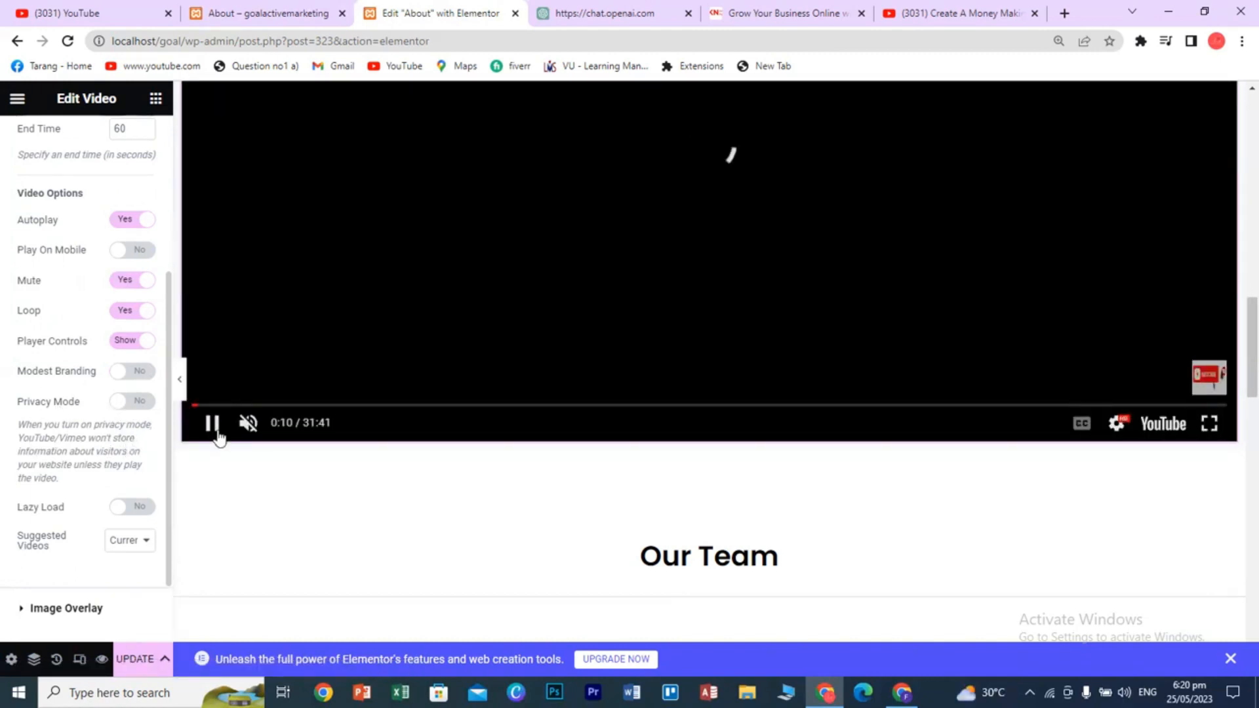
left_click(217, 434)
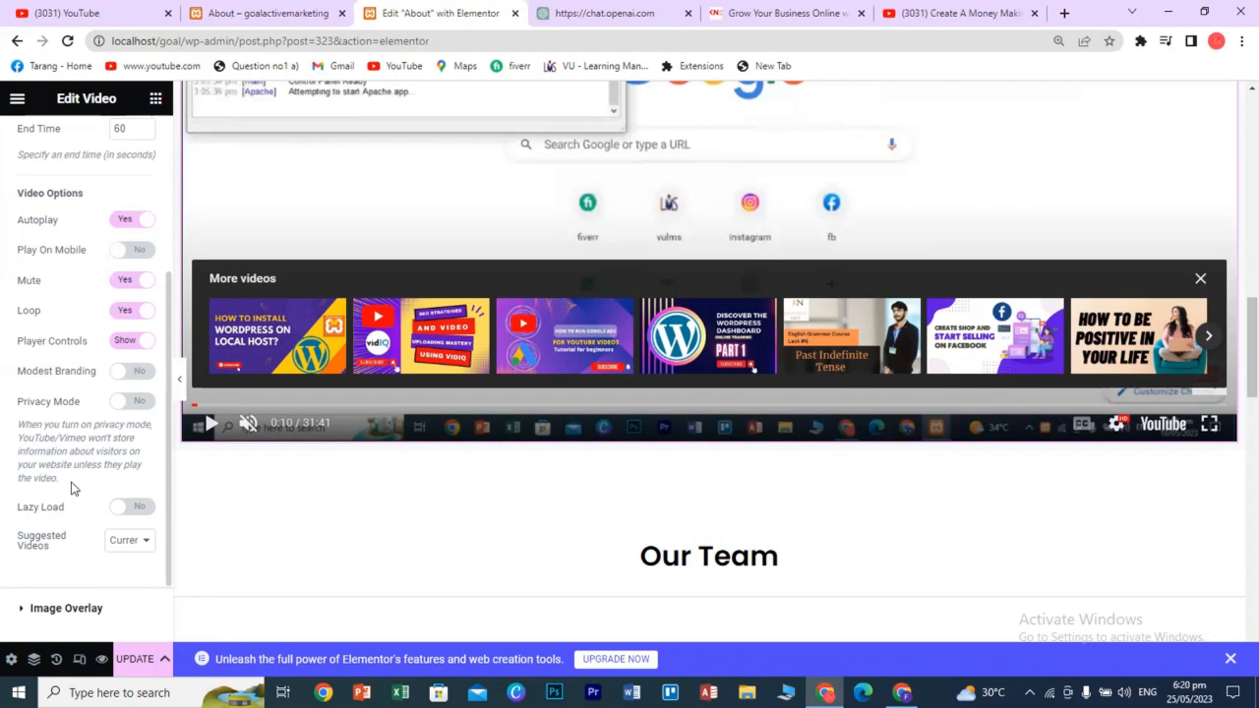
scroll(122, 486, "down", 2)
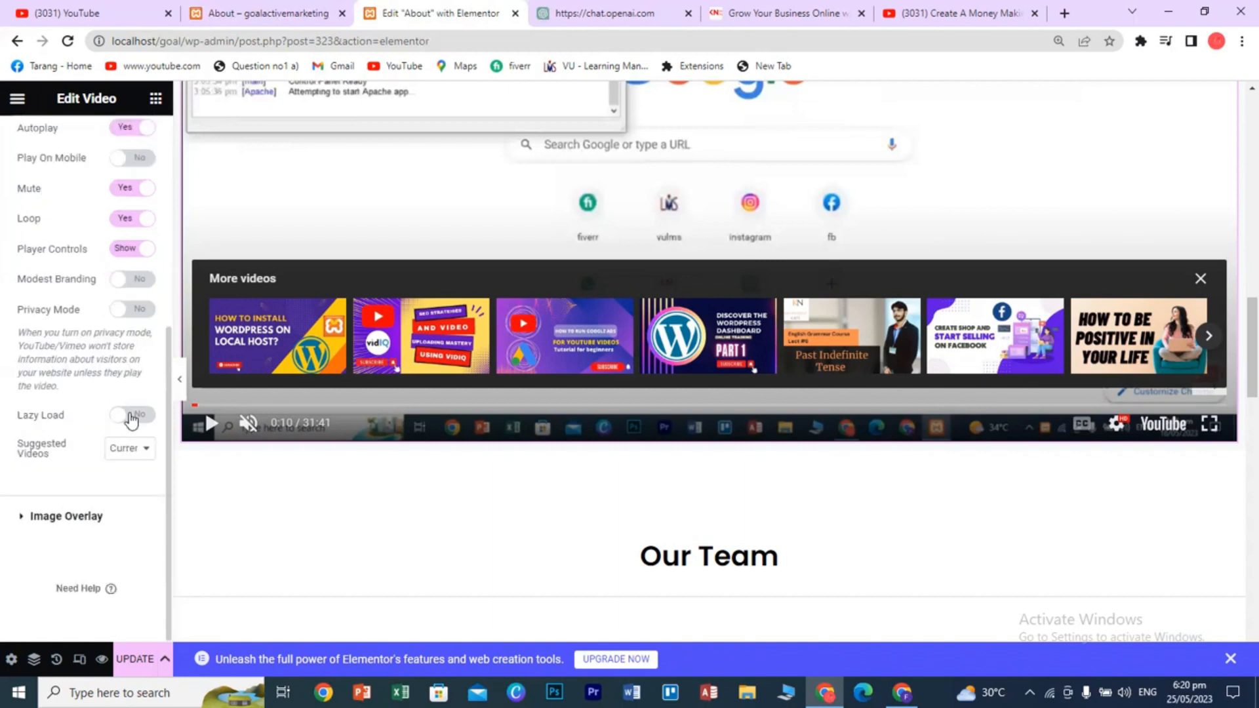
scroll(96, 523, "up", 6)
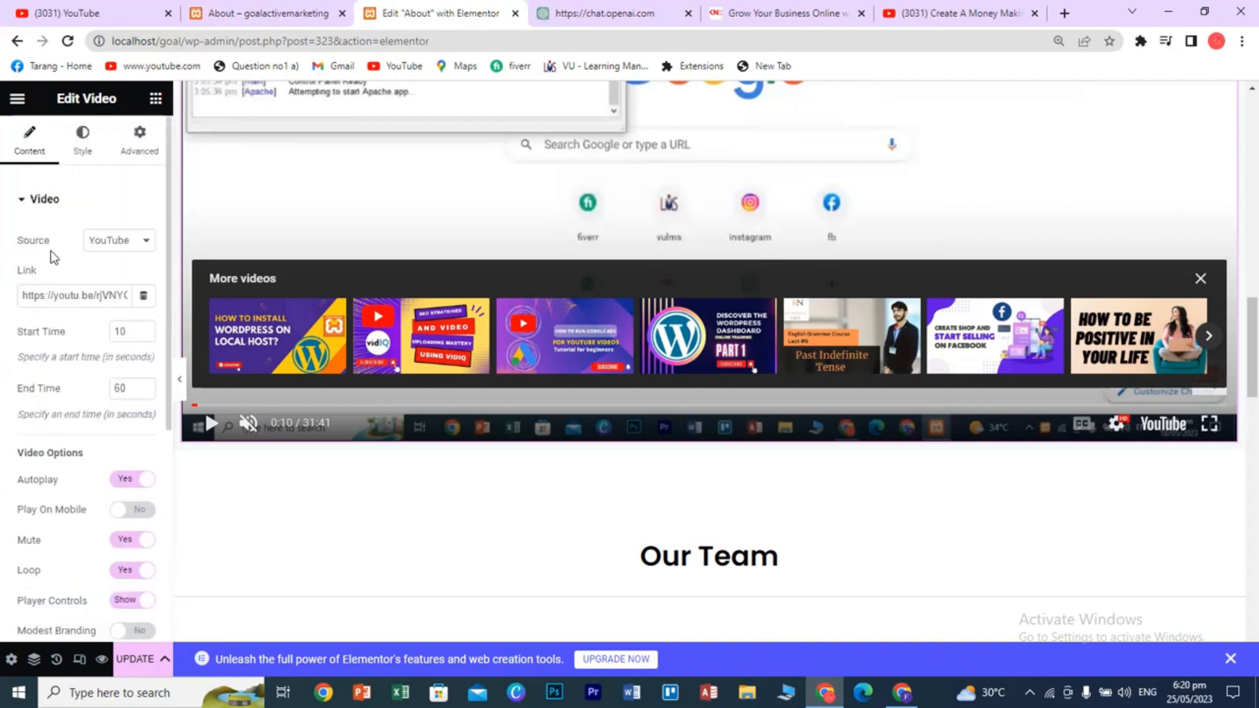
- Try the Self Hosted video source and its External URL option
left_click(119, 249)
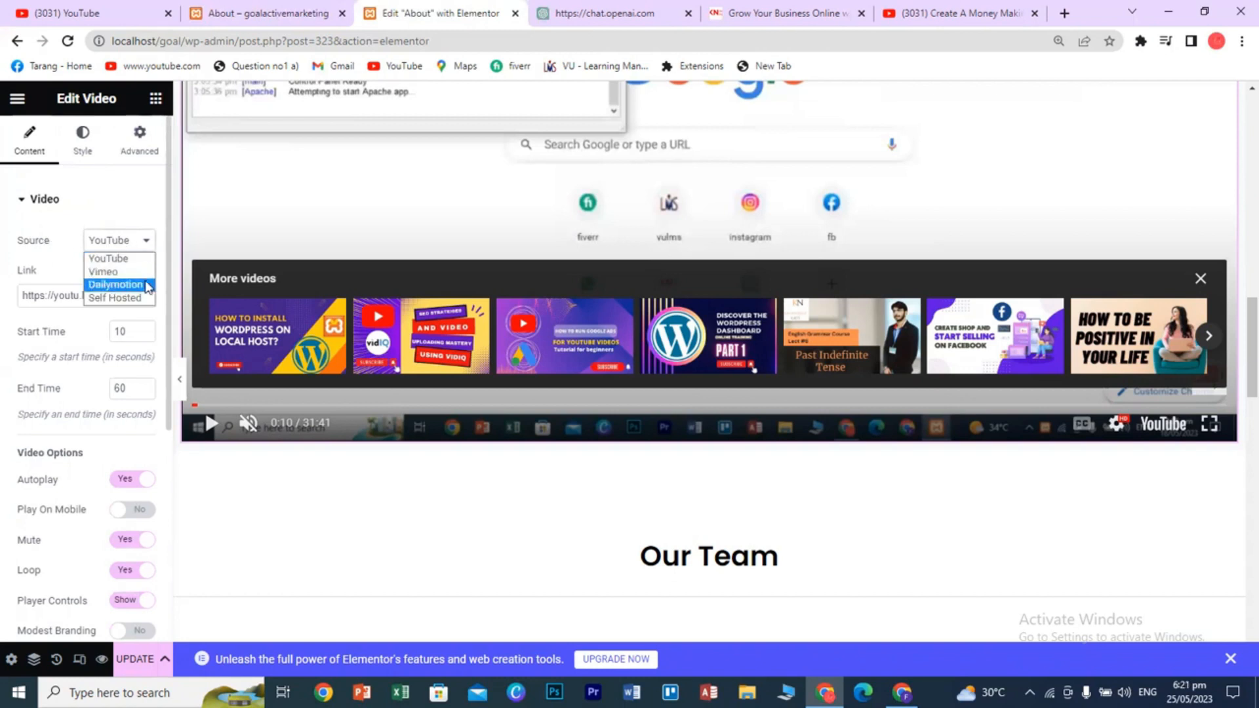
left_click(122, 298)
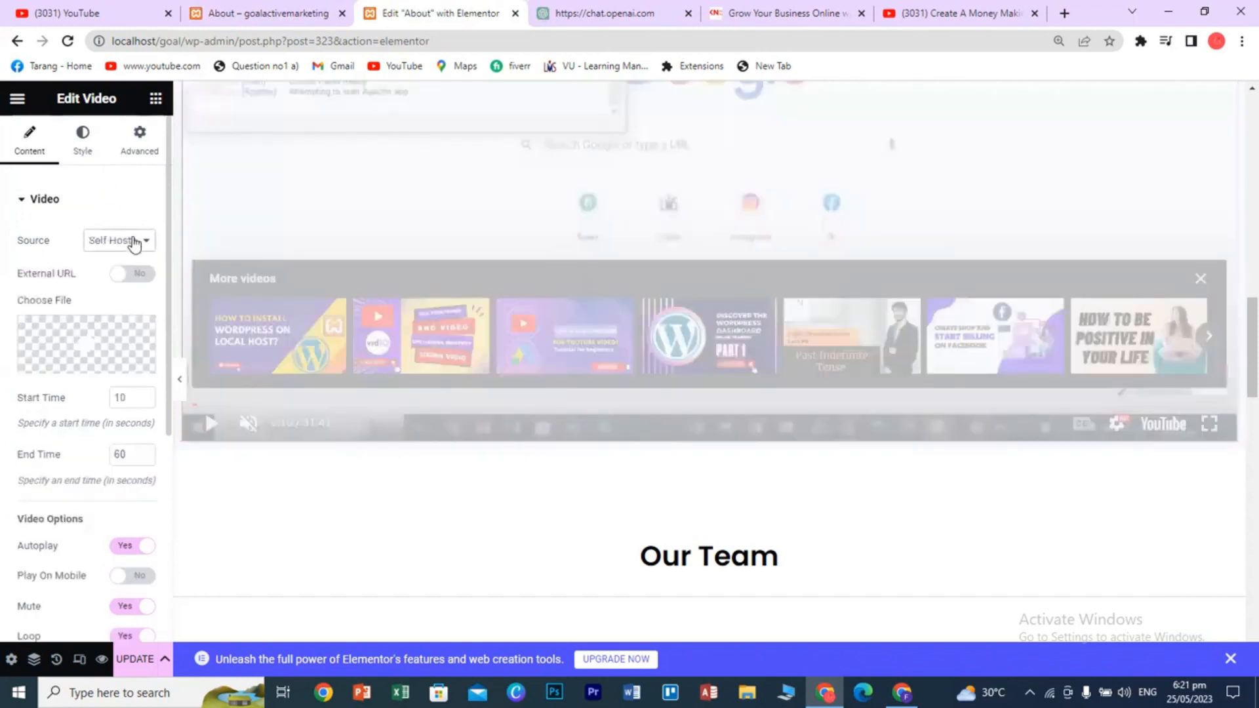
left_click(128, 274)
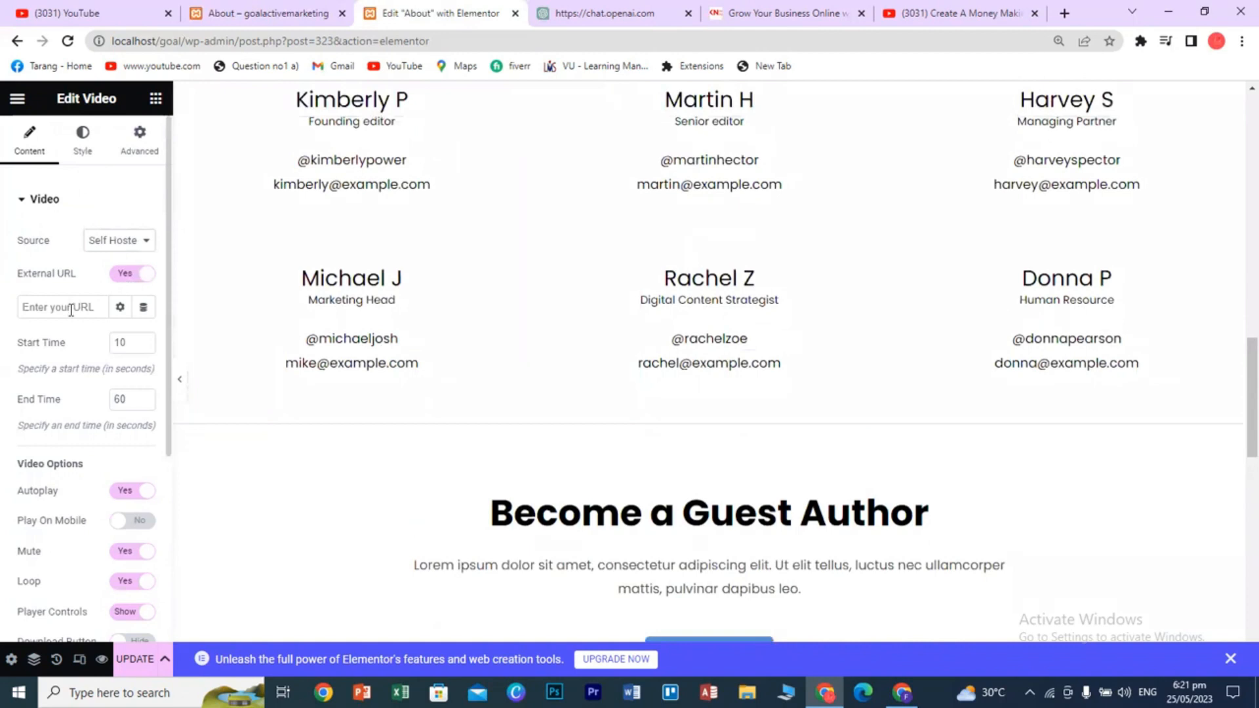
left_click(132, 274)
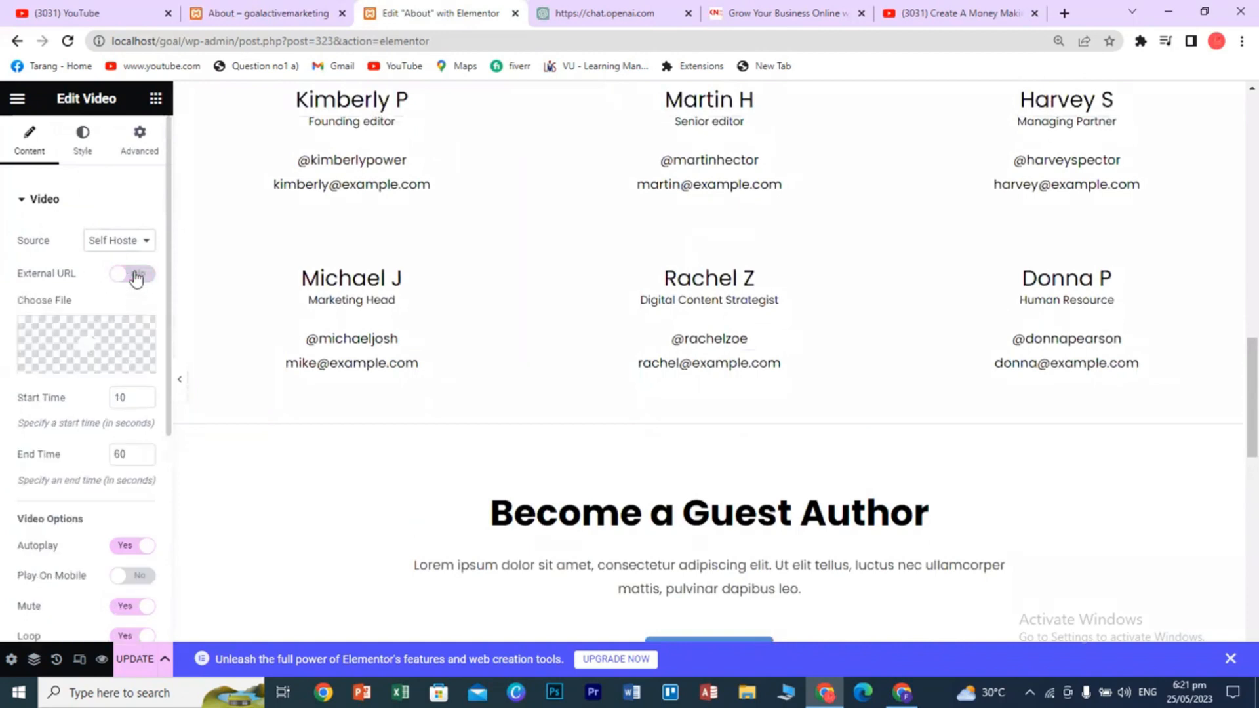
mouse_move(101, 343)
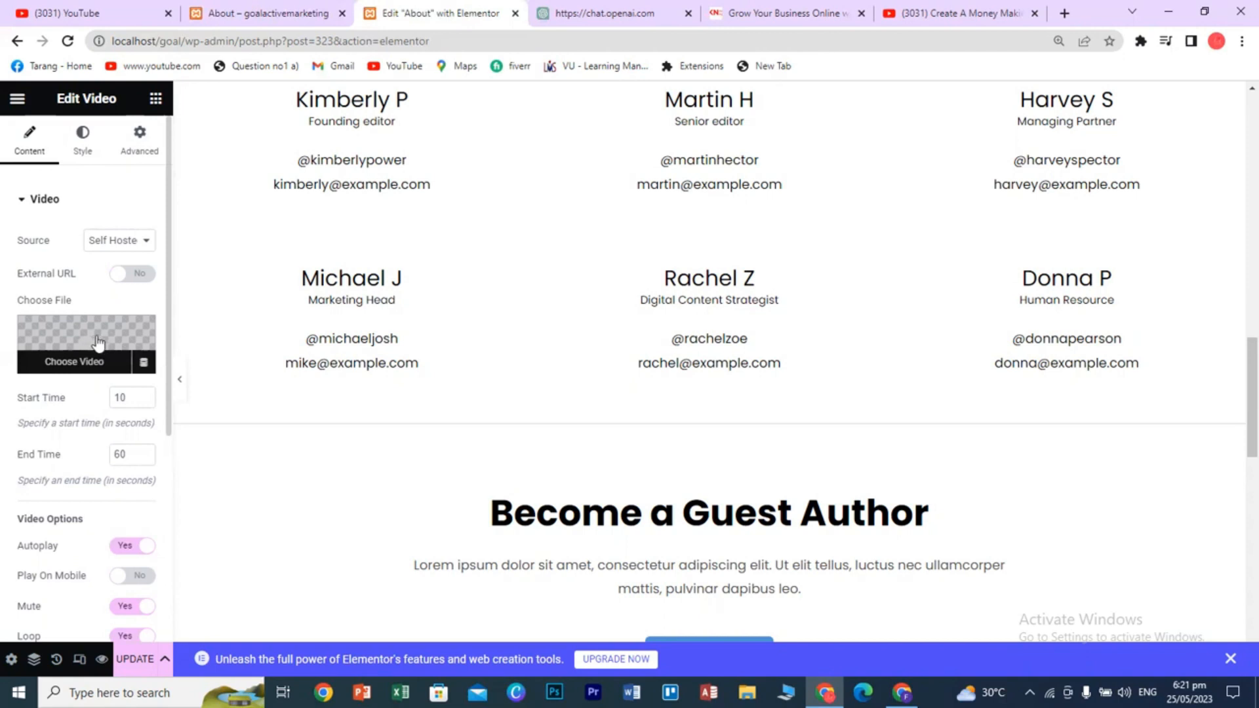
scroll(89, 330, "down", 5)
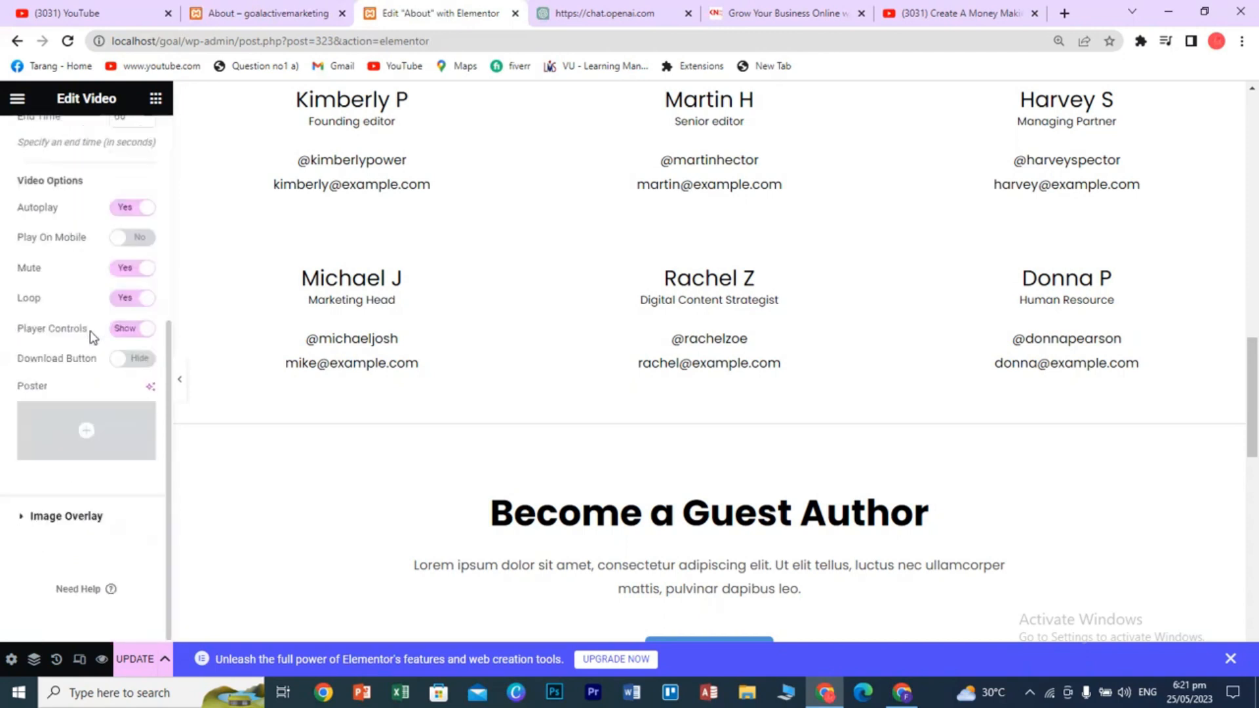
scroll(121, 376, "up", 5)
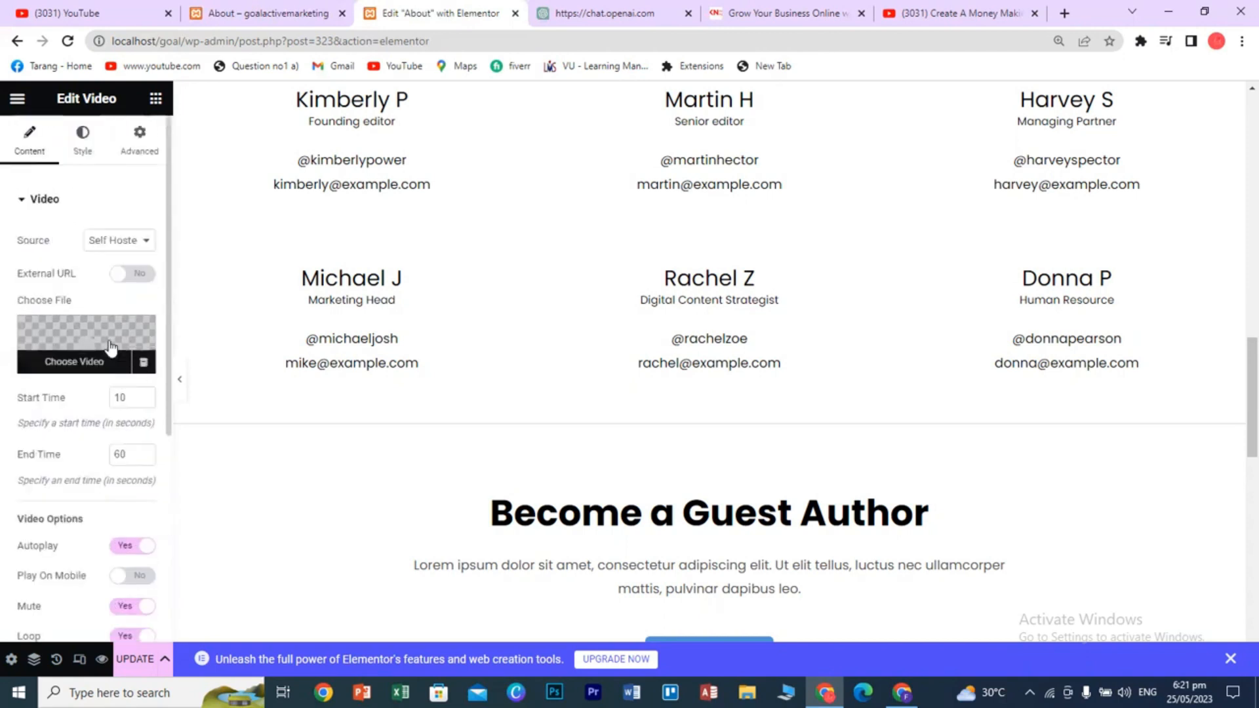
scroll(349, 451, "down", 5)
scroll(349, 451, "up", 4)
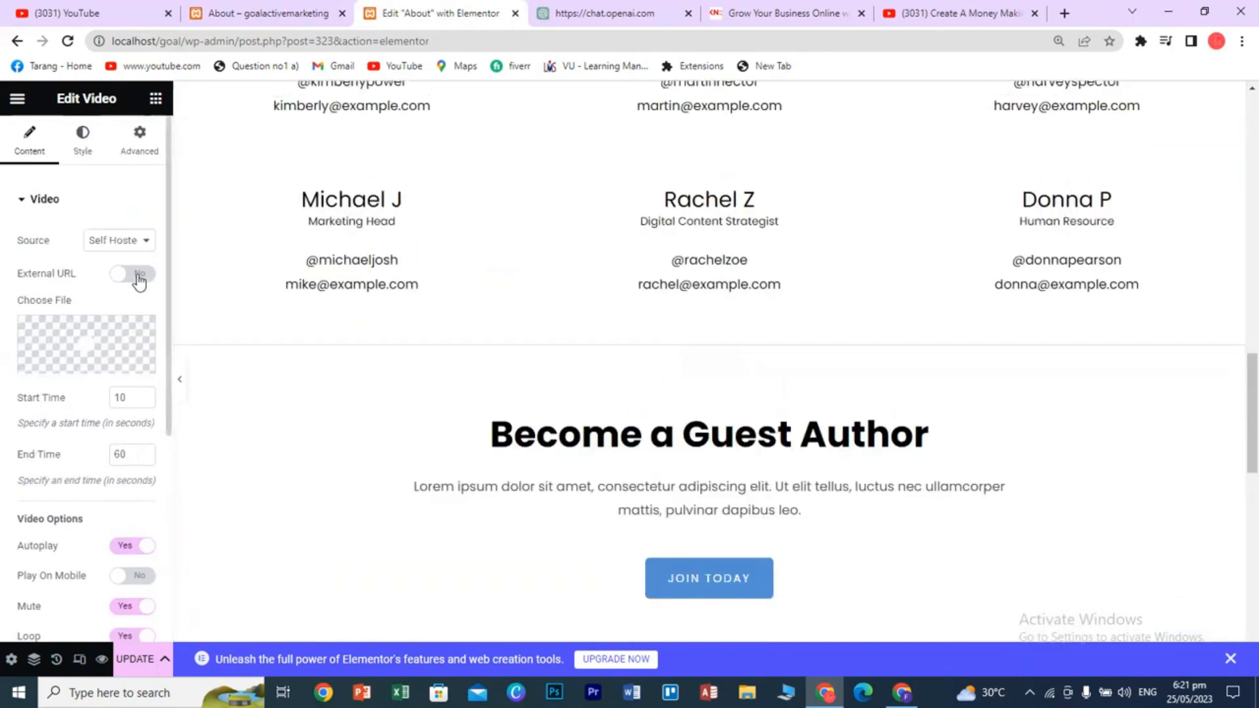
- Switch the video source back to YouTube and check the full link text
left_click(131, 244)
left_click(128, 254)
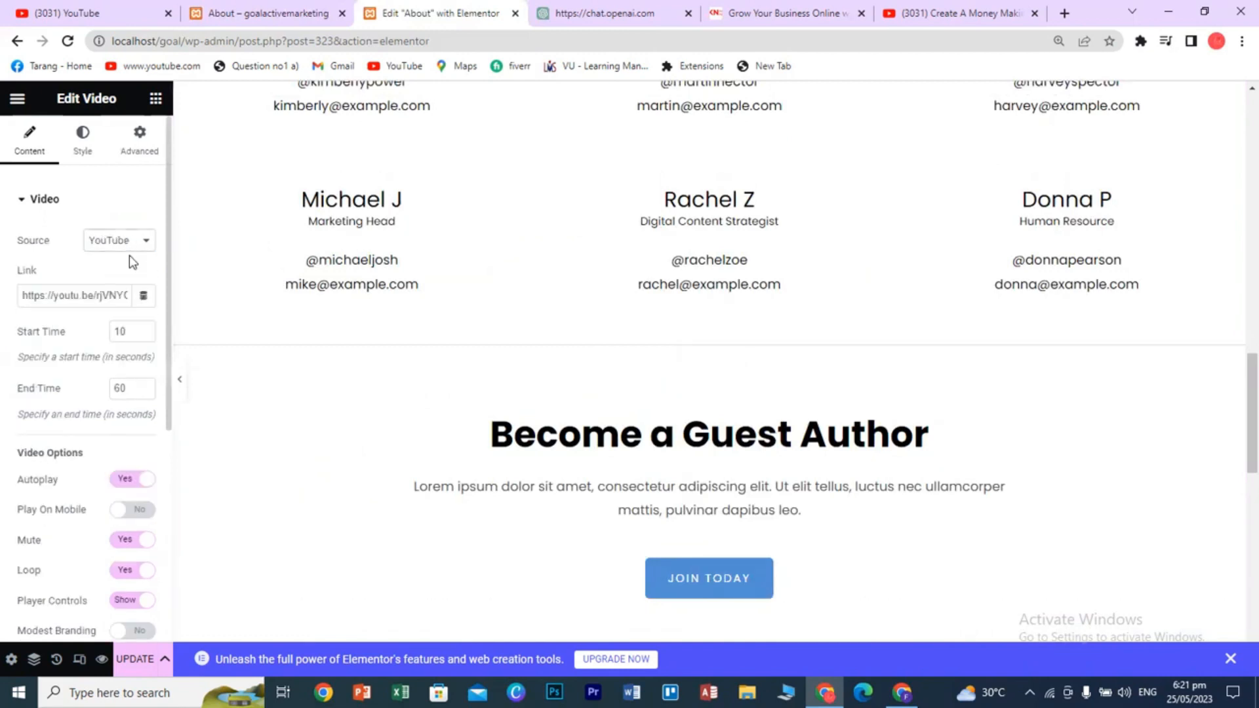
scroll(96, 508, "down", 1)
scroll(97, 518, "down", 3)
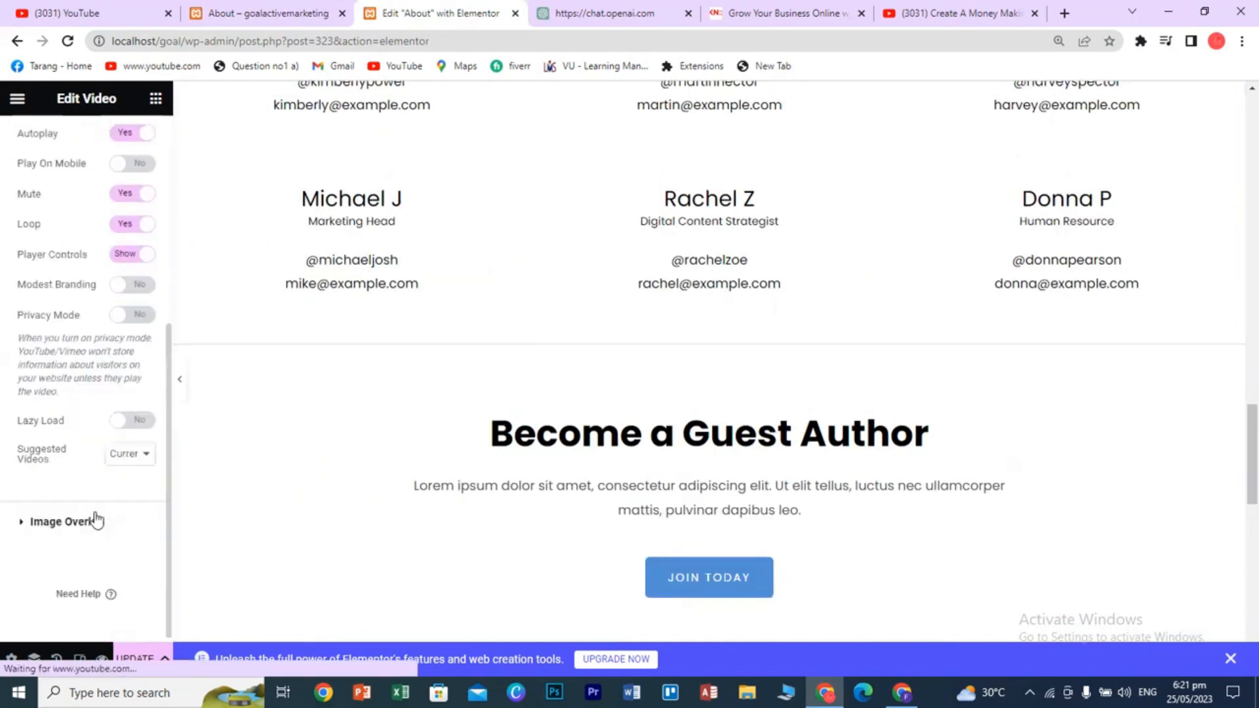
scroll(97, 520, "down", 5)
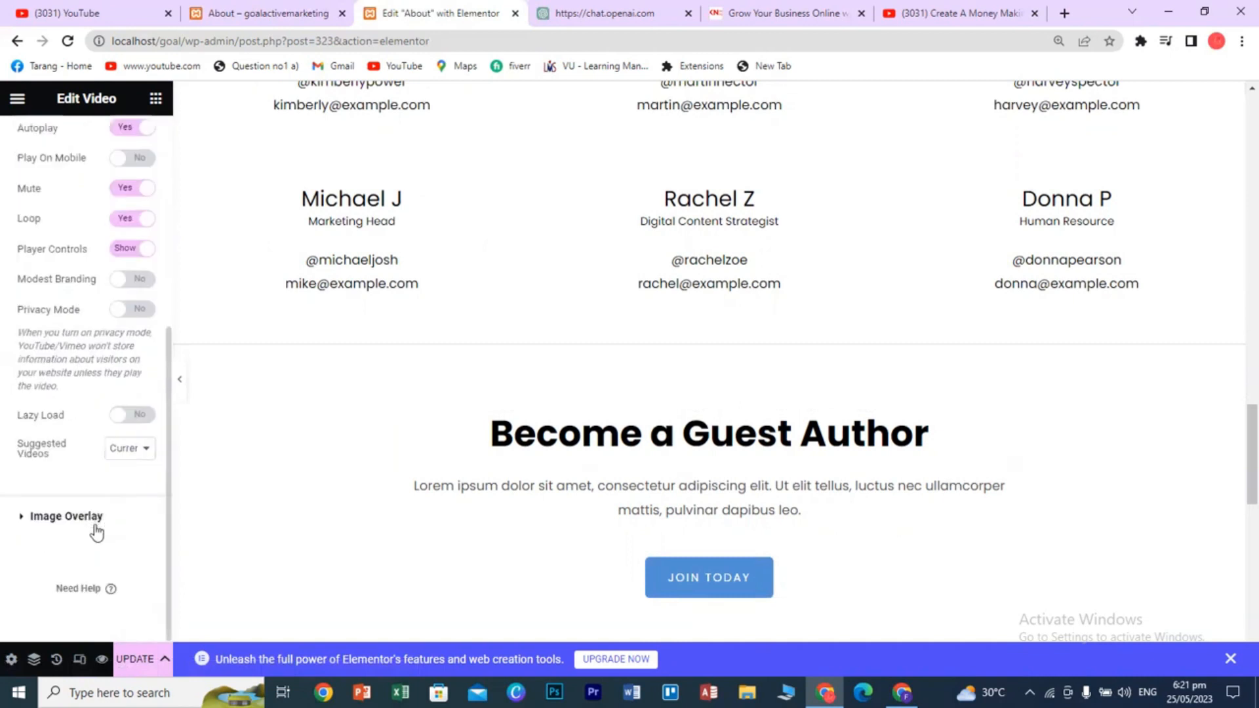
scroll(428, 502, "down", 5)
scroll(428, 502, "up", 4)
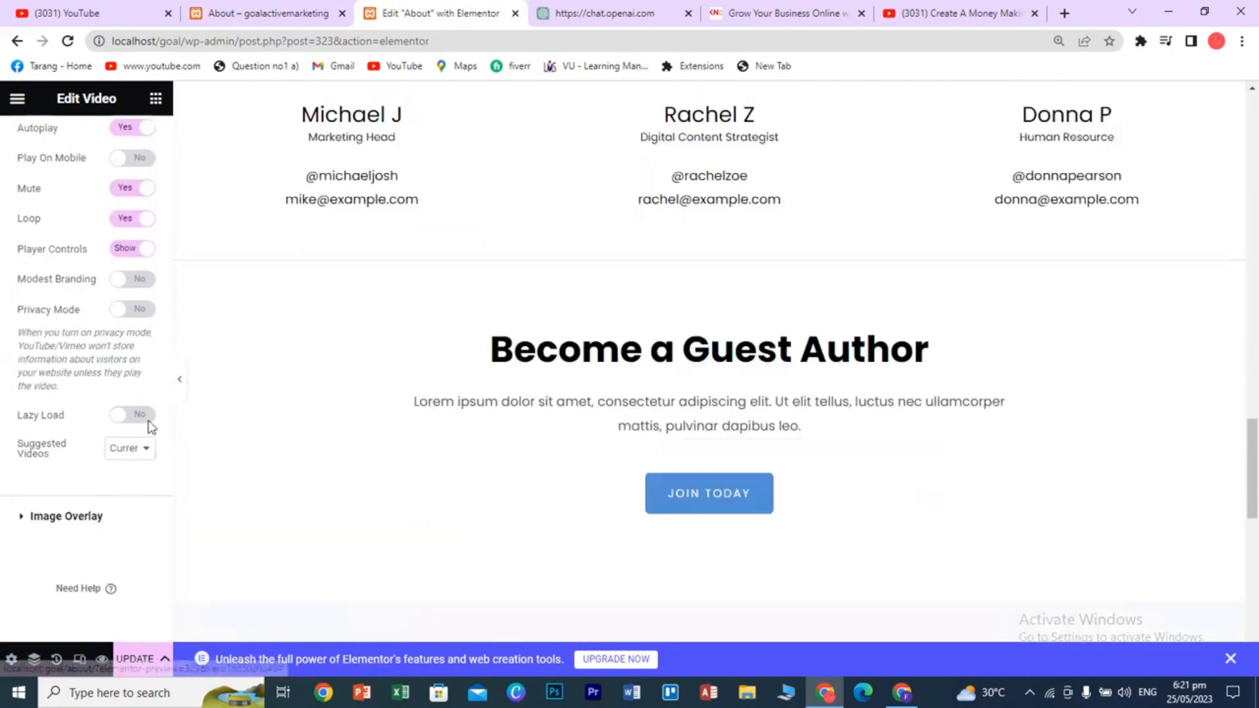
scroll(28, 351, "up", 5)
left_click_drag(55, 296, 131, 296)
left_click(55, 301)
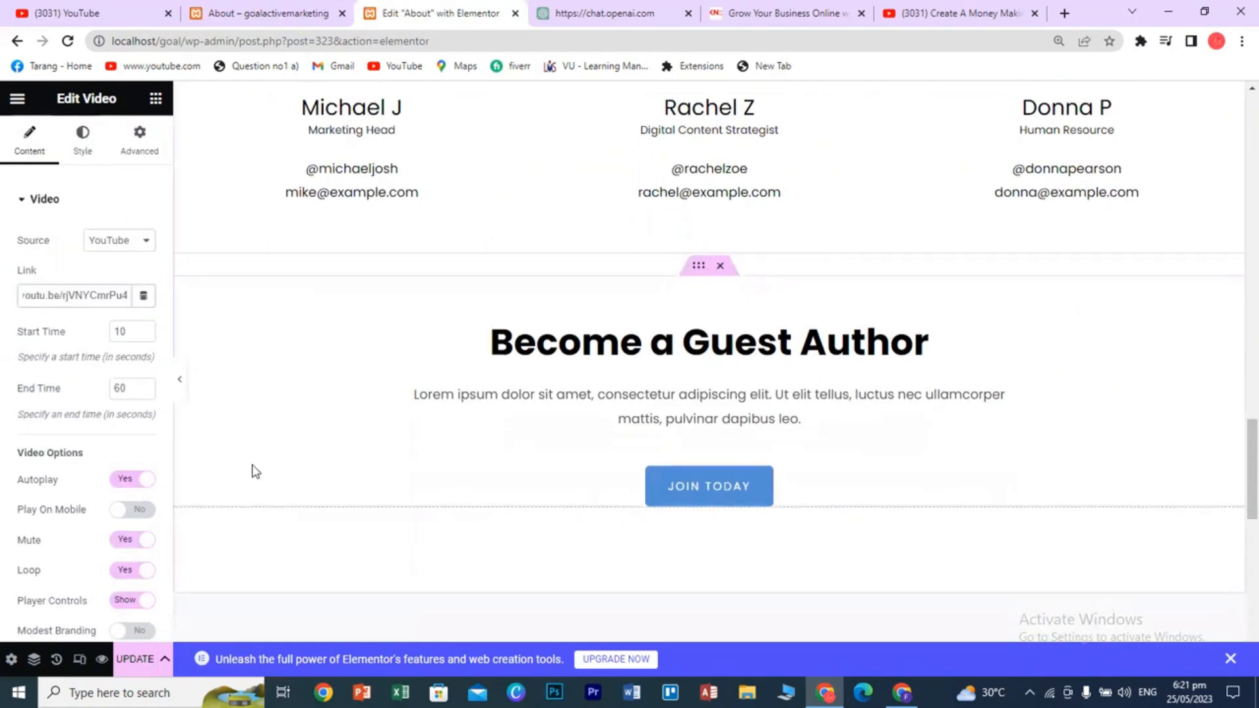
- Pause the preview and expand the Image Overlay settings
scroll(251, 470, "down", 5)
scroll(43, 518, "down", 5)
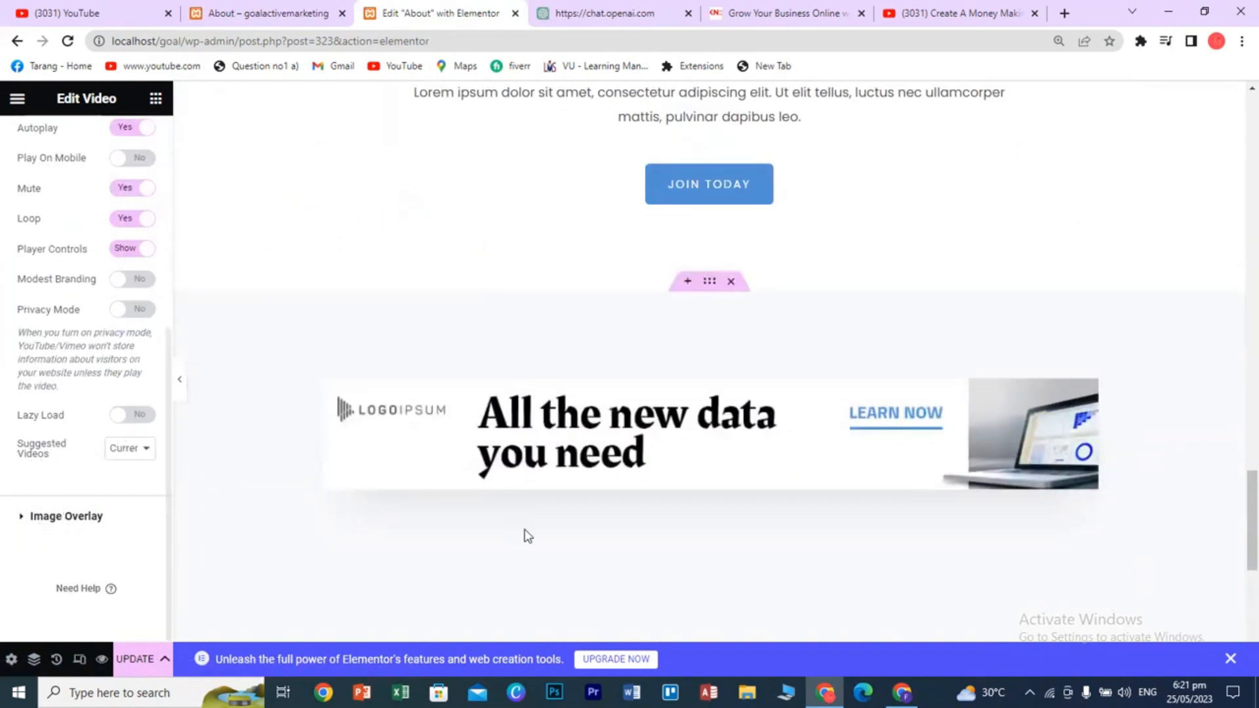
scroll(523, 534, "up", 10)
scroll(528, 535, "up", 4)
scroll(528, 536, "down", 5)
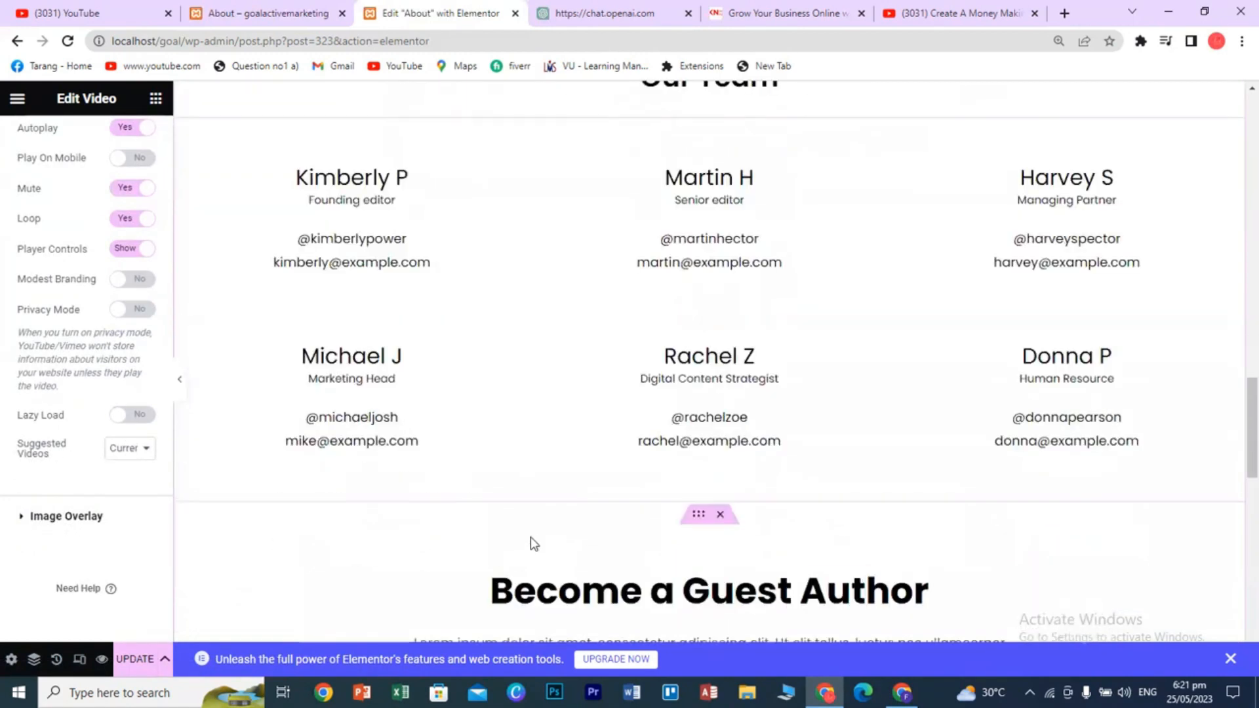
scroll(531, 540, "up", 10)
left_click(210, 575)
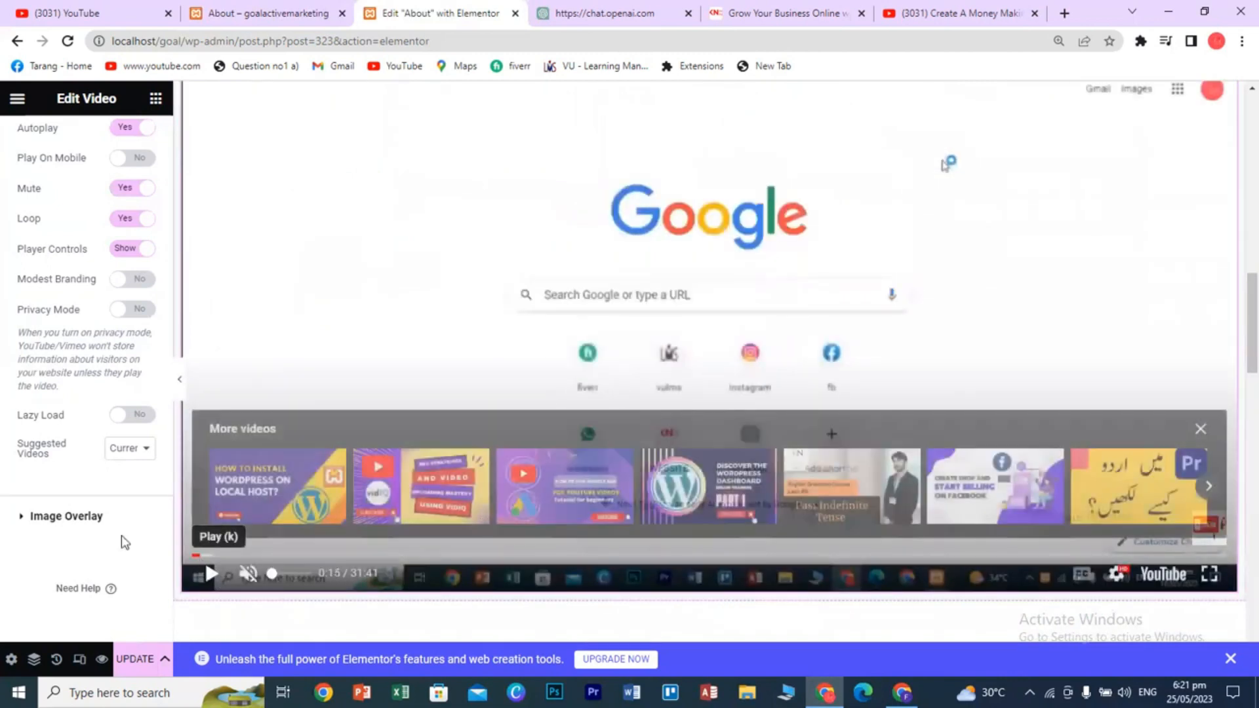
left_click(38, 520)
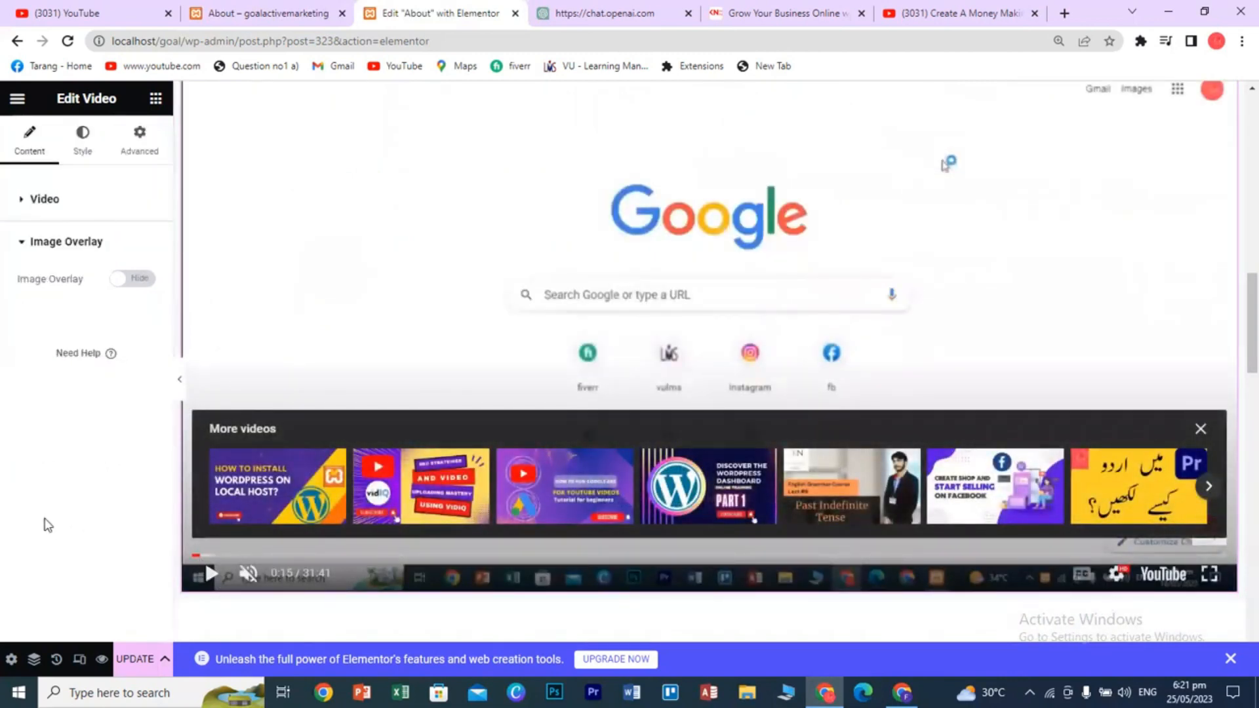
- Switch Image Overlay to Show, browse the YouTube home feed, then return to Elementor
left_click(123, 278)
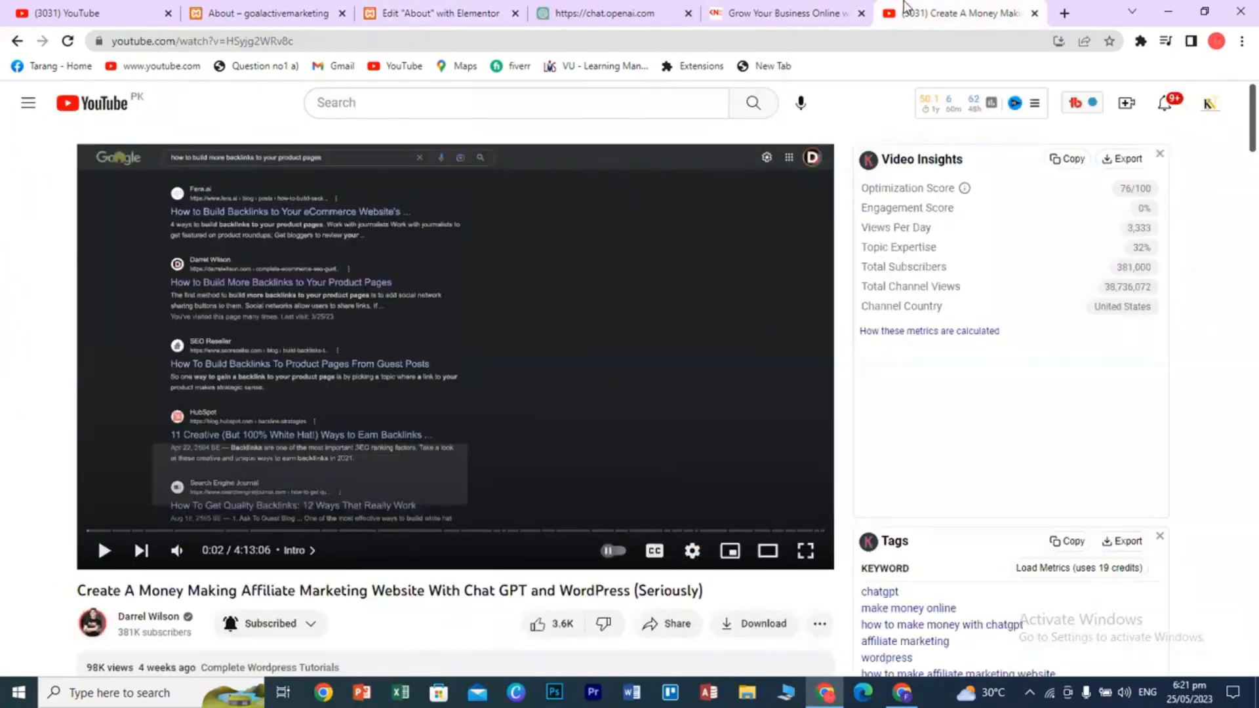
key("ctrl+9")
left_click(75, 116)
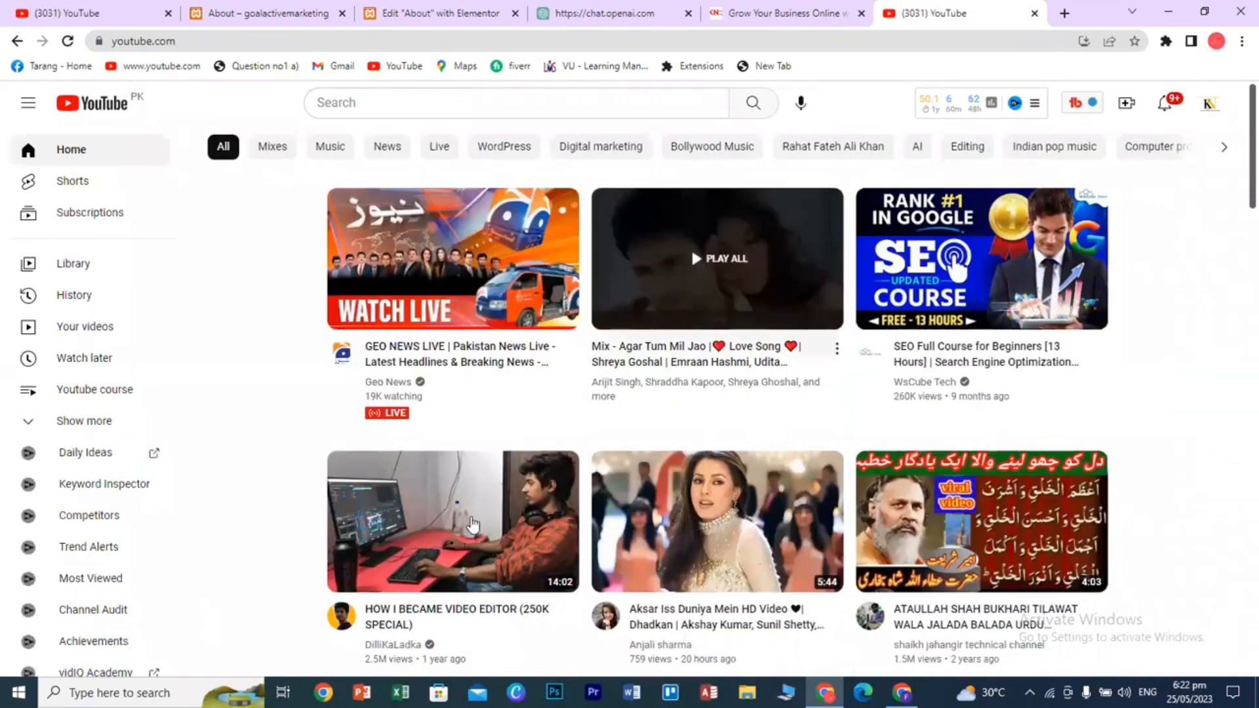
scroll(1177, 525, "down", 3)
scroll(1183, 532, "down", 3)
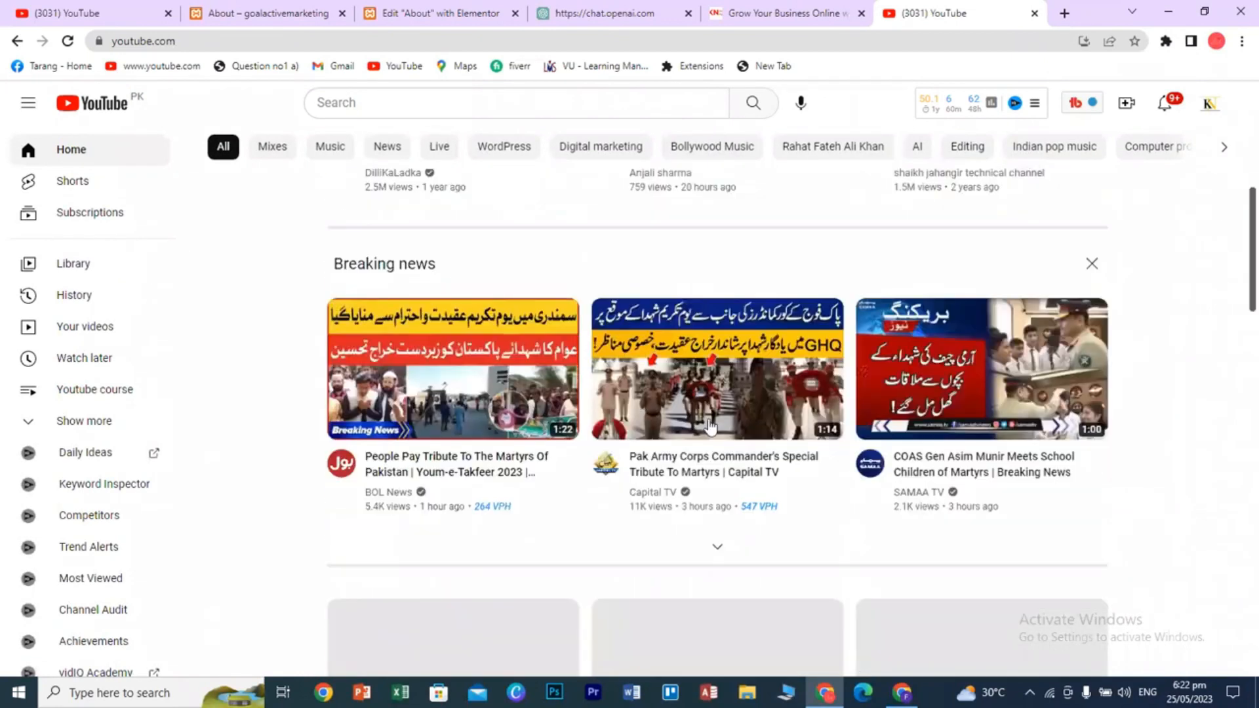
left_click(276, 15)
left_click(425, 14)
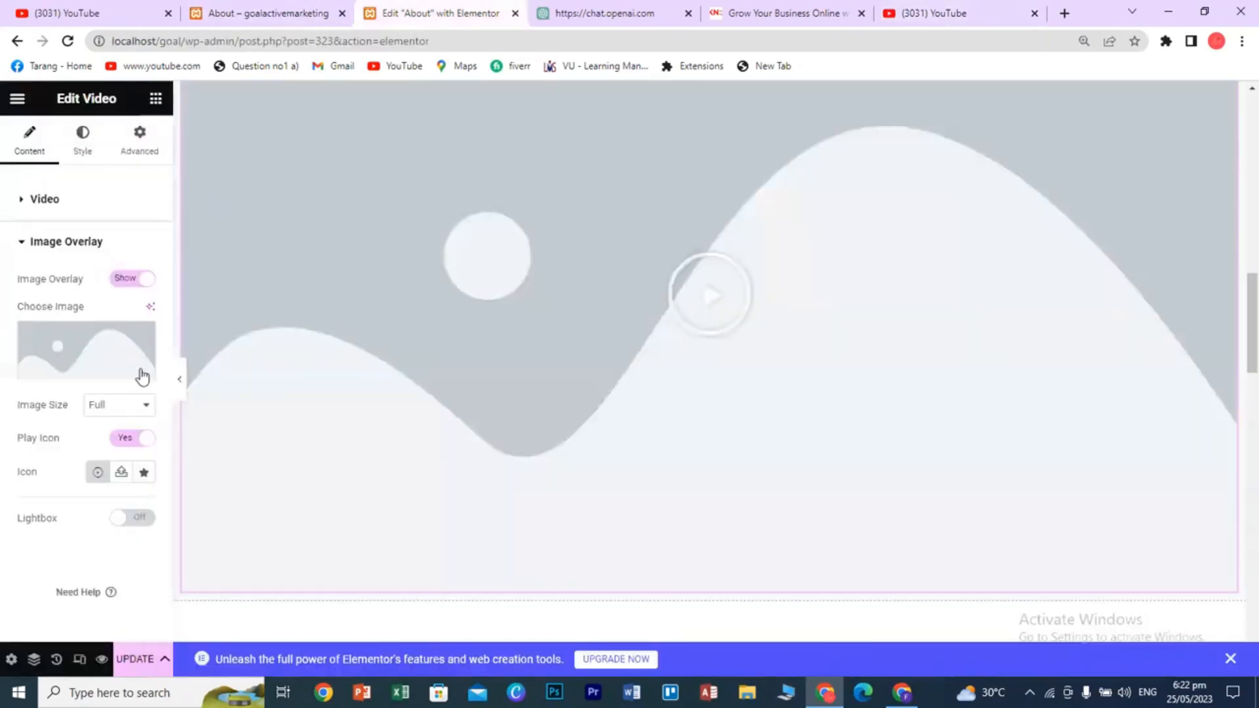
- Set the sunset bridge photo (img2-min.jpg) from the Media Library as the video's overlay image
left_click(78, 357)
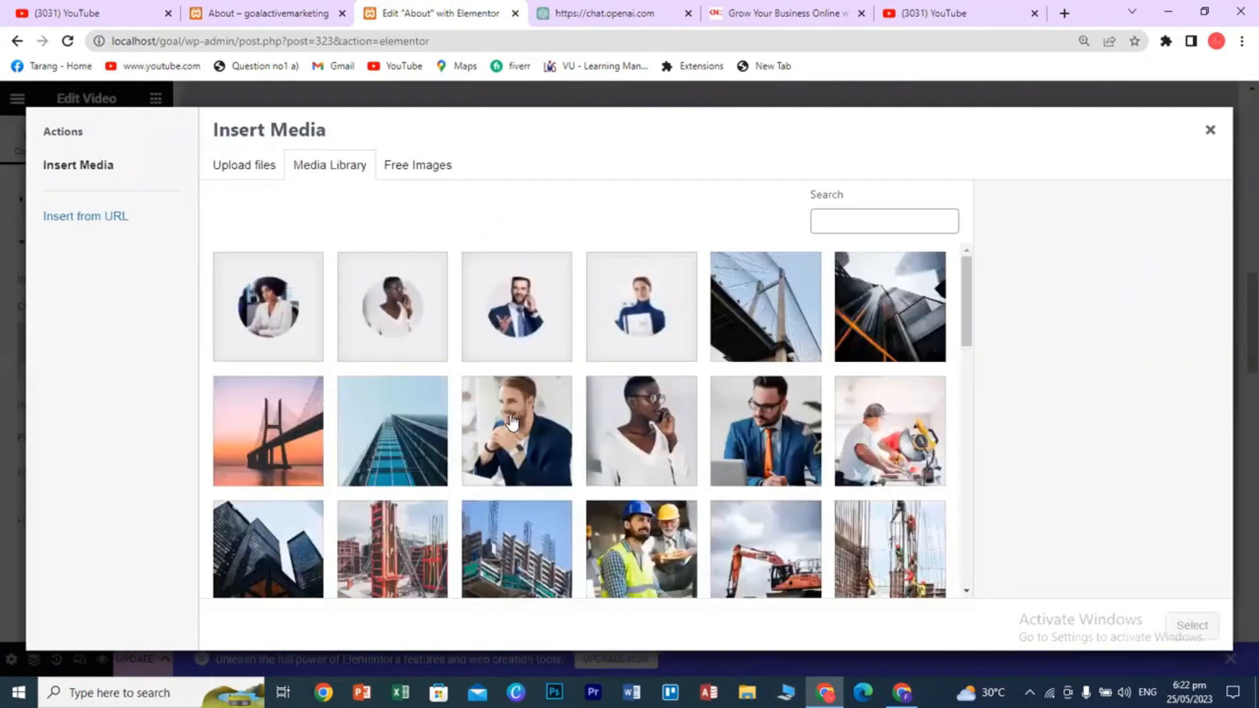
left_click(261, 436)
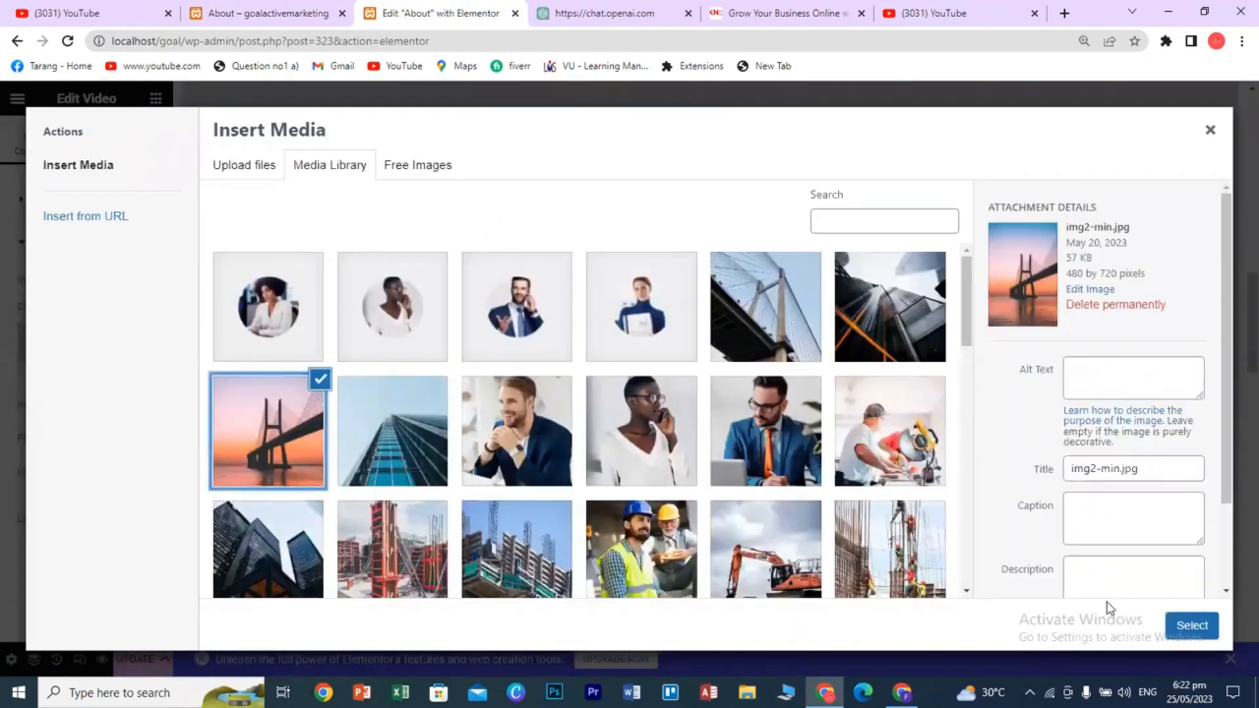
left_click(1188, 626)
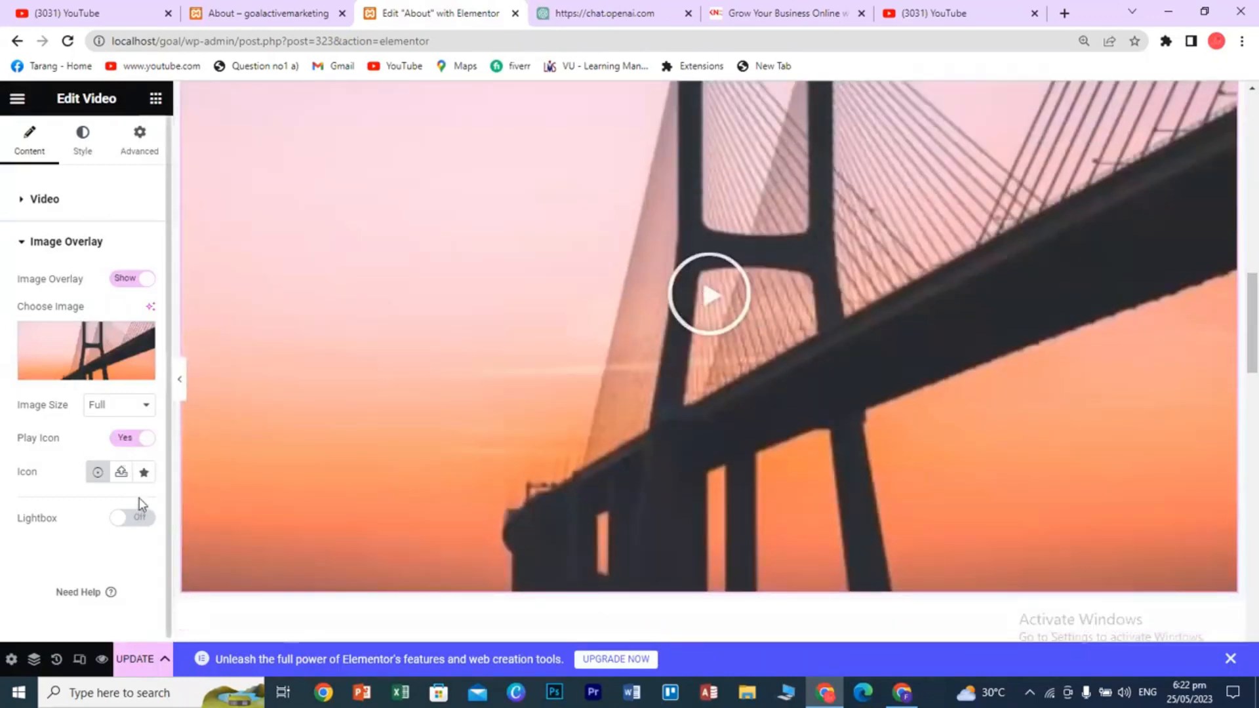
mouse_move(113, 347)
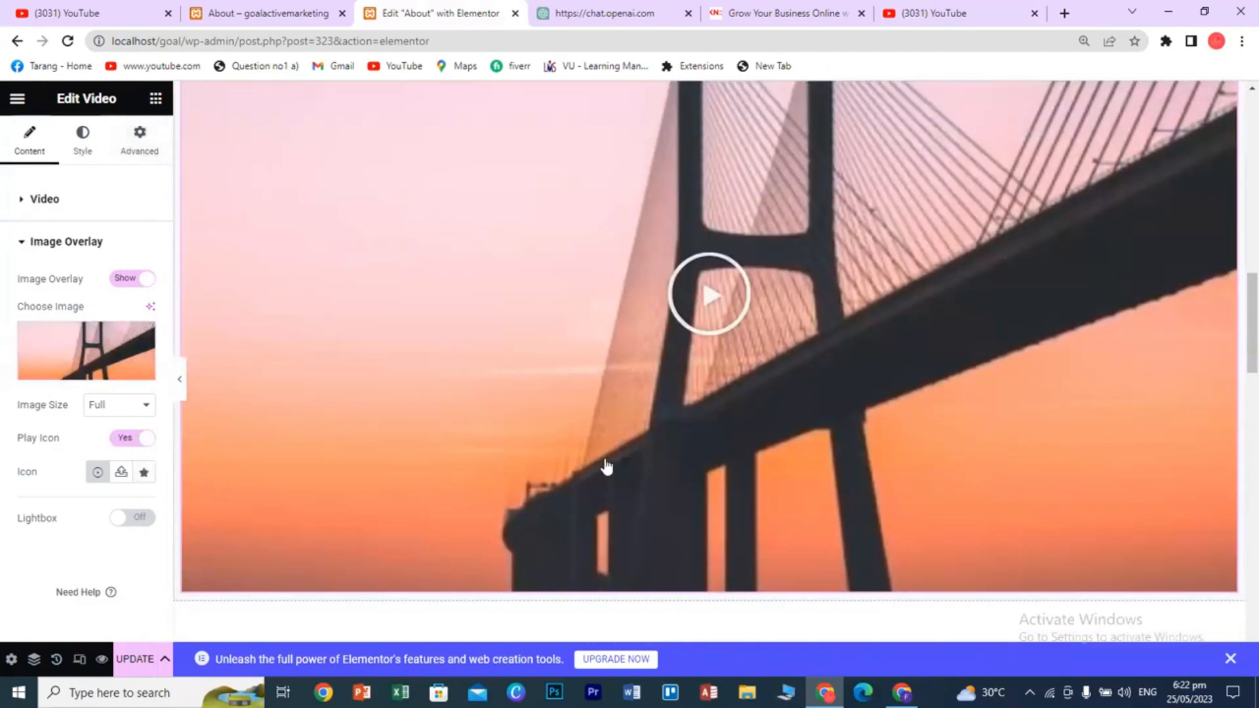
scroll(656, 445, "up", 5)
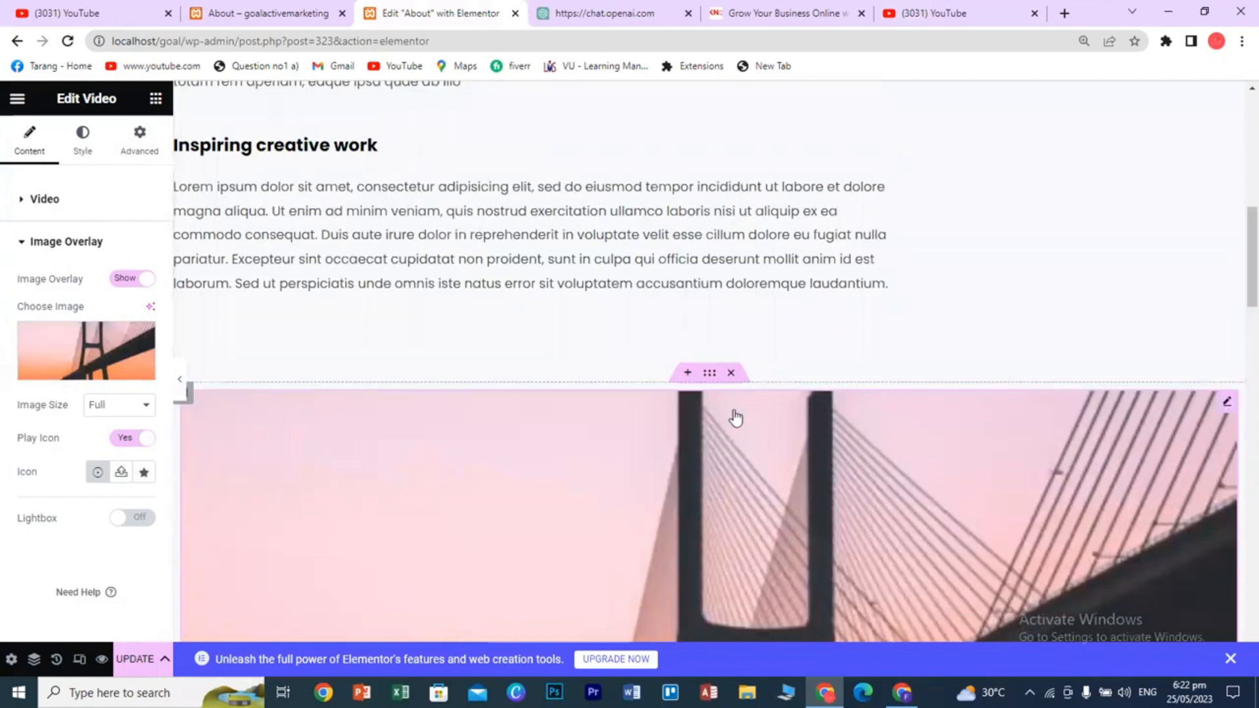
- Delete the video section and add a new one-column section above Our Team
left_click(733, 375)
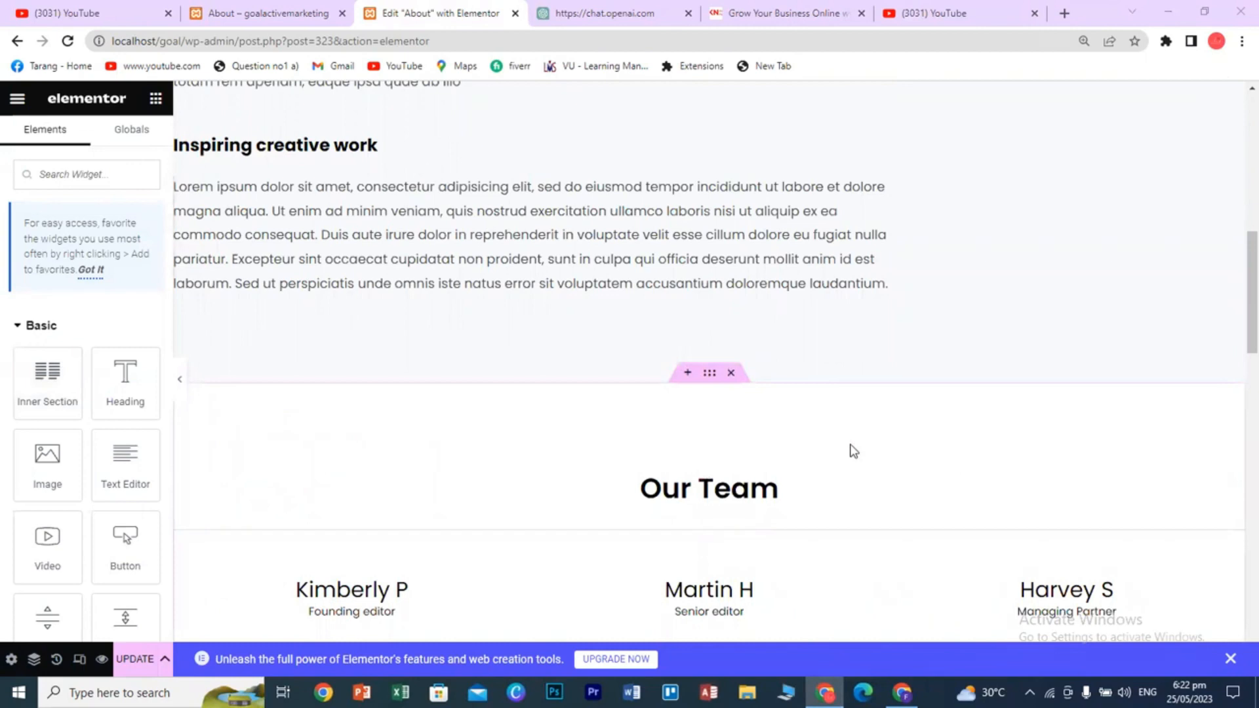
left_click(687, 372)
scroll(808, 508, "down", 1)
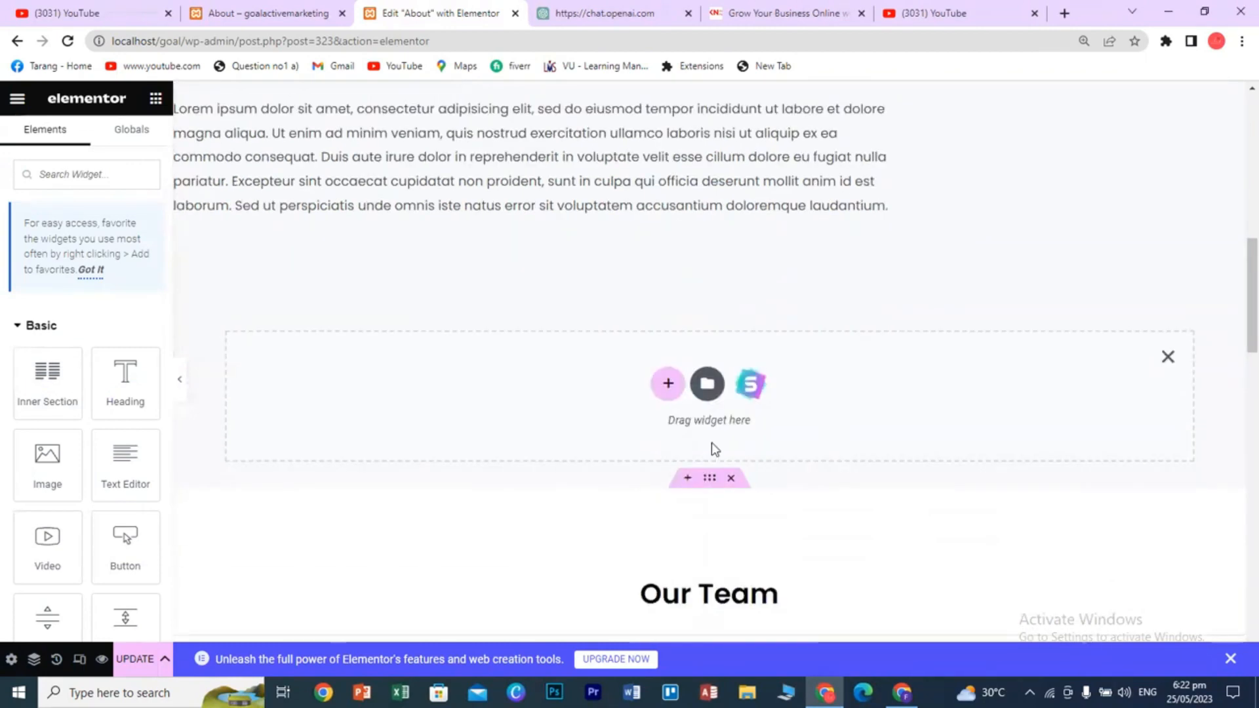
left_click(667, 382)
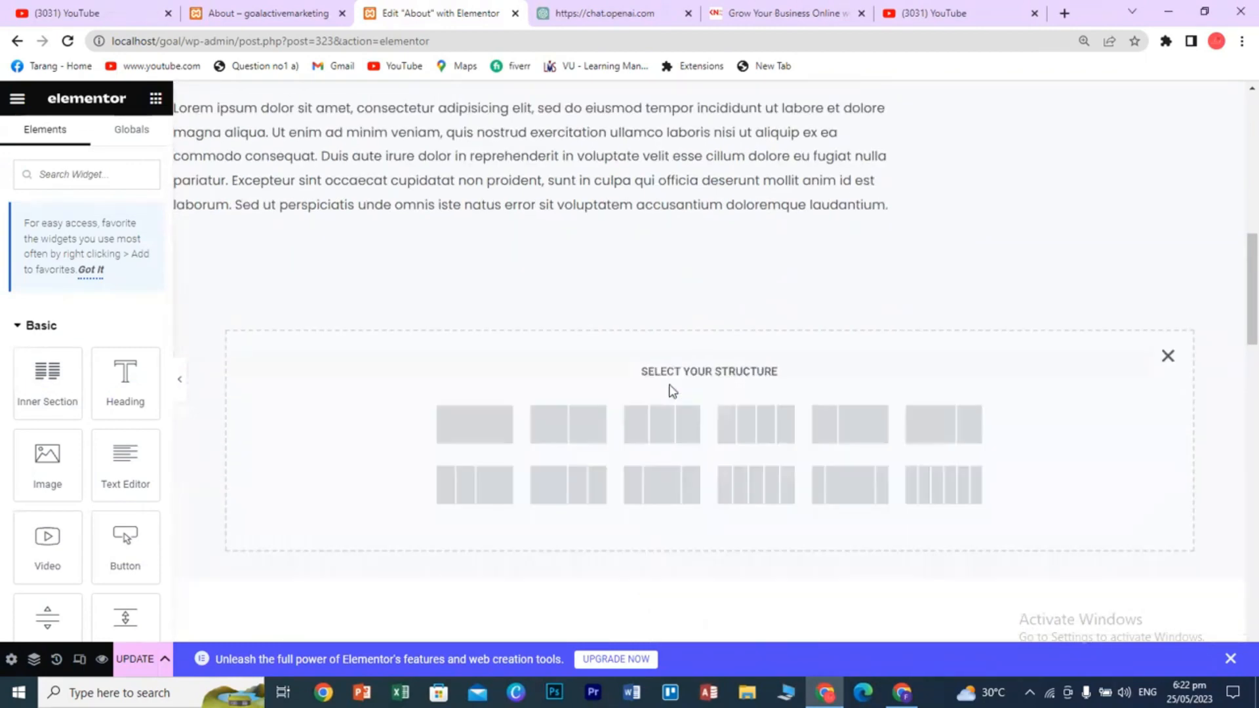
left_click(470, 426)
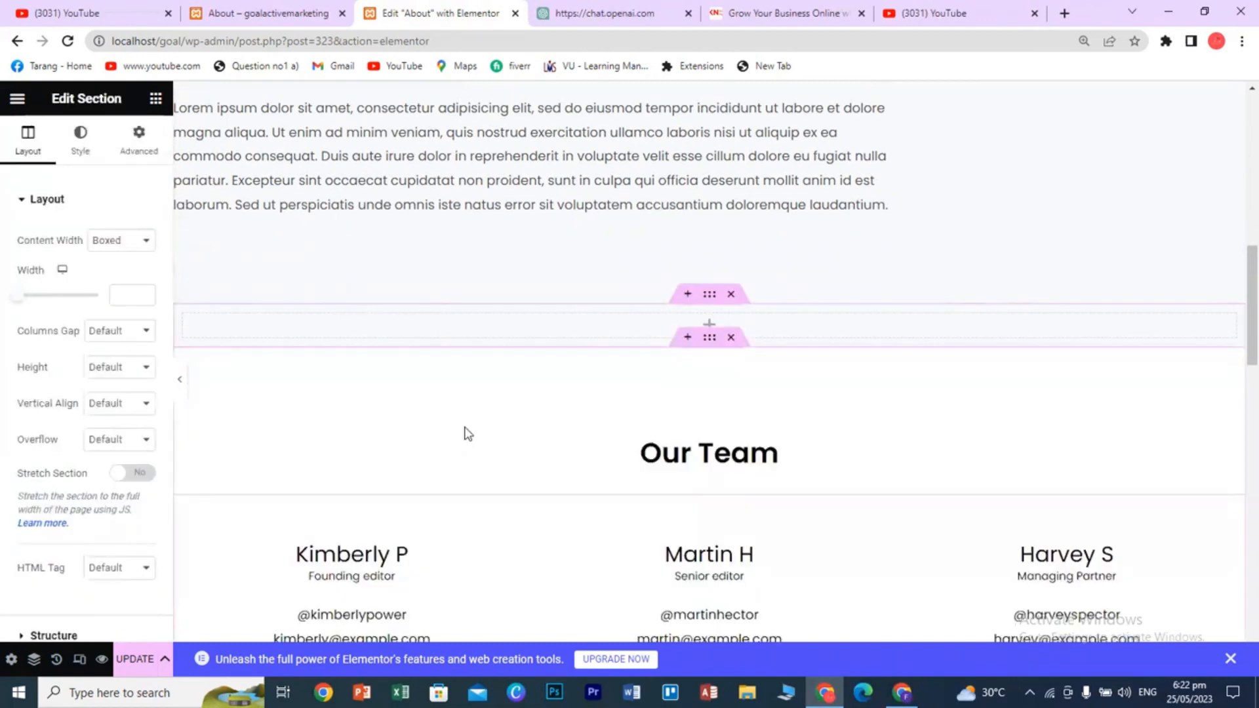
- Drag a Button widget into the new empty section
left_click(156, 105)
scroll(118, 525, "down", 1)
left_click_drag(125, 467, 695, 329)
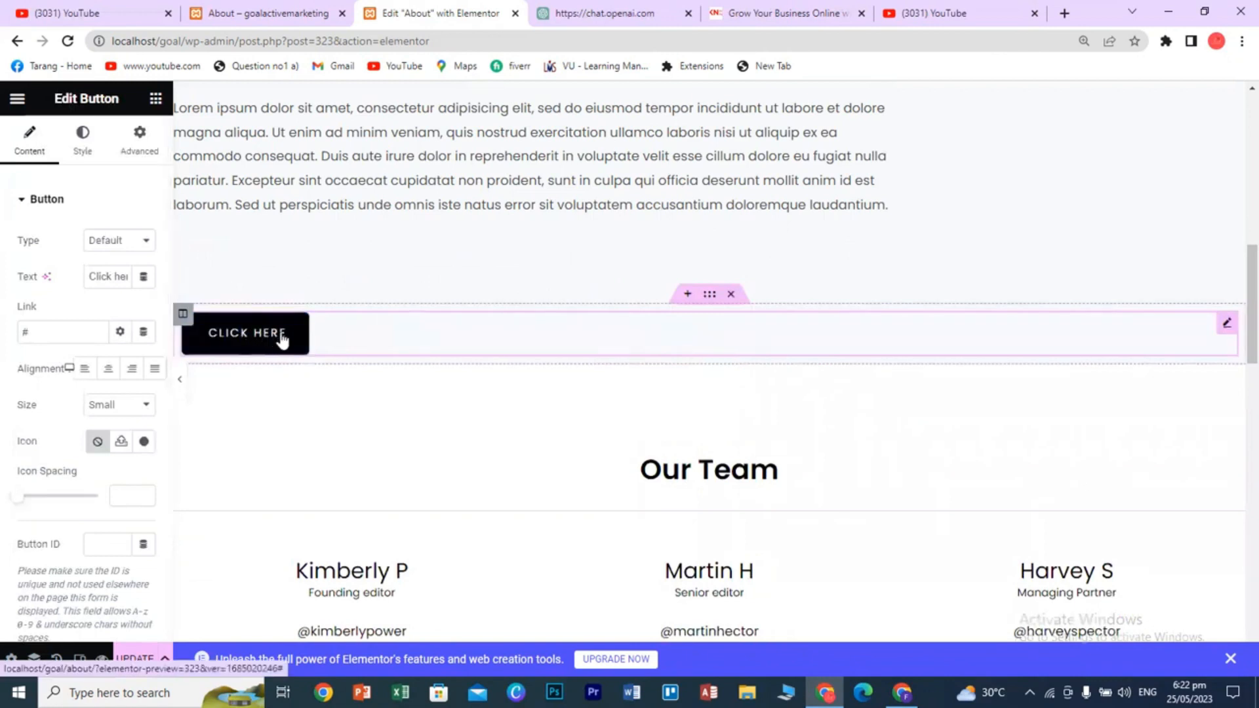
- Center the button and set its size to Medium
left_click(109, 369)
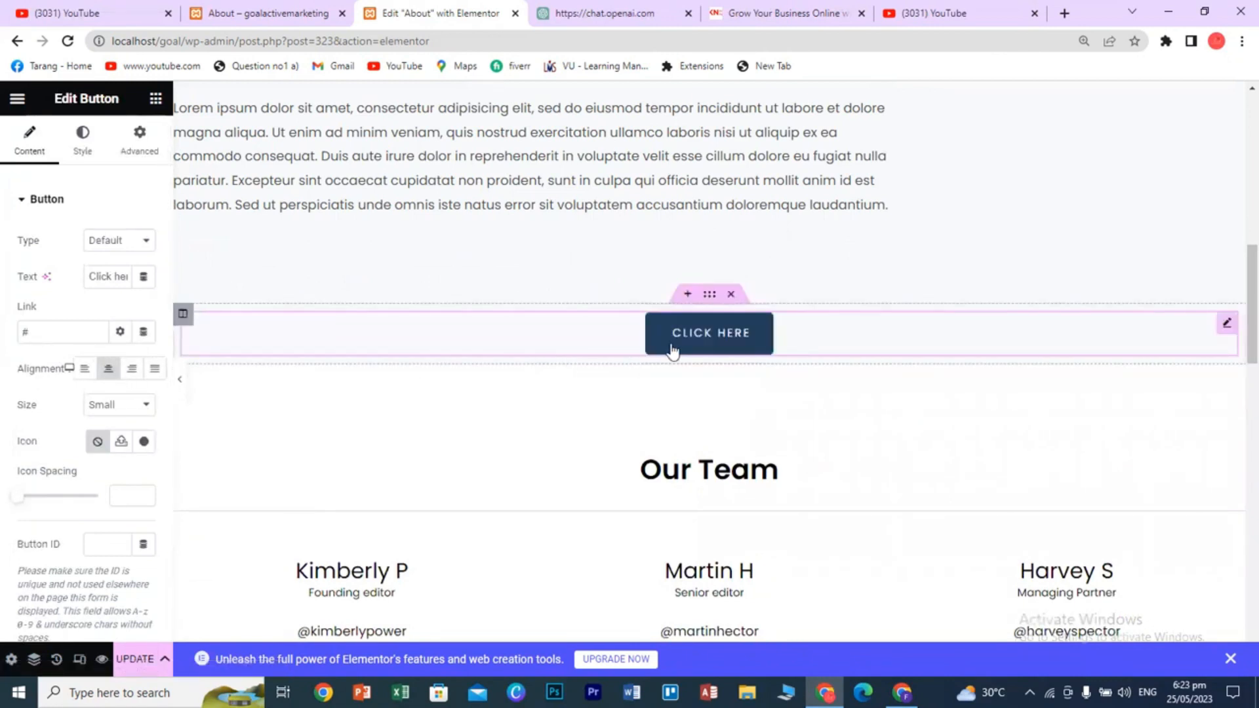
left_click(82, 329)
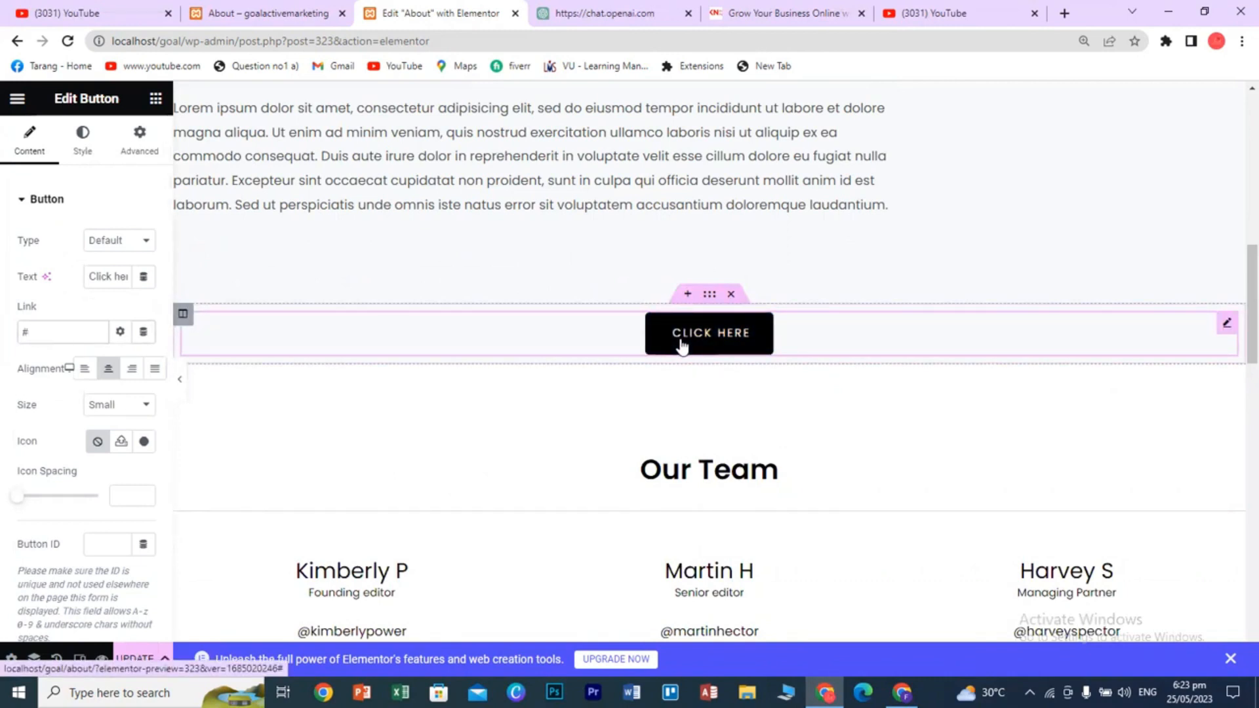
left_click(147, 406)
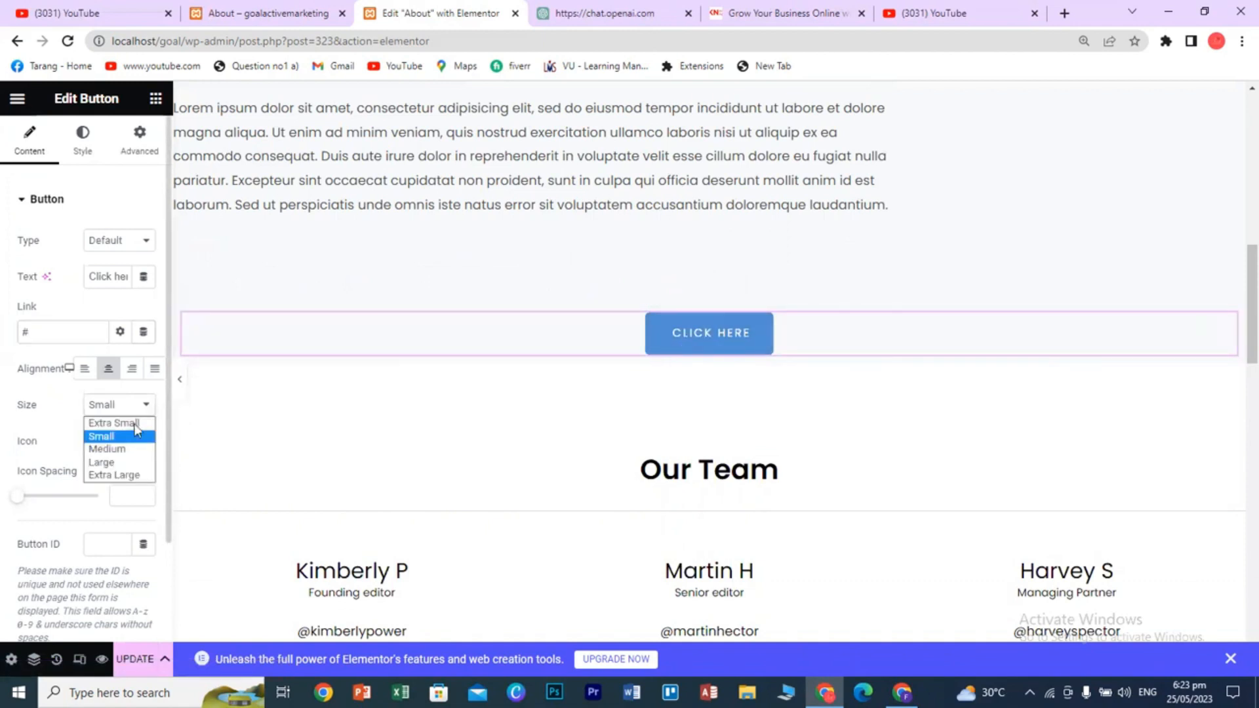
left_click(125, 449)
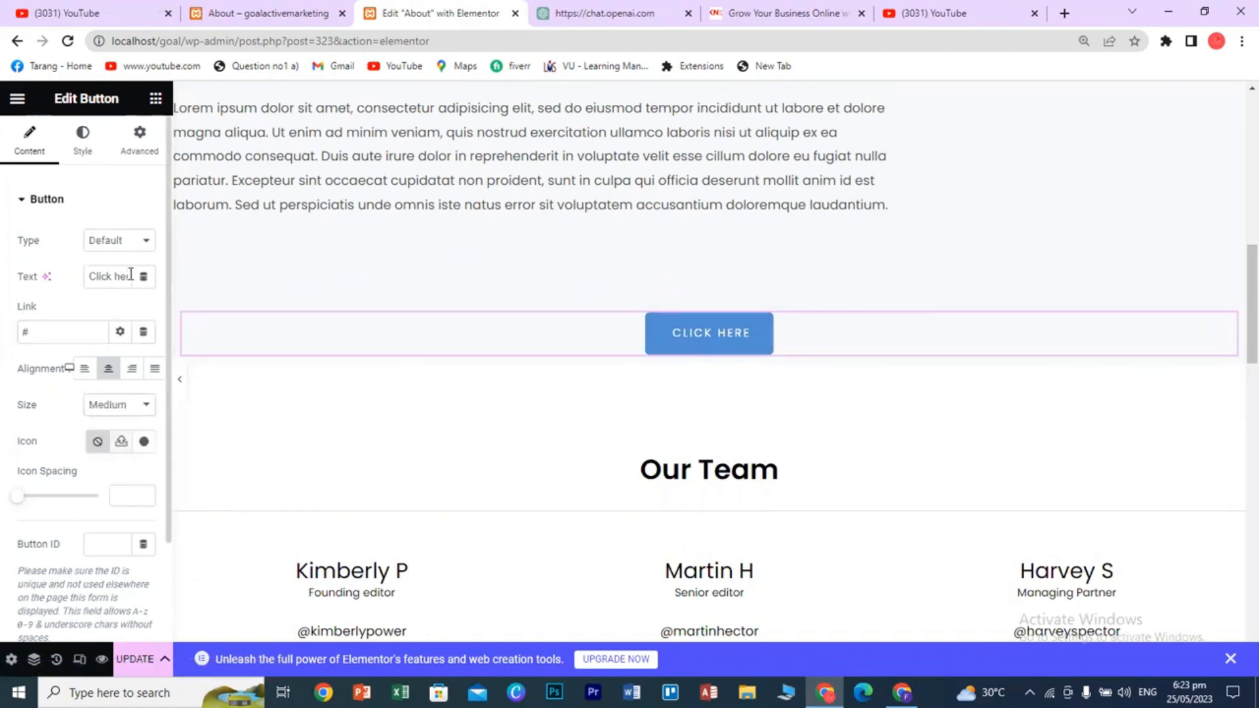
- After trying Info, Success and Warning, make the button the red Danger type and label it 'Visit Services page'
left_click(140, 243)
left_click(123, 271)
left_click(129, 247)
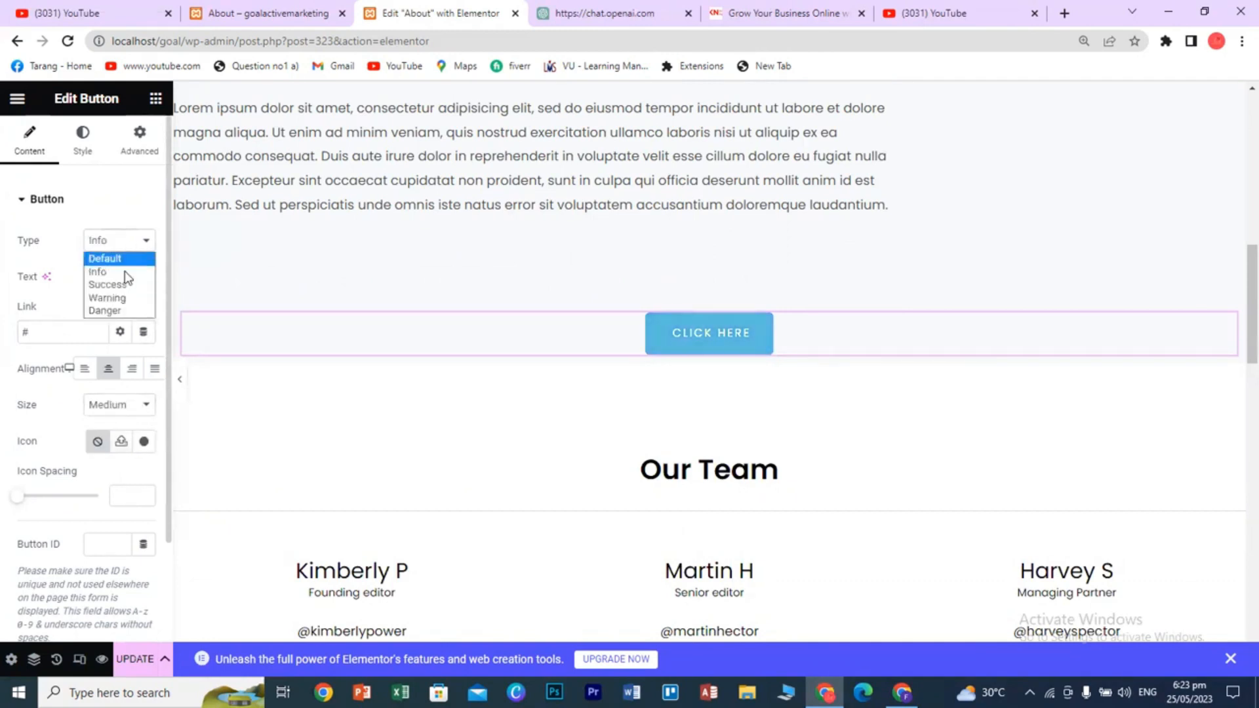
left_click(124, 285)
left_click(120, 248)
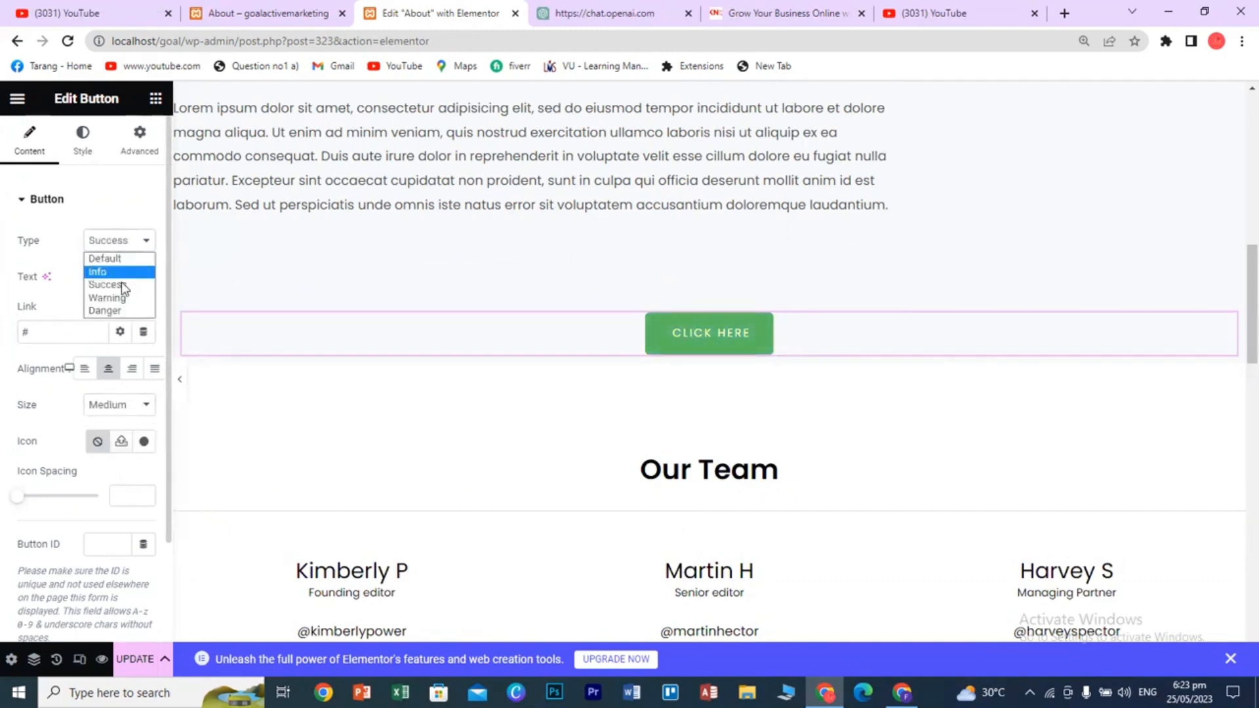
left_click(114, 300)
left_click(122, 248)
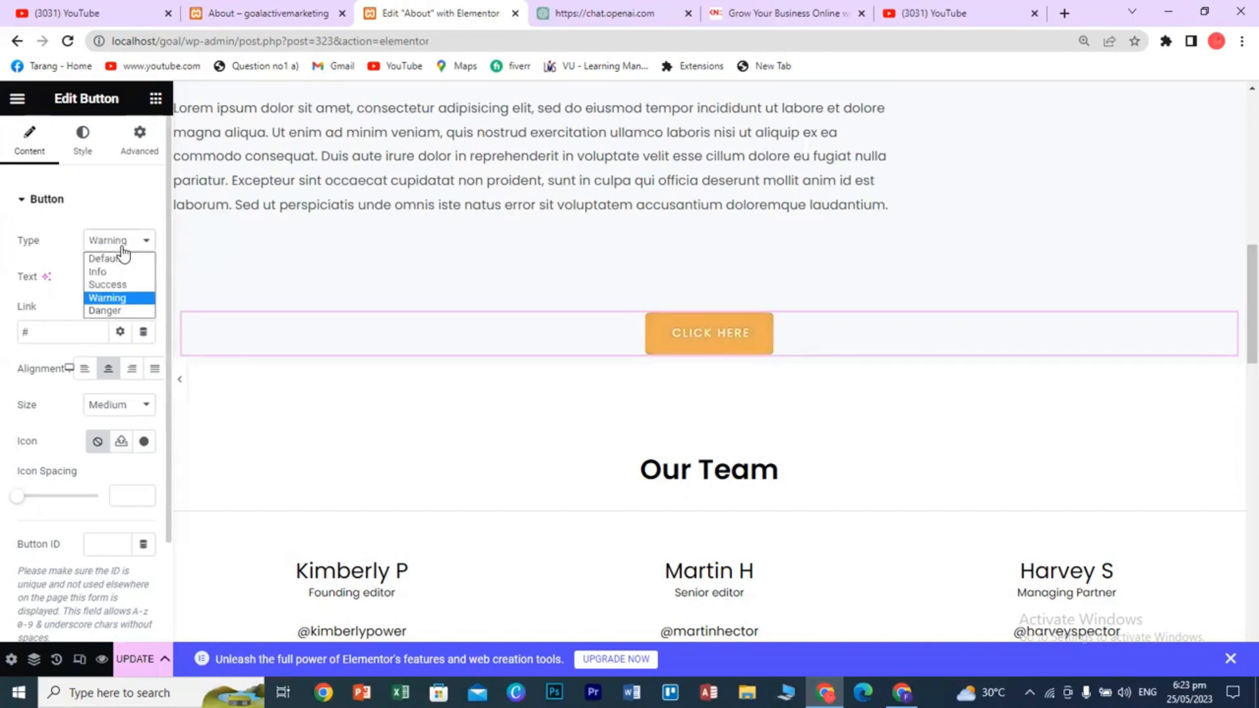
left_click(116, 283)
left_click(123, 248)
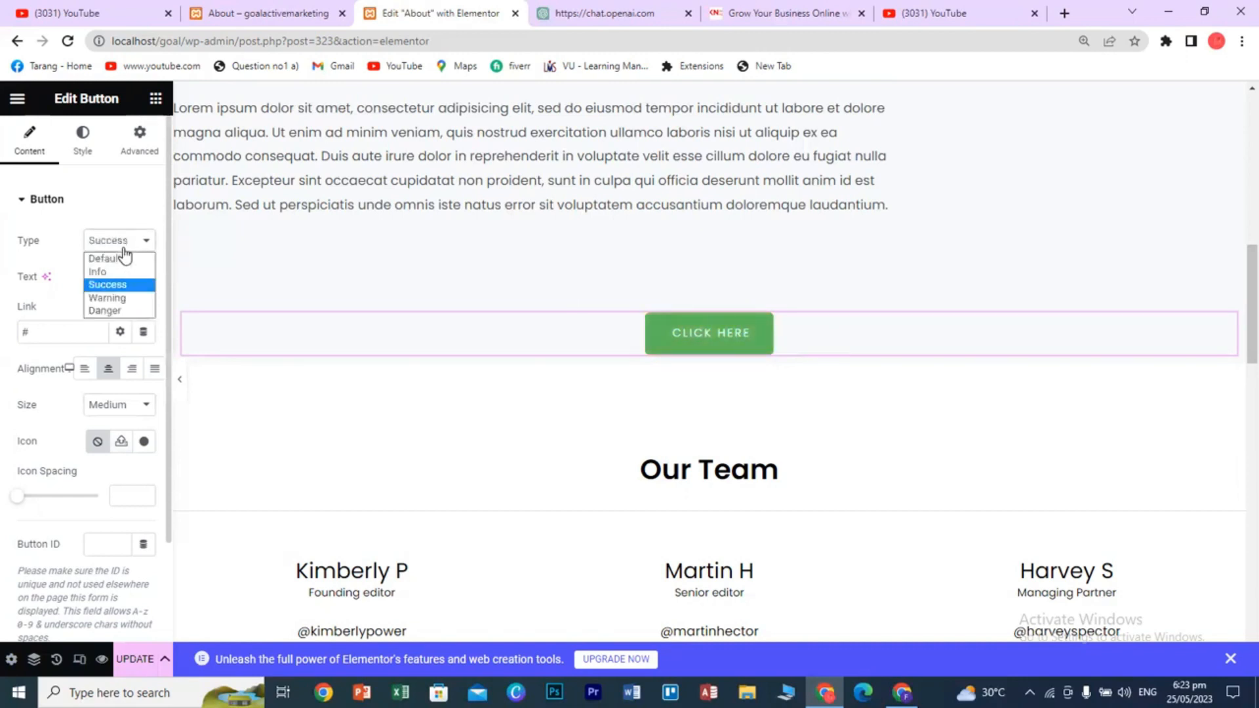
left_click(112, 311)
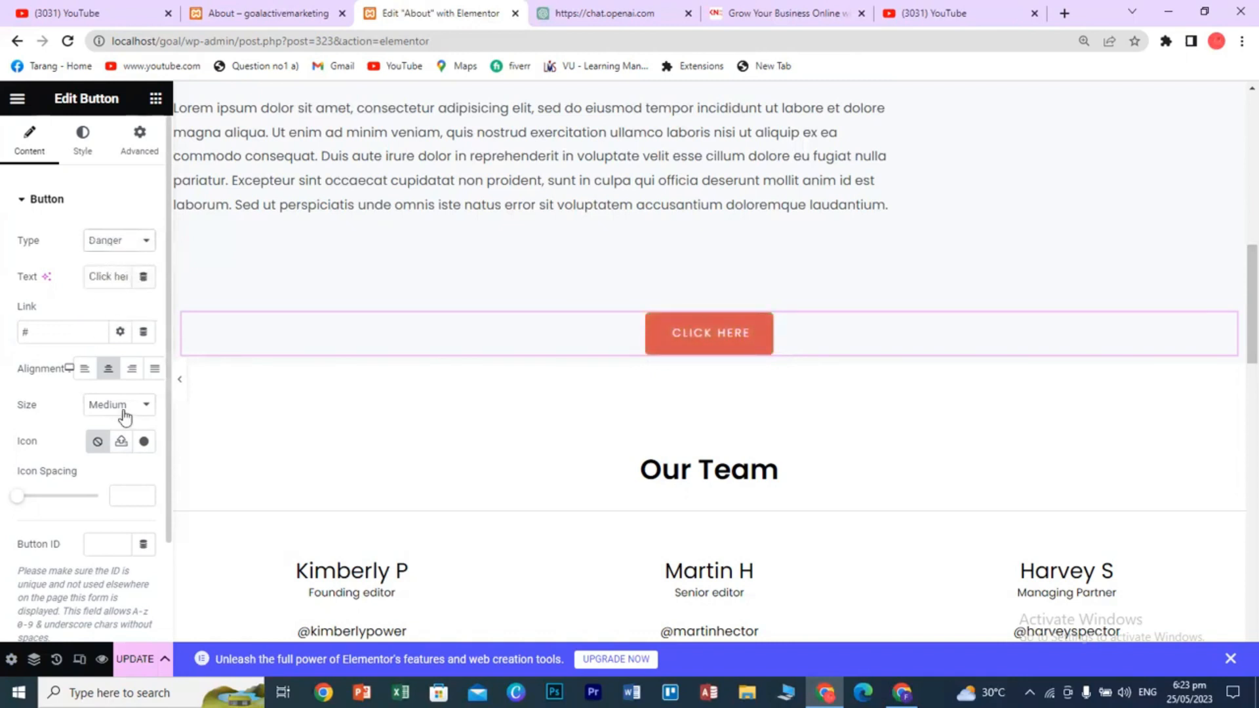
triple_click(115, 279)
type("Visi")
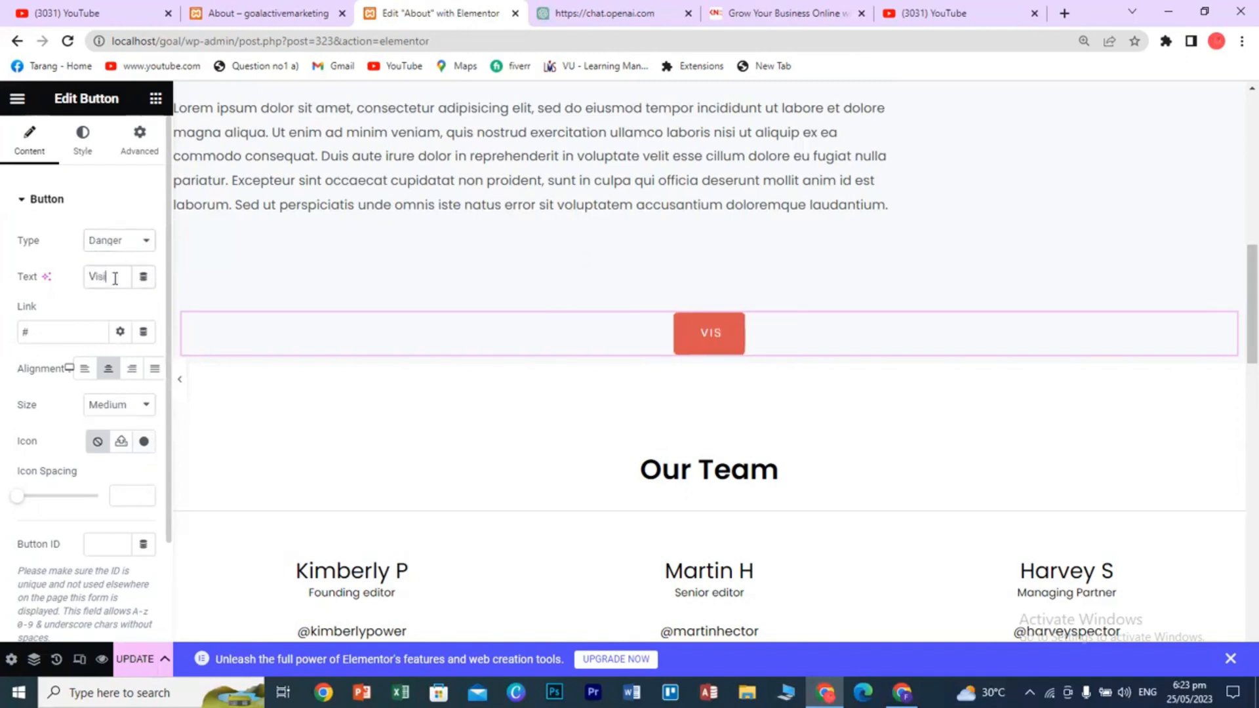
type("t Ser")
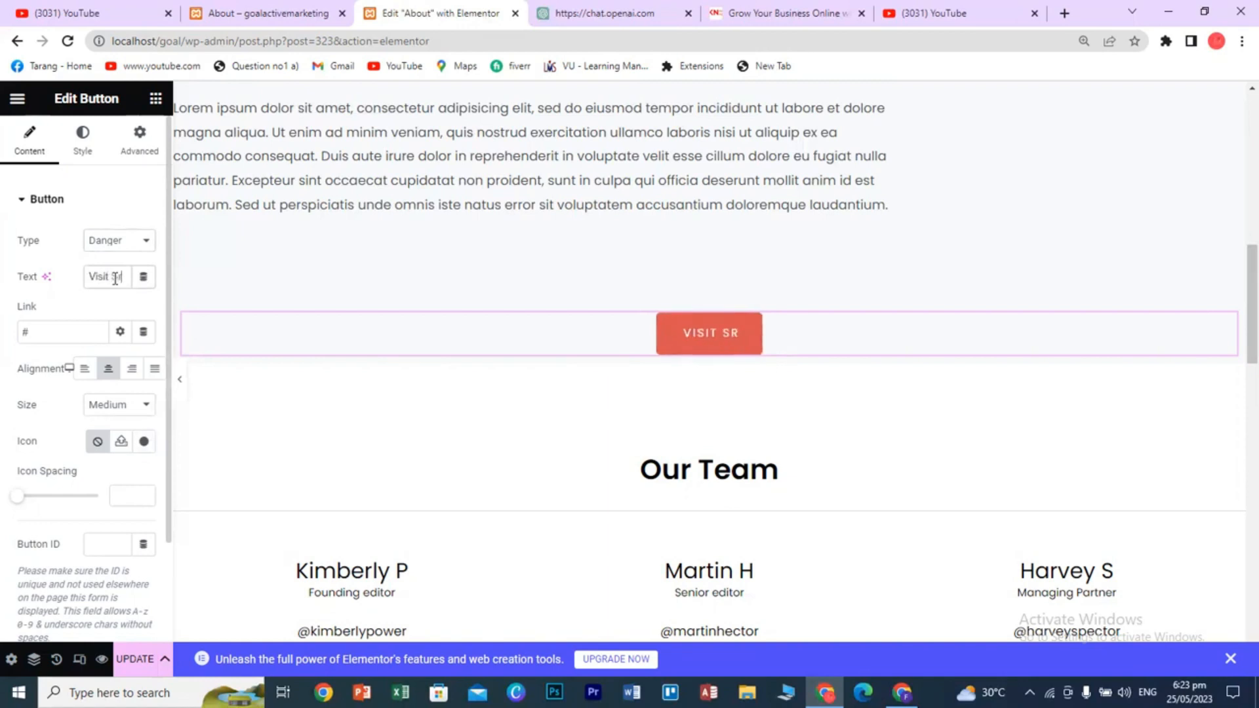
type("vices page")
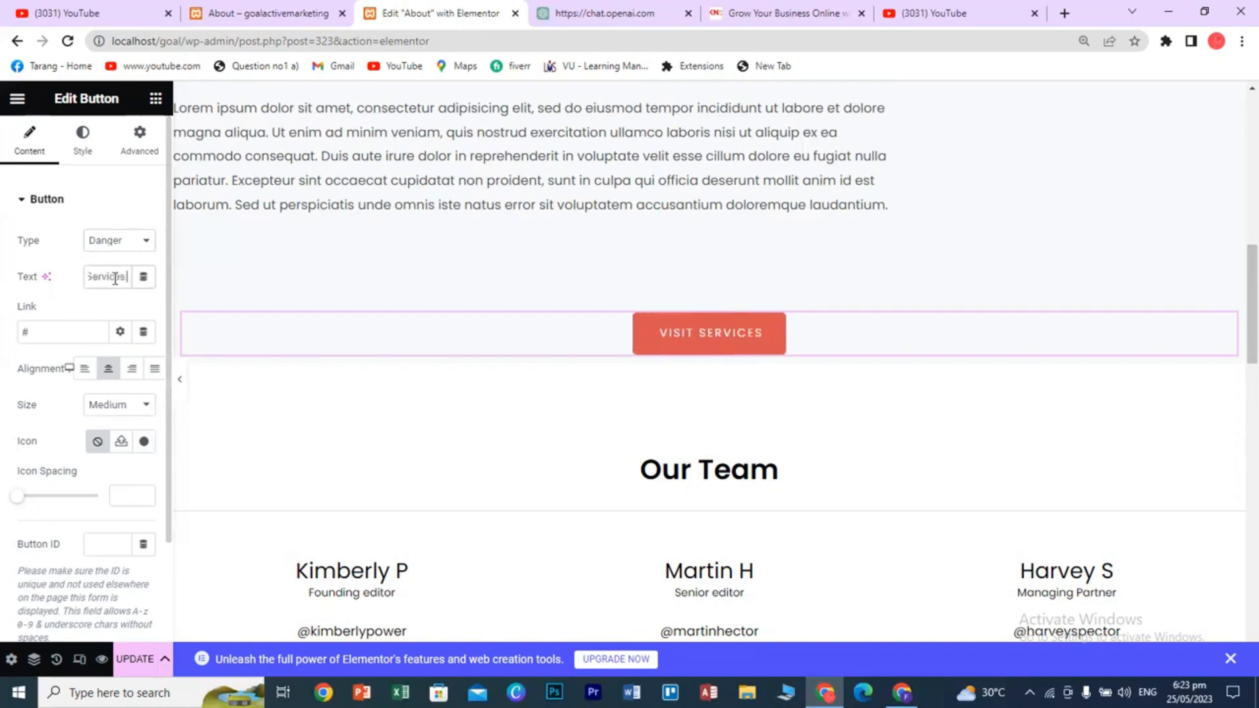
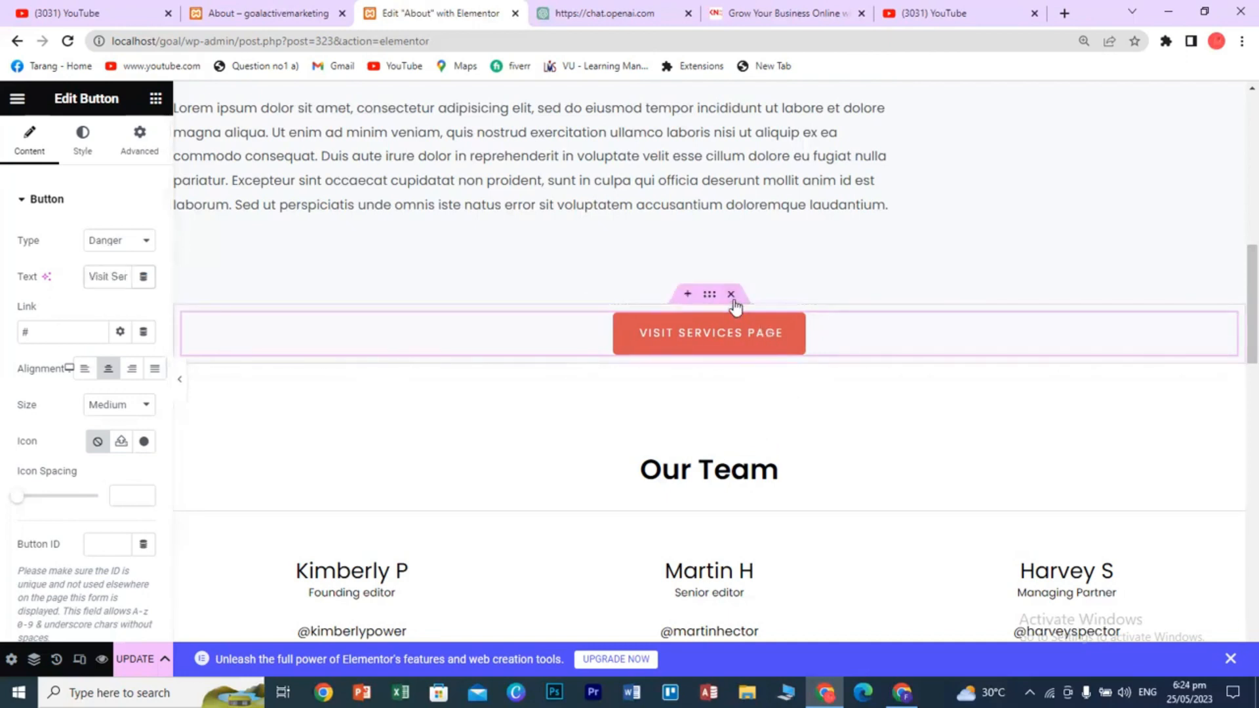
- Delete the Visit Services Page button and add a one-column section below the paragraph
left_click(735, 299)
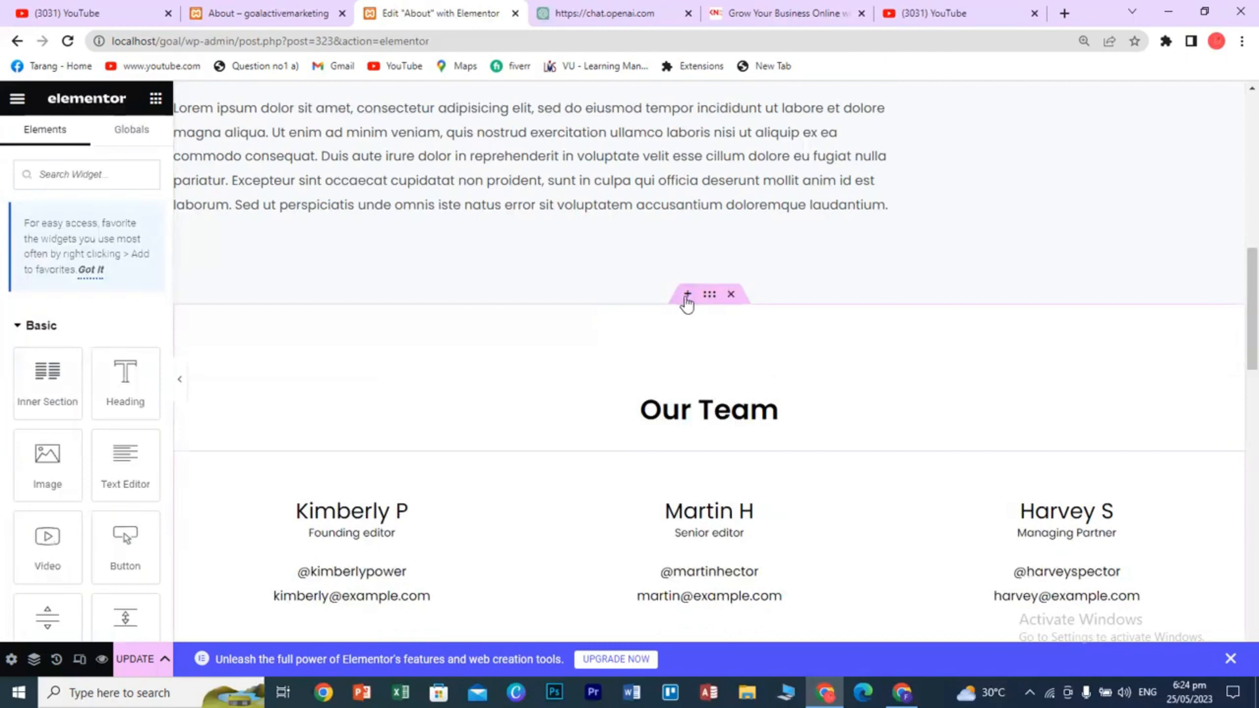
left_click(684, 298)
left_click(671, 382)
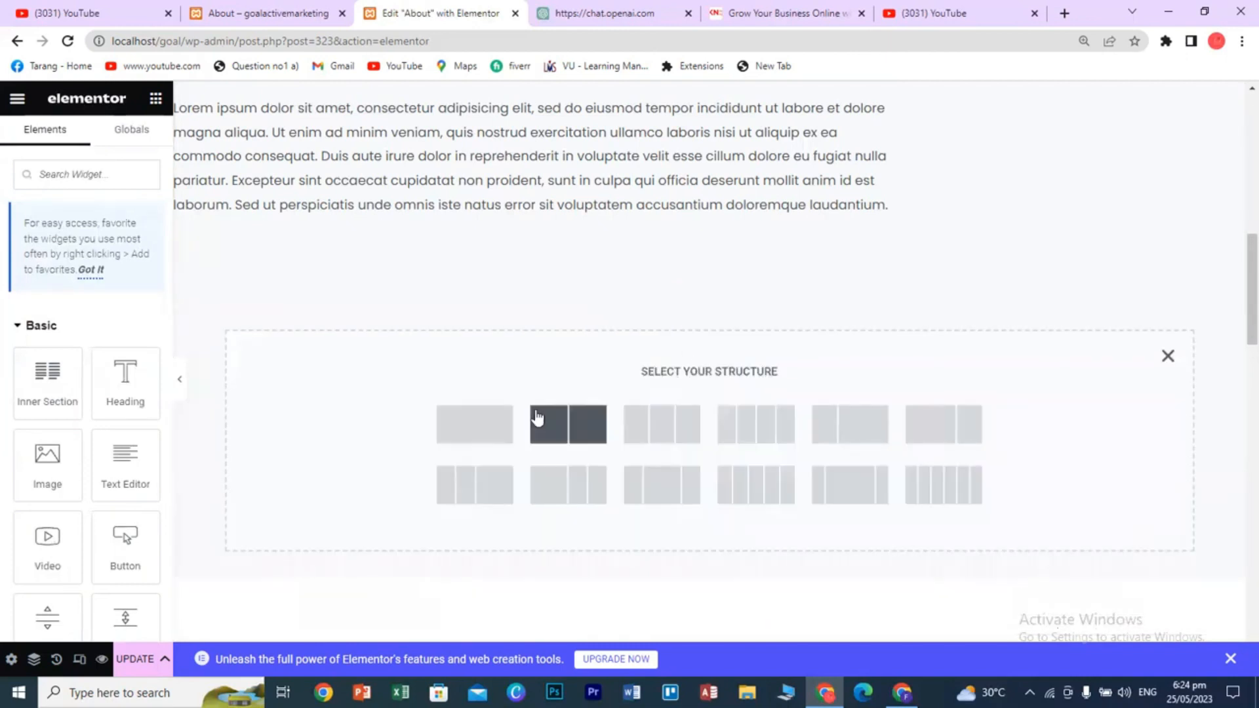
left_click(487, 438)
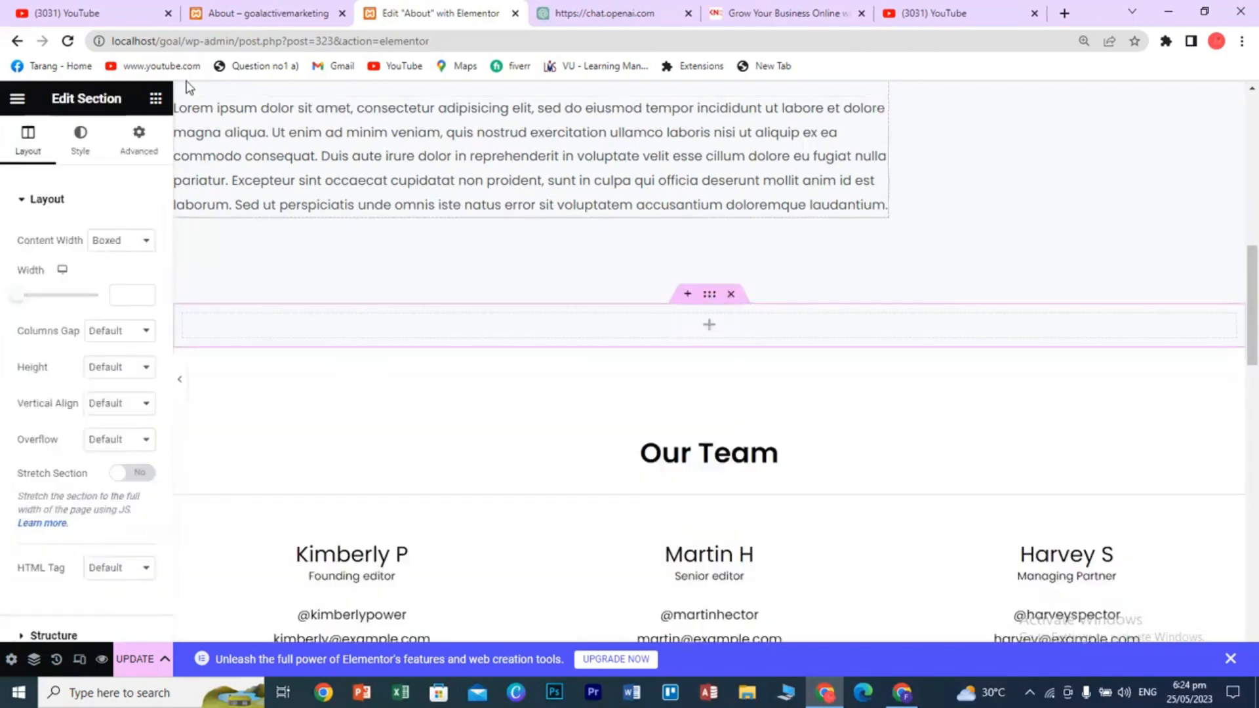
left_click(154, 100)
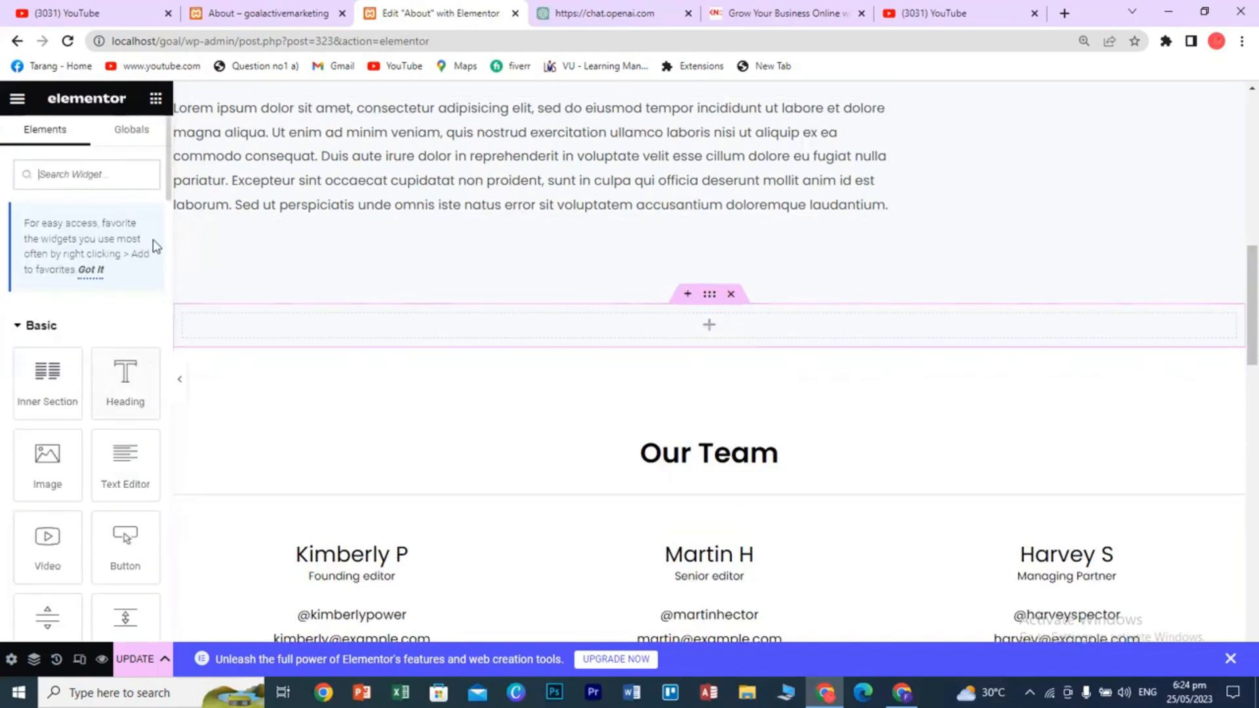
- Place a Divider widget in the new section and shorten it to 55% width
left_click_drag(168, 199, 169, 257)
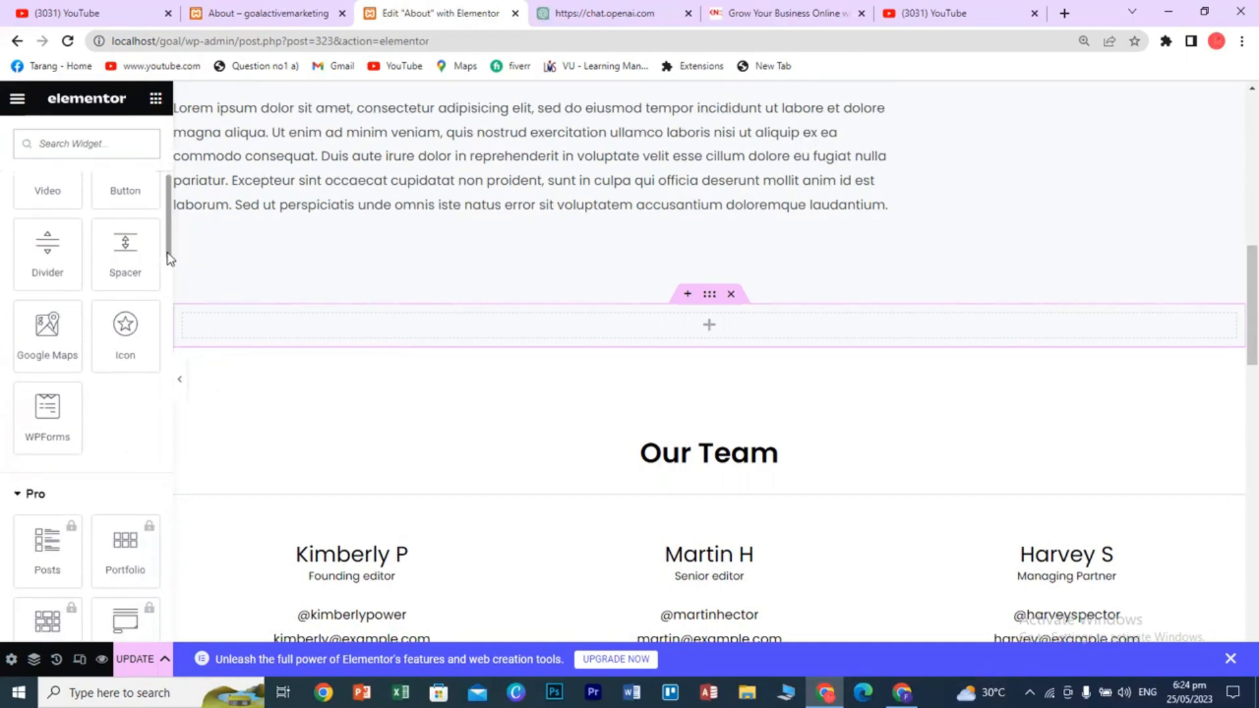
left_click_drag(41, 243, 694, 319)
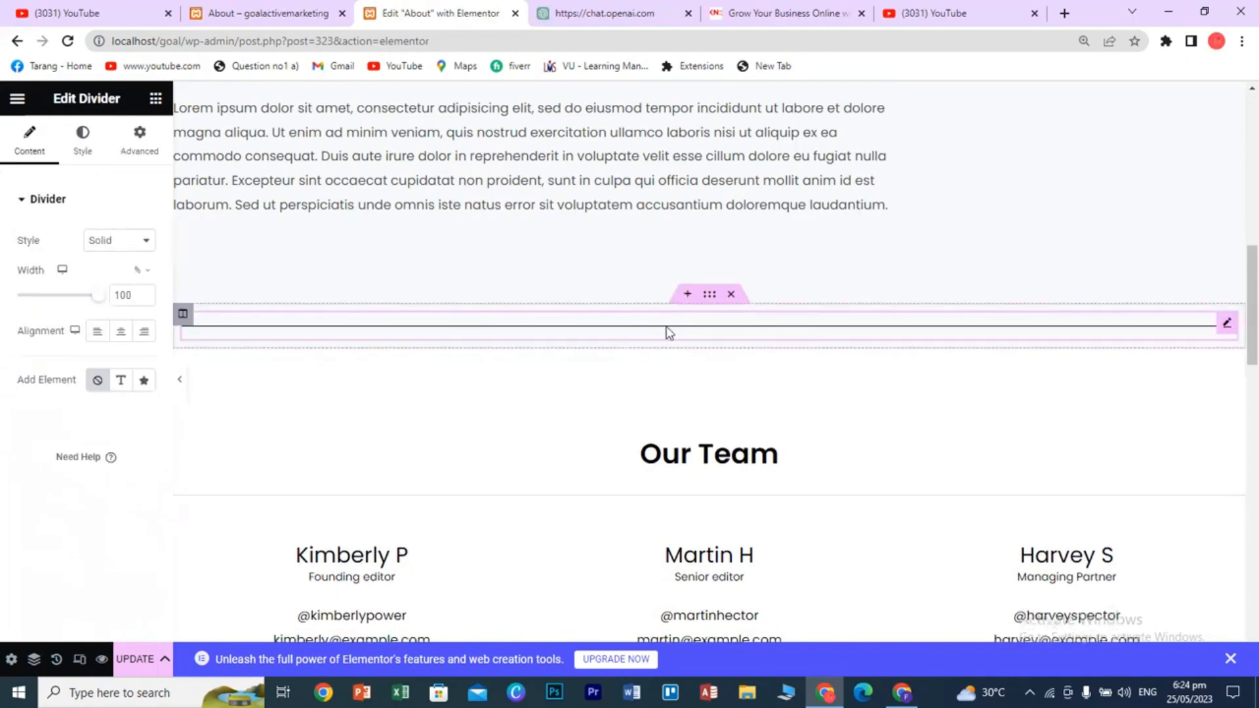
scroll(848, 247, "up", 2)
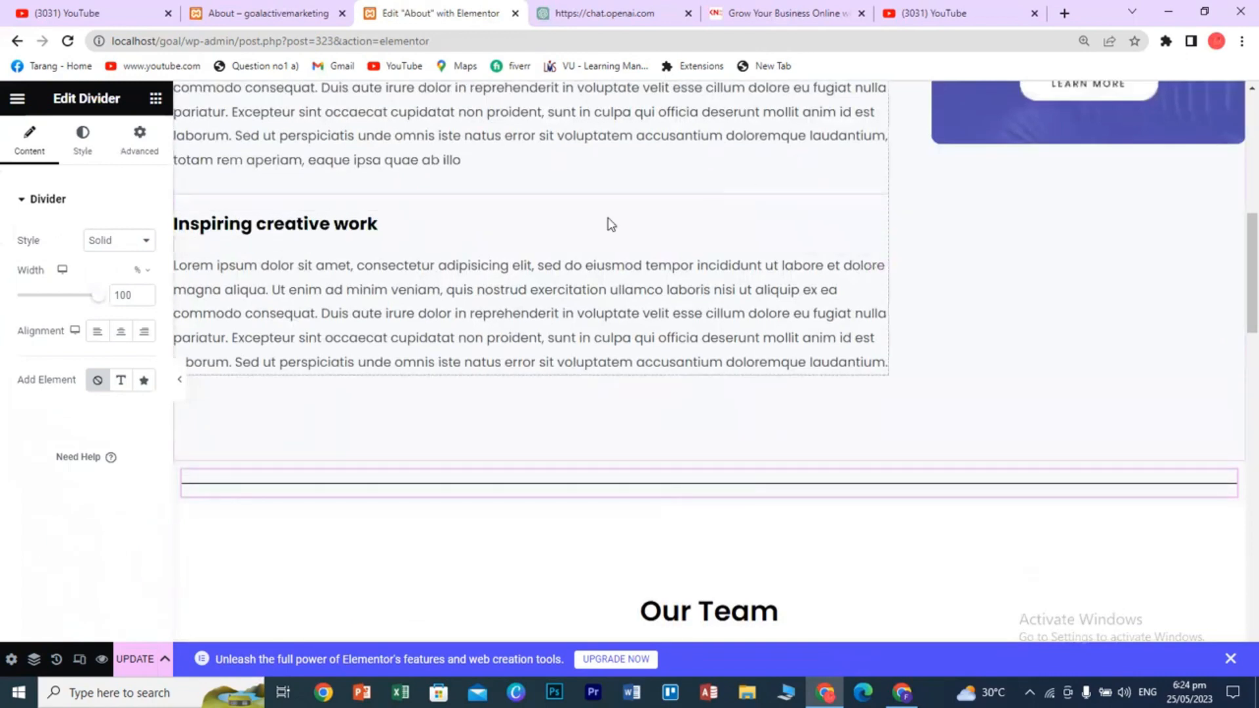
scroll(899, 353, "up", 4)
scroll(899, 353, "down", 8)
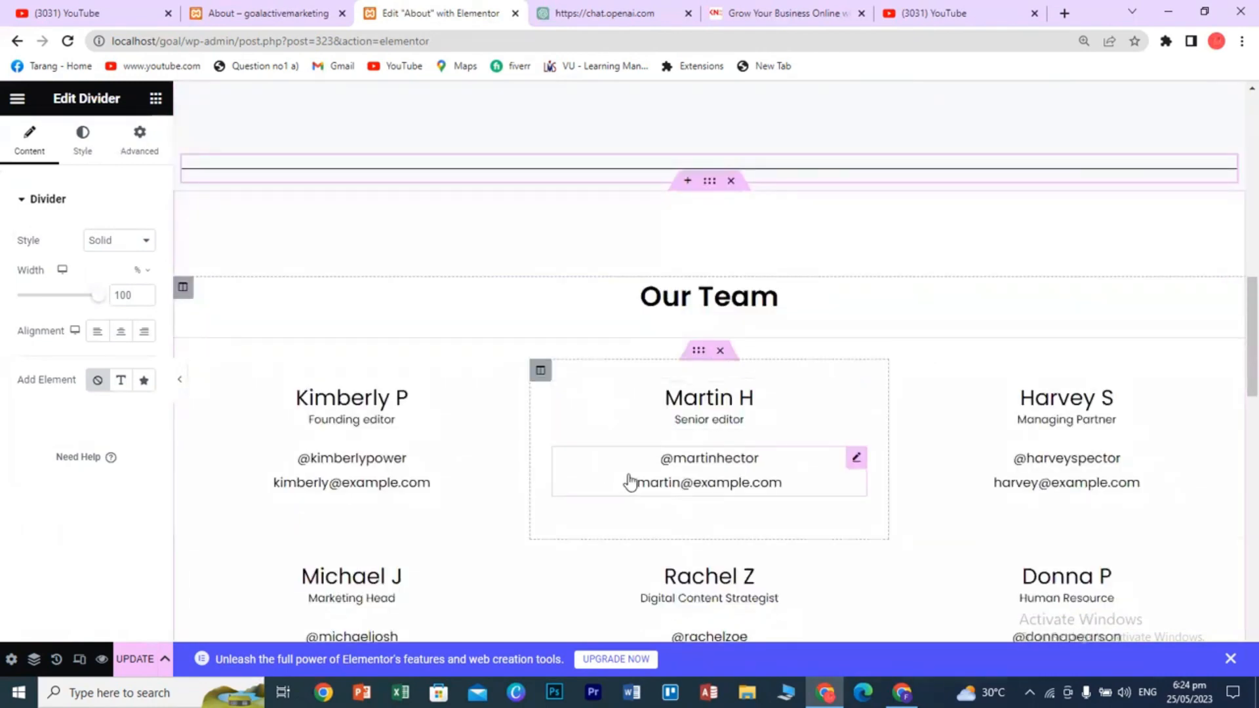
scroll(616, 394, "up", 2)
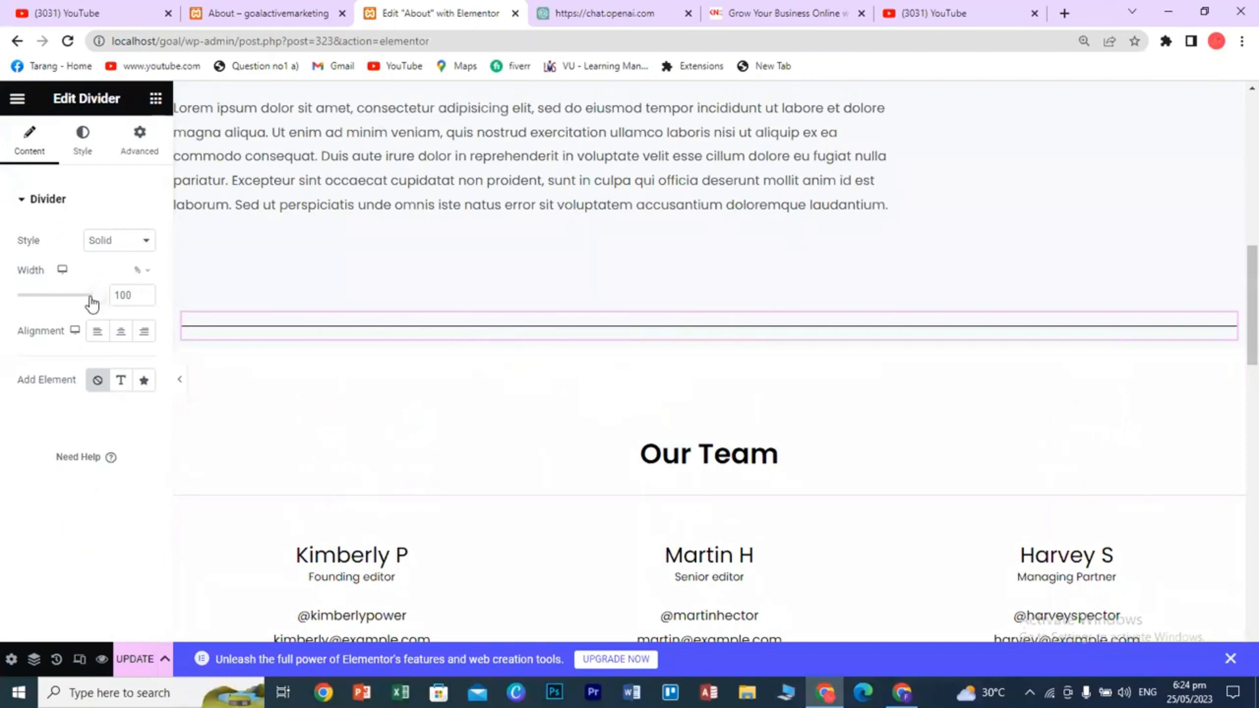
mouse_move(90, 302)
left_mouse_down()
mouse_move(12, 300)
mouse_move(92, 300)
left_mouse_up()
- Center the divider and try the Double, Curly, Wavy and Pluses styles on it
left_click(121, 335)
left_click(141, 243)
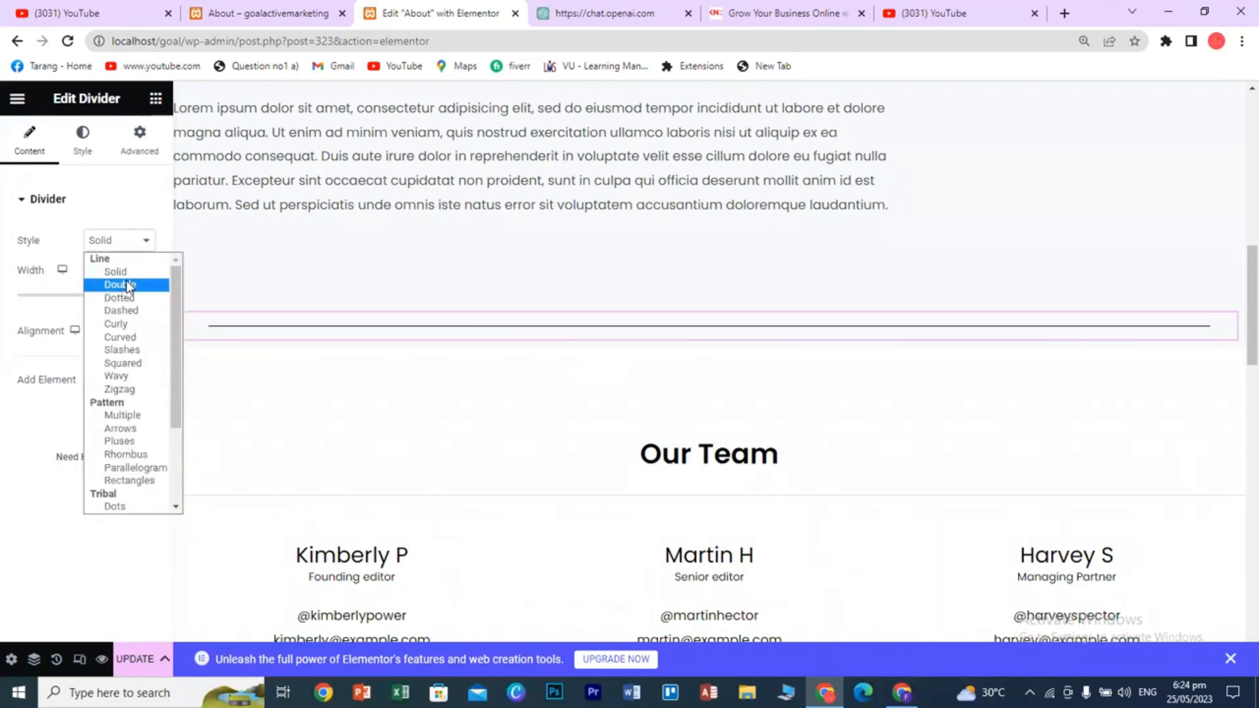
left_click(131, 283)
left_click(135, 244)
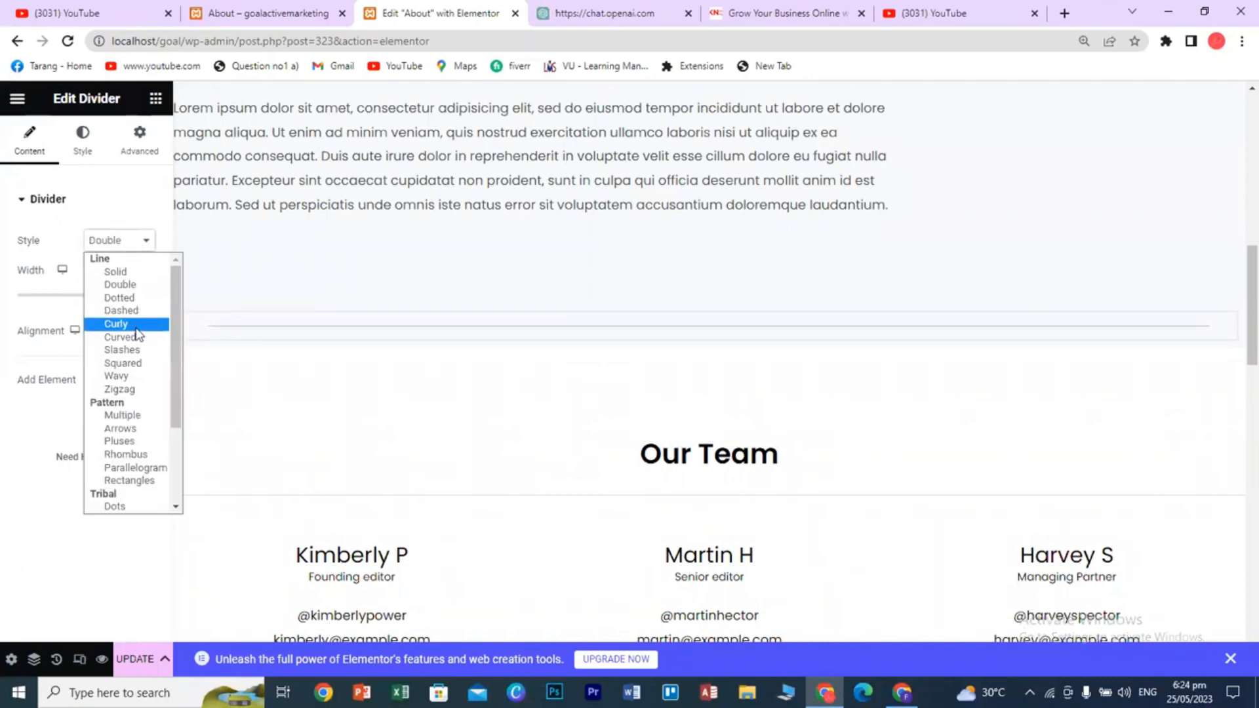
left_click(118, 324)
left_click(133, 243)
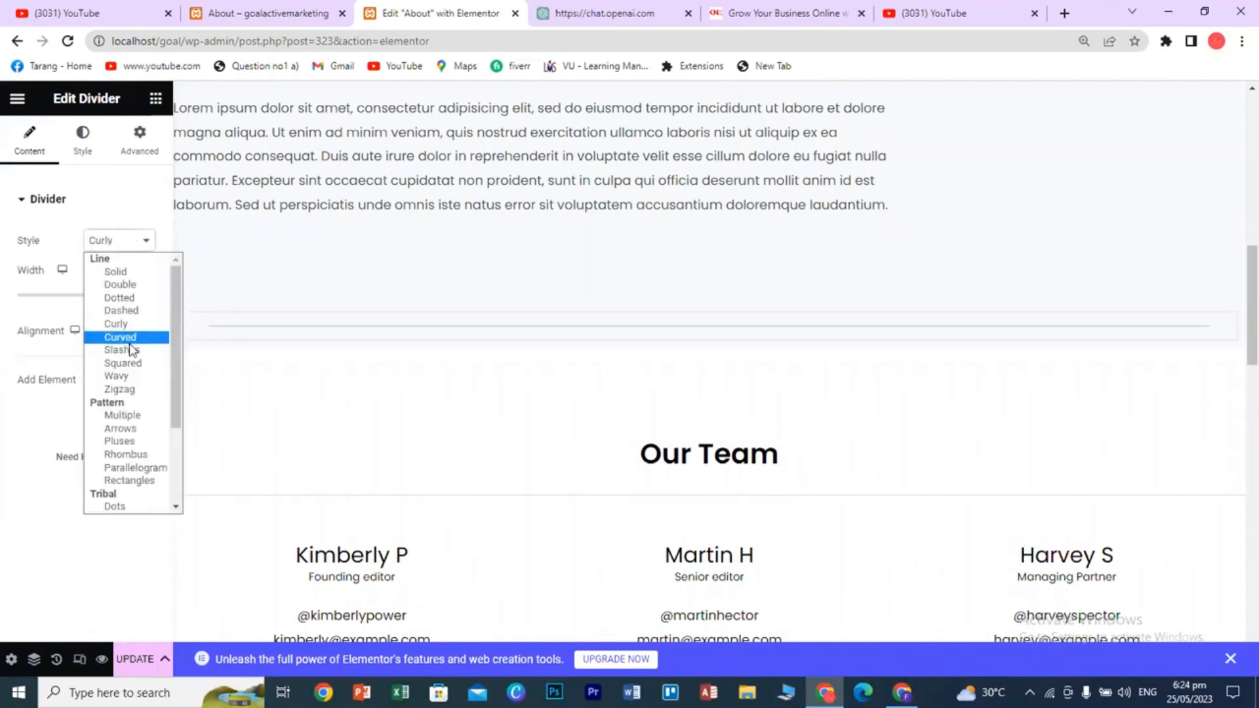
left_click(118, 376)
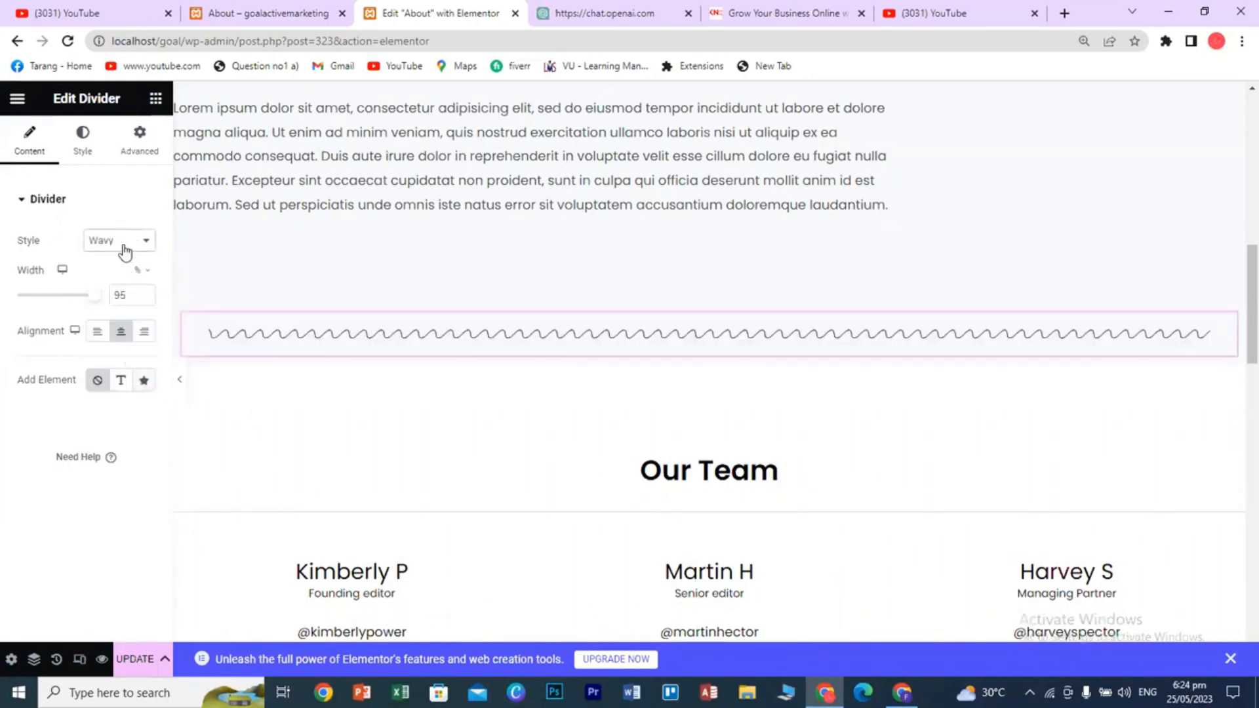
left_click(124, 247)
left_click(118, 442)
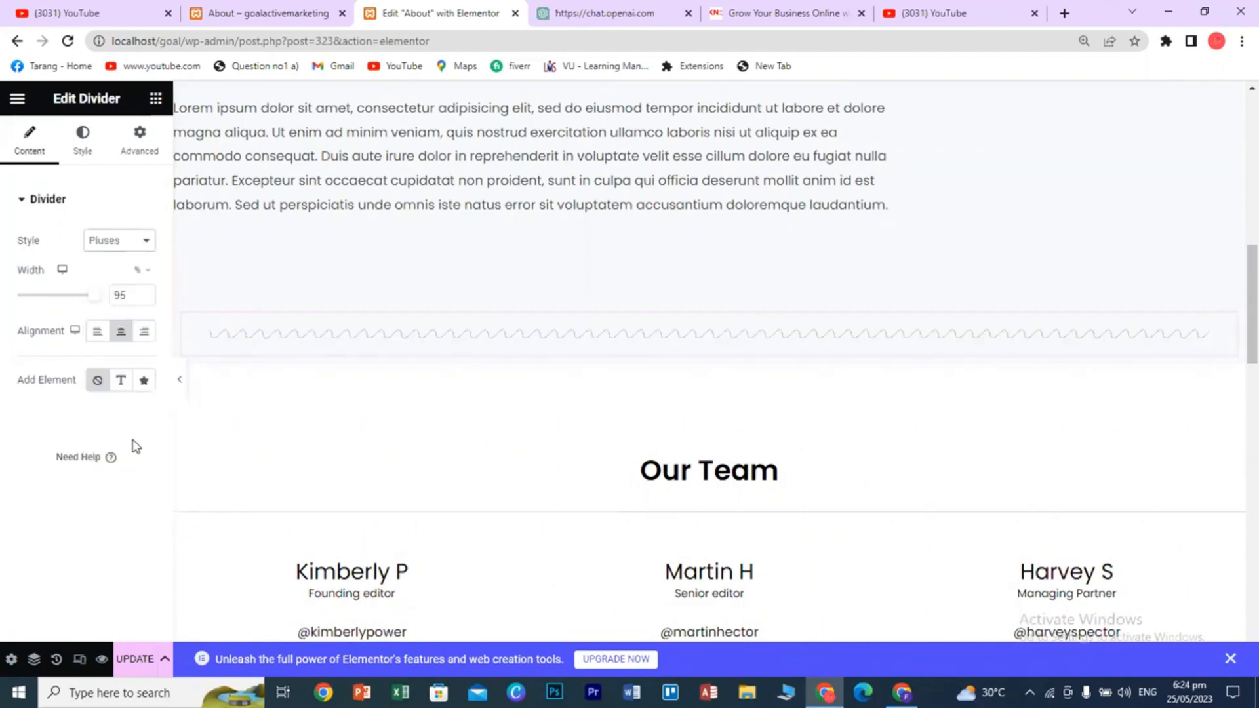
- After trying Squares, set the divider to Zigzag, update the page and view it live
left_click(131, 247)
scroll(145, 464, "down", 3)
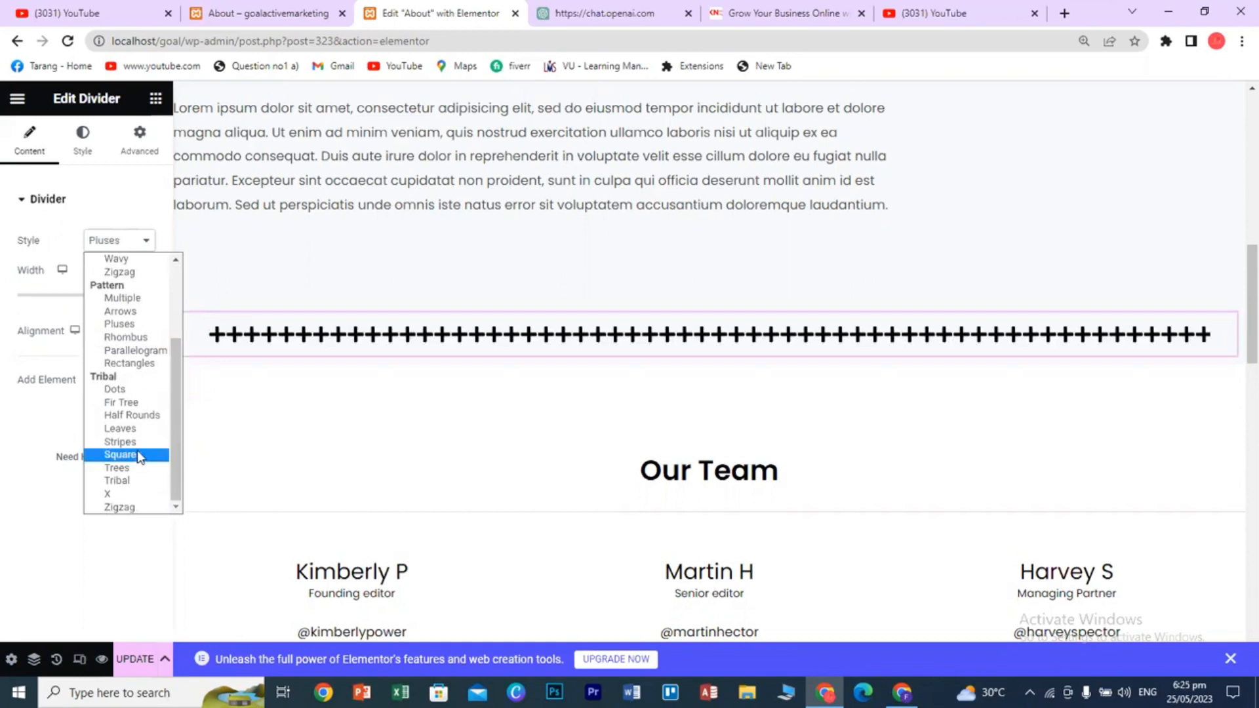
left_click(137, 450)
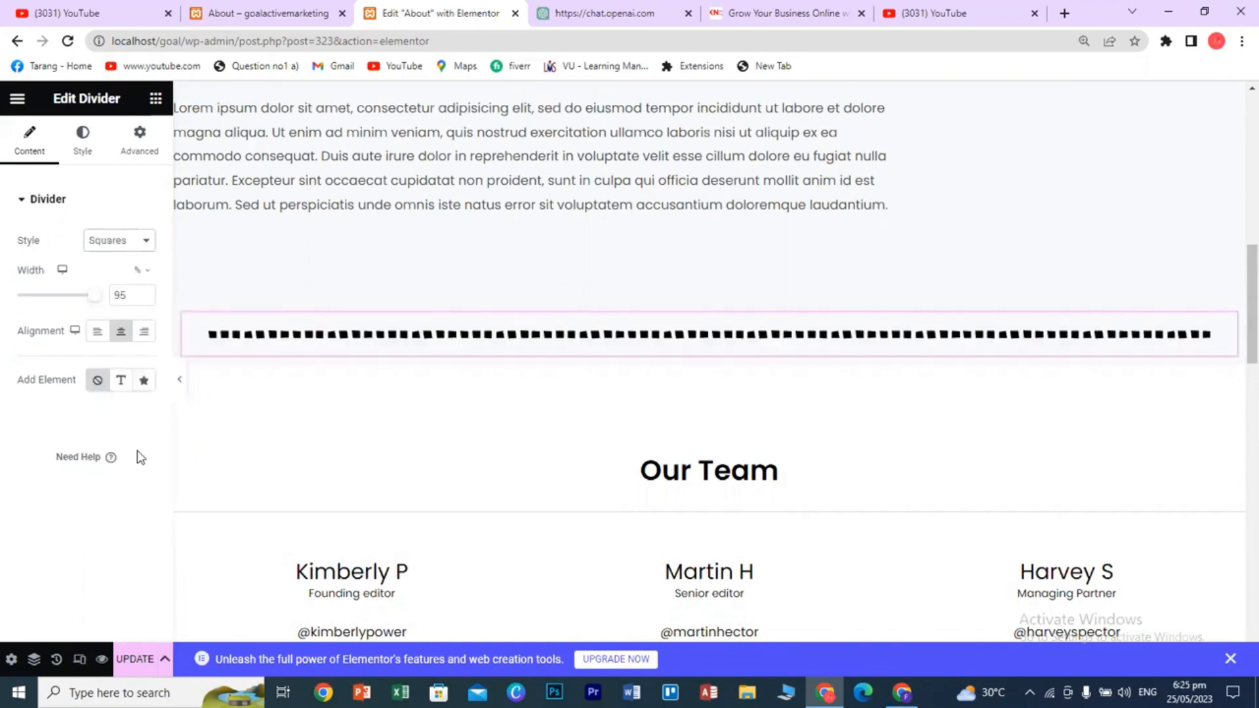
left_click(133, 248)
scroll(125, 472, "down", 4)
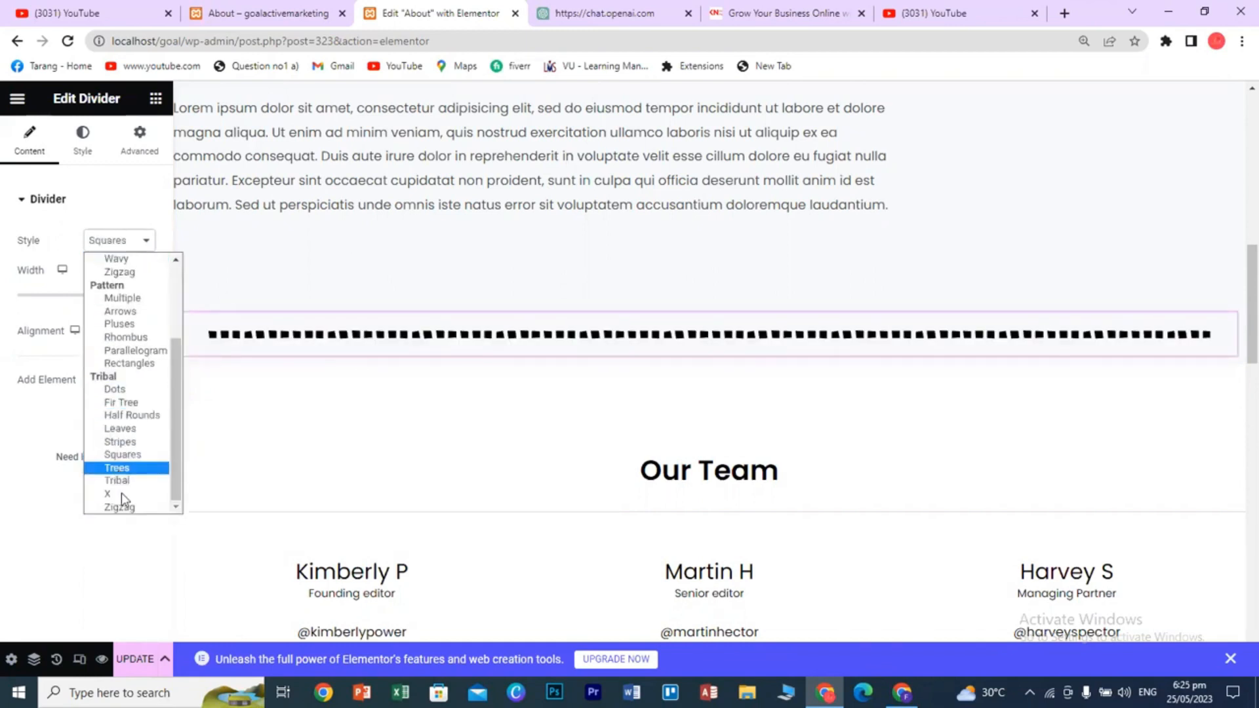
left_click(126, 508)
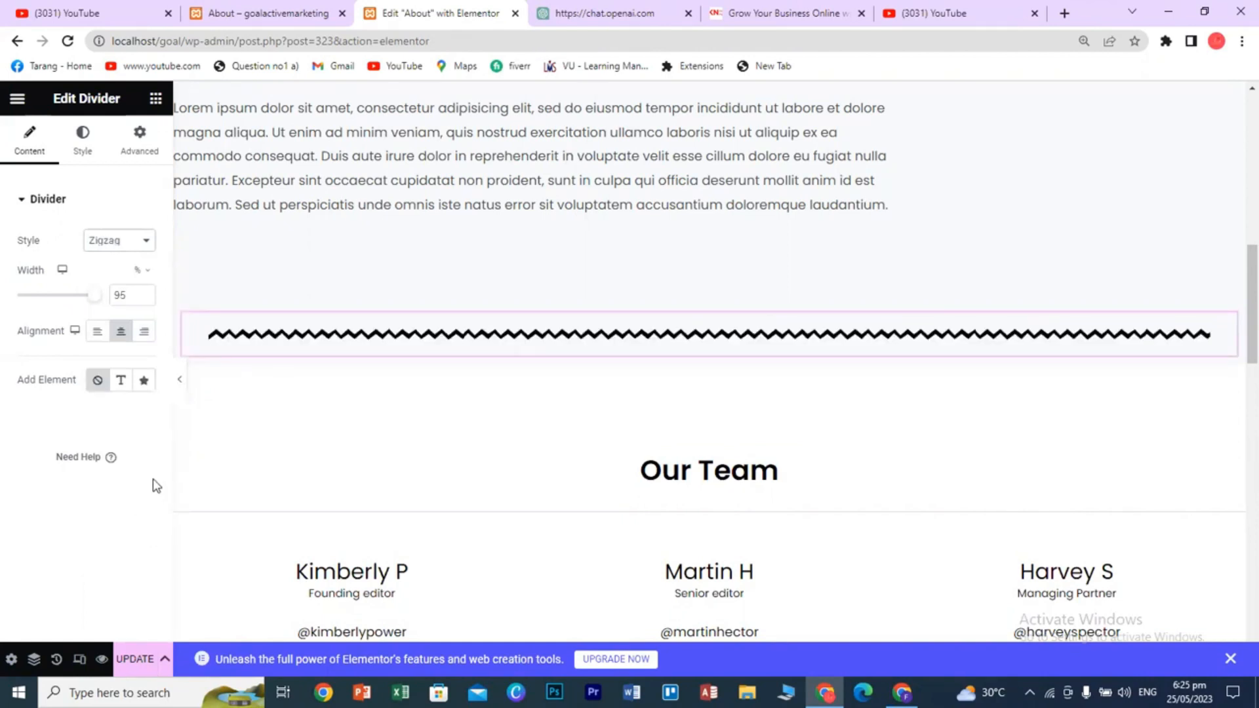
left_click(141, 669)
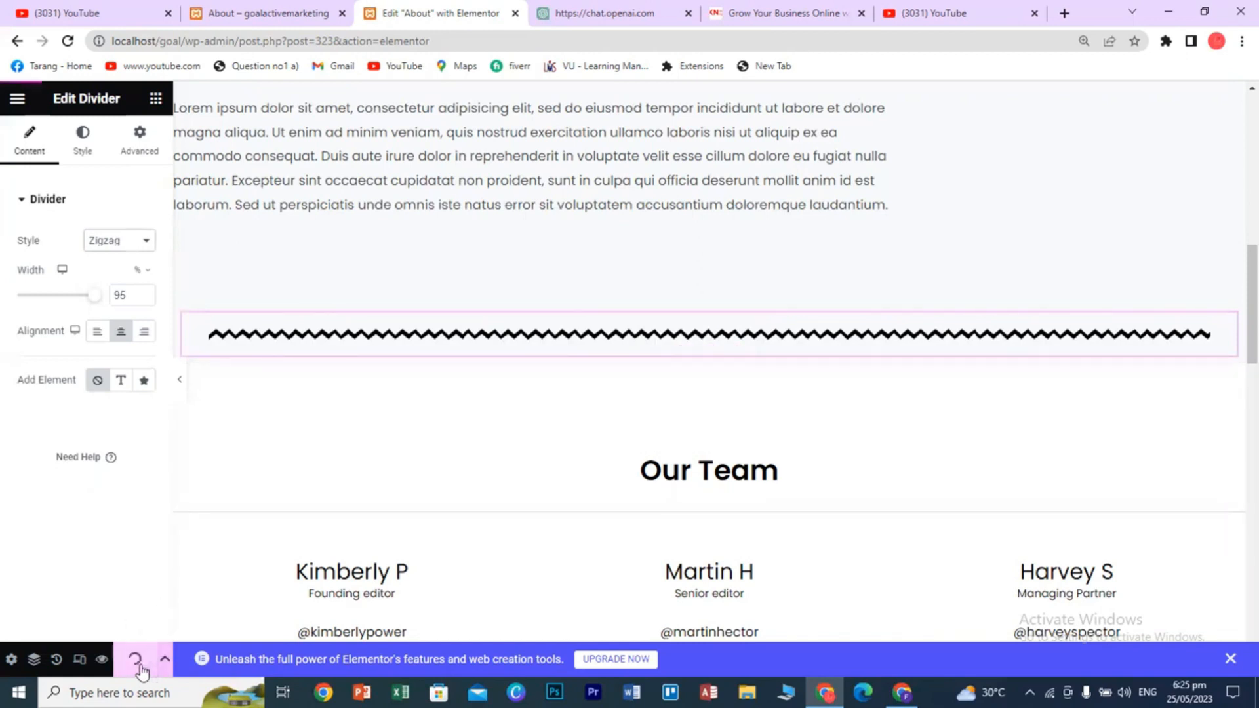
left_click(281, 13)
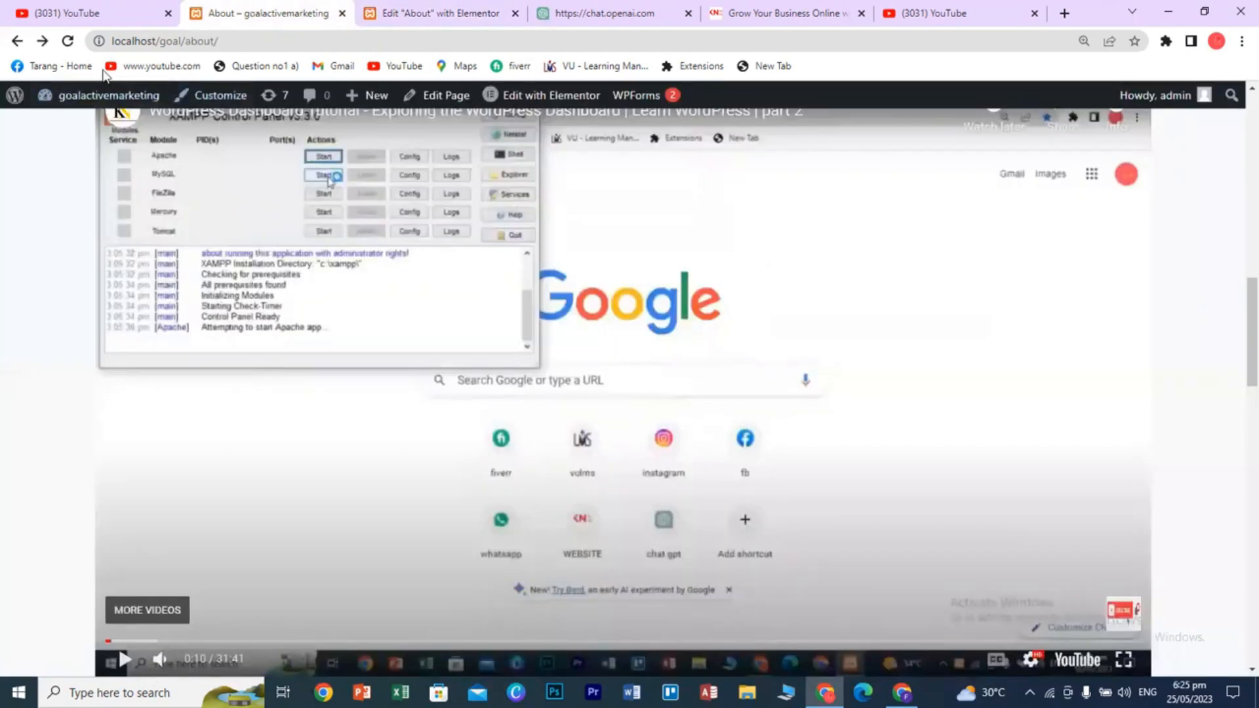
- Reload the live About page to check the zigzag divider above Our Team
left_click(69, 42)
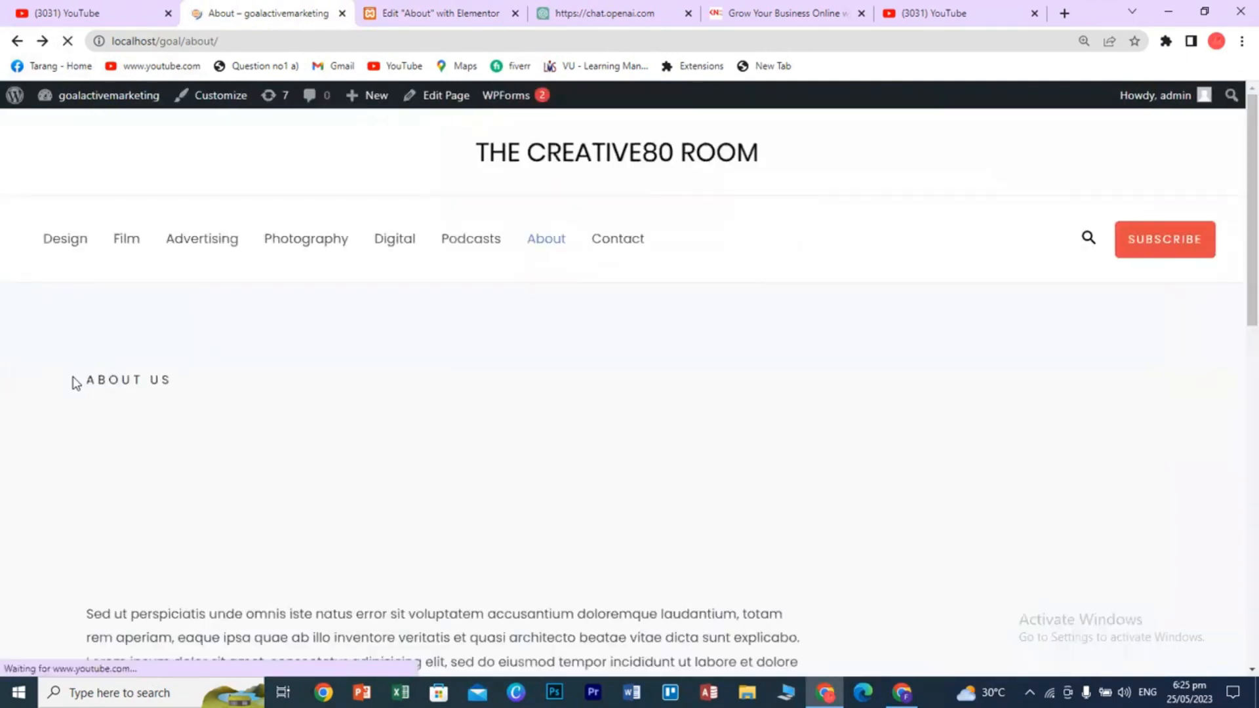
scroll(123, 447, "up", 3)
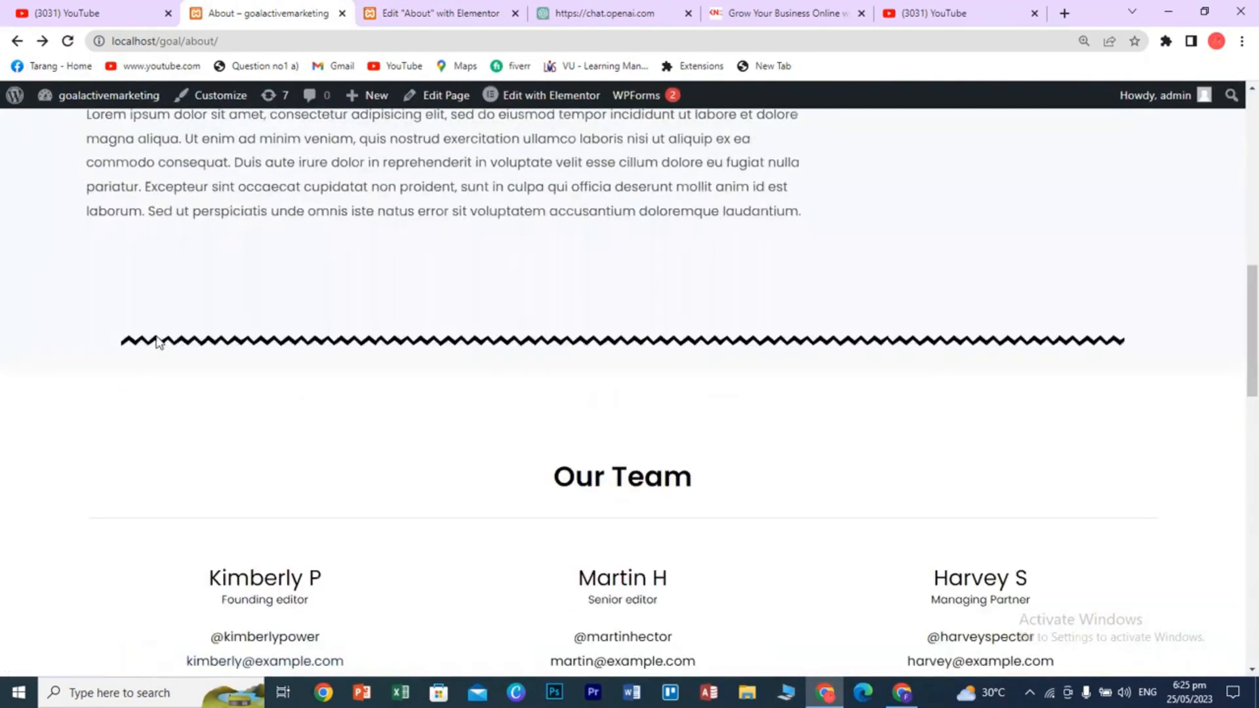
- Back in the editor, add a one-column section below the zigzag divider holding a spacer about 157 px tall
left_click(464, 13)
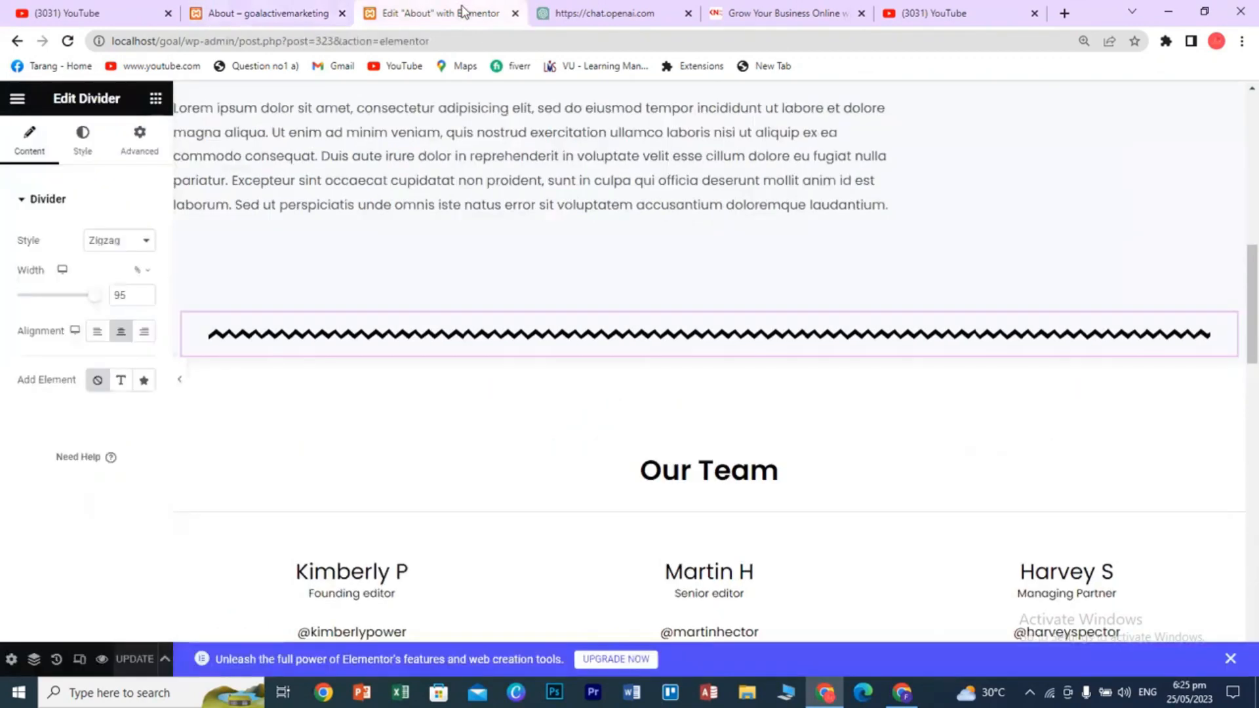
left_click(687, 354)
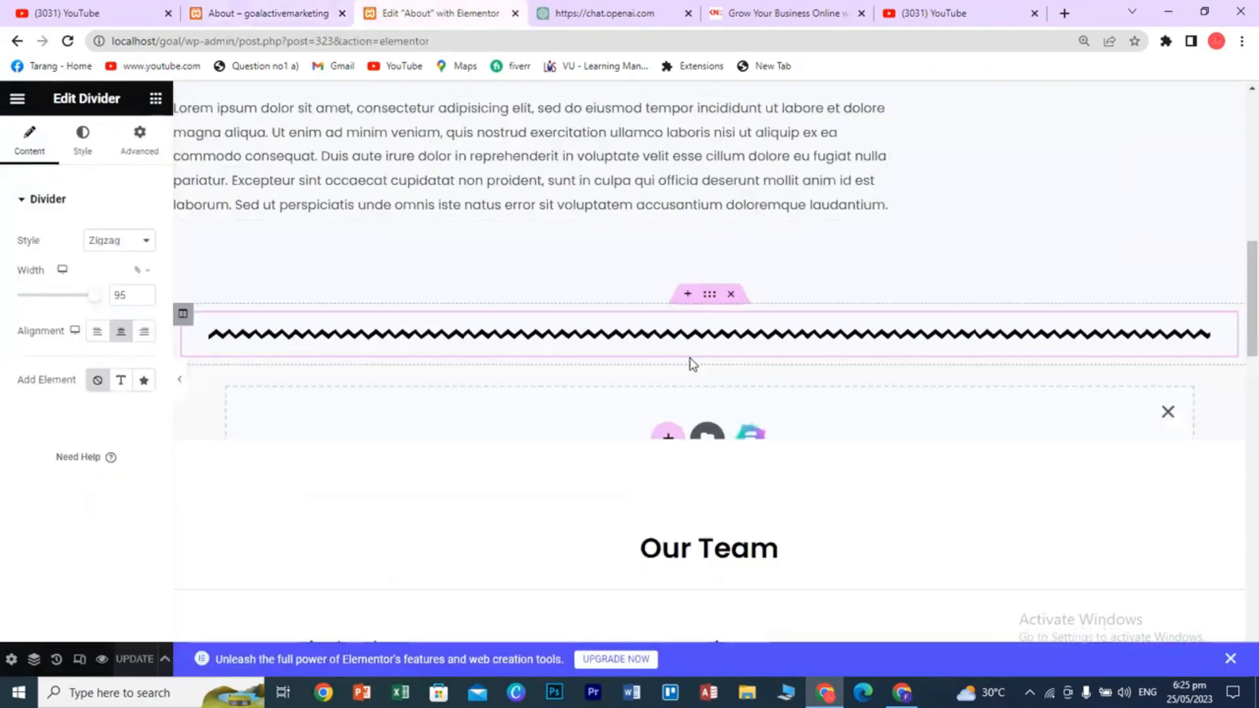
left_click(667, 448)
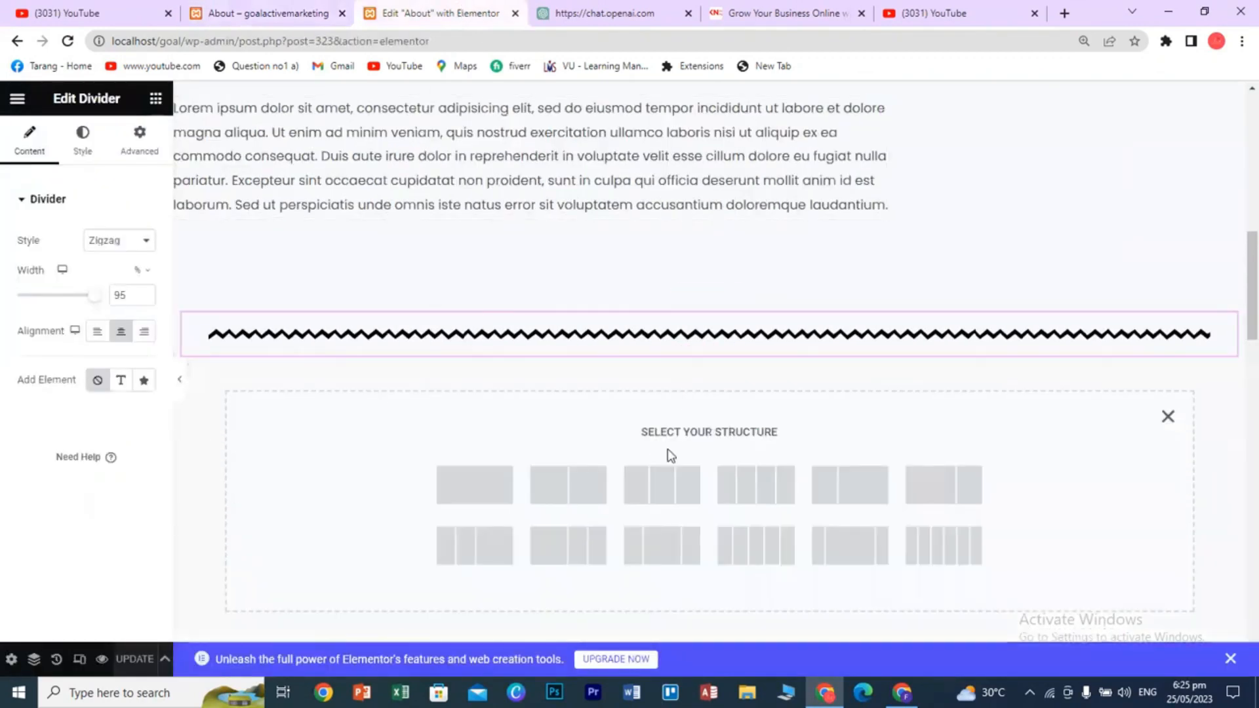
left_click(501, 485)
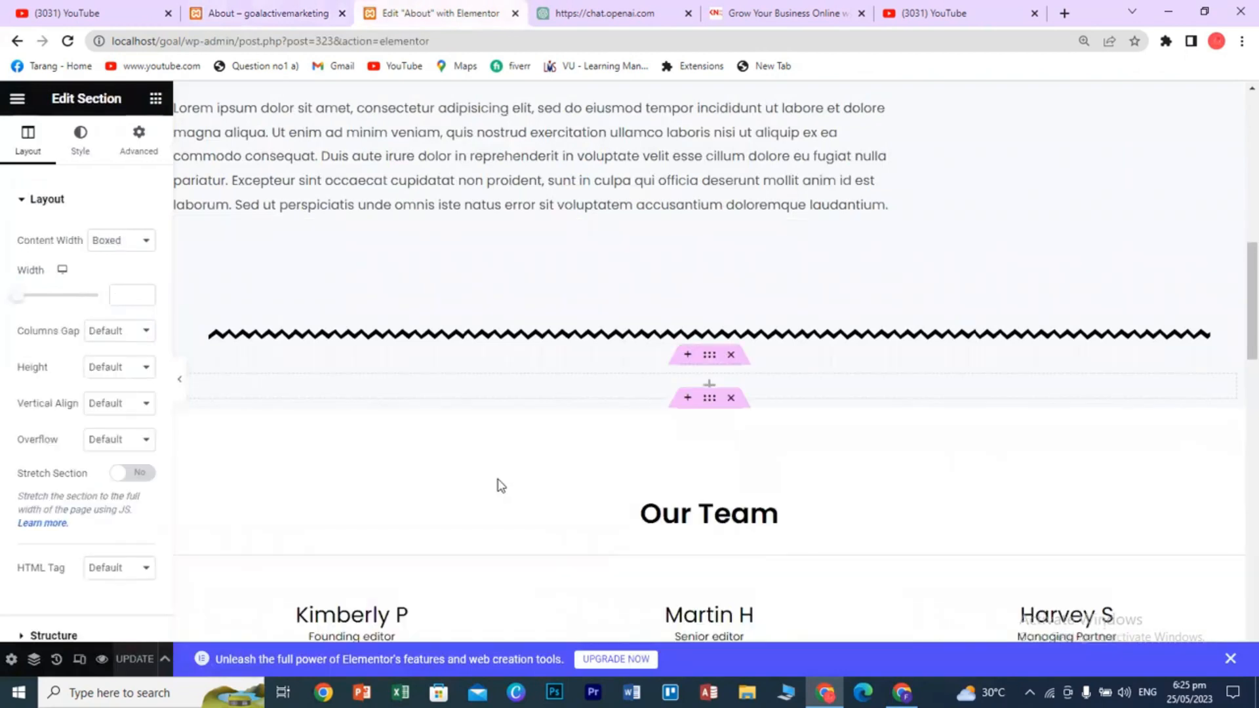
left_click(156, 98)
scroll(113, 454, "down", 1)
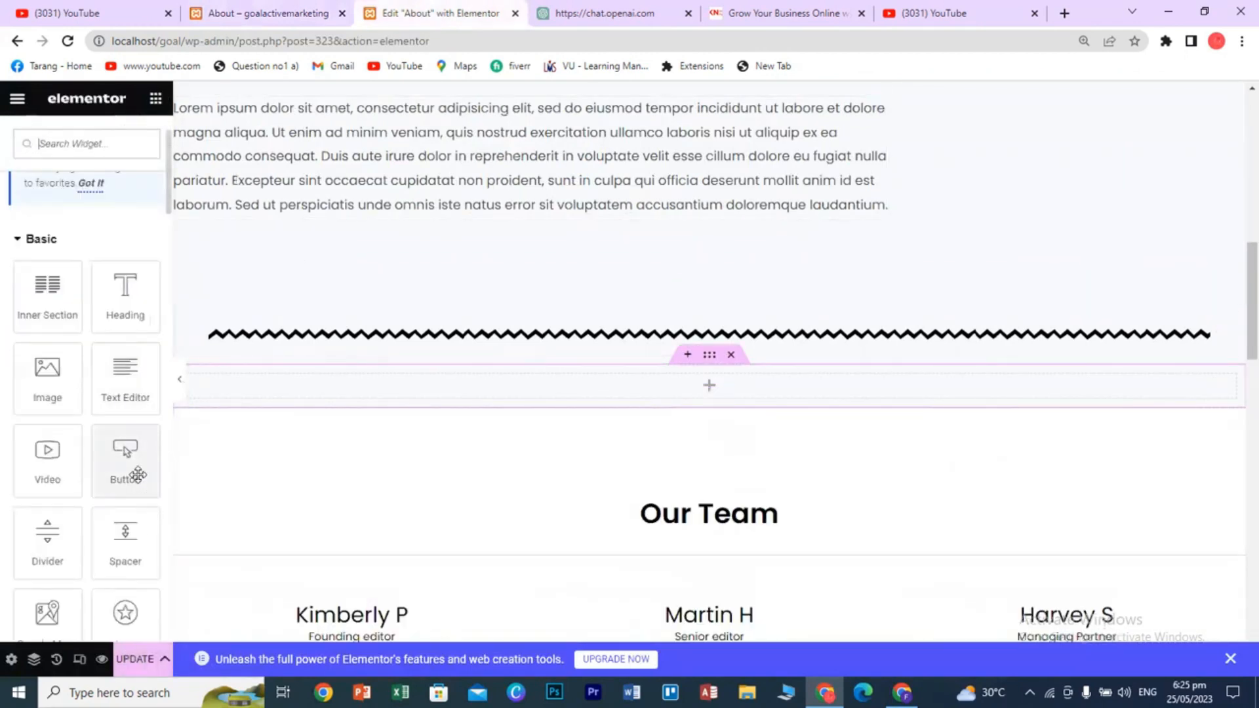
left_click_drag(125, 541, 698, 391)
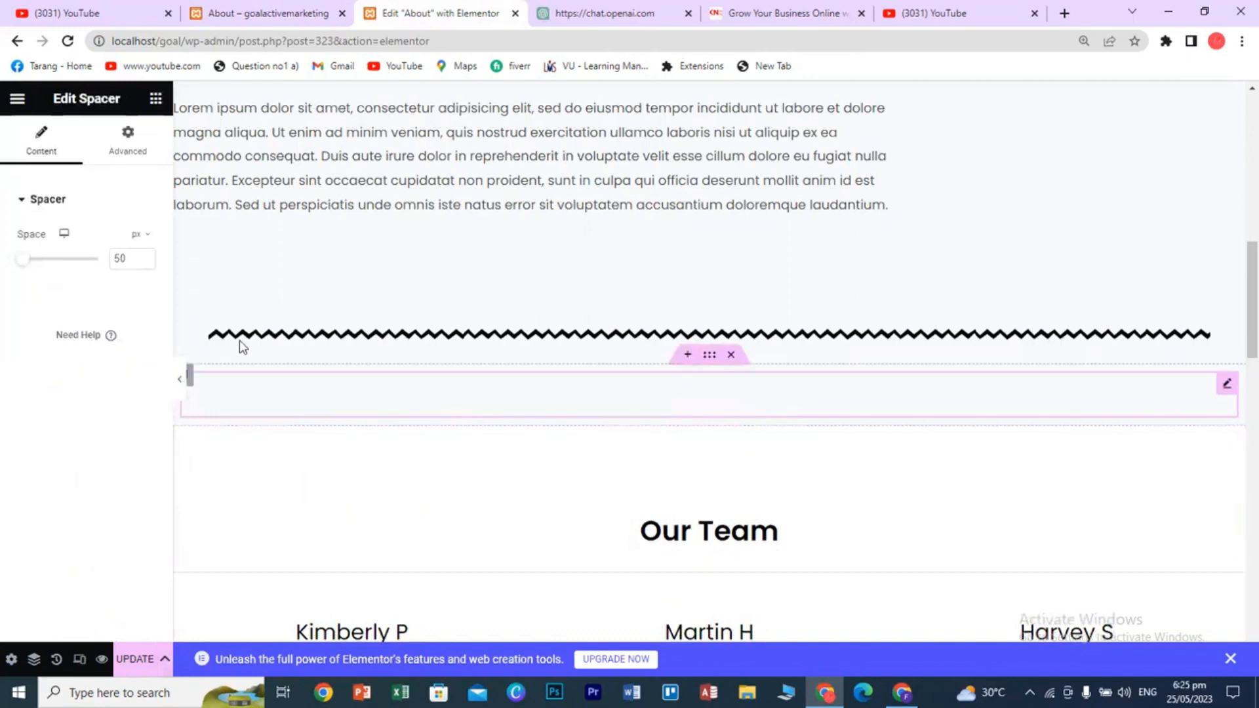
mouse_move(29, 264)
left_mouse_down()
mouse_move(65, 264)
mouse_move(28, 275)
mouse_move(38, 283)
mouse_move(92, 270)
mouse_move(18, 271)
left_mouse_up()
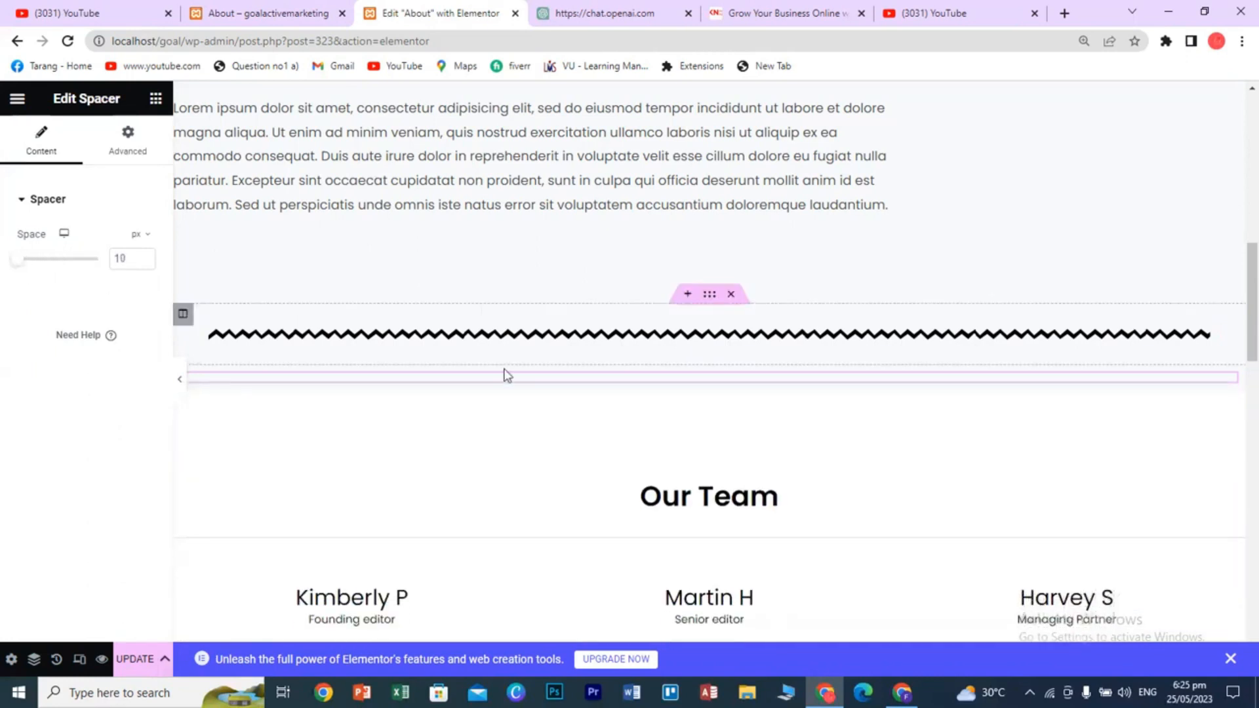
- Add another empty single-column section below the divider
left_click(687, 383)
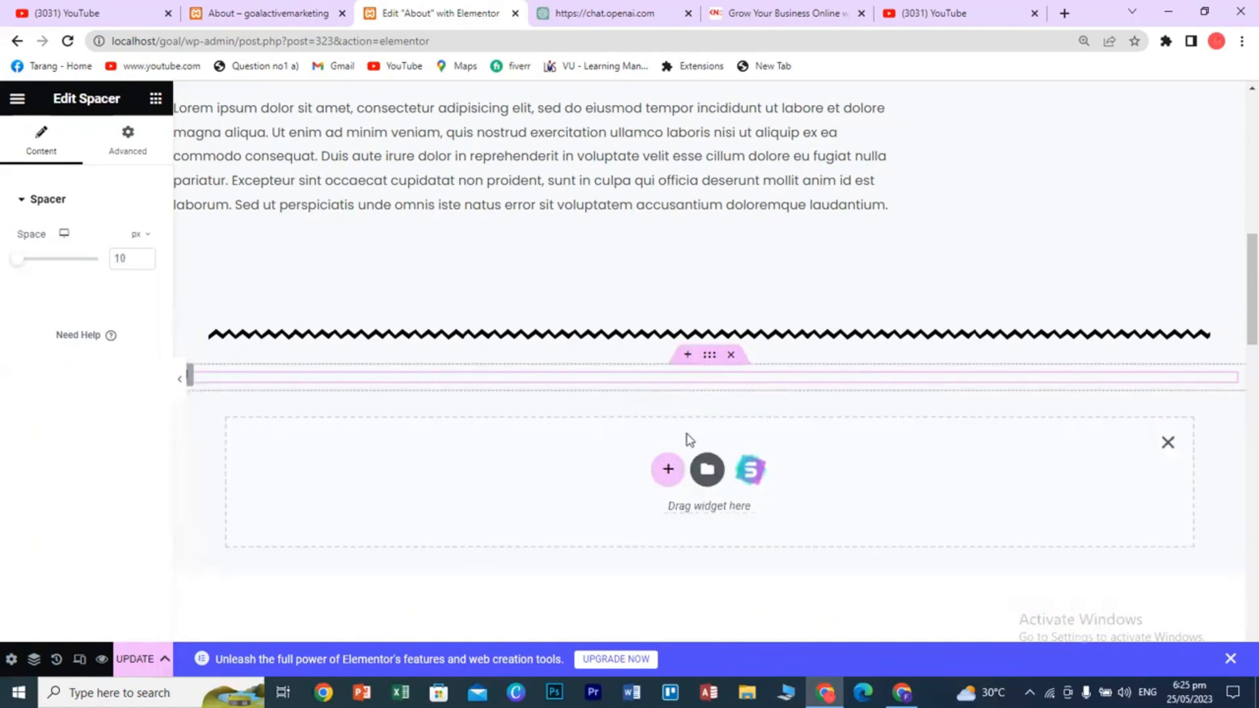
left_click(155, 100)
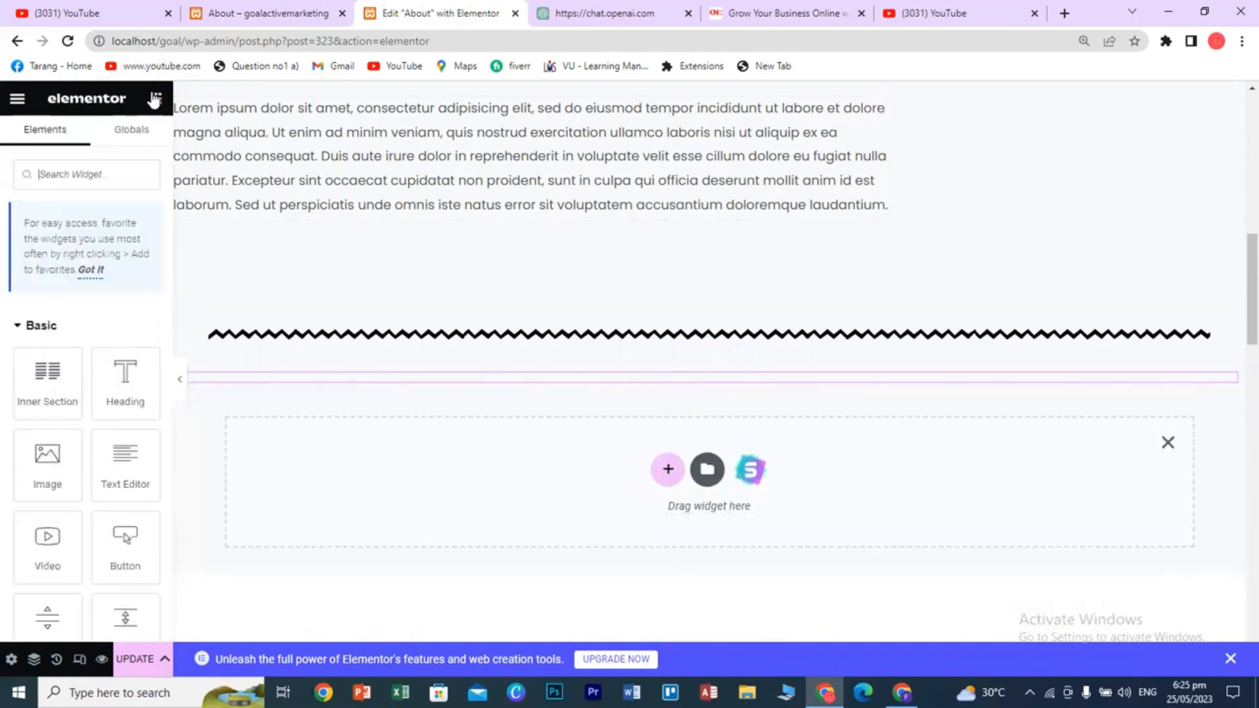
scroll(148, 480, "down", 1)
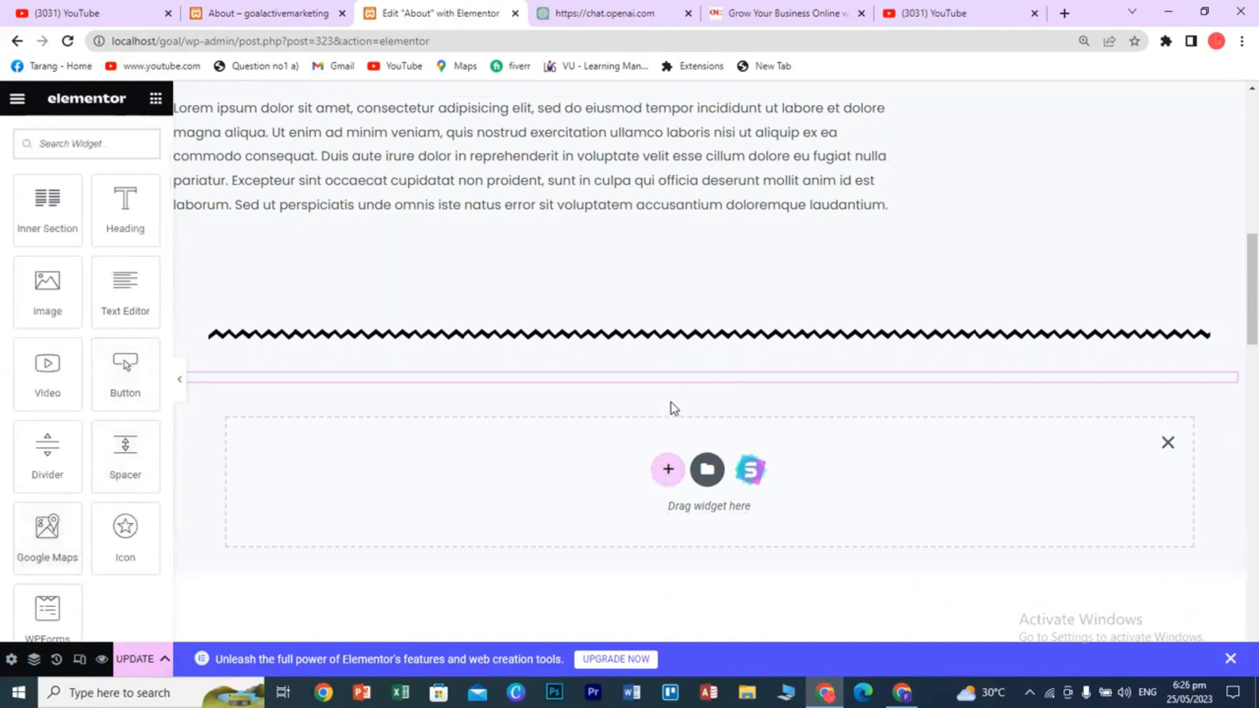
mouse_move(672, 372)
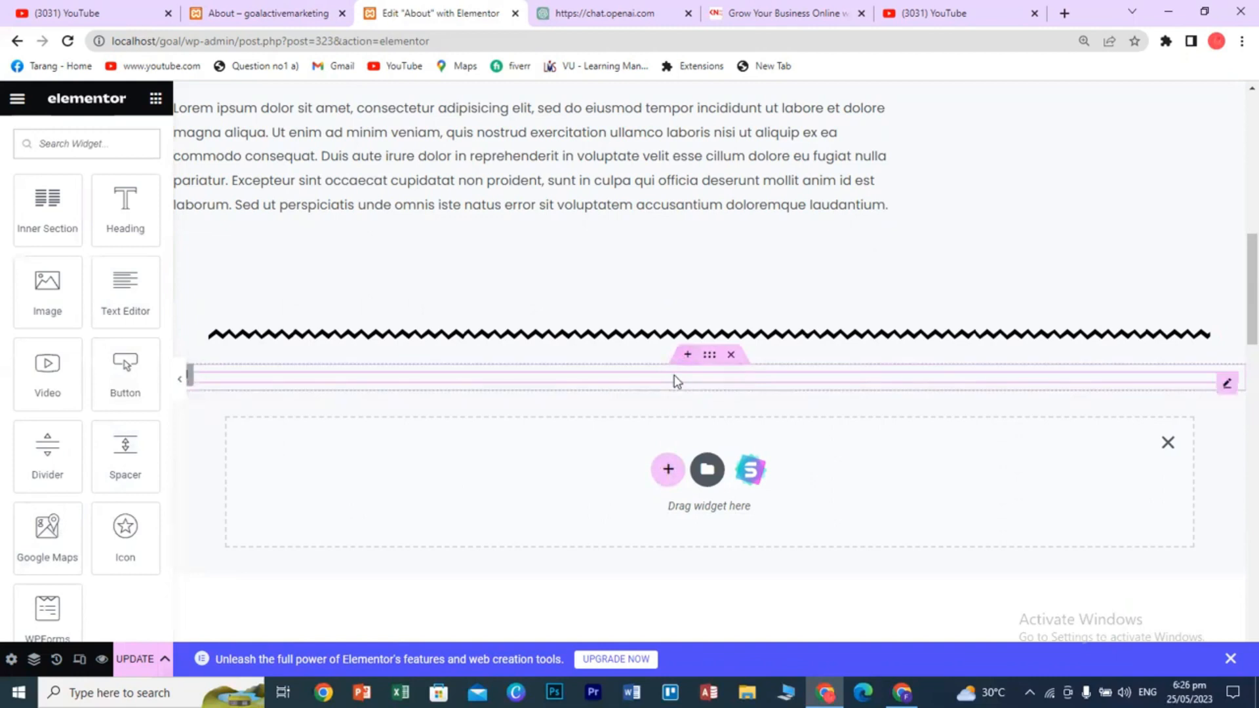
left_click(667, 470)
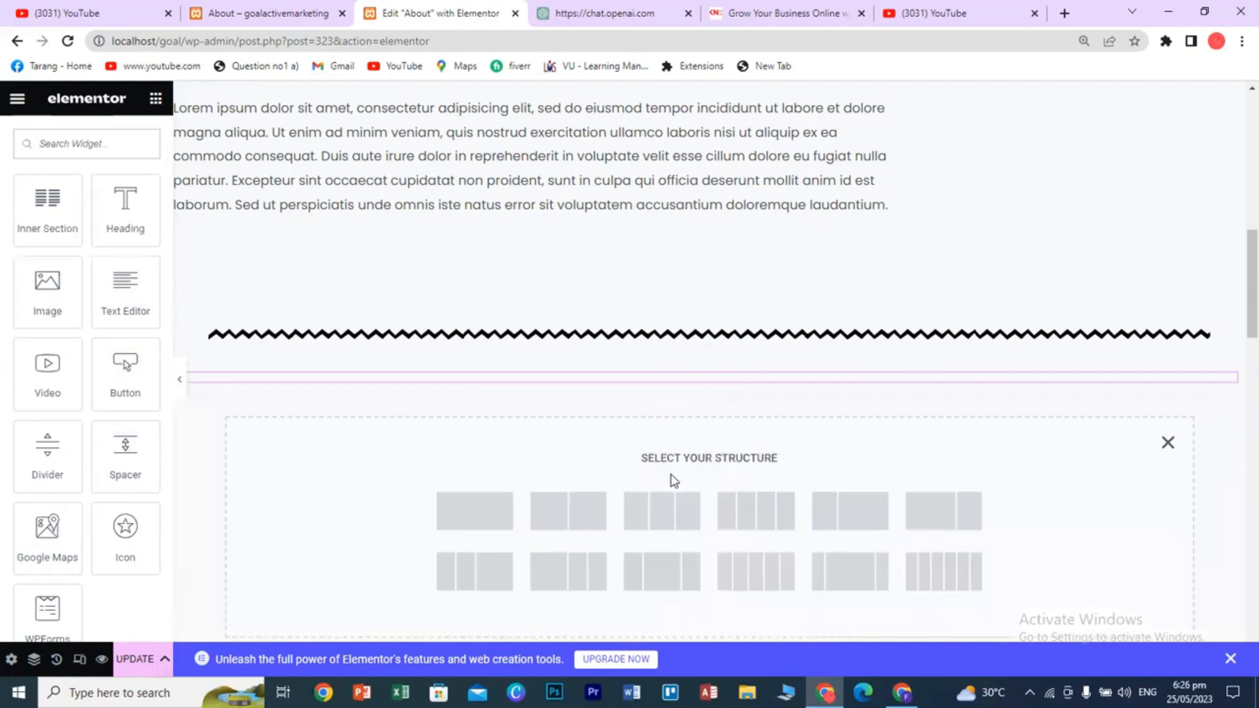
left_click(510, 522)
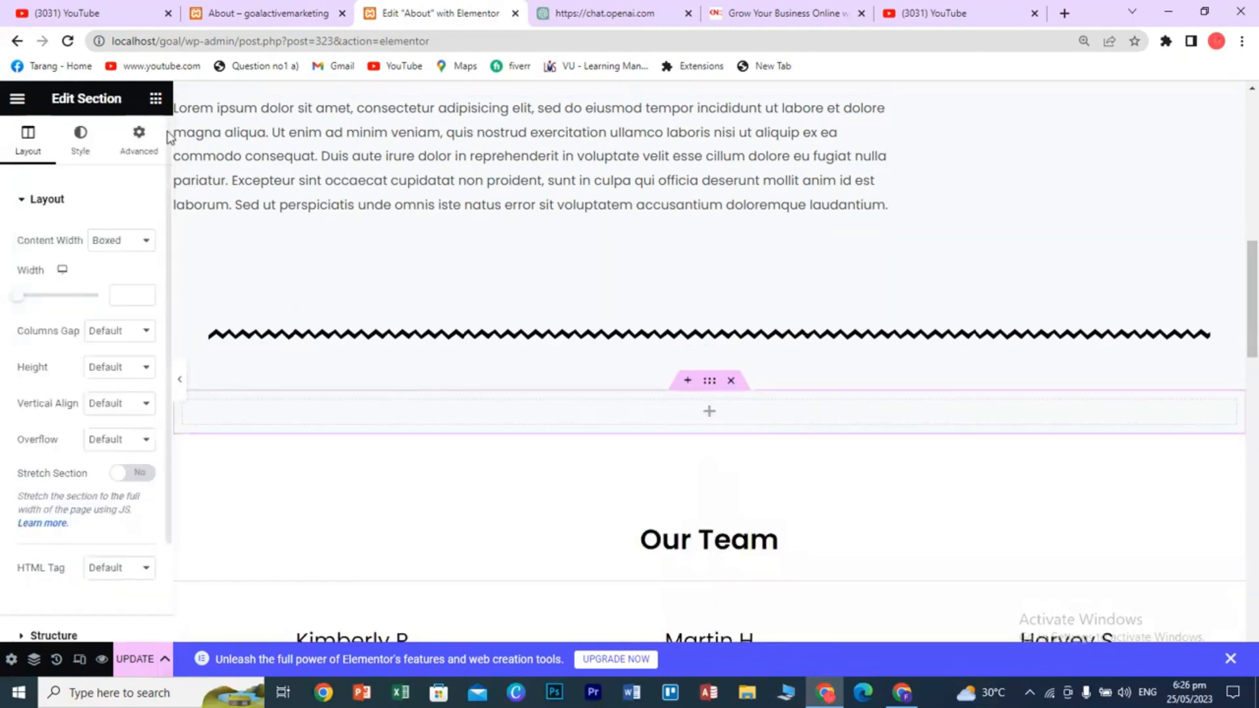
left_click(156, 98)
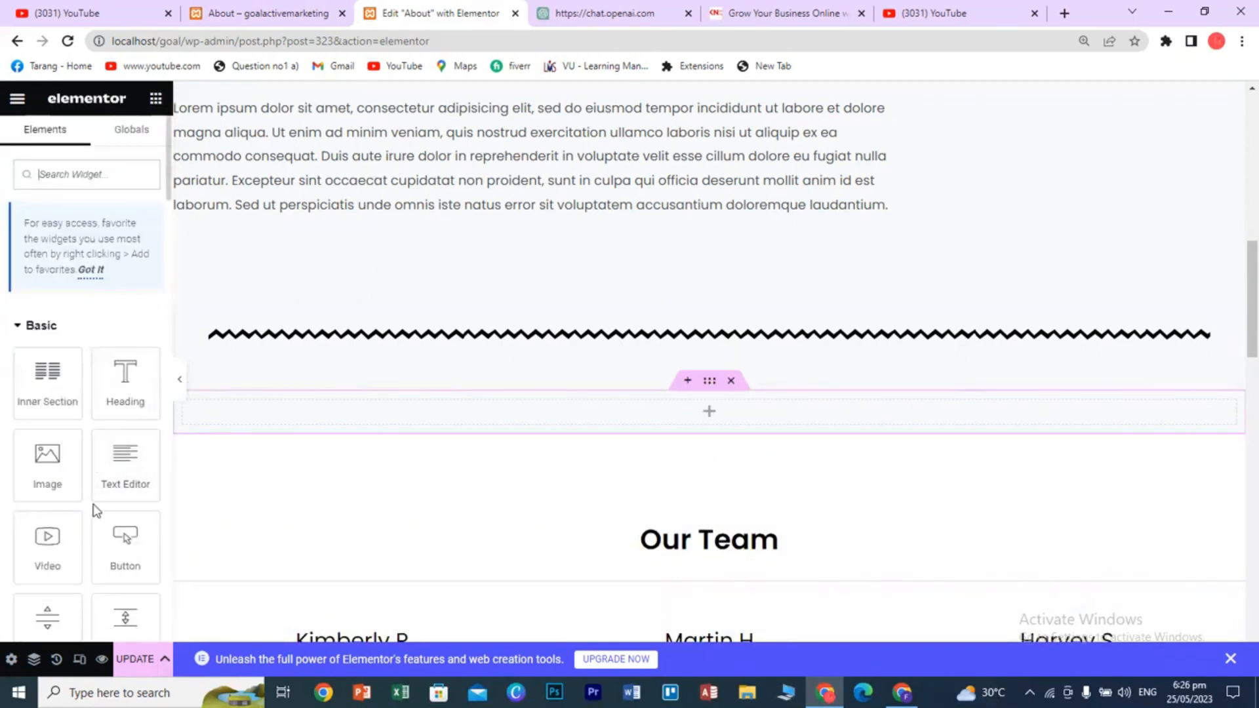
scroll(98, 498, "down", 3)
scroll(100, 506, "down", 3)
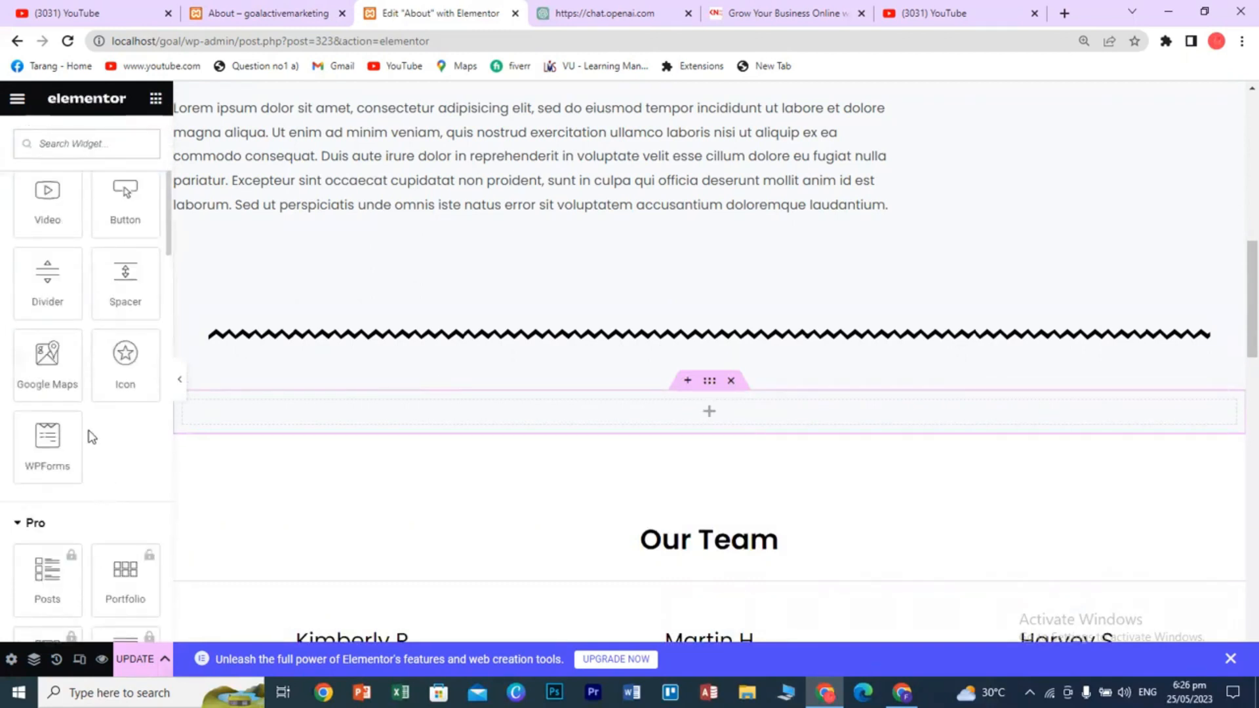
- Place a Google Maps widget in the section and set its location to a Lahore street address
left_click_drag(47, 364, 679, 419)
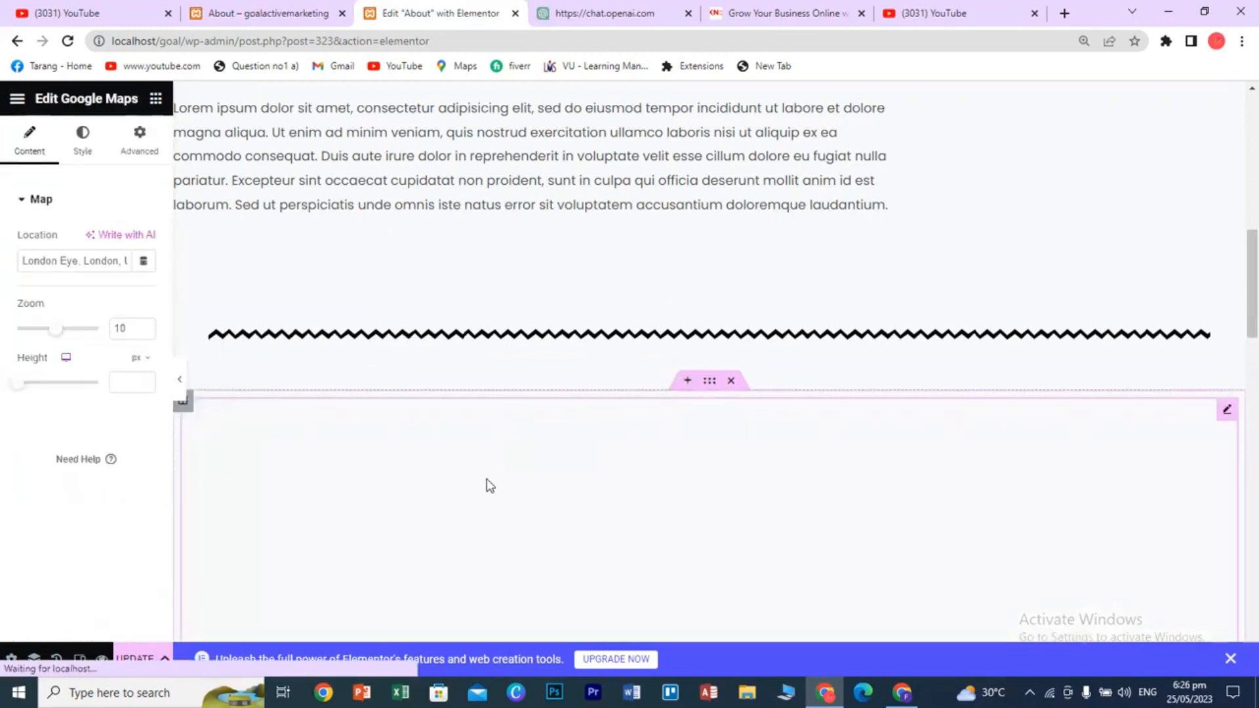
scroll(492, 487, "down", 2)
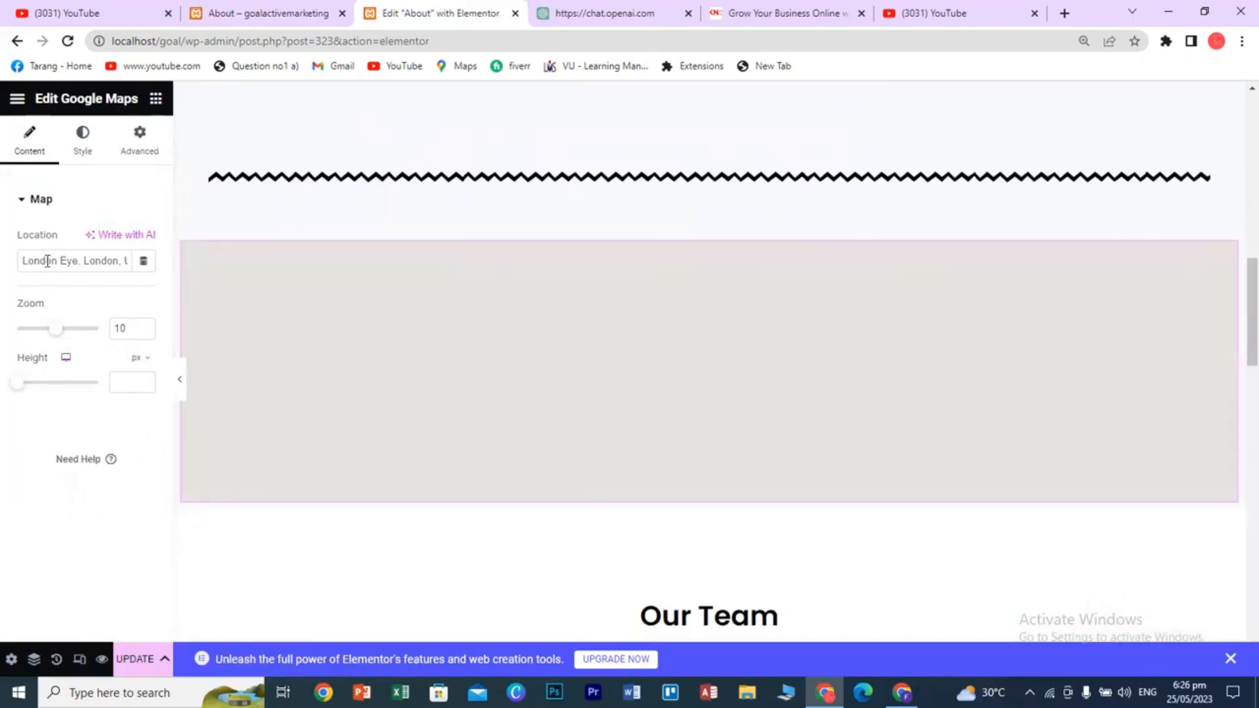
triple_click(70, 261)
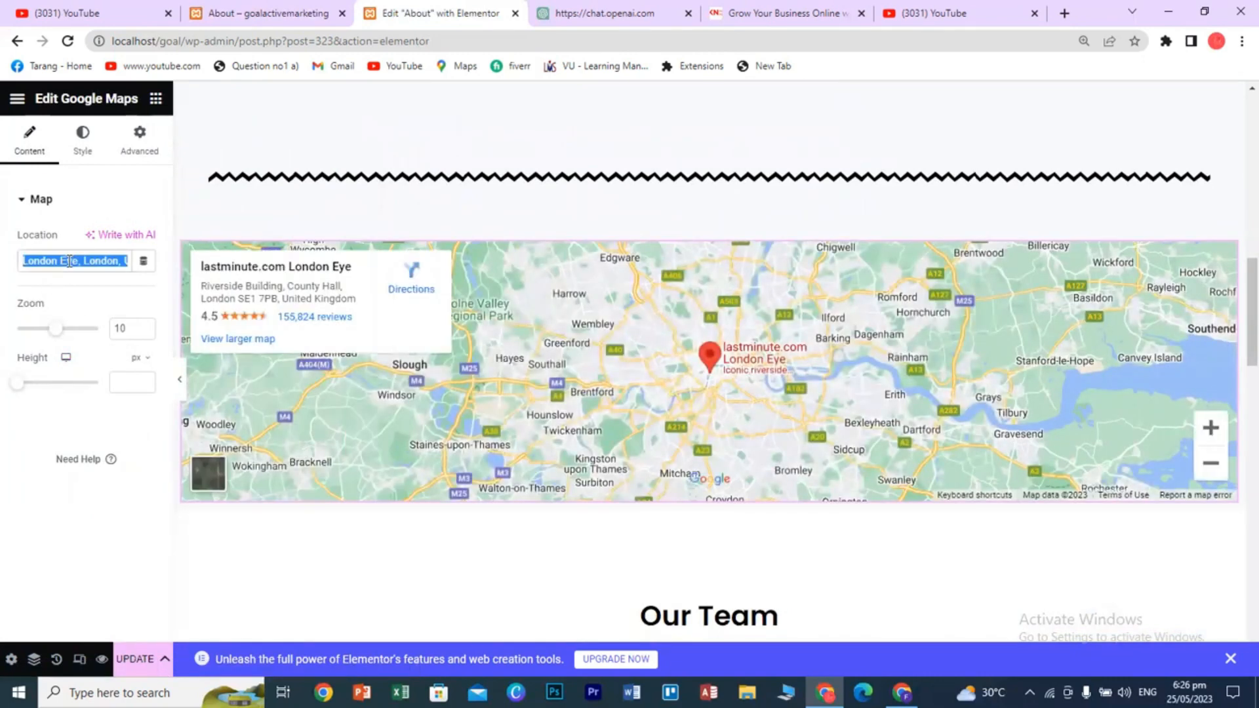
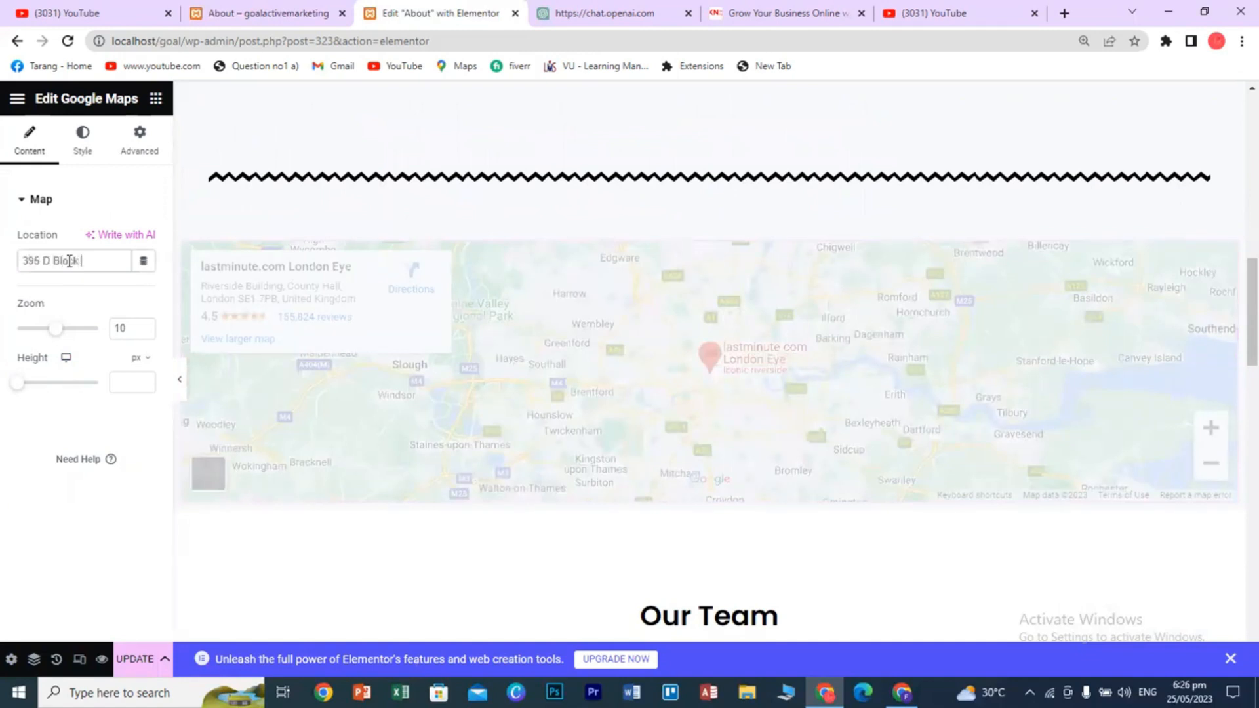
left_click(186, 211)
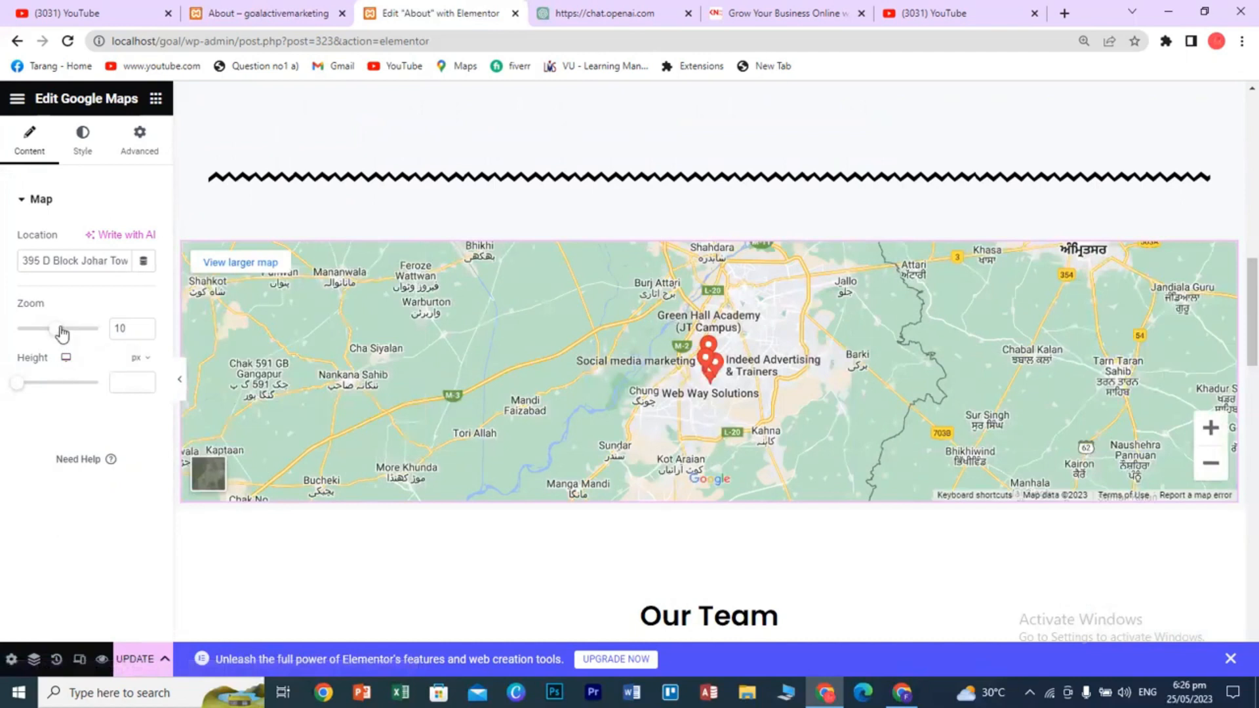
- Set the map zoom to 10 and height to 531 px, then update the page
left_click_drag(57, 334, 49, 335)
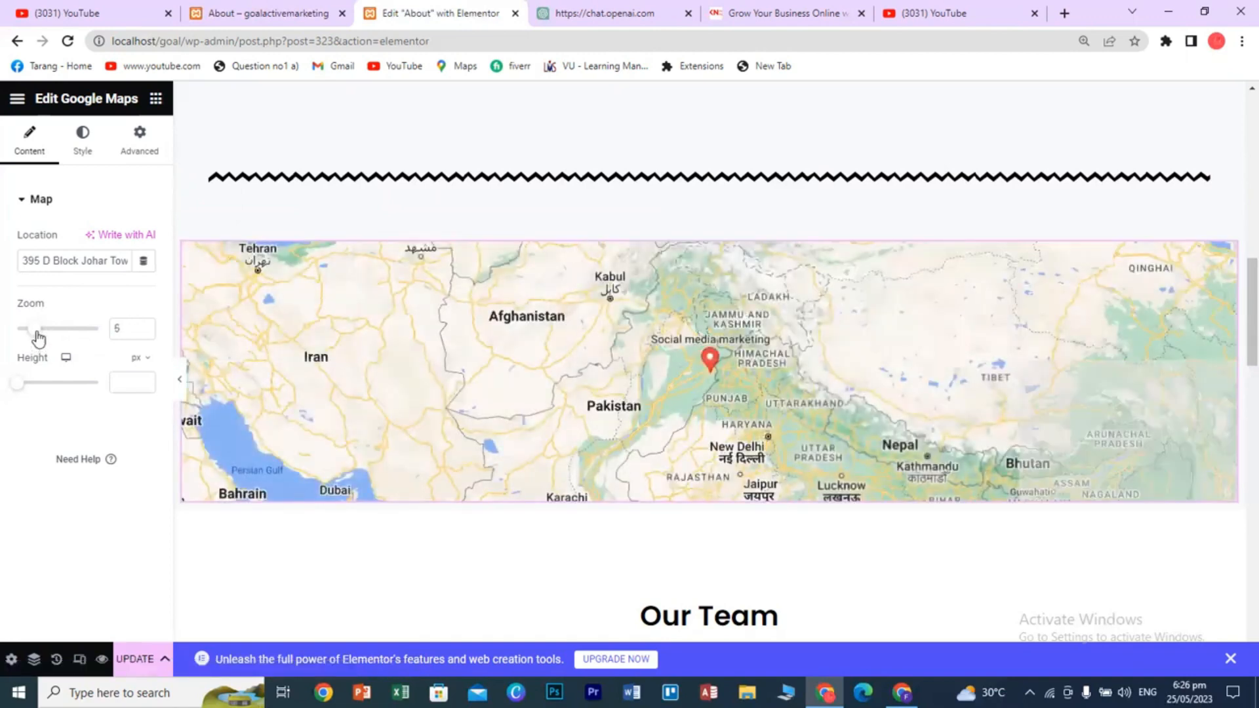
left_click_drag(36, 340, 100, 341)
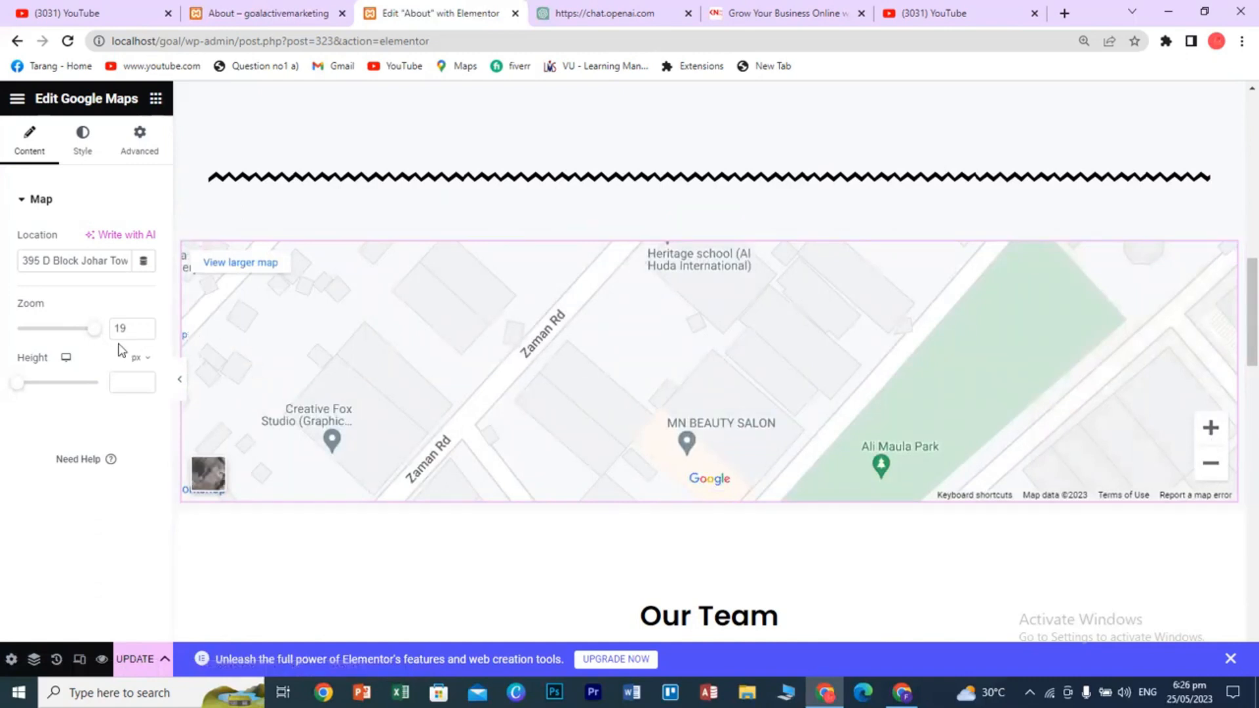
left_click_drag(93, 339, 53, 337)
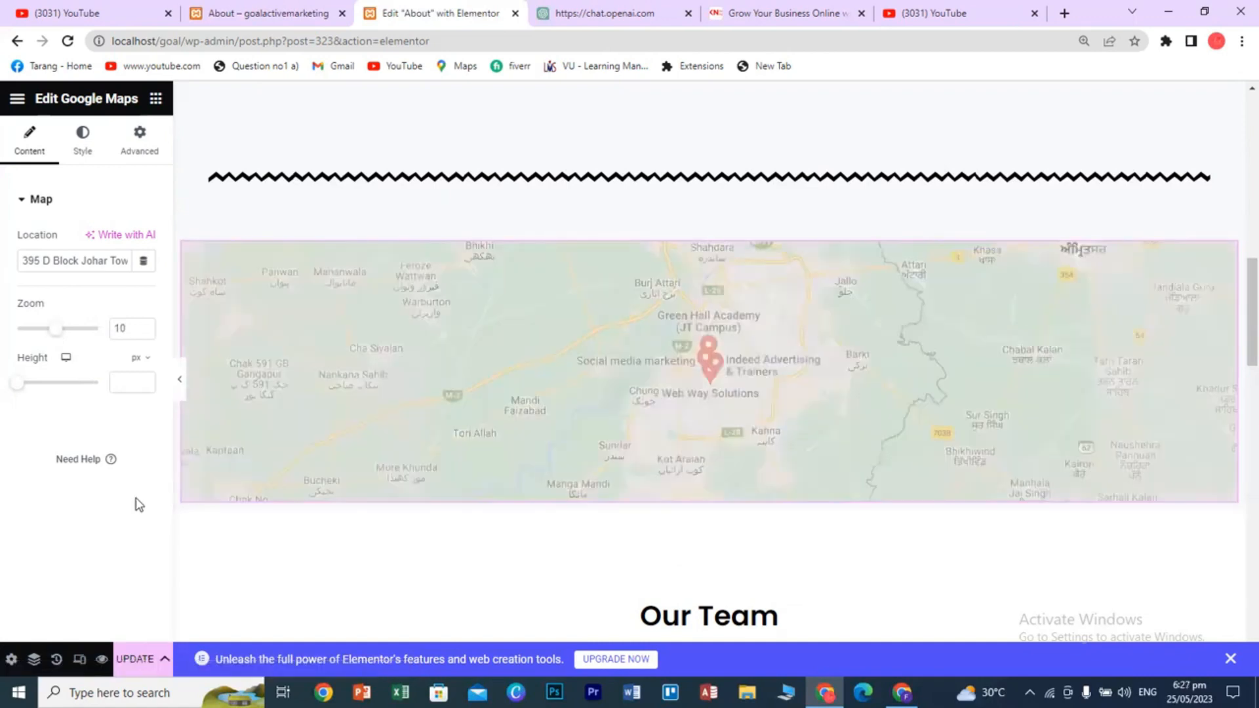
left_click_drag(23, 391, 50, 392)
scroll(449, 478, "down", 3)
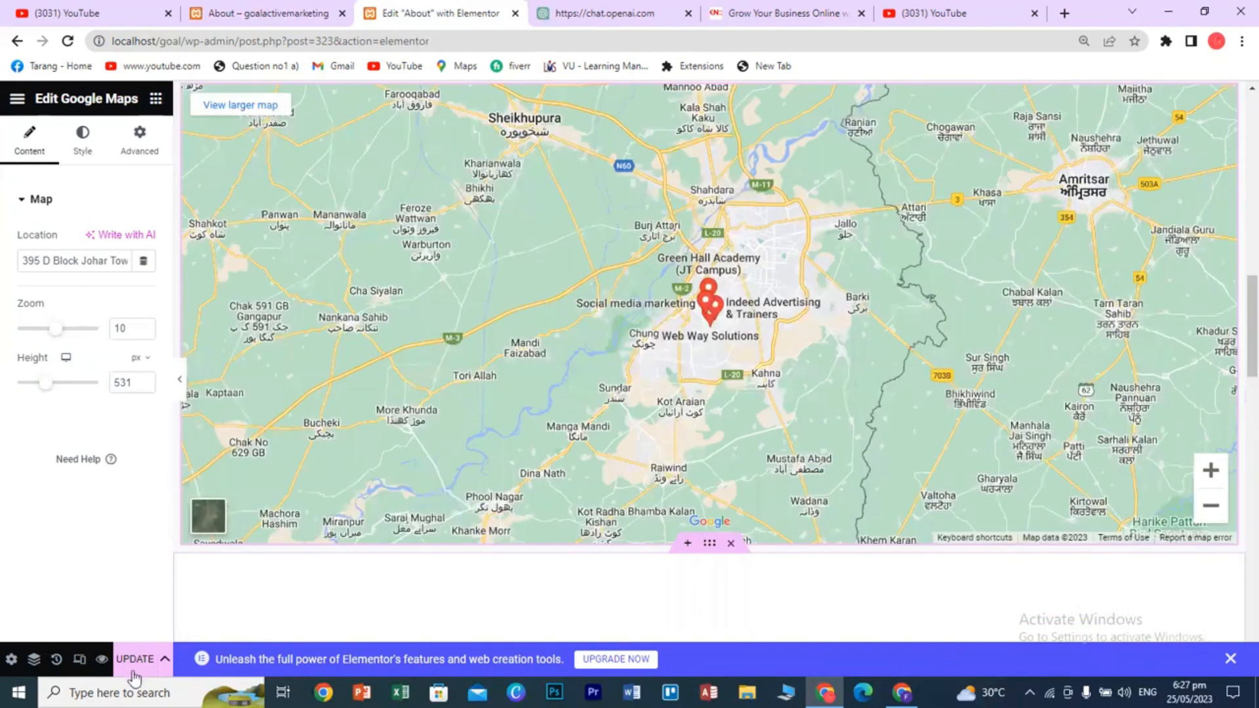
left_click(134, 671)
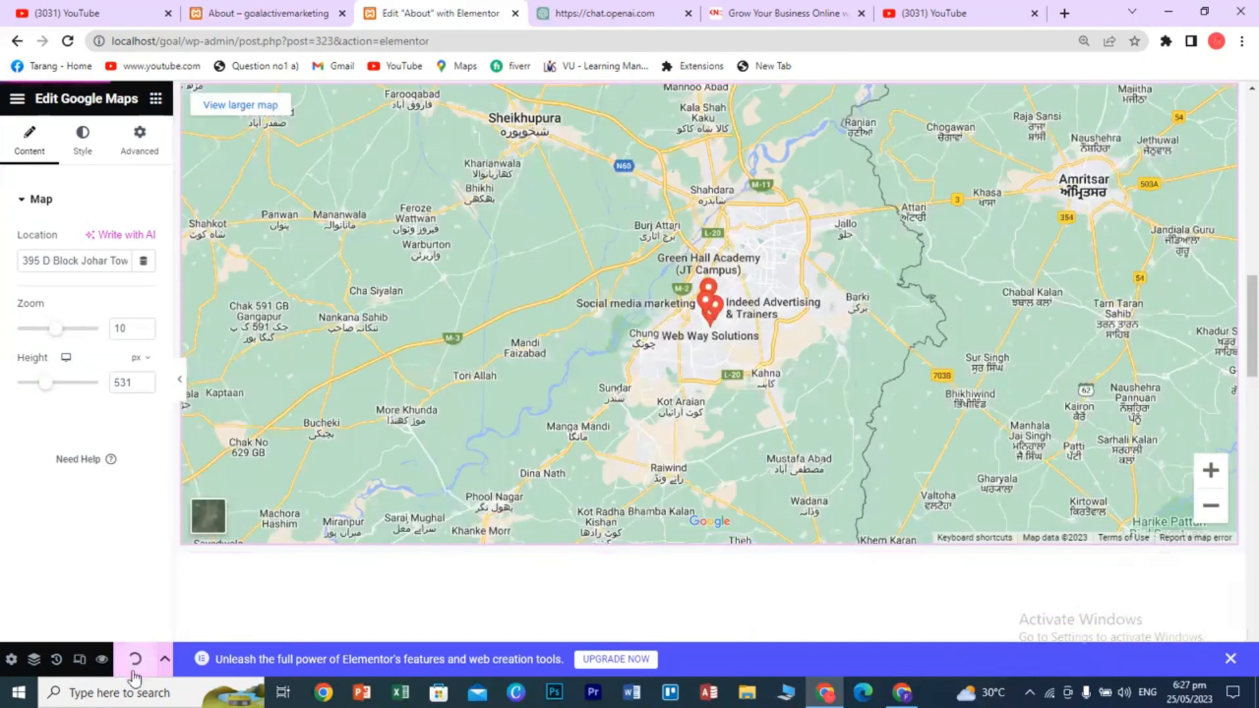
left_click(227, 12)
left_click(67, 45)
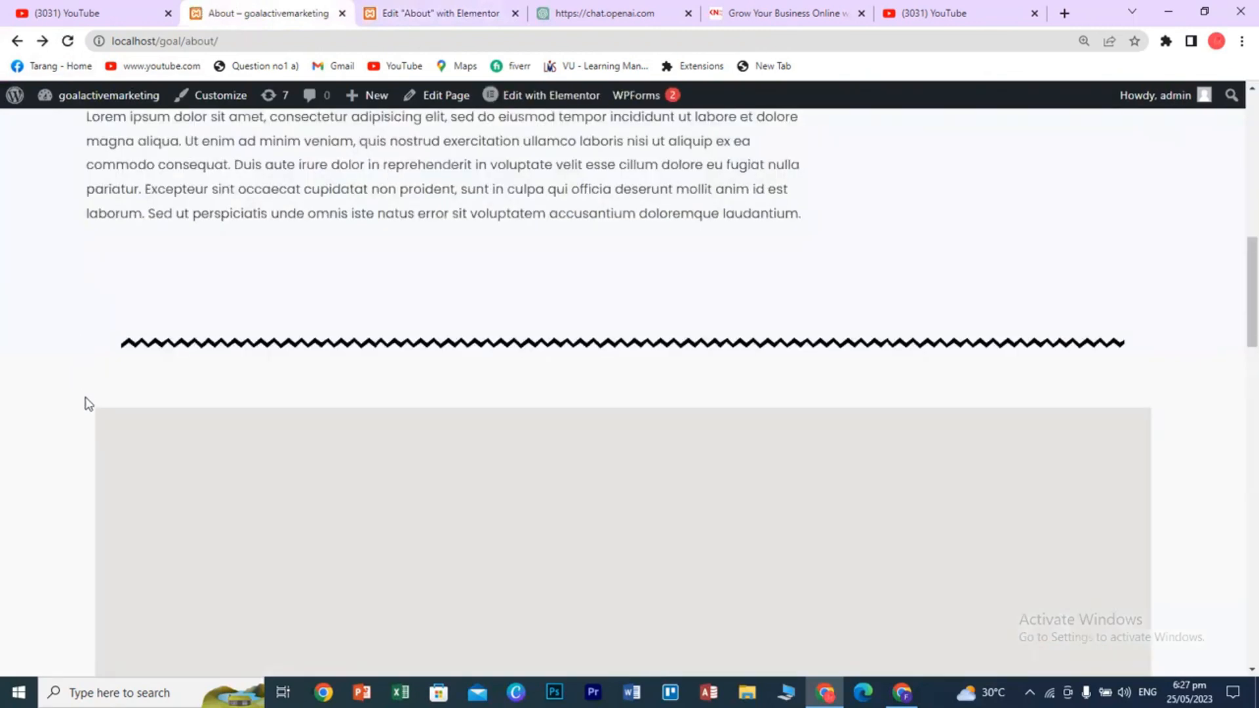
scroll(88, 403, "down", 4)
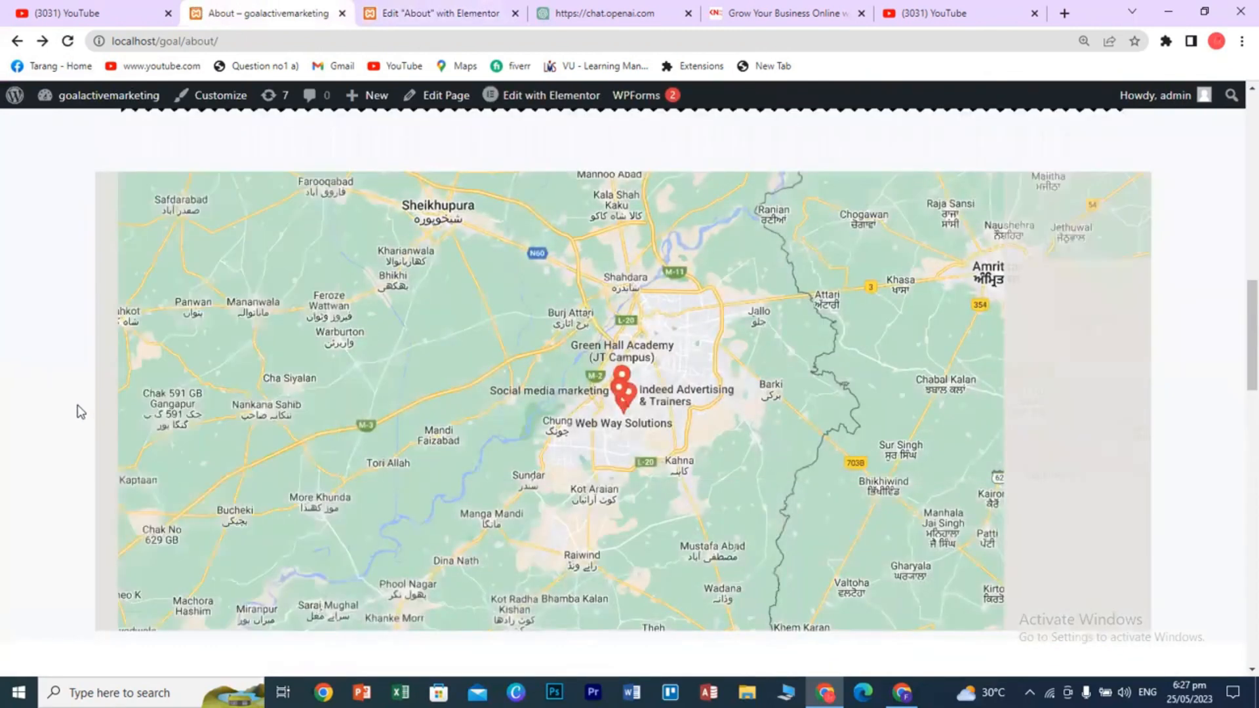
scroll(77, 412, "up", 3)
scroll(77, 411, "down", 3)
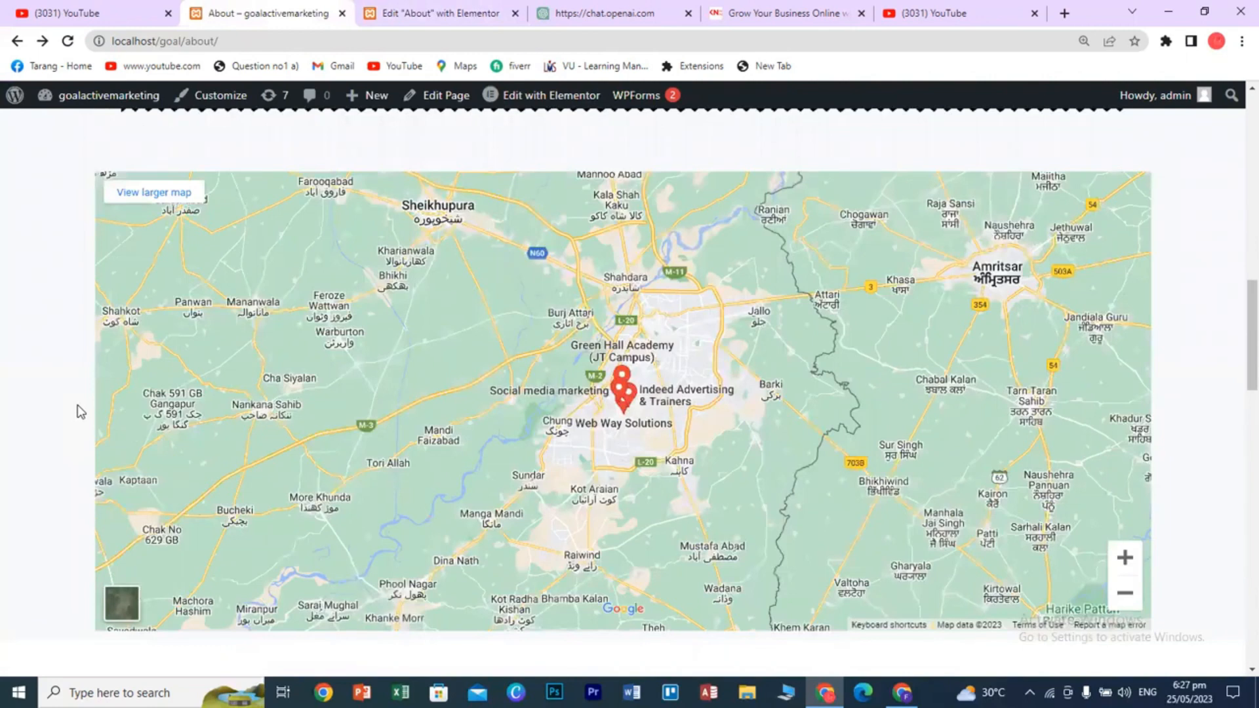
scroll(1239, 515, "down", 1)
left_click(1126, 516)
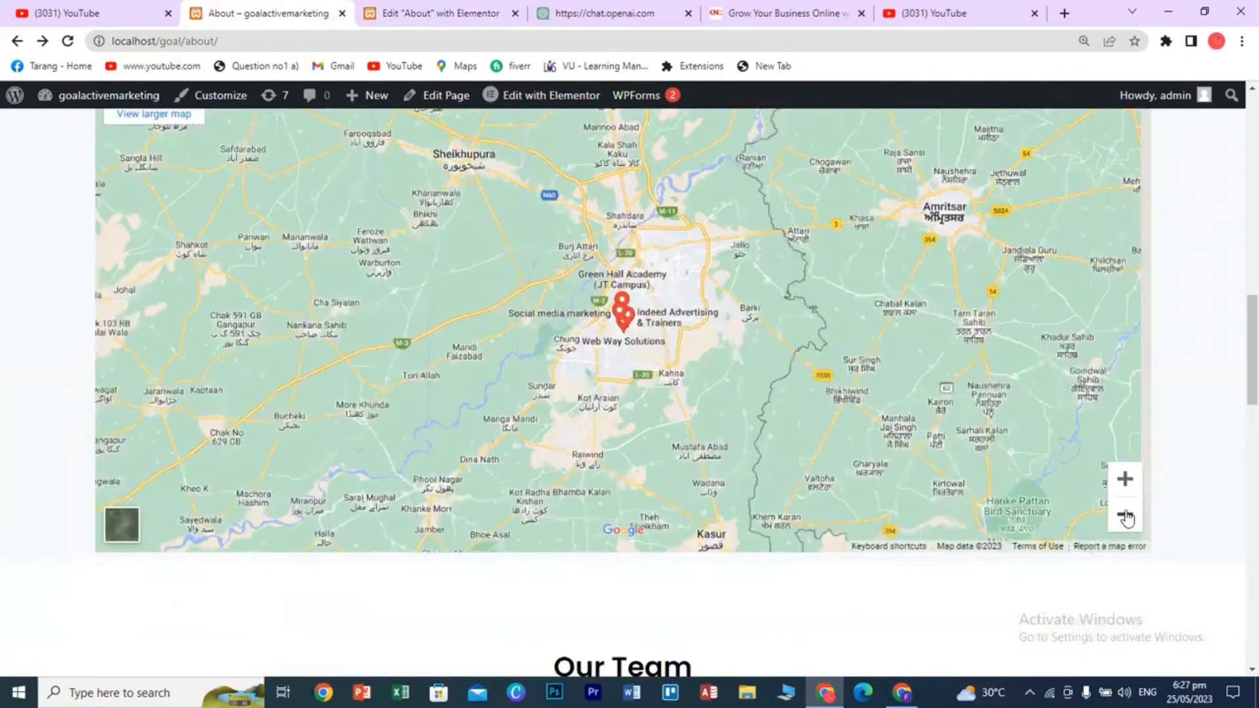
left_click(1125, 517)
left_click(1125, 492)
left_click(1125, 492)
left_click(1125, 492)
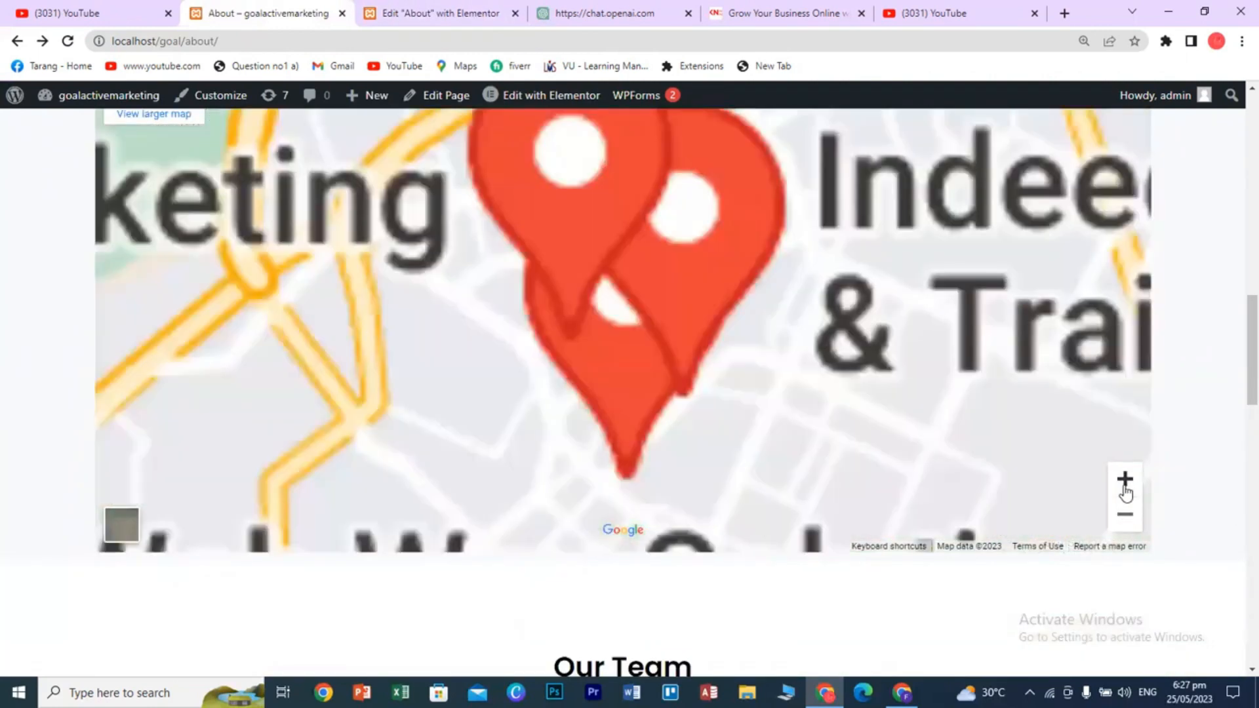
left_click(1126, 491)
left_click(1125, 492)
left_click(1126, 521)
left_click(1126, 521)
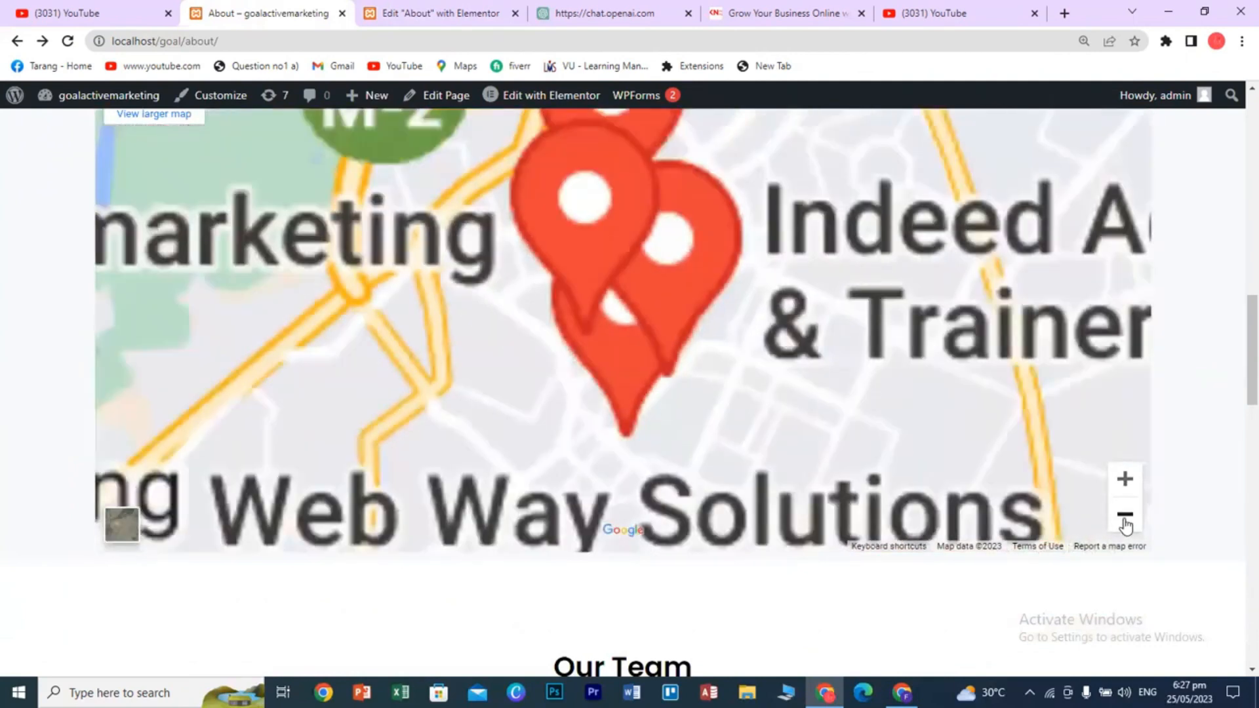
left_click(1125, 521)
left_click(1126, 521)
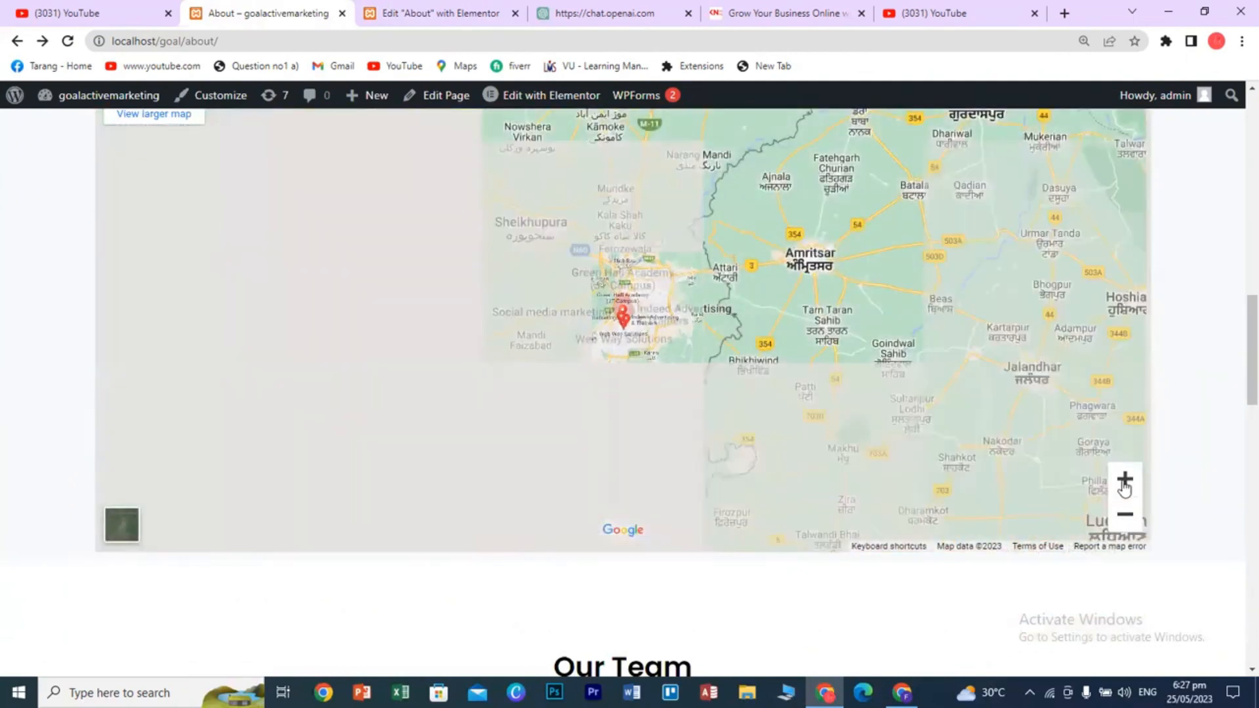
left_click(1125, 483)
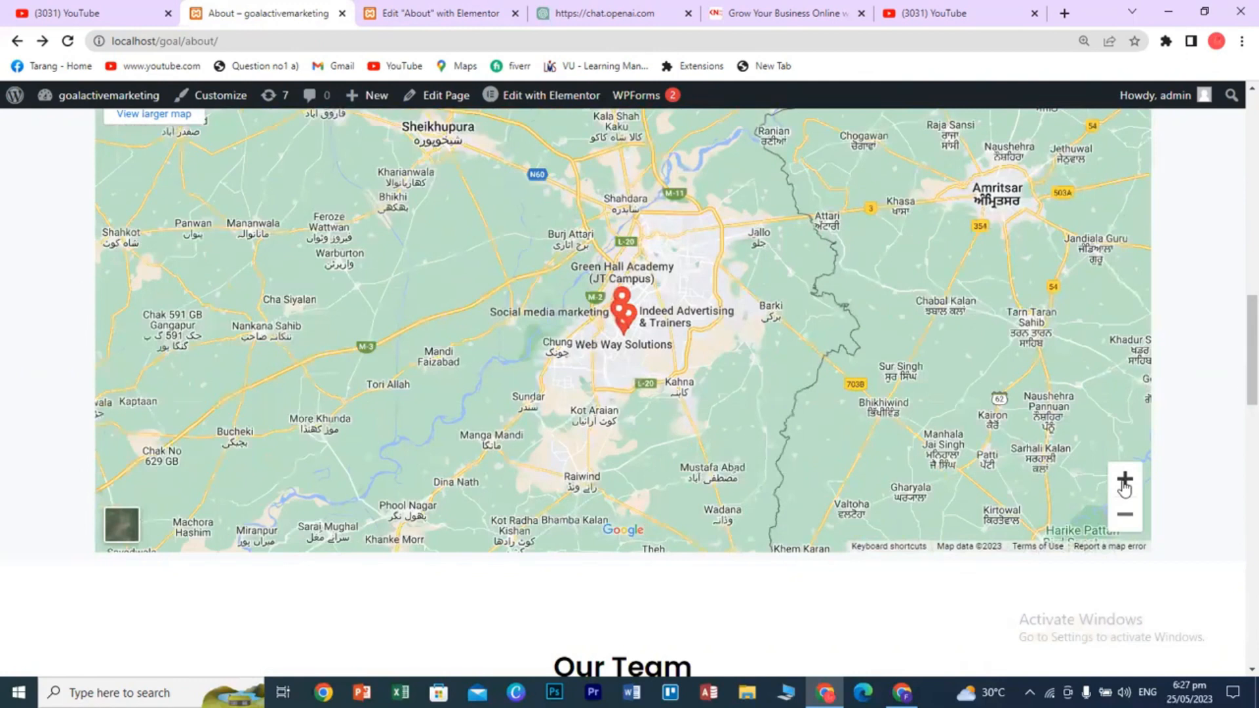
left_click(1126, 486)
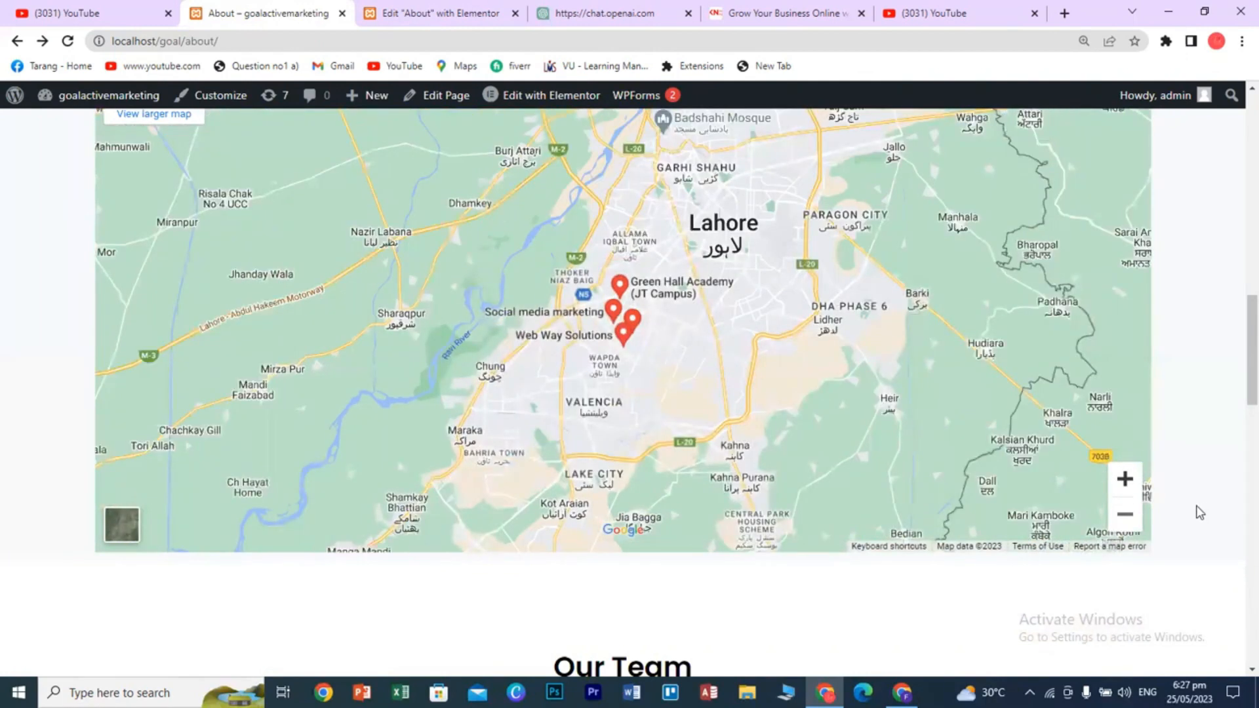
scroll(1198, 522, "up", 15)
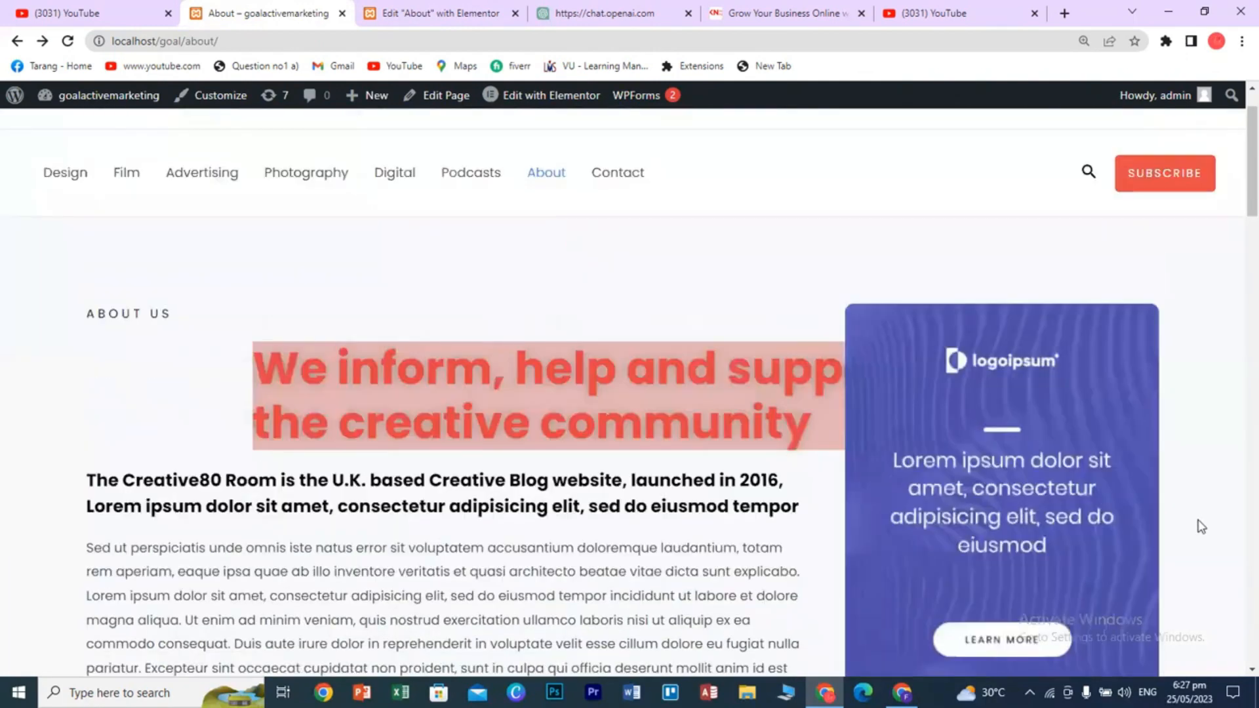
left_click(481, 19)
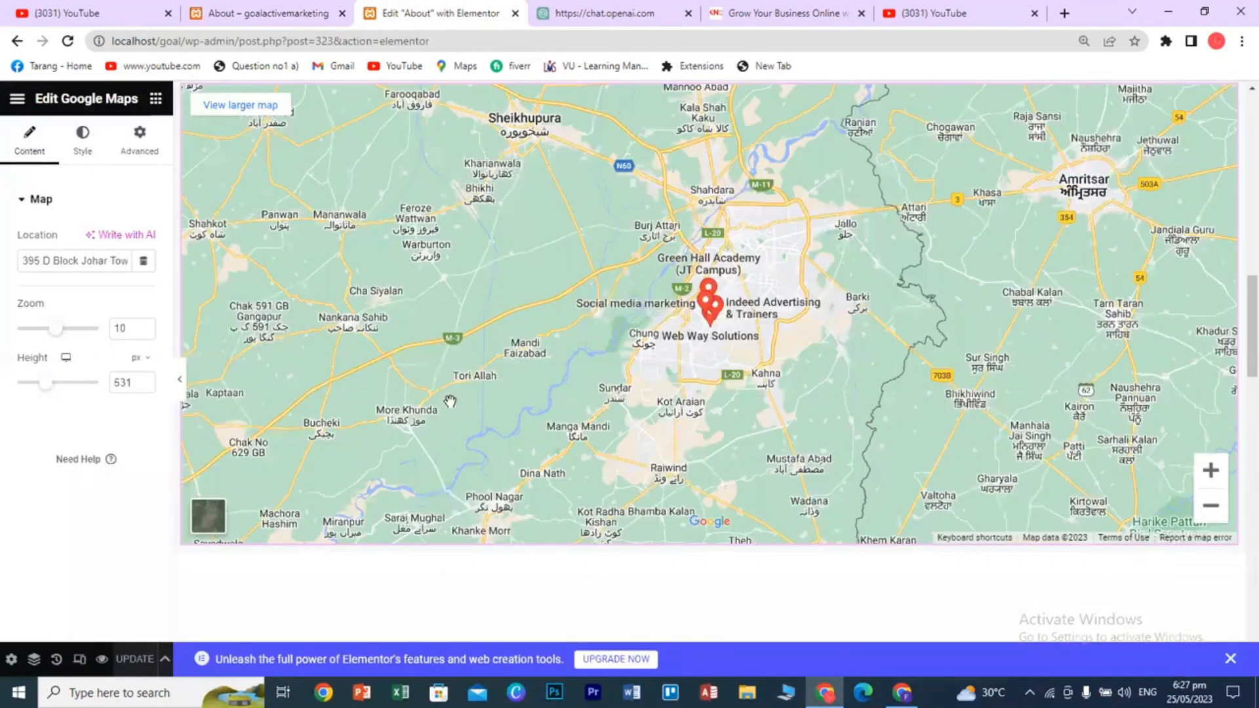
- Delete the Google Maps section below the zigzag divider
left_click(155, 100)
scroll(699, 407, "up", 3)
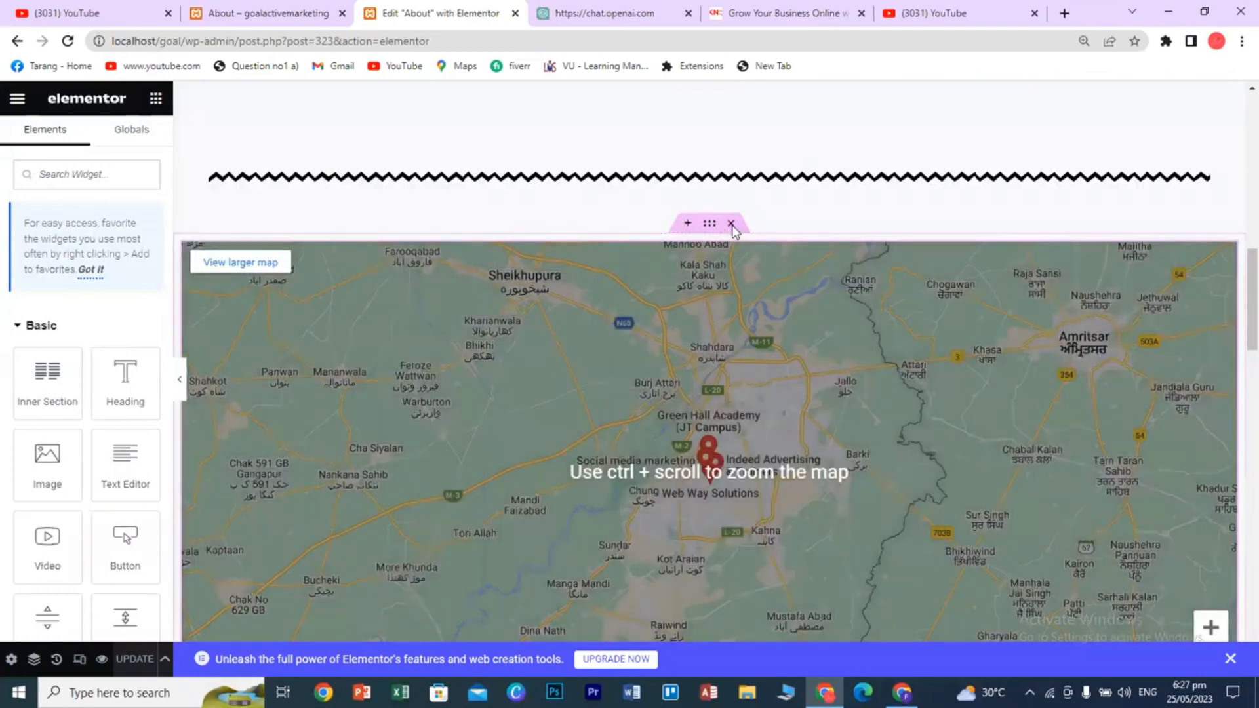
left_click(731, 224)
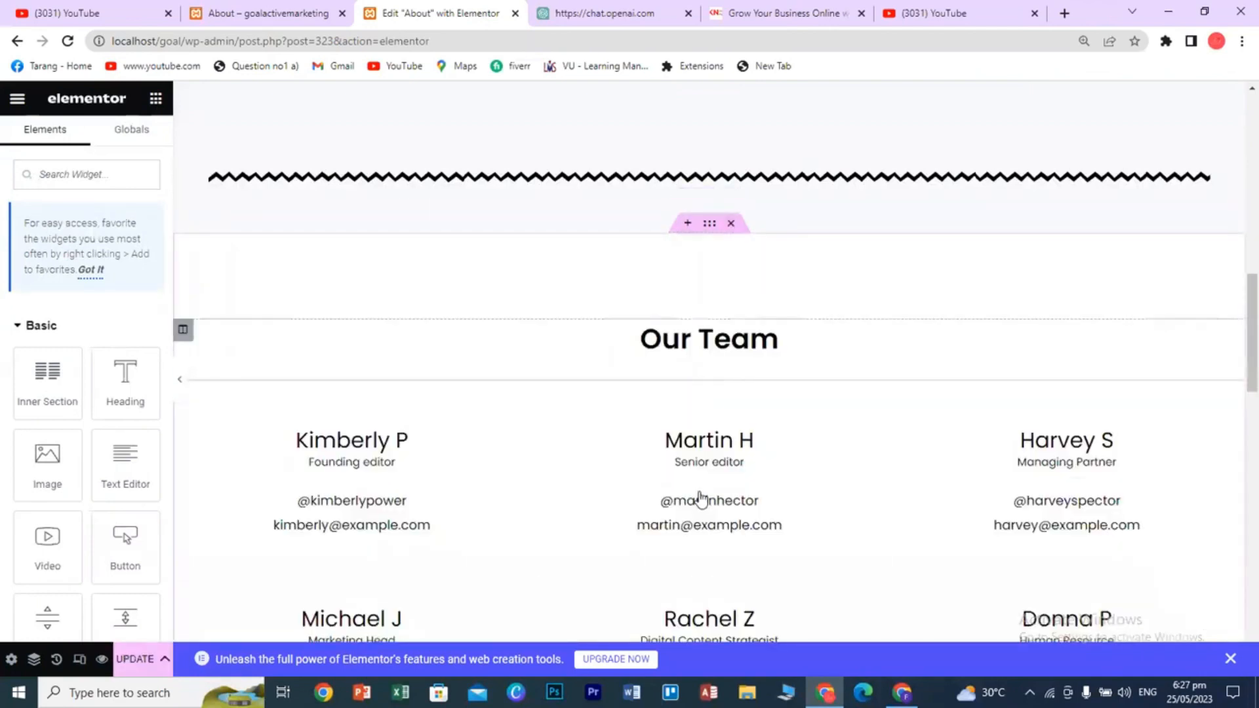
scroll(700, 498, "down", 7)
scroll(711, 514, "up", 8)
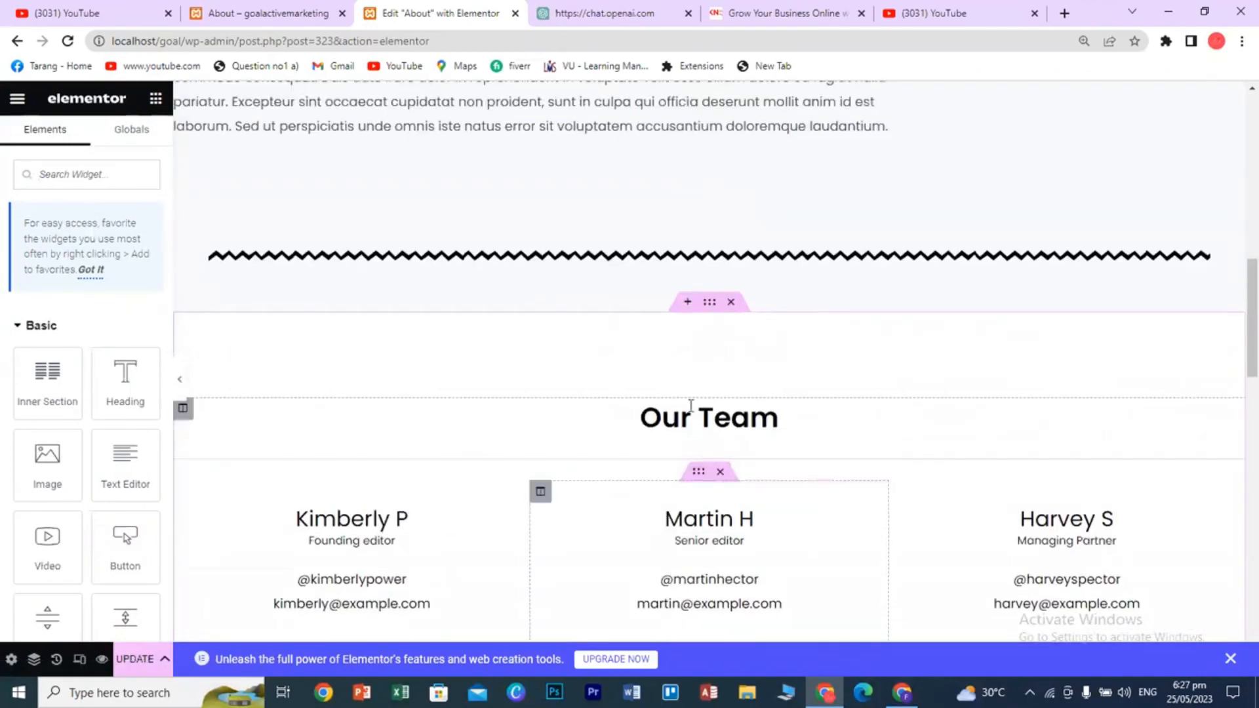
- Add a new empty five-column section under the divider
left_click(683, 307)
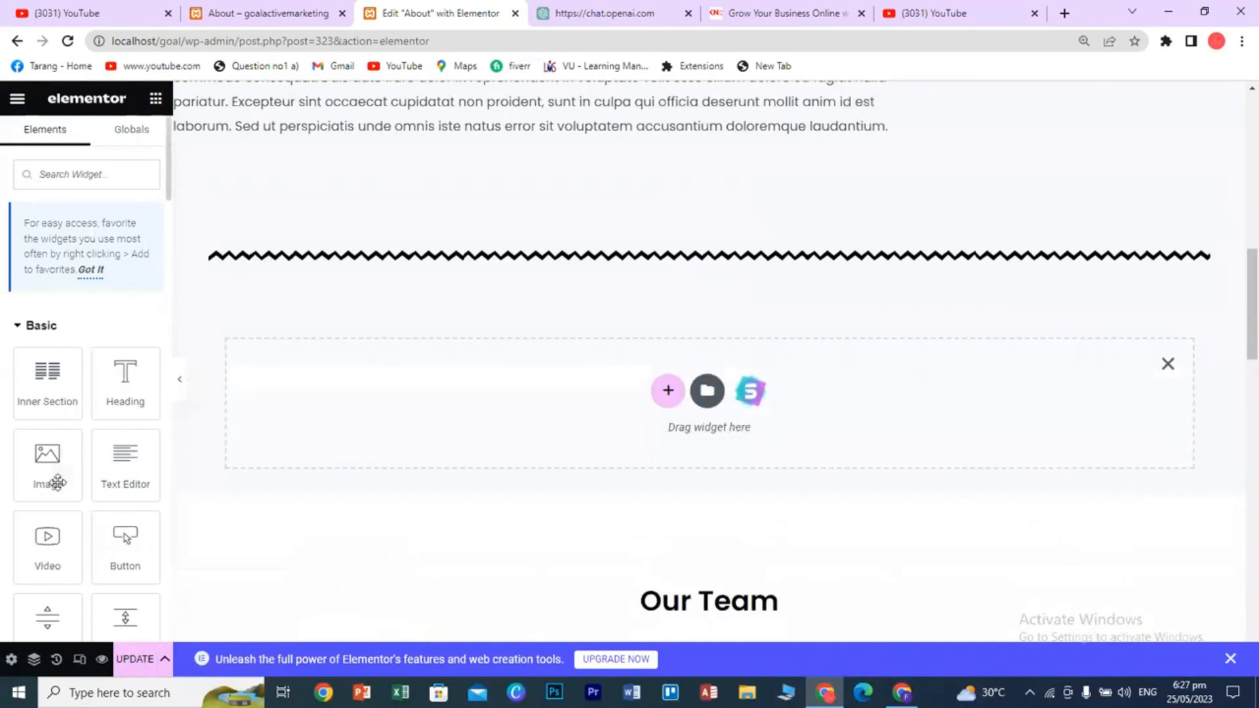
scroll(56, 483, "down", 3)
left_click_drag(126, 535, 521, 455)
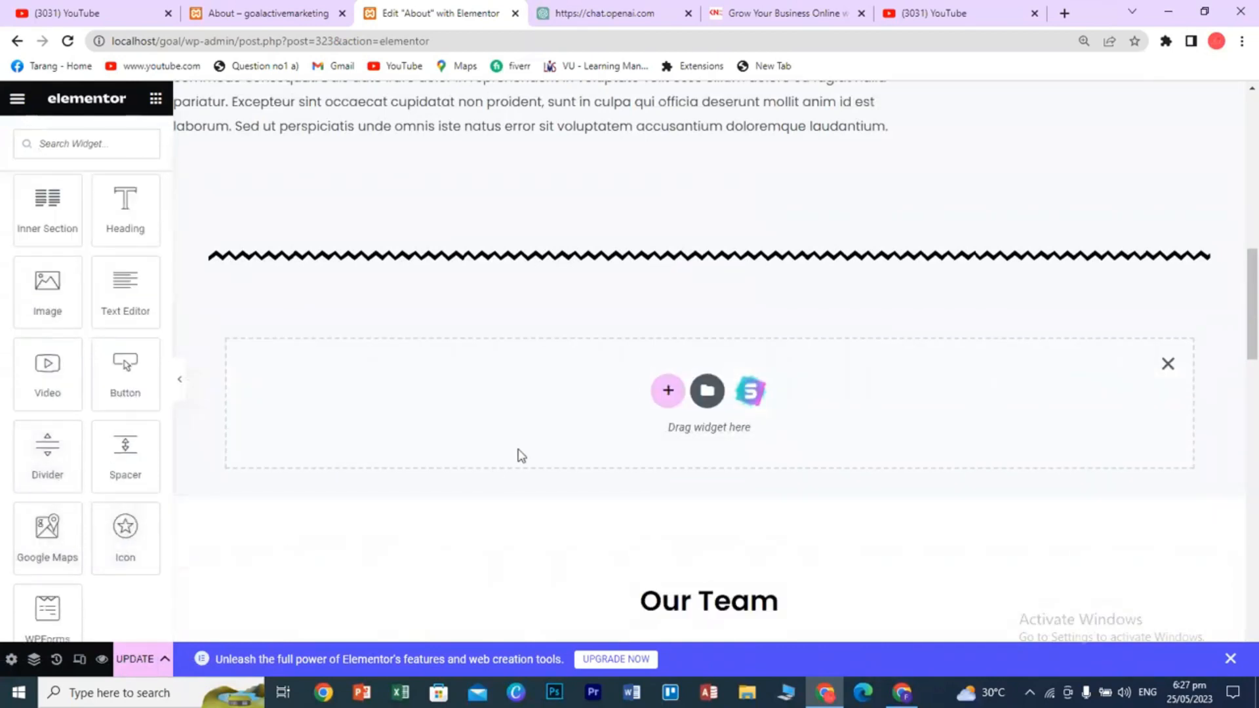
left_click(664, 393)
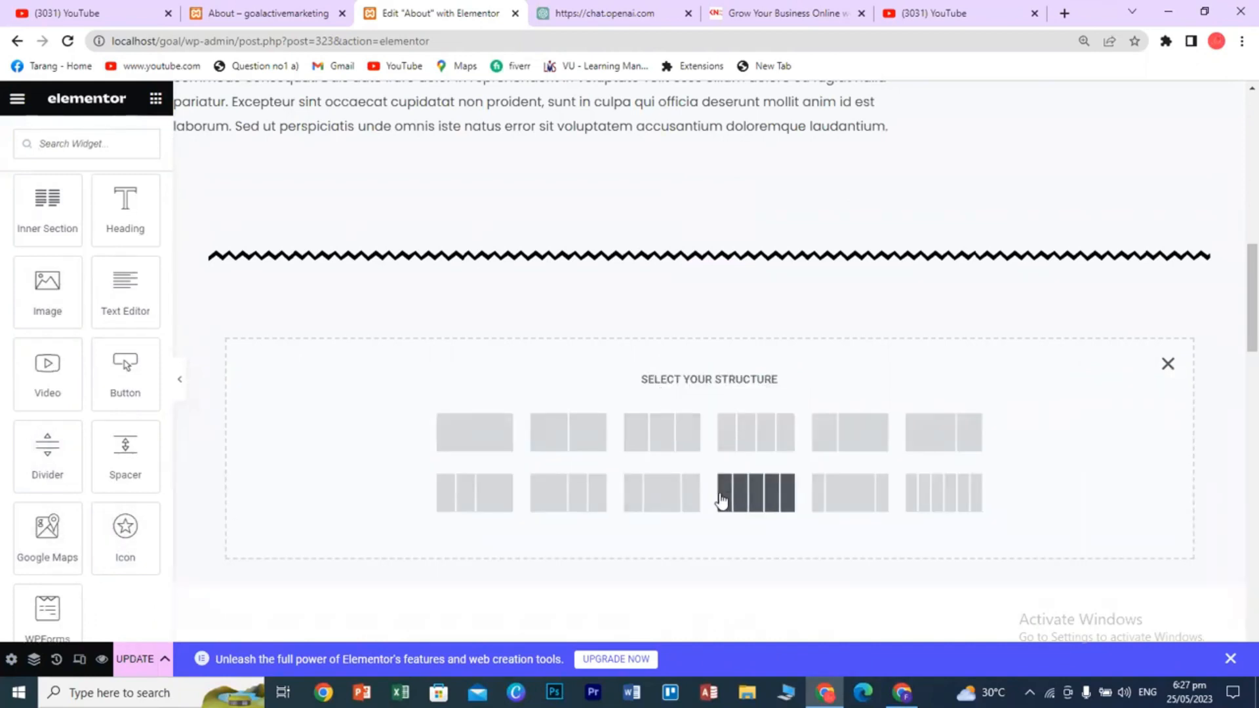
left_click(721, 498)
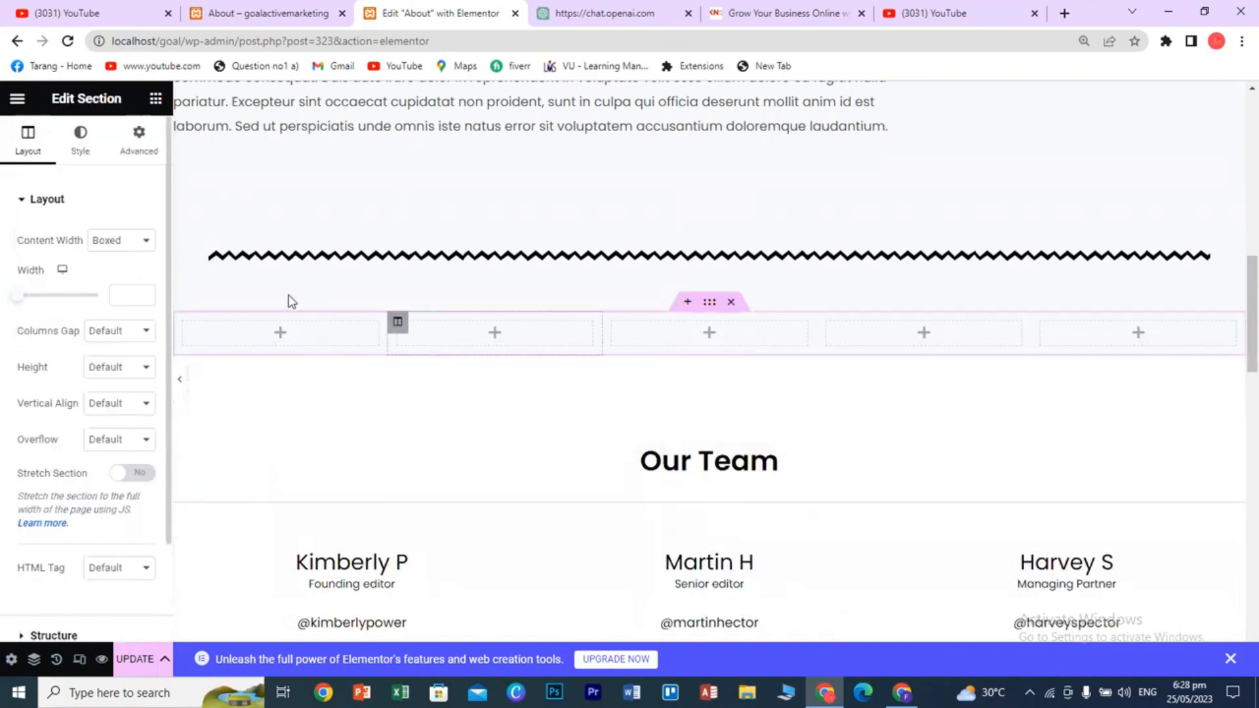
- Drag an Icon widget into each of the five columns, forming a row of five stars
left_click(156, 100)
scroll(86, 393, "down", 4)
left_click_drag(122, 446, 270, 337)
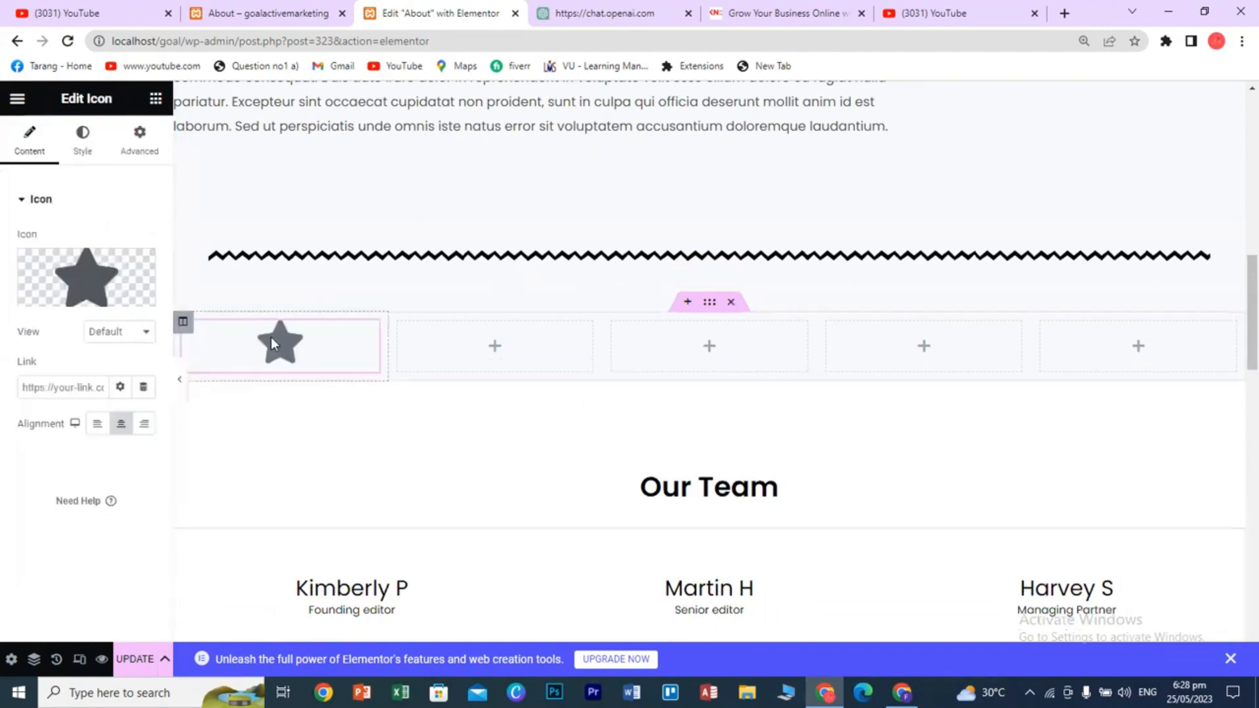
left_click(156, 99)
scroll(85, 393, "down", 4)
left_click_drag(125, 449, 512, 354)
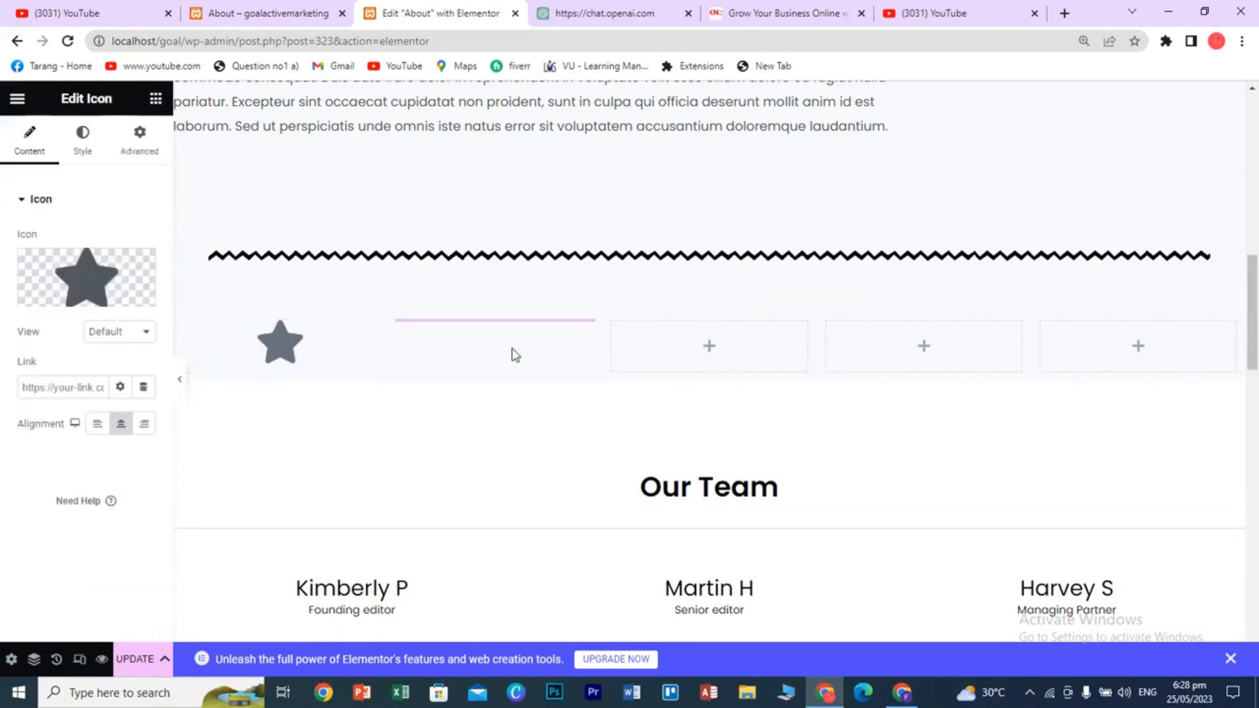
left_click(155, 99)
scroll(99, 393, "down", 4)
left_click_drag(125, 446, 742, 351)
left_click(155, 99)
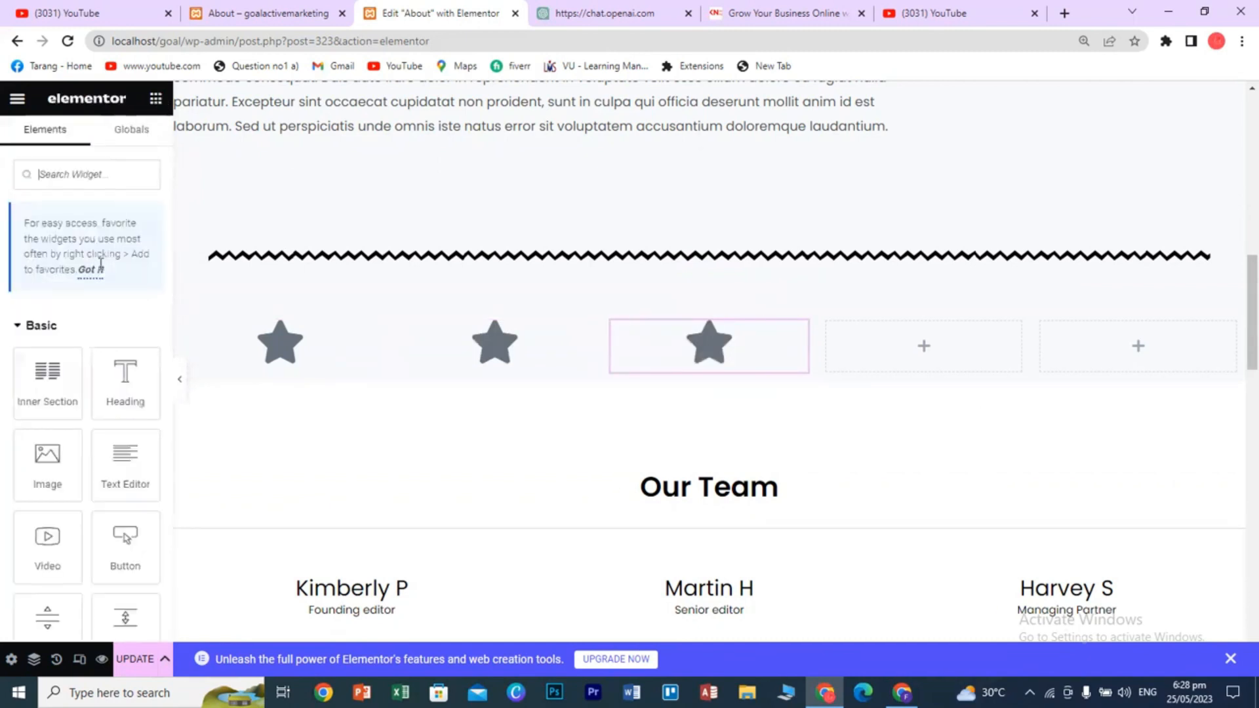
scroll(112, 444, "down", 4)
left_click_drag(125, 445, 876, 345)
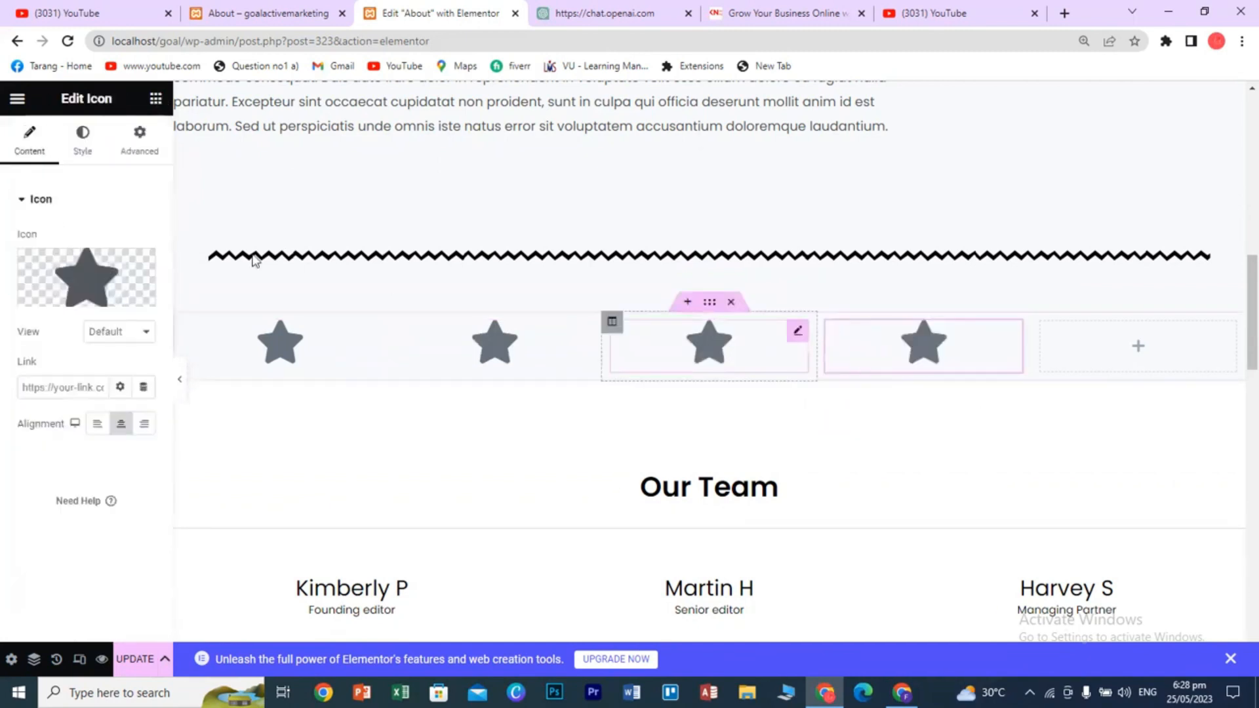
left_click(155, 99)
scroll(86, 449, "down", 3)
left_click_drag(122, 525, 1111, 351)
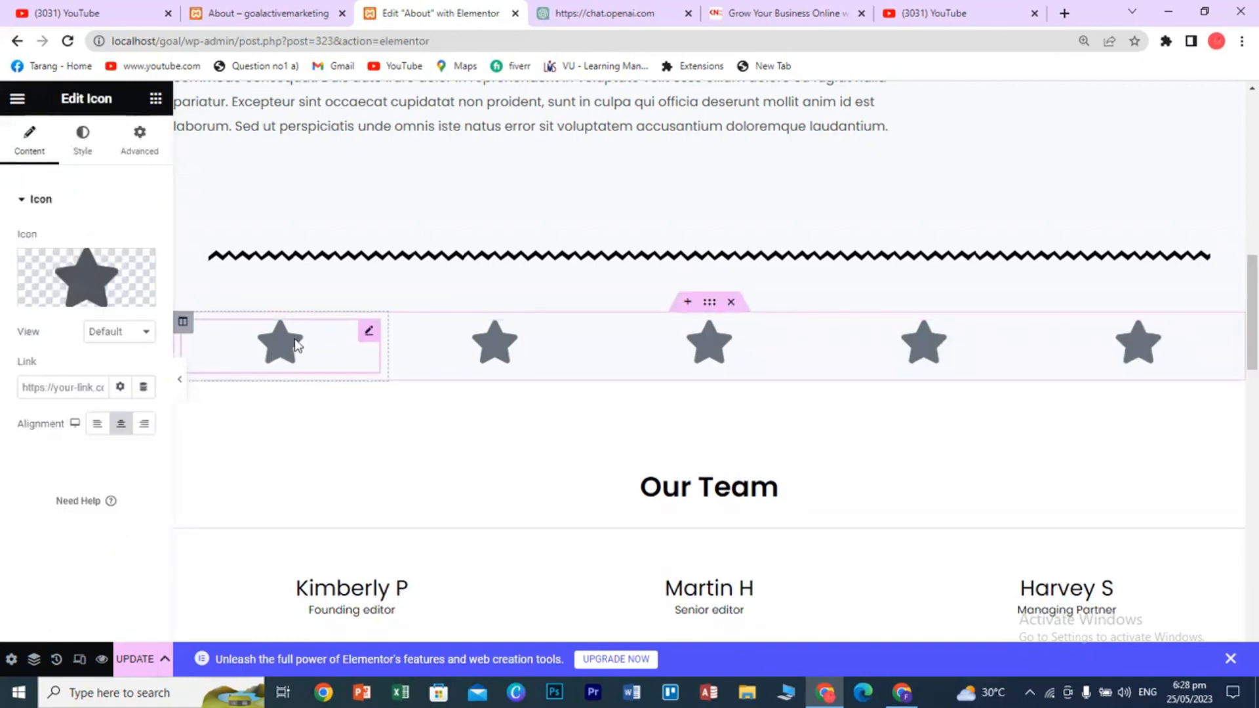
- Replace the first star with the Facebook icon, found by filtering the library for 'fac'
left_click(109, 272)
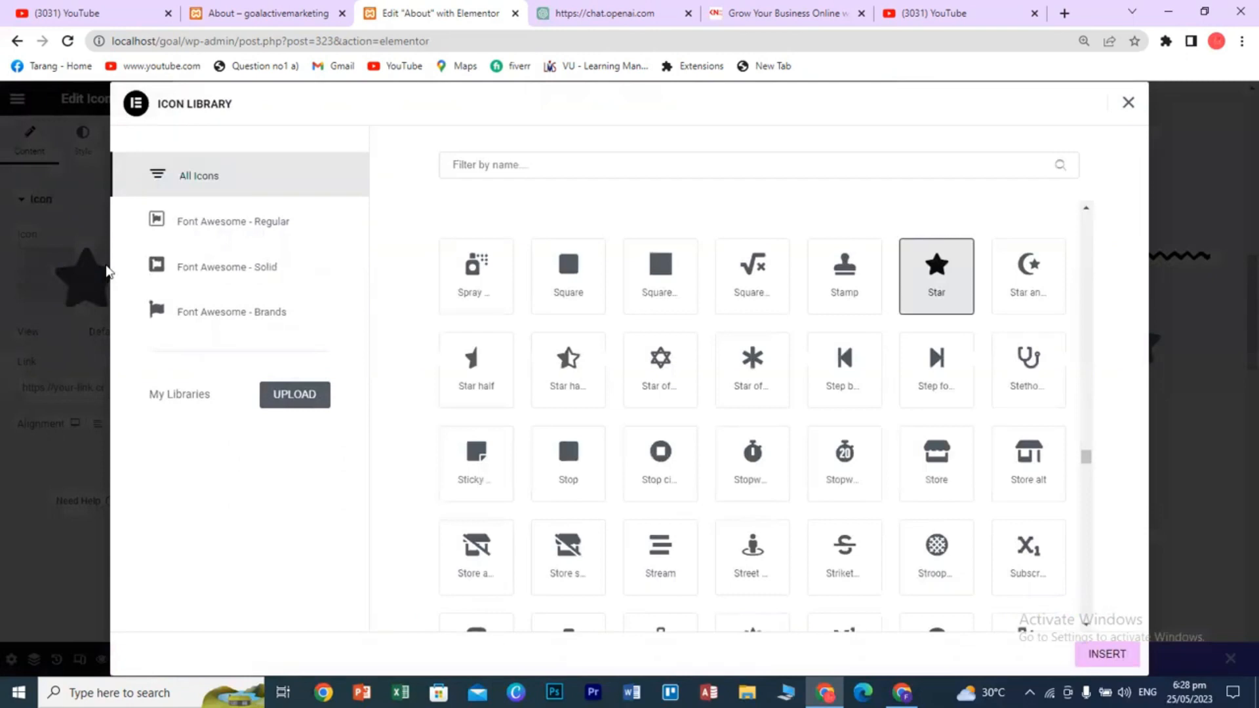
left_click(522, 164)
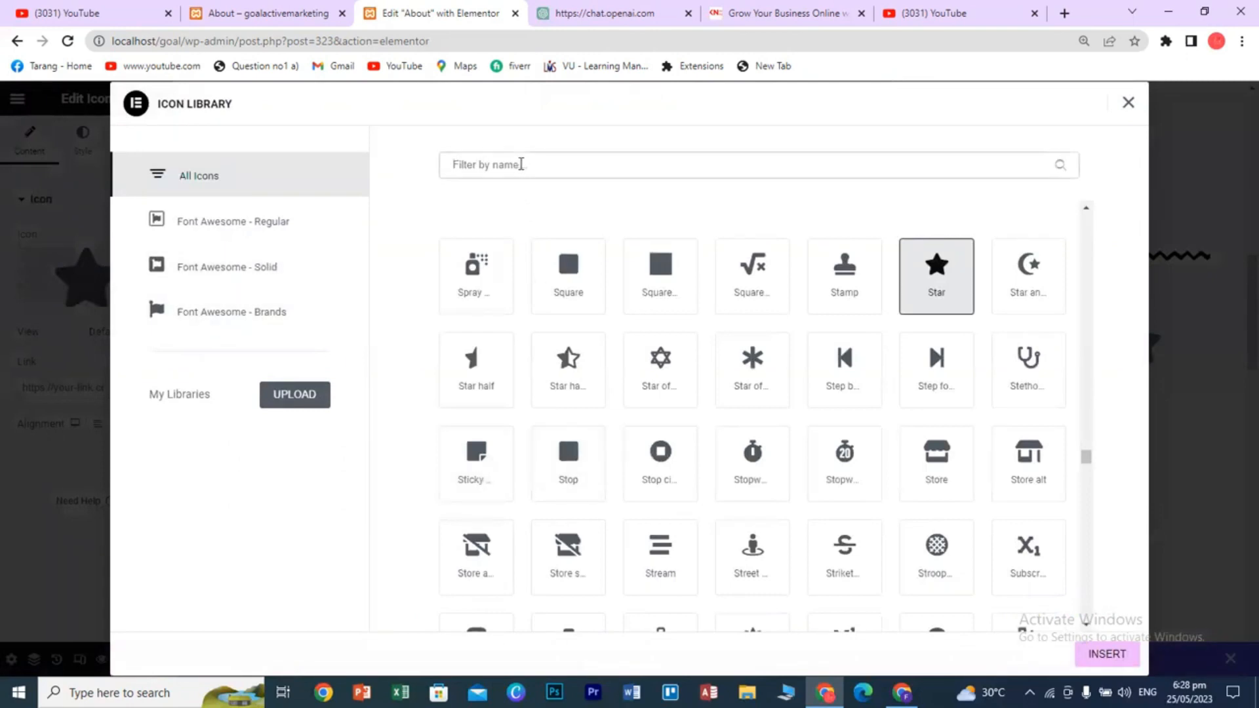
type("fb")
key("BackSpace")
type("ac")
left_click(471, 272)
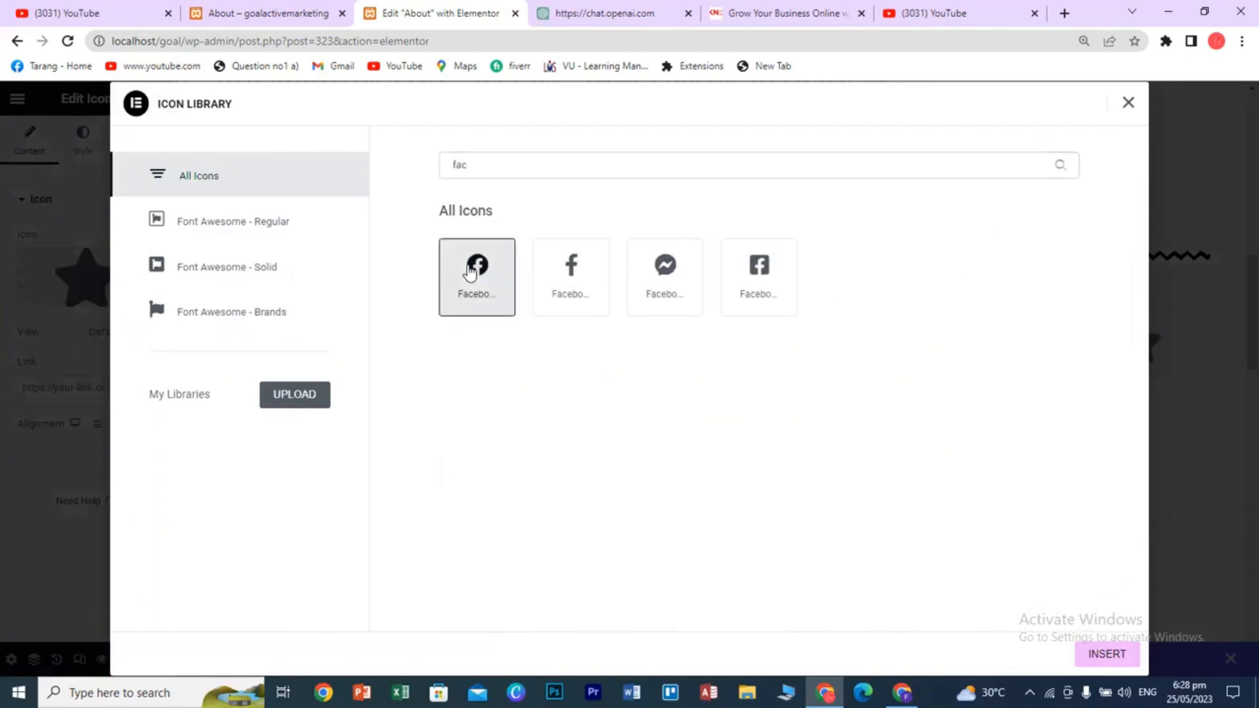
left_click(1106, 655)
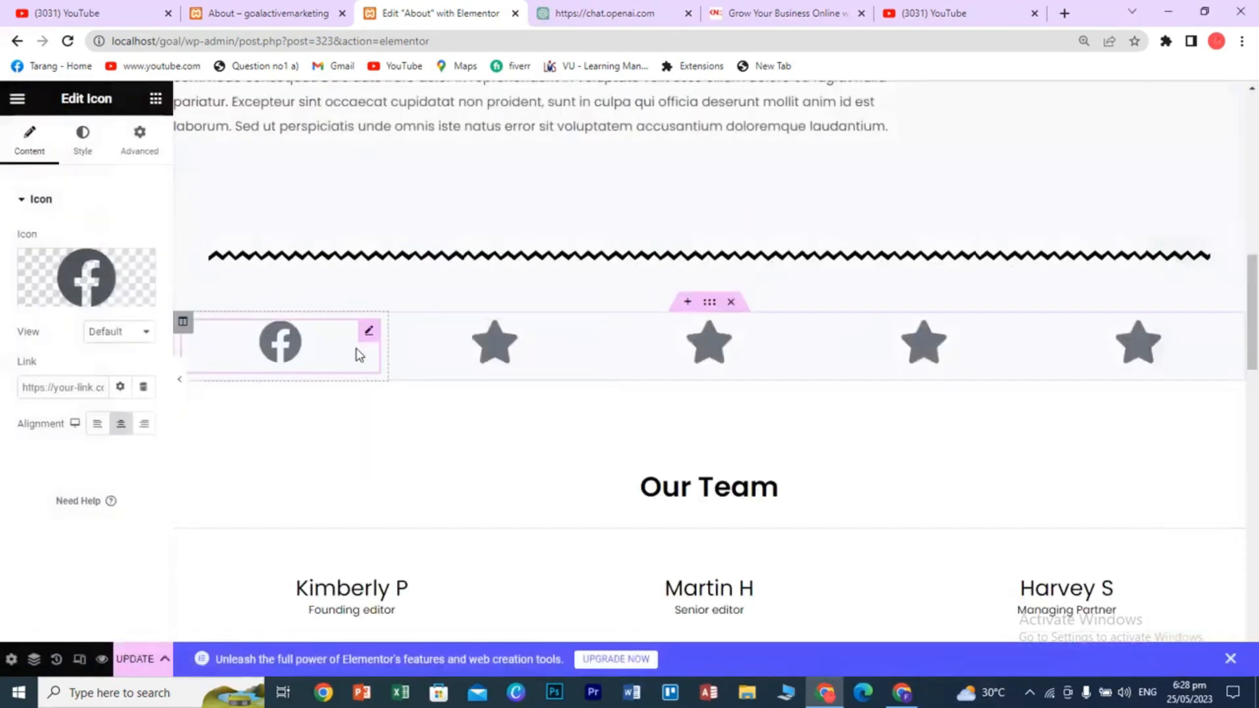
- Select the second star and browse the Font Awesome Regular, Solid and Brands icon sets
left_click(506, 352)
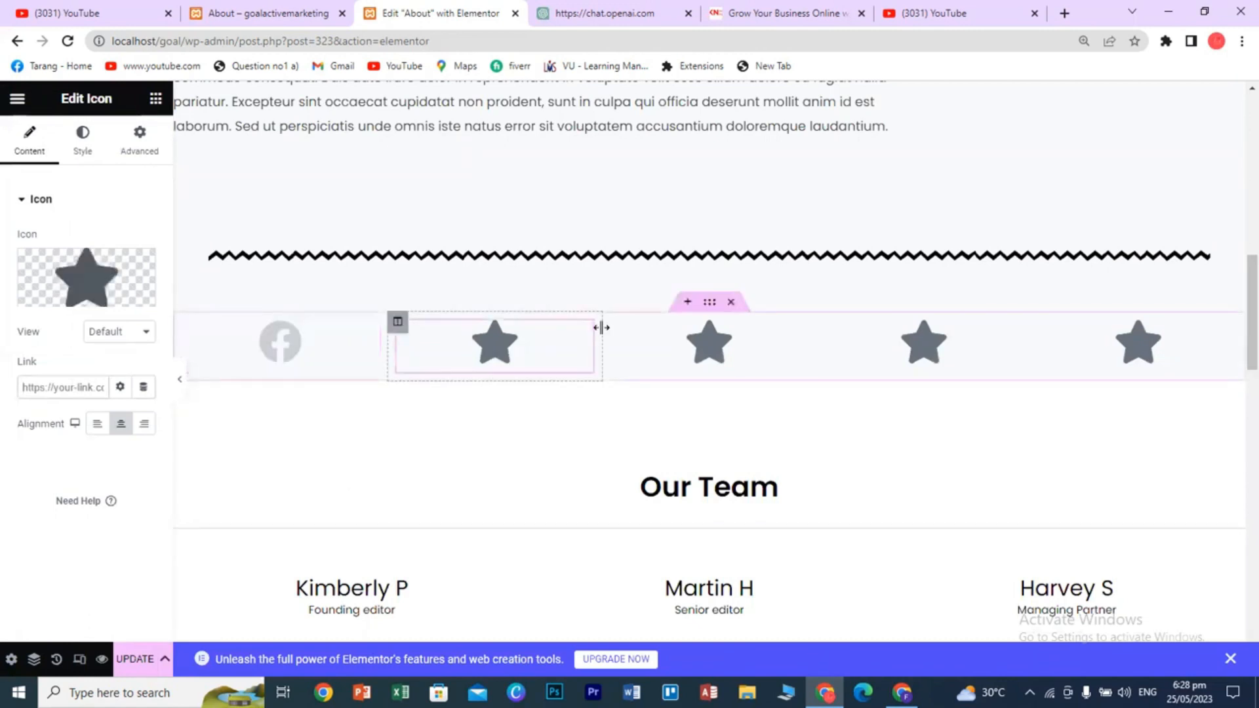
left_click(142, 281)
left_click(508, 168)
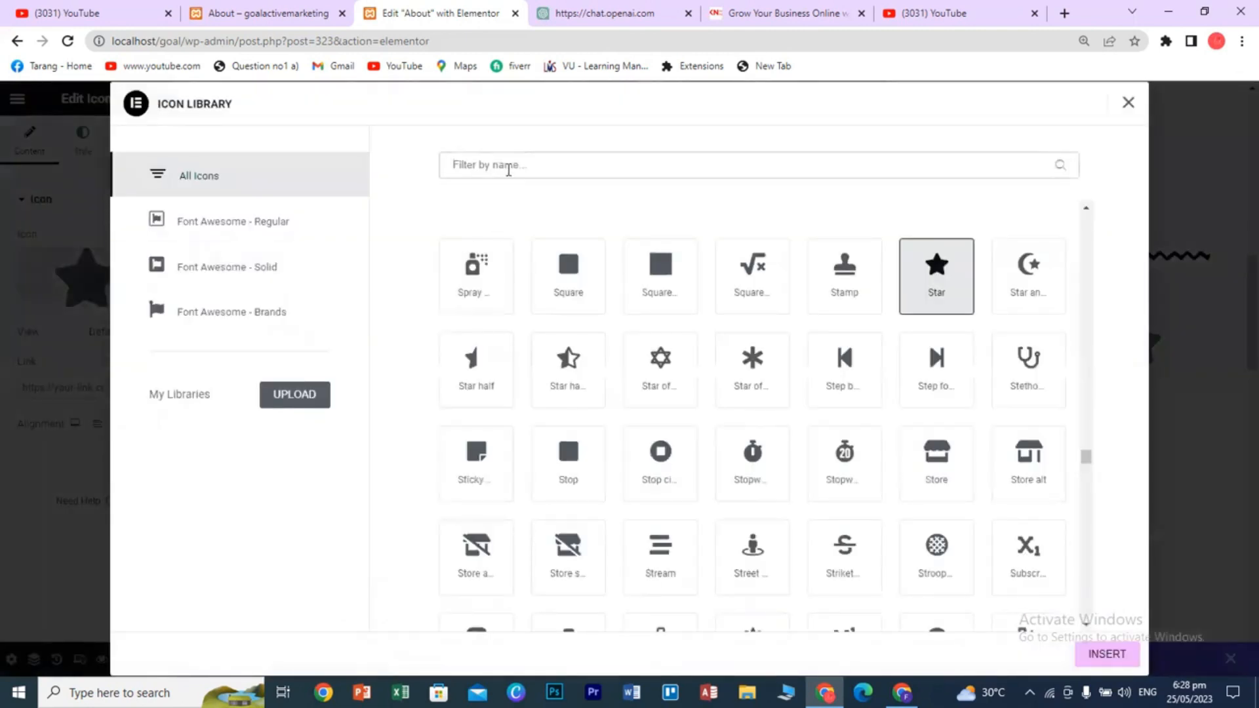
scroll(658, 407, "down", 10)
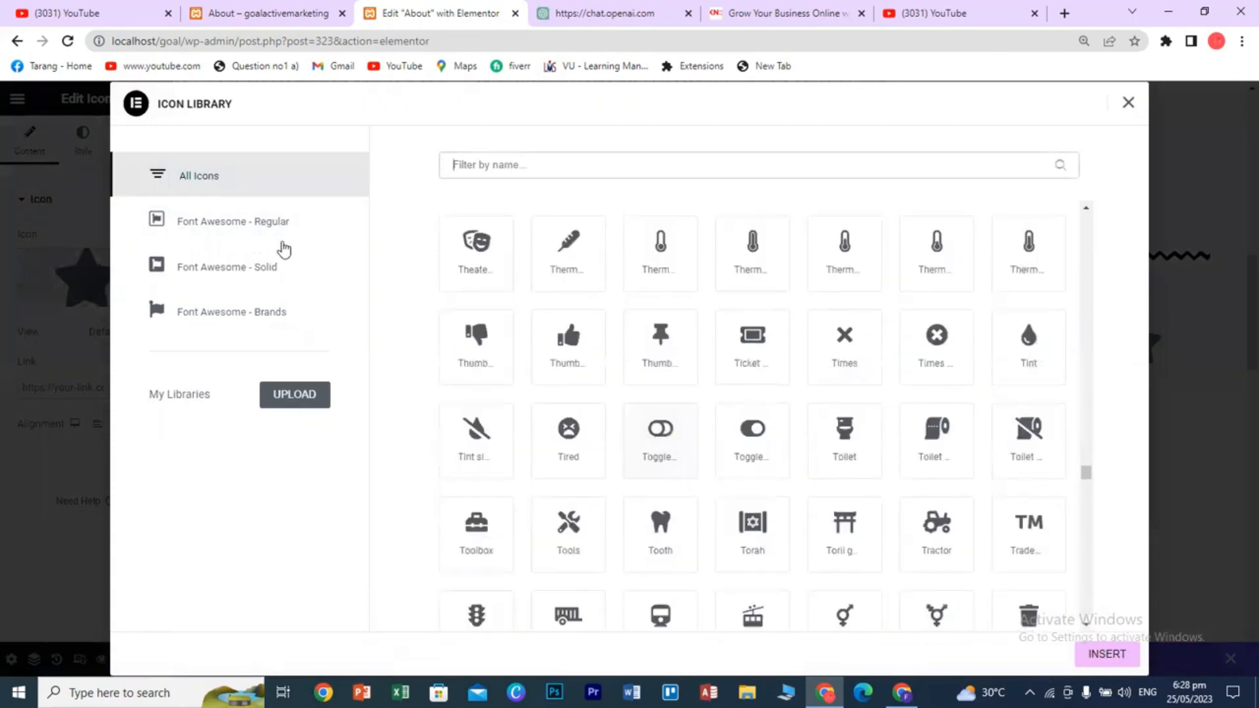
left_click(231, 224)
scroll(725, 514, "down", 10)
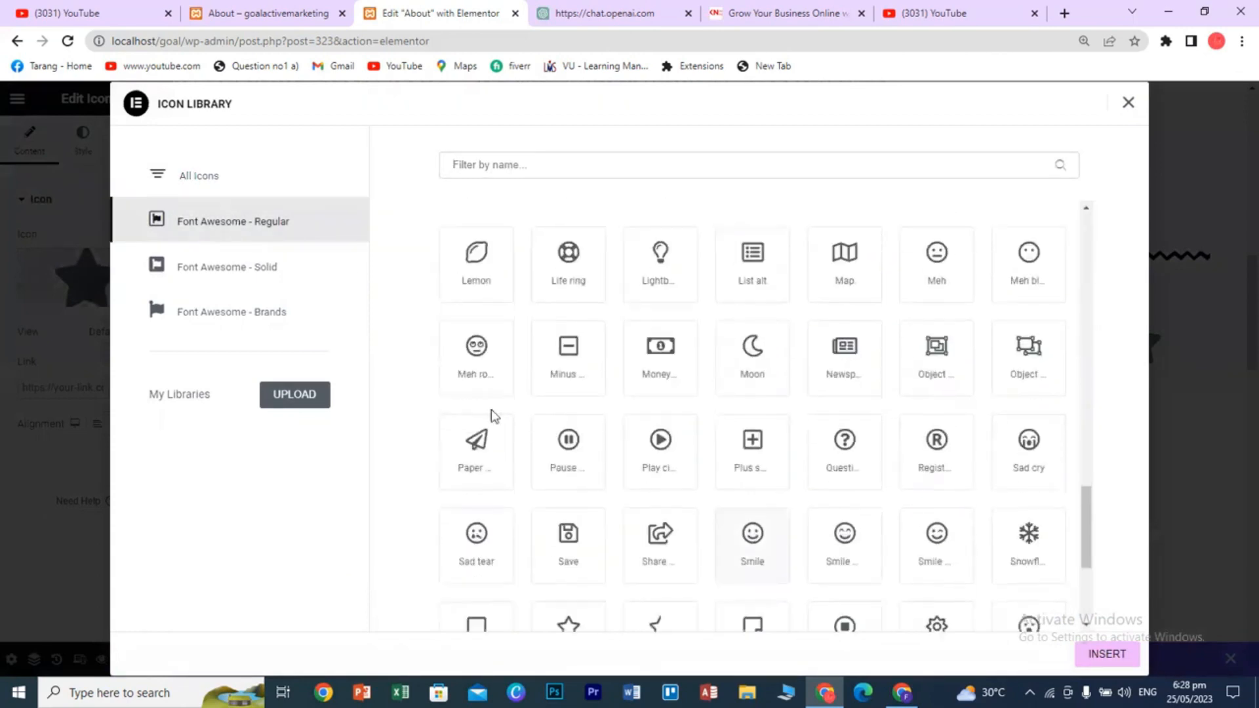
left_click(240, 275)
scroll(835, 498, "down", 10)
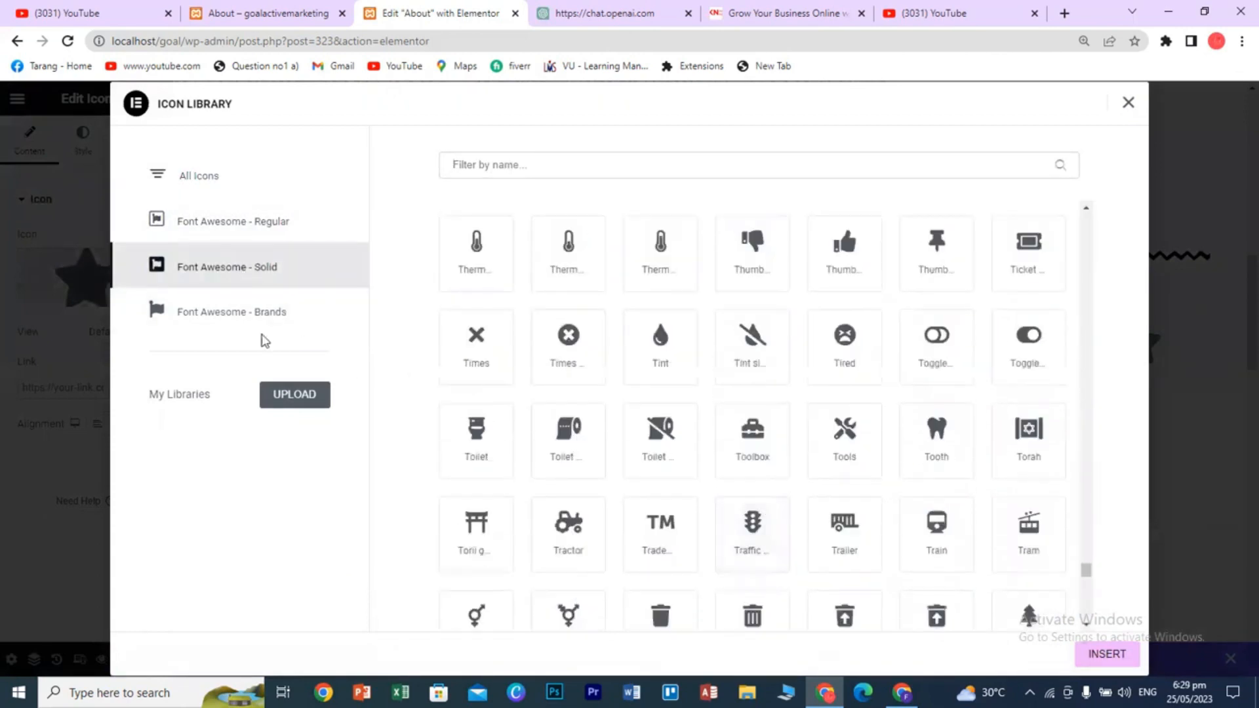
left_click(262, 323)
scroll(666, 518, "down", 10)
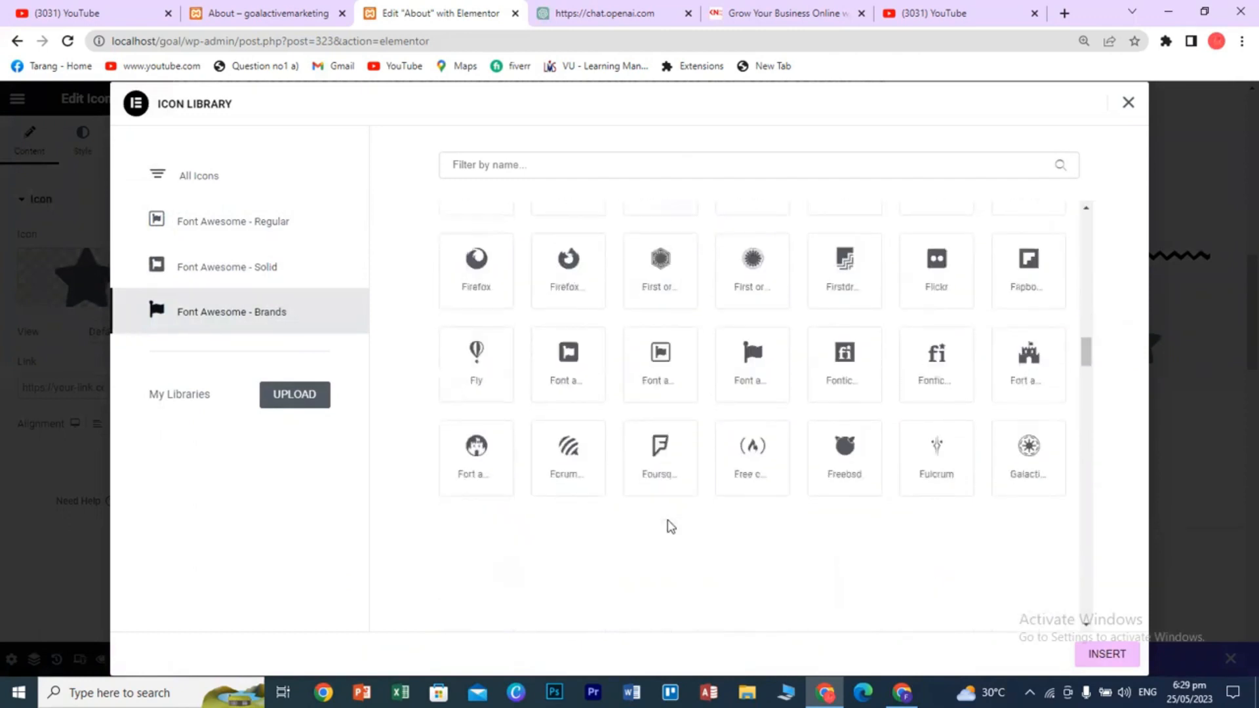
scroll(670, 521, "up", 15)
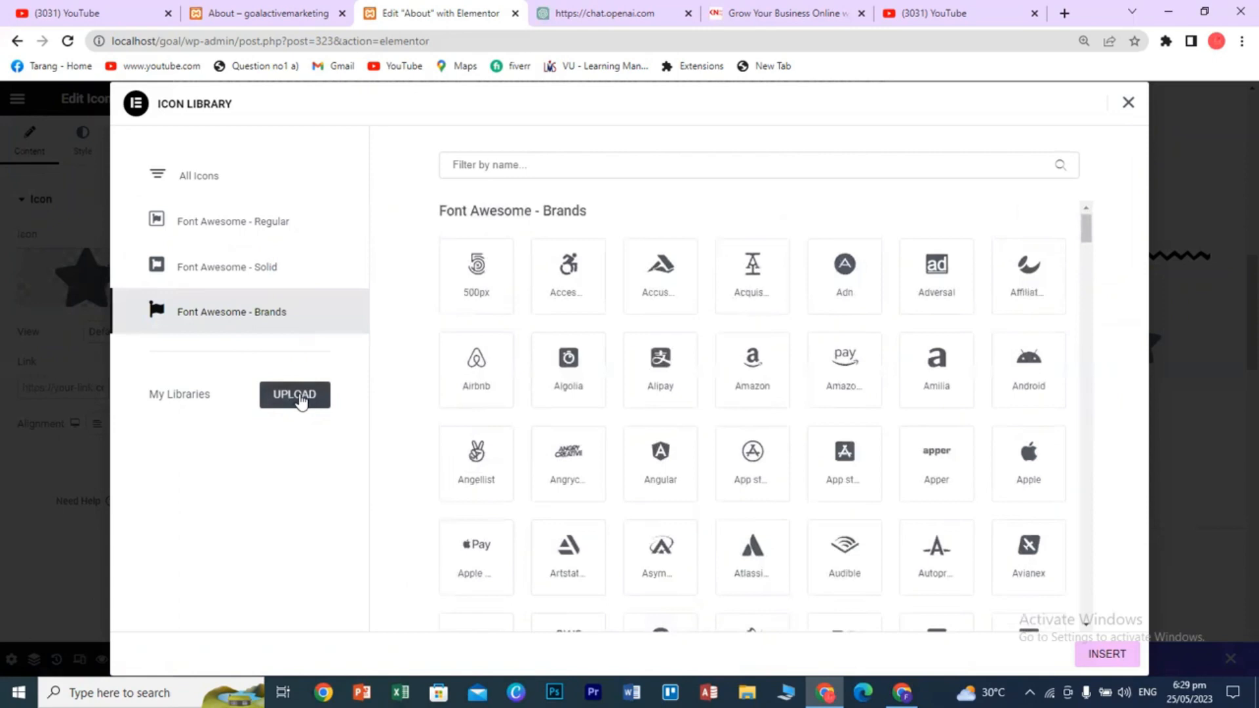
- Filter the full icon library by 'ins' and insert the Instagram icon in place of the star
left_click(309, 408)
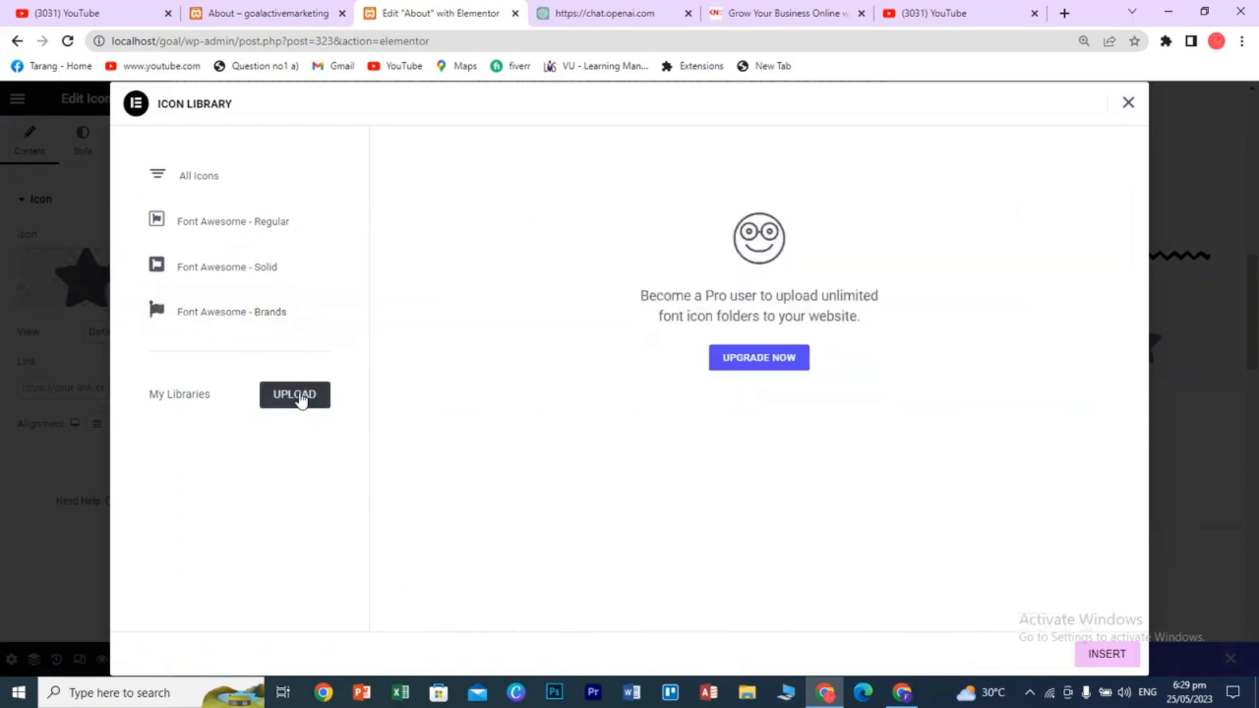
left_click(213, 191)
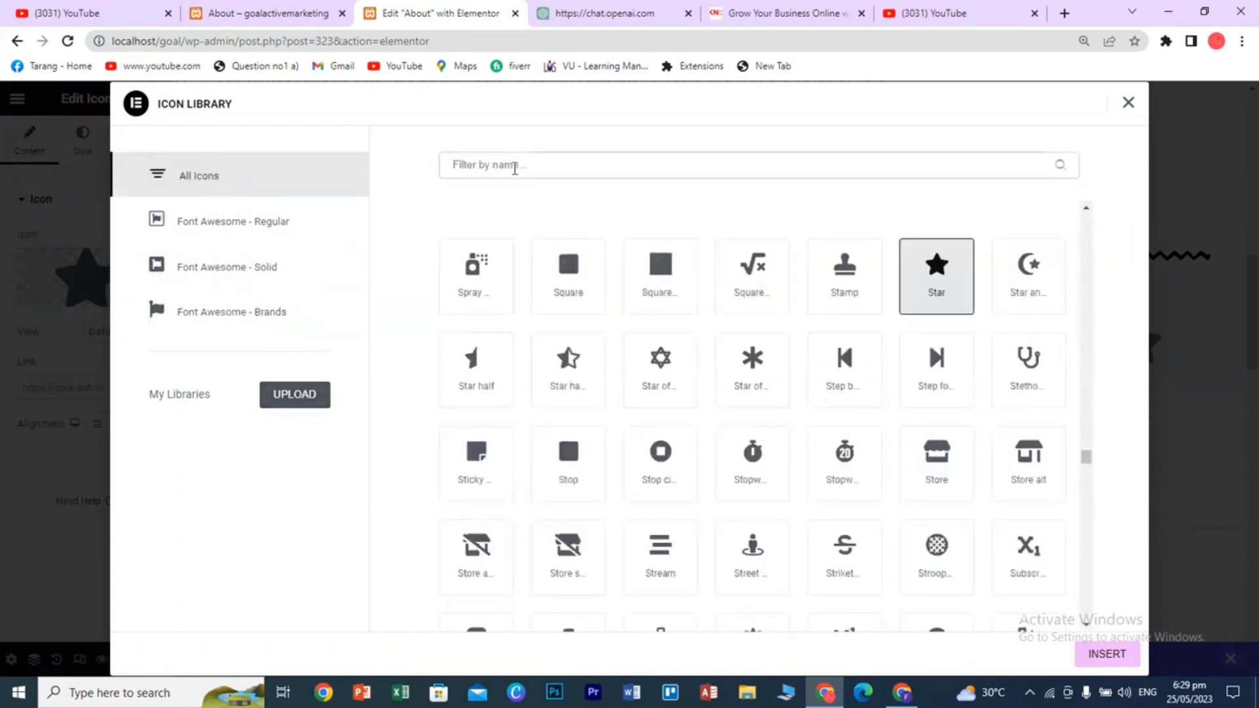
type("ins")
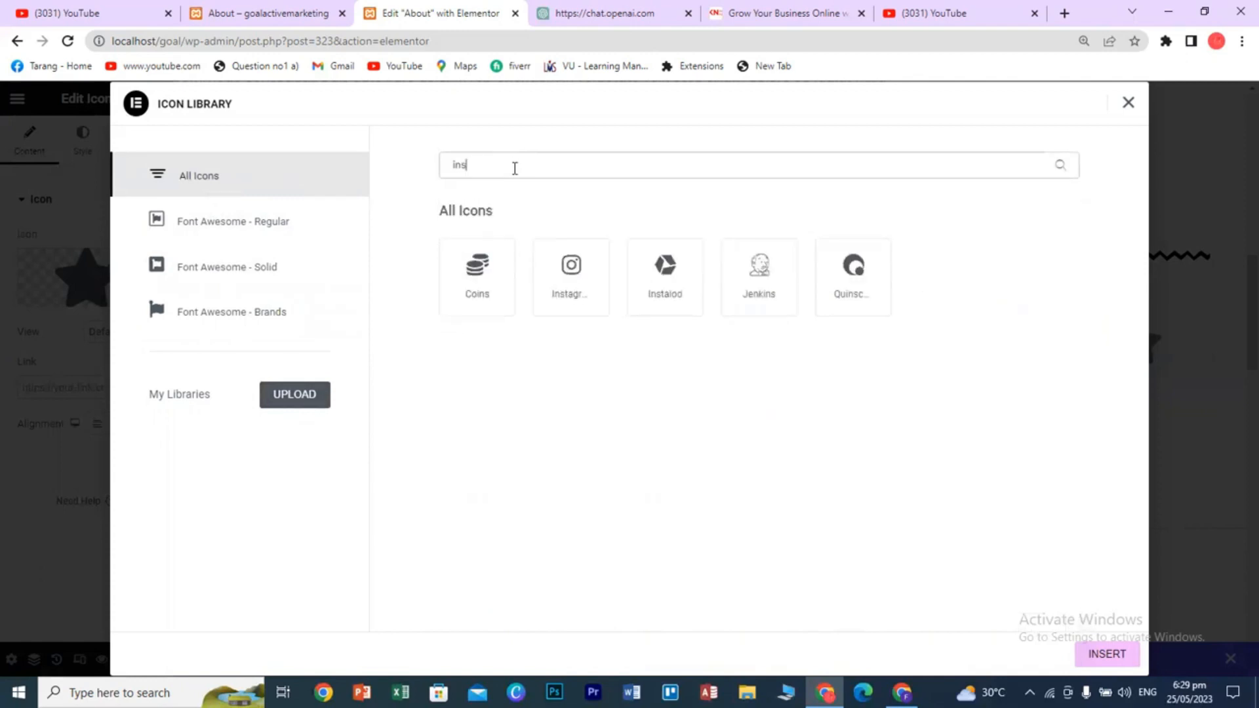
left_click(571, 284)
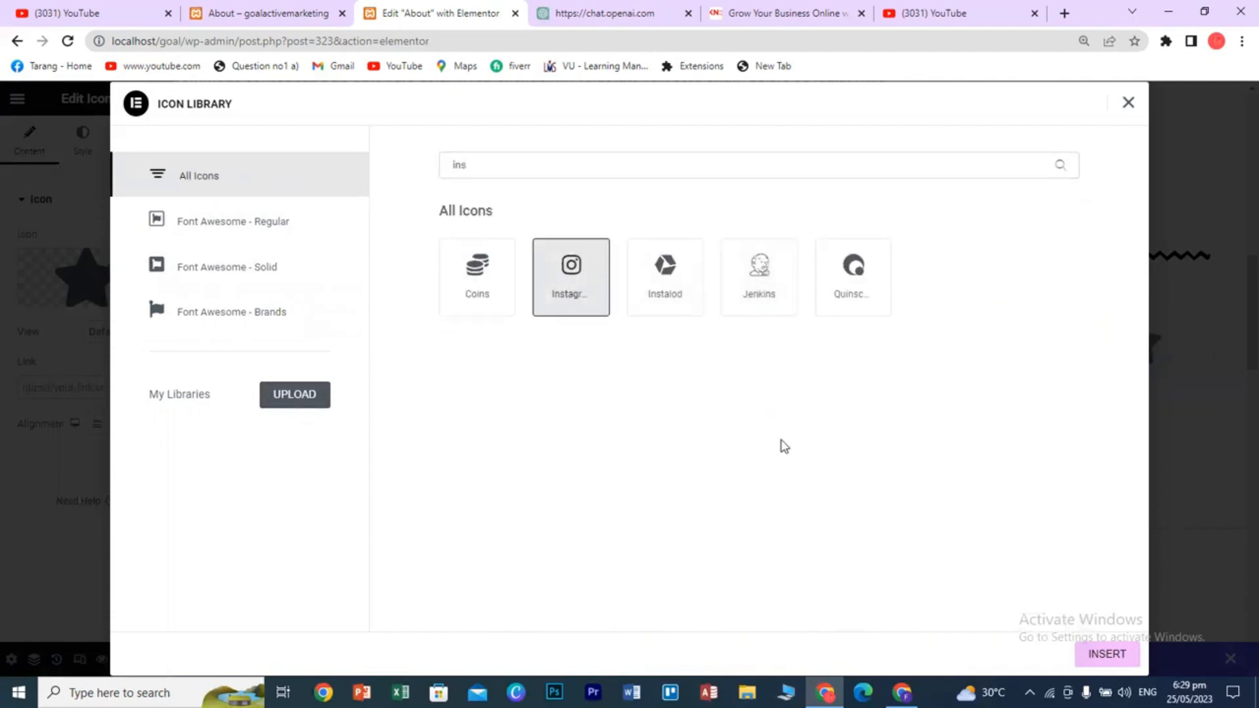
left_click(1092, 650)
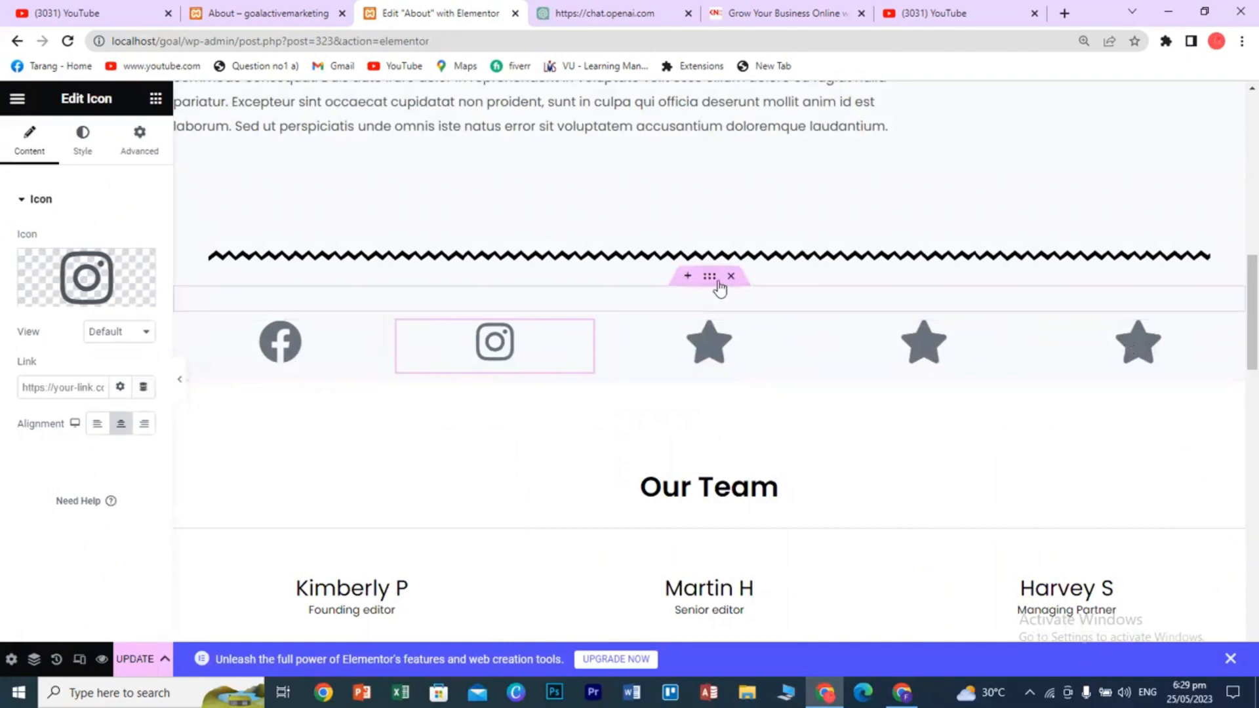
- Remove the empty section and the icon row, then add a one-column section below the divider
left_click(732, 276)
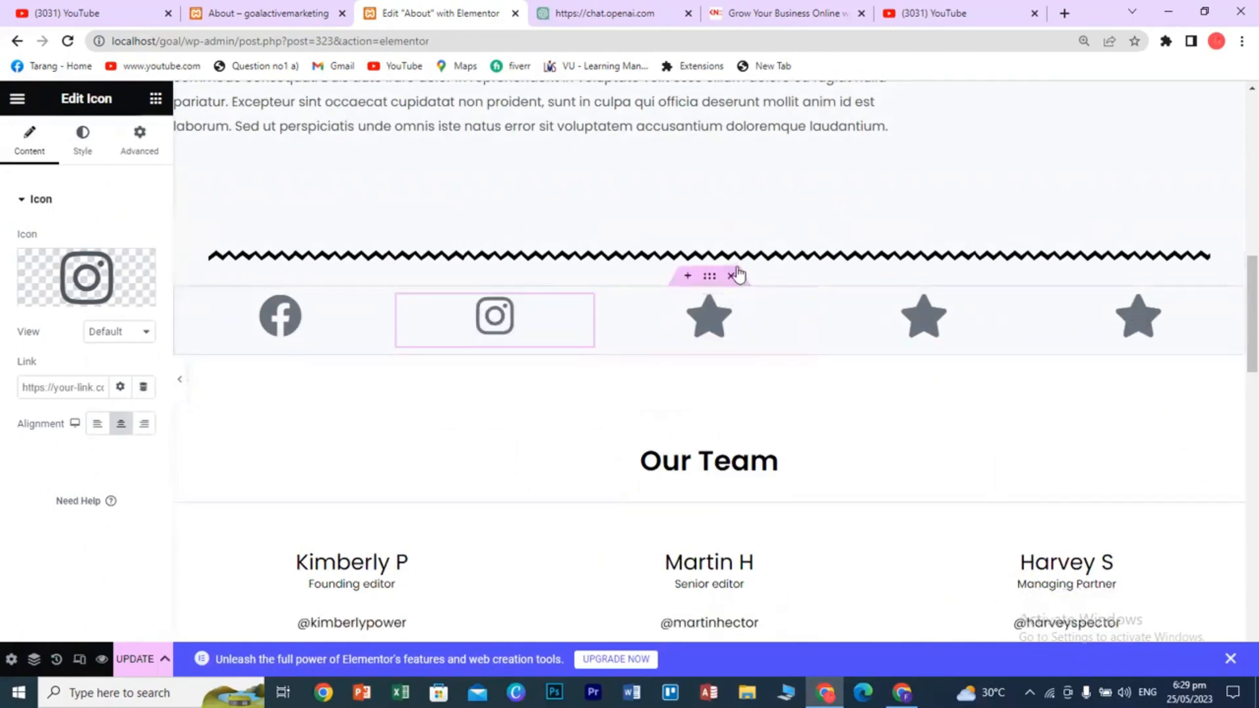
left_click(736, 276)
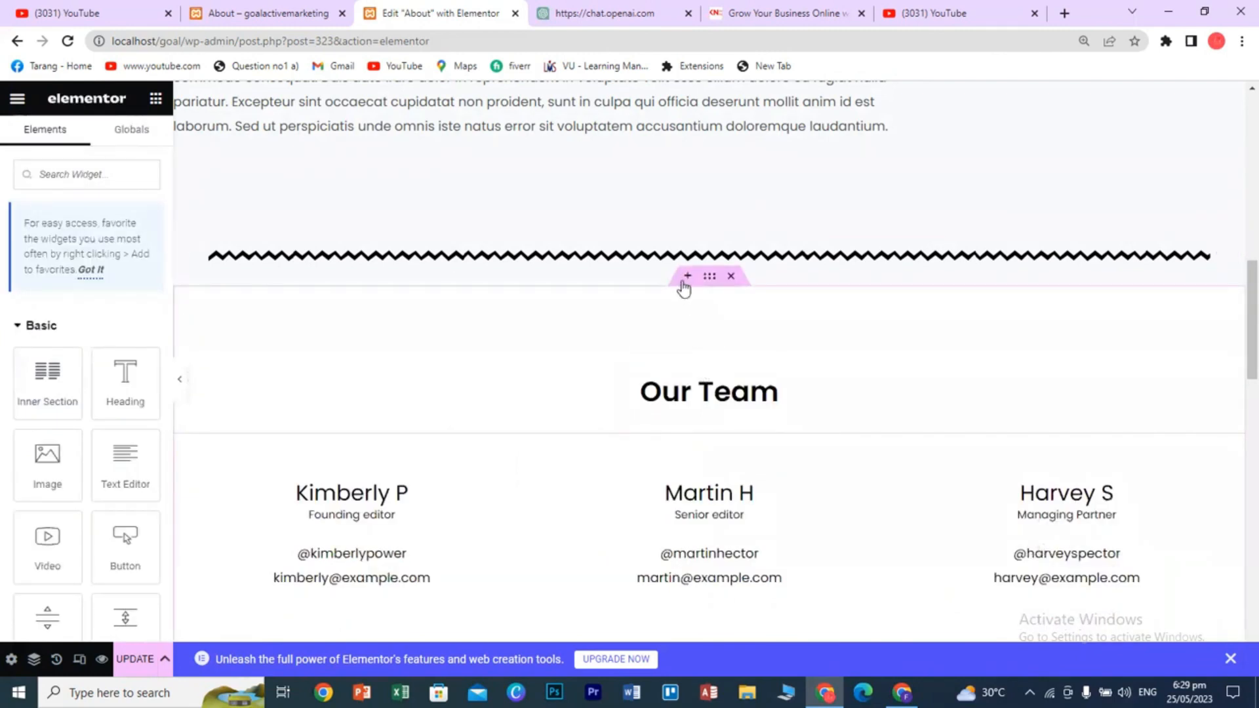
left_click(686, 278)
left_click(665, 364)
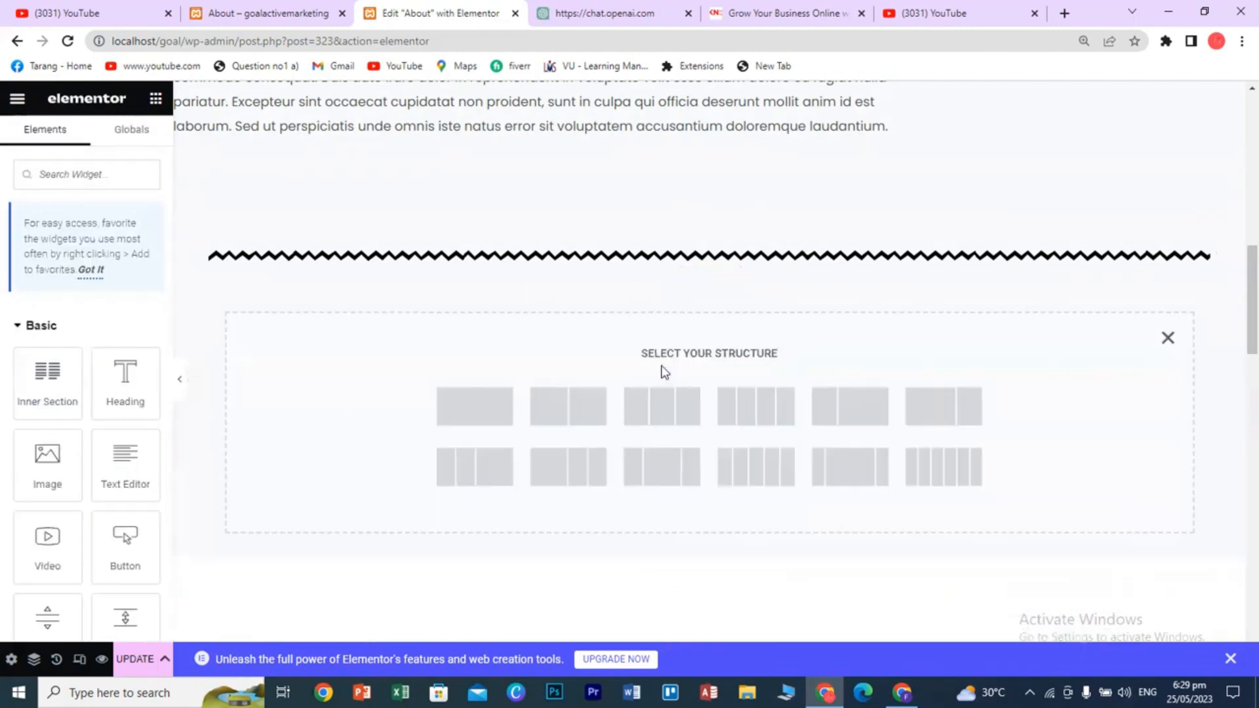
left_click(499, 408)
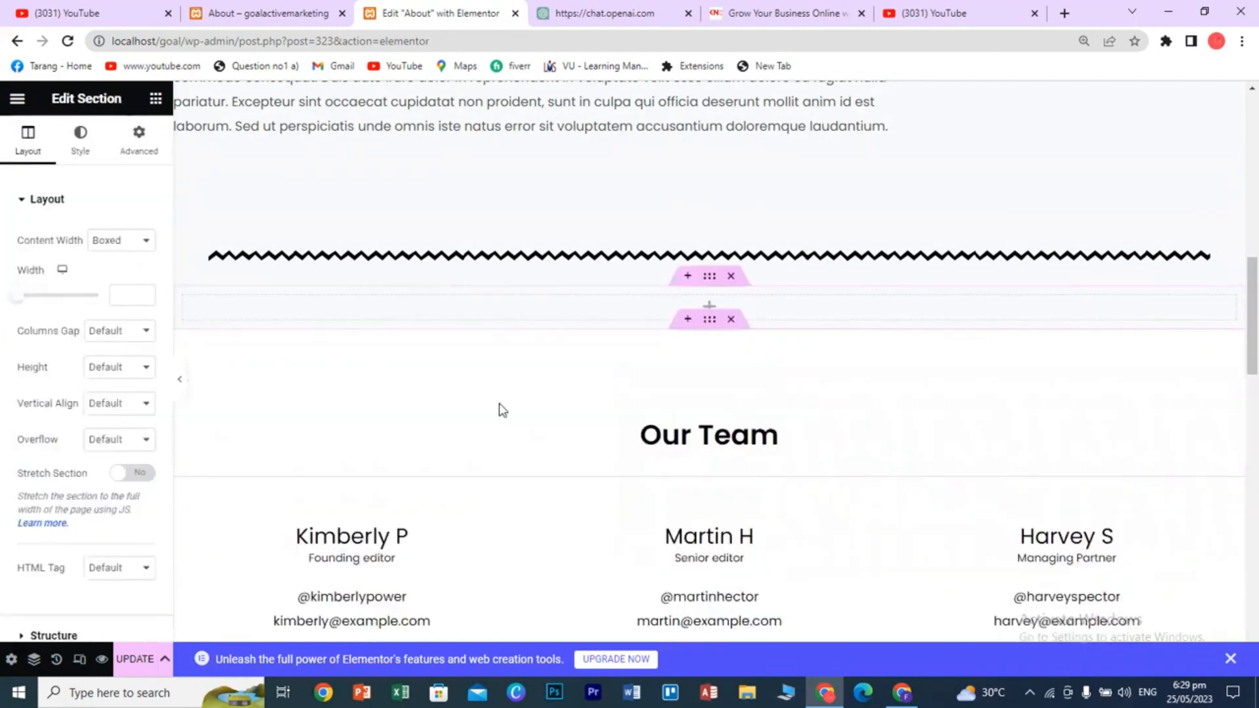
- Place an Image Box widget from the General widgets into the new empty section
left_click(156, 102)
scroll(128, 459, "down", 3)
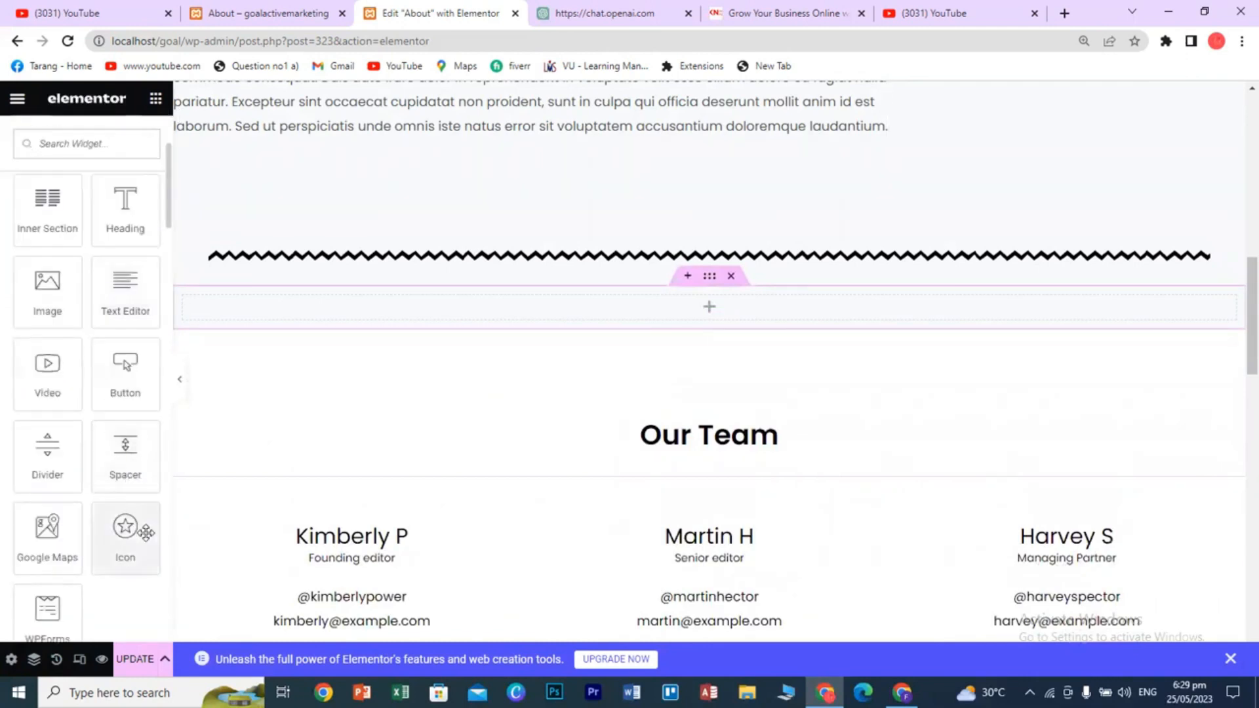
scroll(144, 532, "down", 2)
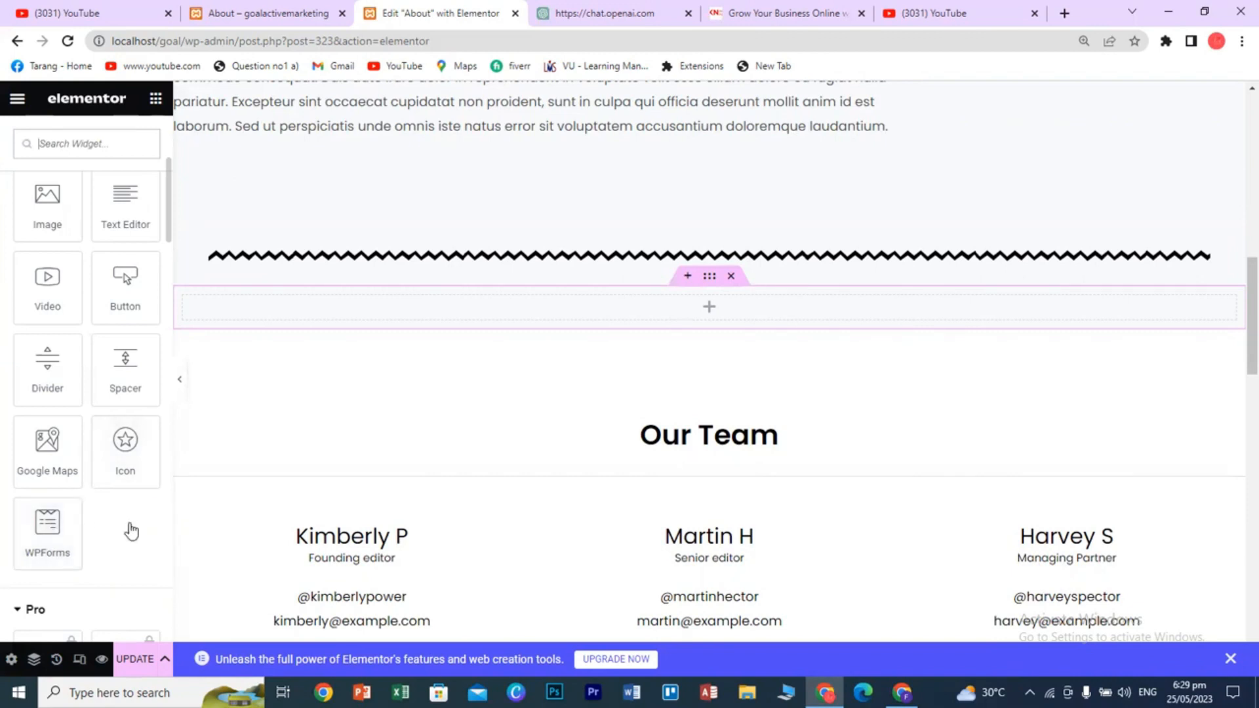
scroll(128, 524, "down", 5)
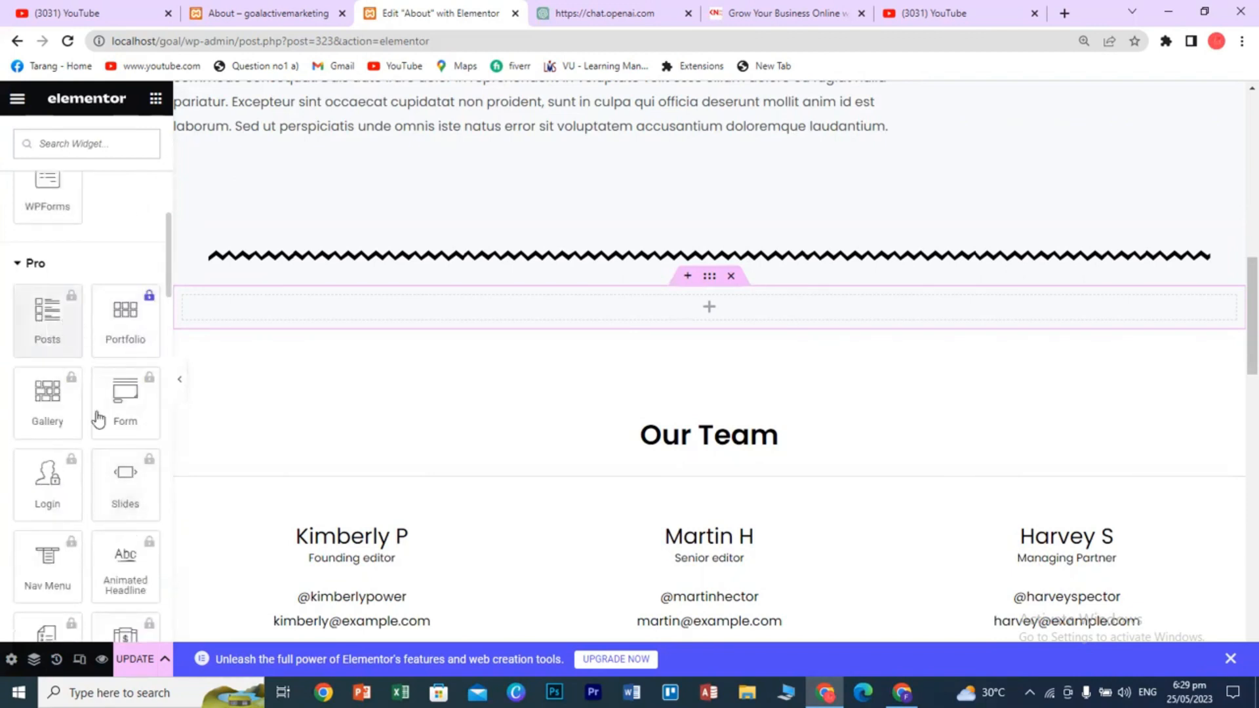
scroll(92, 426, "down", 5)
scroll(95, 464, "down", 8)
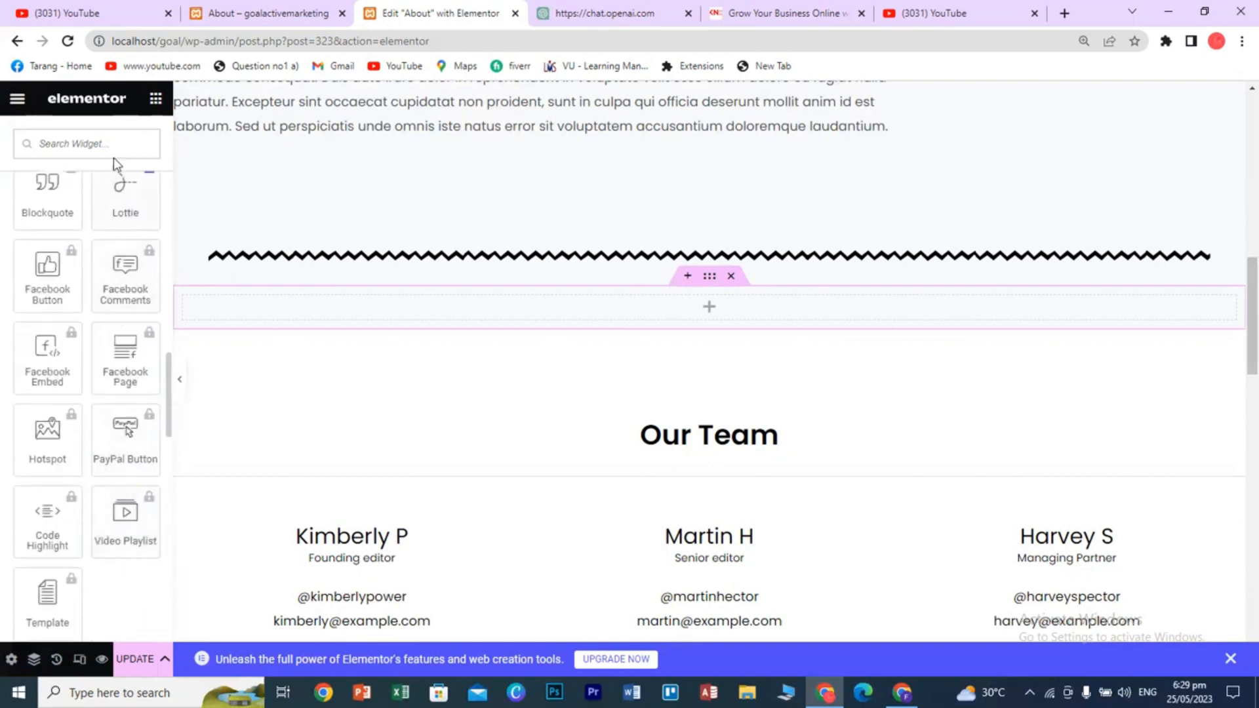
scroll(102, 443, "down", 5)
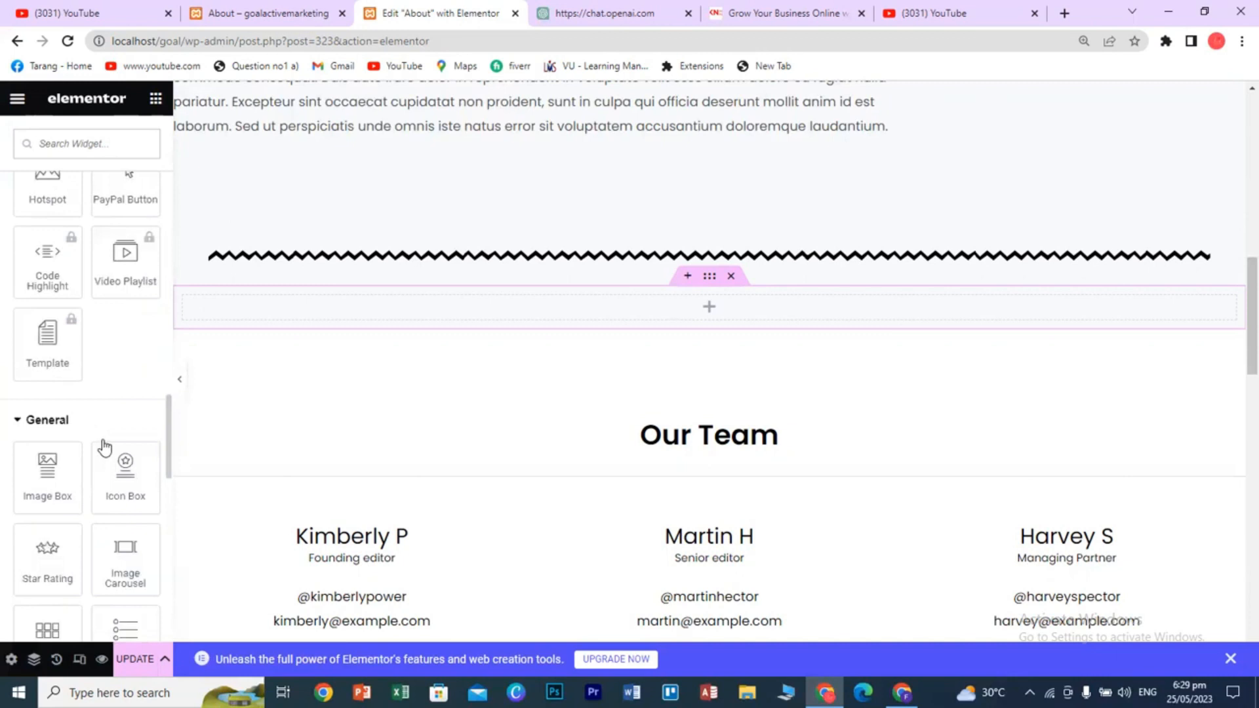
scroll(103, 438, "down", 1)
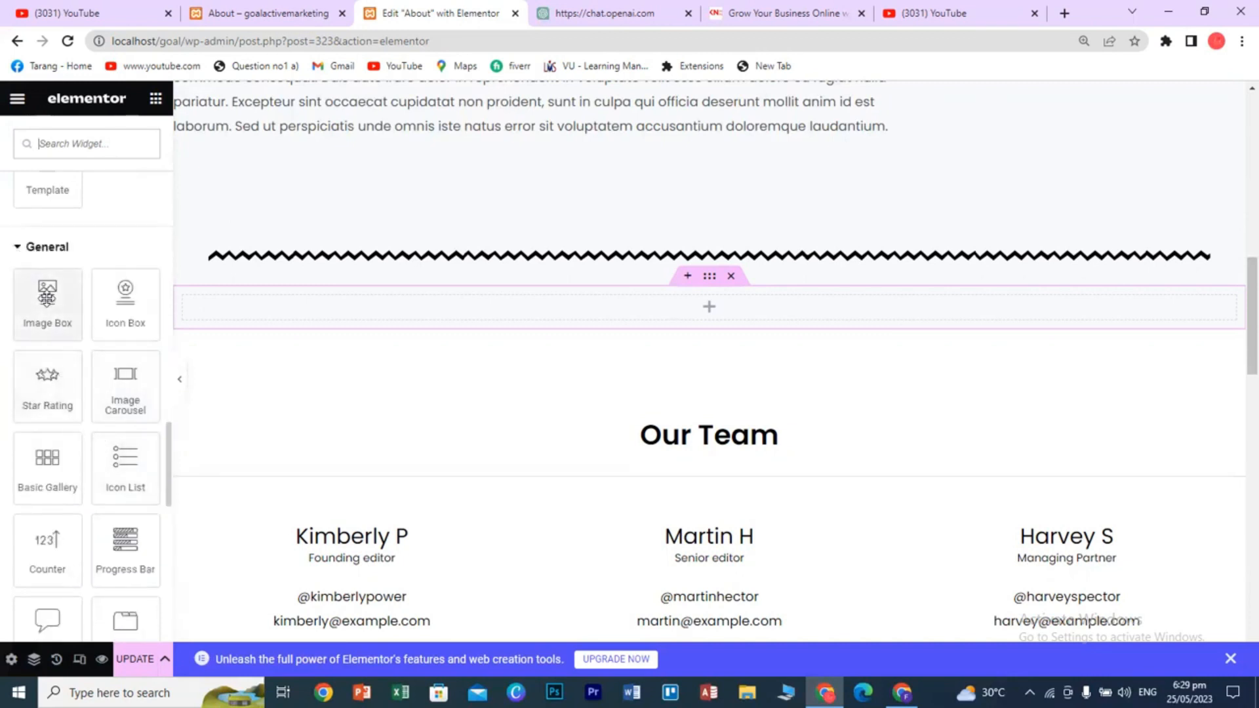
left_click_drag(58, 299, 708, 304)
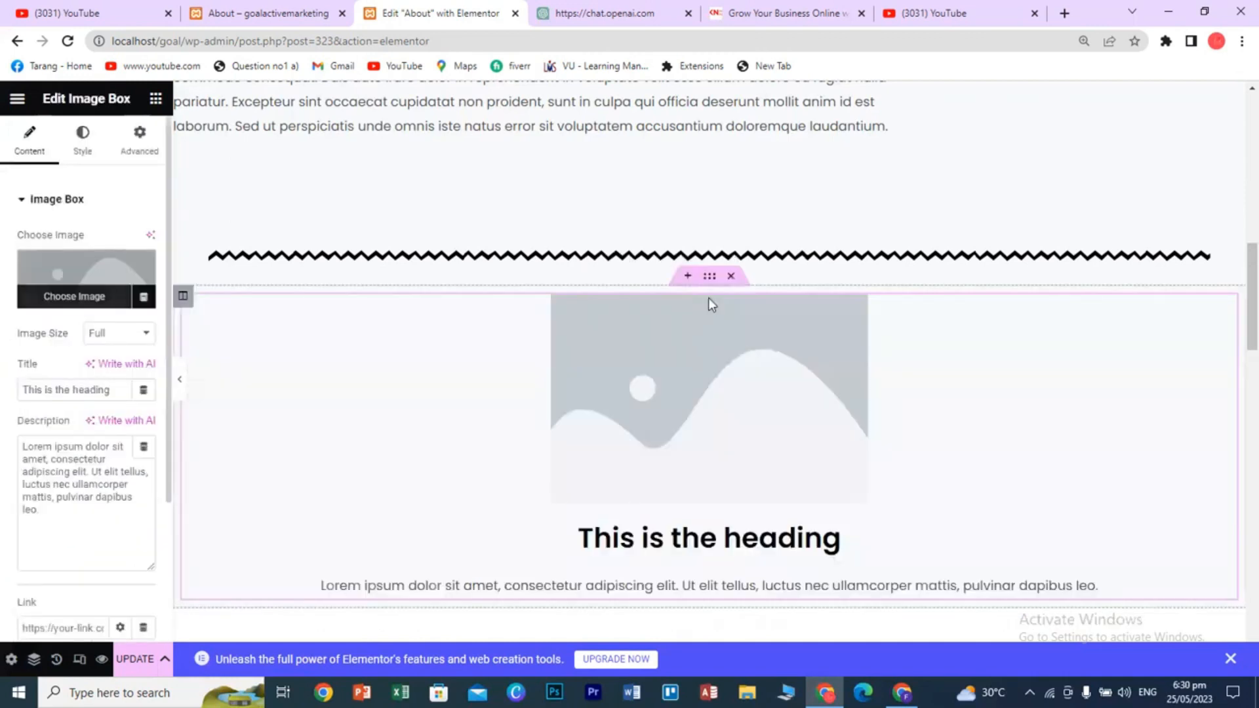
- Open the Media Library to choose a picture for the image box
scroll(360, 436, "down", 1)
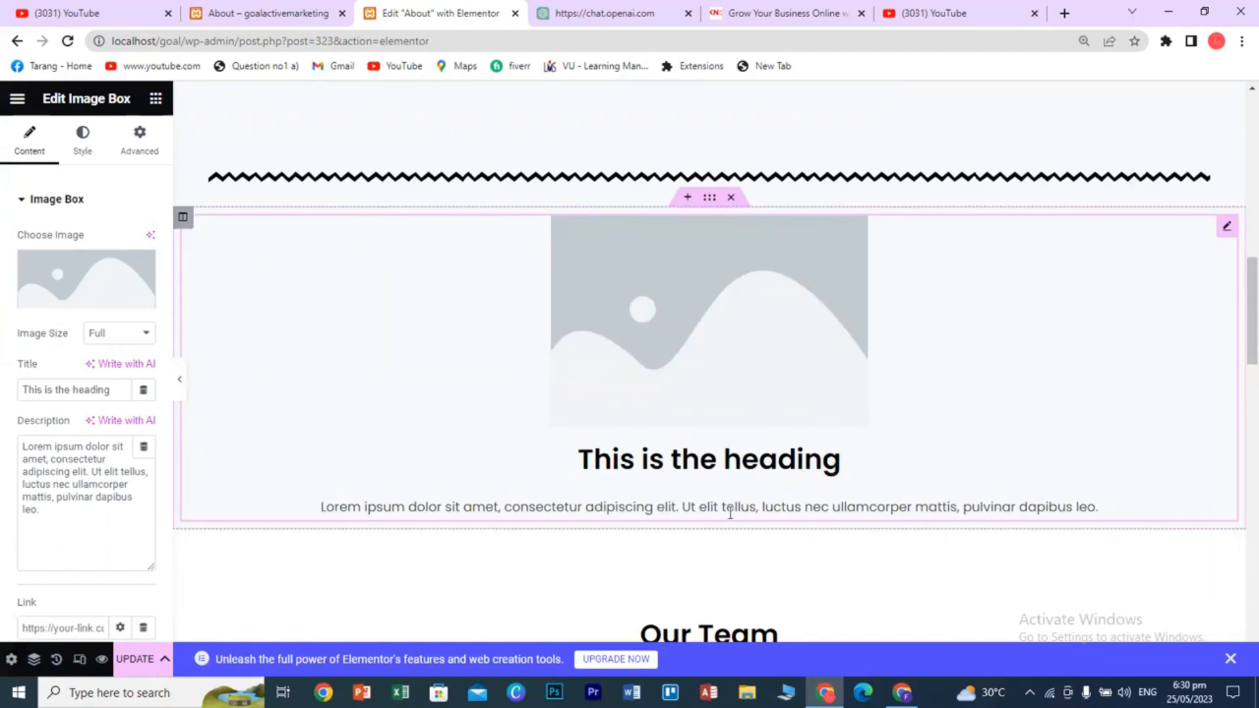
left_click(76, 293)
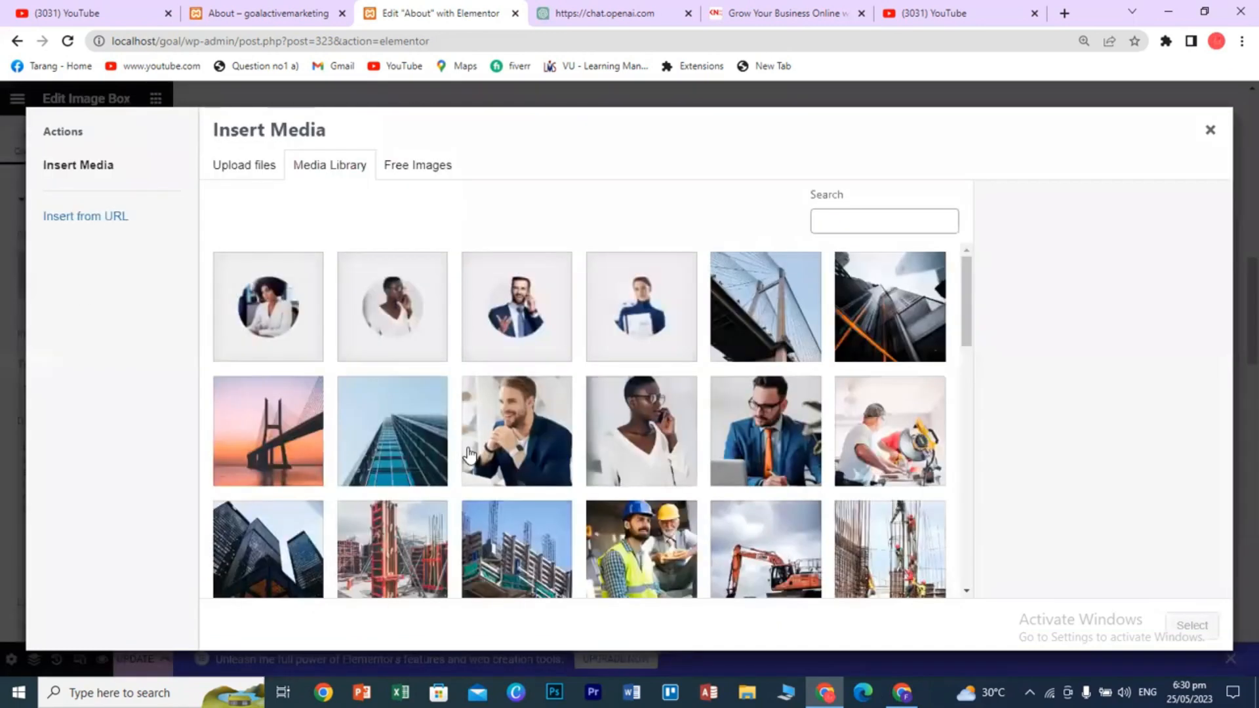
- Look through the Upload files and Free Images tabs, then return to the Media Library
left_click(261, 172)
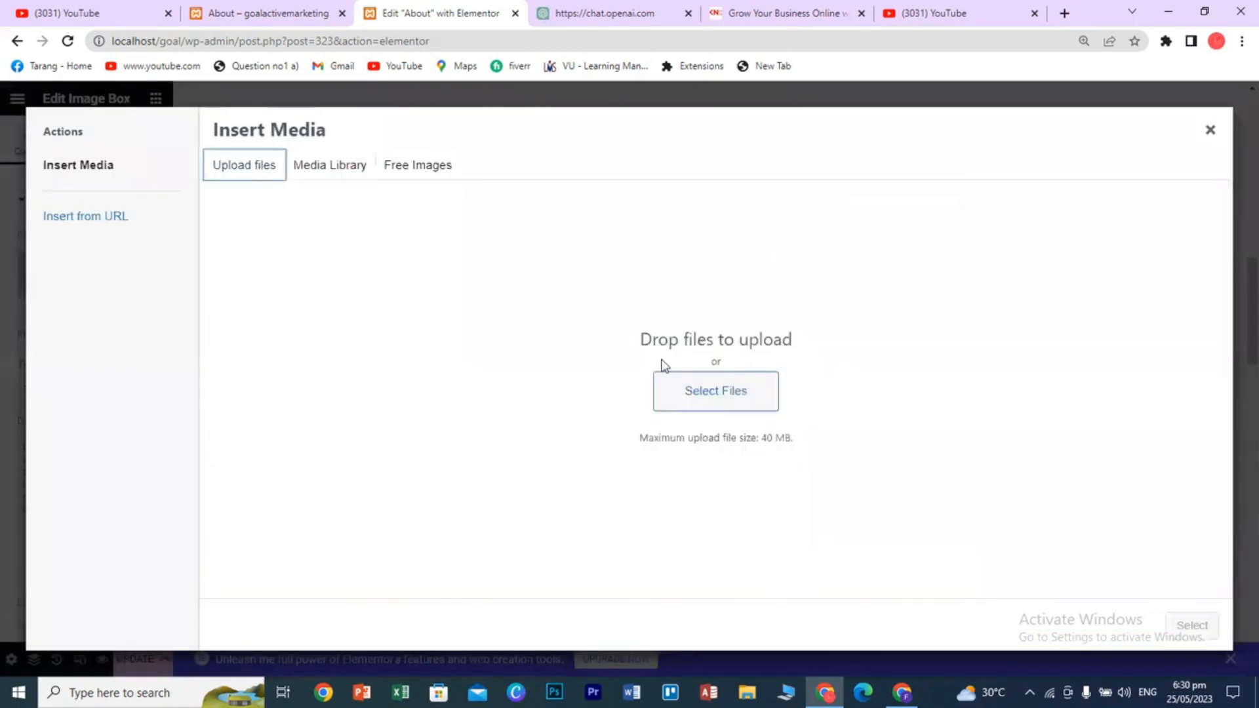
left_click(718, 403)
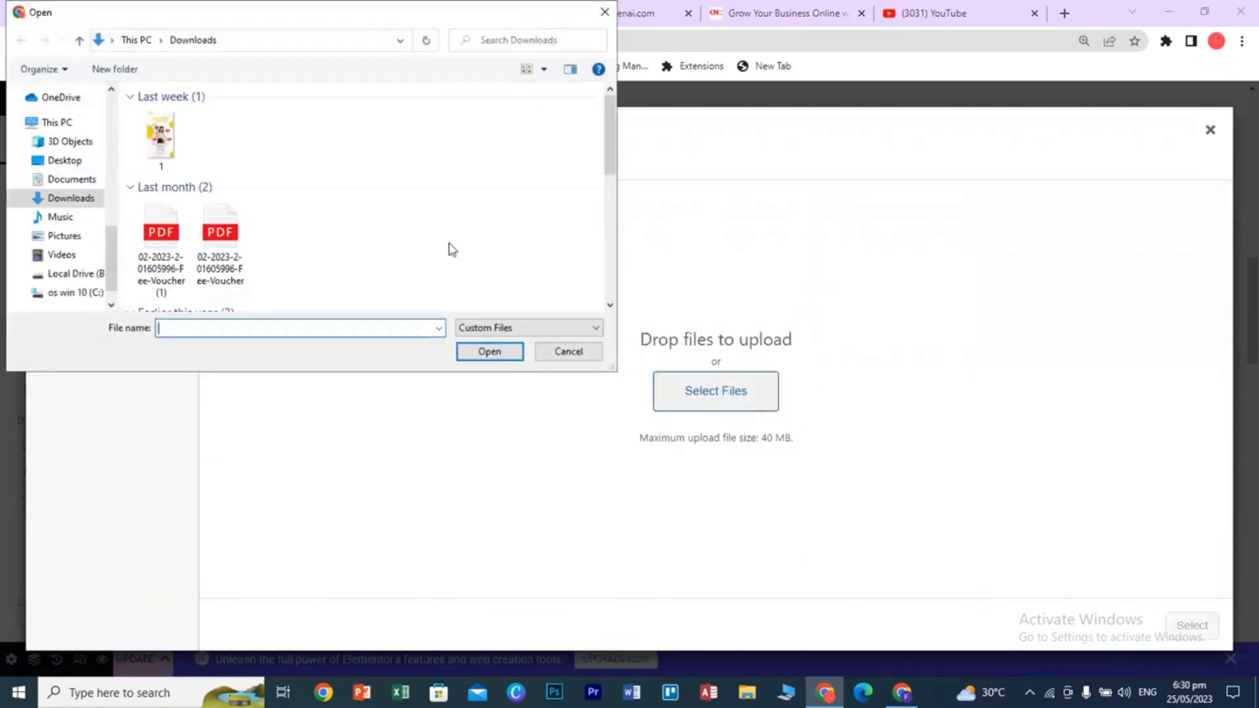
left_click(569, 350)
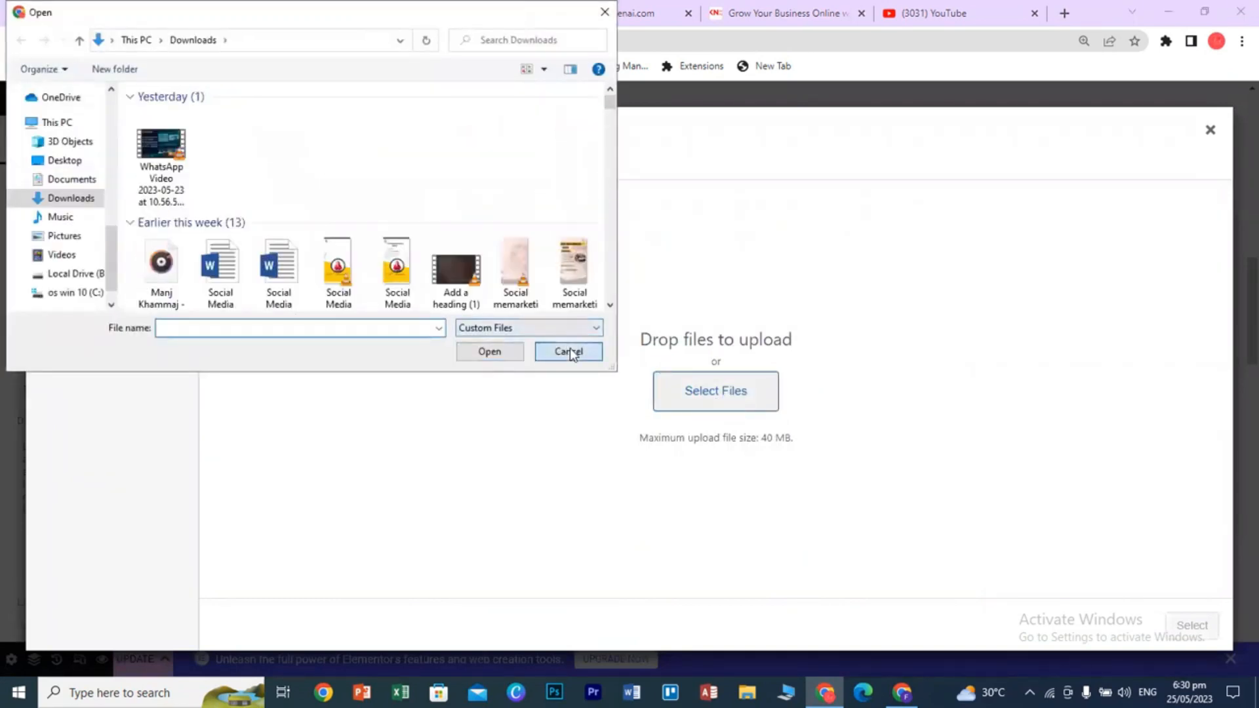
left_click(316, 164)
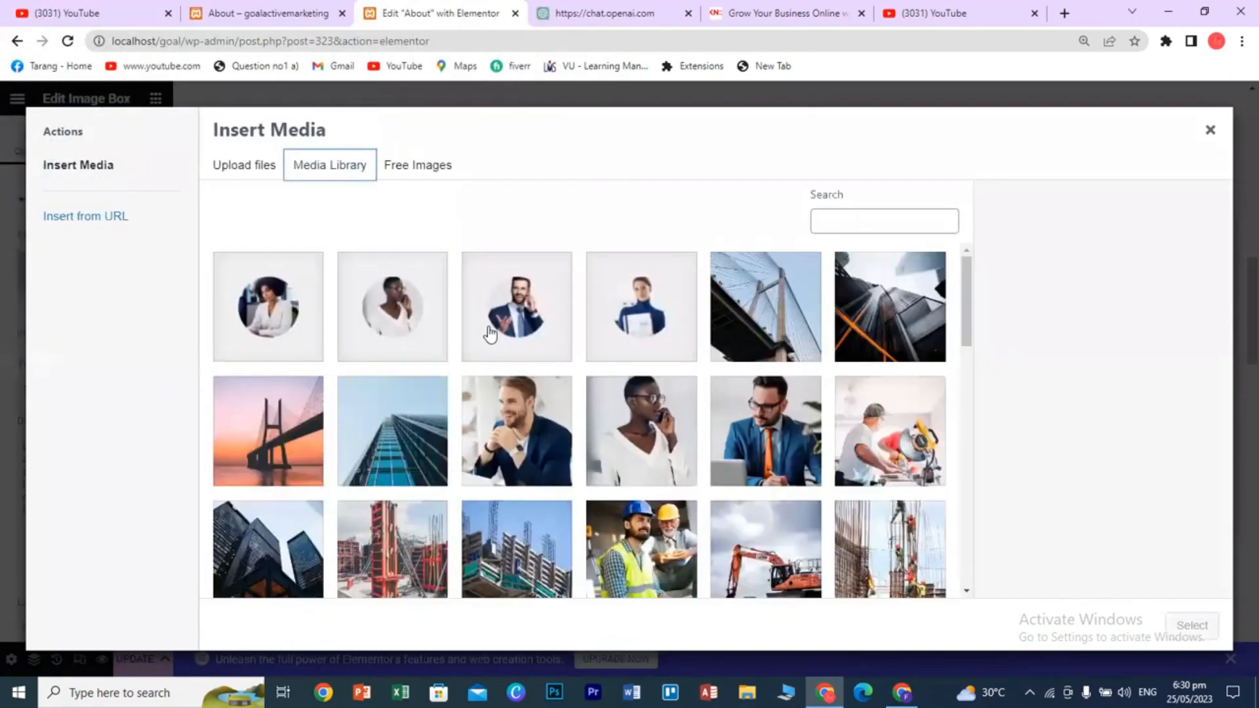
left_click(413, 164)
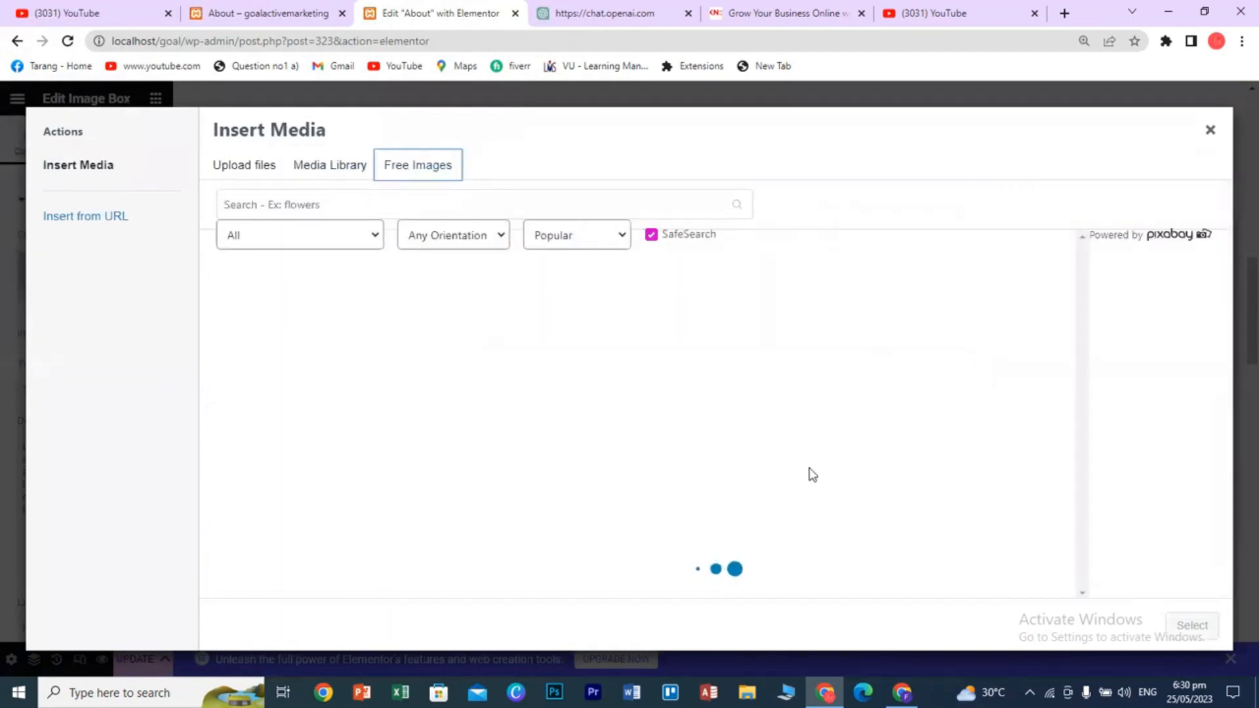
left_click(338, 177)
- Insert the services-4.jpg photo of two hard-hat workers into the image box
scroll(708, 500, "down", 1)
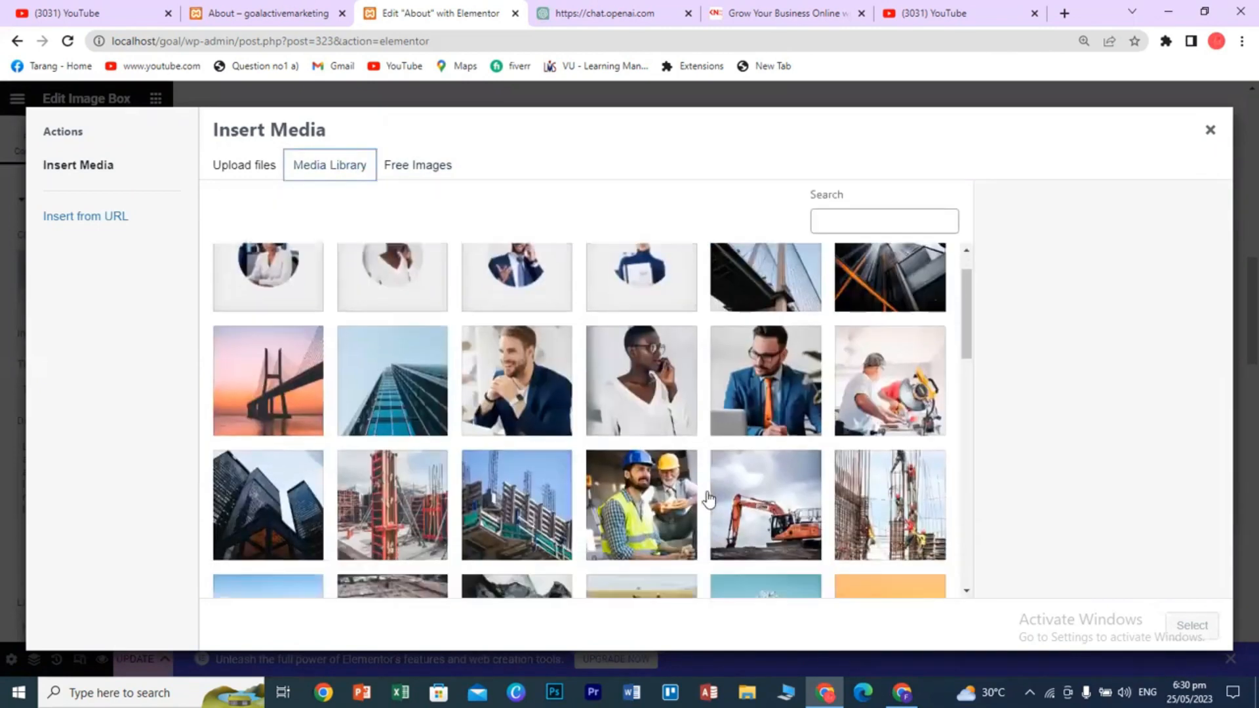
scroll(708, 500, "down", 2)
left_click(675, 402)
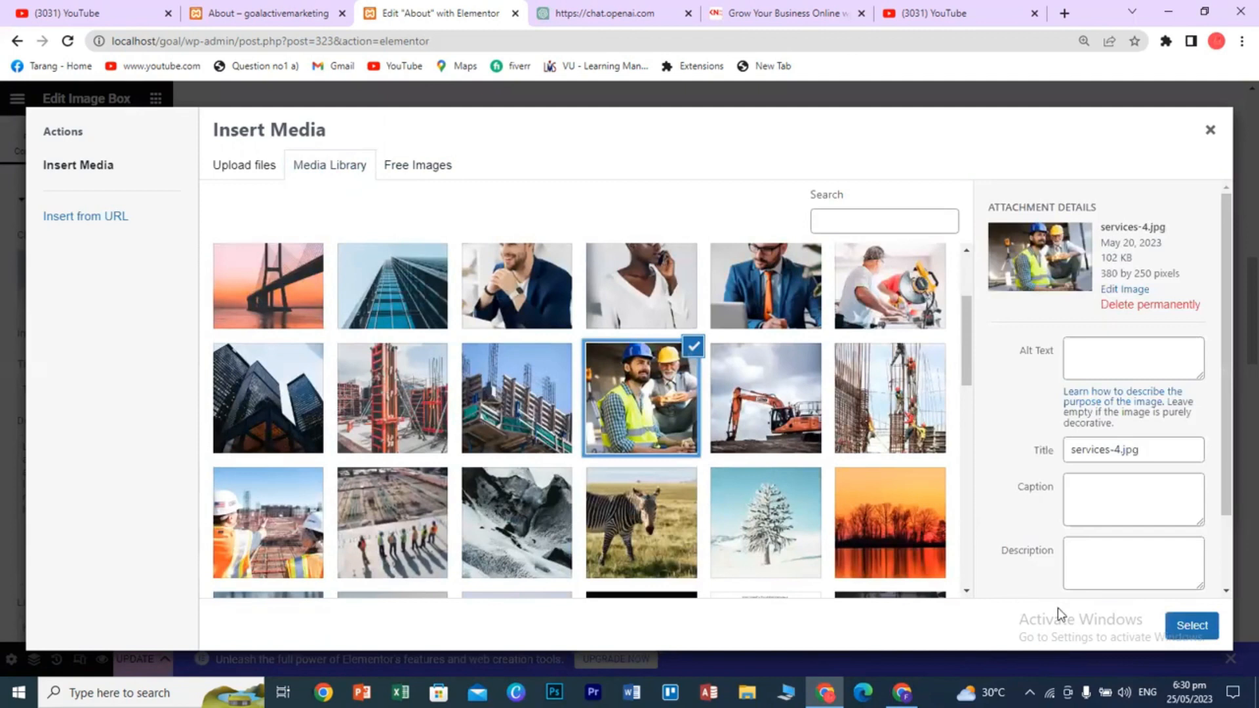
left_click(1178, 624)
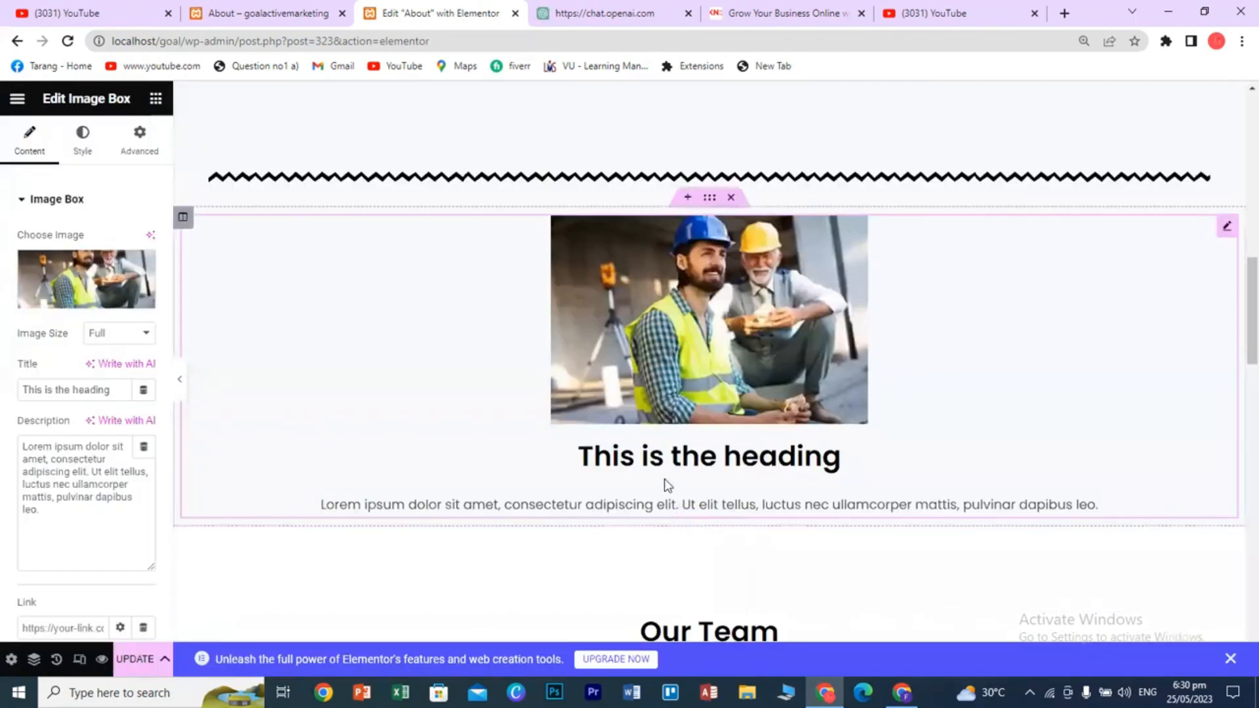
- Retitle the image box 'Our CEO', then delete the whole image box section
triple_click(74, 390)
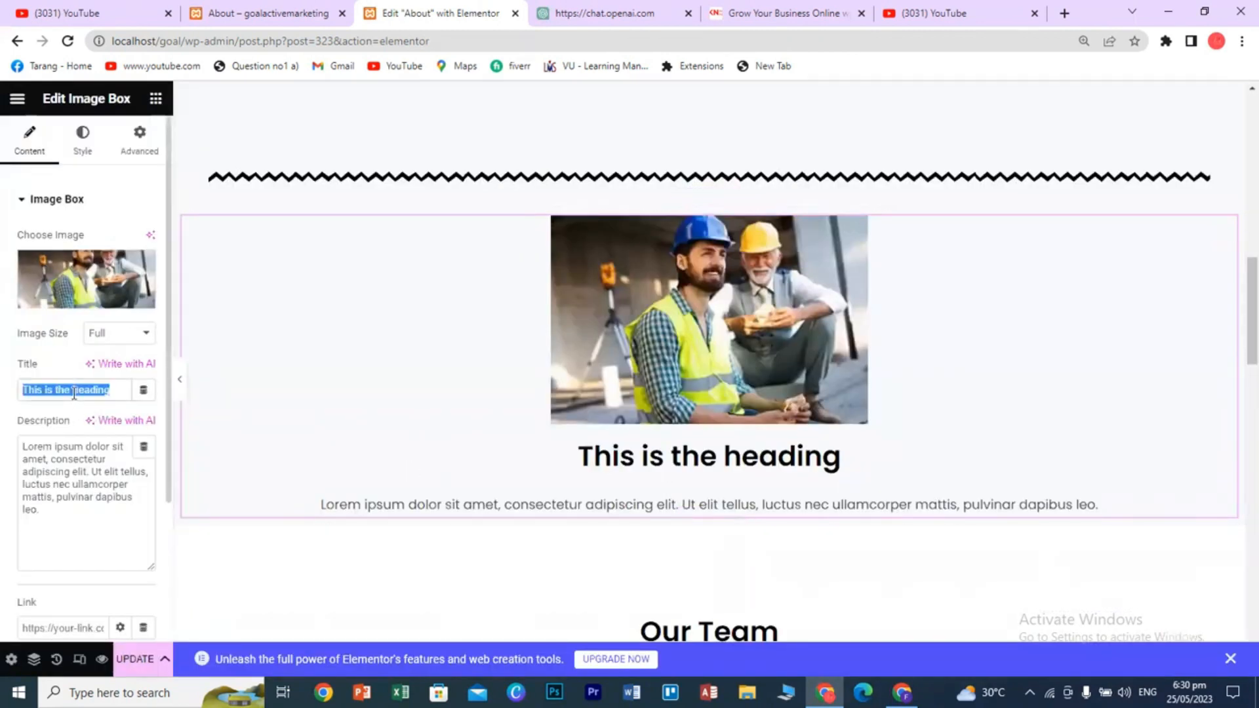
type("Our ")
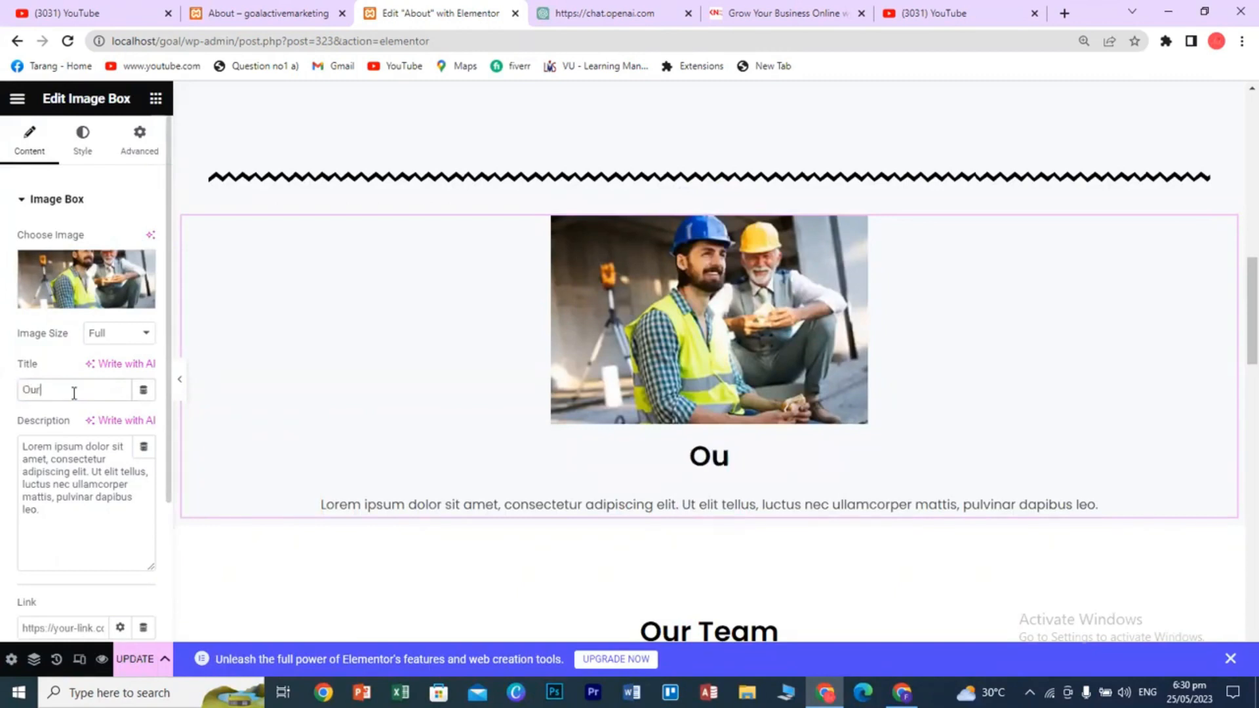
type("Ceo")
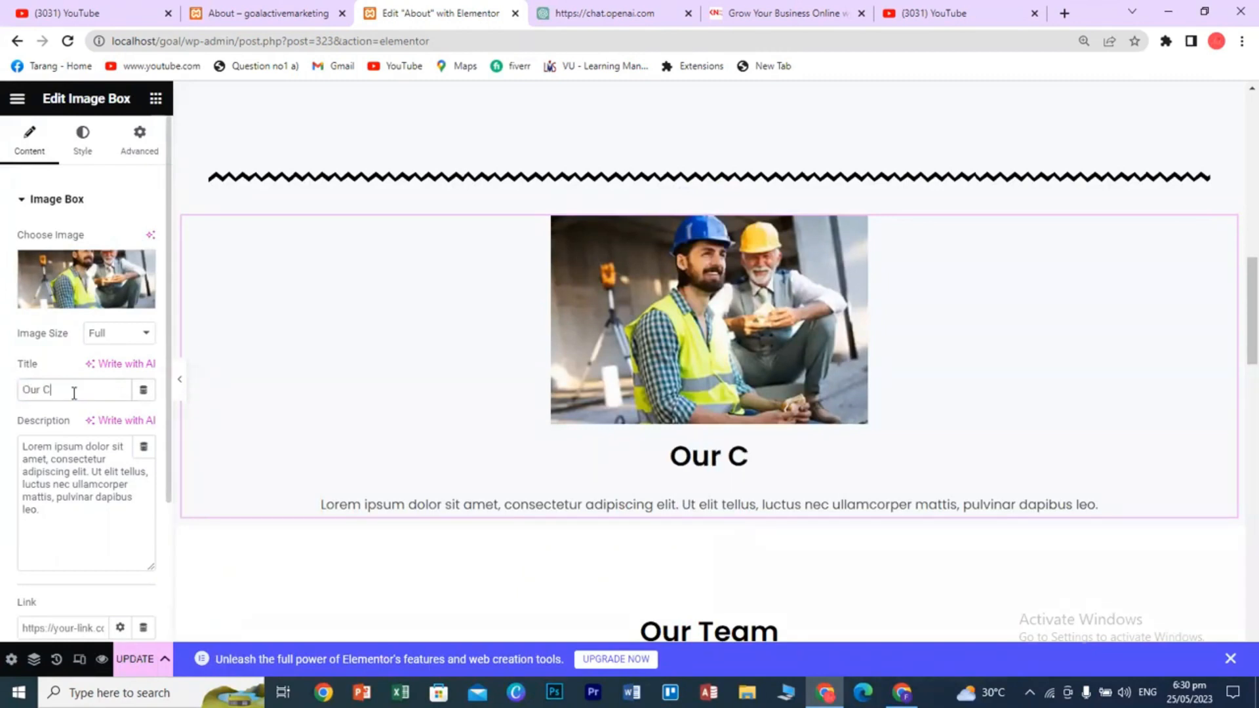
key("BackSpace")
key("BackSpace")
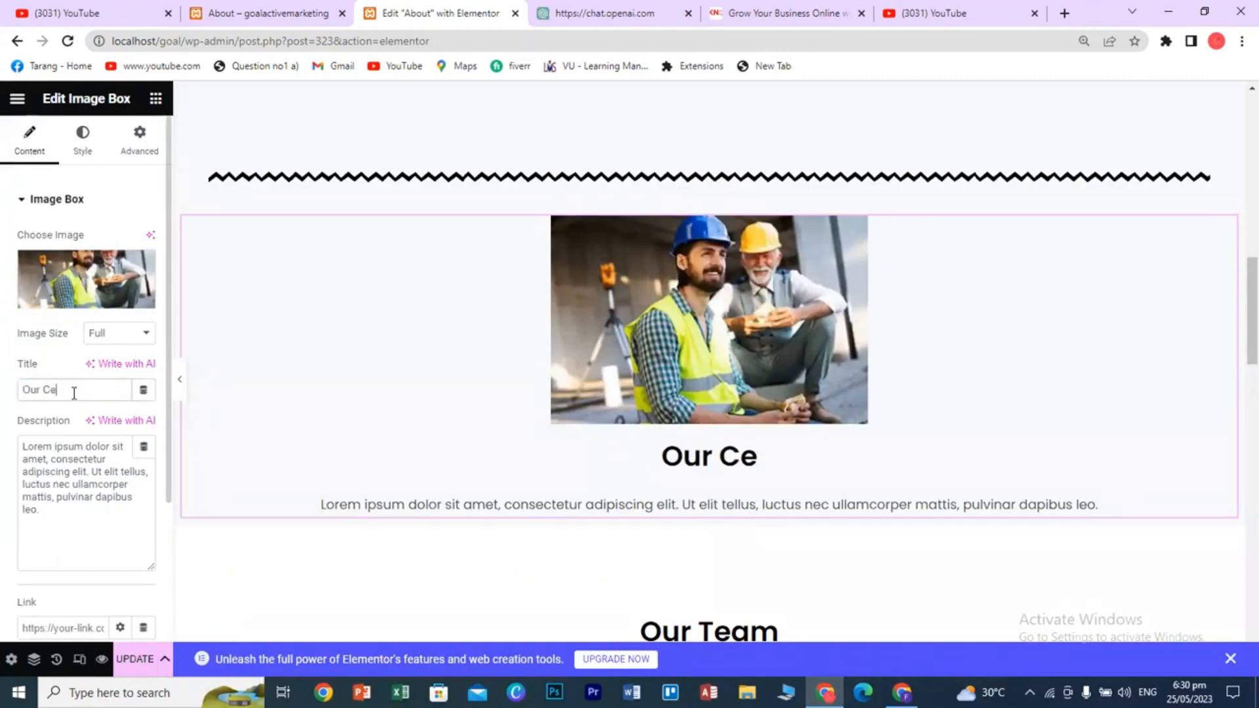
type("EO")
left_click(47, 526)
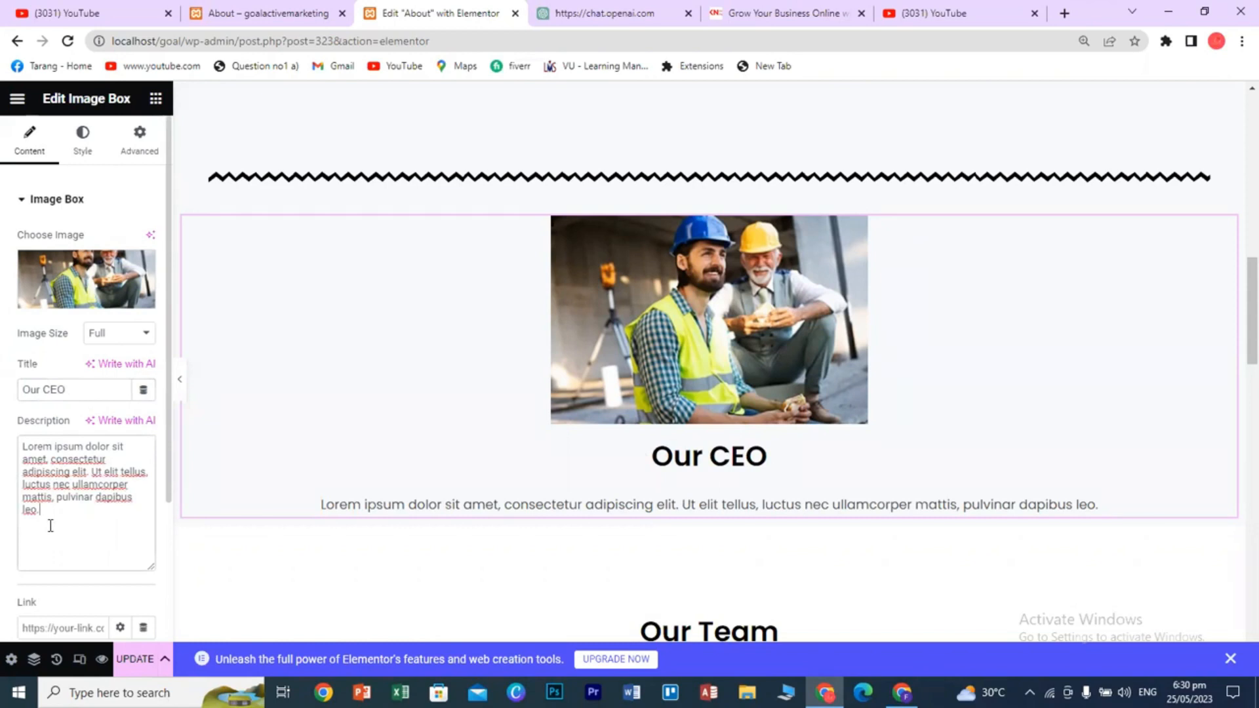
scroll(752, 414, "up", 1)
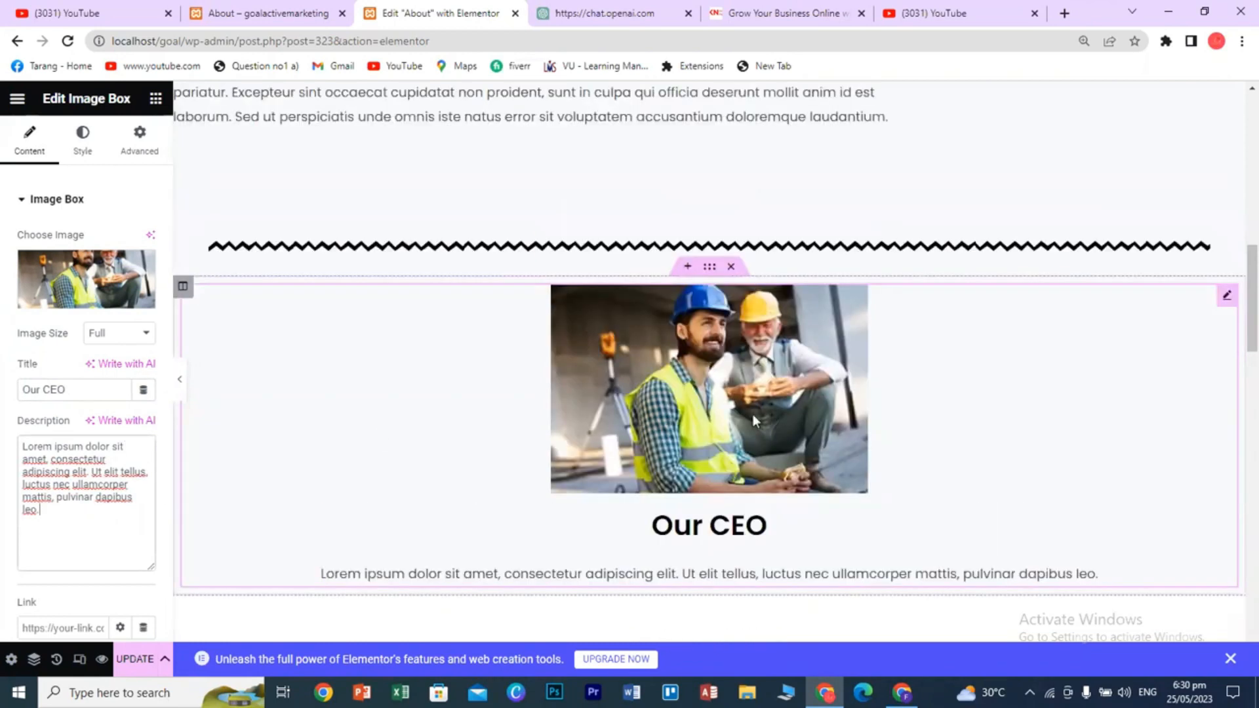
left_click(733, 277)
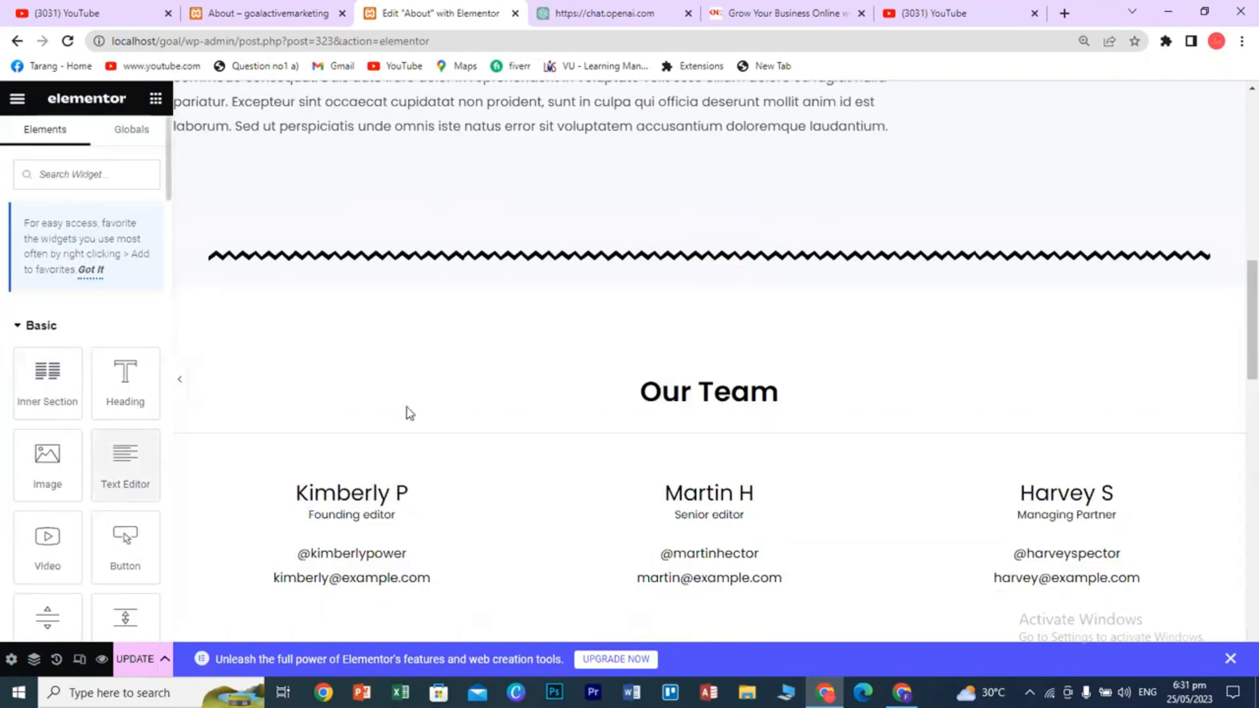
- Insert a new empty two-column section between the zigzag divider and Our Team
scroll(121, 478, "down", 4)
scroll(121, 486, "down", 10)
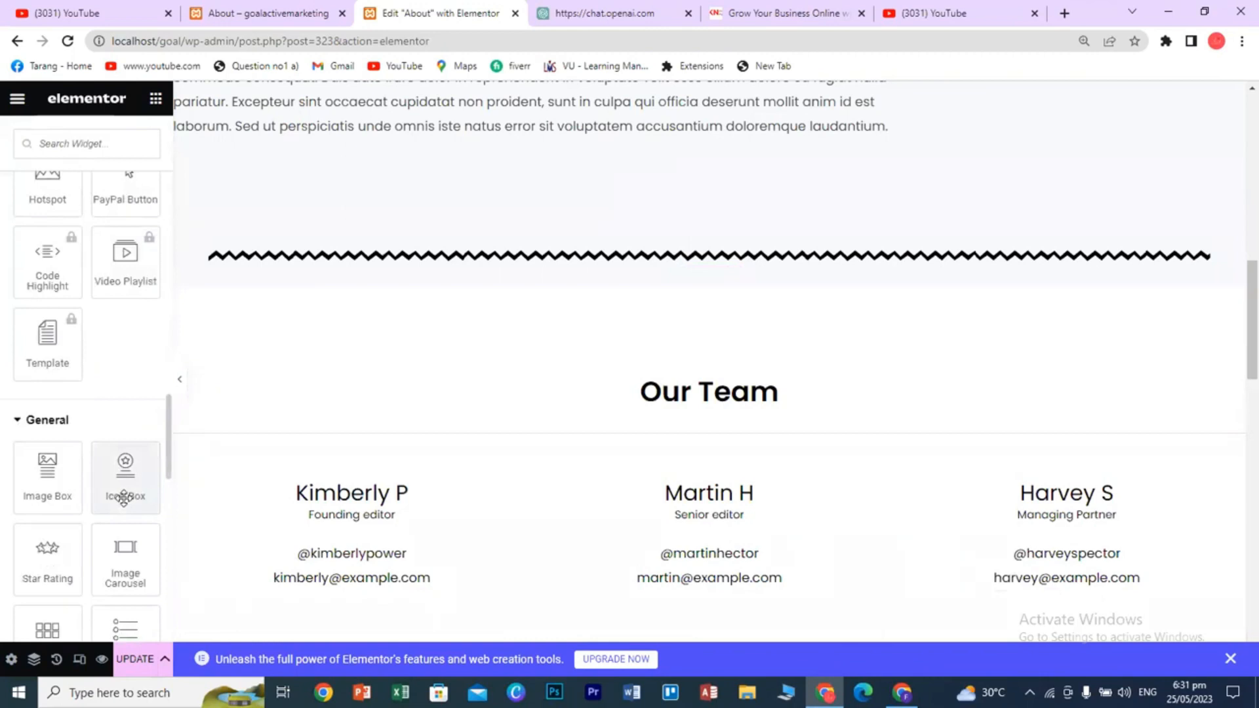
scroll(124, 498, "down", 2)
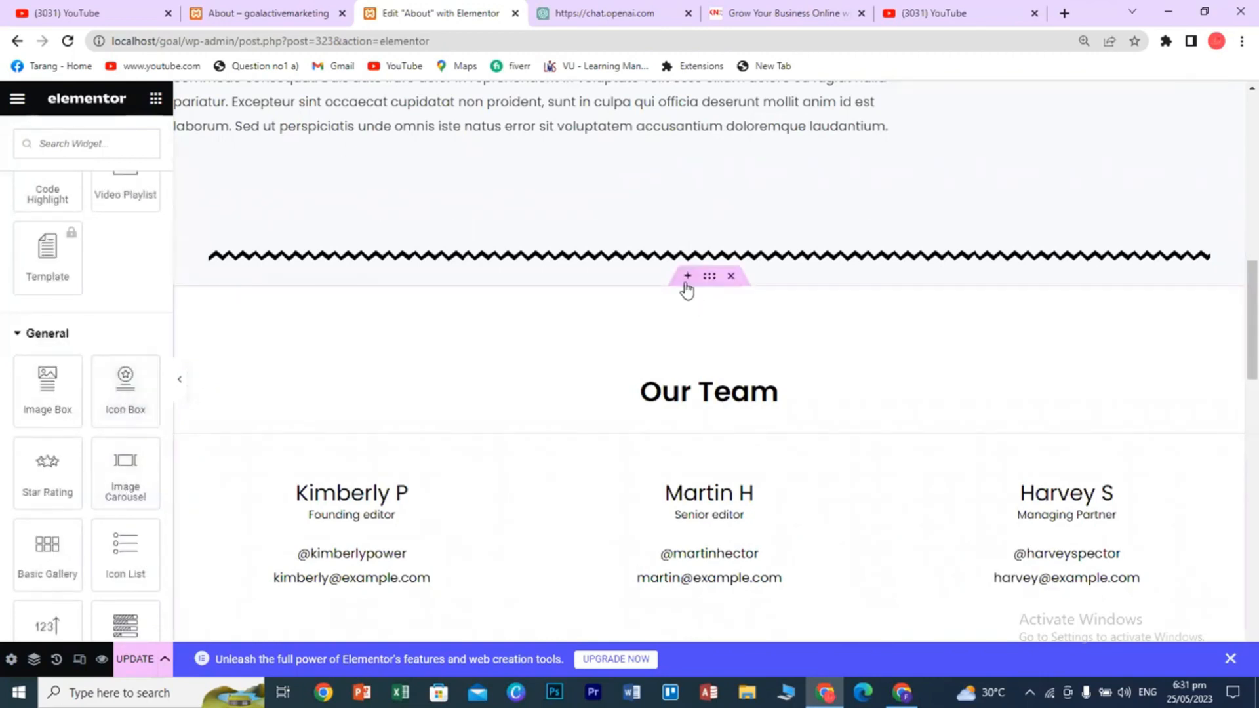
left_click(687, 276)
left_click(668, 365)
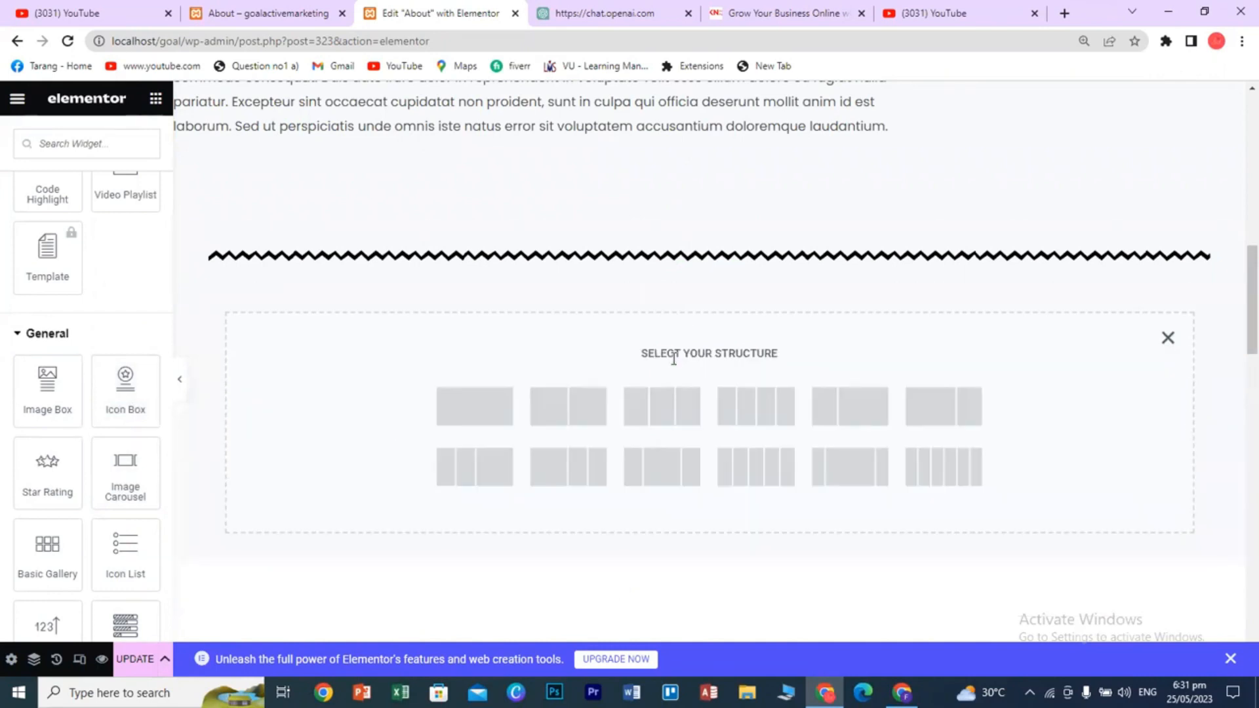
left_click(587, 409)
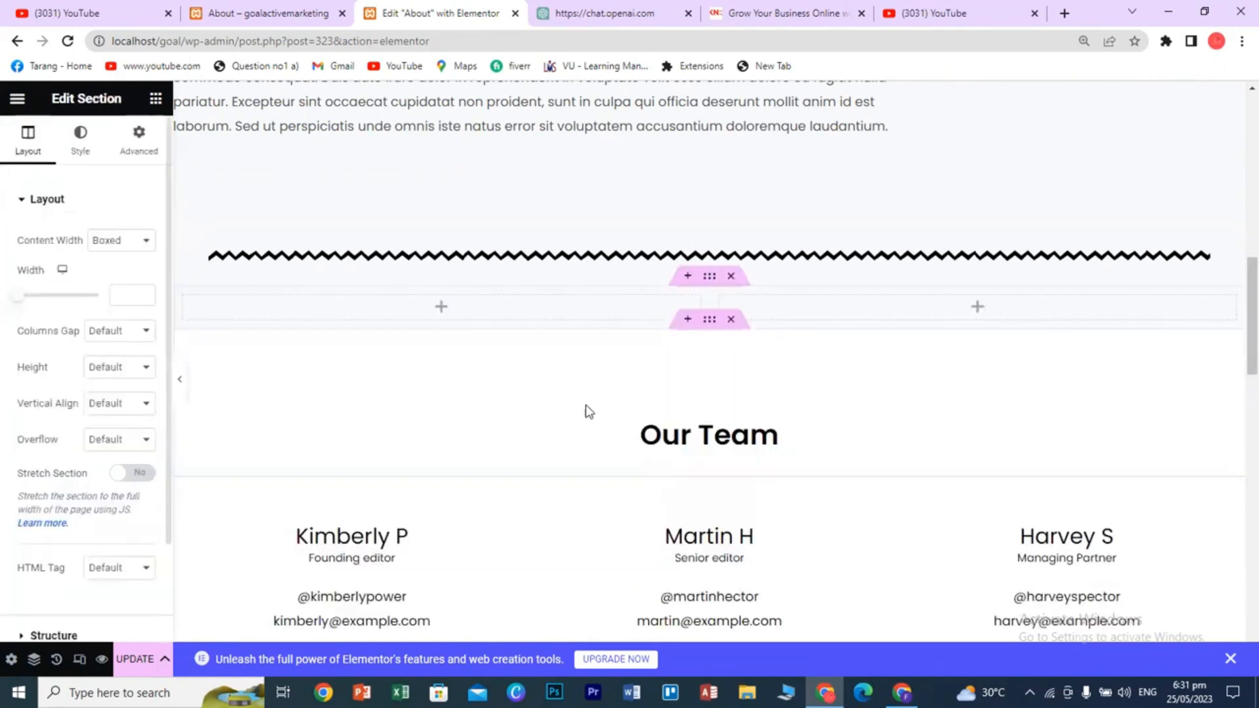
- Put an Icon Box with the Stroop icon in the left column, then delete the section
left_click(159, 101)
scroll(118, 467, "down", 15)
left_click_drag(125, 387, 432, 322)
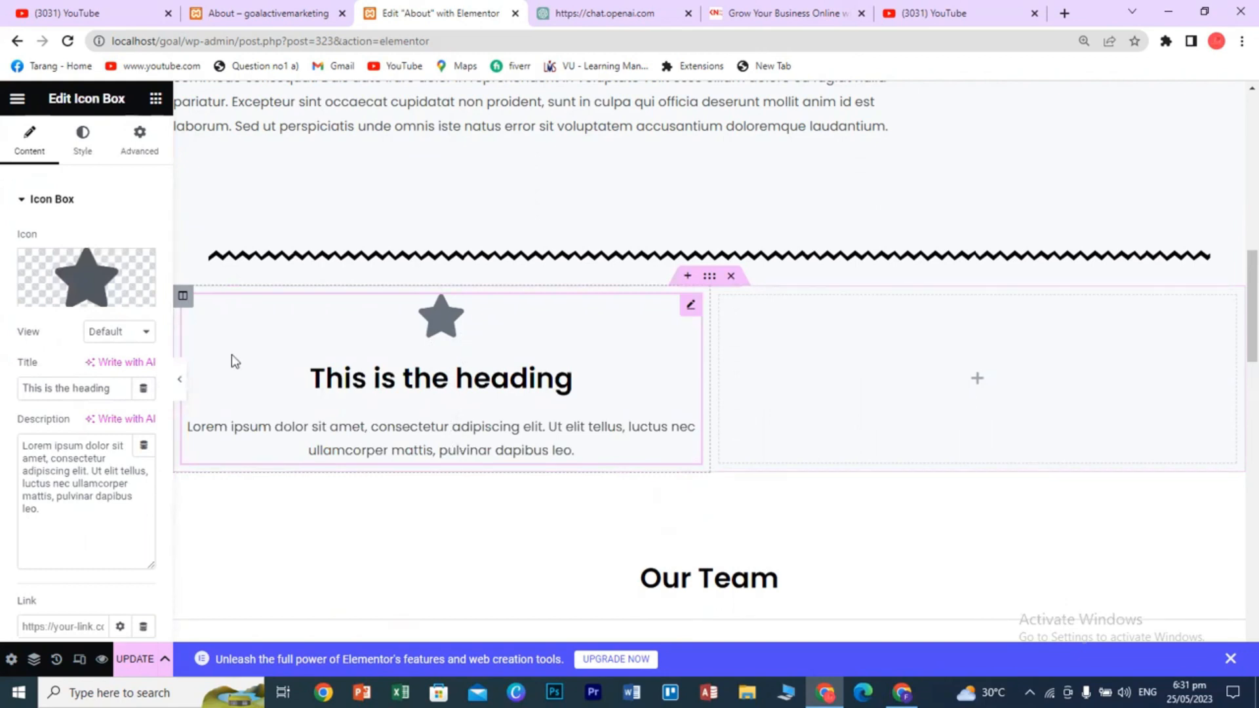
left_click(86, 278)
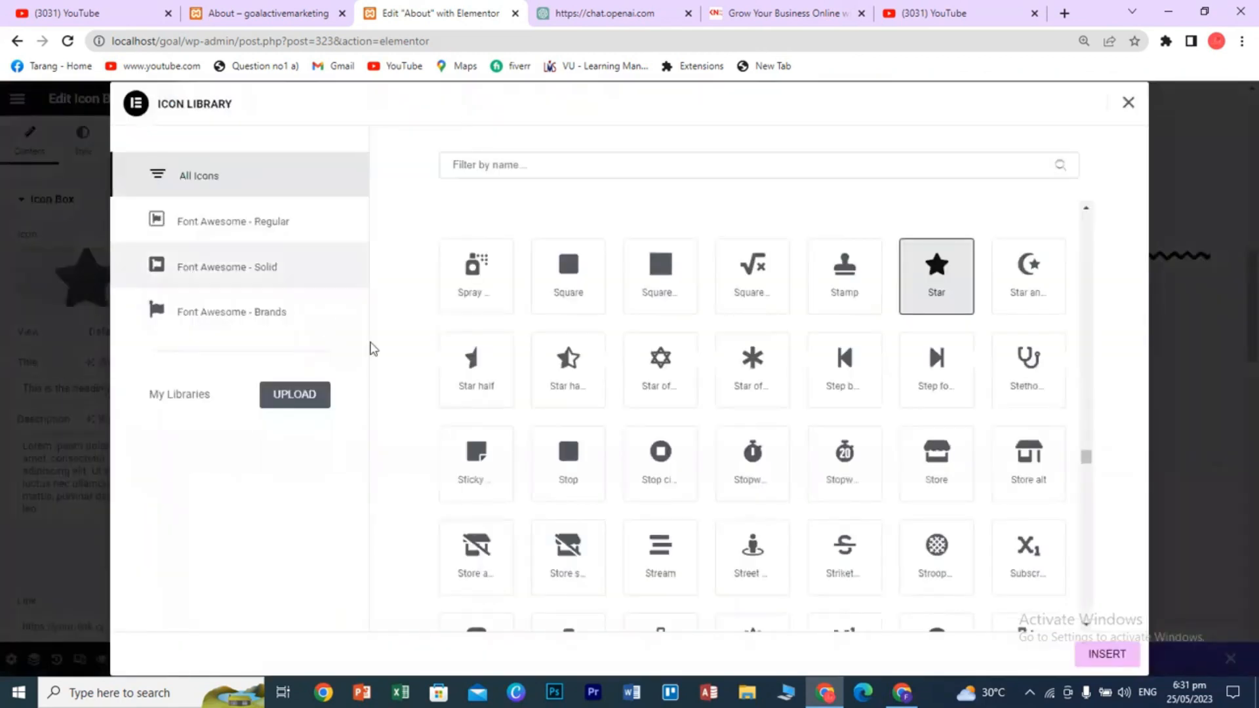
left_click(949, 549)
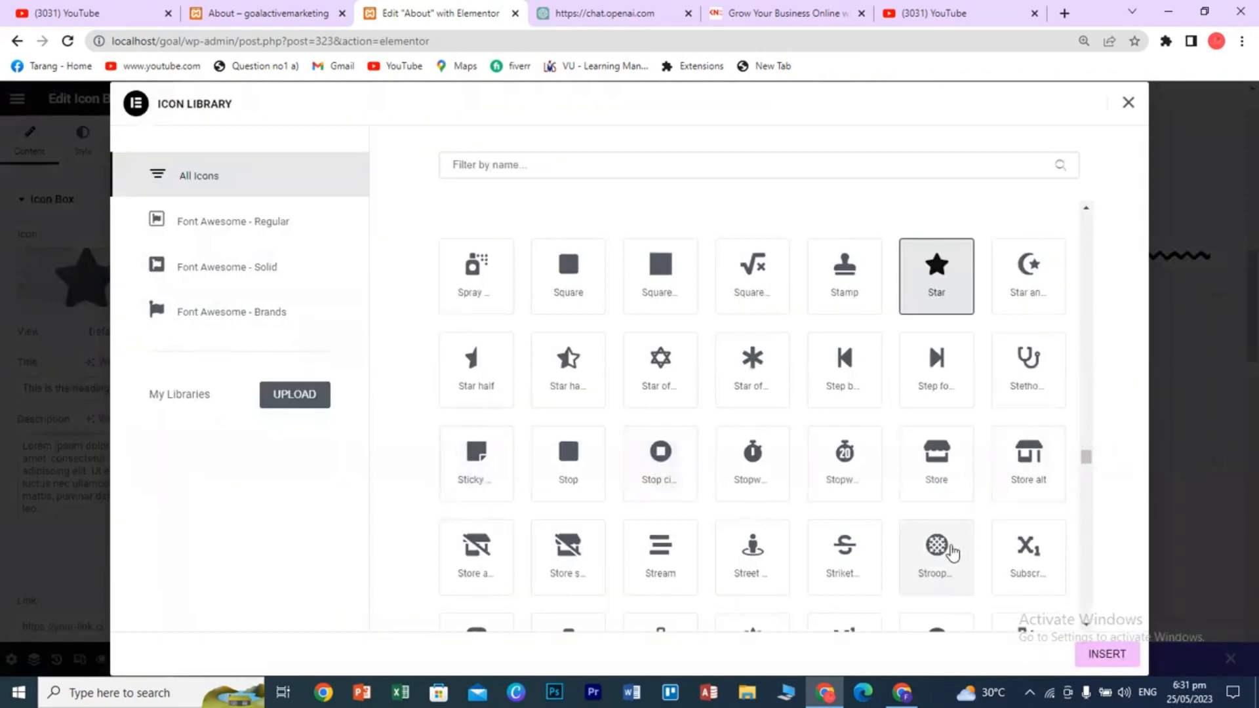
left_click(1088, 656)
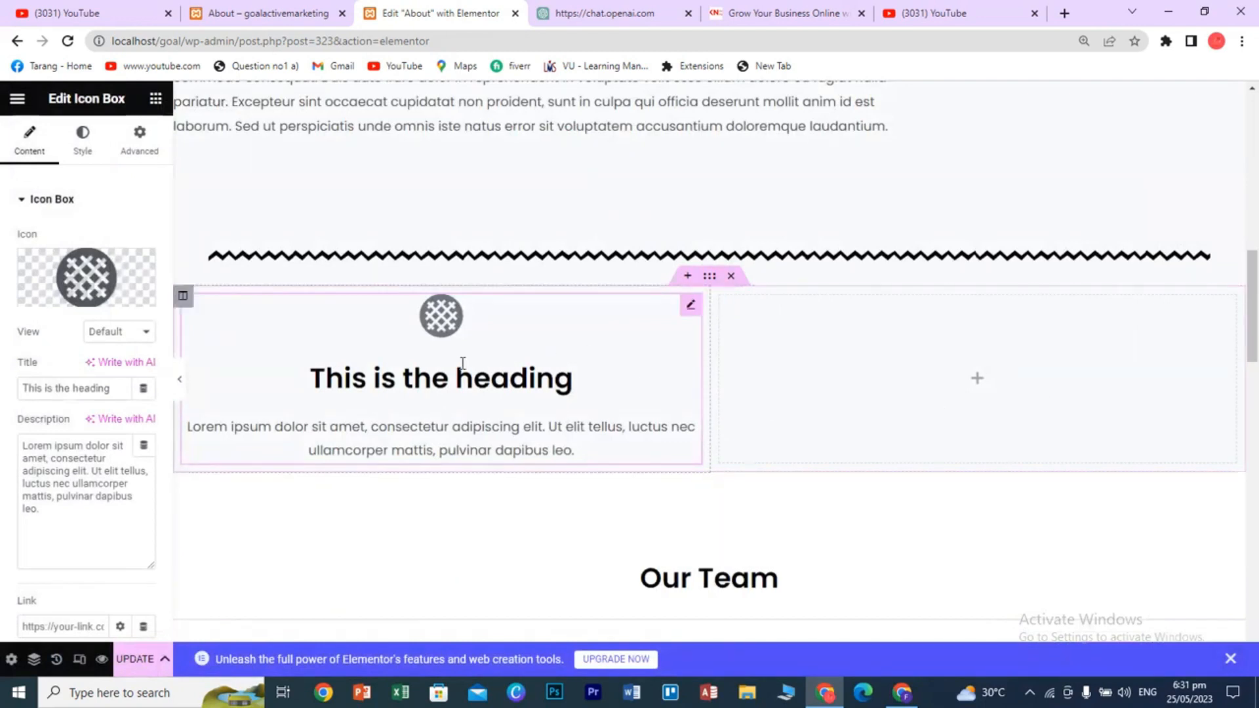
left_click(731, 276)
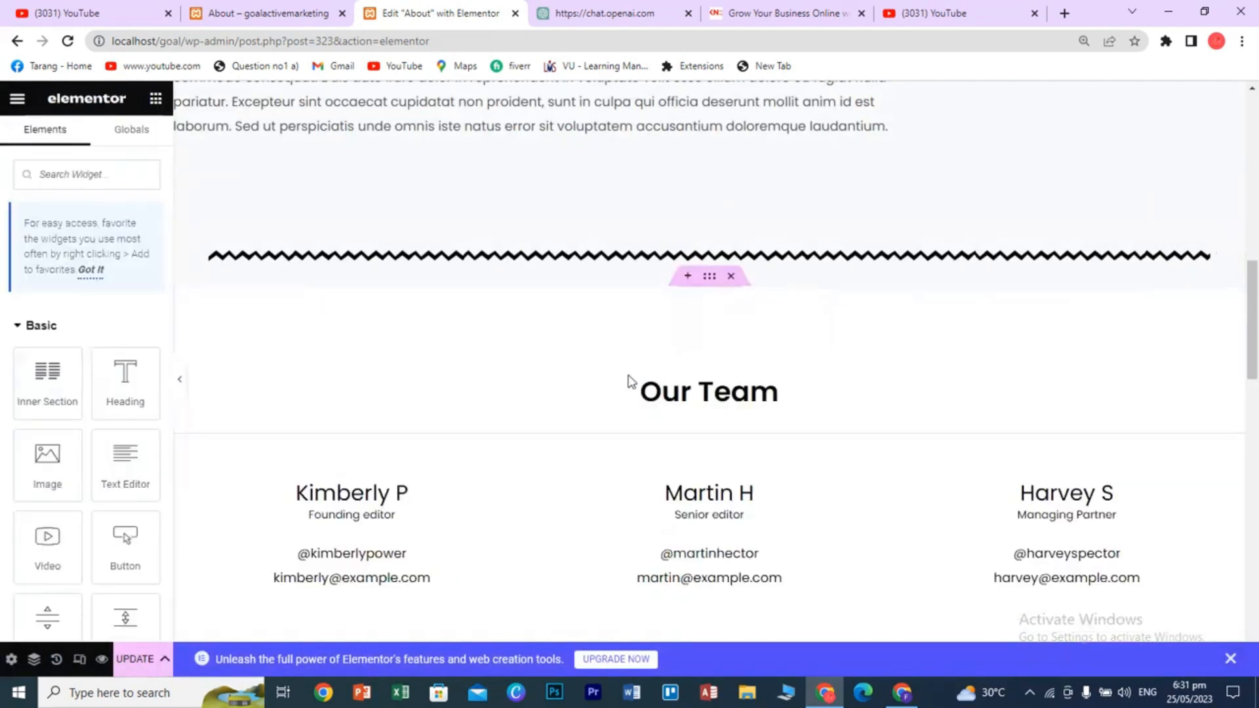
- Add a six-column section with a two-column Inner Section, width 500, in its first column
left_click(685, 277)
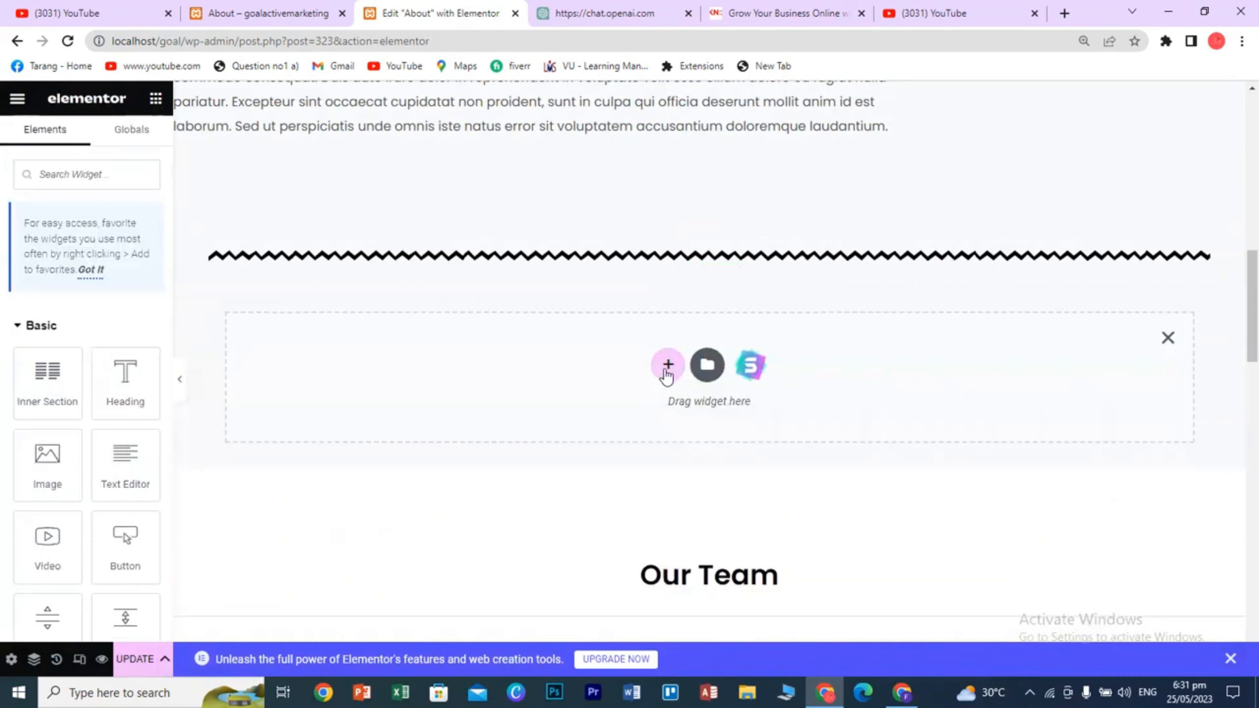
left_click(666, 366)
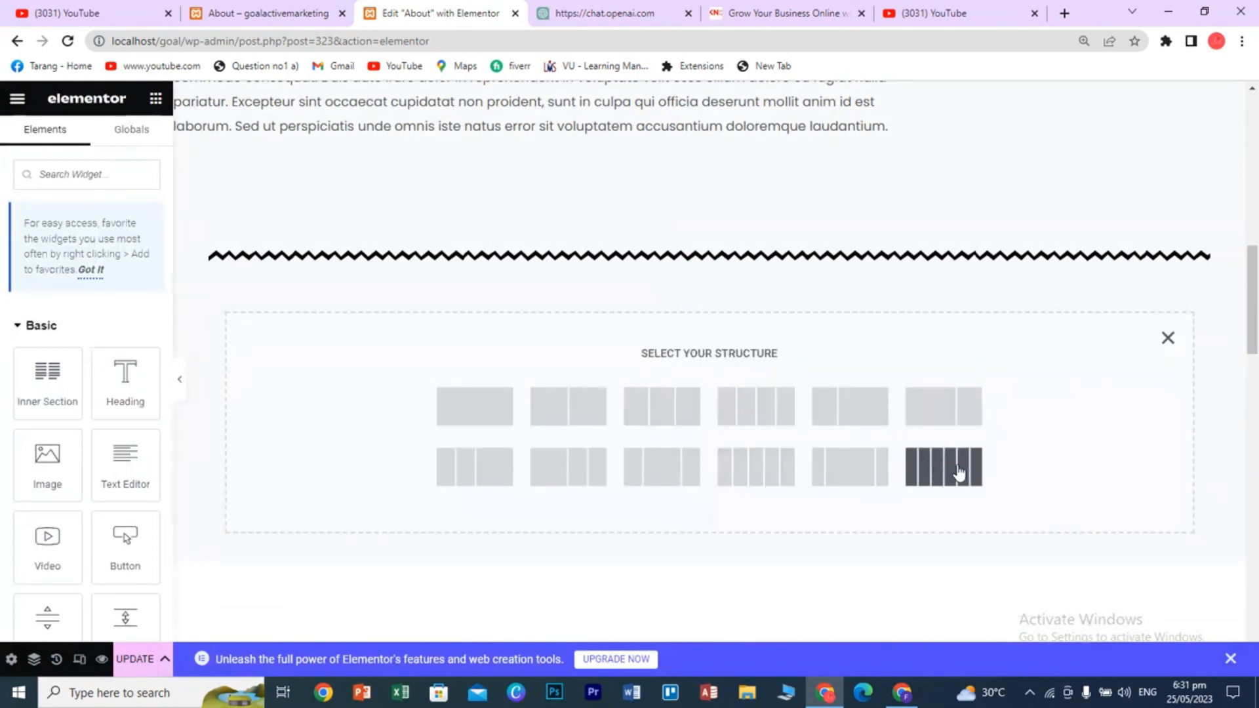
left_click(926, 474)
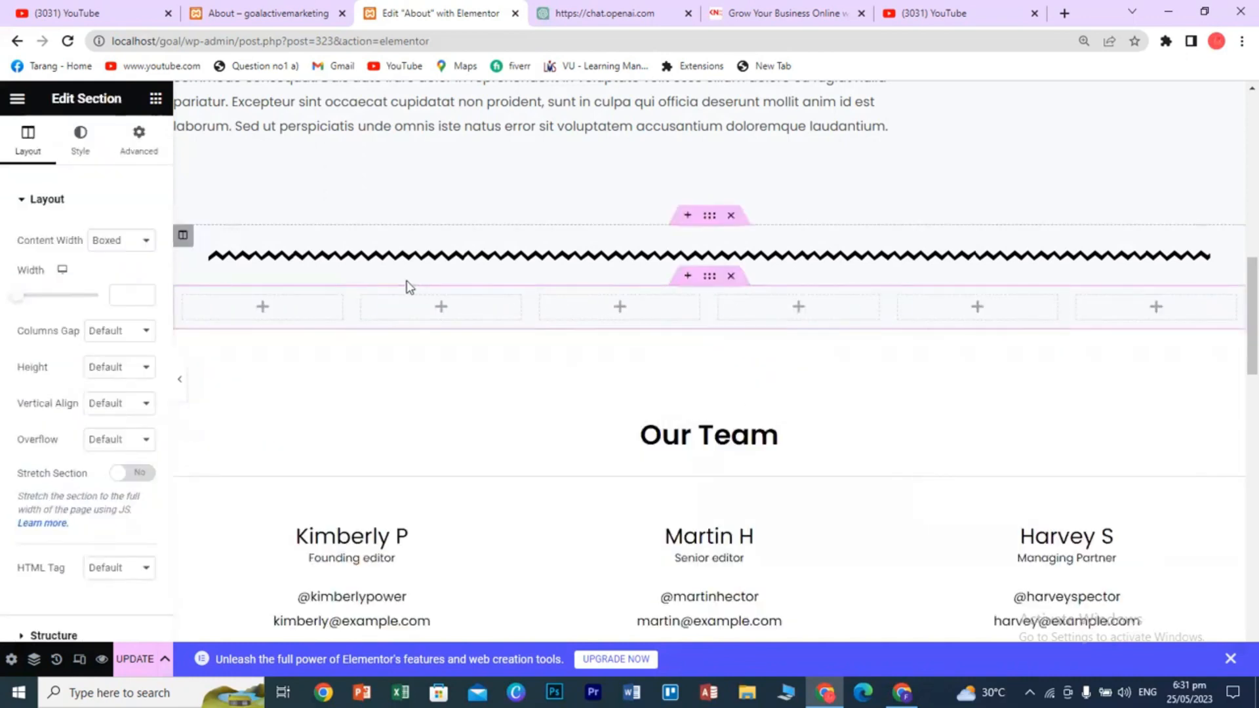
left_click(156, 98)
left_click_drag(47, 380, 282, 312)
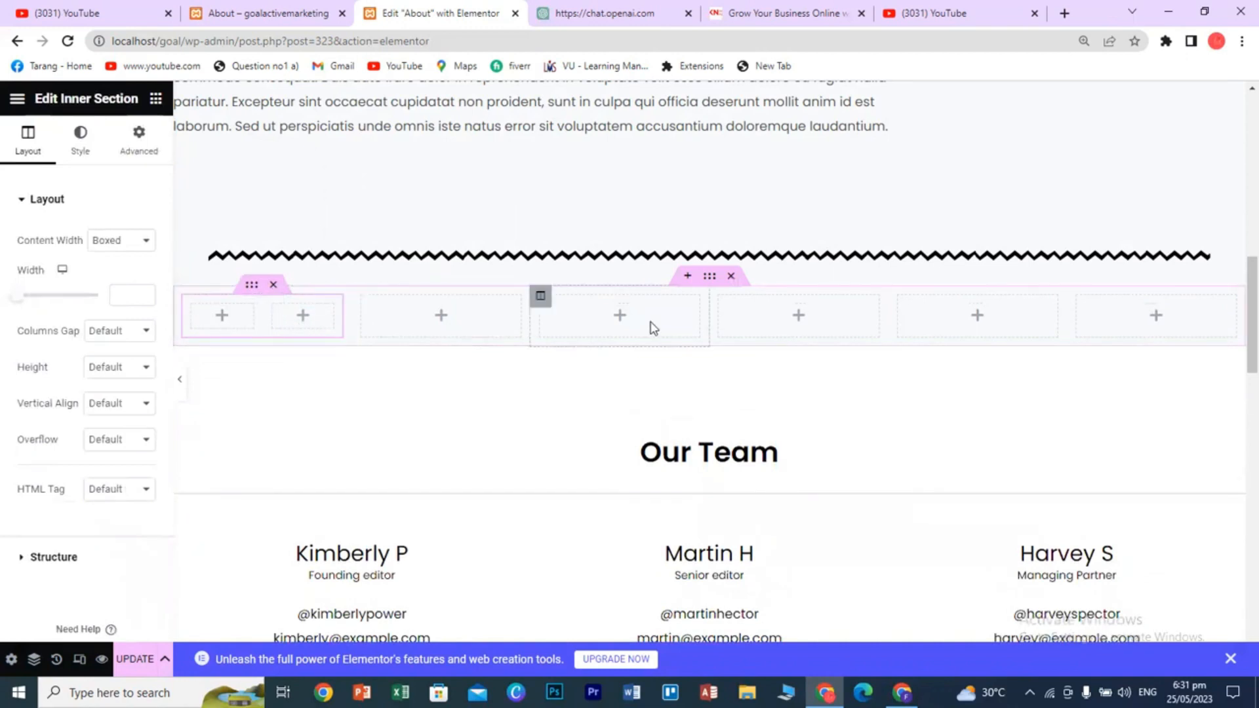
mouse_move(17, 297)
left_mouse_down()
mouse_move(77, 303)
mouse_move(18, 302)
left_mouse_up()
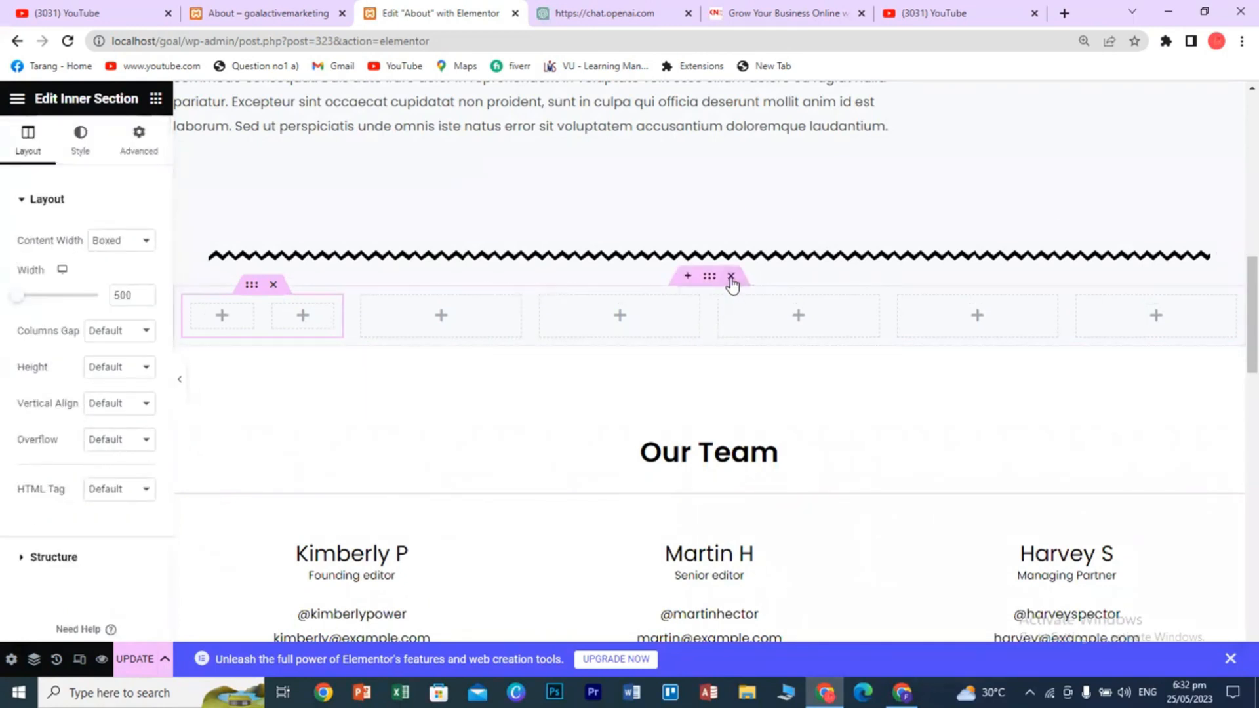
- Swap the six-column section for a one-column section holding a Star Rating widget
left_click(732, 277)
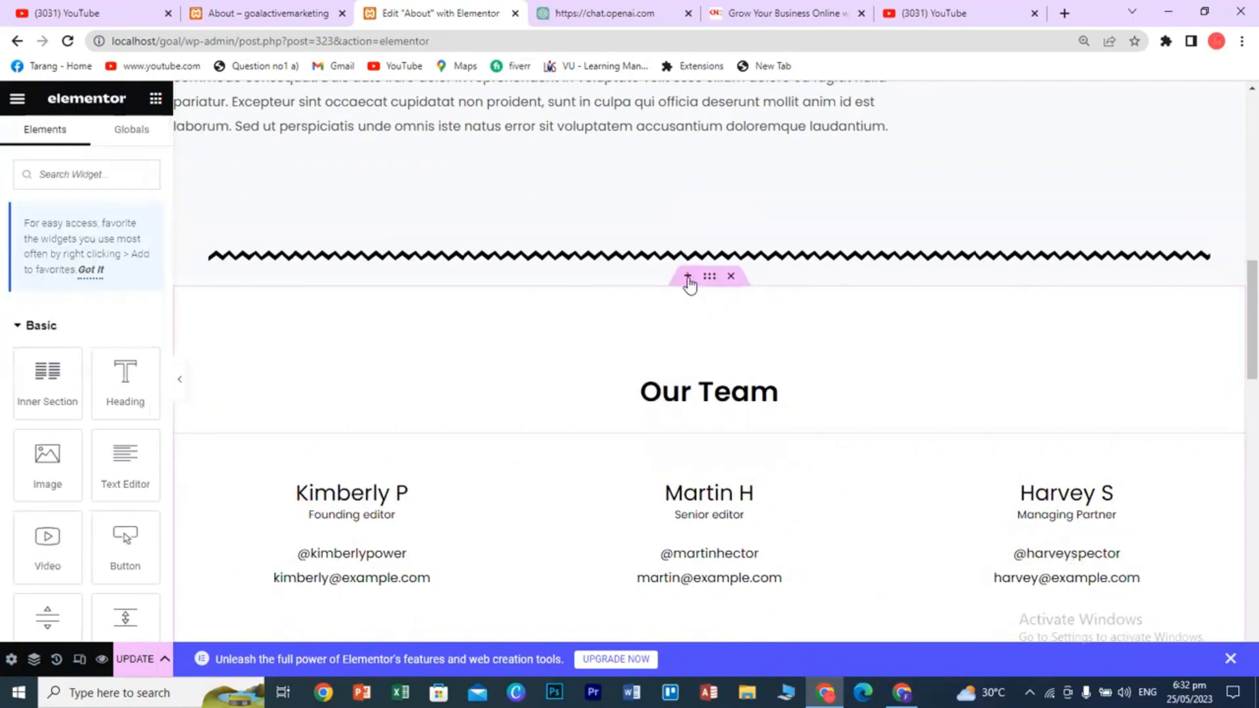
left_click(668, 365)
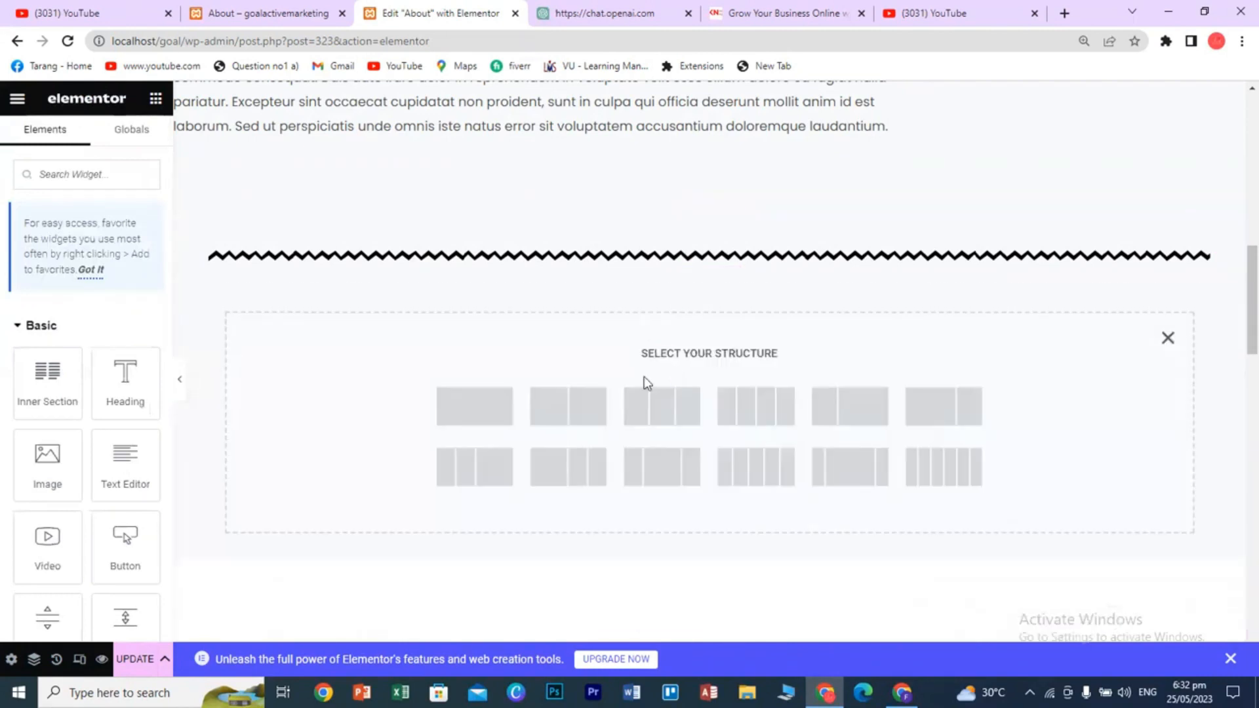
left_click(451, 407)
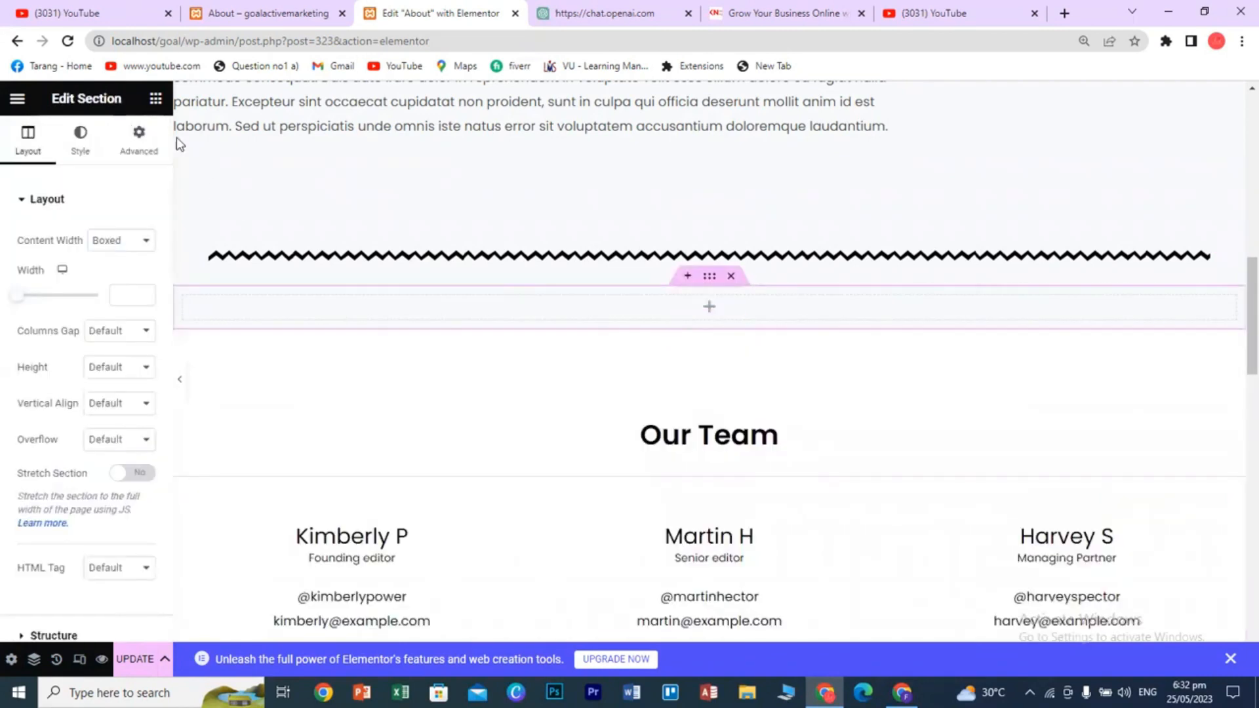
left_click(156, 99)
scroll(115, 452, "down", 20)
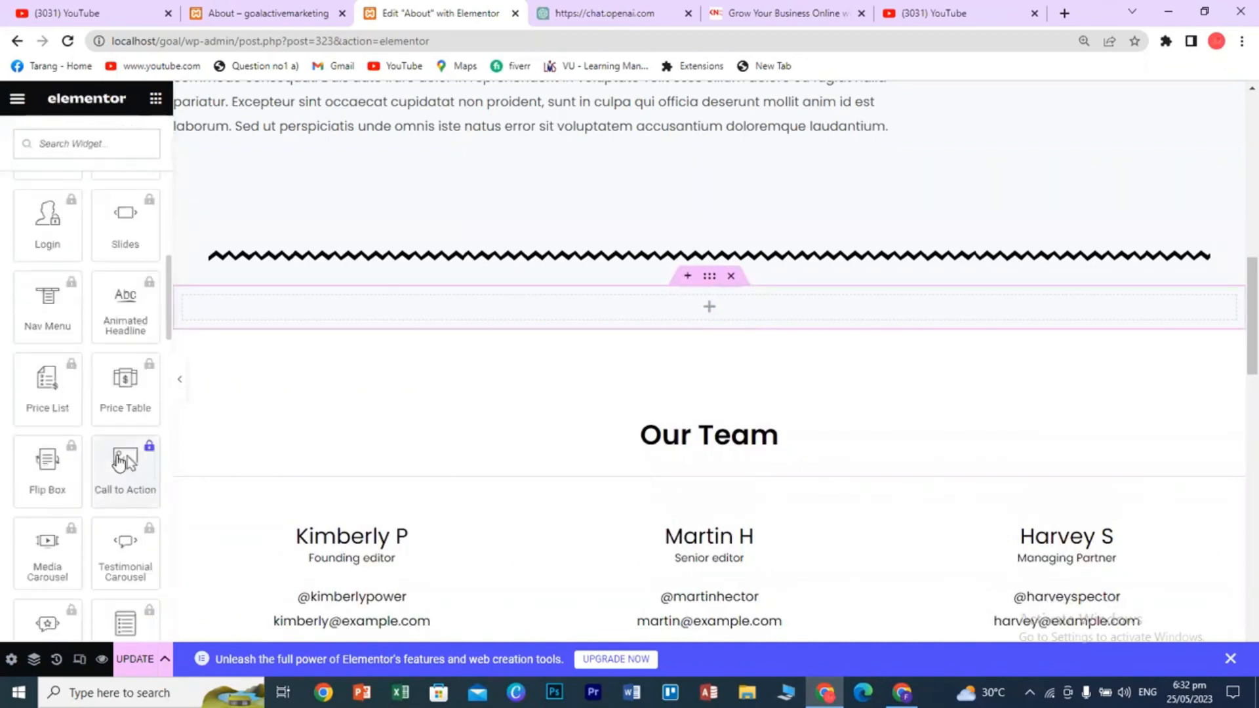
scroll(118, 457, "down", 1)
left_click_drag(48, 472, 687, 309)
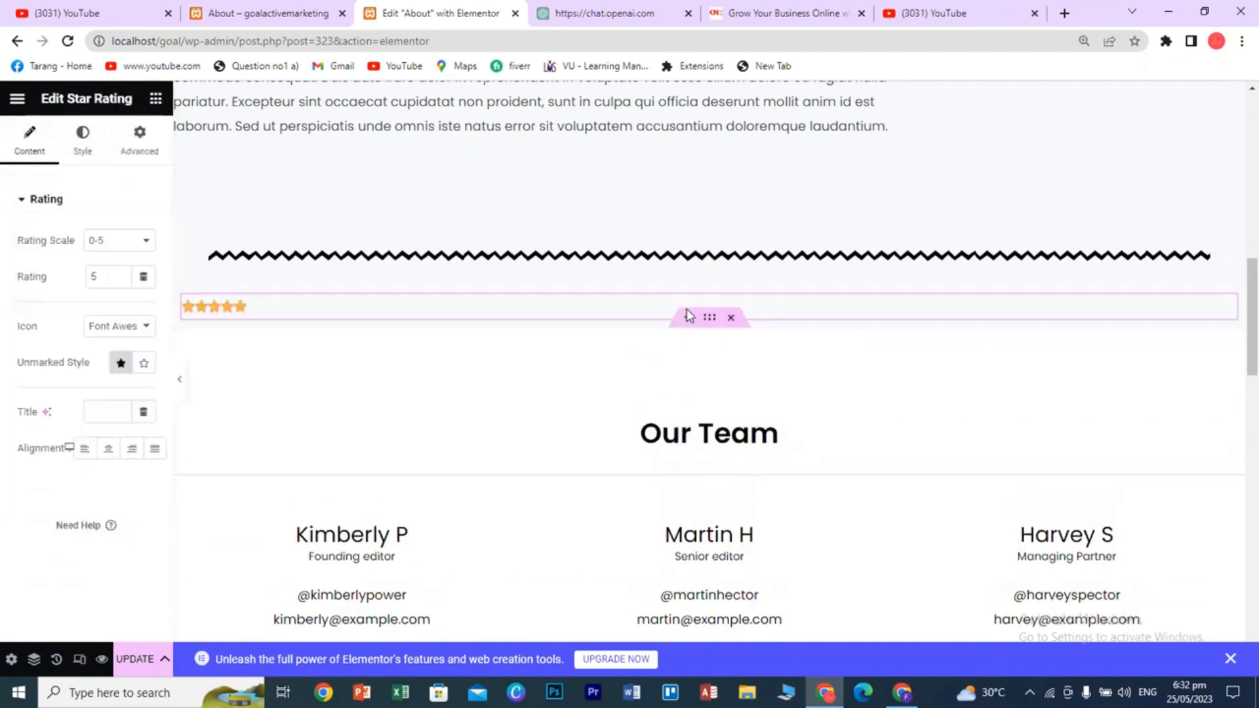
- Center the star rating and switch it to a 0–10 scale, raising the rating
left_click(110, 451)
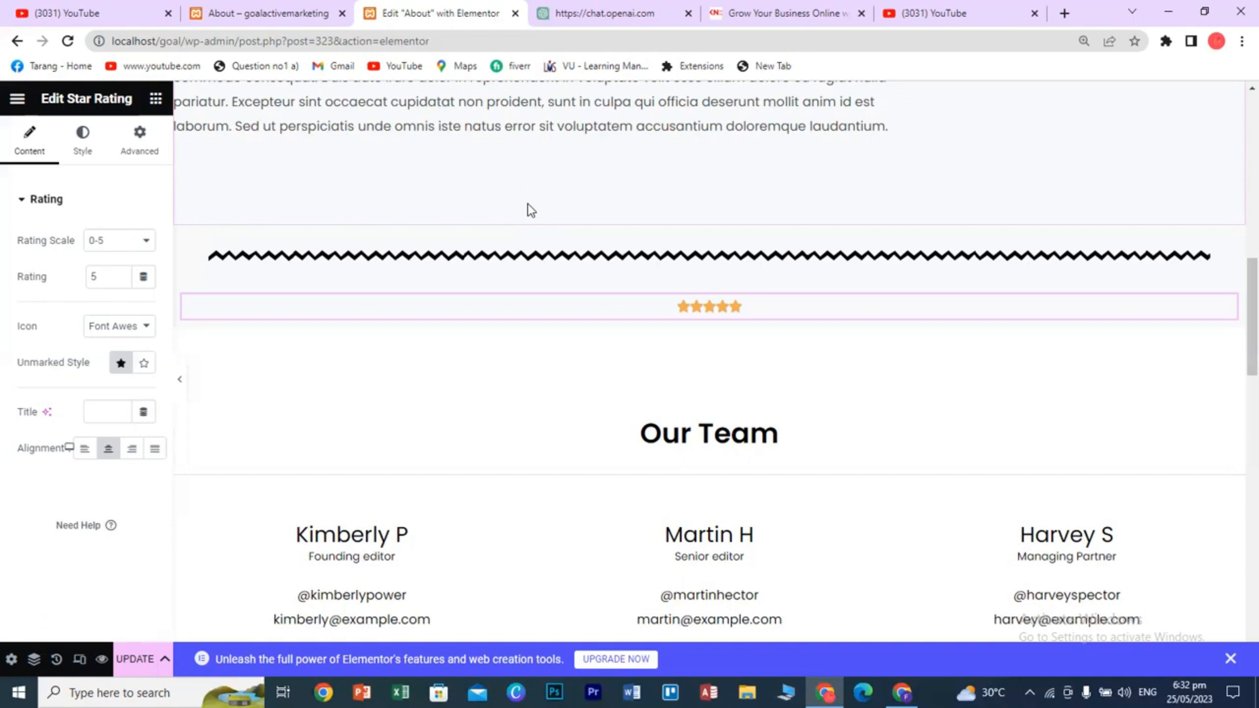
left_click(140, 242)
left_click(121, 270)
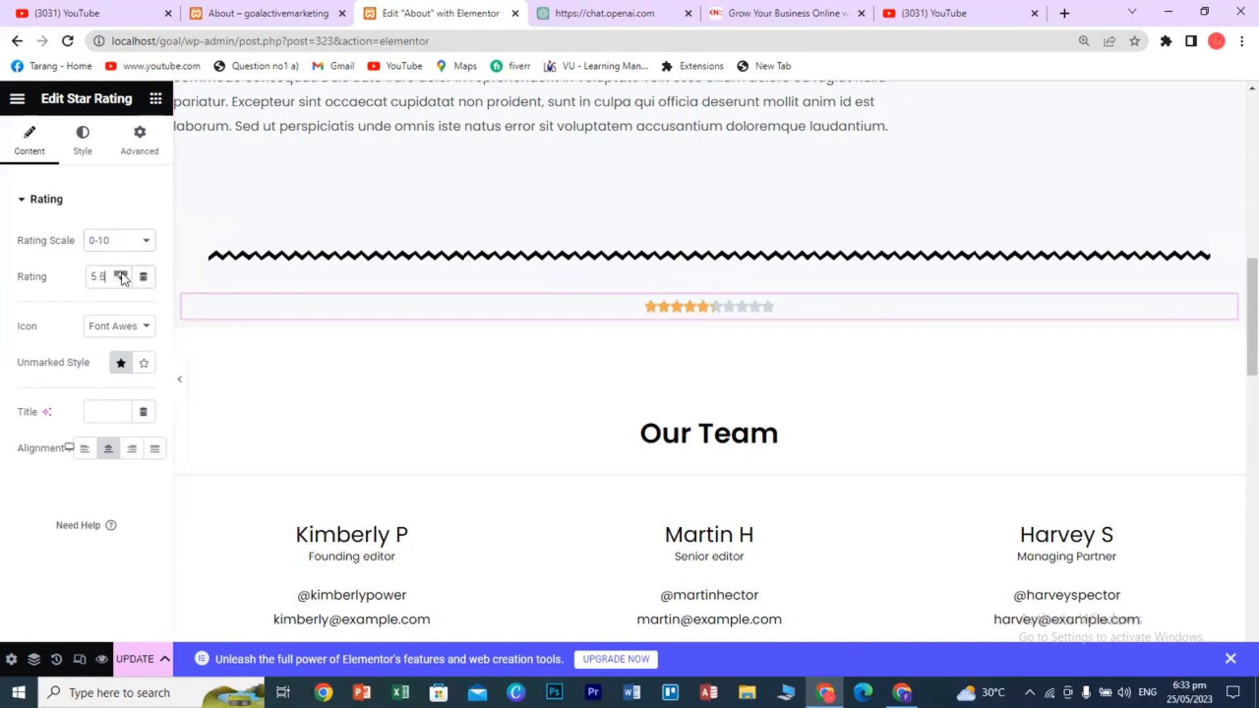
left_click(122, 273)
left_click(121, 273)
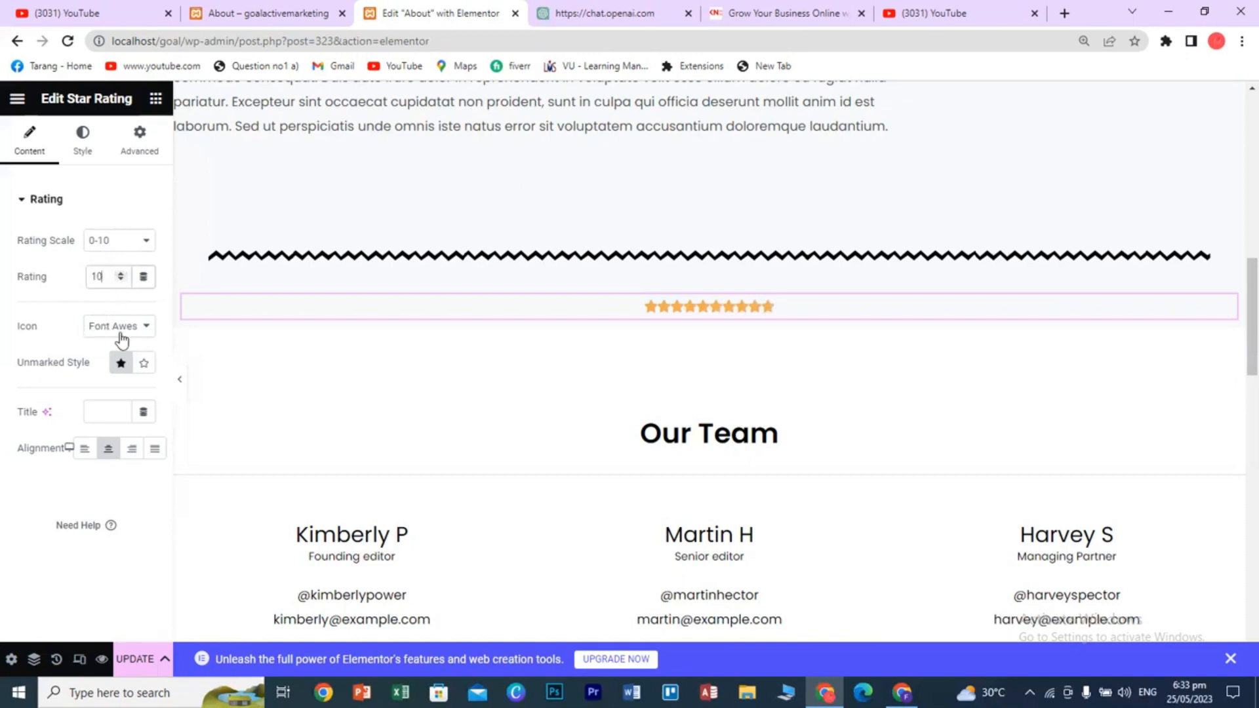
- Keep Font Awesome stars with outlined empty stars and bring the rating to 9.2
left_click(121, 332)
left_click(118, 358)
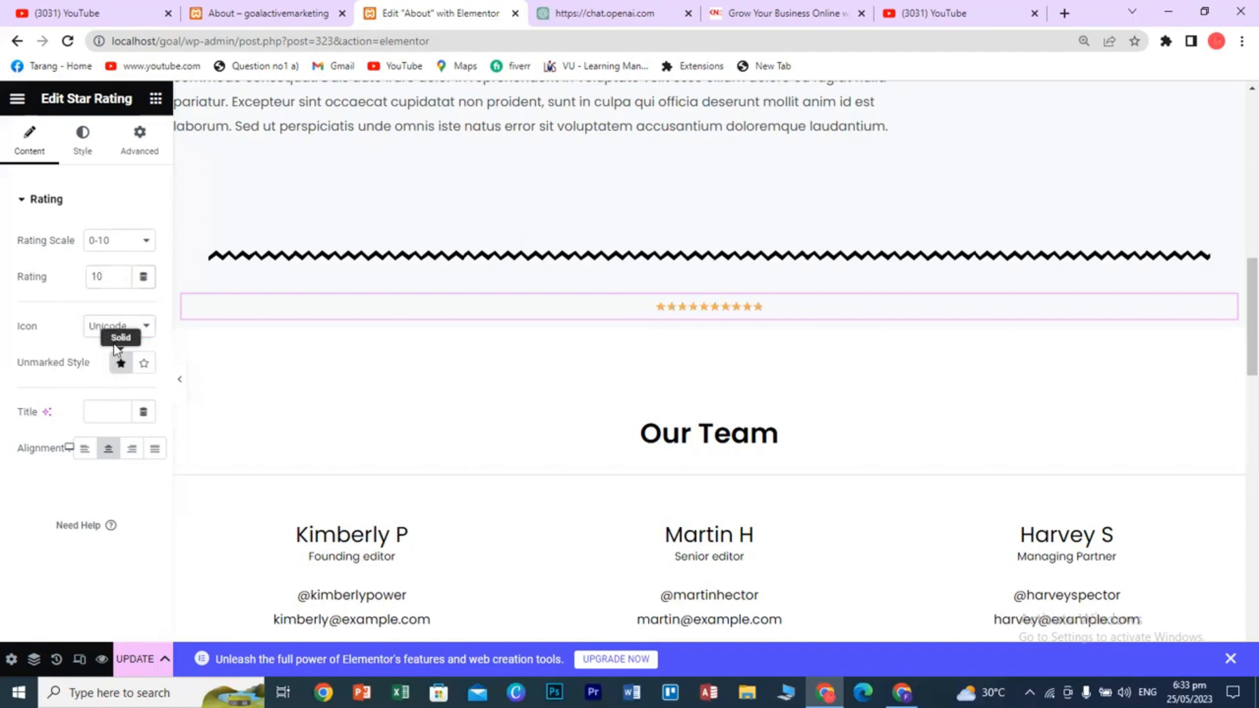
left_click(114, 332)
left_click(113, 342)
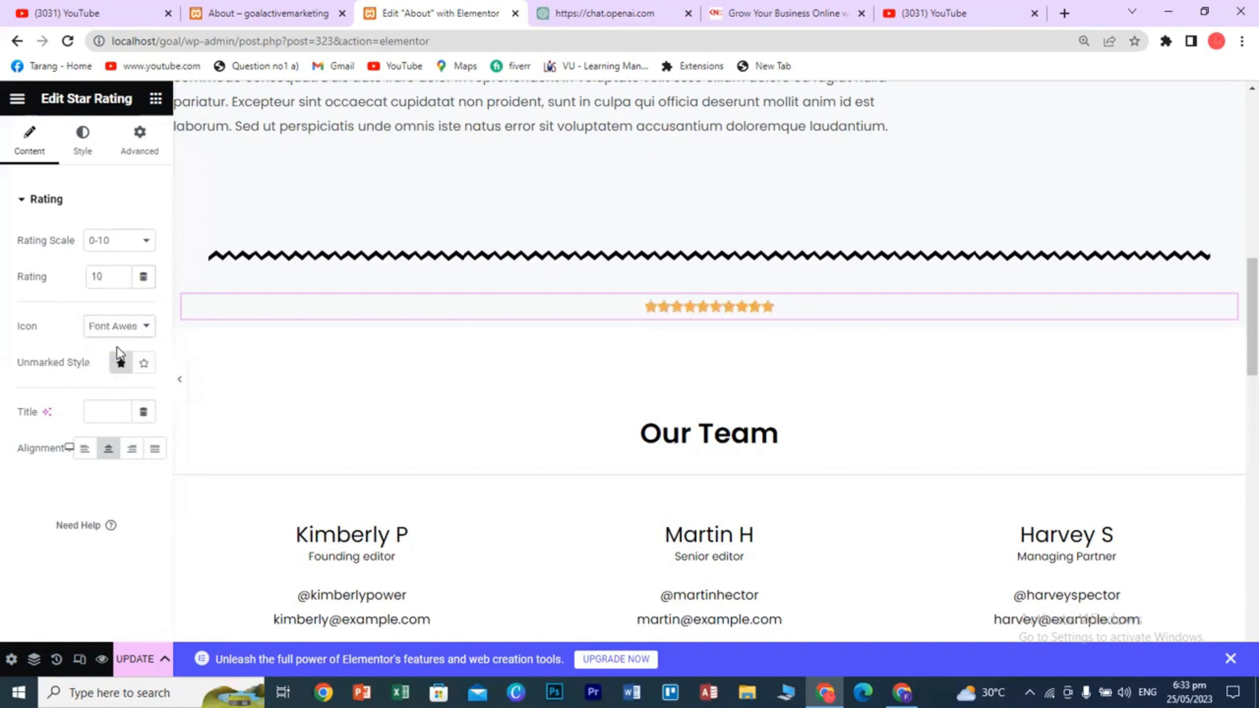
left_click(144, 365)
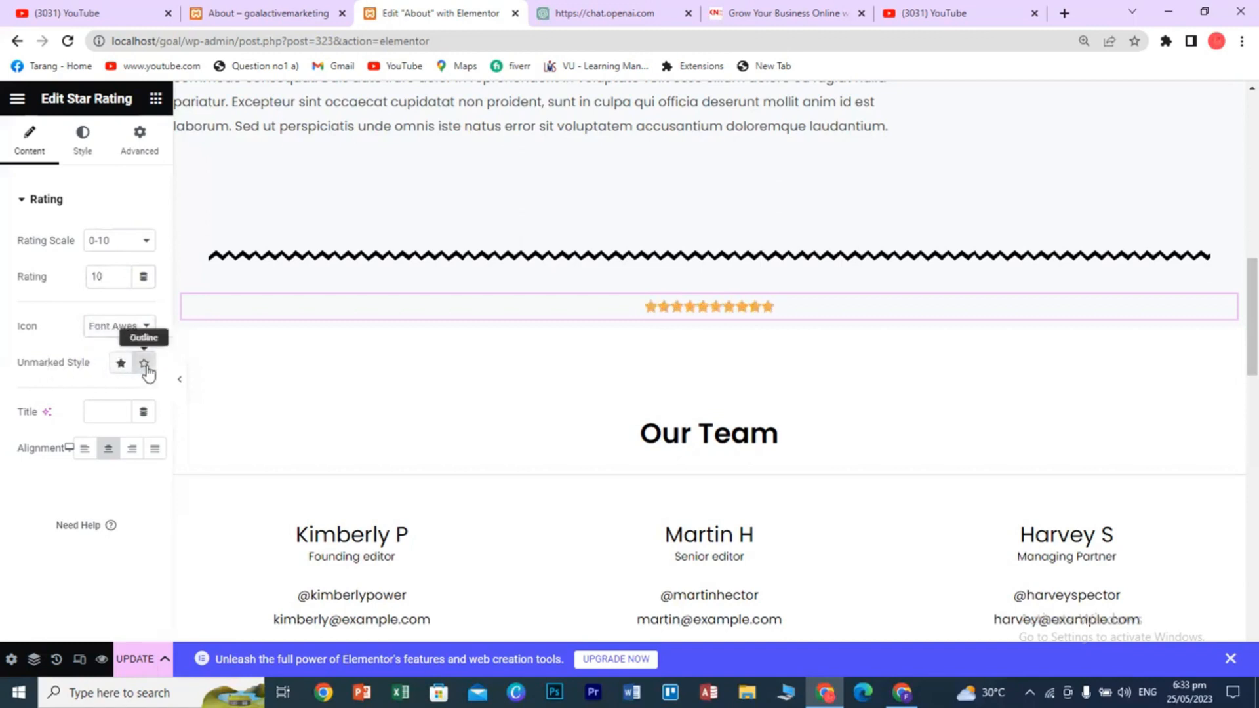
left_click(122, 368)
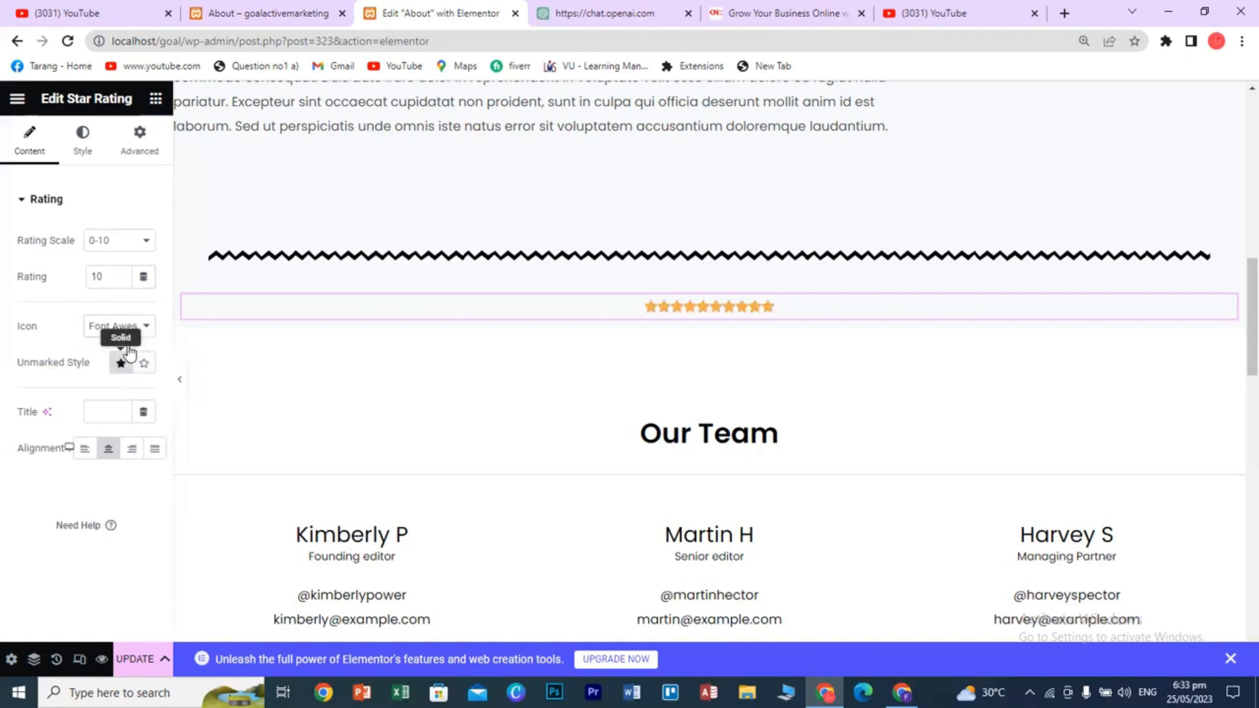
left_click(122, 280)
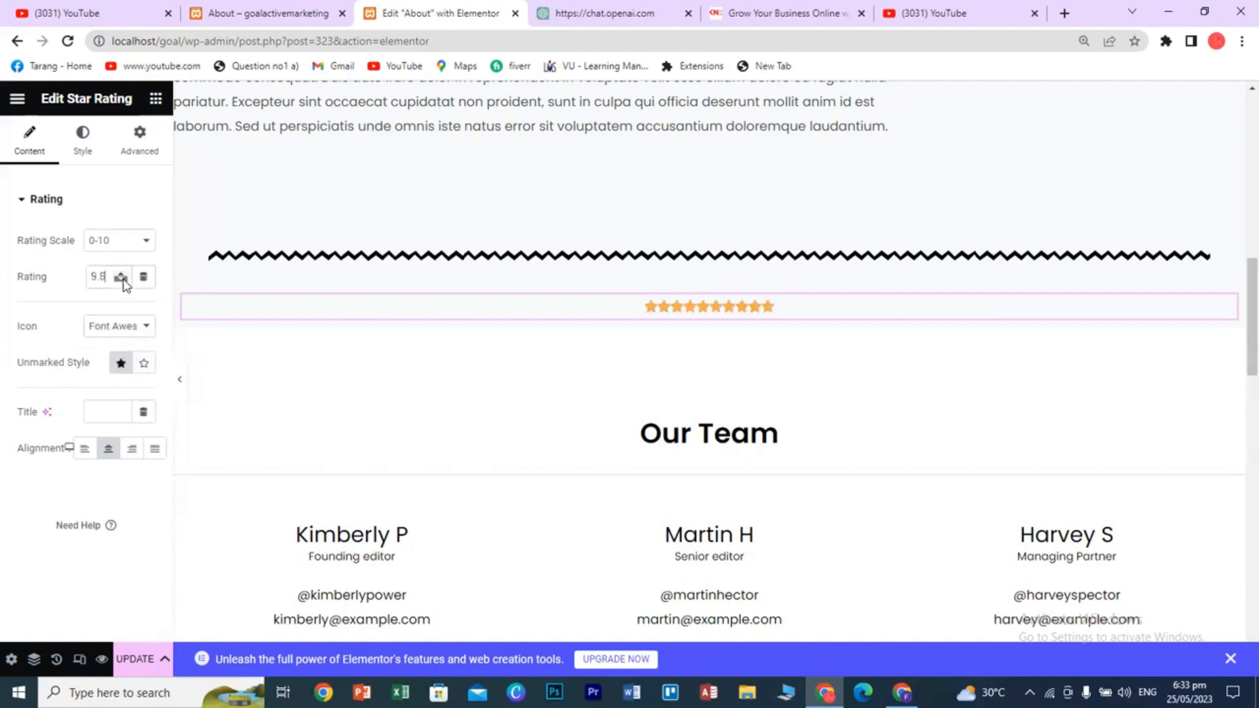
left_click(144, 365)
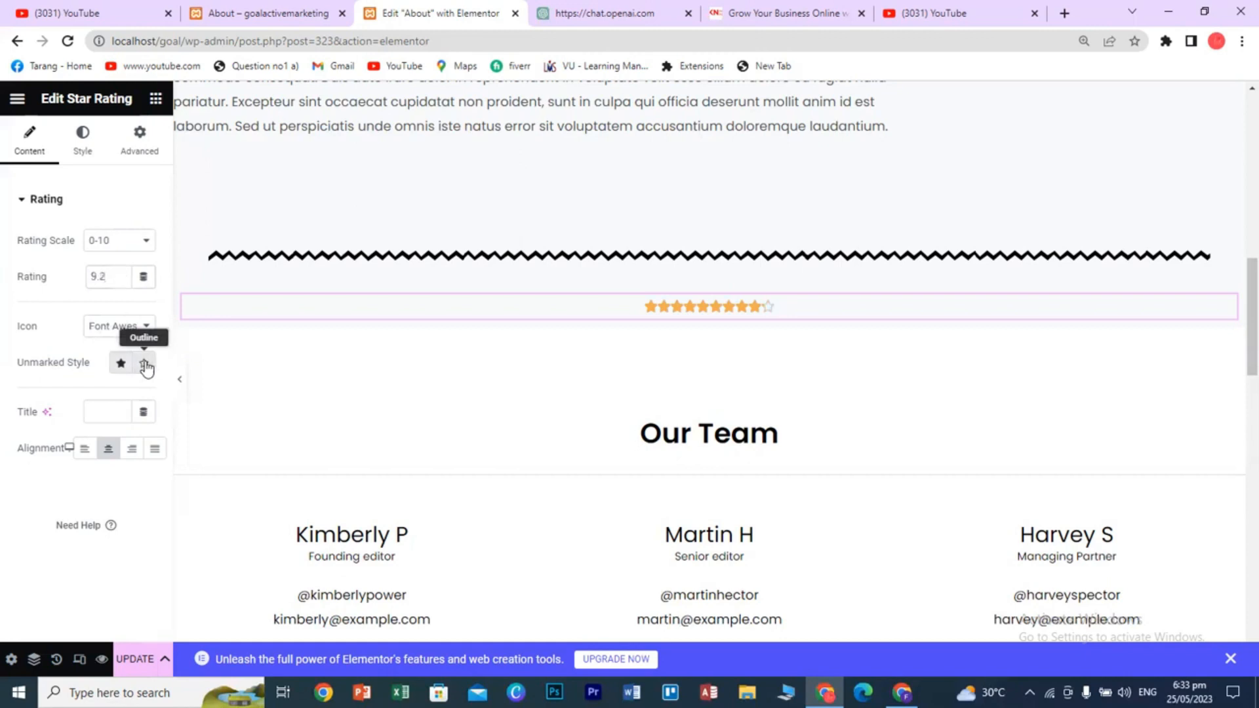
left_click(146, 368)
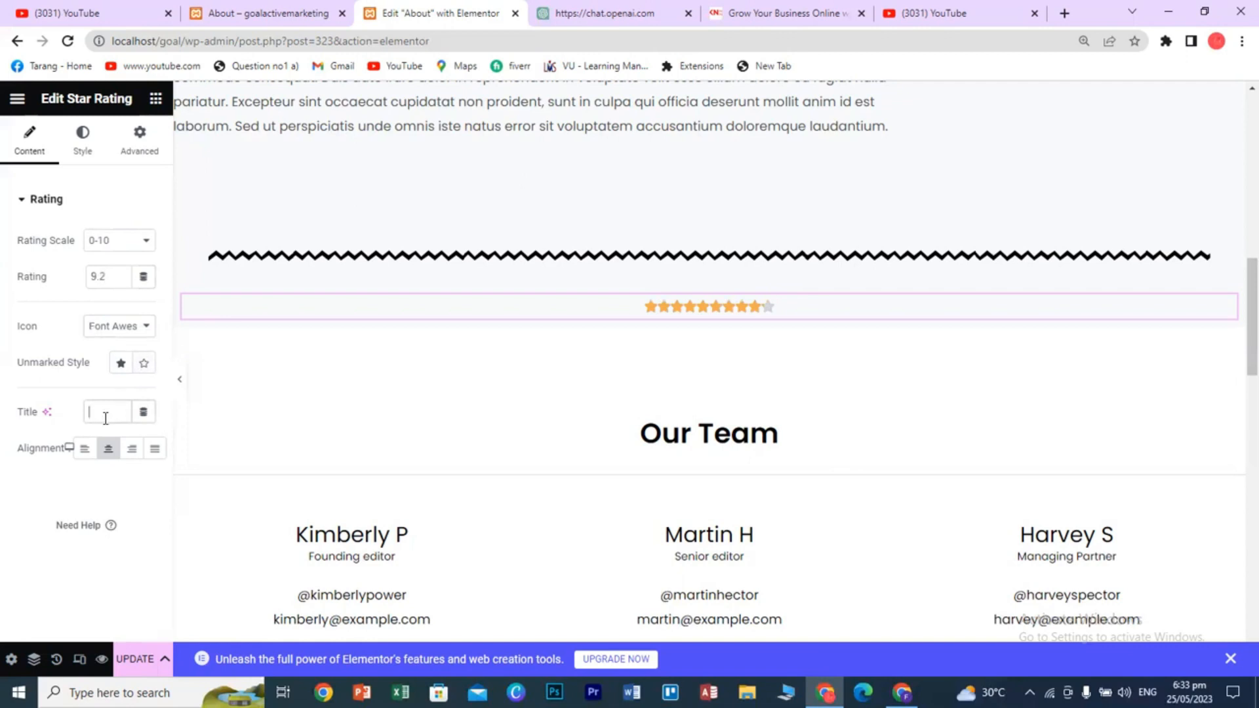
- Title the rating 'oUR cLIENTS' and make the title text red #D60E0E
type("oUR cLIENTS")
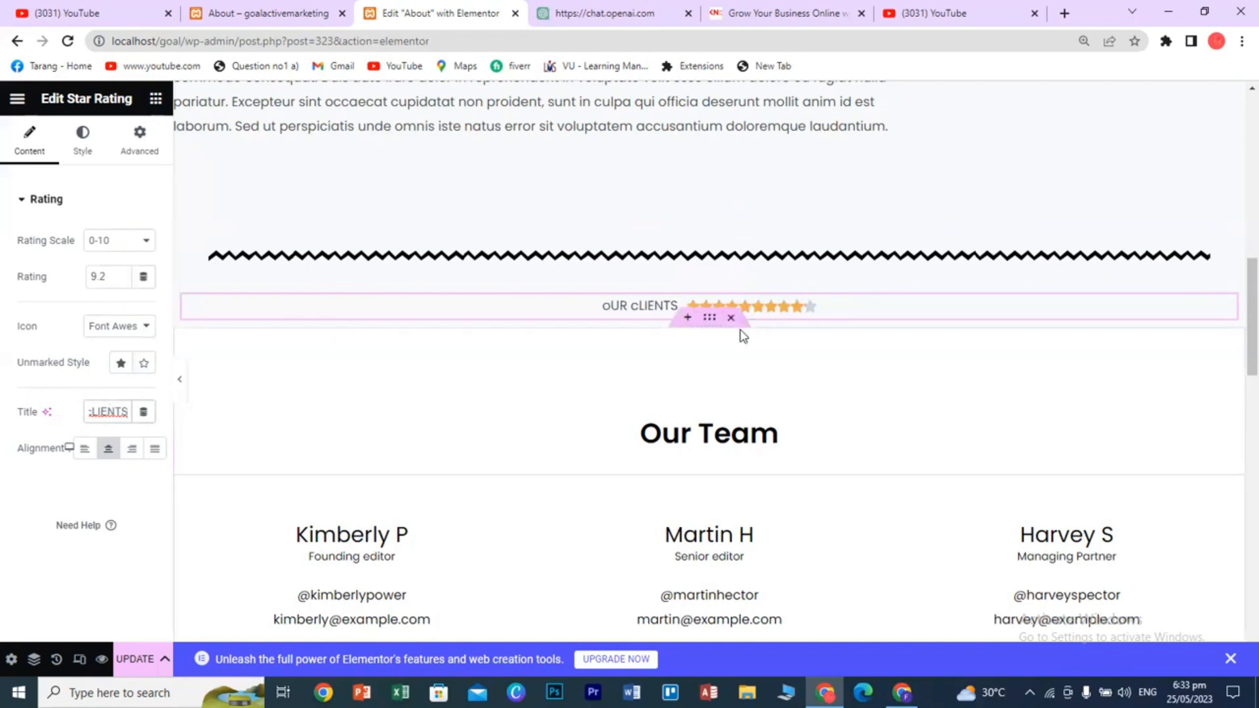
left_click(88, 146)
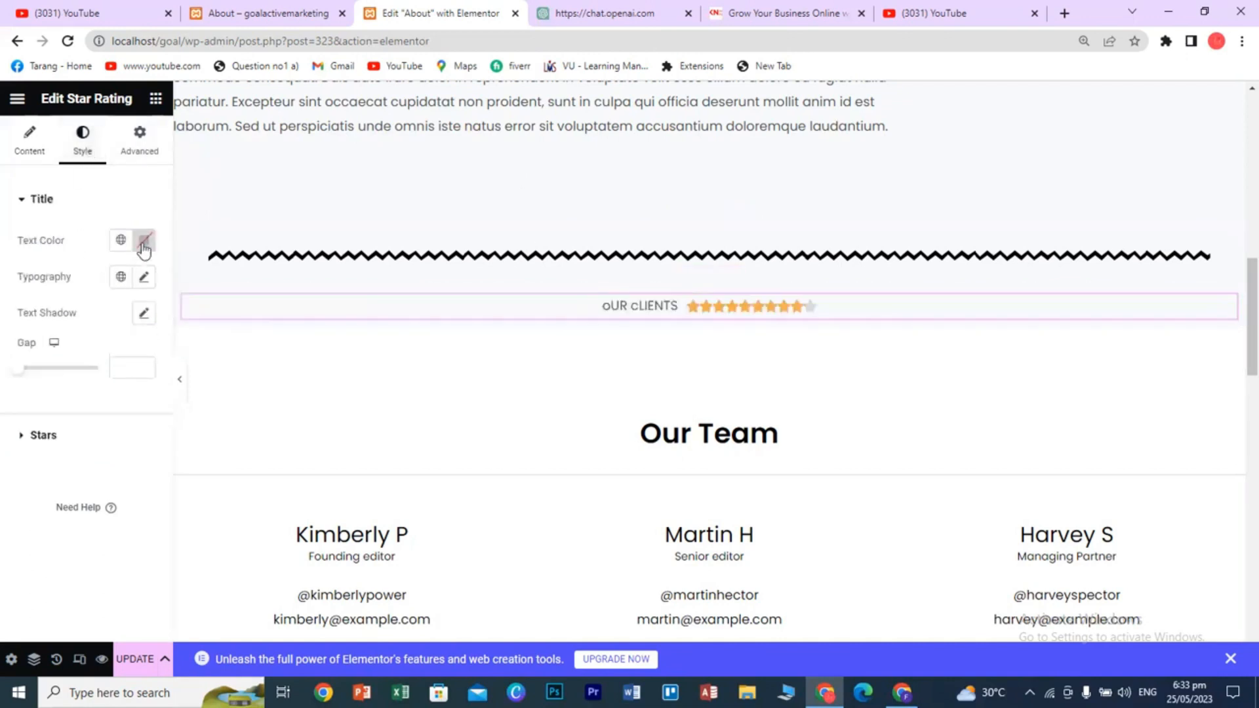
left_click(143, 242)
left_click_drag(210, 332, 229, 331)
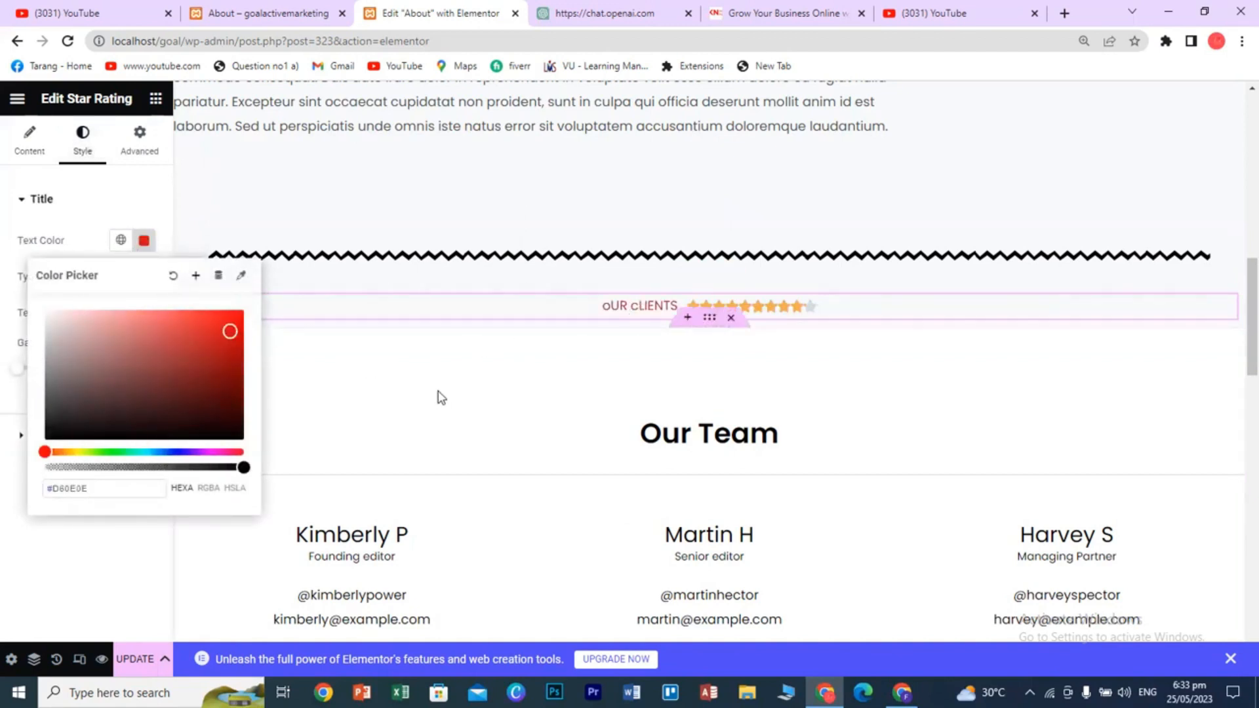
left_click(149, 207)
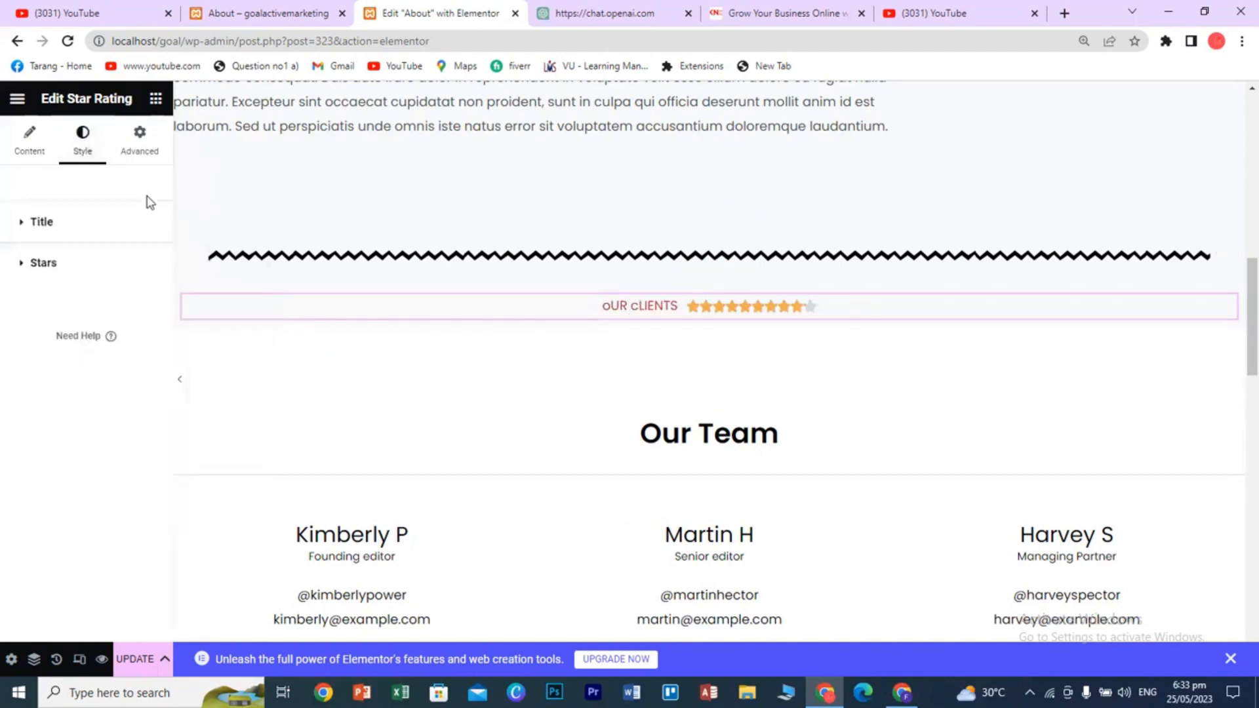
left_click(156, 100)
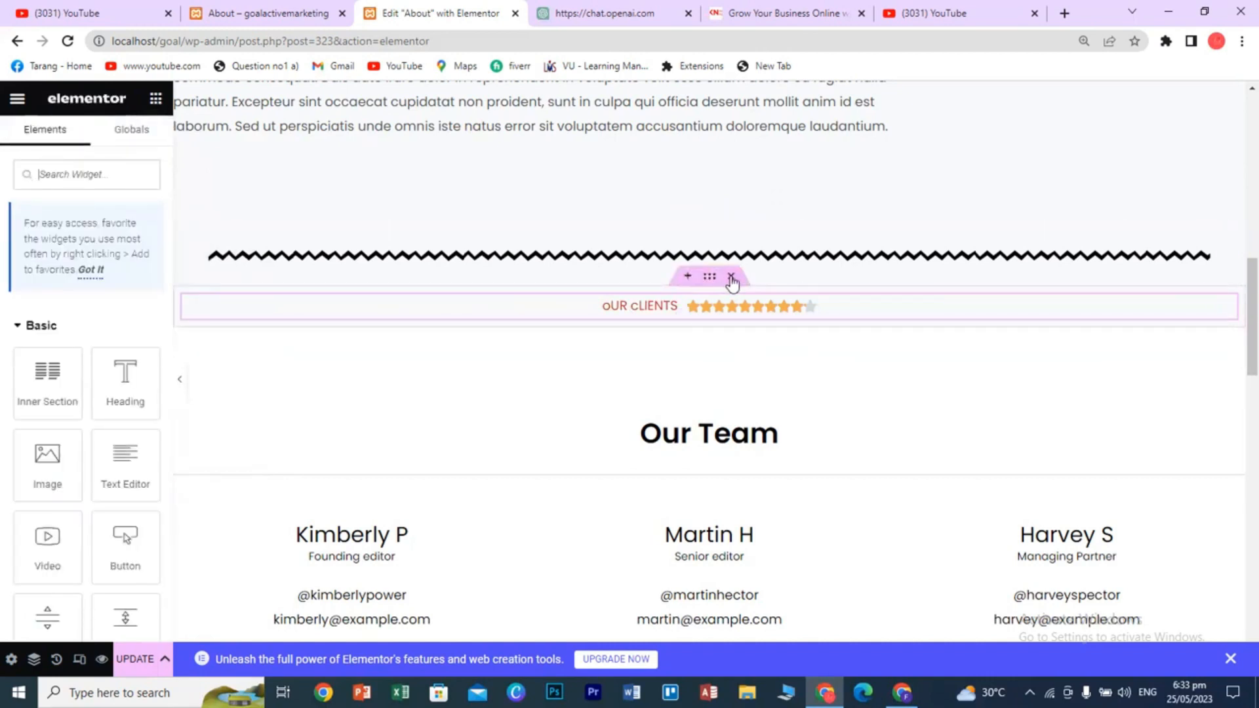
- Delete the Star Rating section and add a new one-column section below the divider
left_click(730, 276)
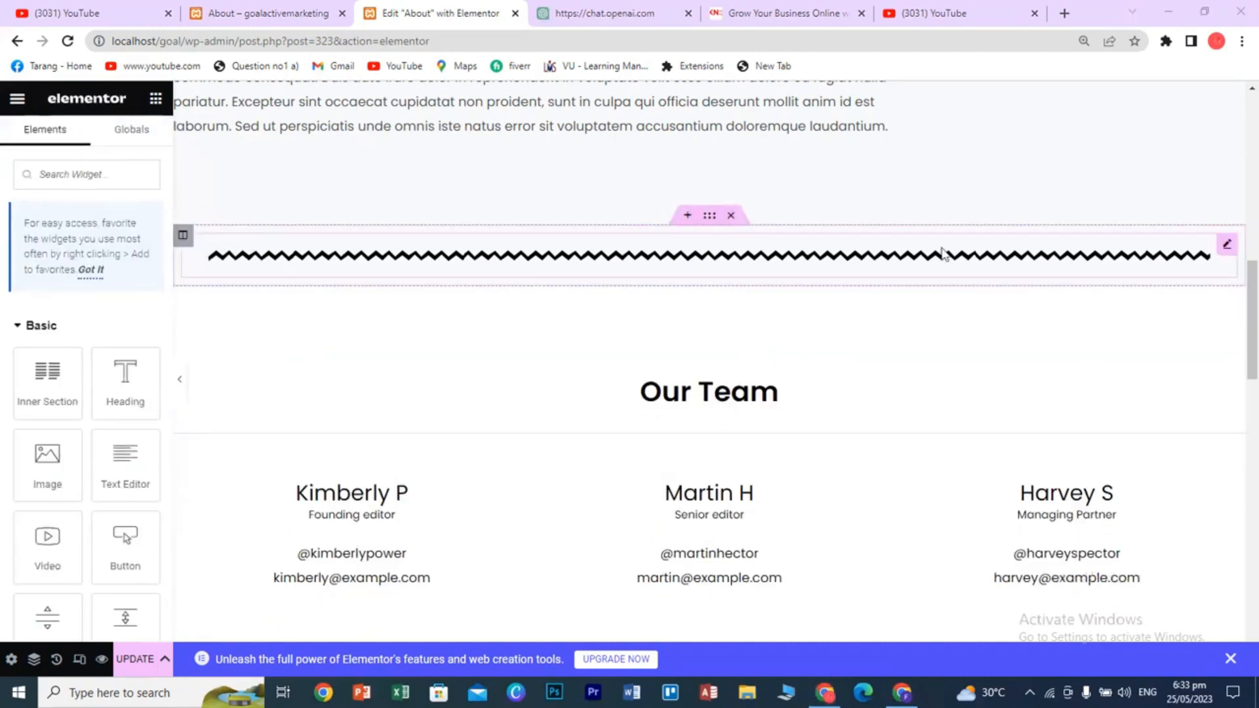
scroll(131, 420, "down", 15)
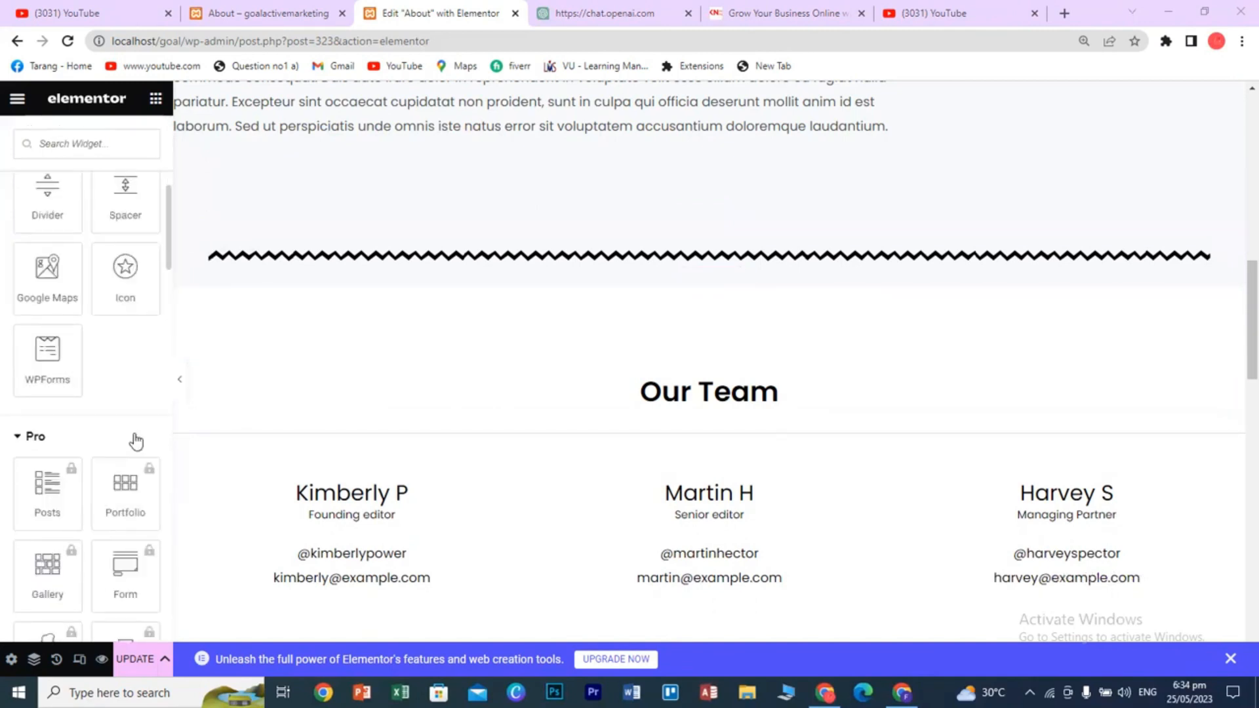
scroll(134, 444, "down", 8)
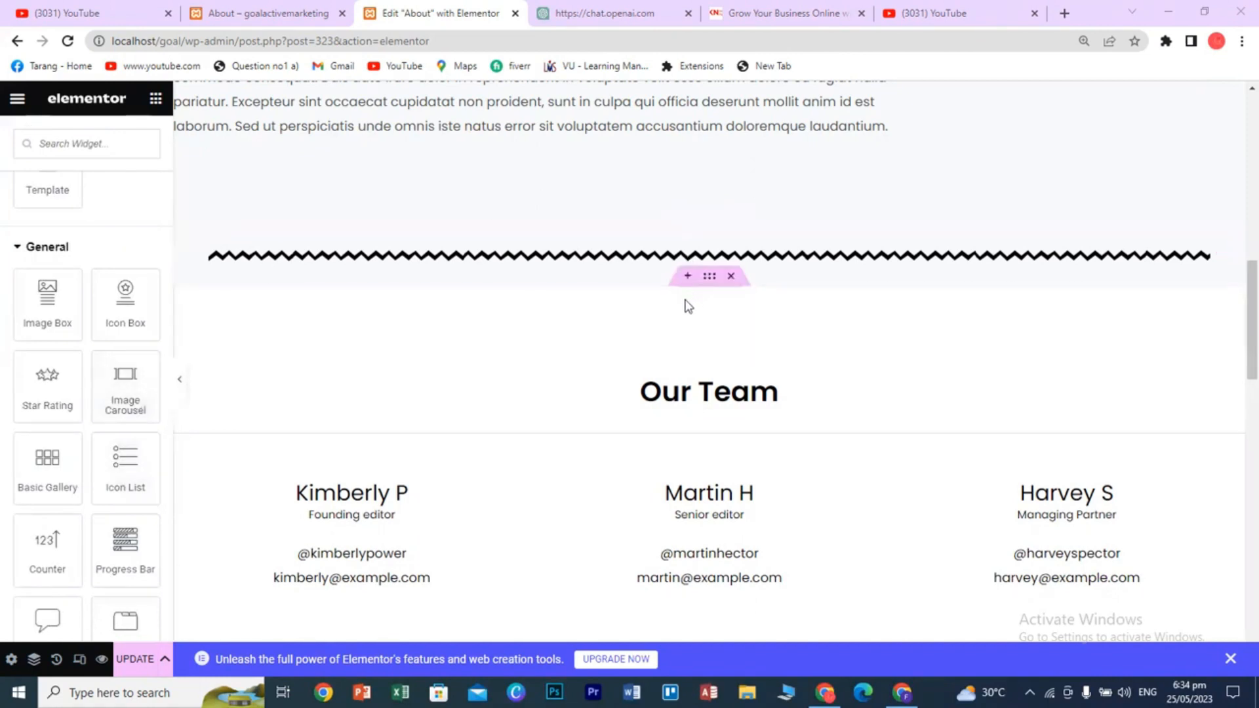
left_click(687, 276)
left_click(668, 364)
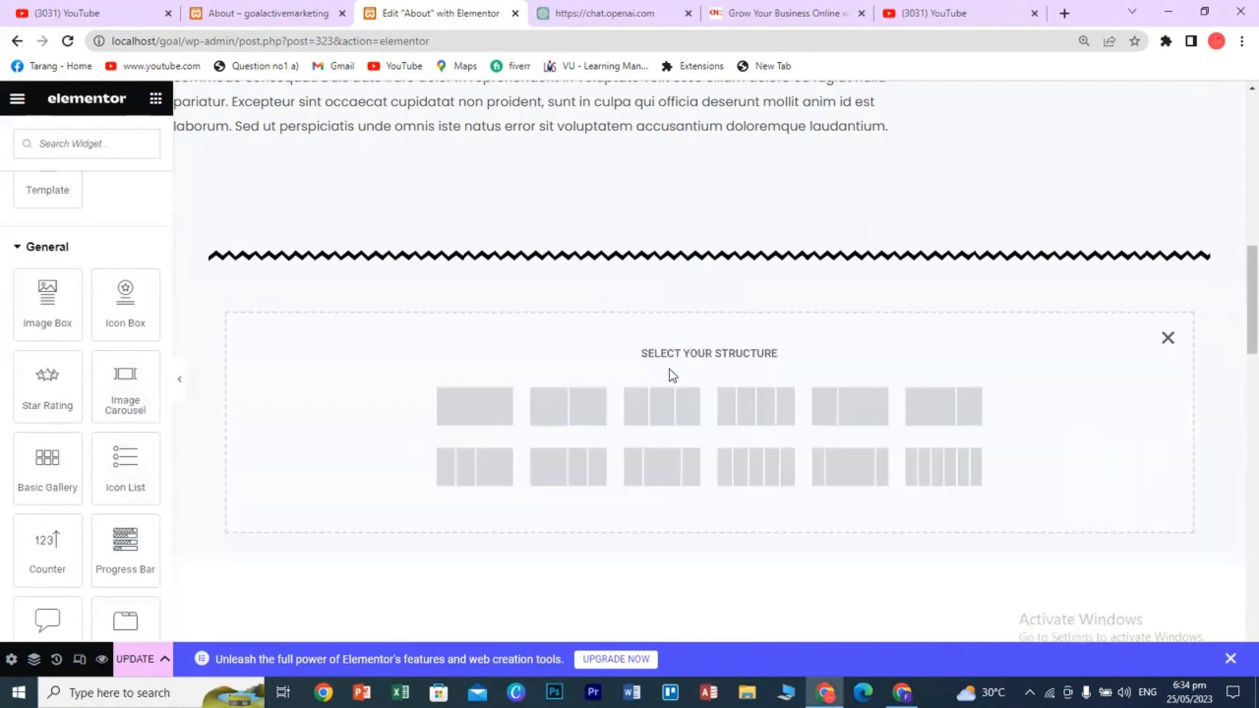
left_click(476, 417)
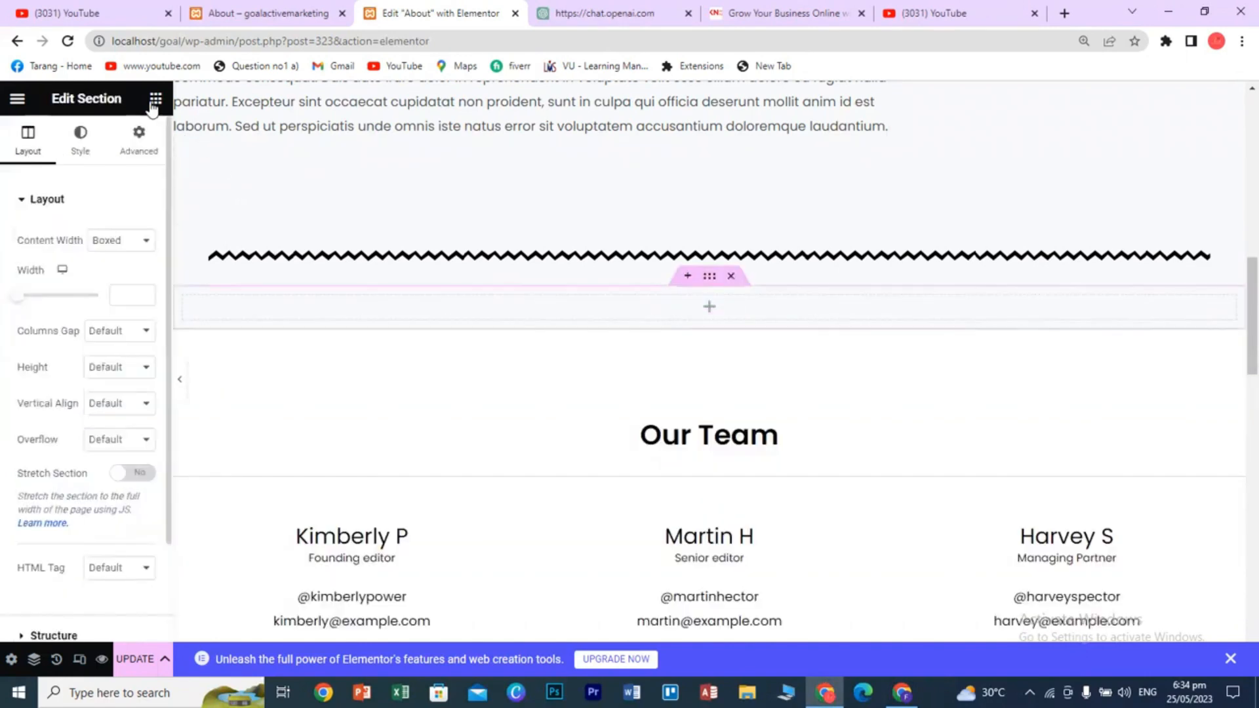
- Drop an Image Carousel into the new section and start adding its images
scroll(133, 489, "down", 10)
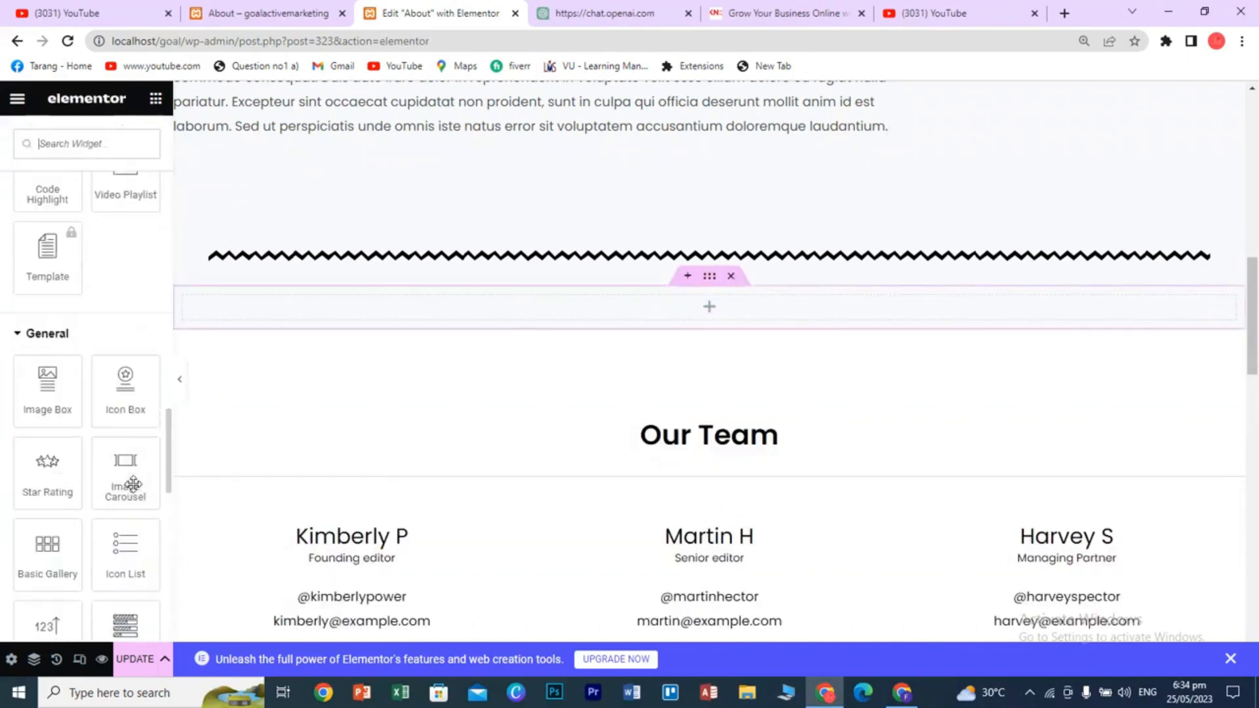
left_click_drag(128, 485, 721, 324)
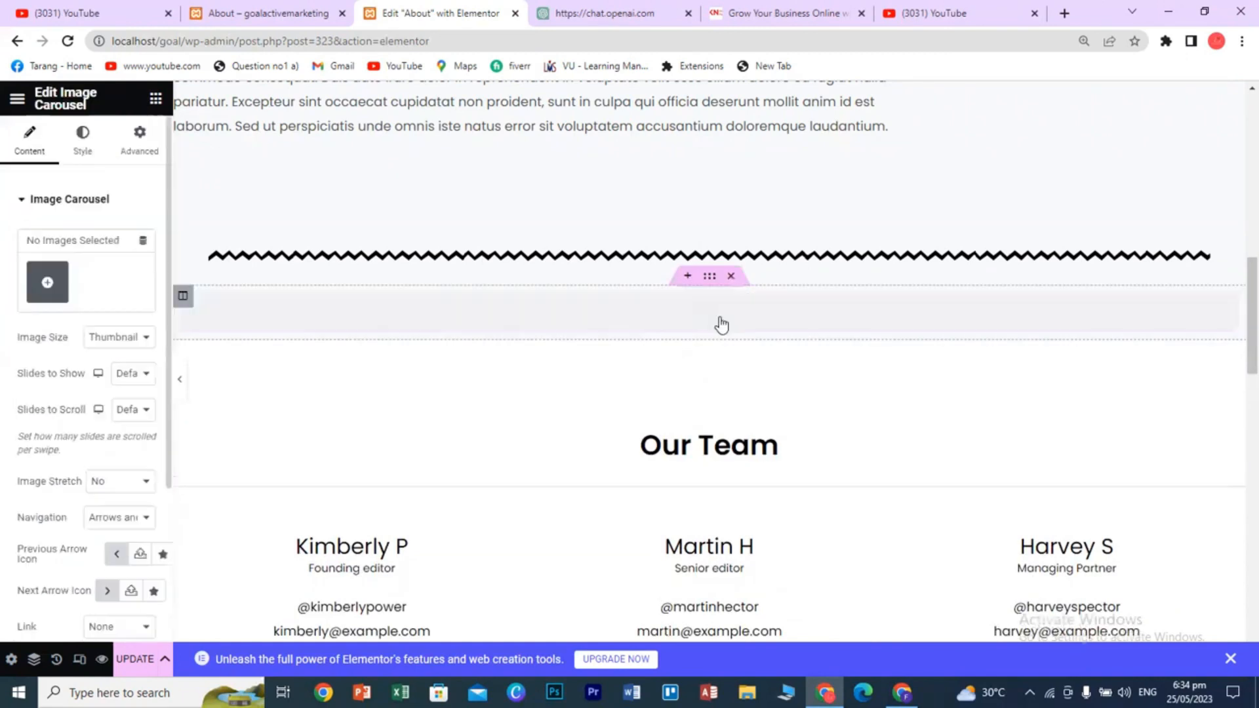
left_click(47, 285)
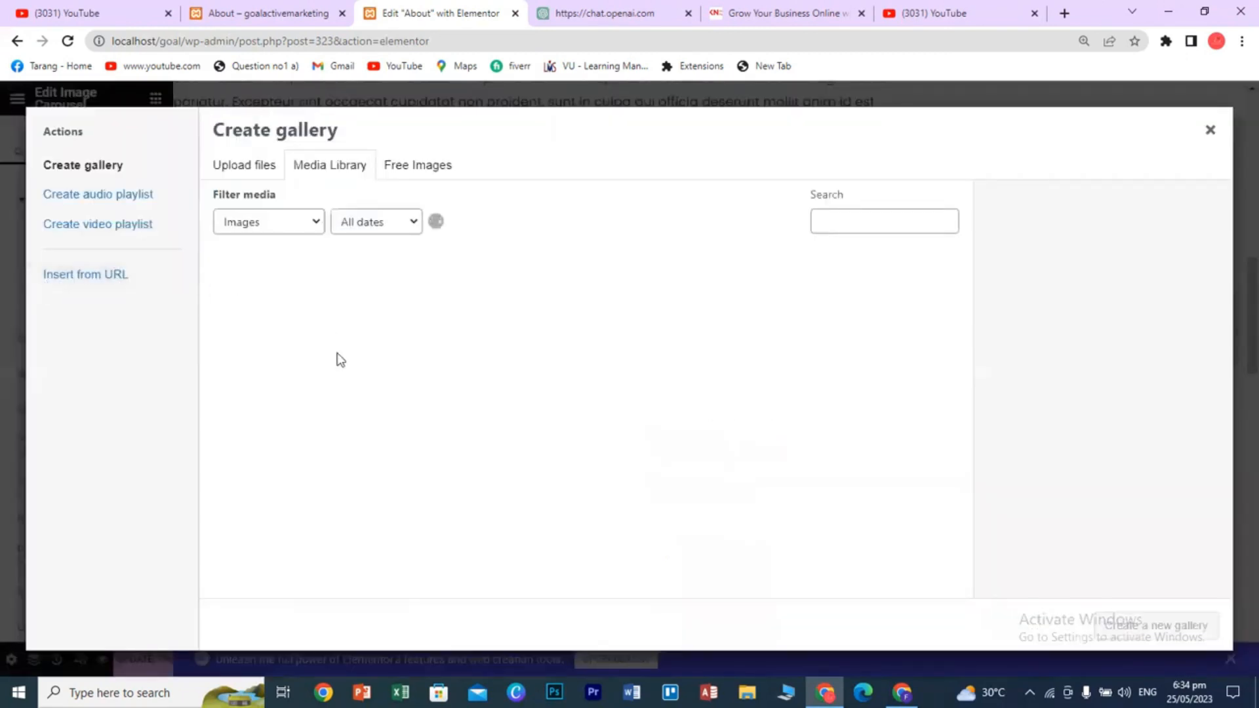
- Build a carousel gallery from the bridge, blue building, three business-people and workshop photos
left_click(283, 443)
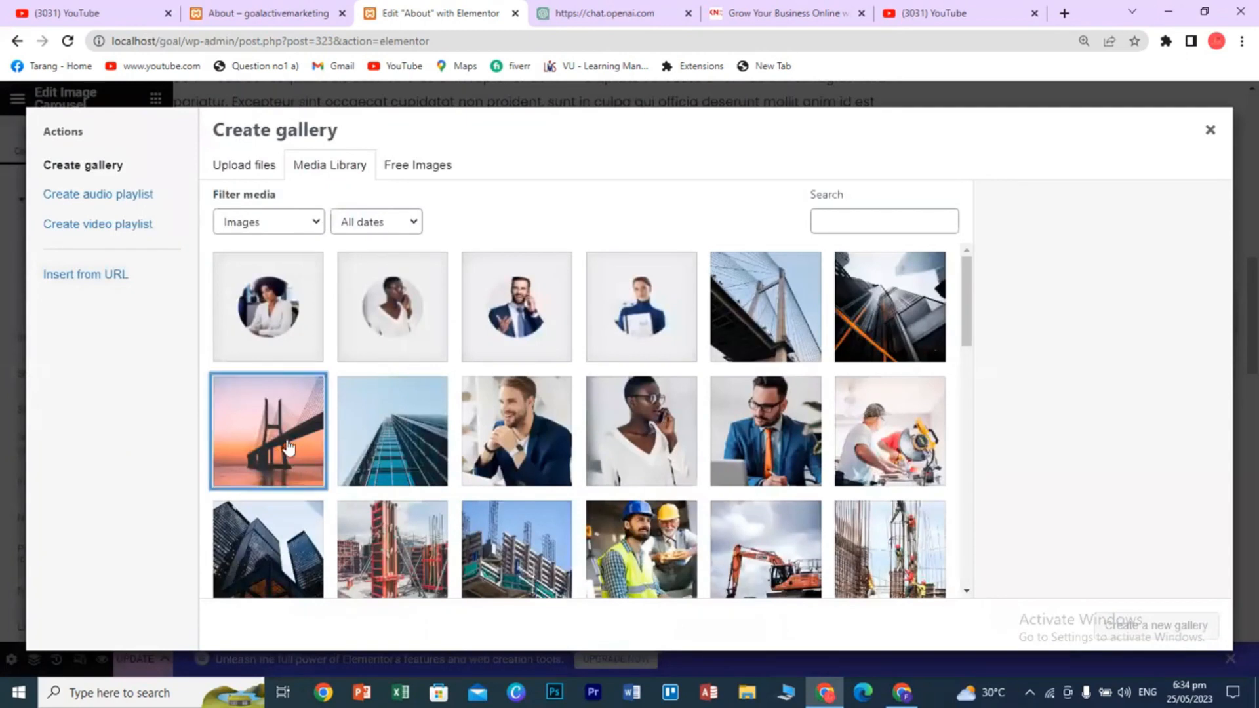
left_click(389, 449)
left_click(507, 447)
left_click(614, 446)
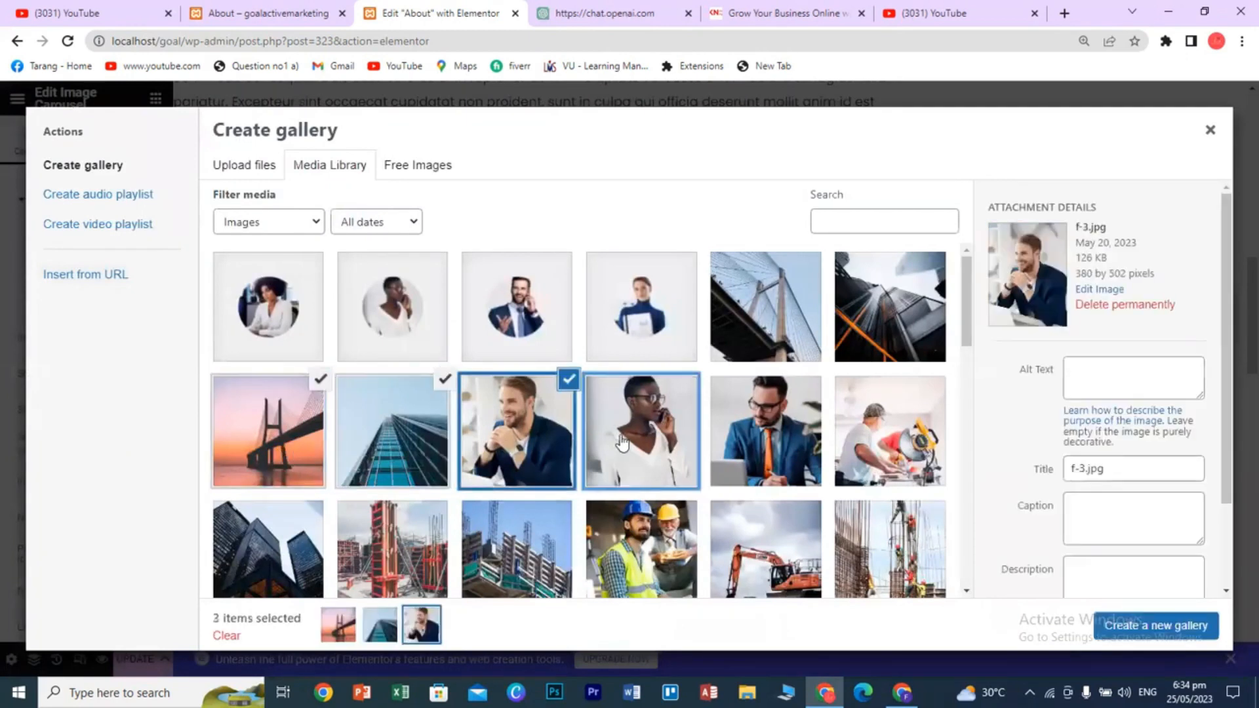
left_click(786, 451)
left_click(861, 443)
left_click(1118, 625)
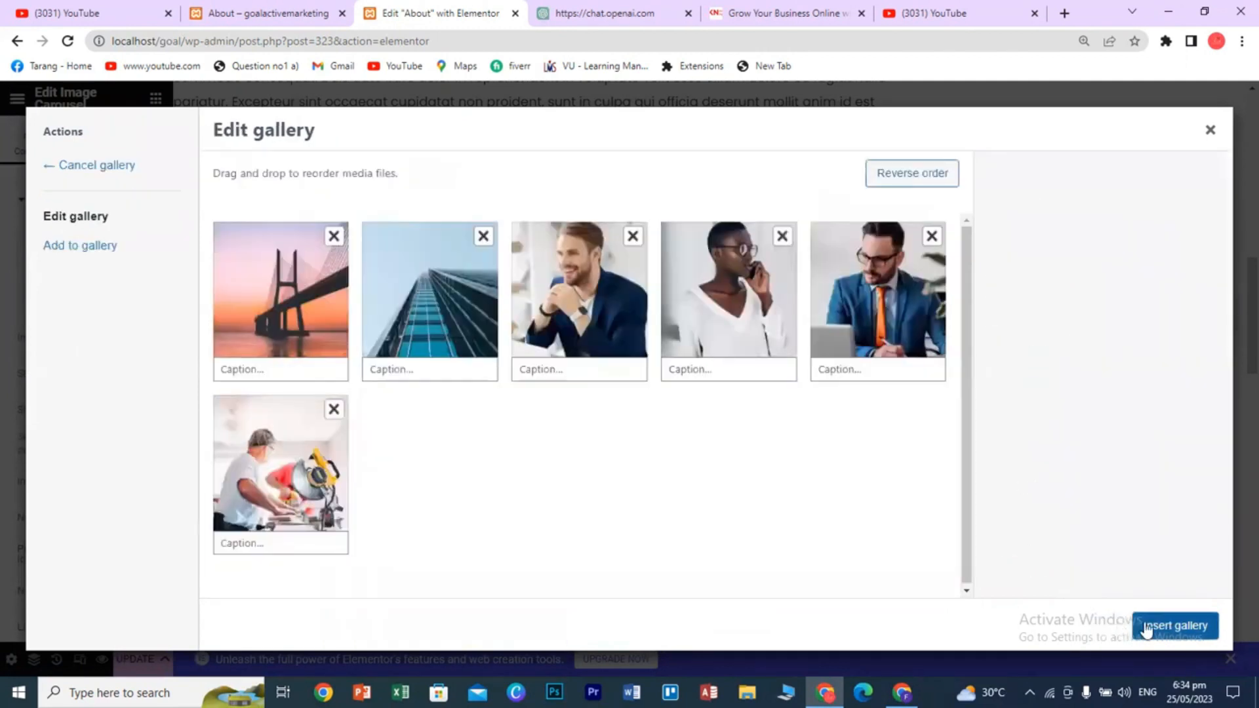
left_click(1140, 628)
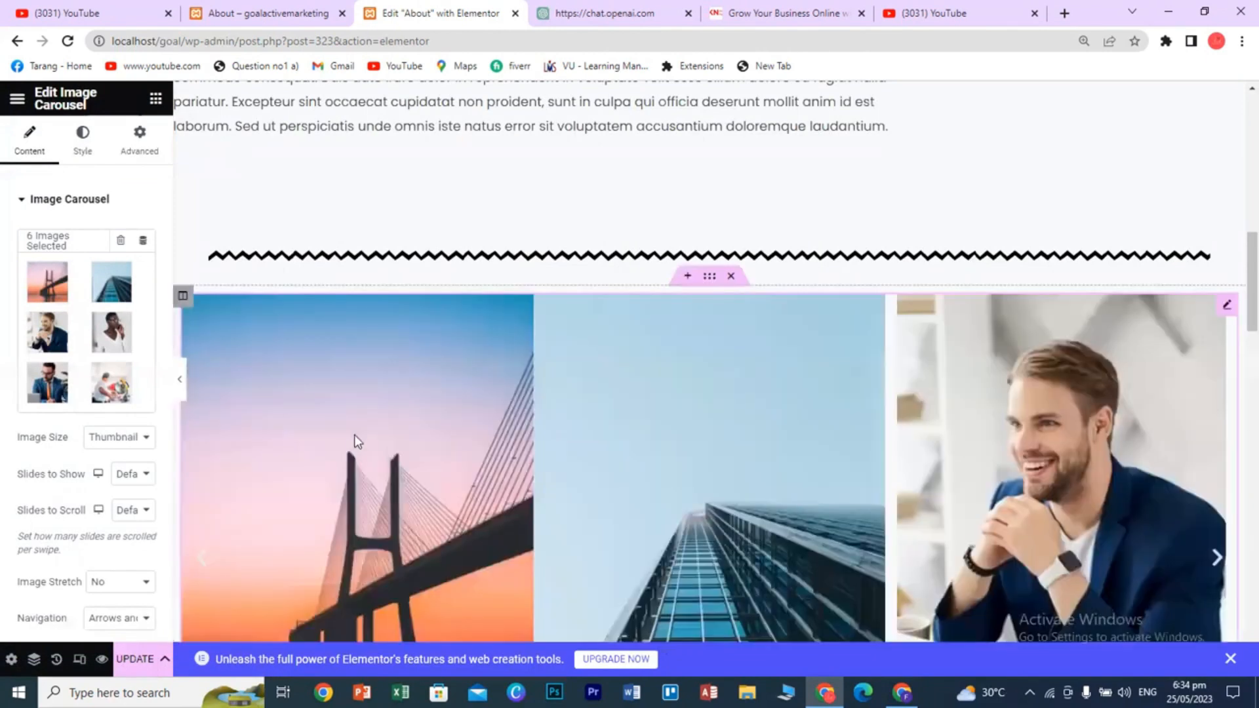
scroll(482, 489, "down", 3)
scroll(487, 496, "down", 3)
scroll(527, 504, "up", 7)
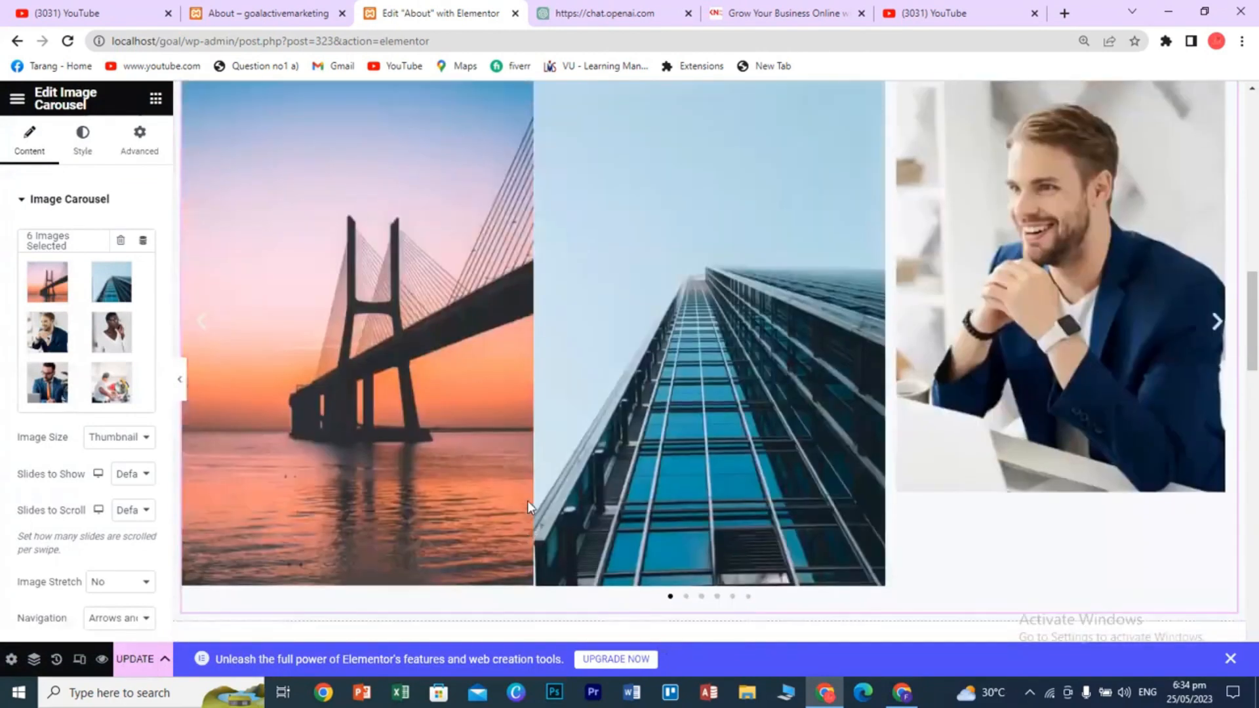
scroll(1012, 474, "down", 2)
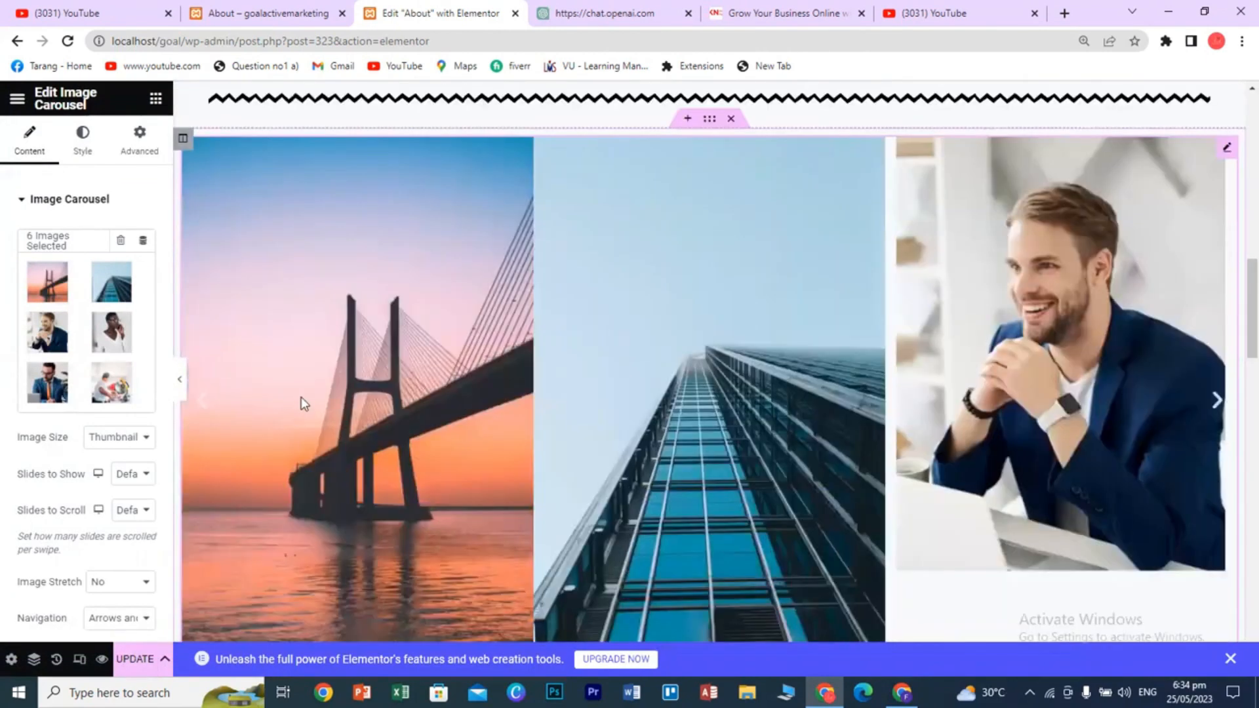
left_click(1217, 405)
left_click(1217, 406)
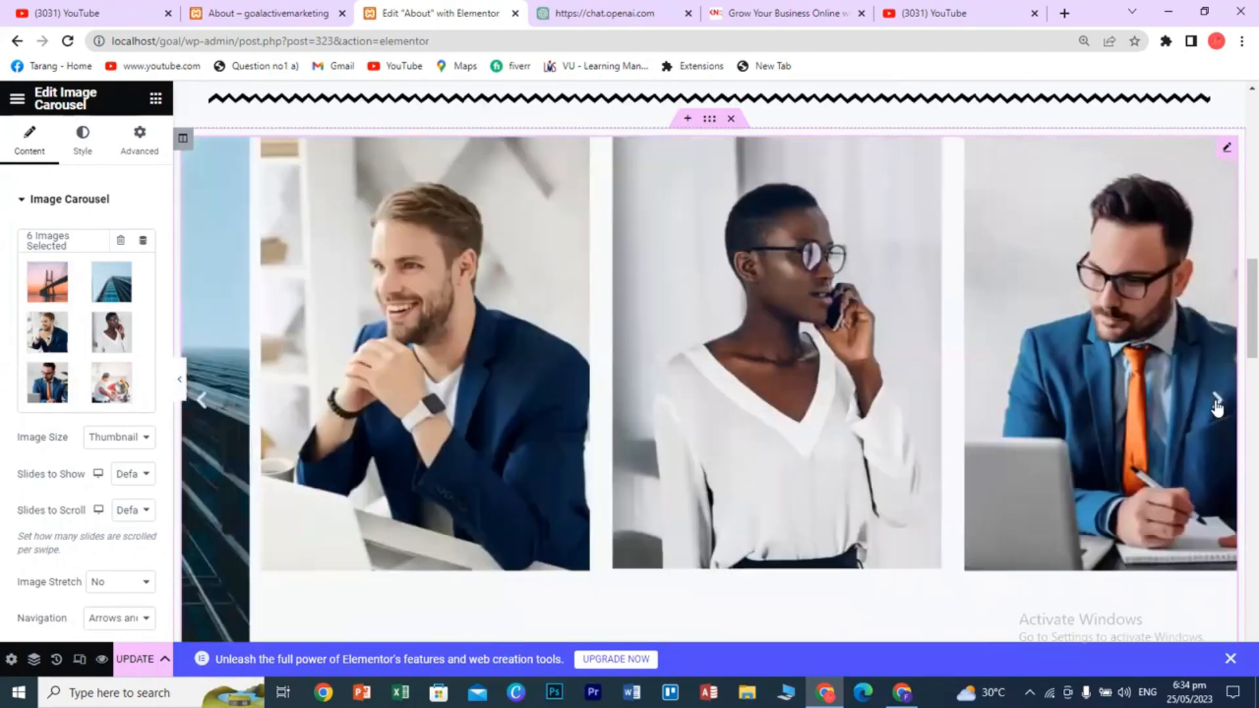
left_click(1217, 406)
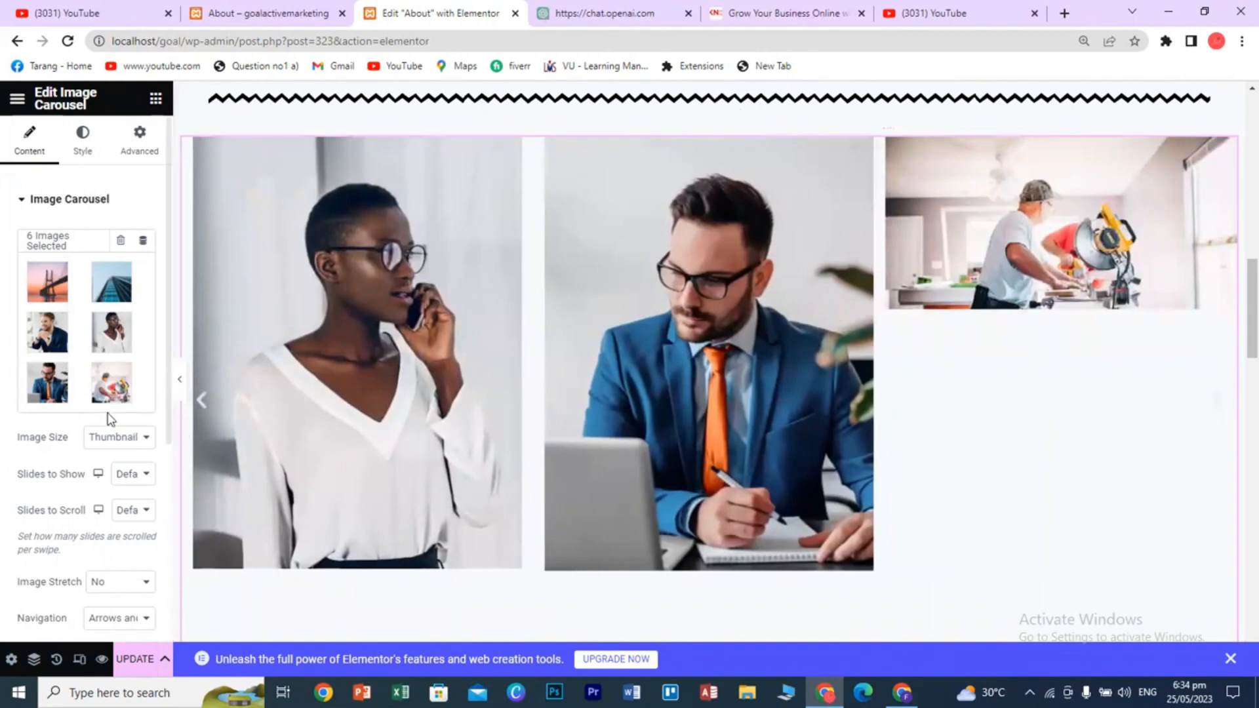
left_click(200, 403)
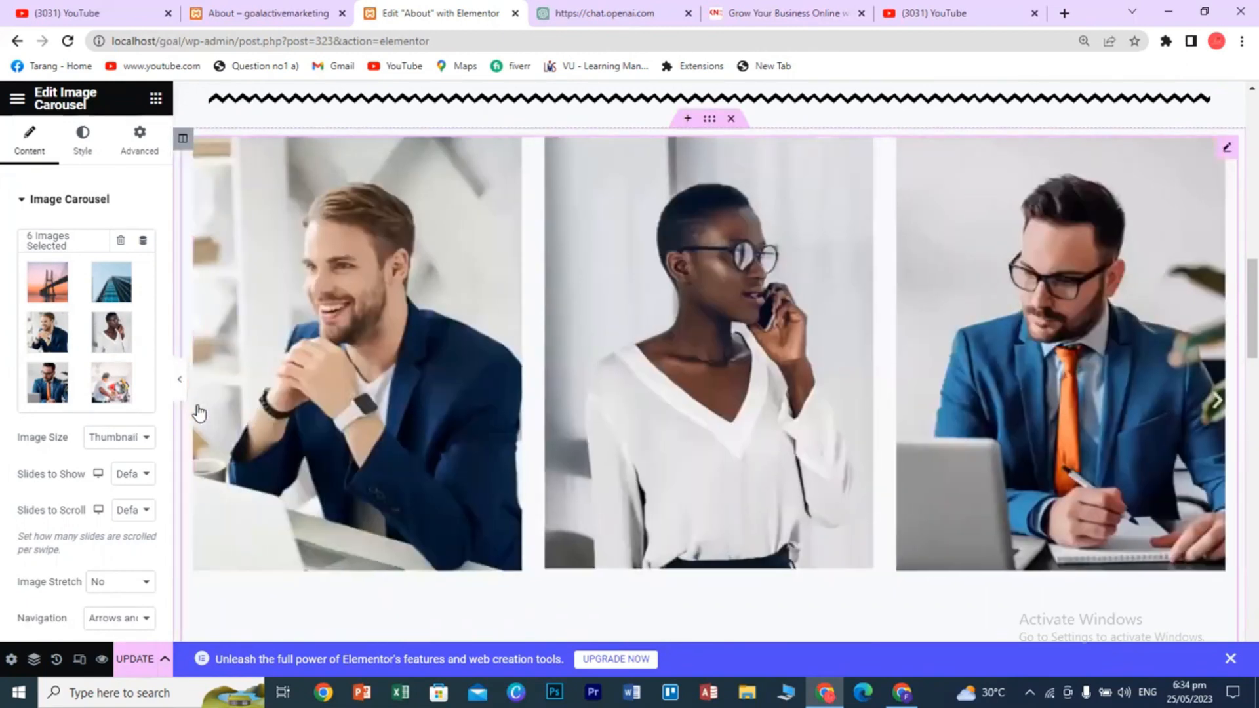
left_click(200, 404)
left_click(199, 412)
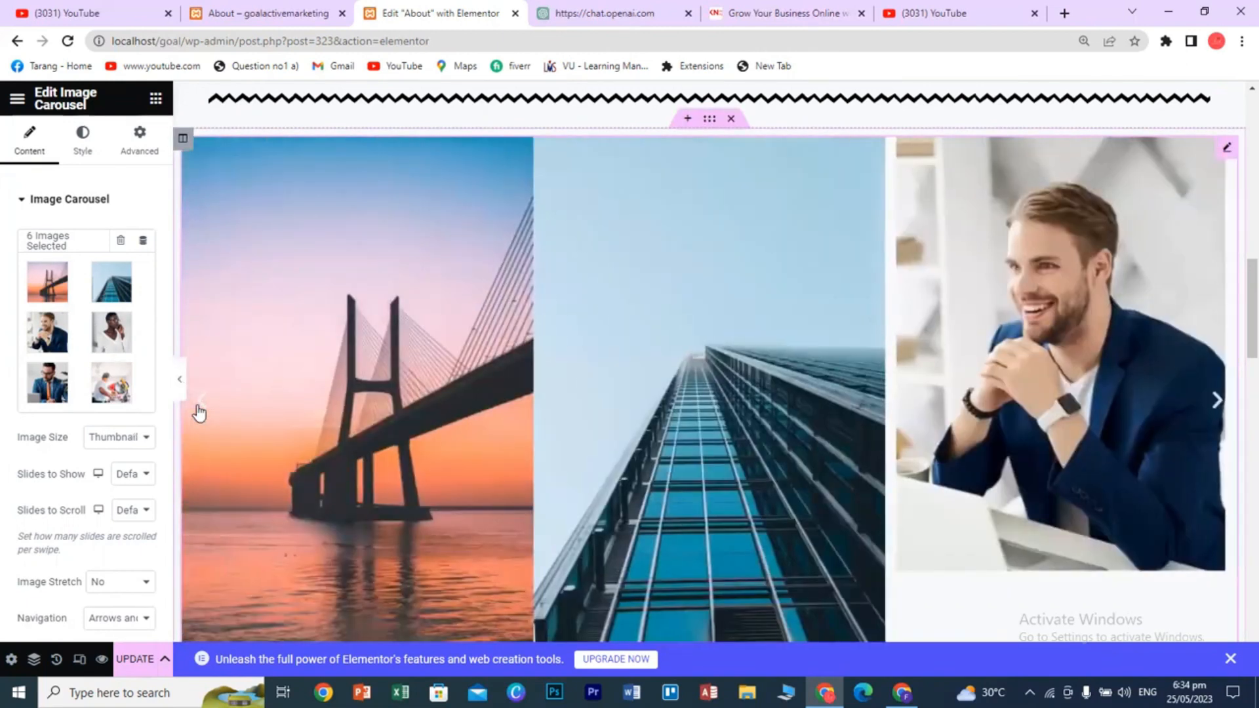
left_click(199, 412)
scroll(333, 486, "up", 3)
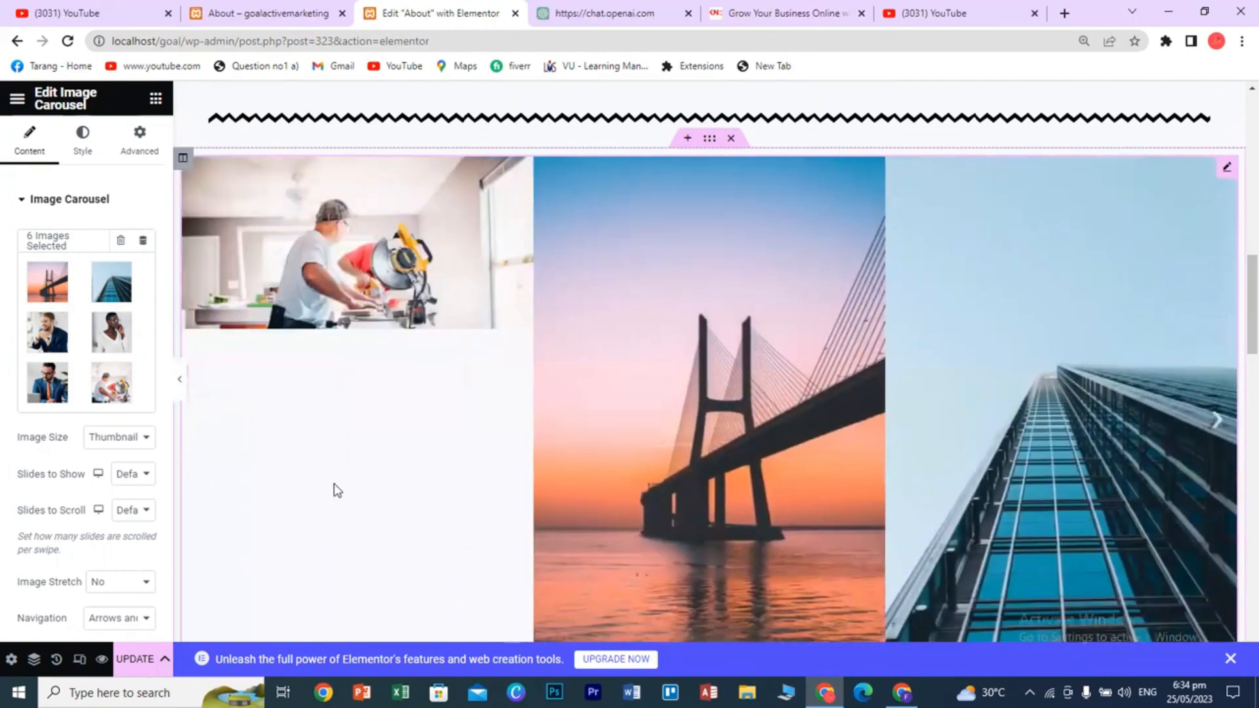
scroll(91, 485, "down", 4)
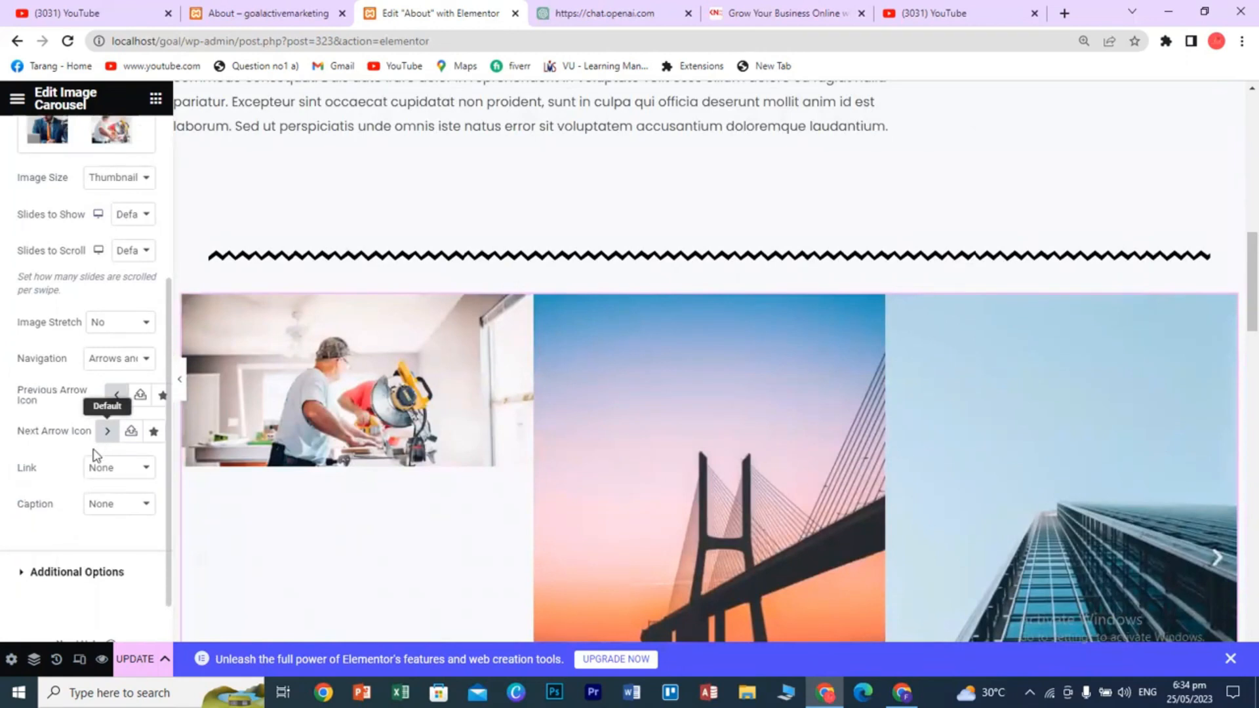
scroll(74, 488, "up", 4)
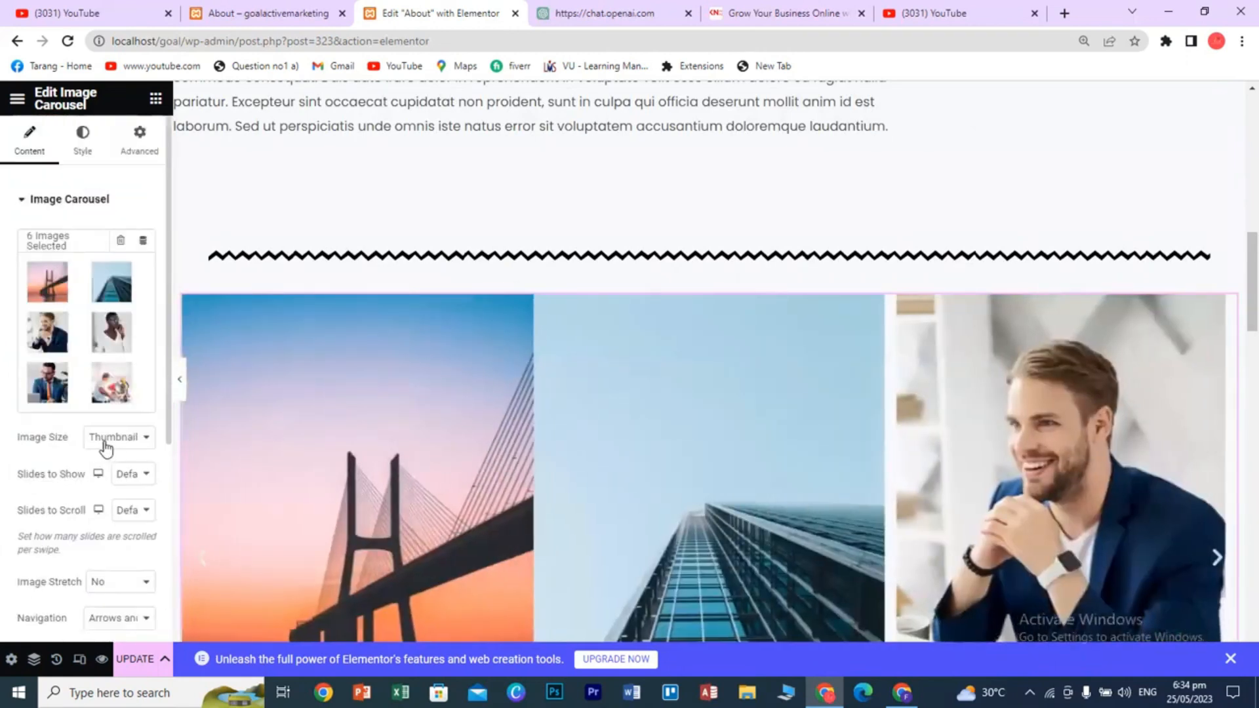
left_click(112, 443)
left_click(113, 446)
- Try 7, 2, 4 and finally 10 slides shown at once in the image carousel
left_click(128, 475)
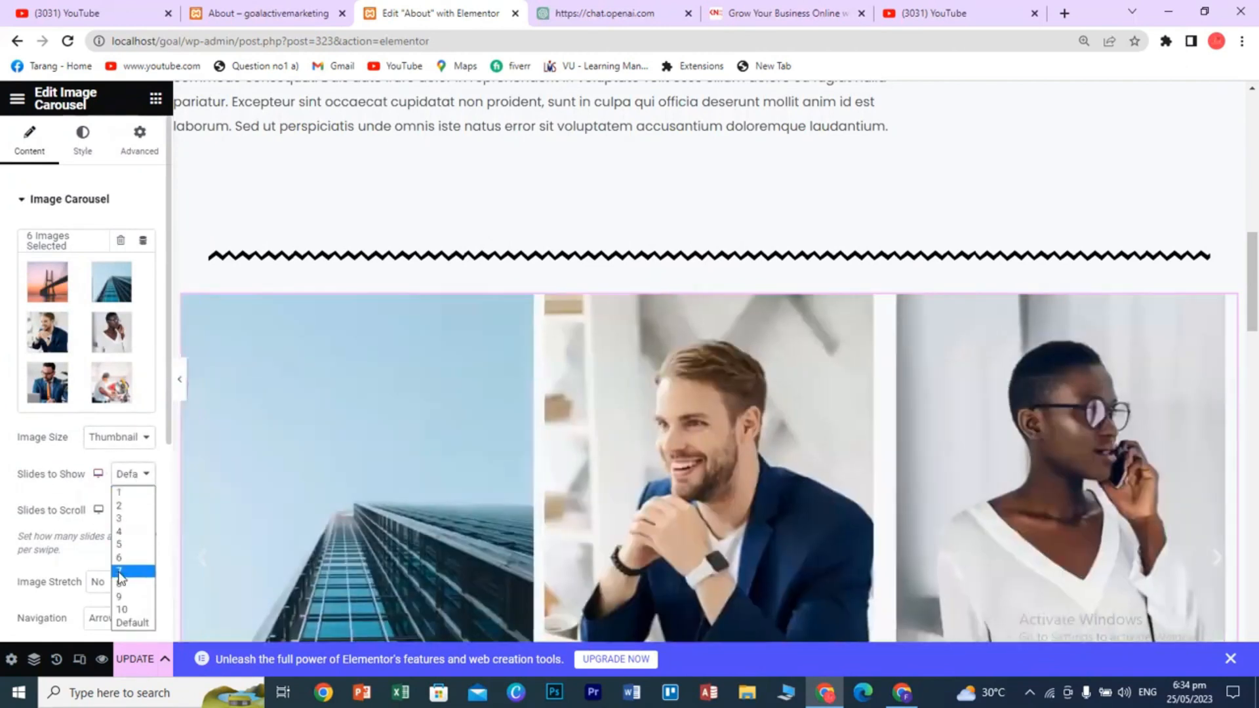
left_click(117, 571)
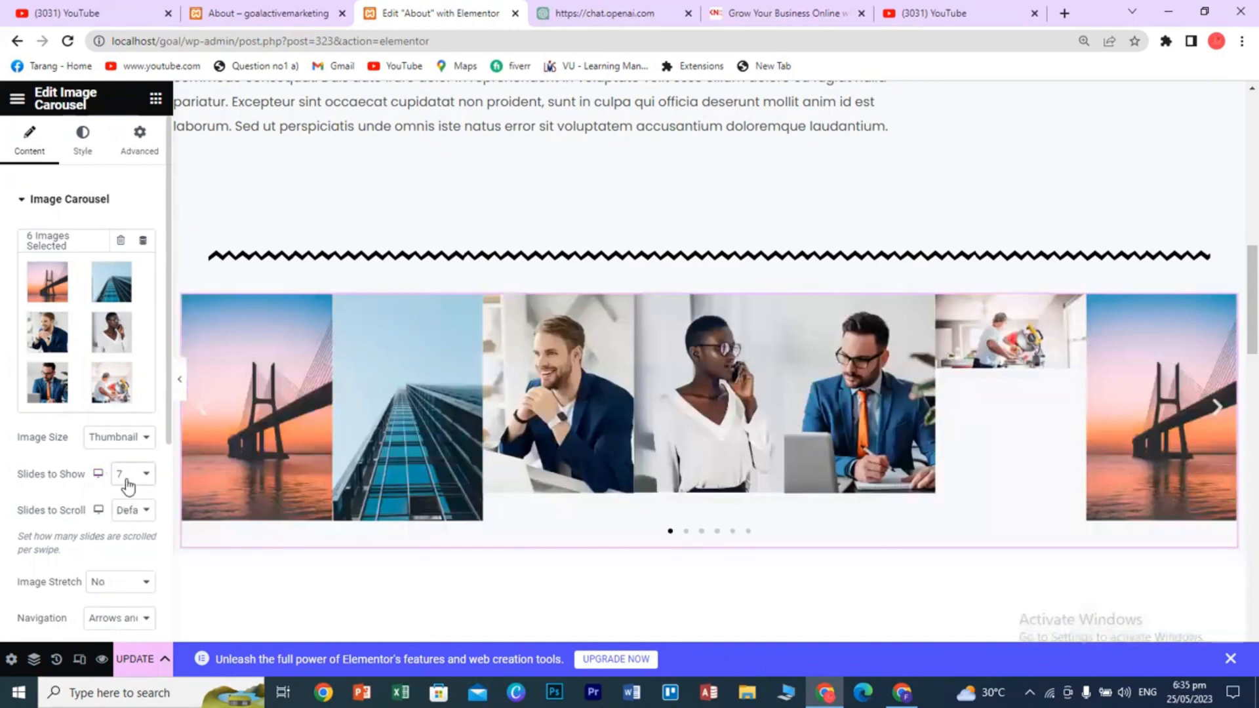
left_click(137, 479)
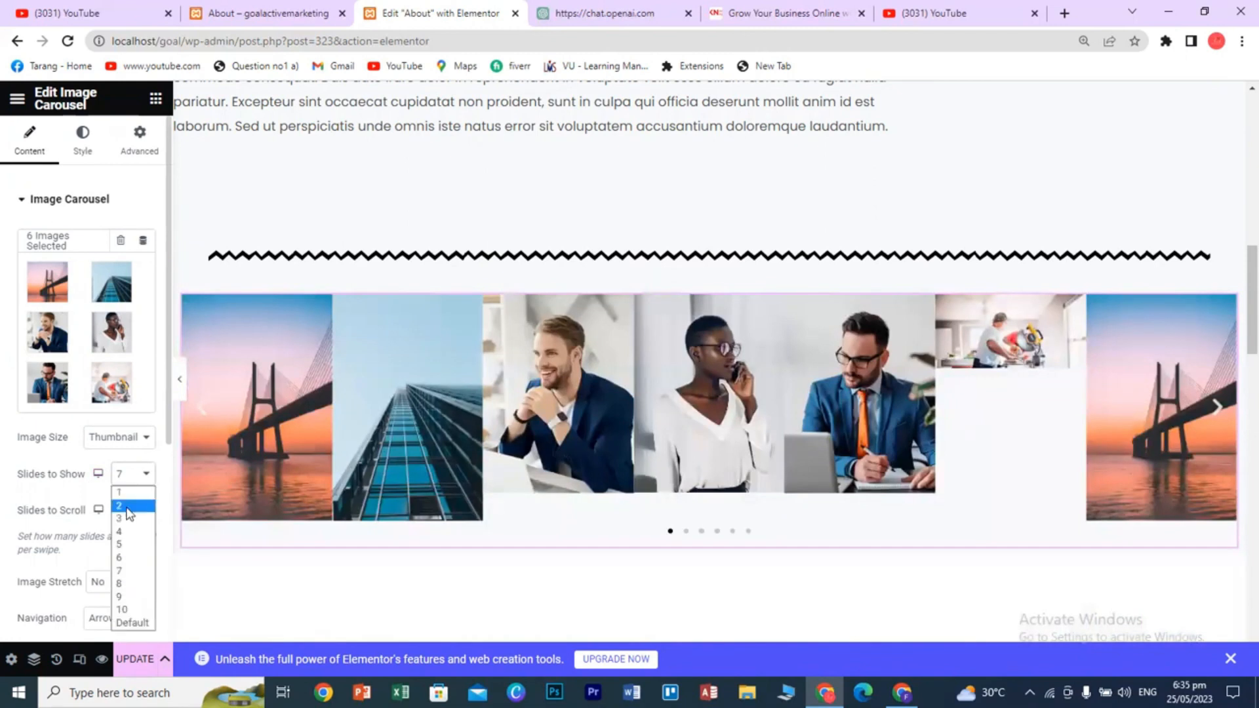
left_click(128, 505)
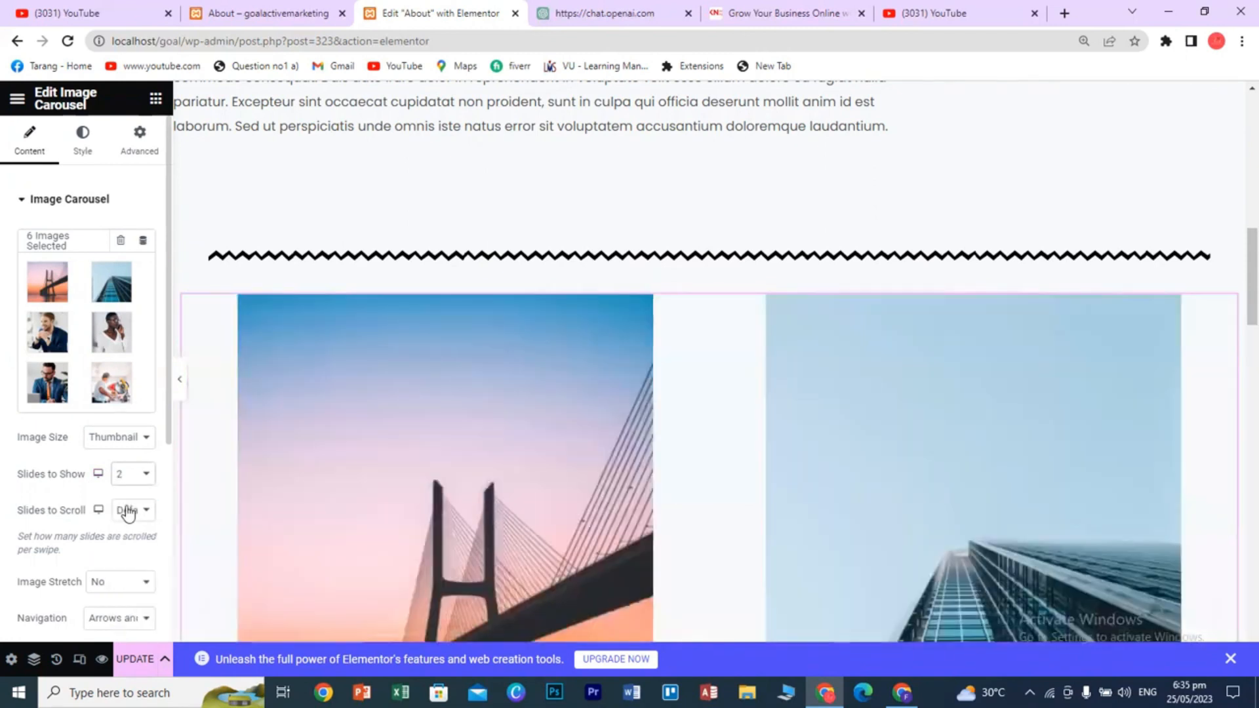
left_click(135, 476)
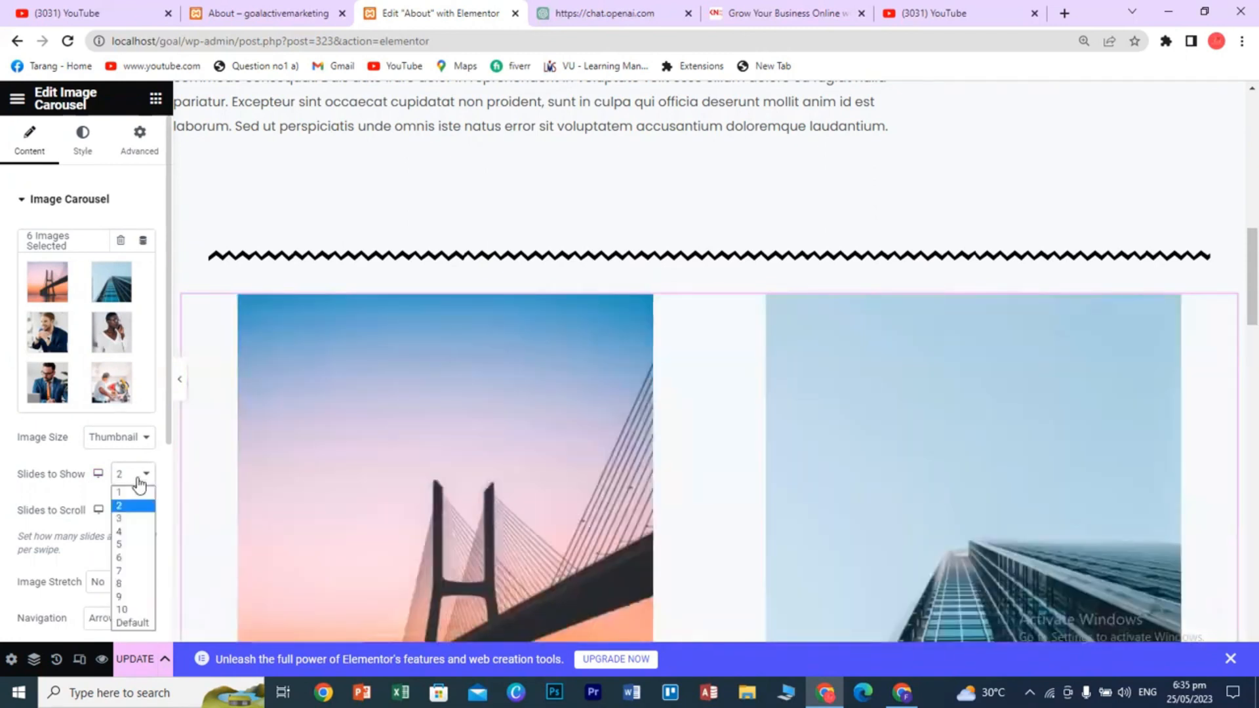
left_click(132, 532)
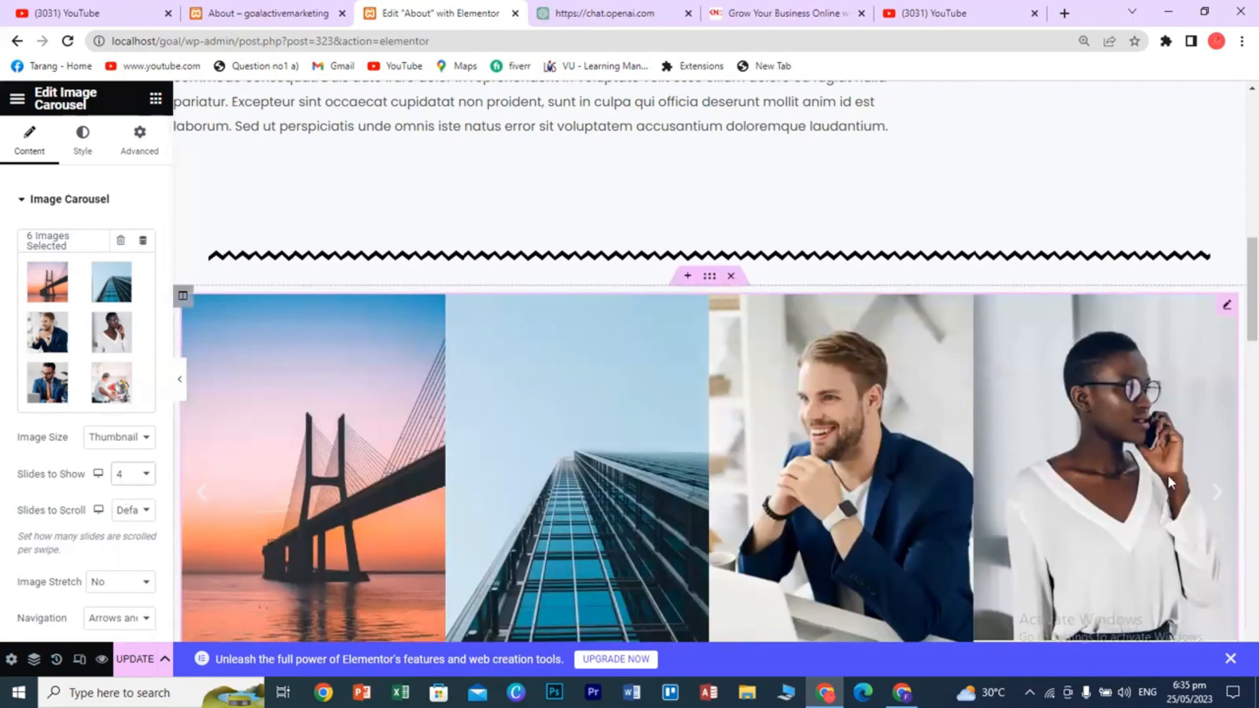
left_click(139, 473)
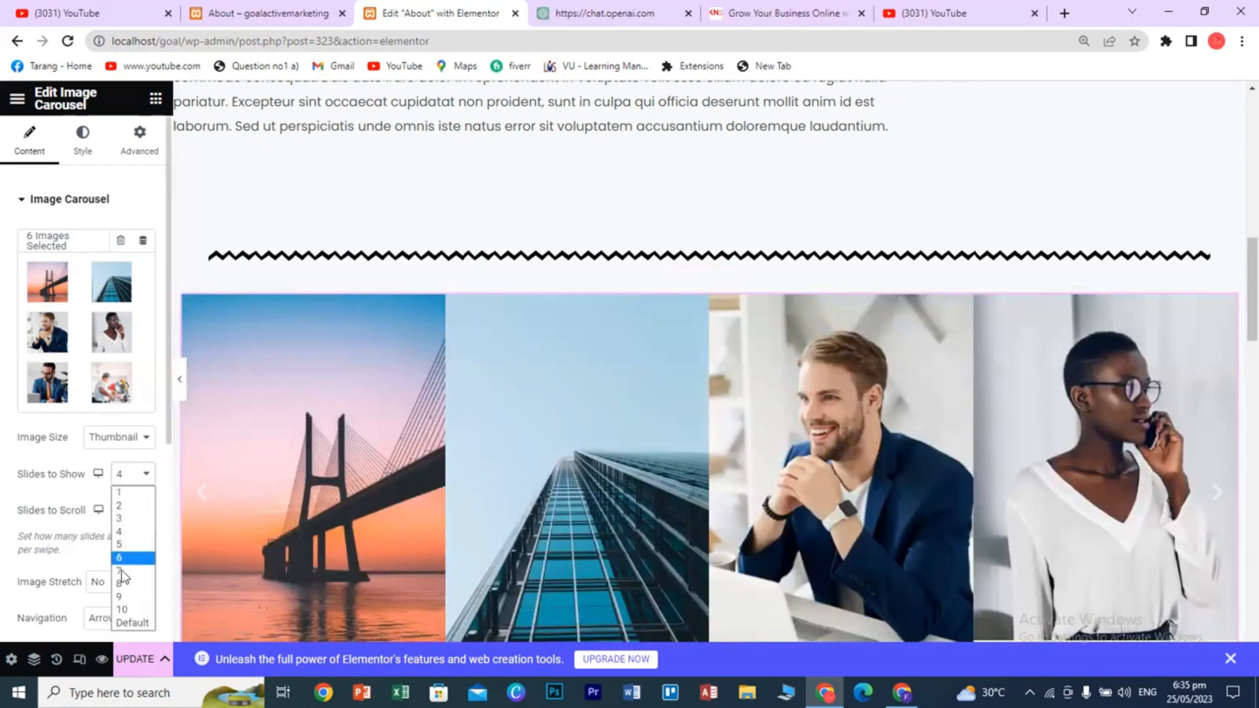
left_click(123, 611)
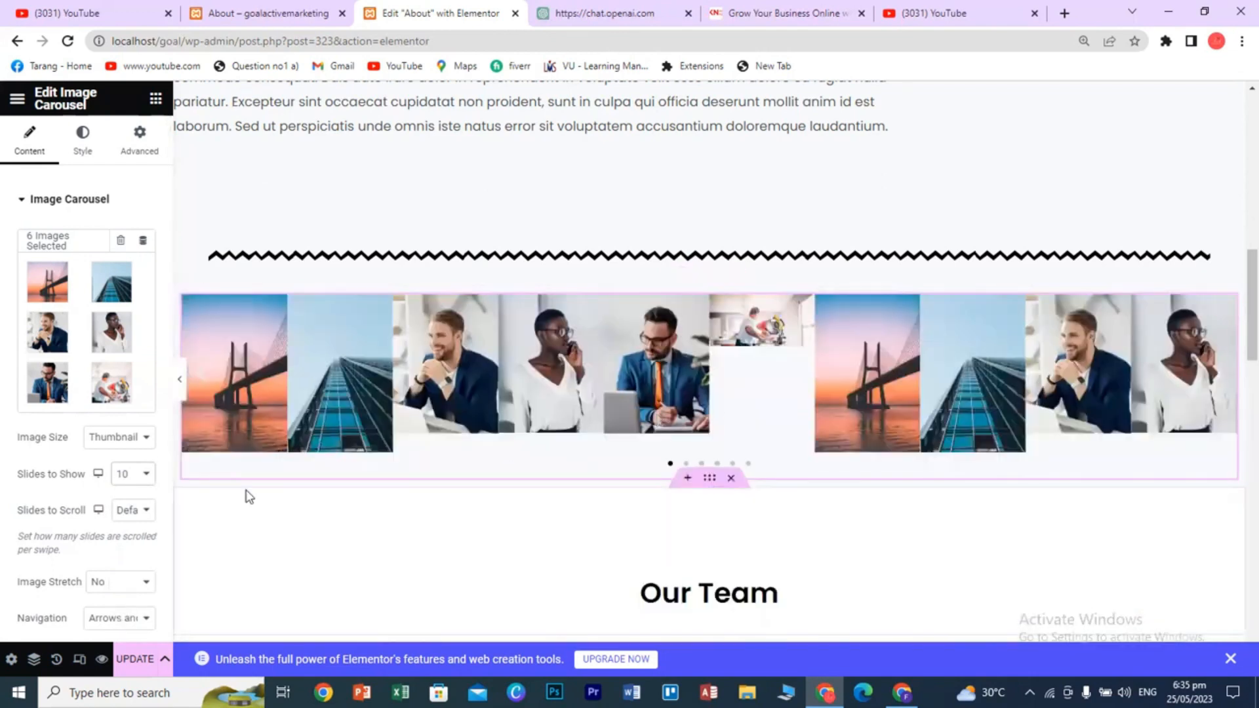
- Make the carousel scroll seven slides per step
scroll(75, 474, "down", 1)
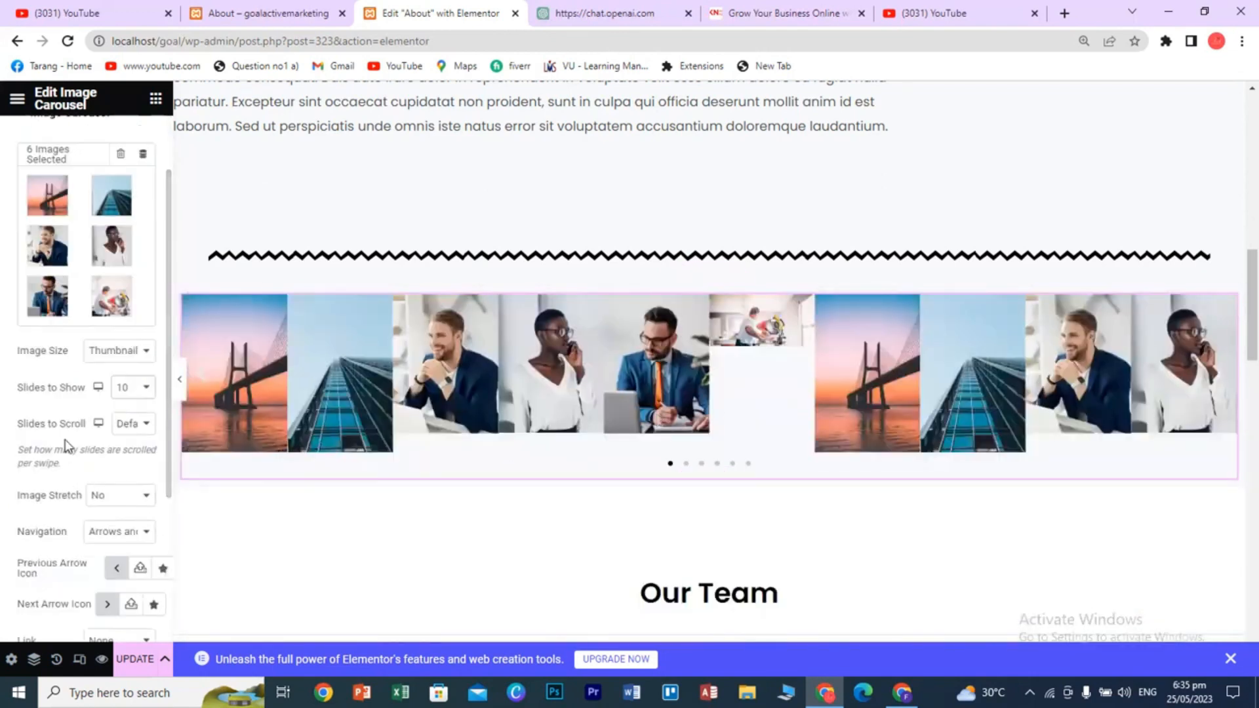
left_click(139, 422)
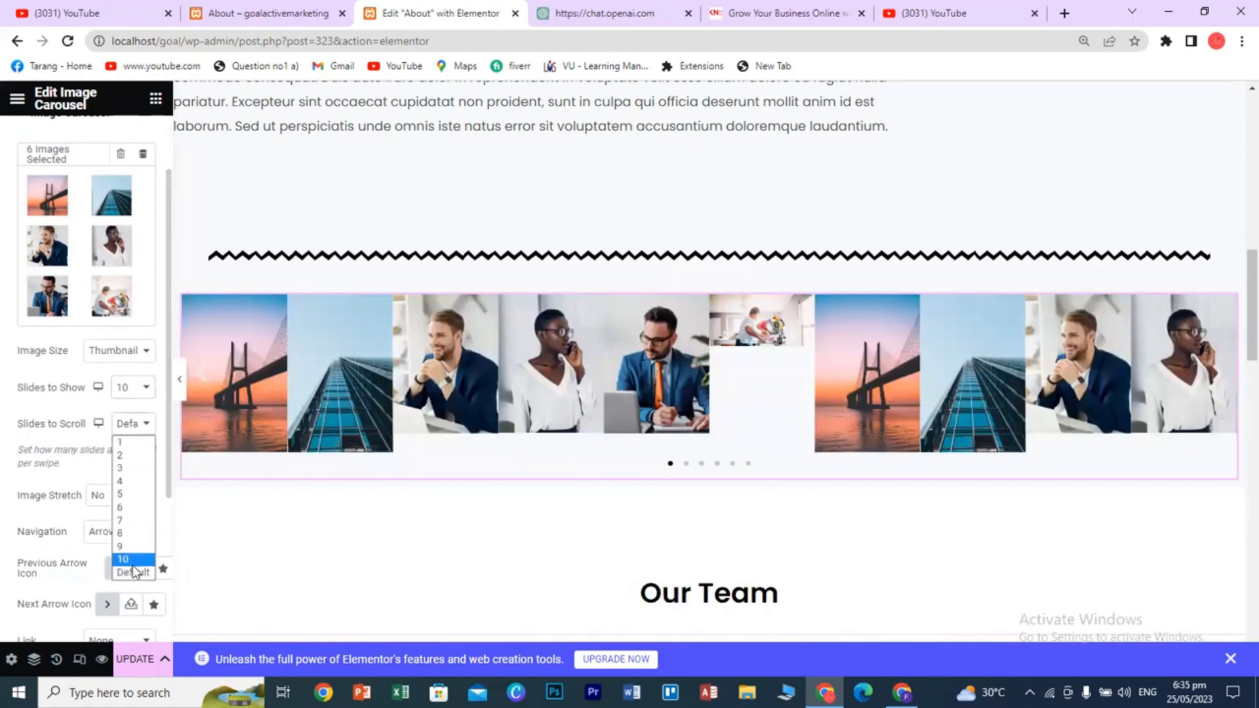
left_click(125, 521)
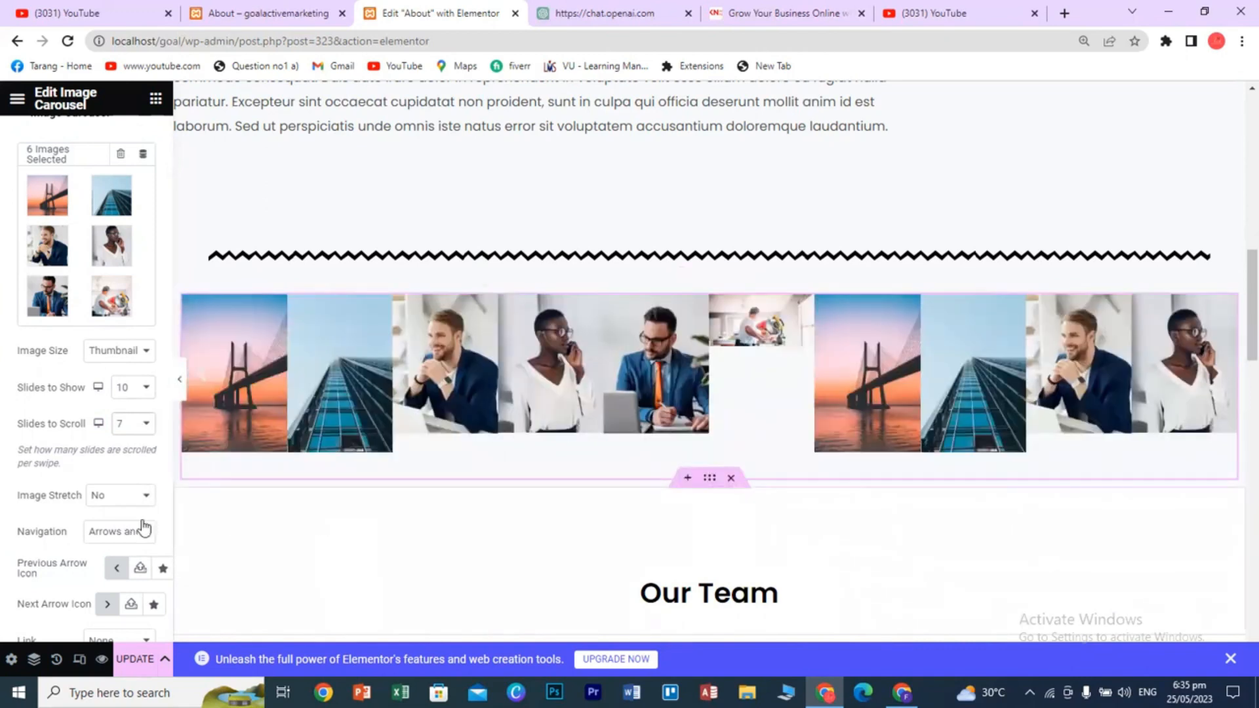
scroll(95, 533, "down", 3)
scroll(97, 547, "up", 5)
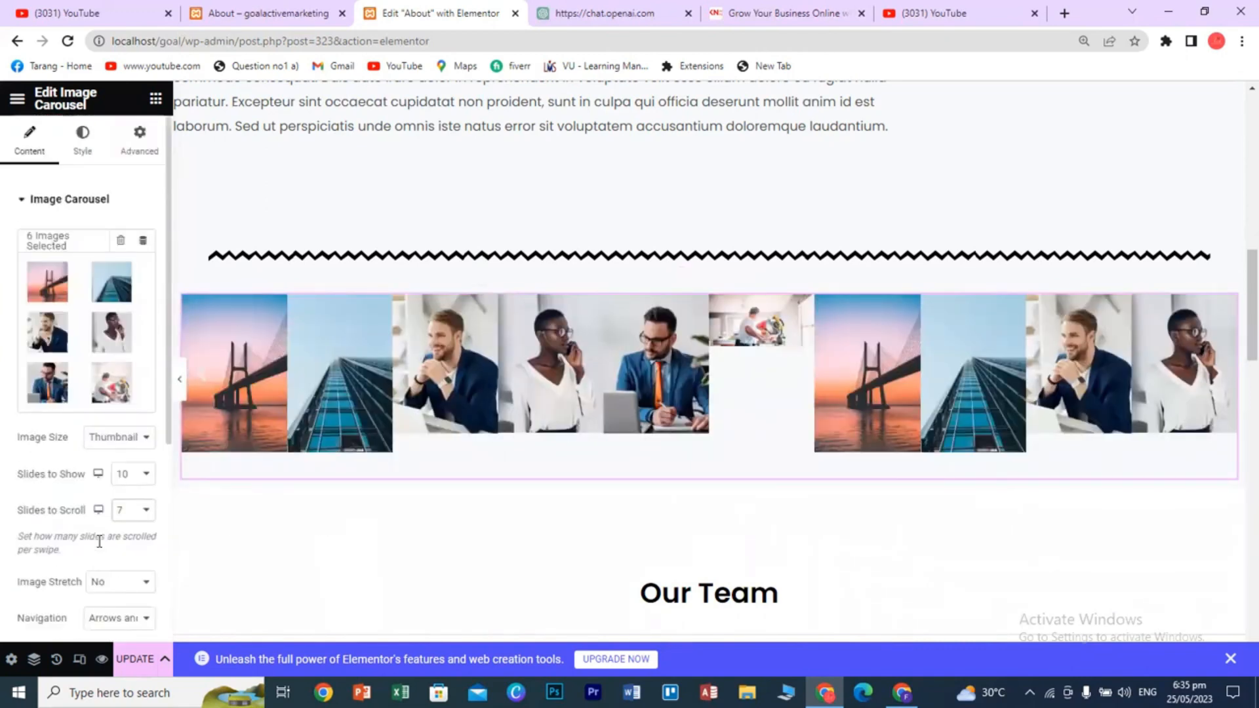
mouse_move(679, 290)
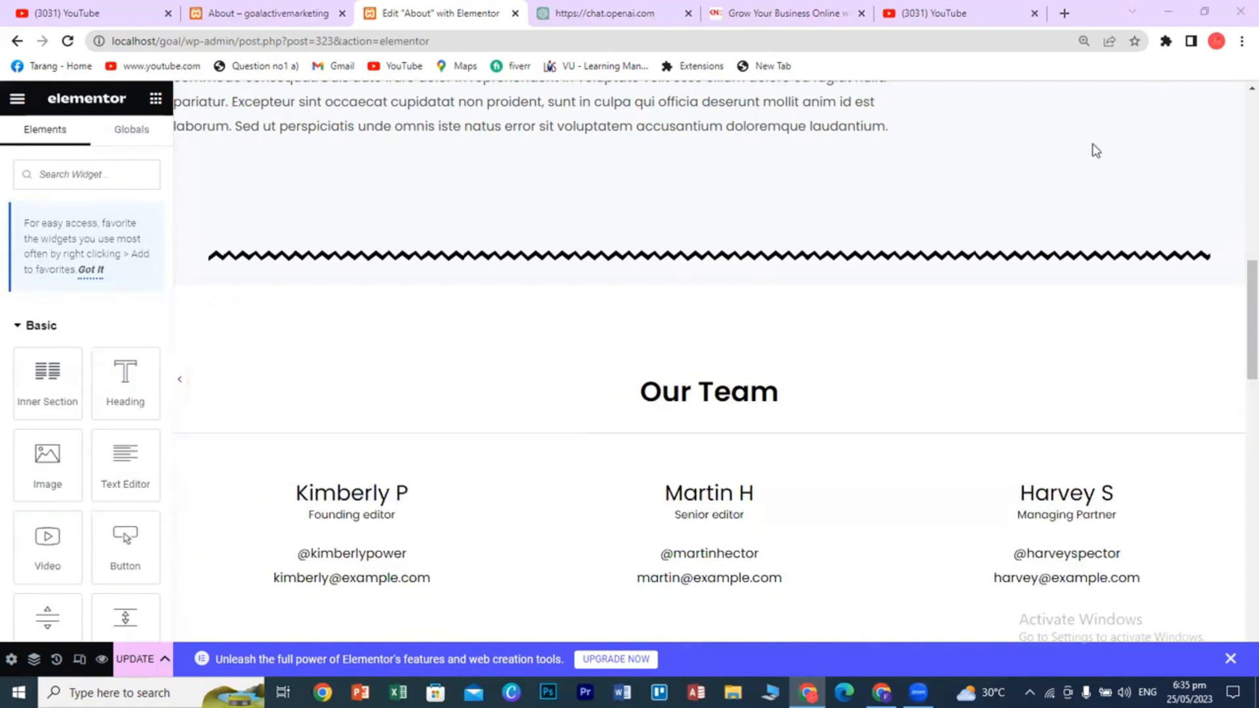
- Add a one-column section below the zigzag divider and place a Basic Gallery in it
left_click(684, 278)
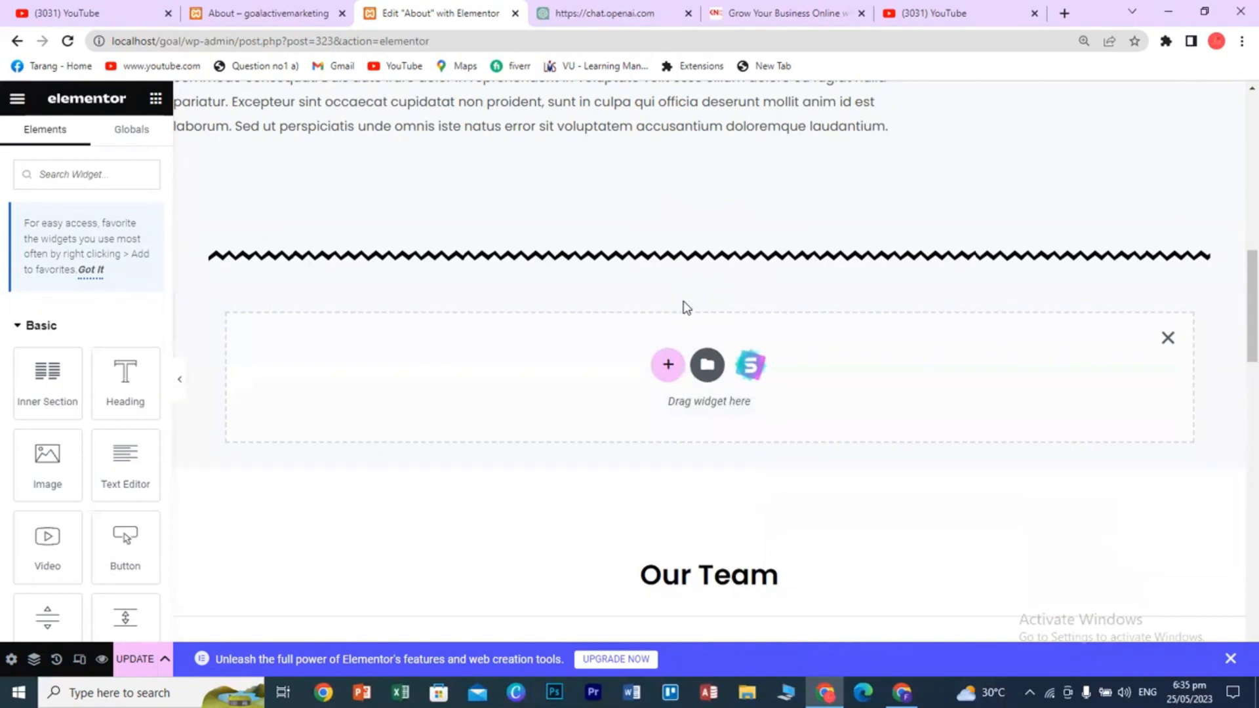
left_click(668, 365)
left_click(482, 407)
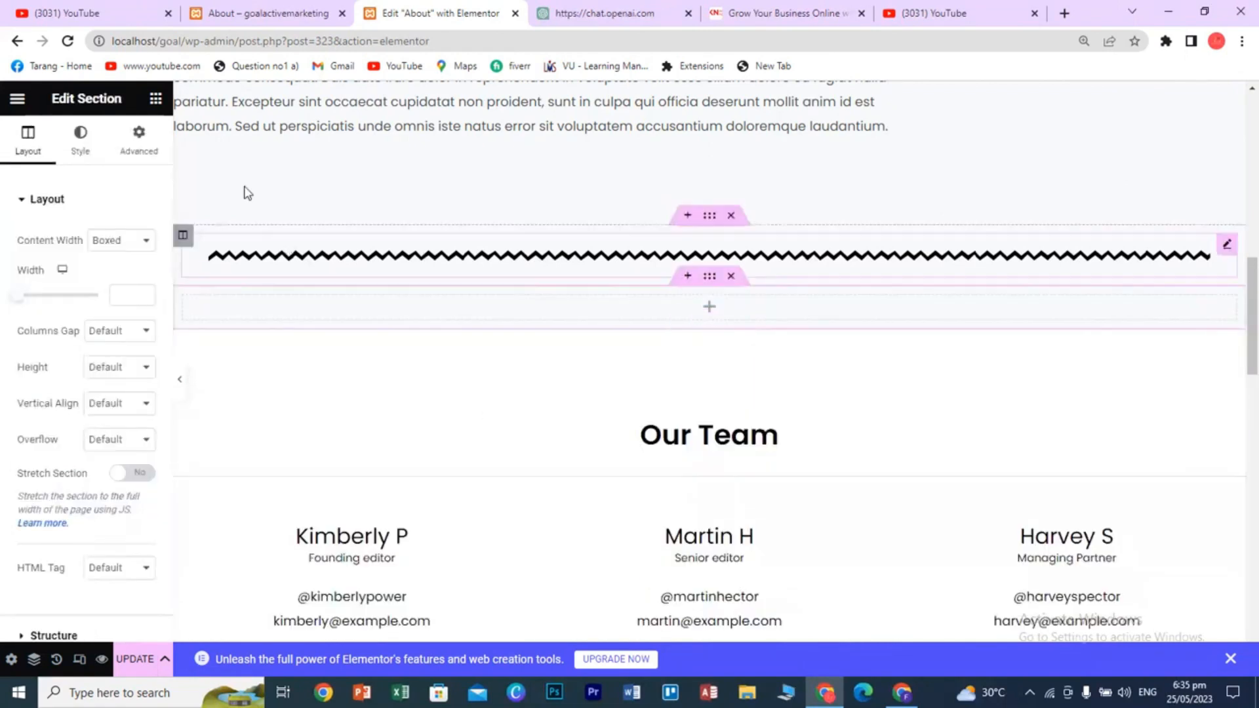
left_click(156, 98)
scroll(144, 496, "down", 20)
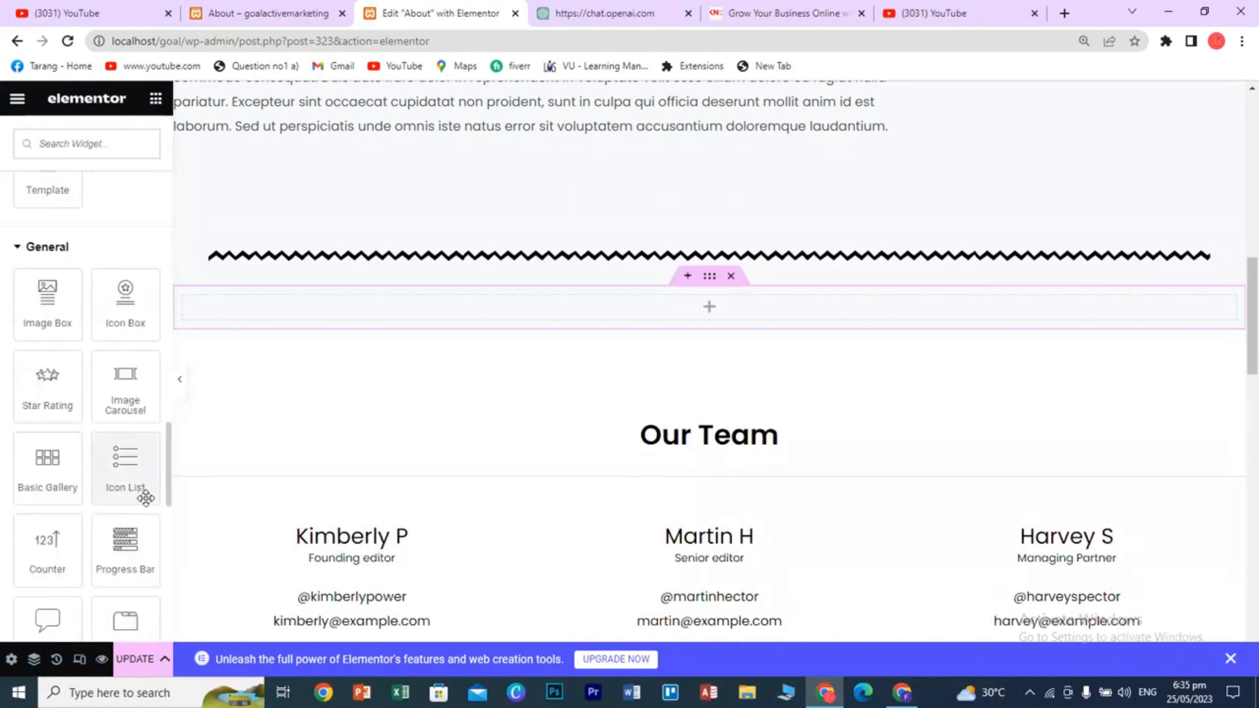
left_click_drag(66, 473, 691, 307)
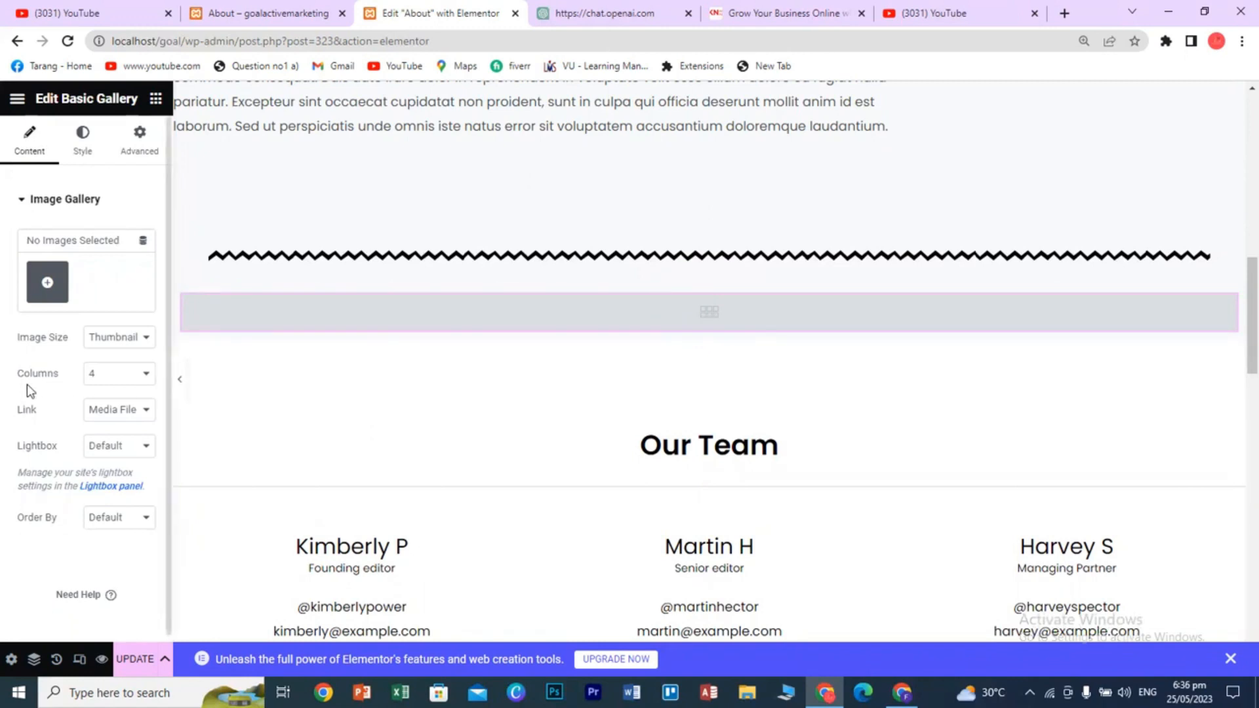
- Set the gallery columns to 10, then back to 4
left_click(145, 380)
left_click(102, 509)
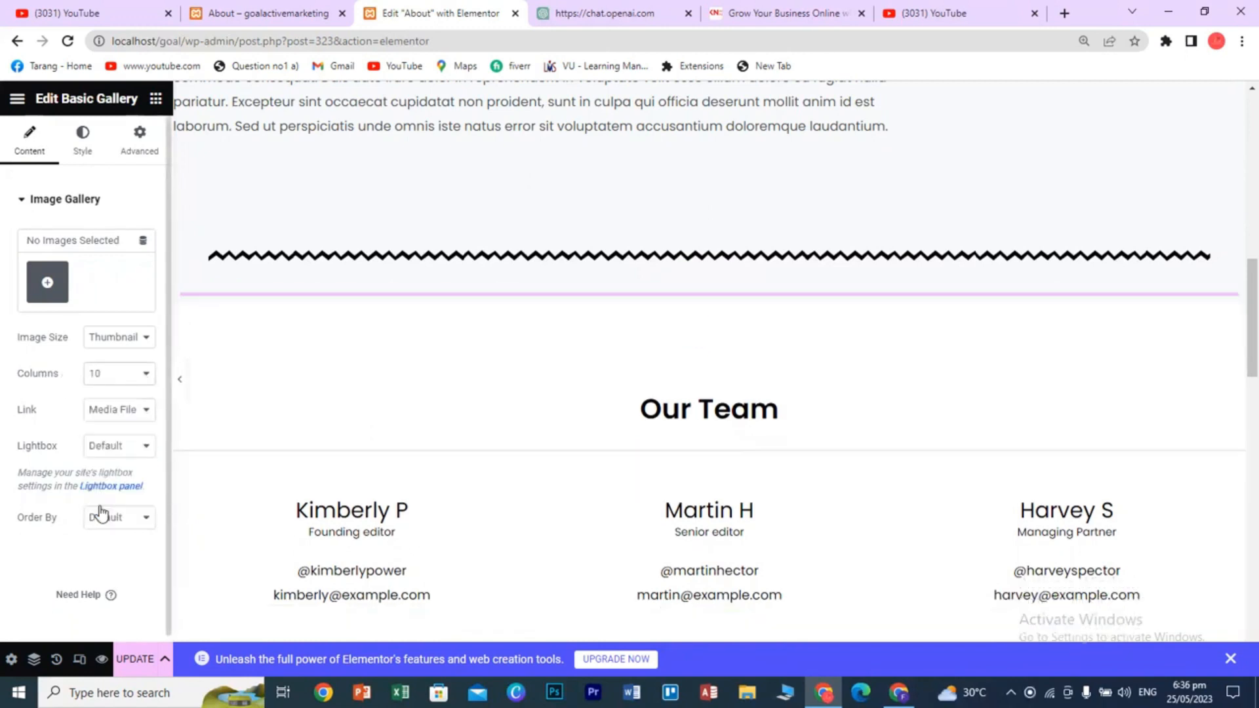
left_click(121, 378)
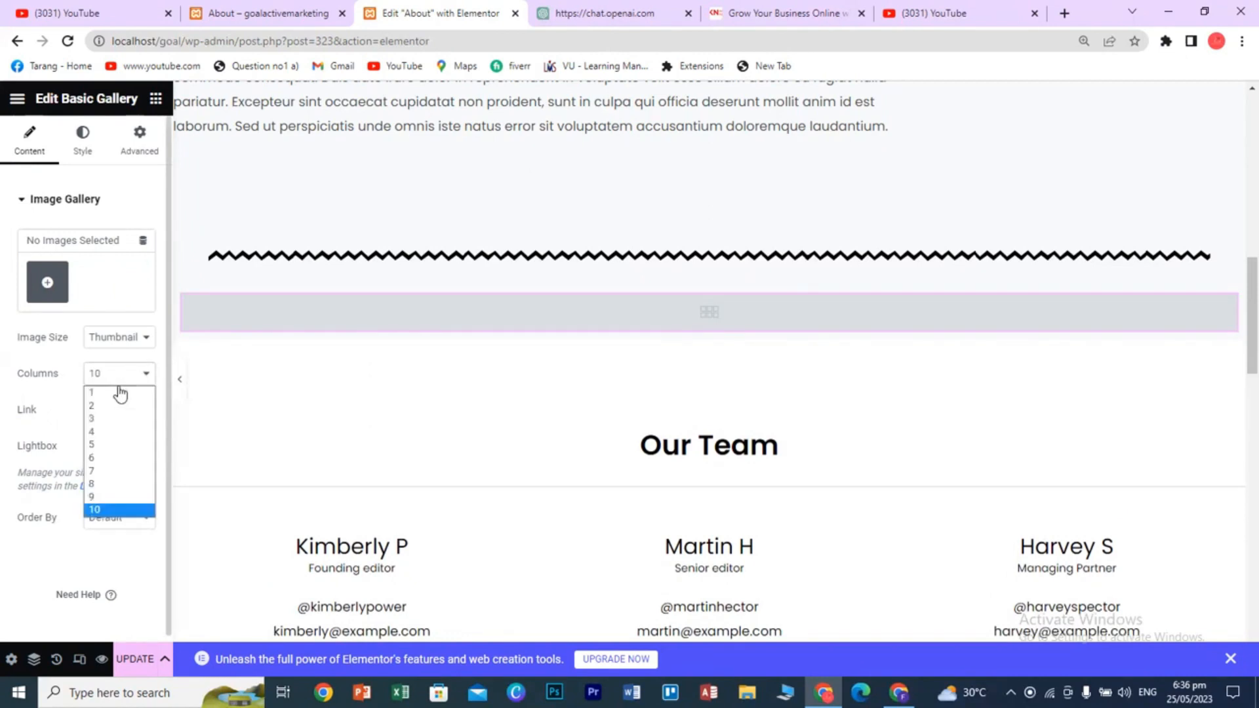
left_click(105, 433)
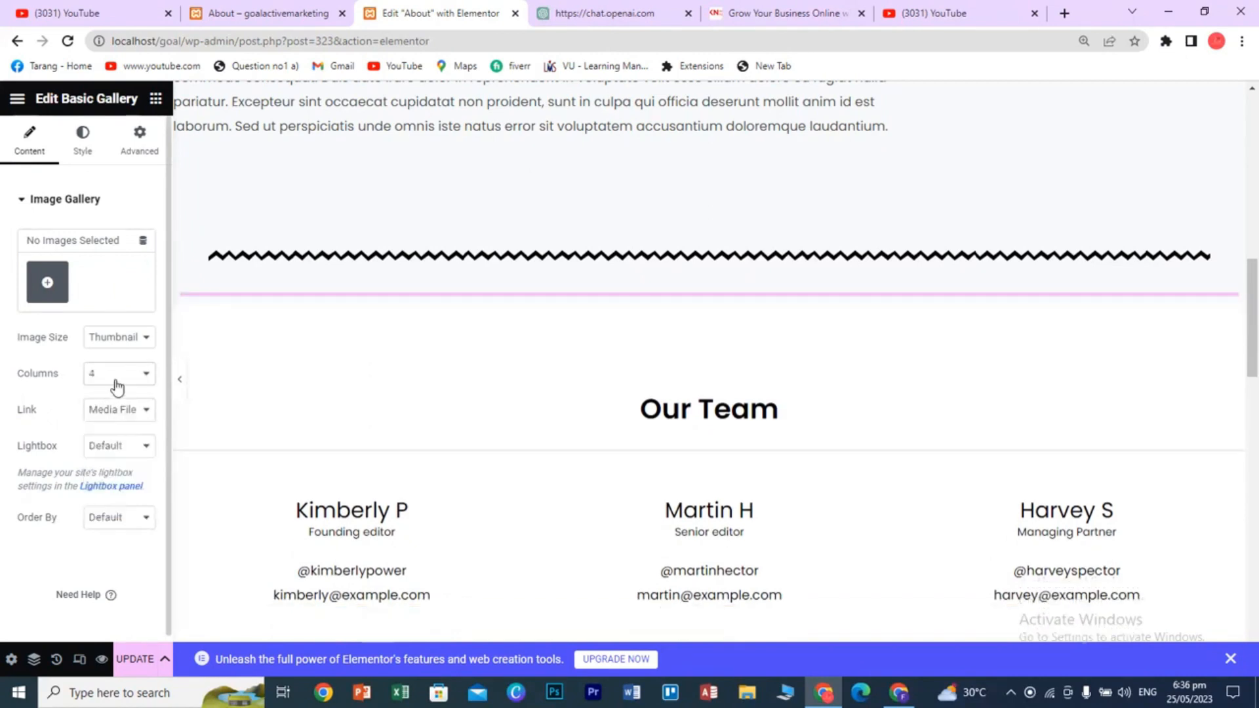
- Build and insert a gallery of the 80 logo, woman in hoodie, hand-with-tablet and phone images
left_click(47, 282)
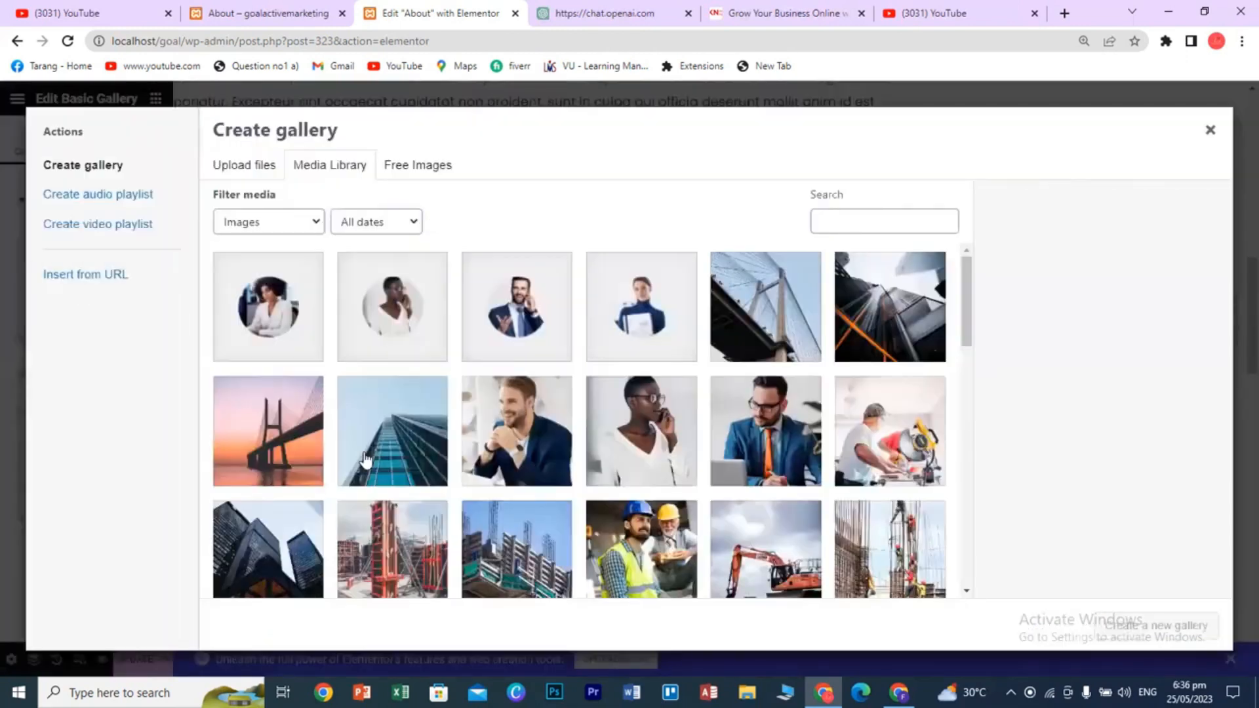
scroll(406, 459, "down", 10)
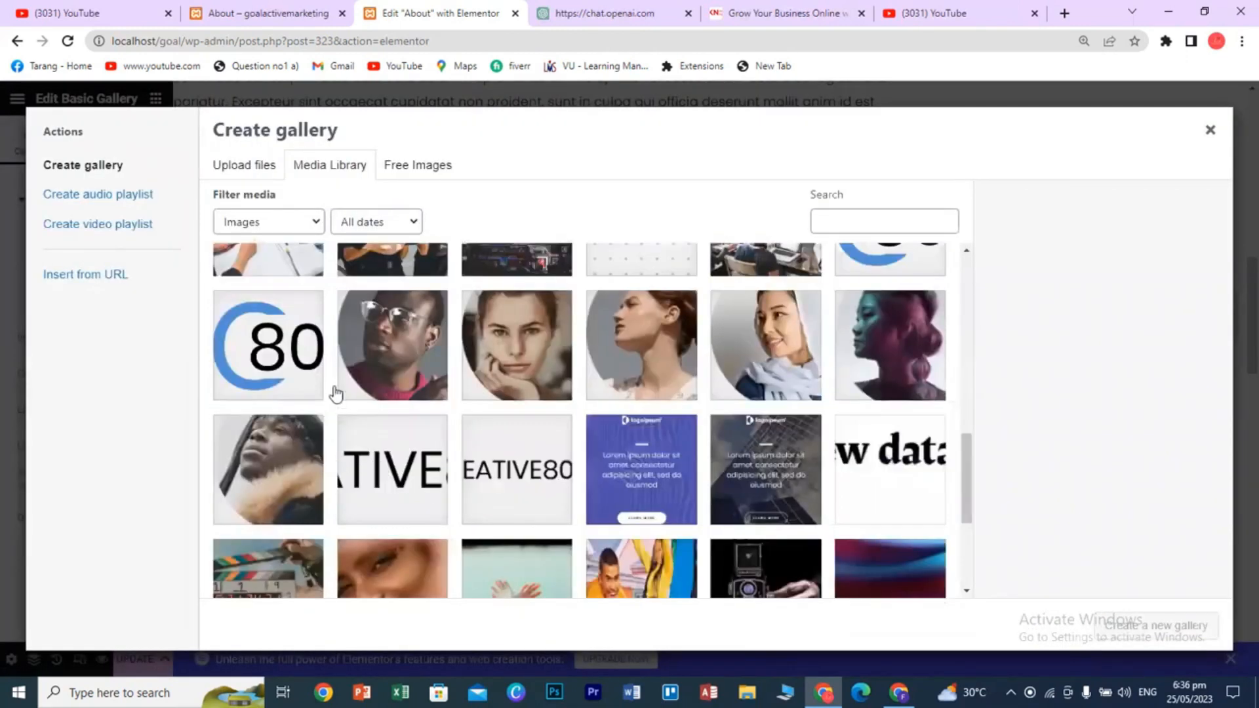
left_click(314, 365)
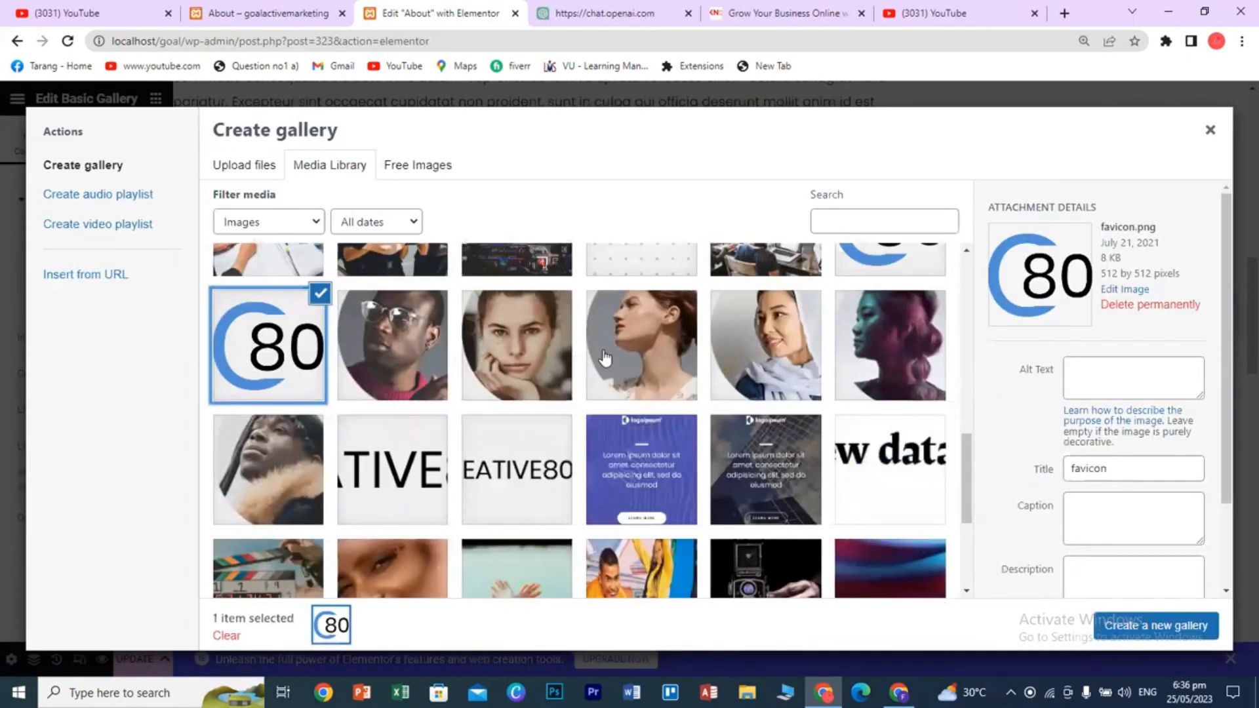
scroll(468, 482, "down", 4)
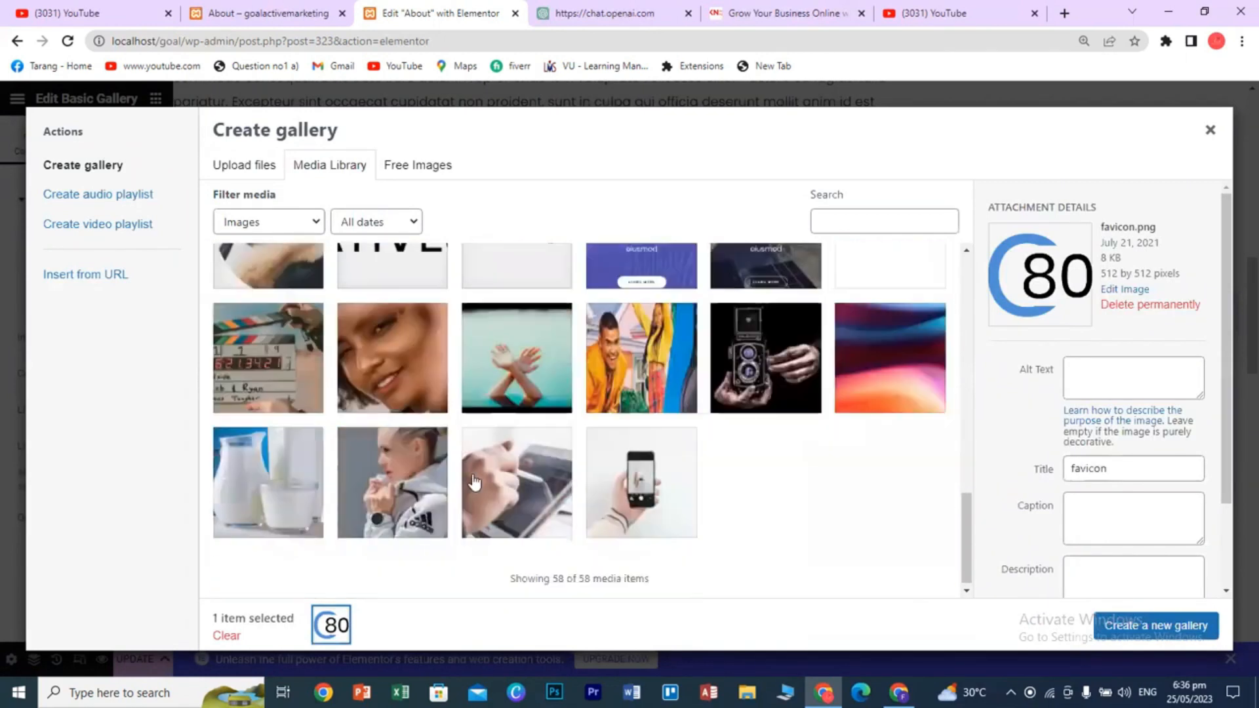
left_click(438, 483)
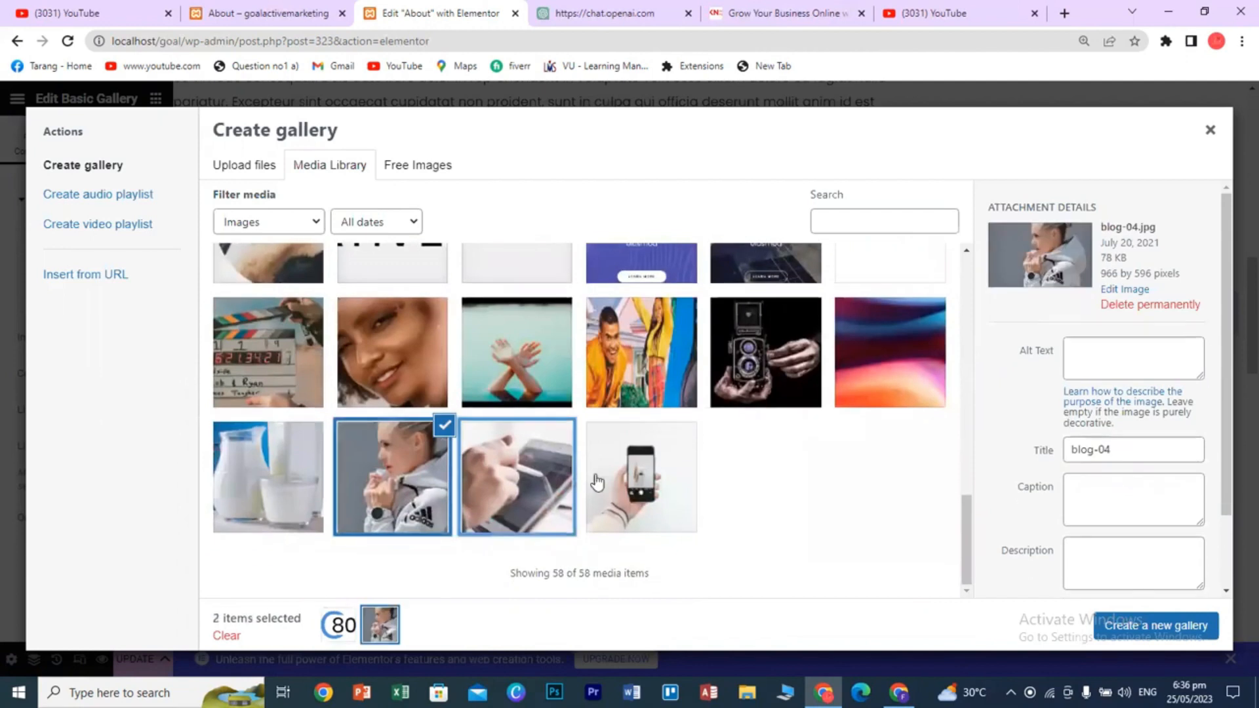
left_click(537, 482)
left_click(649, 489)
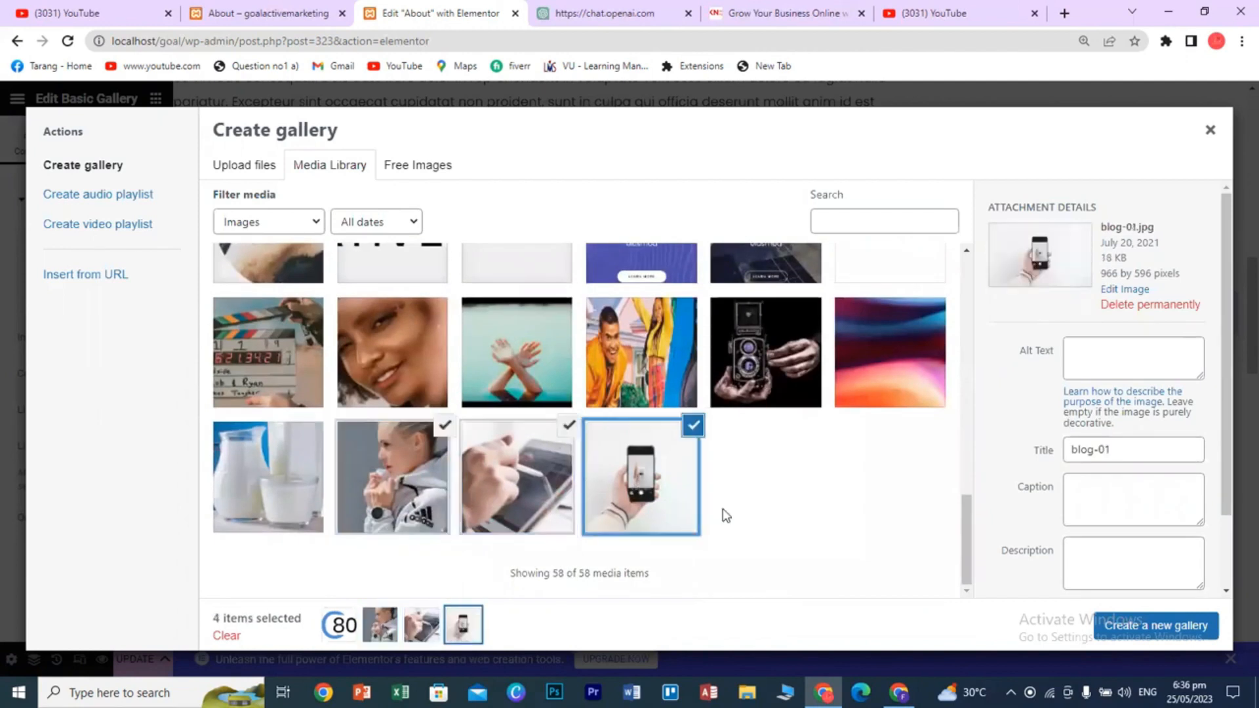
left_click(1139, 629)
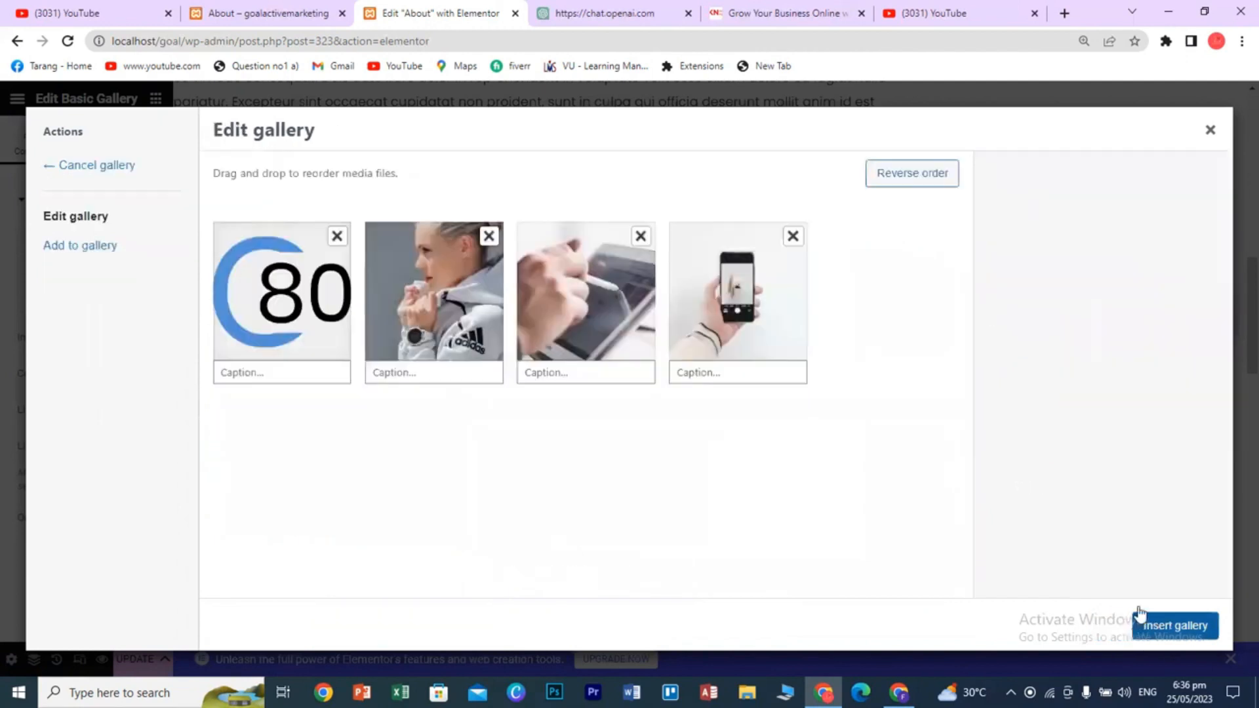
left_click(1138, 618)
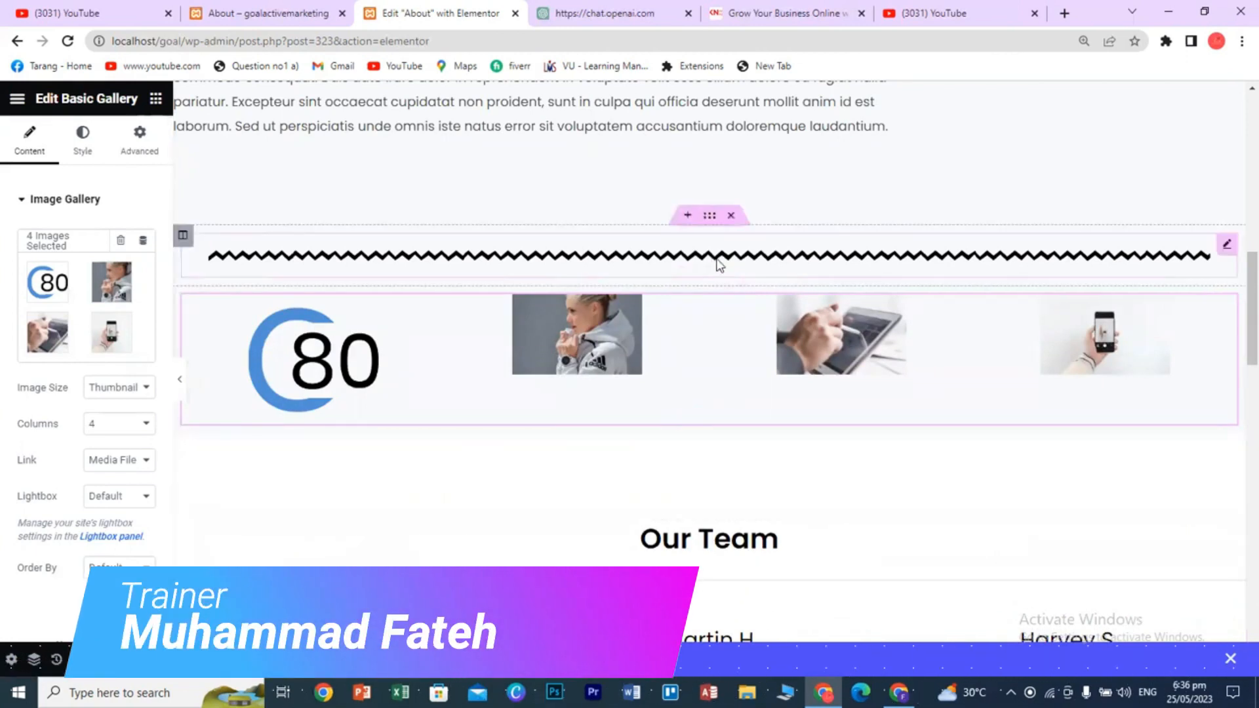
- Delete the gallery section and add a new one-column section below the divider
left_click(731, 278)
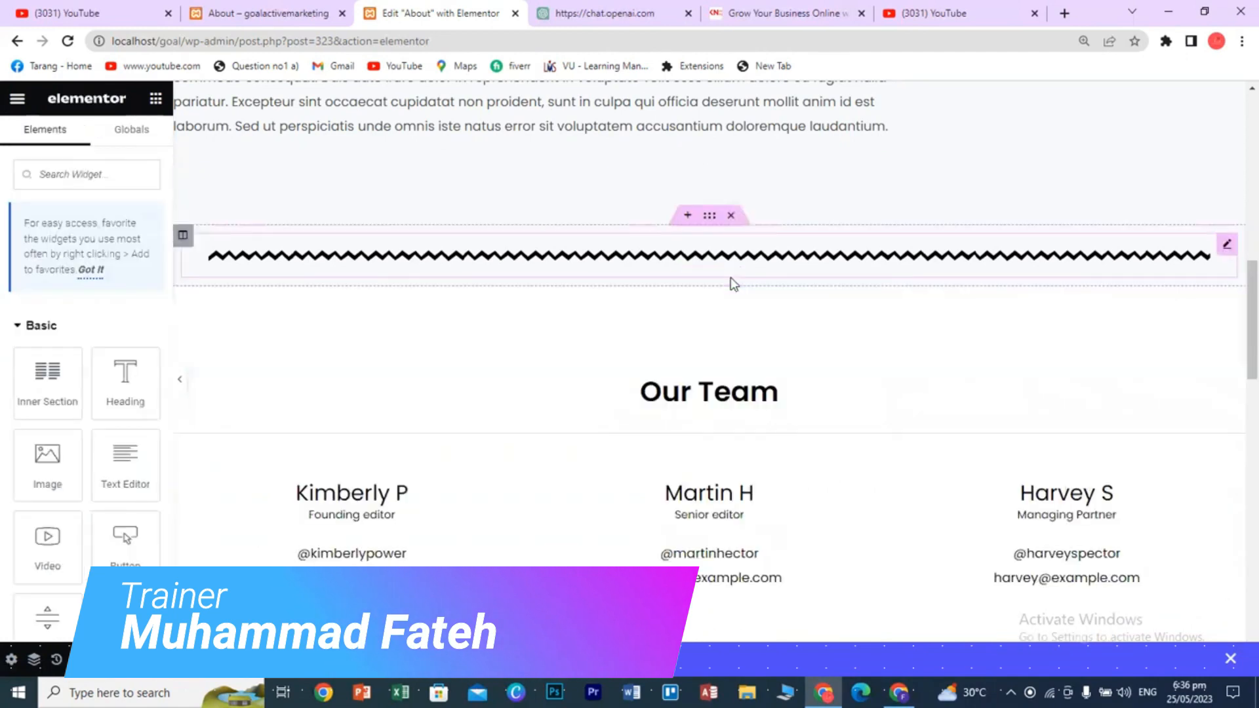
left_click(686, 278)
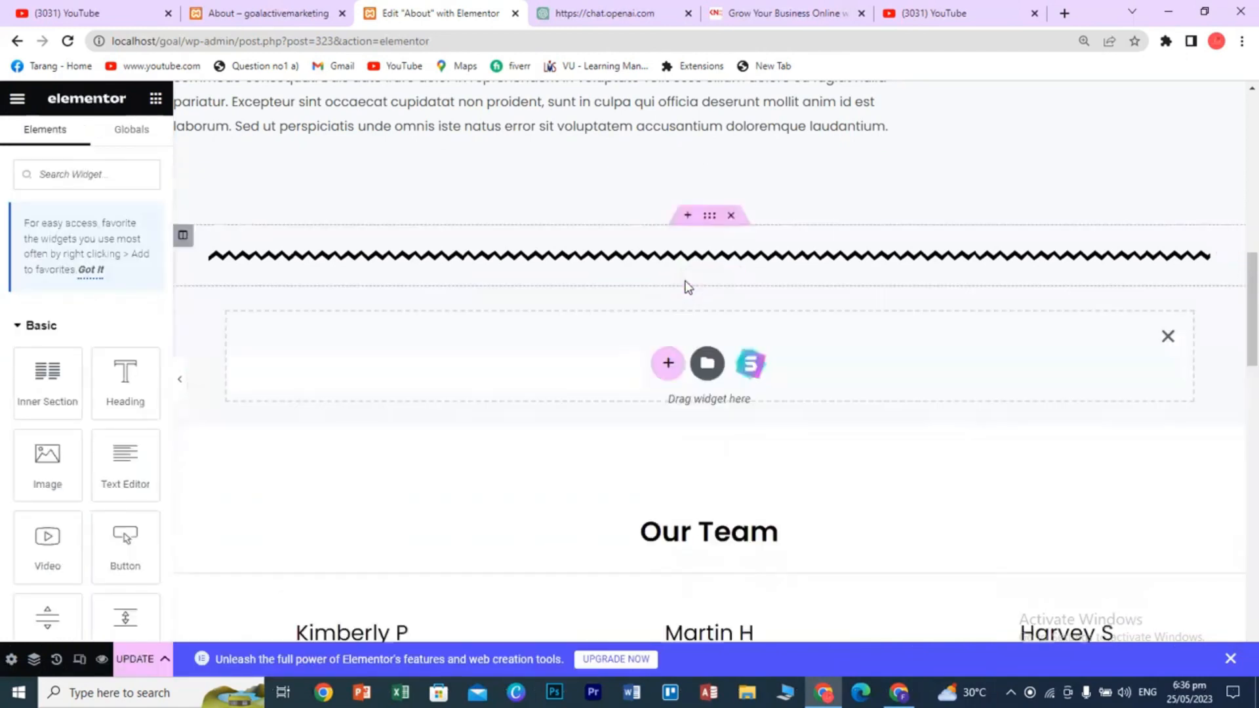
left_click(666, 364)
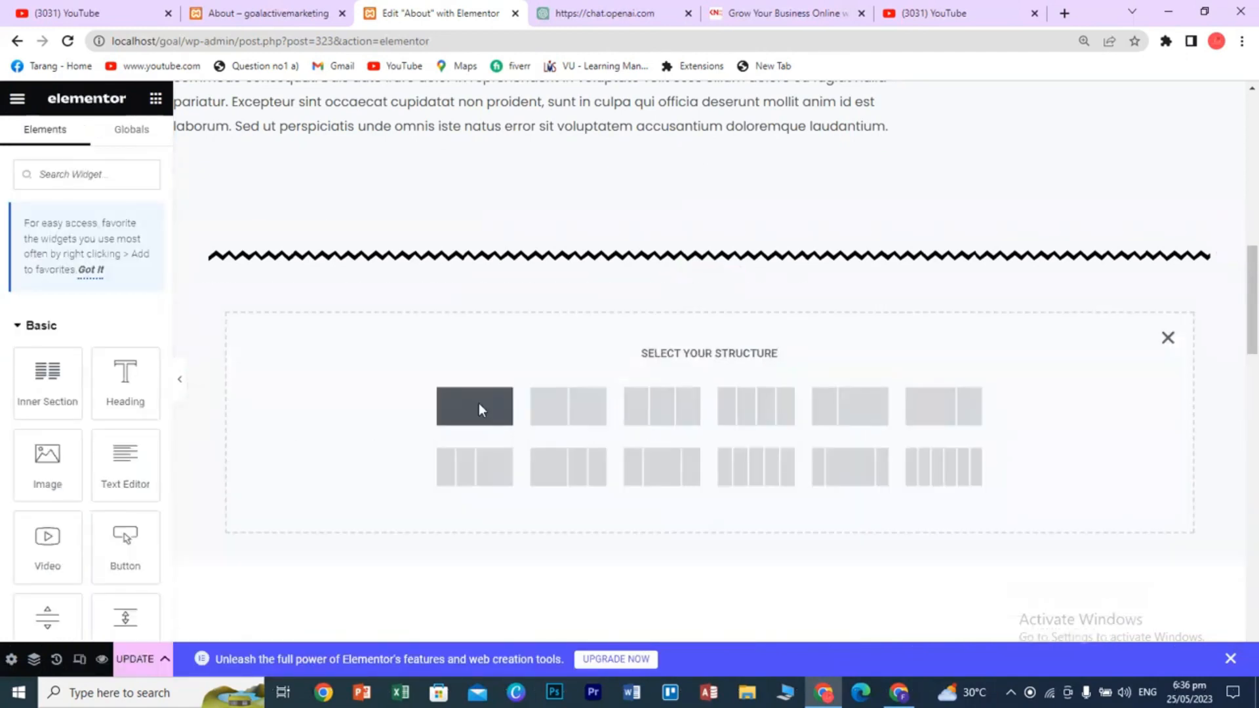
left_click(478, 407)
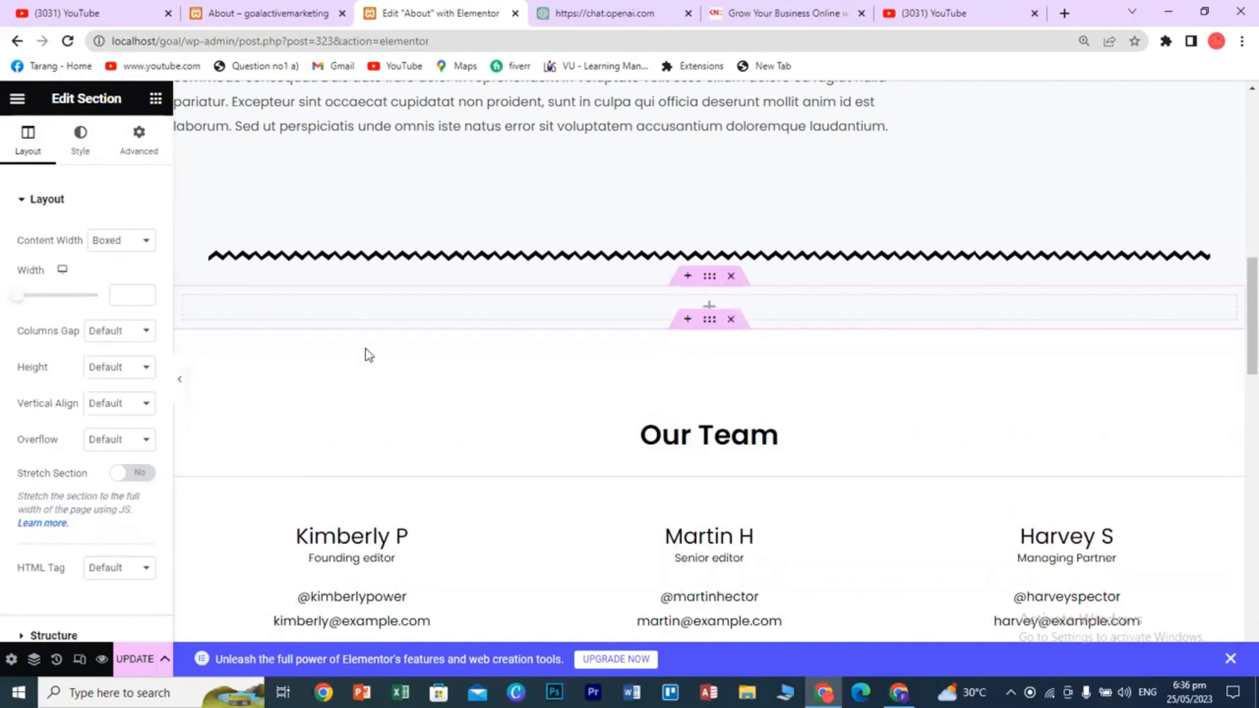
- Place an Icon List widget in the new section and open its settings
left_click(156, 99)
scroll(125, 516, "down", 3)
scroll(125, 516, "down", 15)
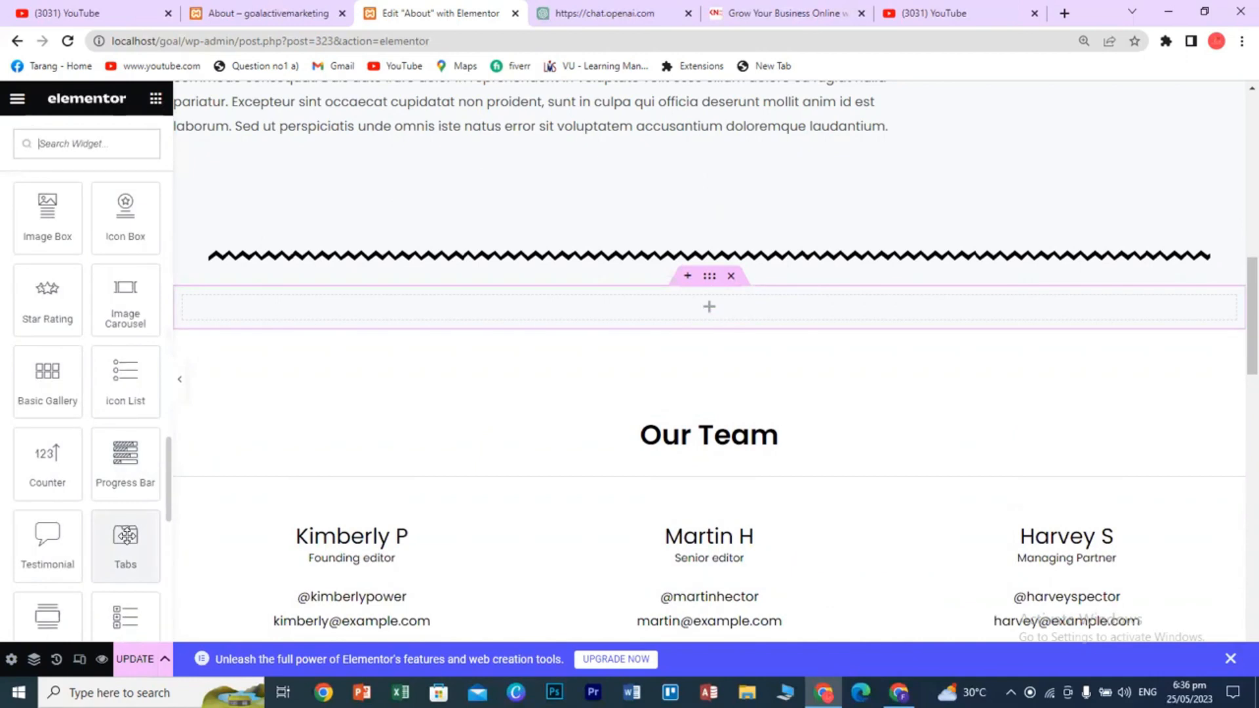
left_click_drag(122, 380, 690, 312)
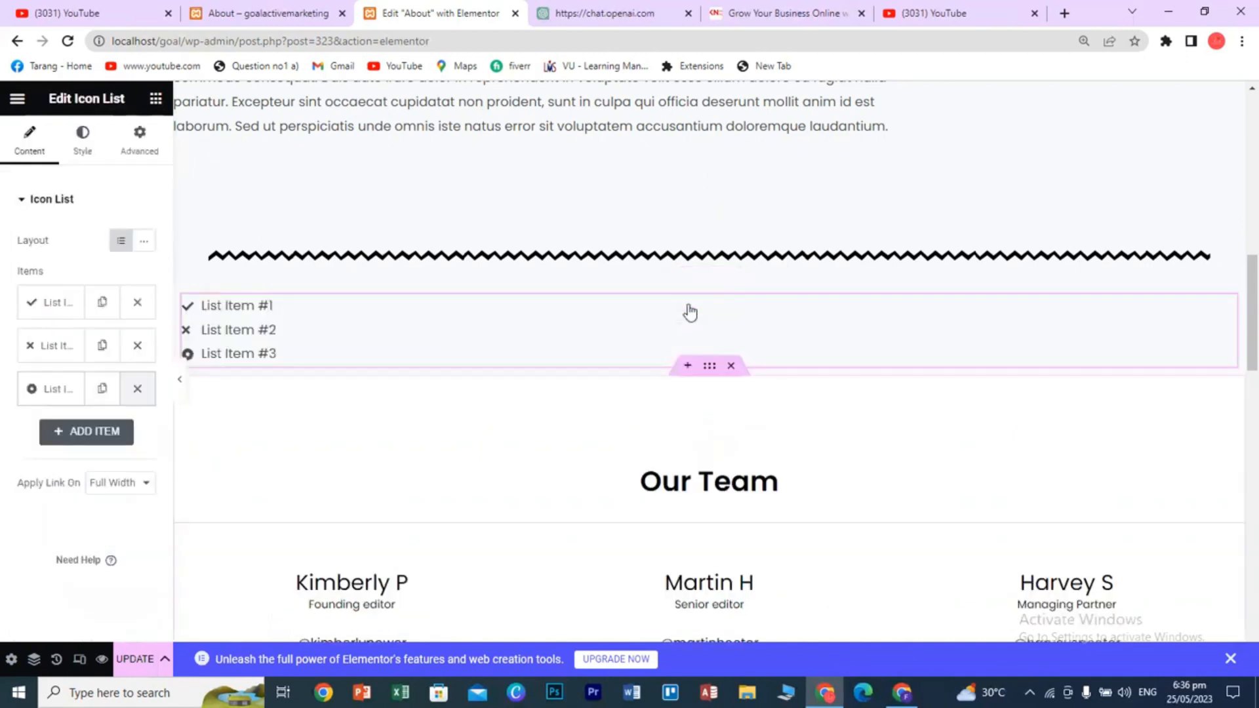
left_click(156, 98)
scroll(125, 469, "down", 10)
scroll(124, 477, "down", 10)
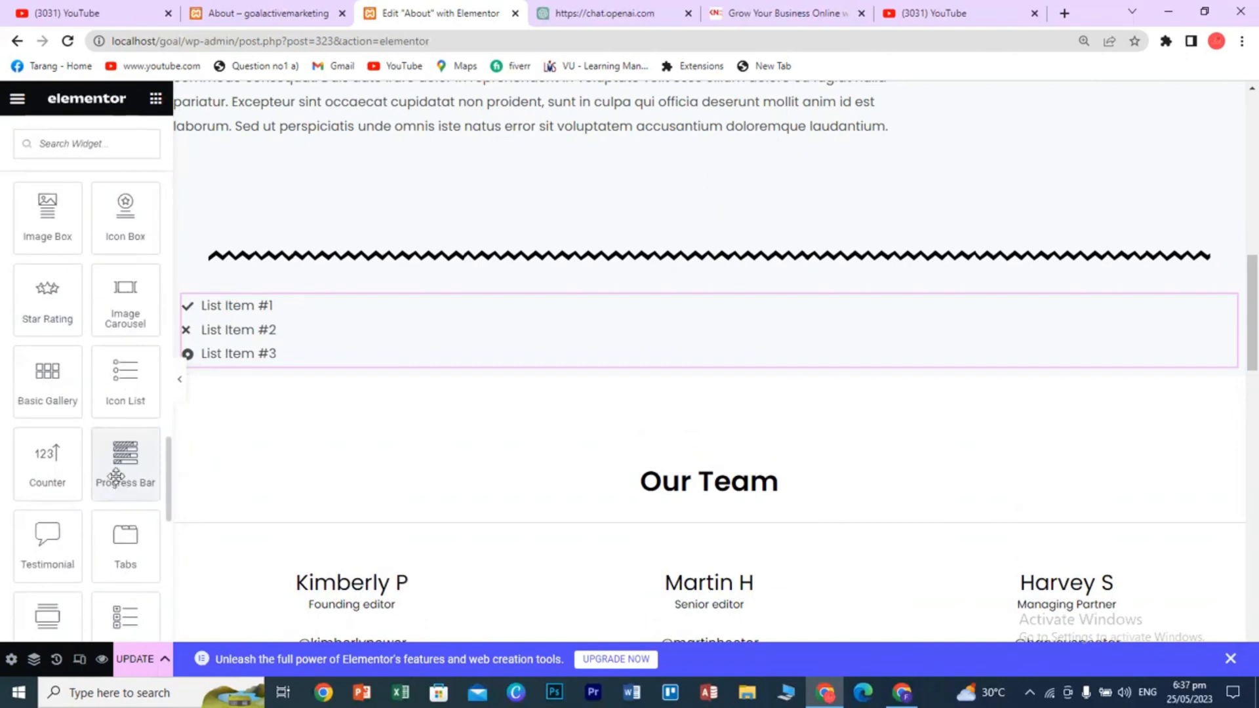
left_click(239, 308)
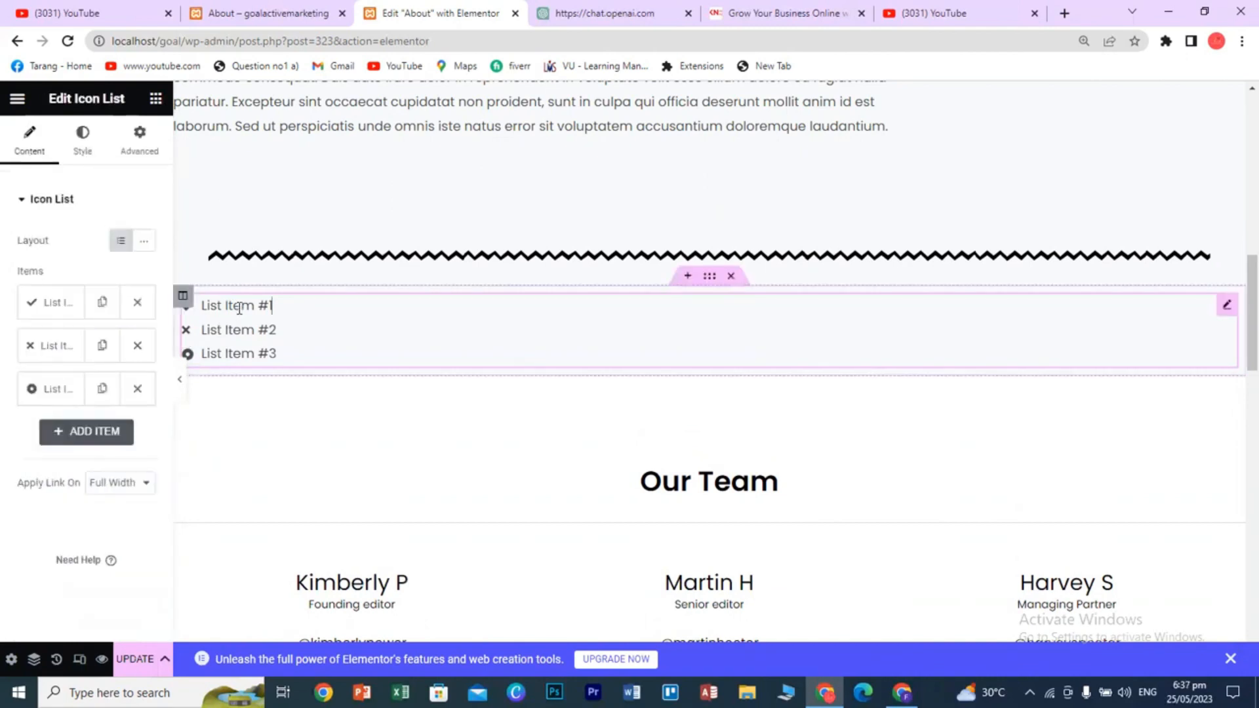
- Give the first icon-list item a Facebook icon
left_click(56, 305)
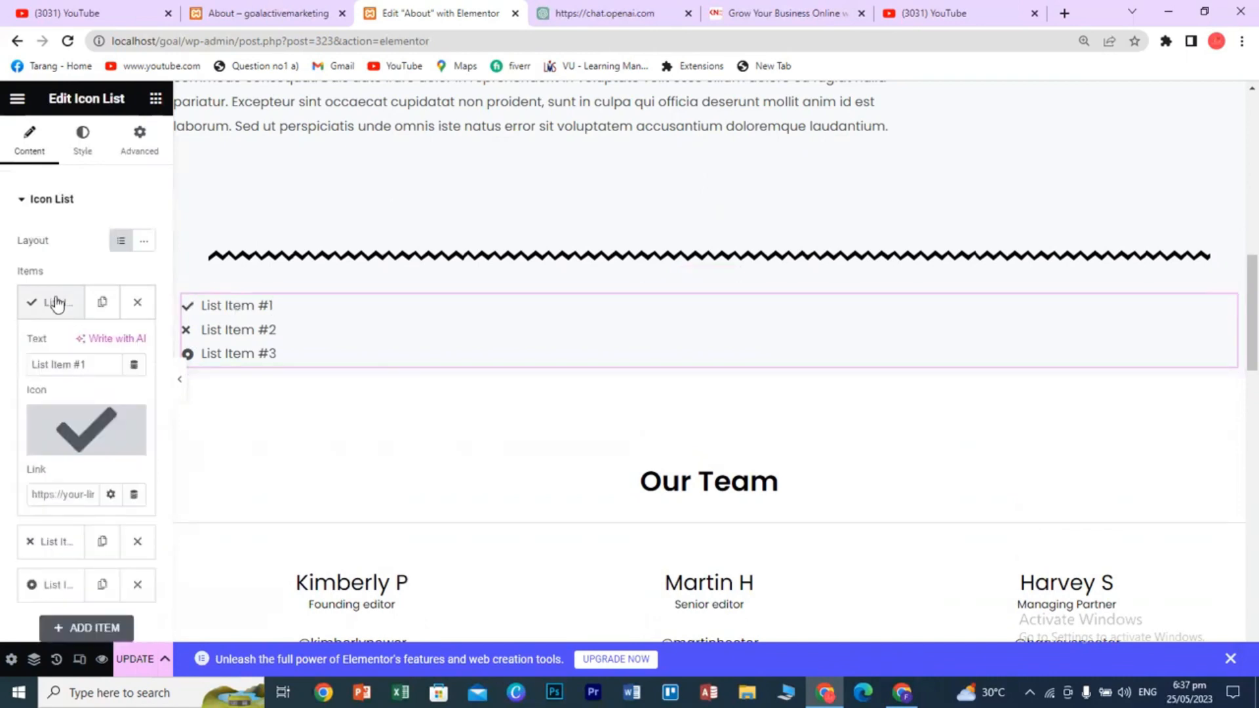
left_click(79, 427)
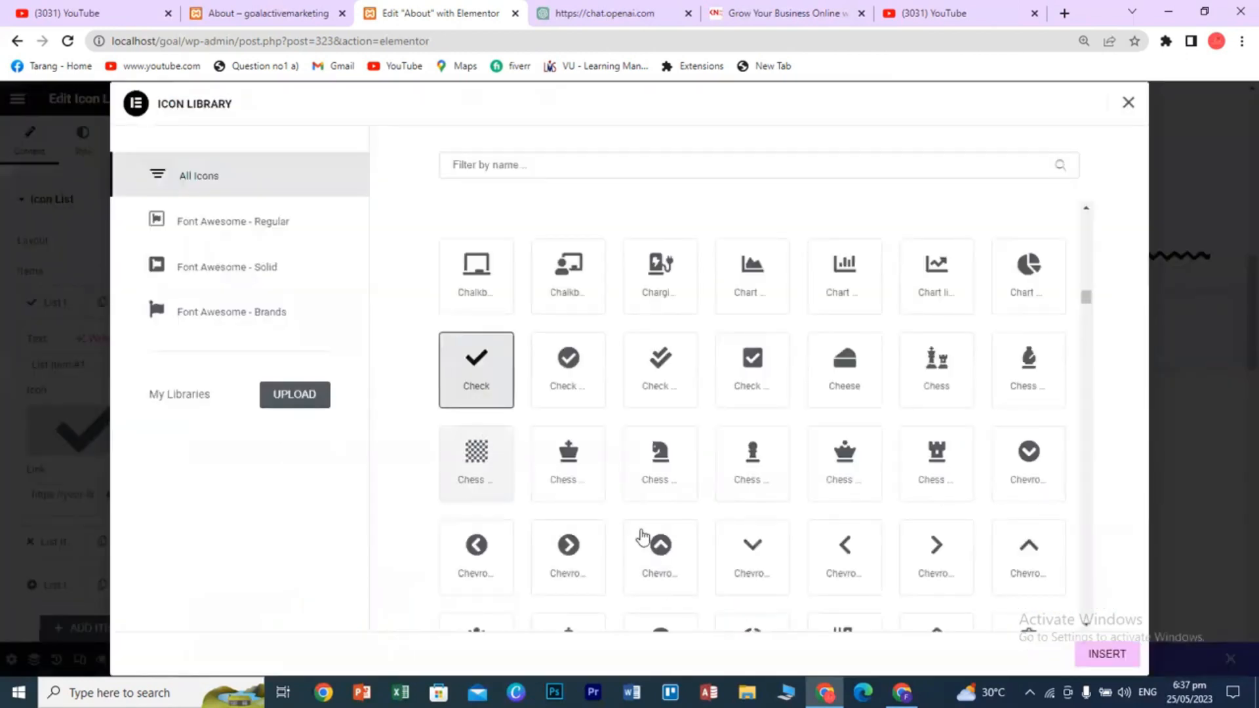
left_click(525, 166)
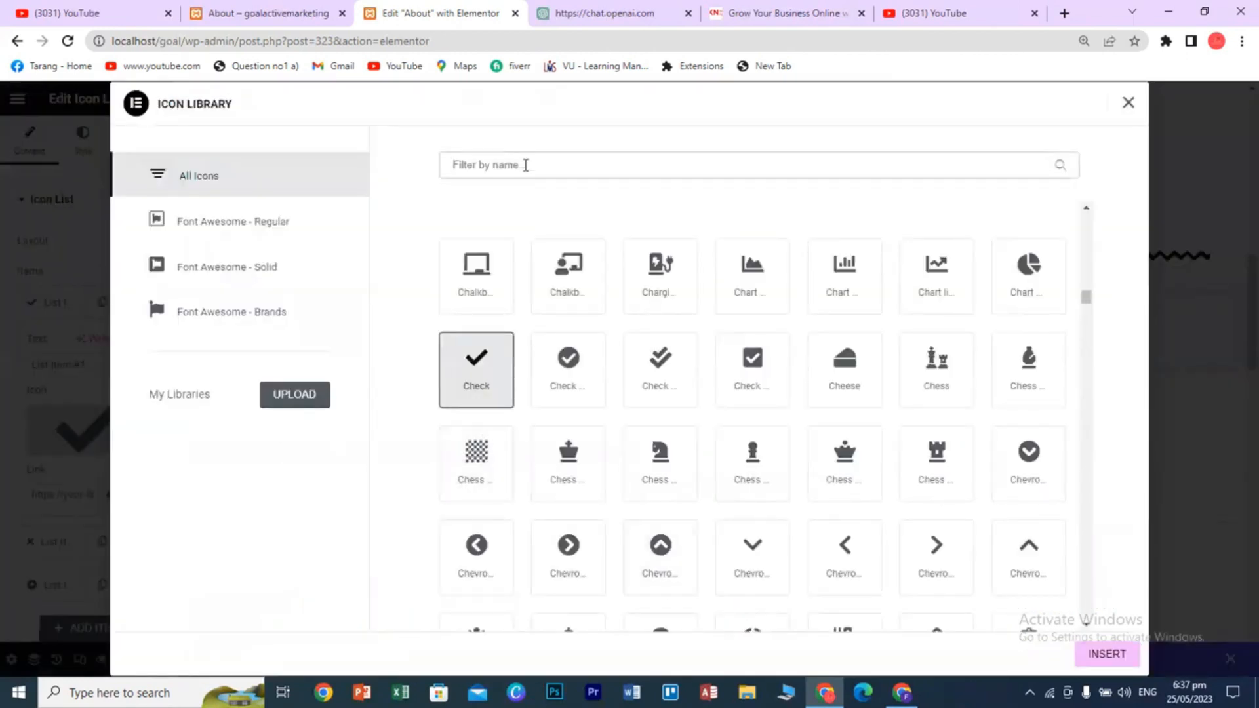
type("FAC")
left_click(476, 276)
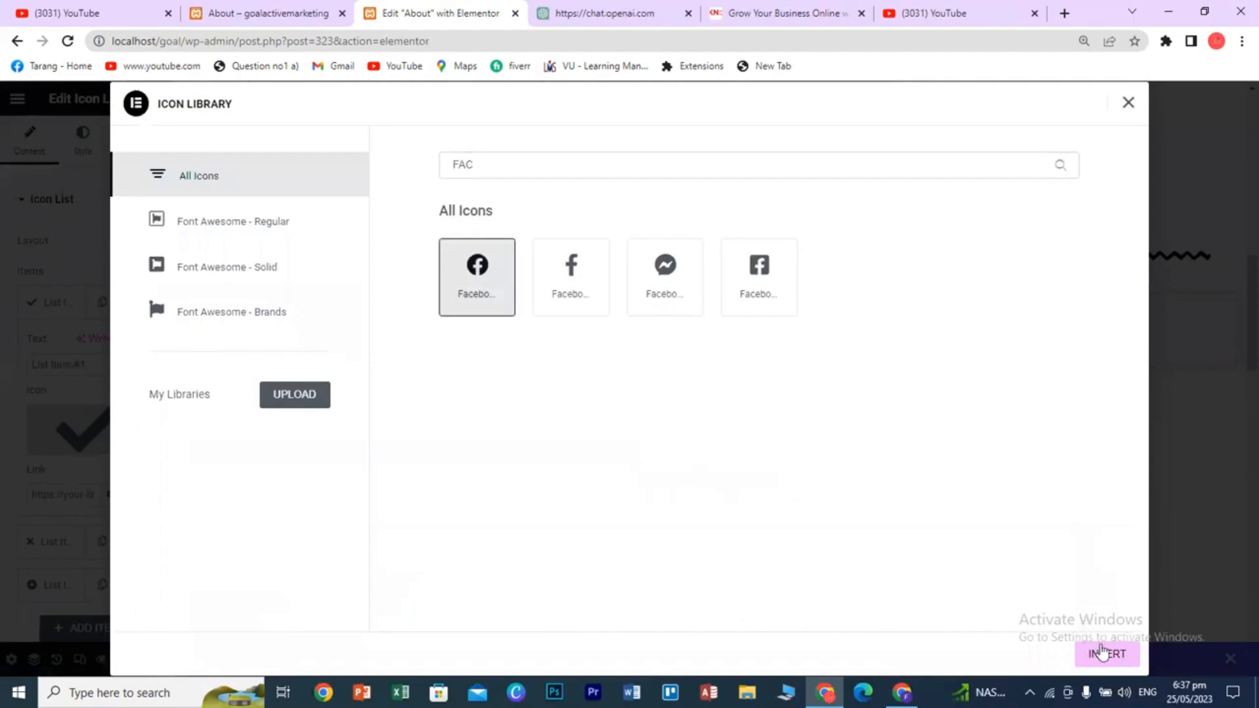
left_click(1104, 654)
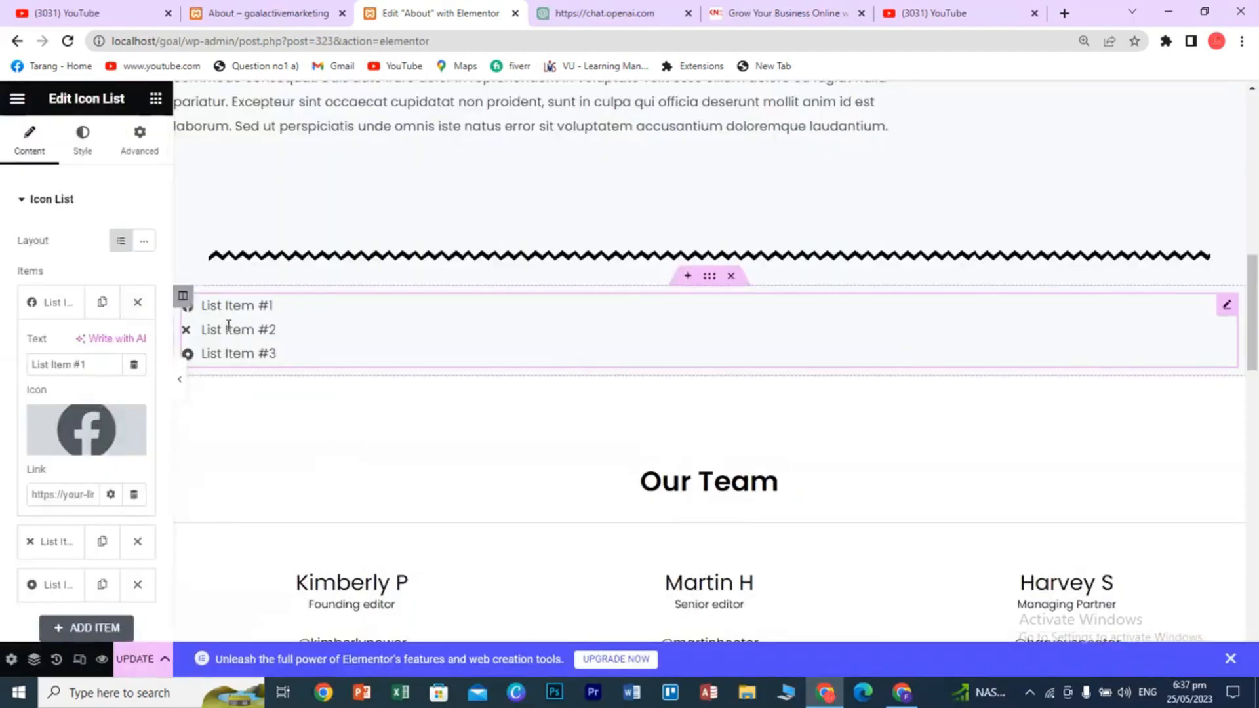
- Change the first item's text to 'Facebook'
triple_click(74, 367)
type("fACEB")
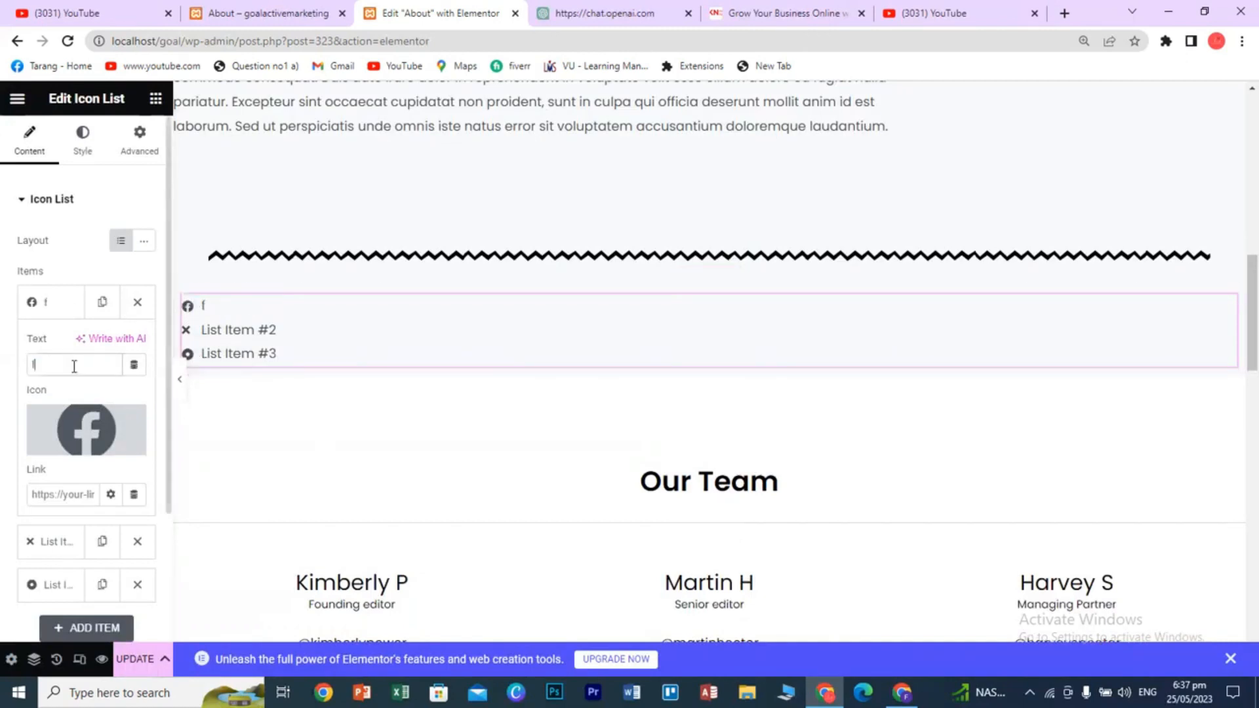
key("BackSpace")
key("BackSpace")
key("BackSpace")
key("BackSpace")
type("Facebook")
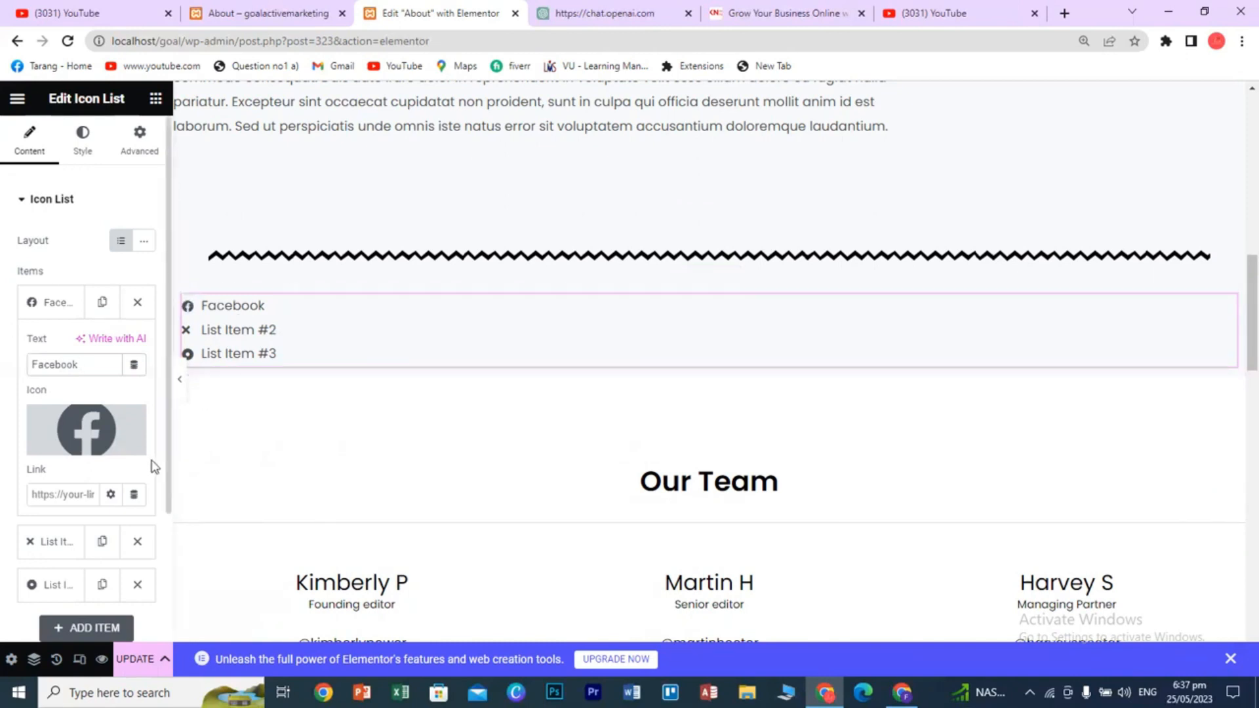
scroll(150, 467, "down", 2)
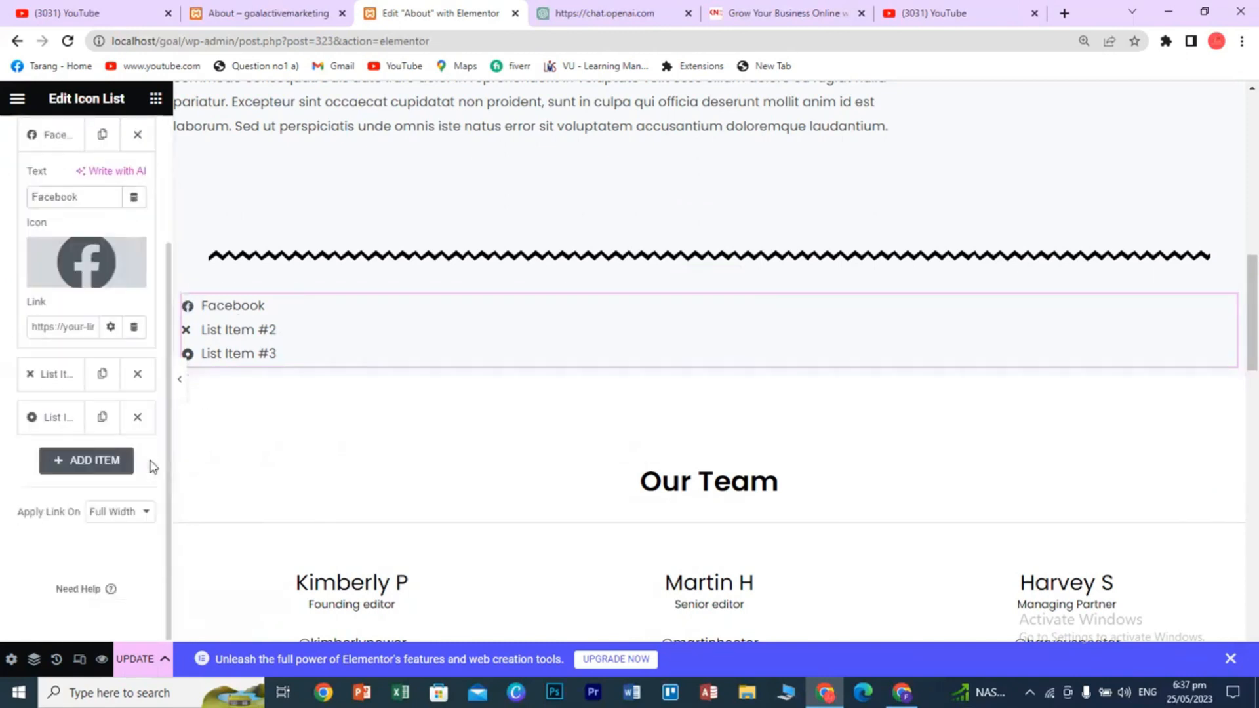
scroll(150, 463, "up", 2)
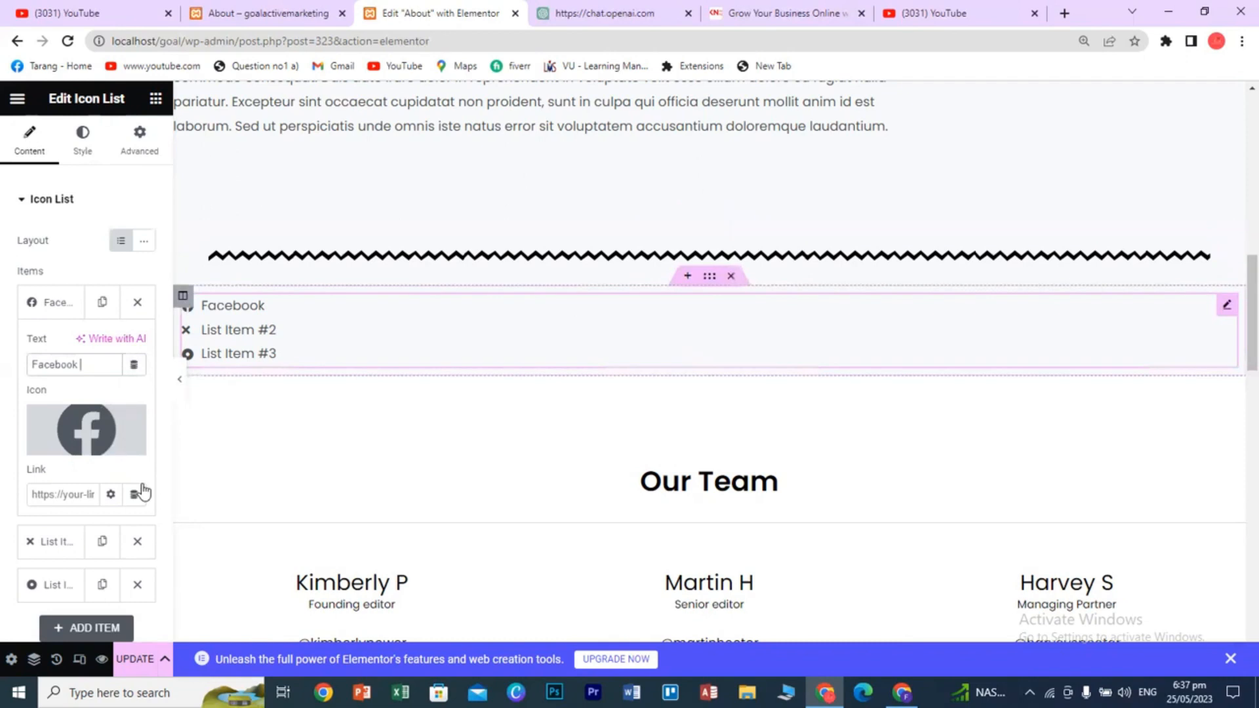
scroll(140, 488, "down", 3)
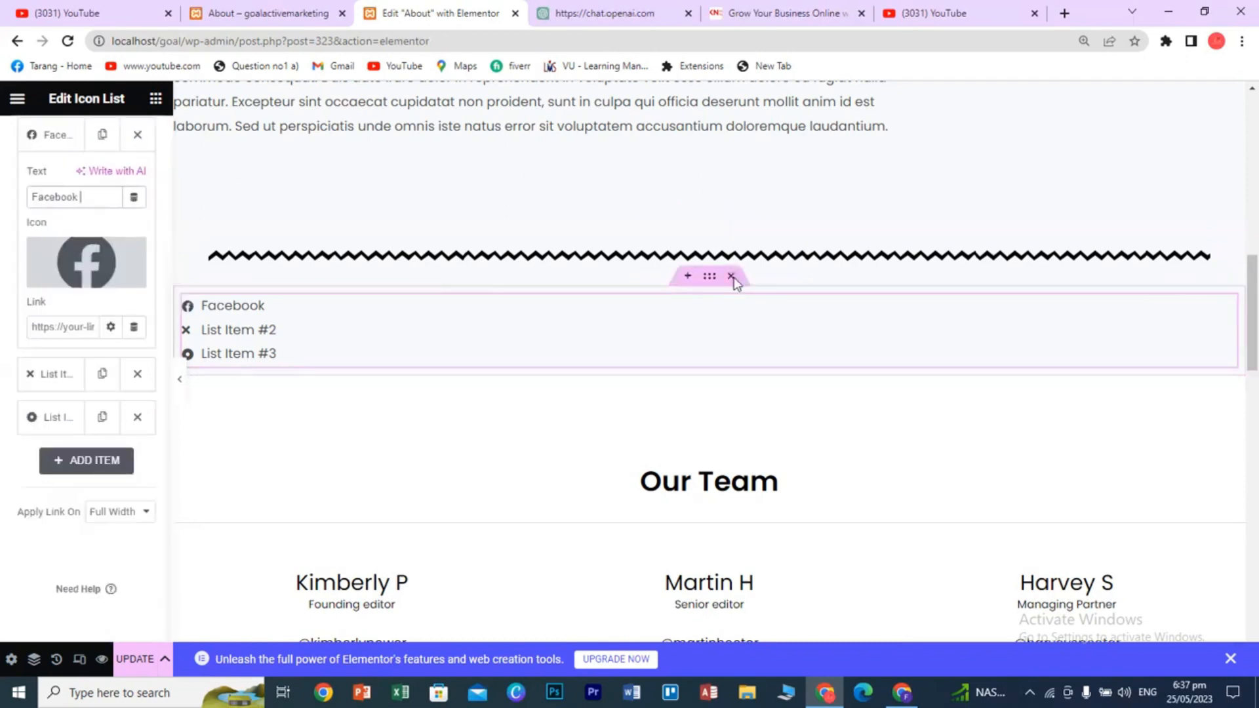
- Delete the icon list section and add a new one-column section below the divider
left_click(731, 275)
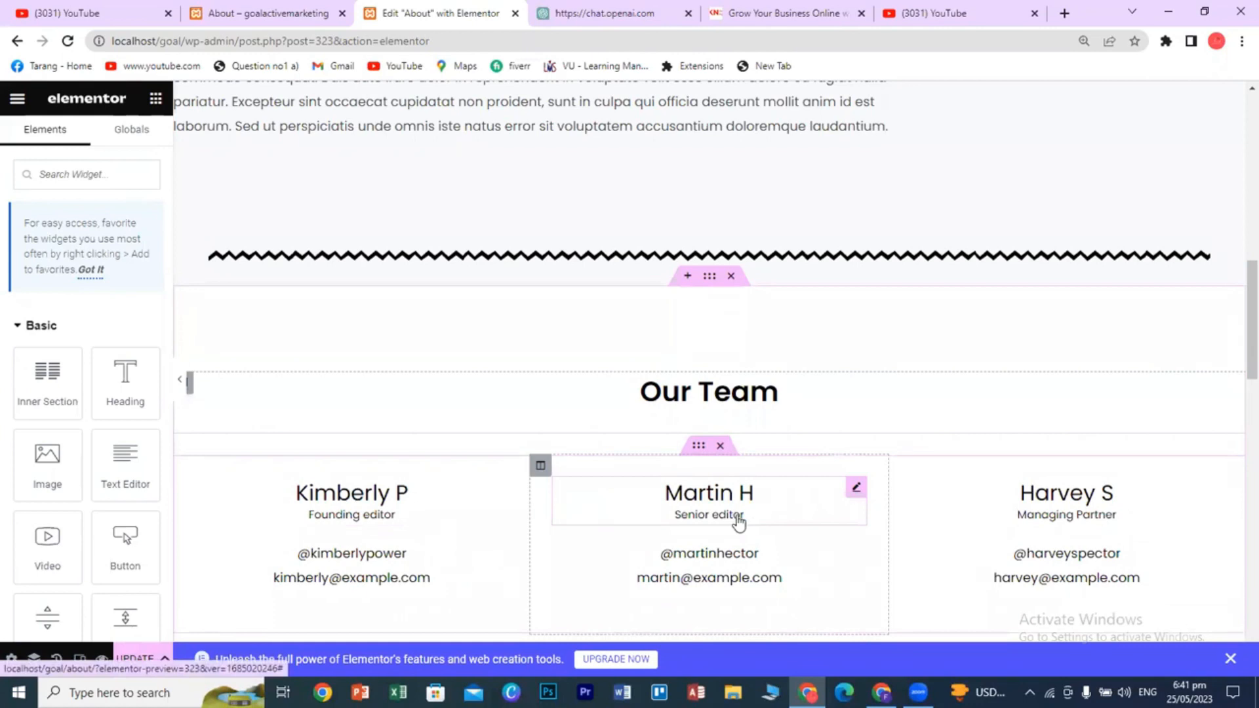
left_click(685, 276)
left_click(674, 377)
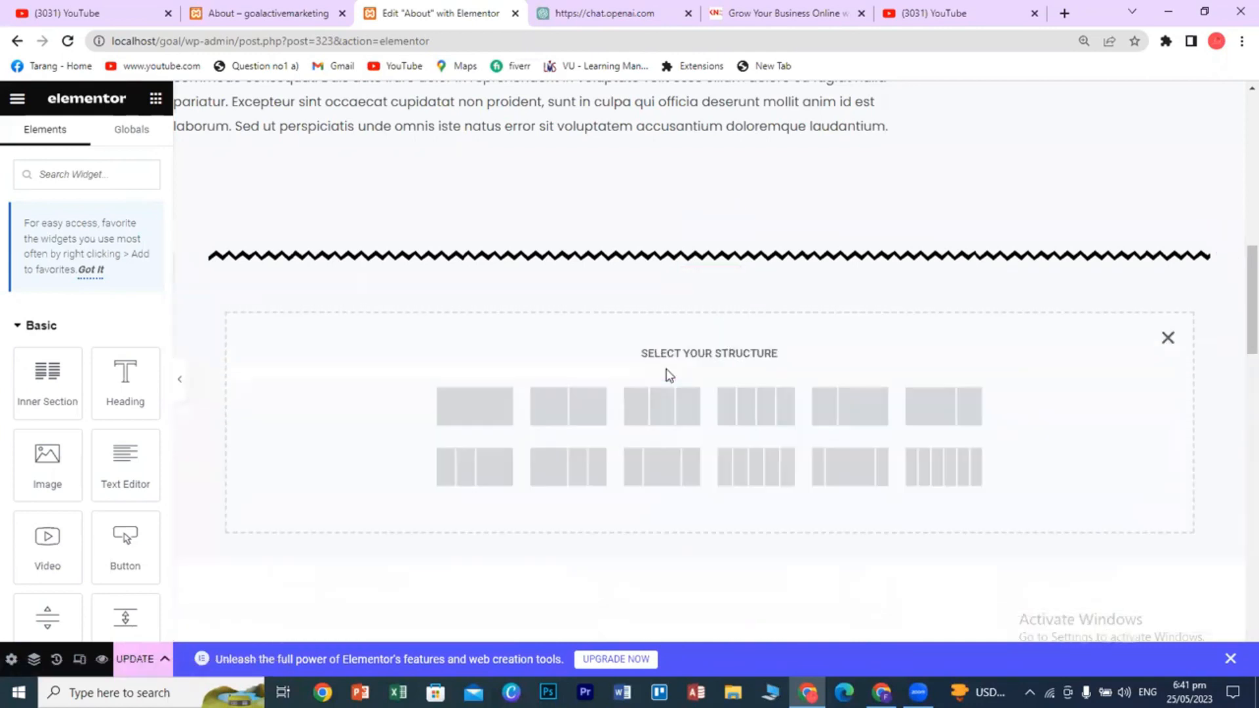
left_click(492, 407)
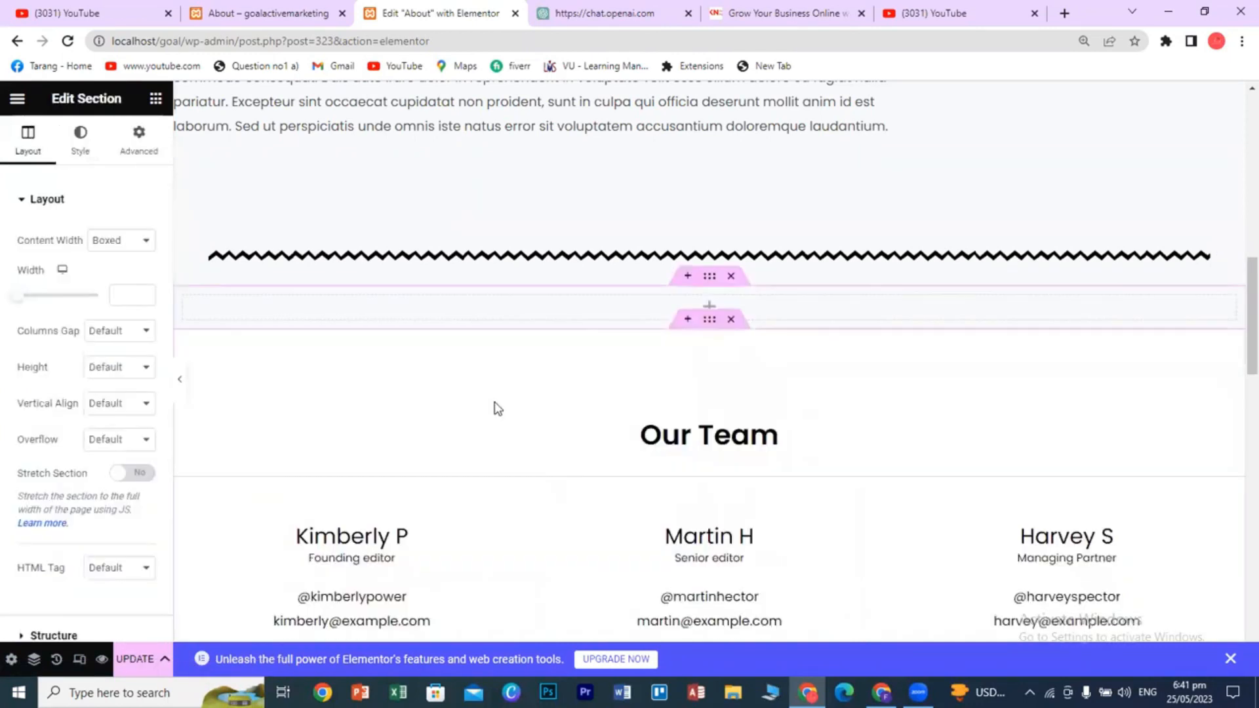
- Place a Counter widget in the section and raise its starting number to 1
left_click(155, 98)
scroll(100, 477, "down", 15)
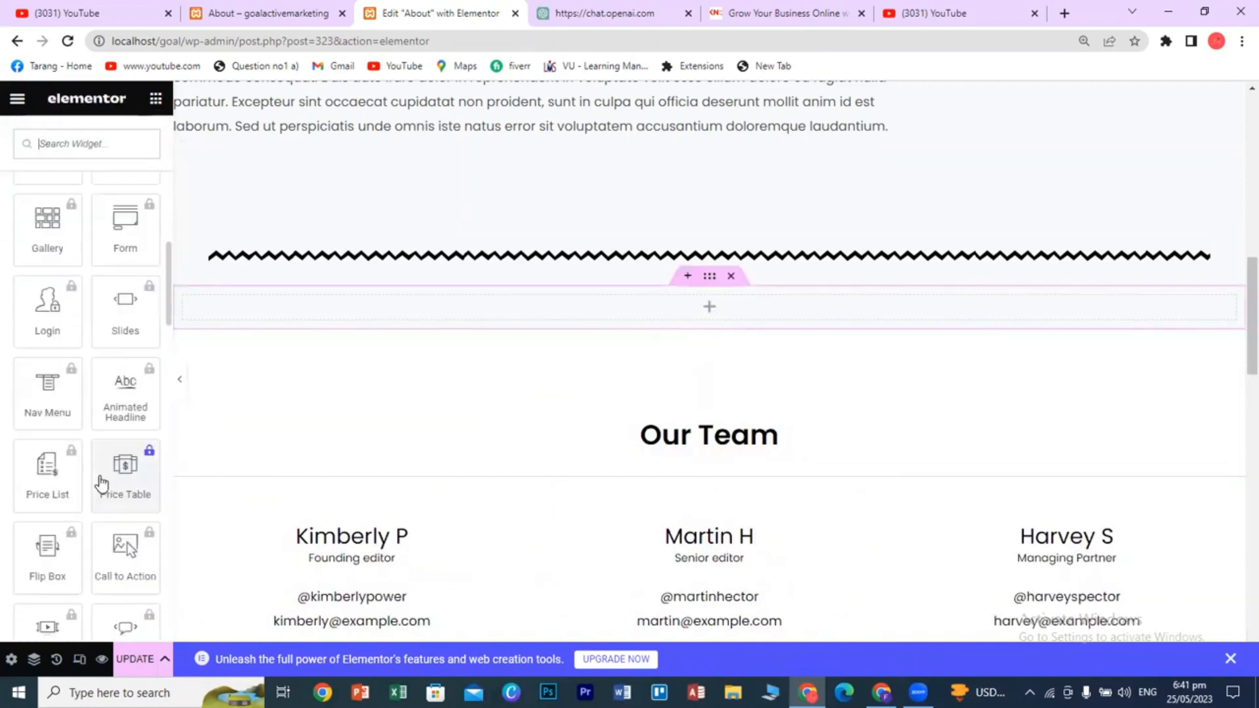
scroll(99, 478, "down", 3)
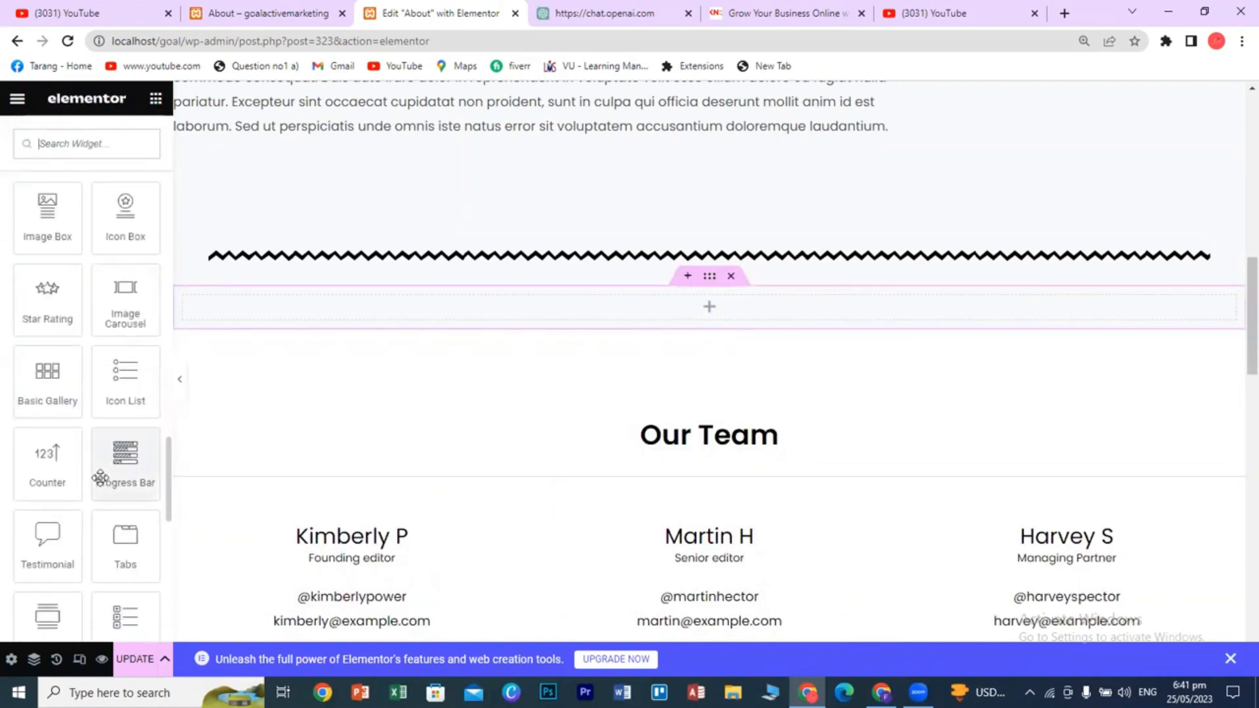
left_click_drag(40, 455, 678, 307)
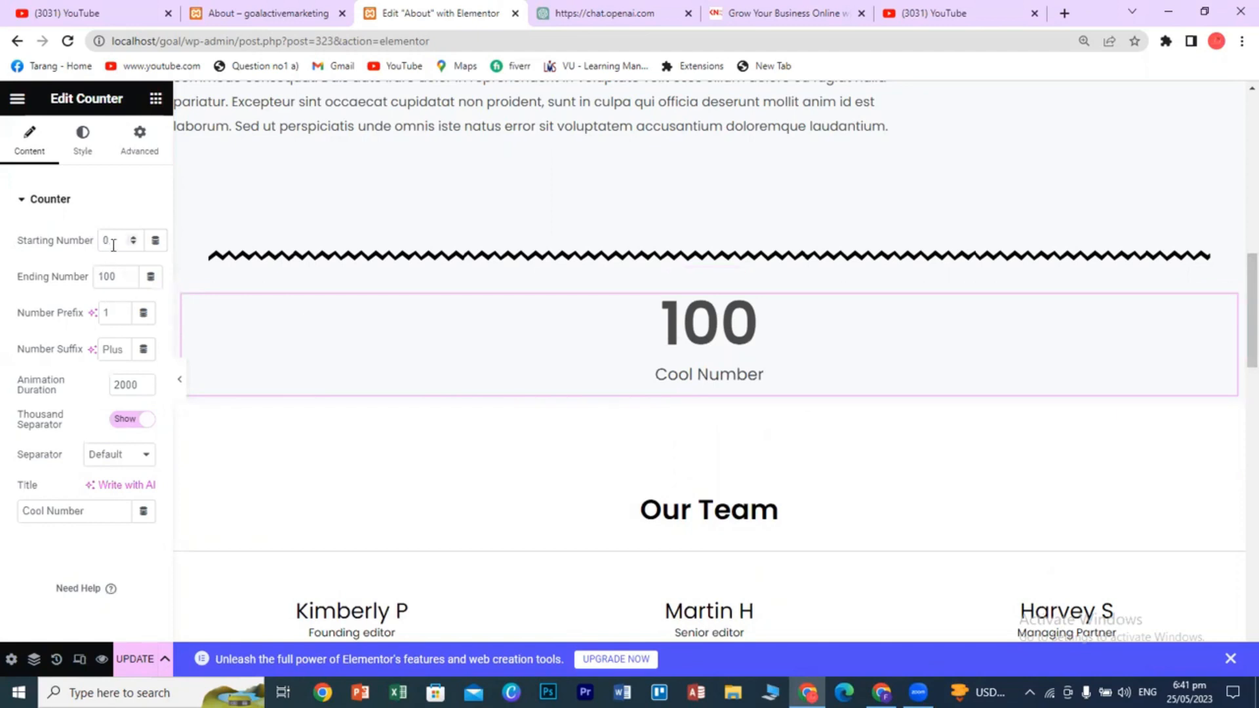
left_click(134, 237)
- Set the counter's number prefix to 2, then change it to 1
left_click(118, 315)
type("1")
key("BackSpace")
type("2")
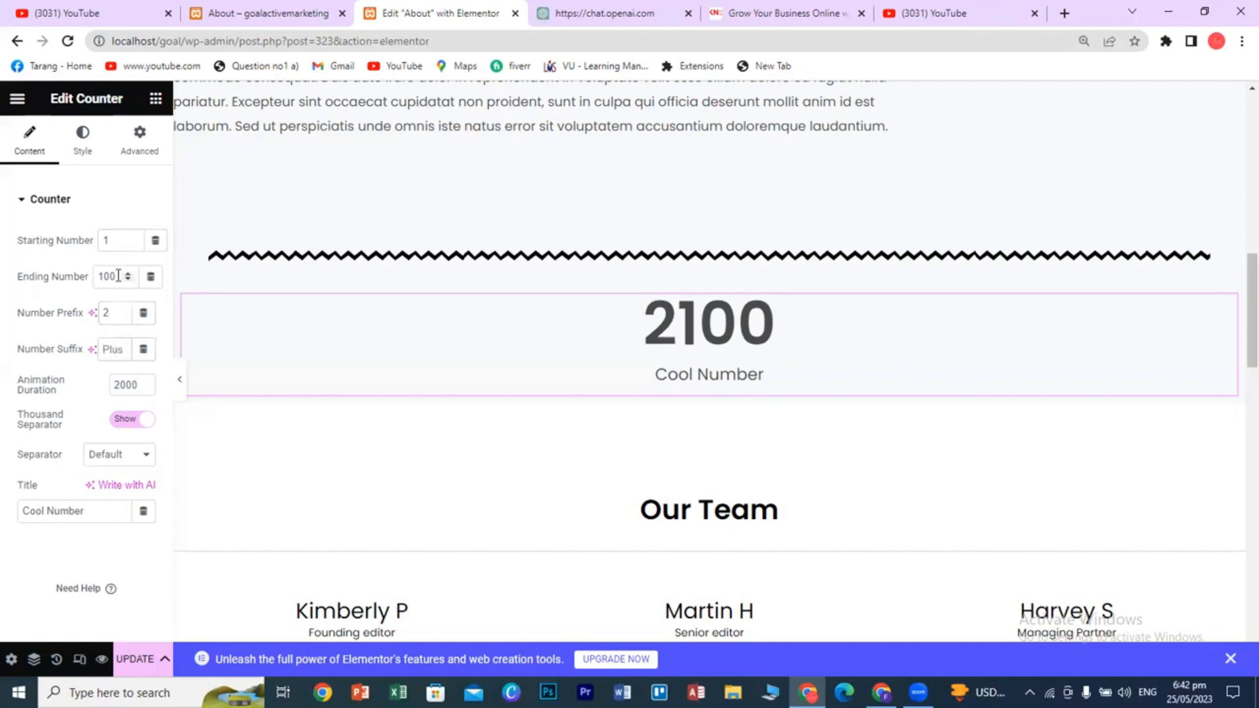
double_click(104, 313)
type("1")
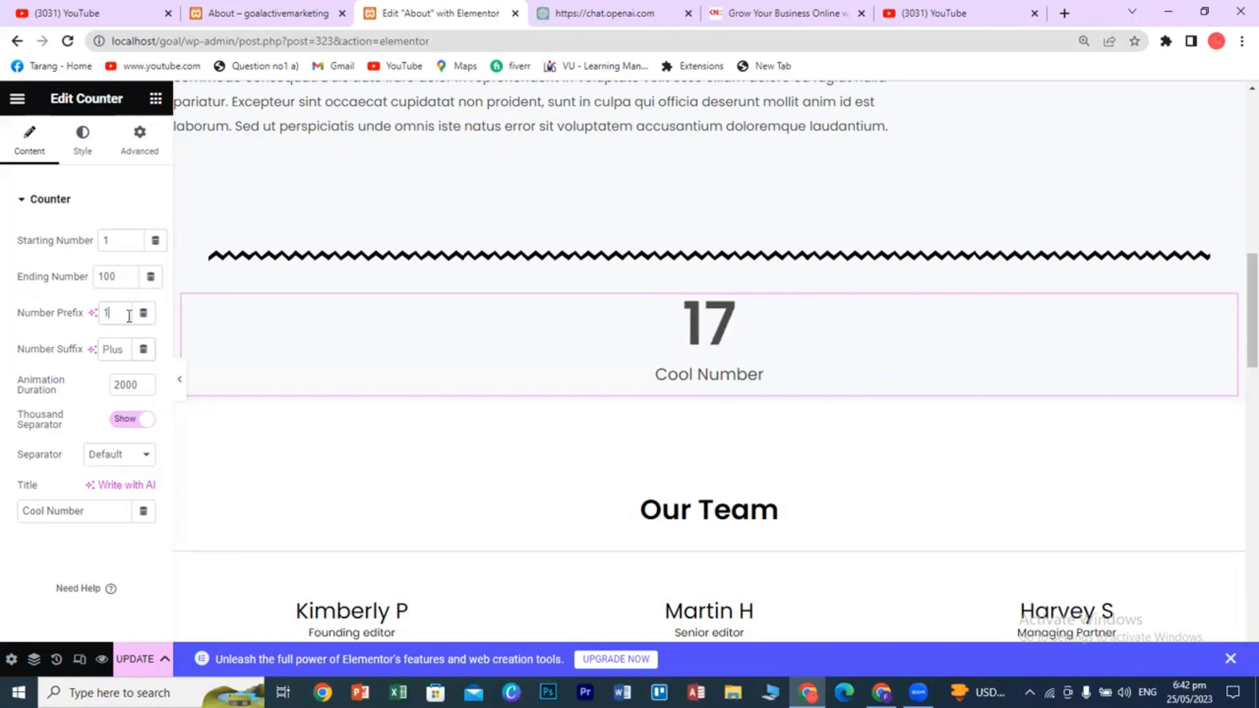
- Cut the ending number to 10 and retitle the counter 'Completed Projects'
left_click(120, 277)
key("BackSpace")
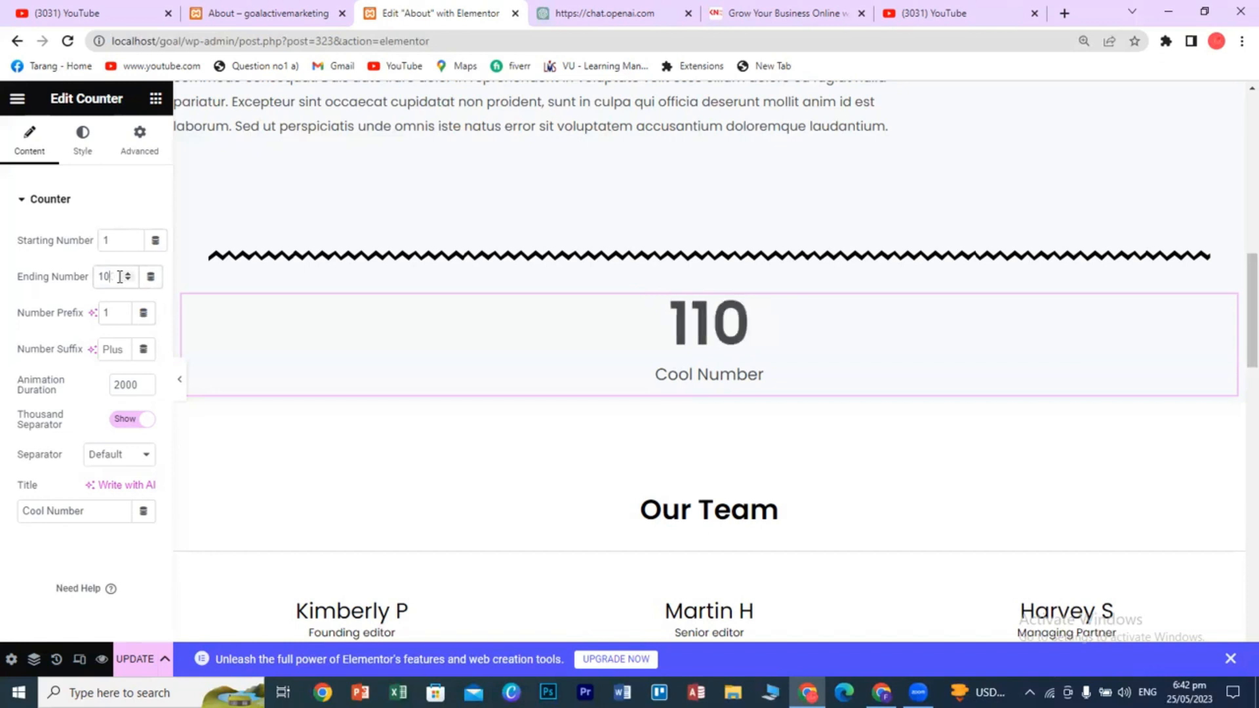
triple_click(64, 514)
type("Completed Projects")
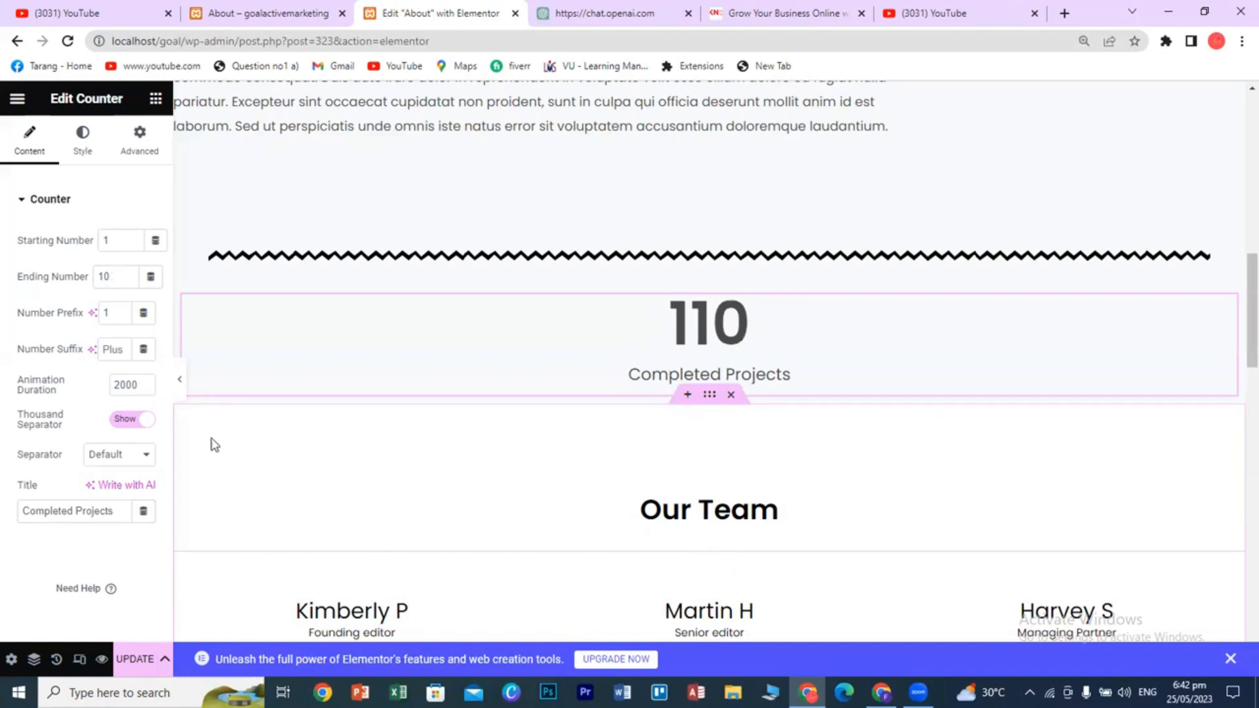
- Lower the animation duration to 1800 ms and raise the ending number to 1000
left_click(144, 388)
left_click(144, 388)
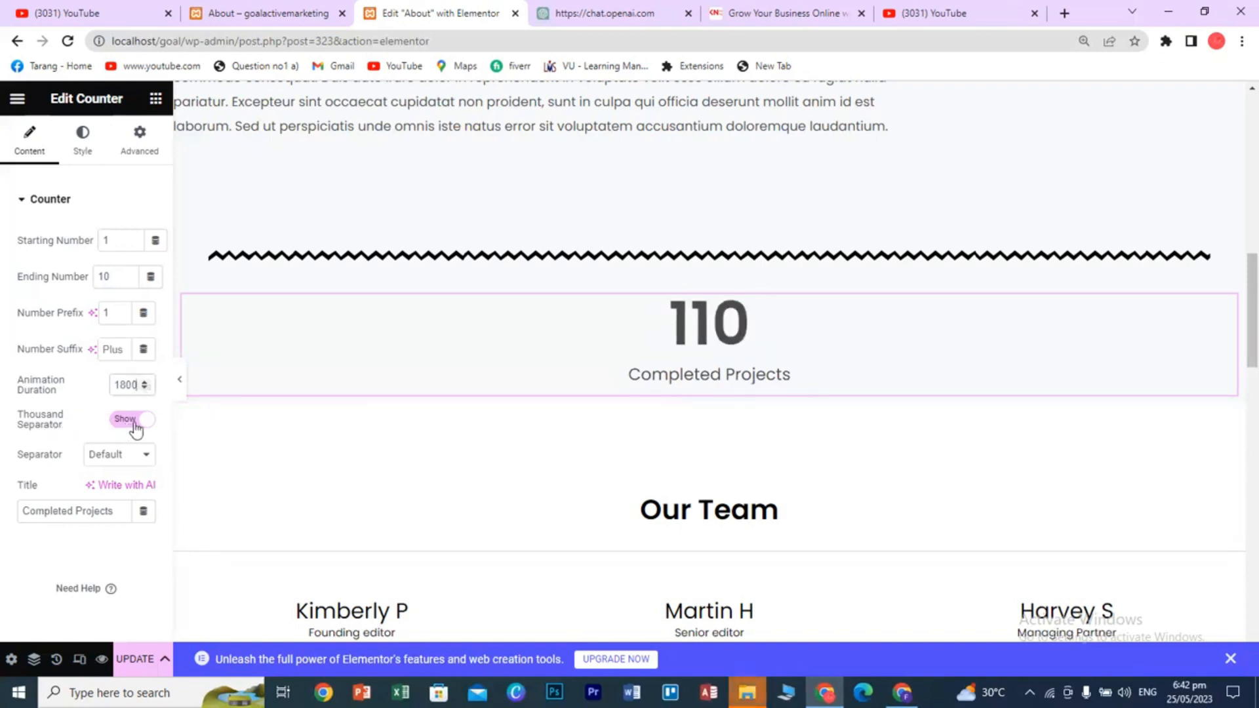
left_click(122, 280)
type("00")
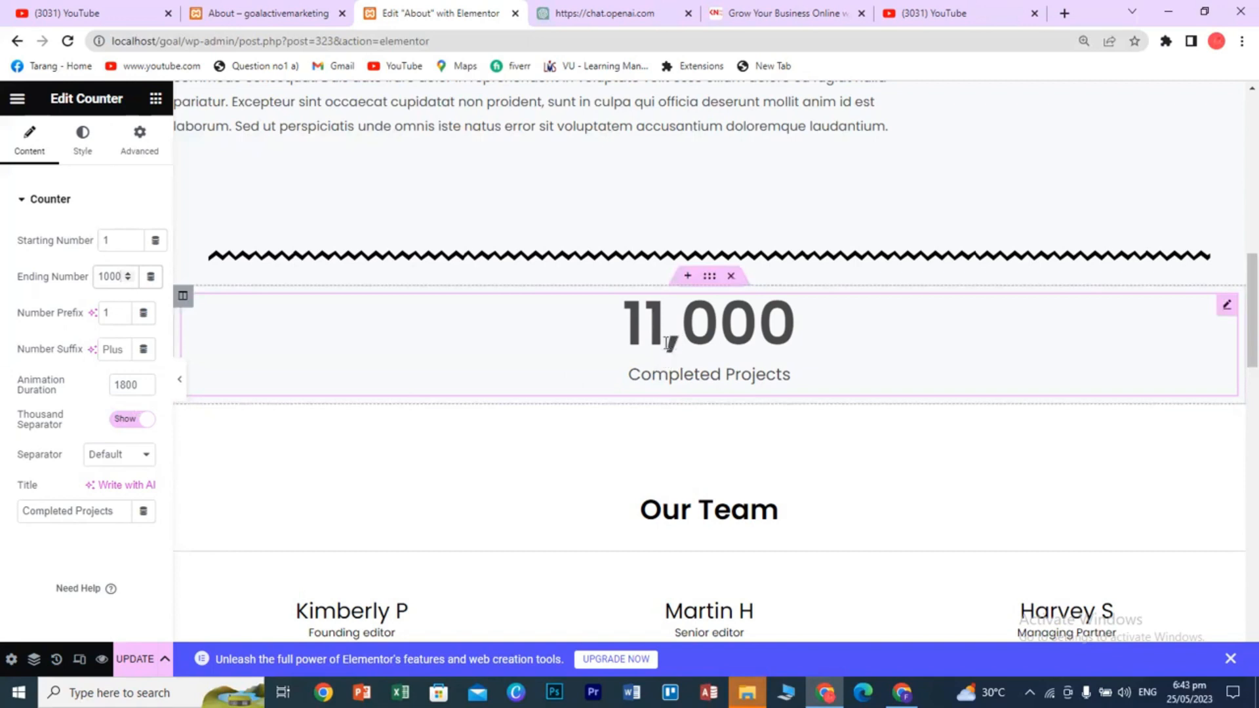
- Use a dot thousand separator, then delete the counter section
left_click(105, 457)
left_click(105, 484)
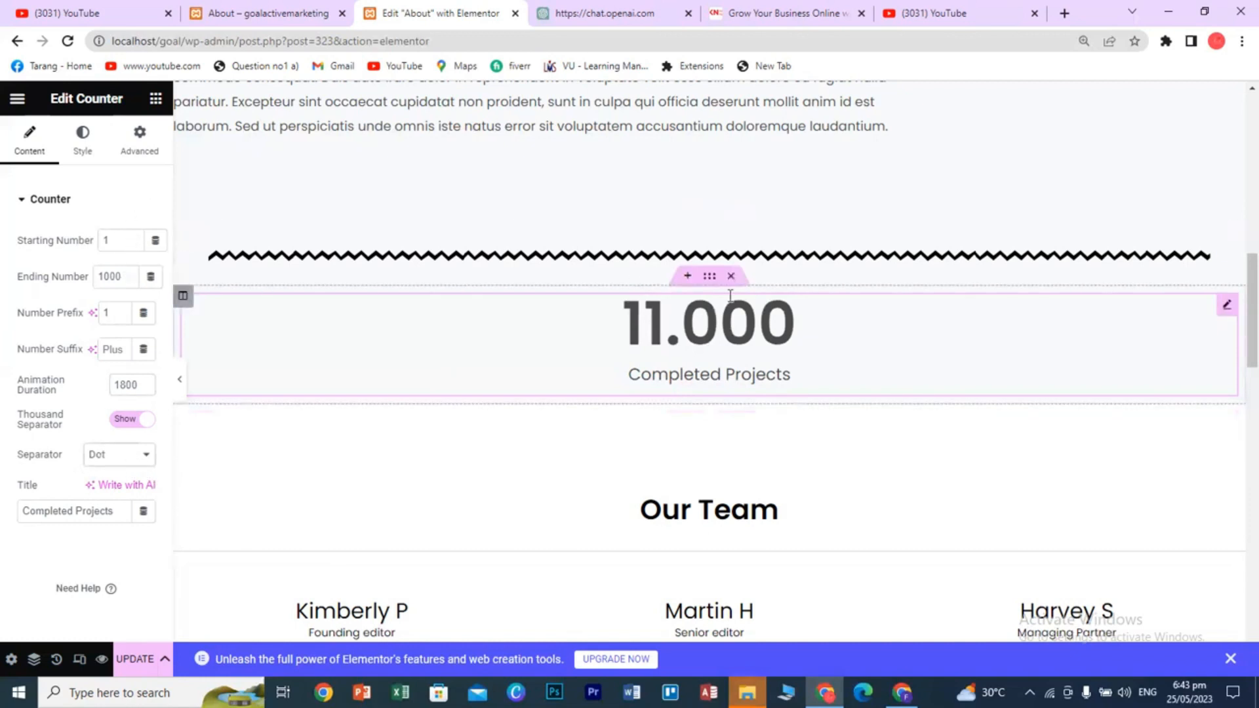
left_click(731, 276)
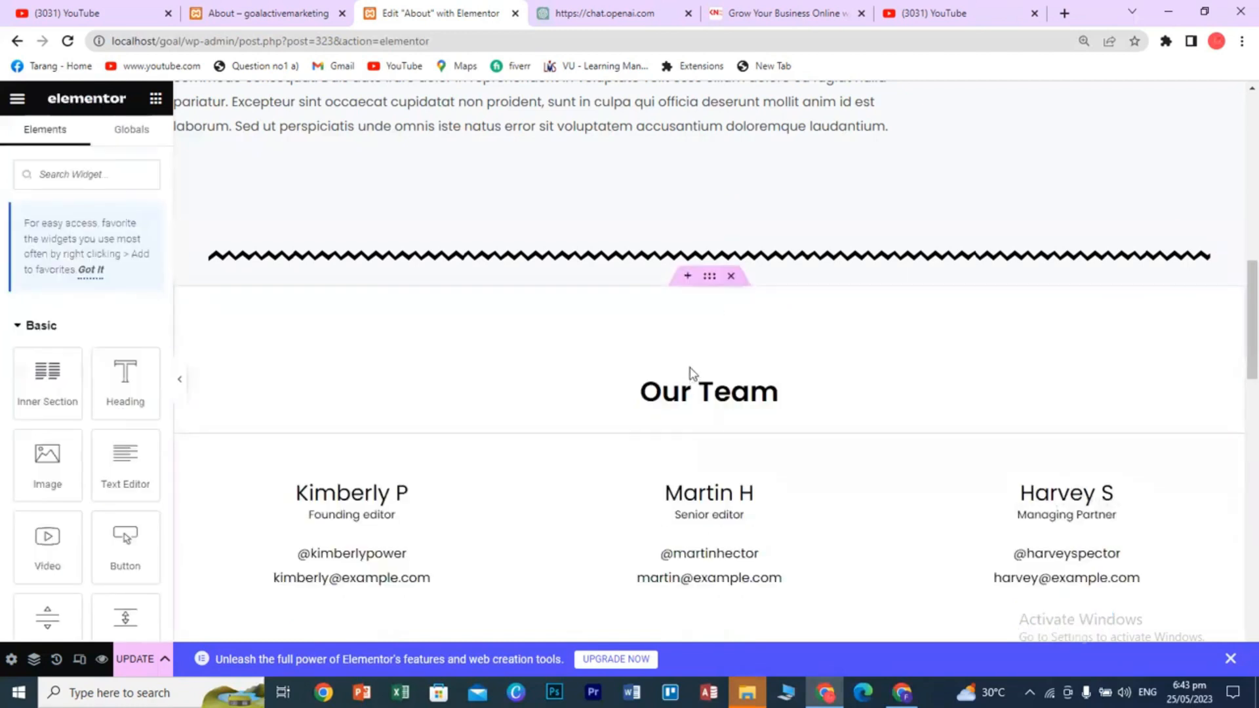
- Add a one-column section under the zigzag divider and drag a Progress Bar widget into it
left_click(679, 277)
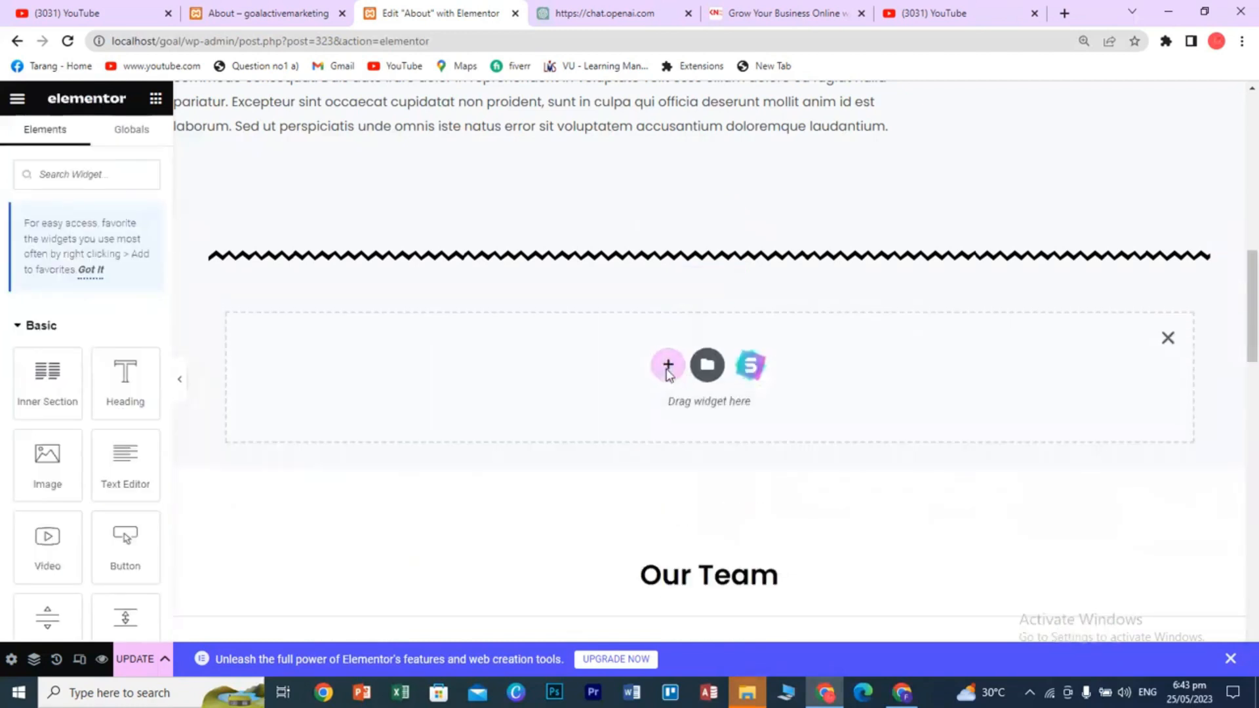
left_click(666, 366)
left_click(477, 421)
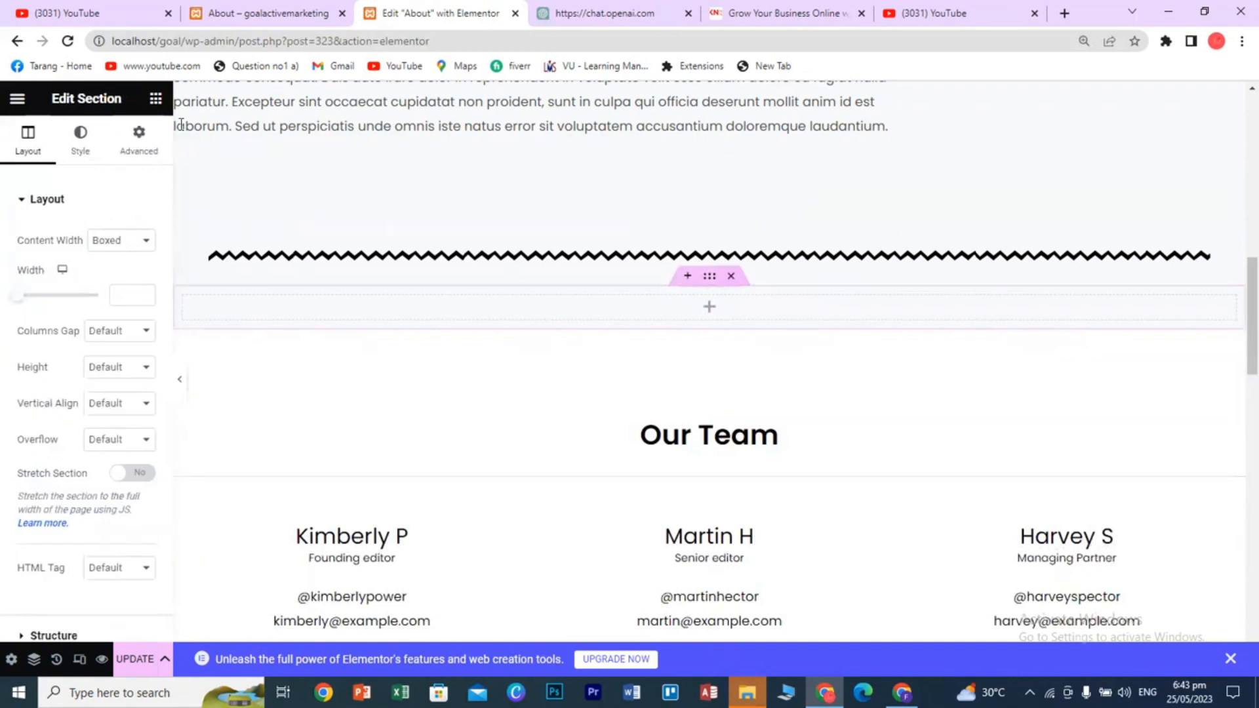
left_click(158, 105)
scroll(108, 505, "down", 15)
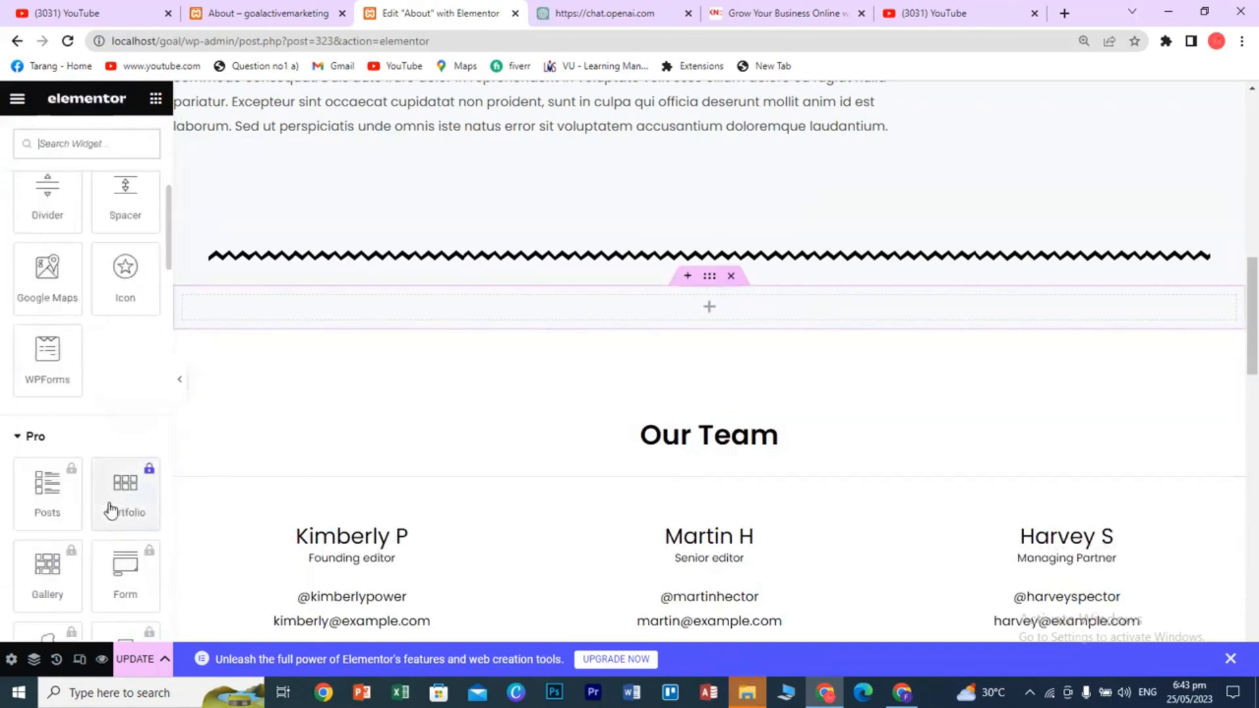
scroll(113, 512, "down", 5)
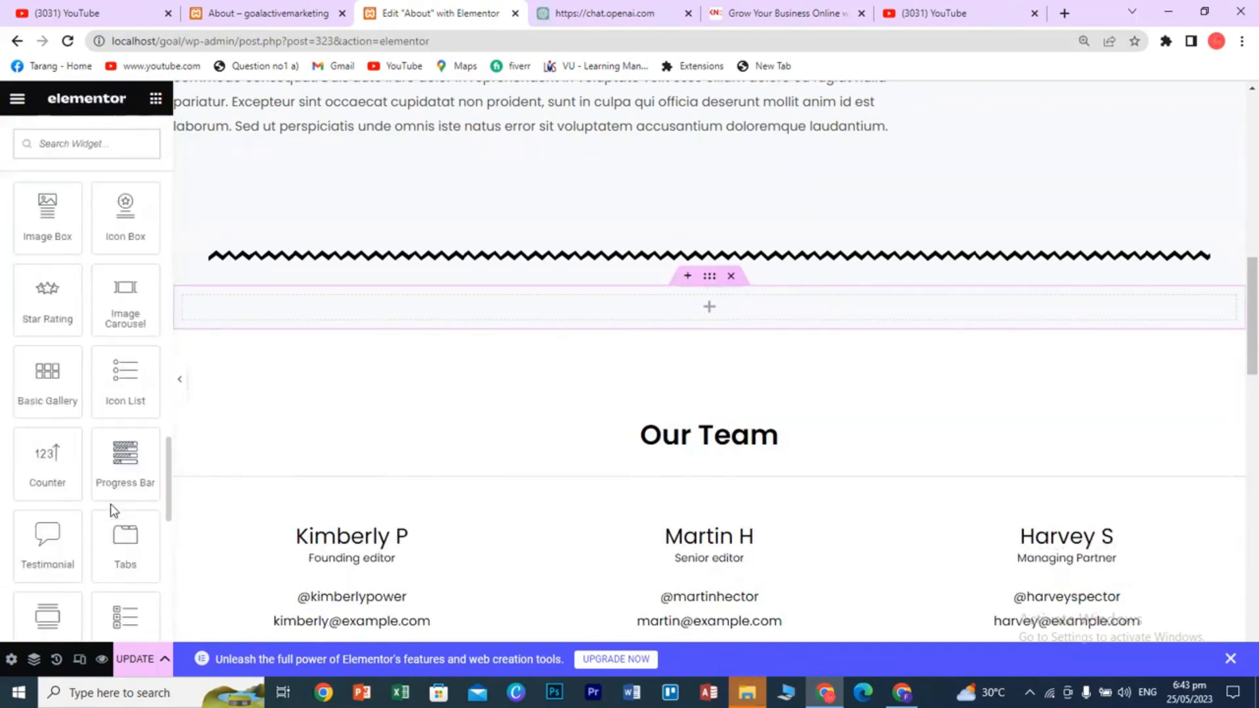
left_click_drag(125, 463, 731, 314)
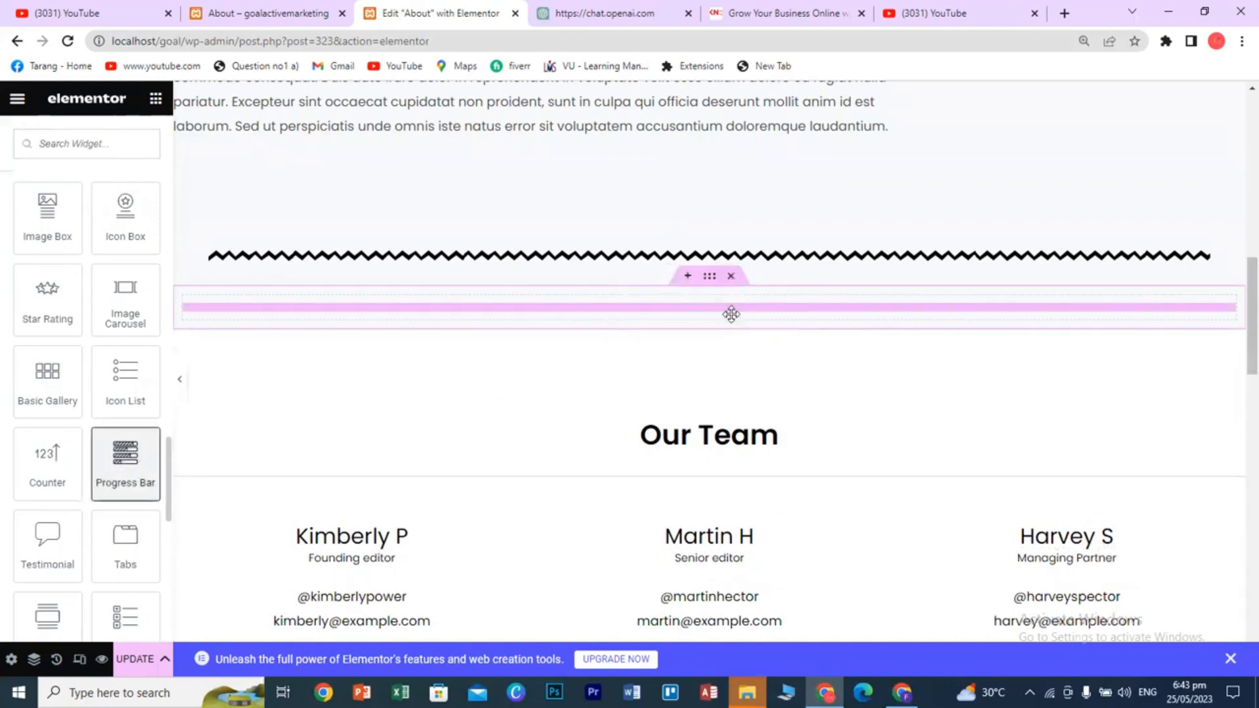
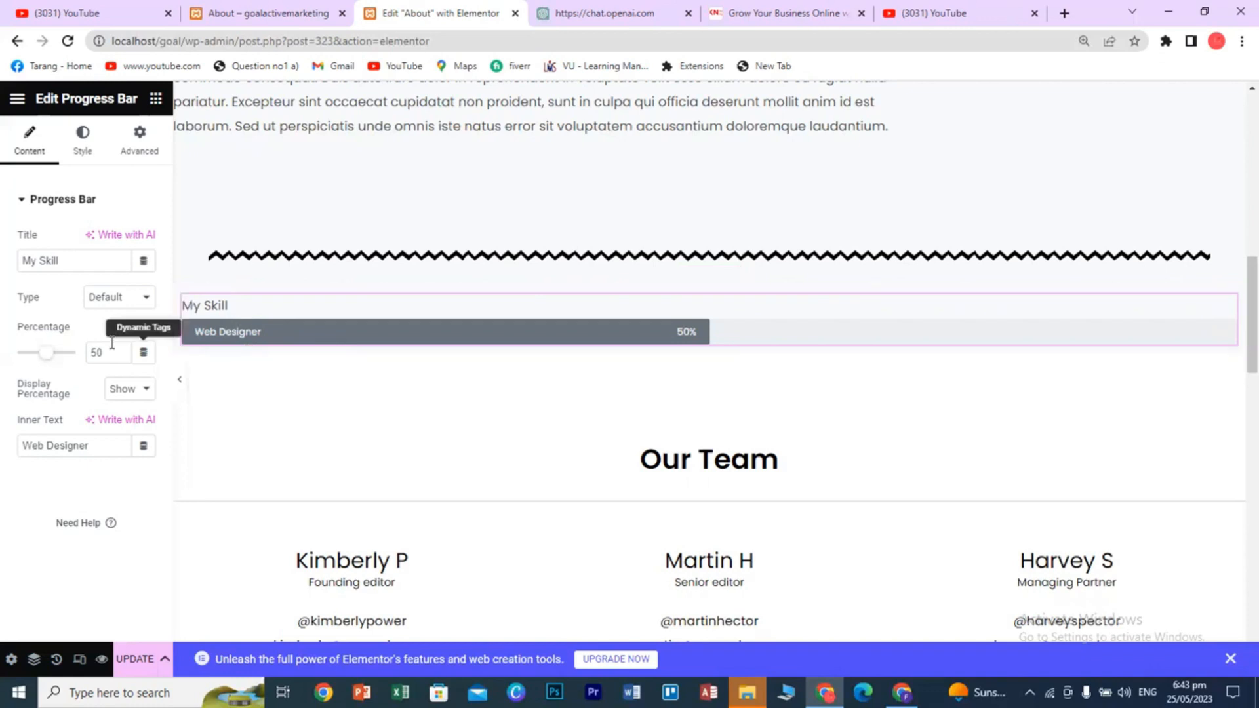
- Set the progress bar percentage to about 51% and hide the percentage label
left_click_drag(48, 356, 81, 357)
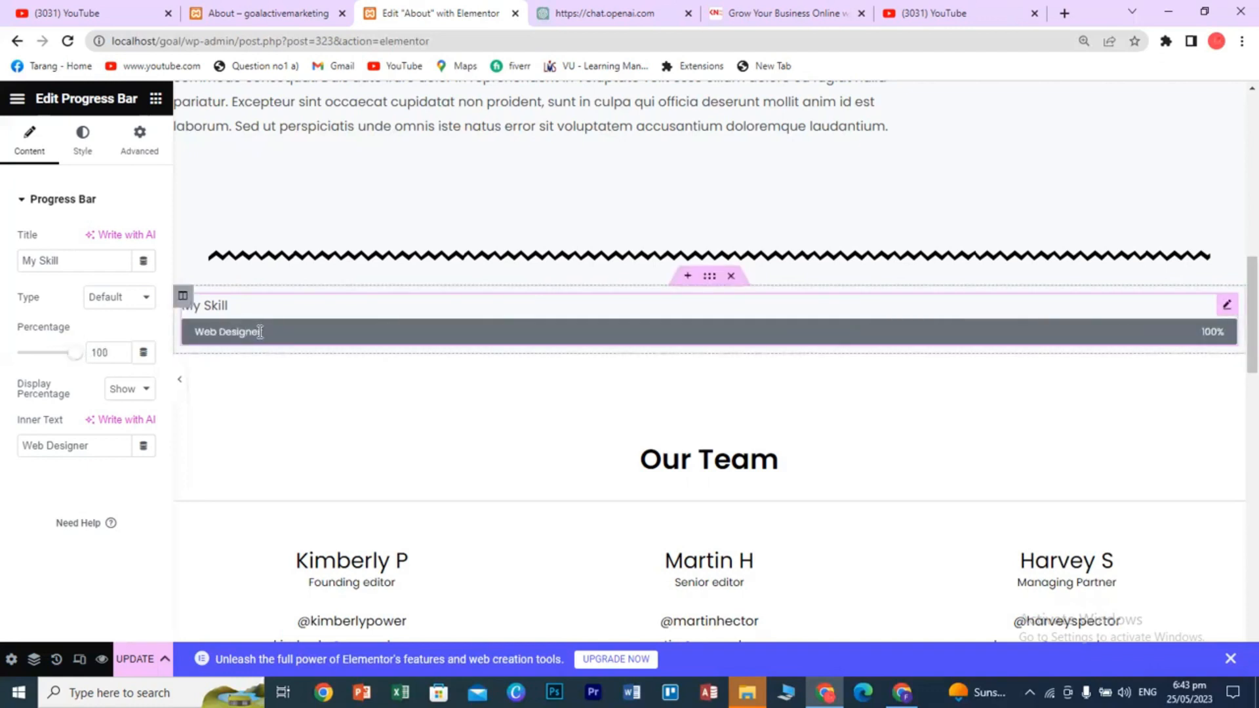
left_click_drag(77, 352, 48, 357)
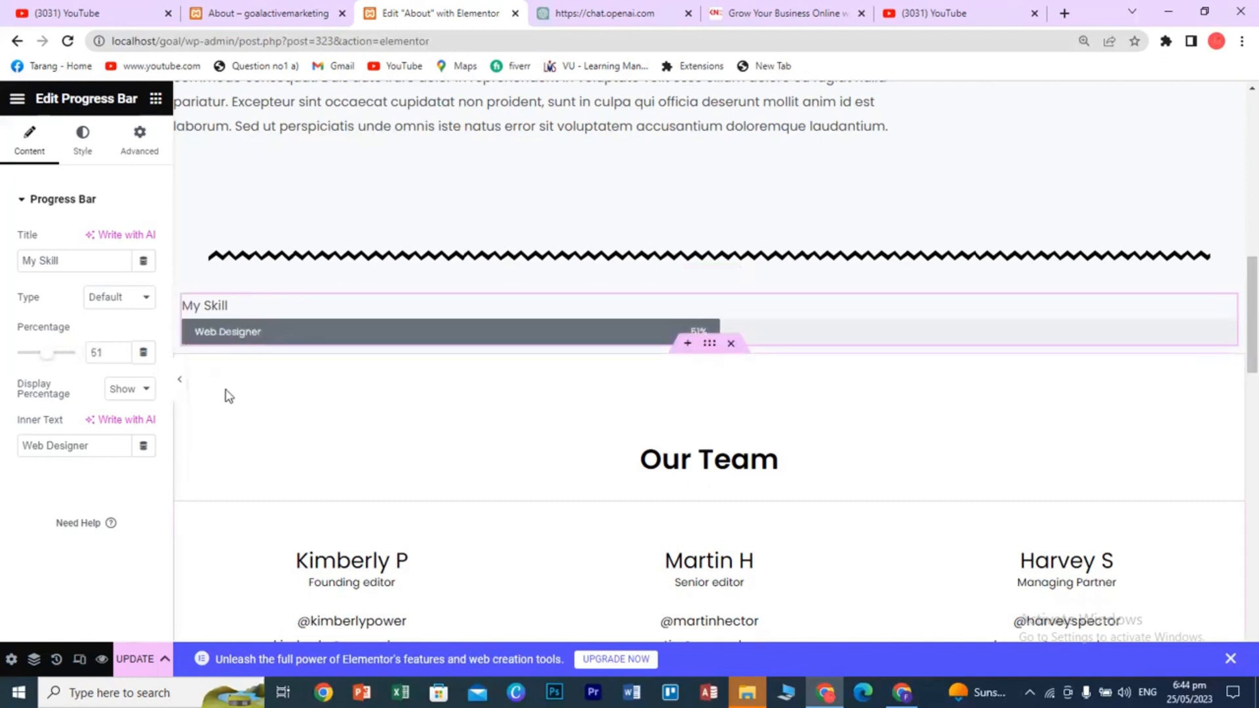
left_click(139, 390)
left_click(139, 423)
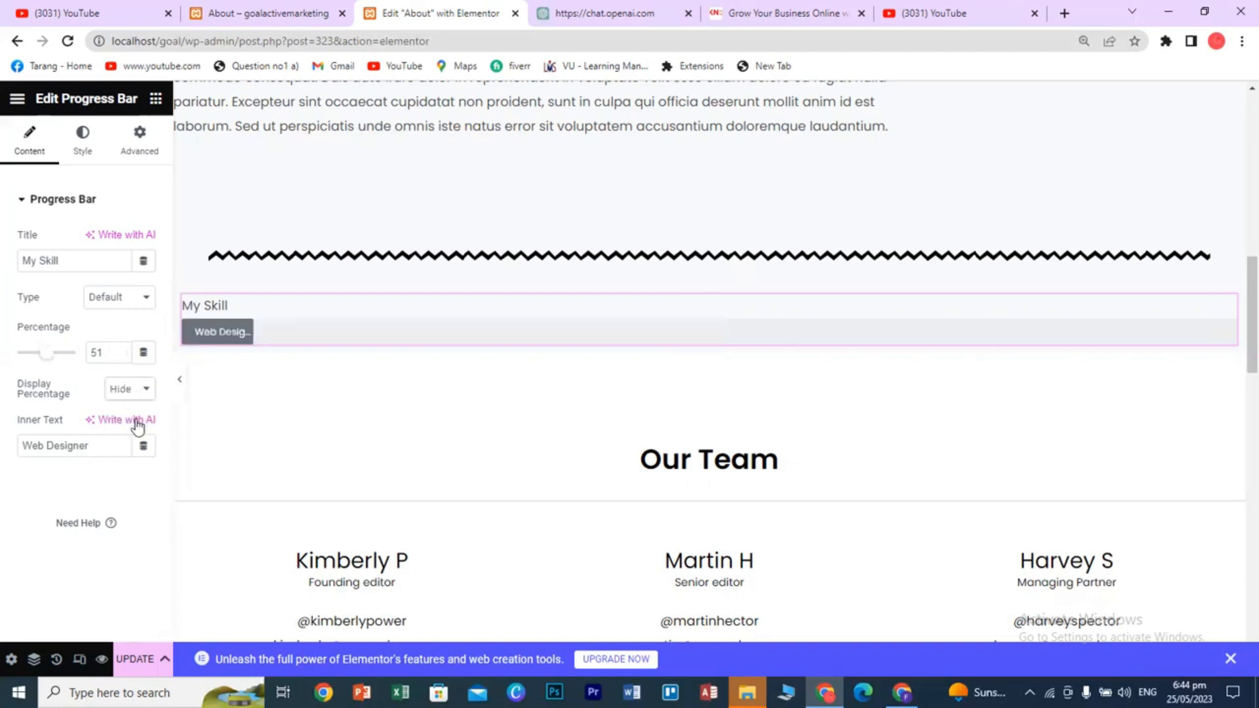
- Clear the 'Web Designer' inner text, leaving the 'My Skill' title unchanged
triple_click(76, 447)
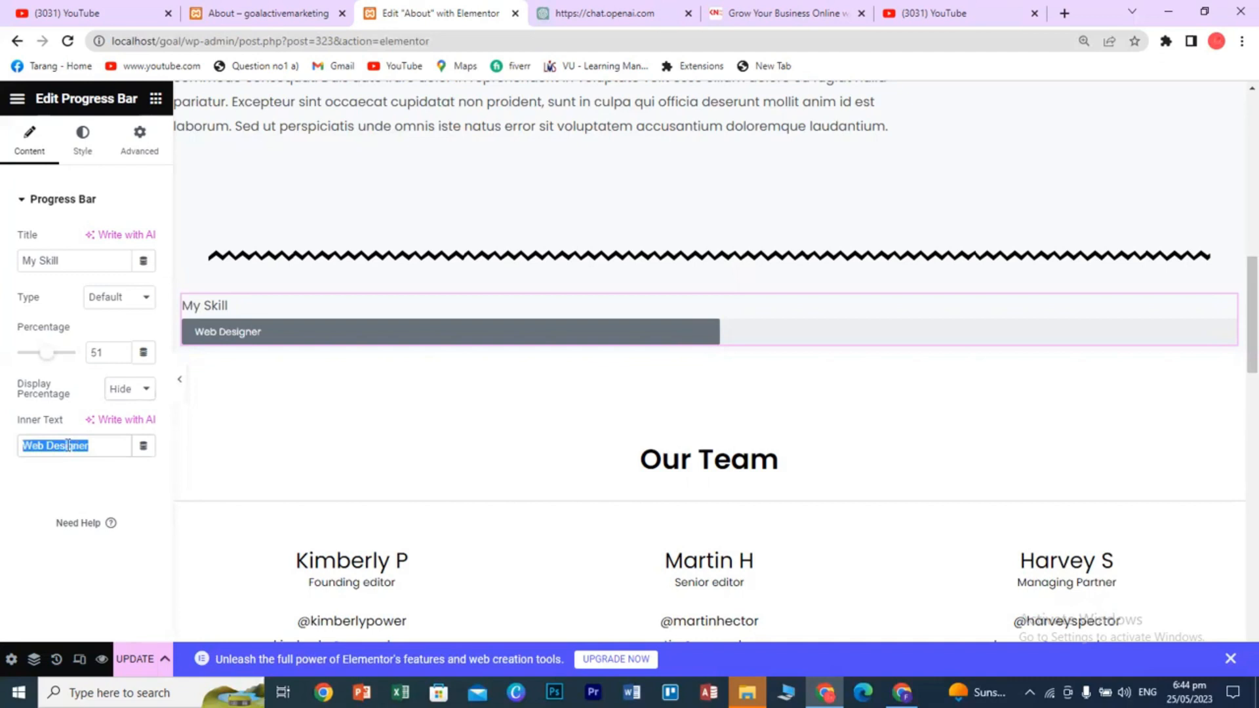
type("My")
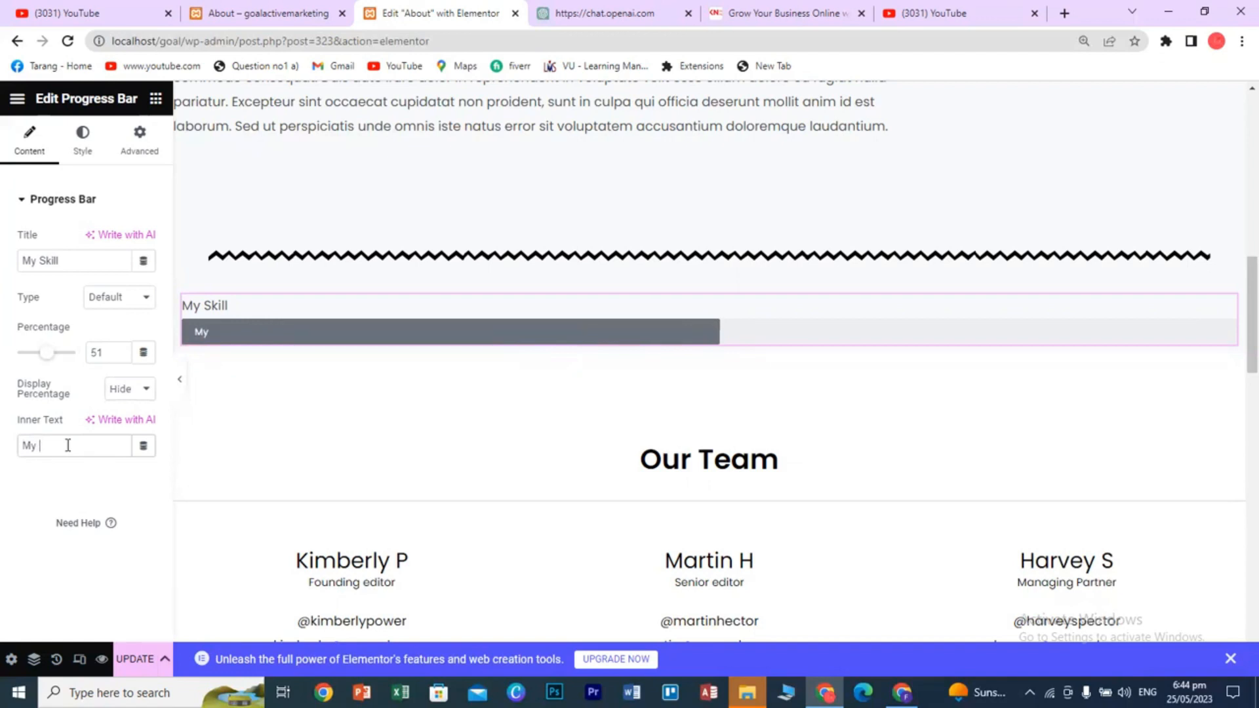
key("BackSpace")
key("BackSpace")
key("BackSpace")
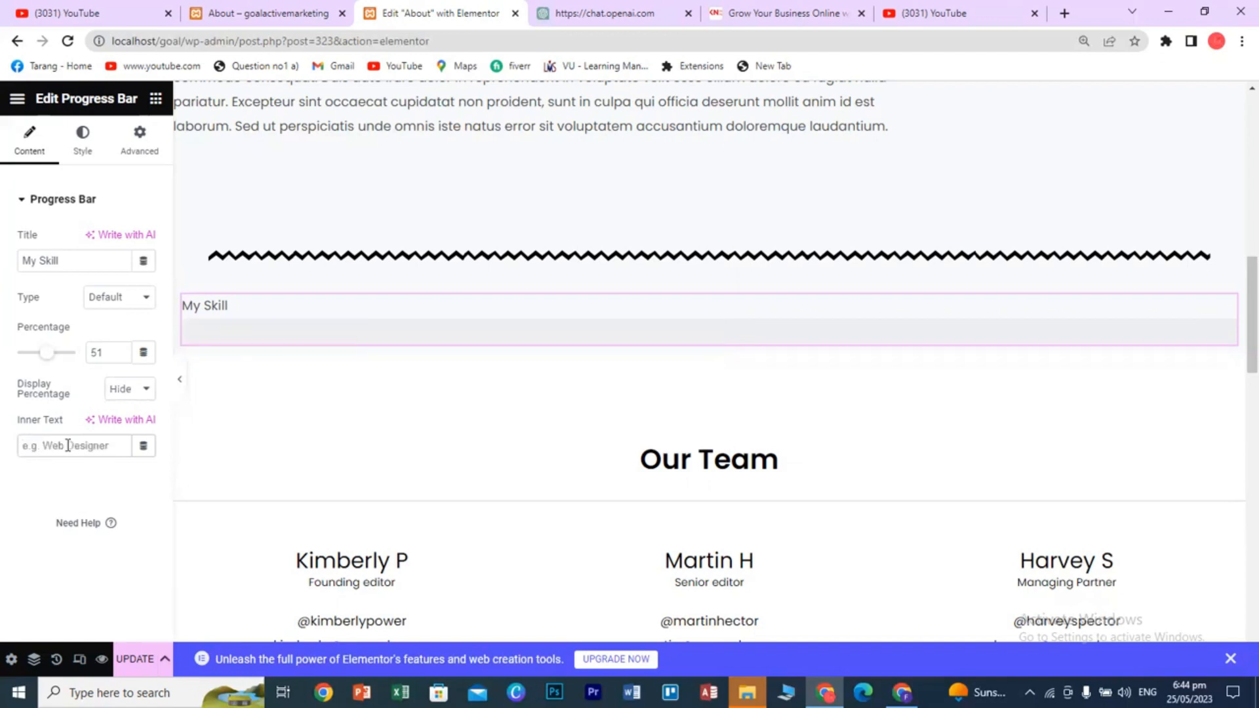
type("dfhdkjflkjdlkj")
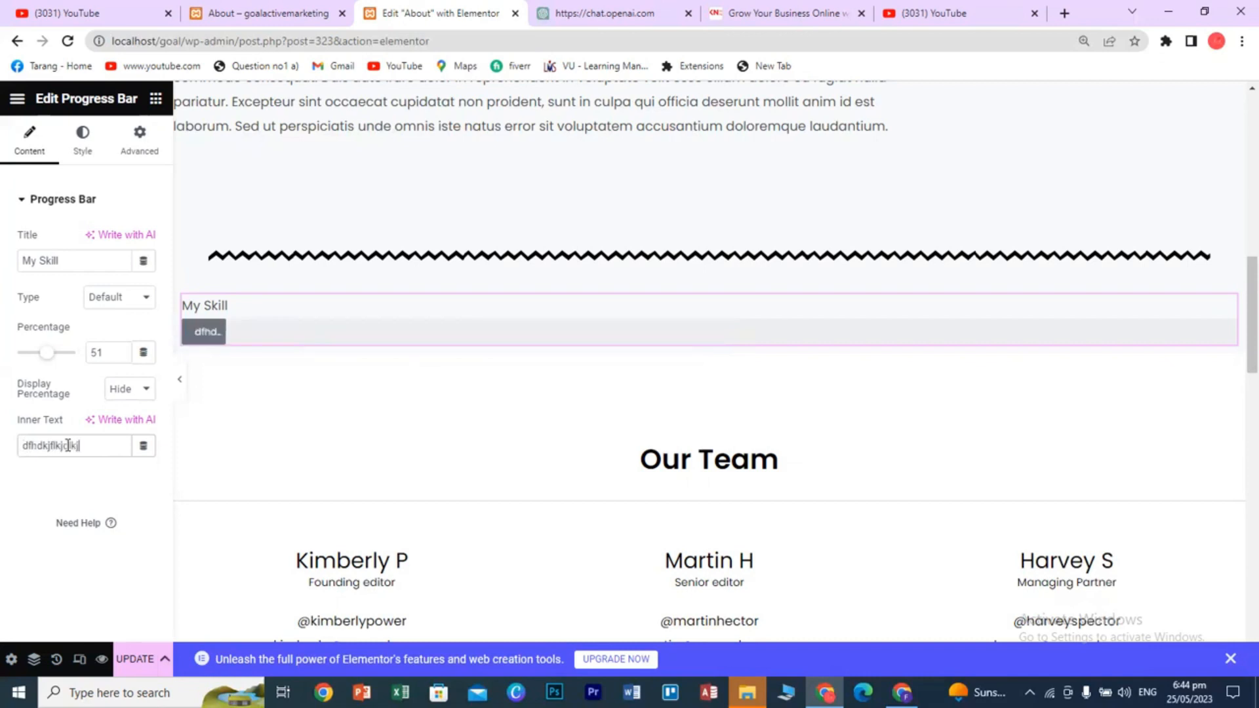
key("BackSpace")
key("BackSpace")
key("BackSpace")
key("BackSpace")
key("BackSpace")
key("BackSpace")
key("BackSpace")
key("BackSpace")
key("BackSpace")
key("BackSpace")
key("BackSpace")
key("BackSpace")
key("BackSpace")
key("BackSpace")
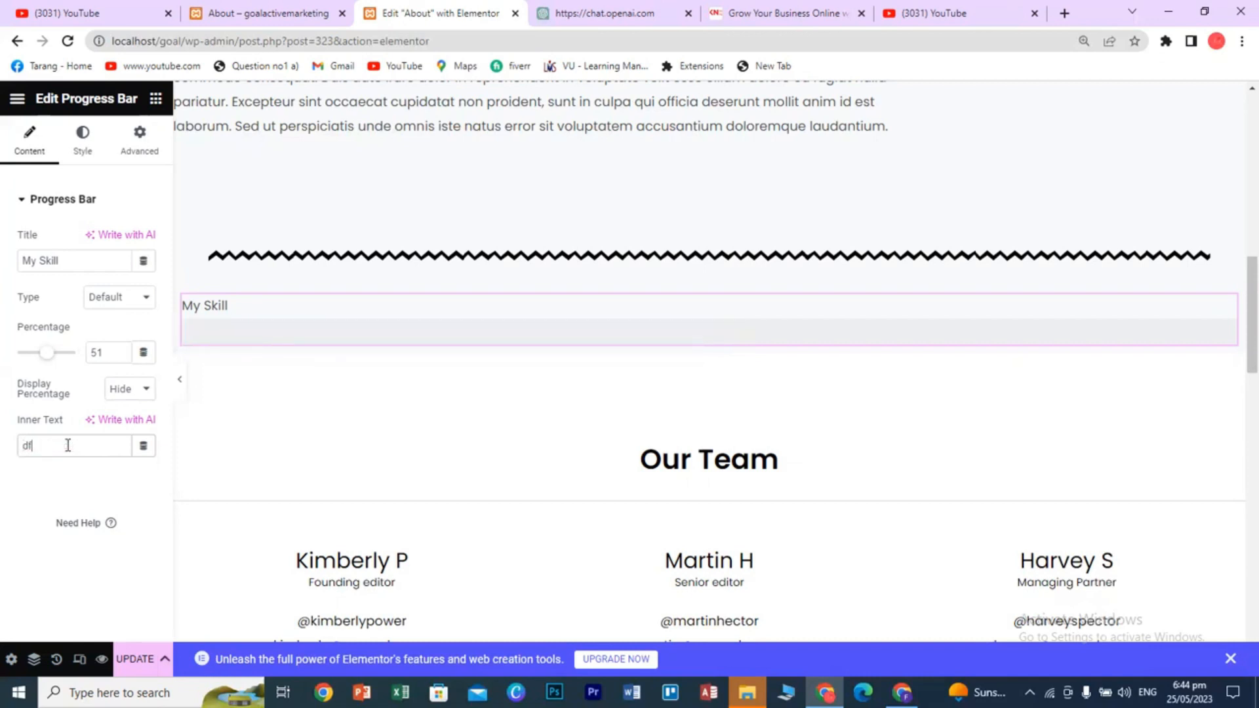
double_click(46, 260)
left_click(59, 257)
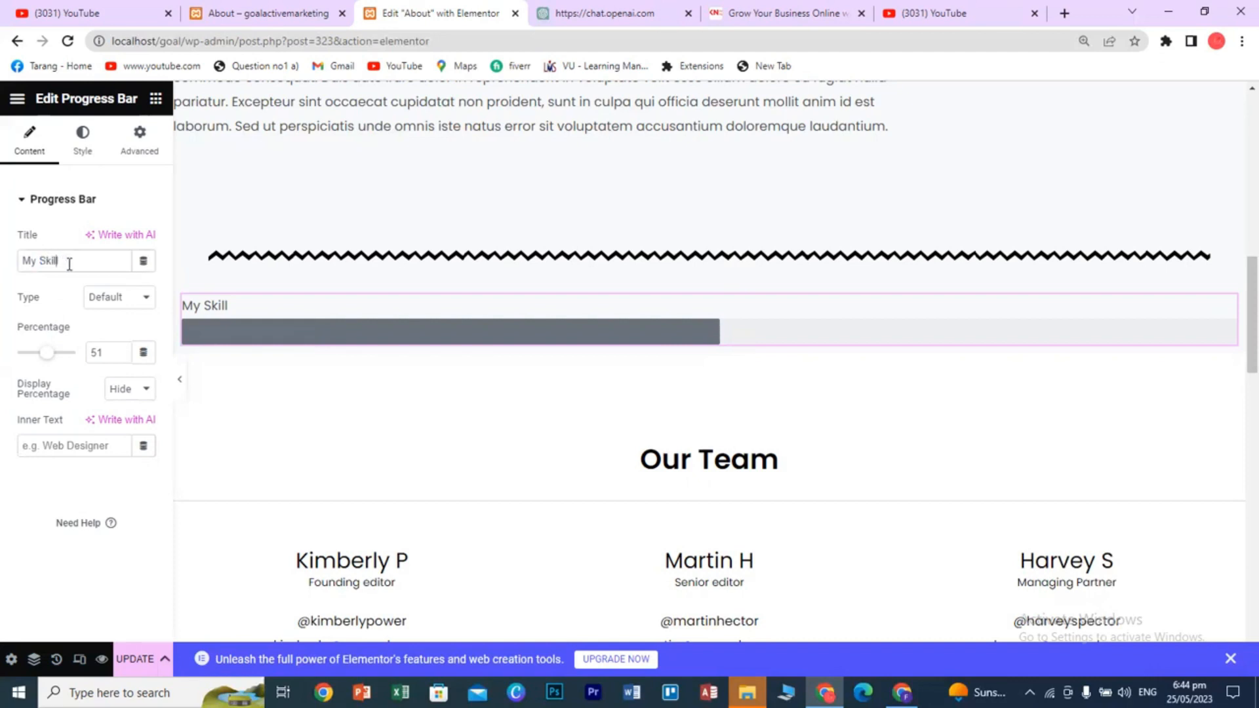
- Delete the progress bar section and add a one-column section below the divider
mouse_move(622, 318)
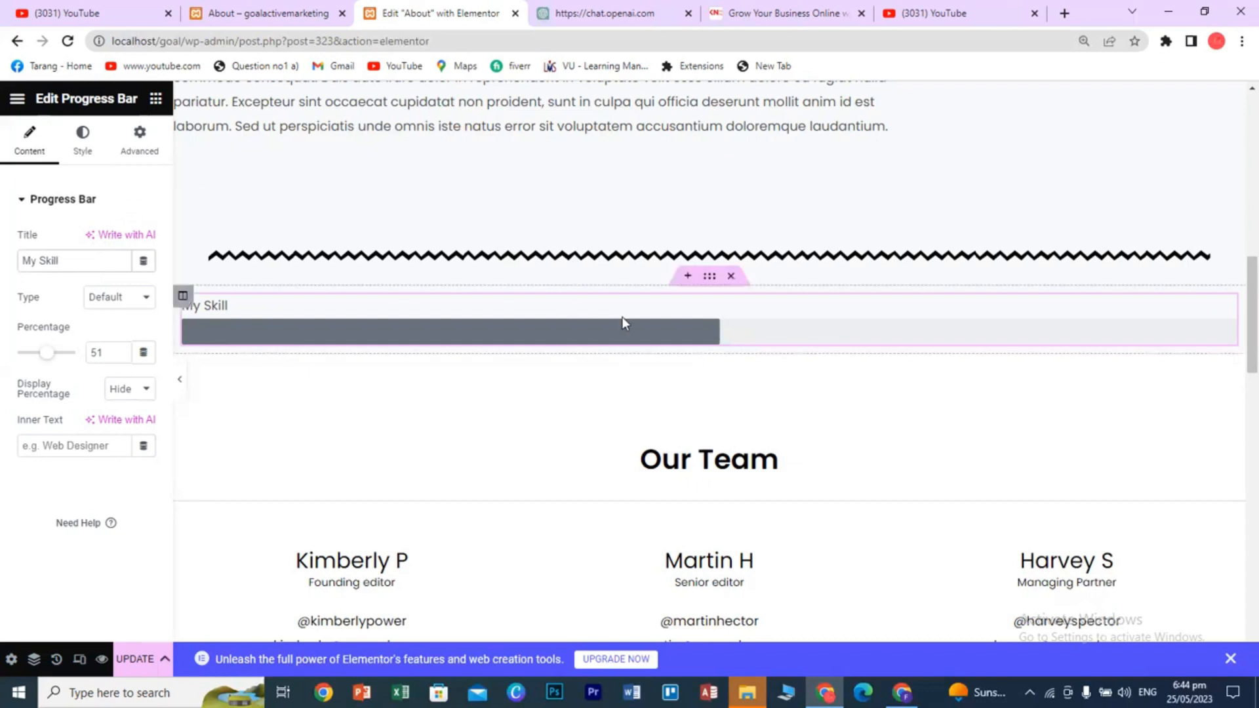
left_click(733, 278)
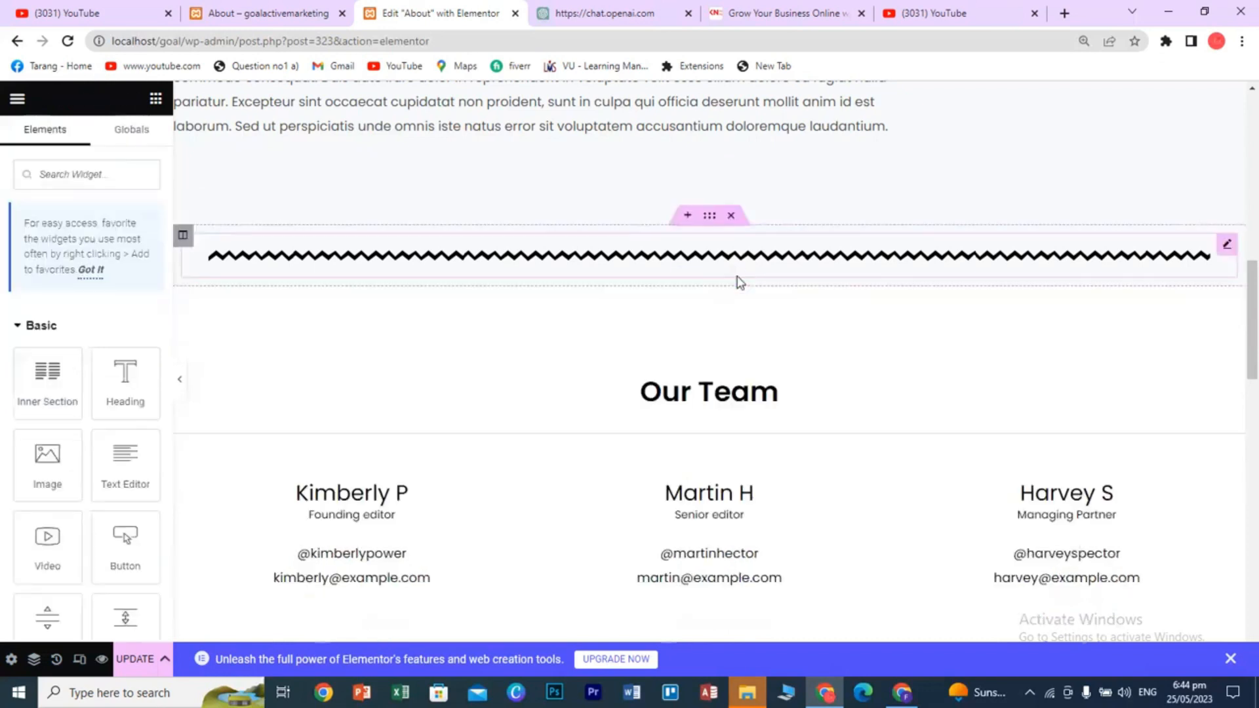
left_click(685, 280)
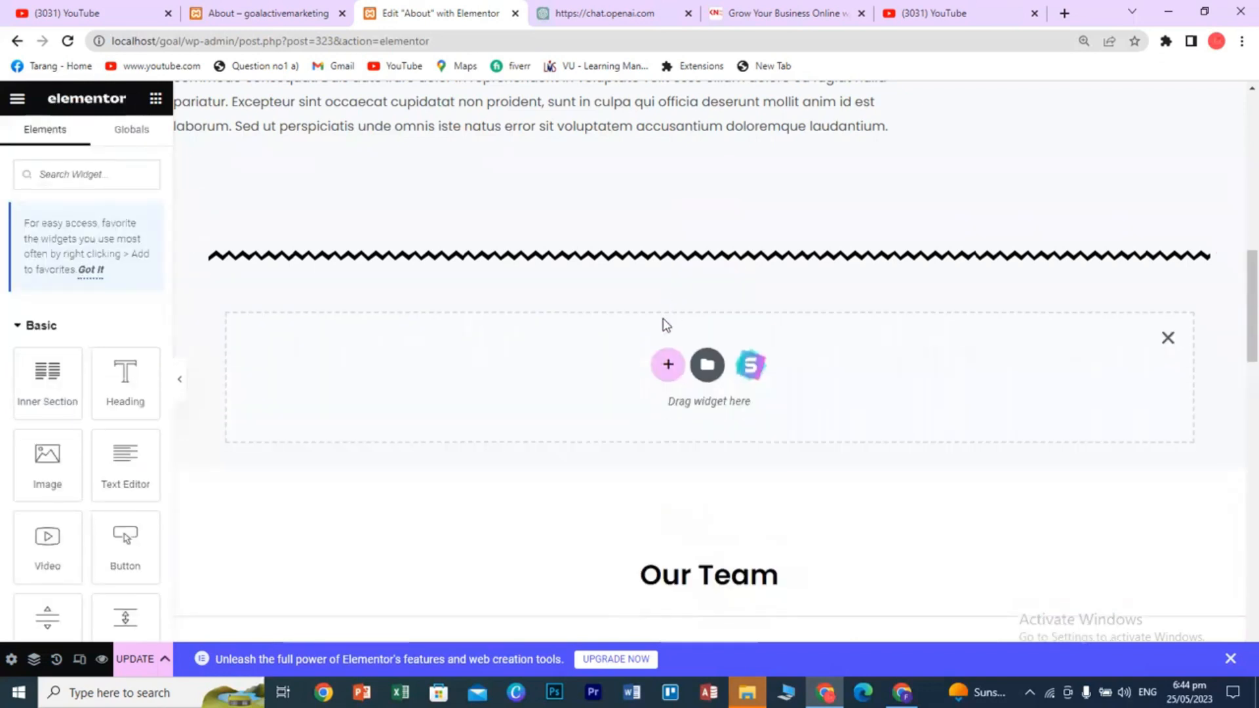
left_click(667, 362)
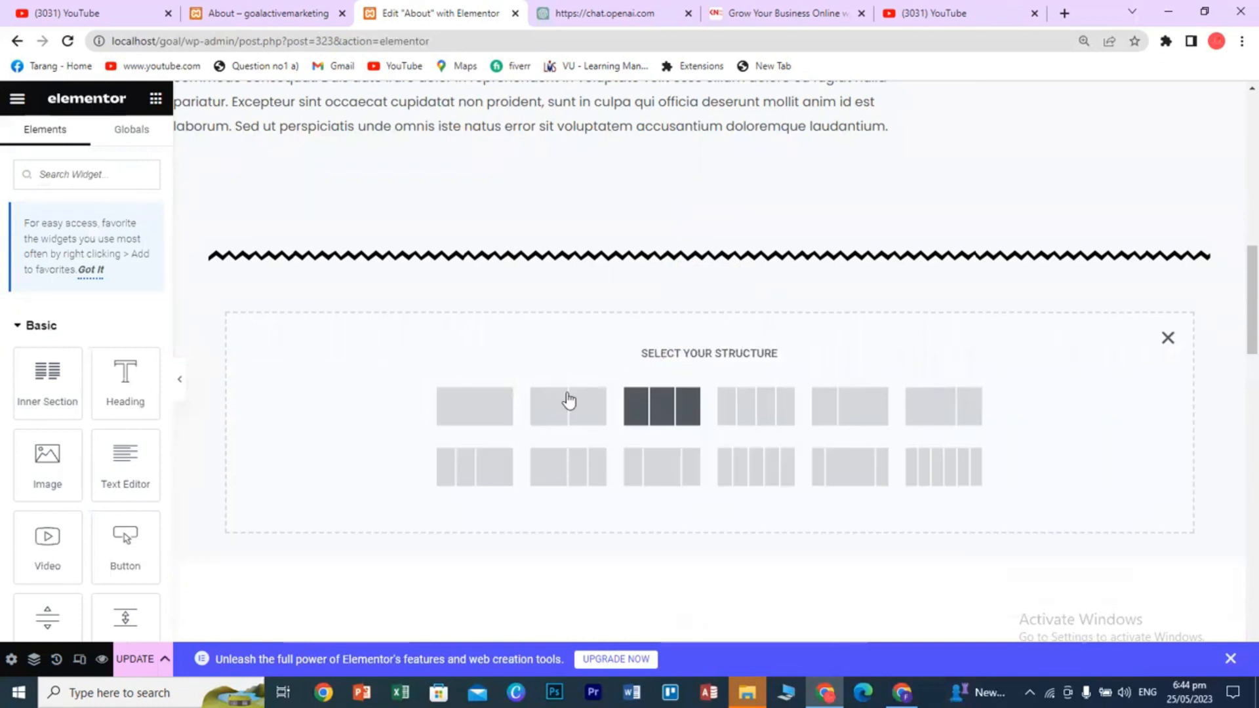
left_click(484, 411)
left_click(157, 100)
- Drag in a Testimonial widget and set its image to the man-in-suit photo team-img-04-100x100-1.png
scroll(141, 416, "down", 20)
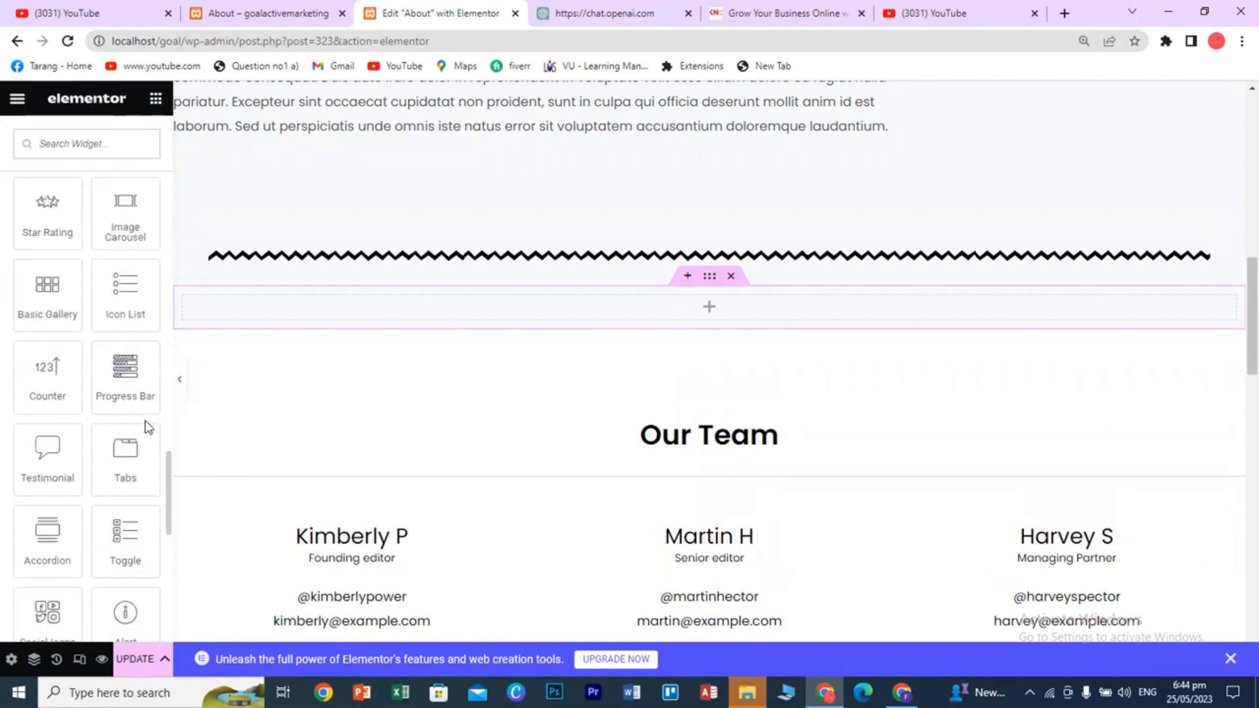
left_click_drag(43, 453, 694, 308)
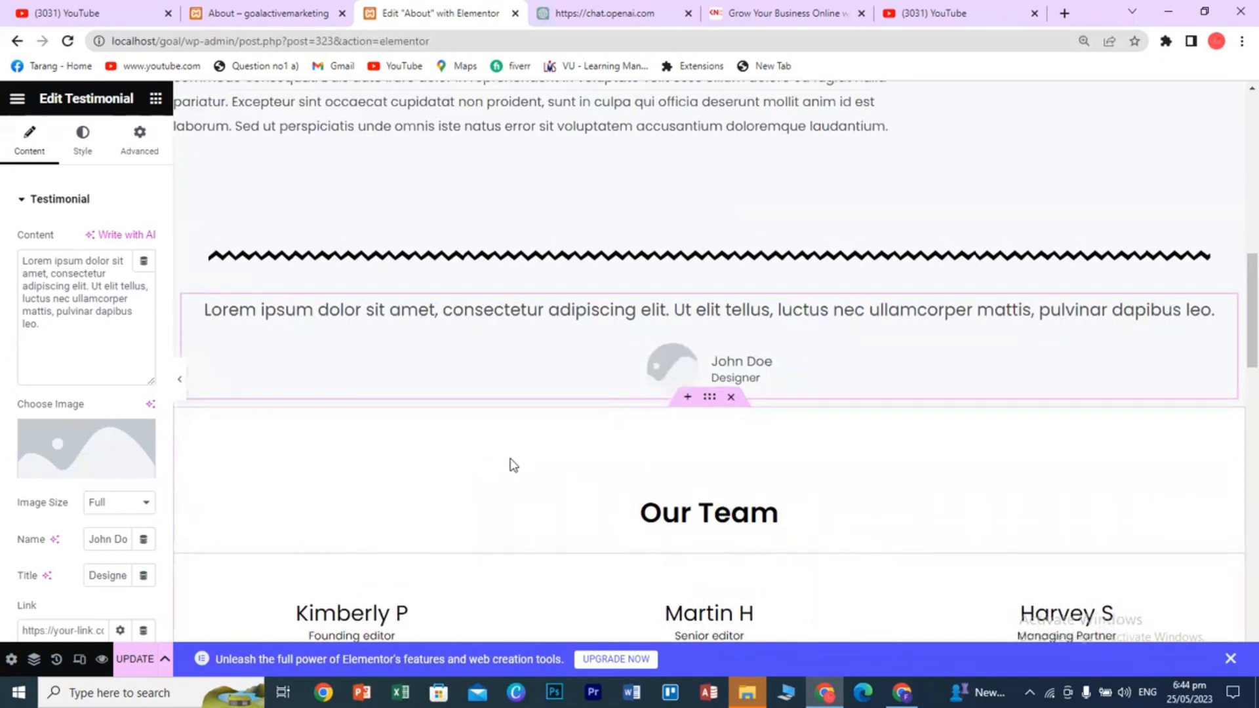
left_click(86, 449)
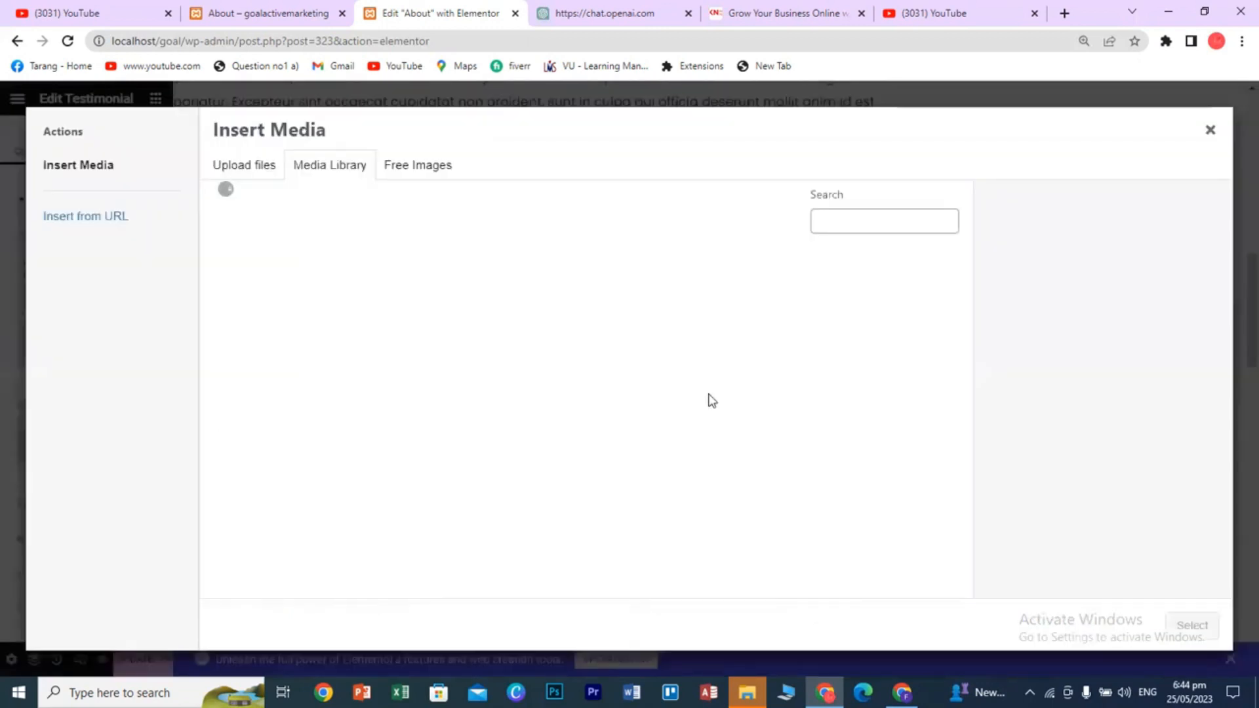
left_click(532, 328)
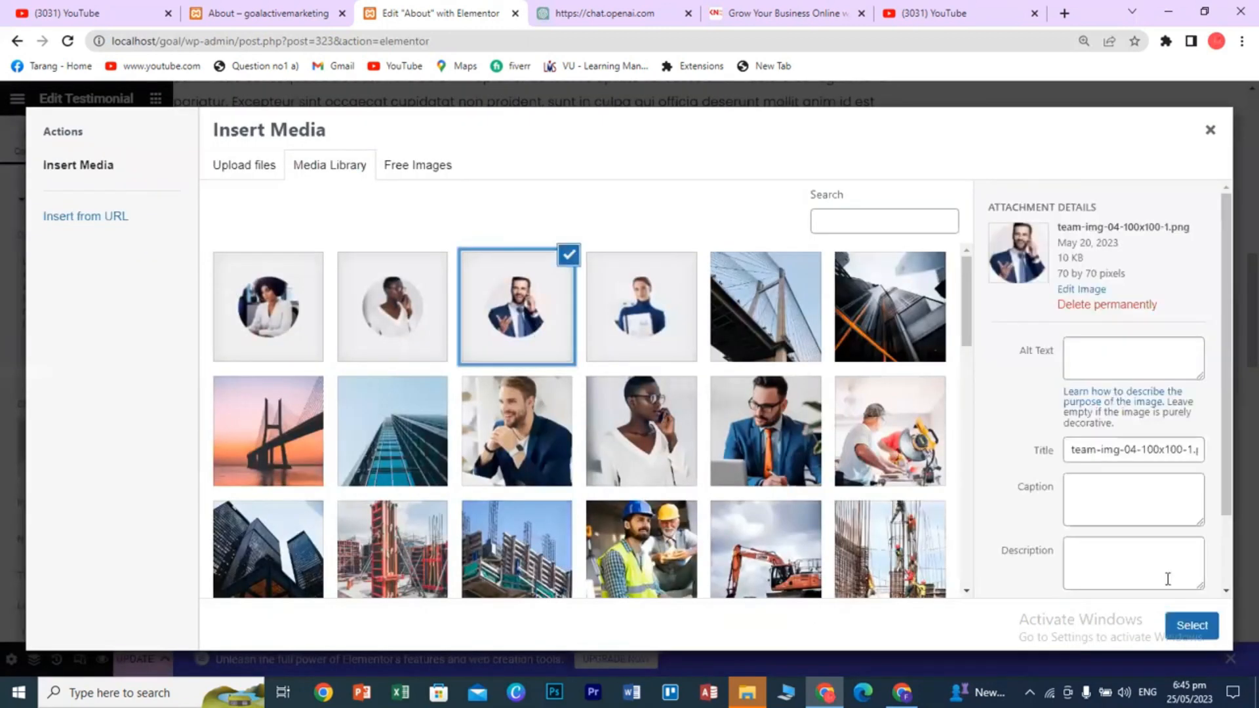
left_click(1177, 627)
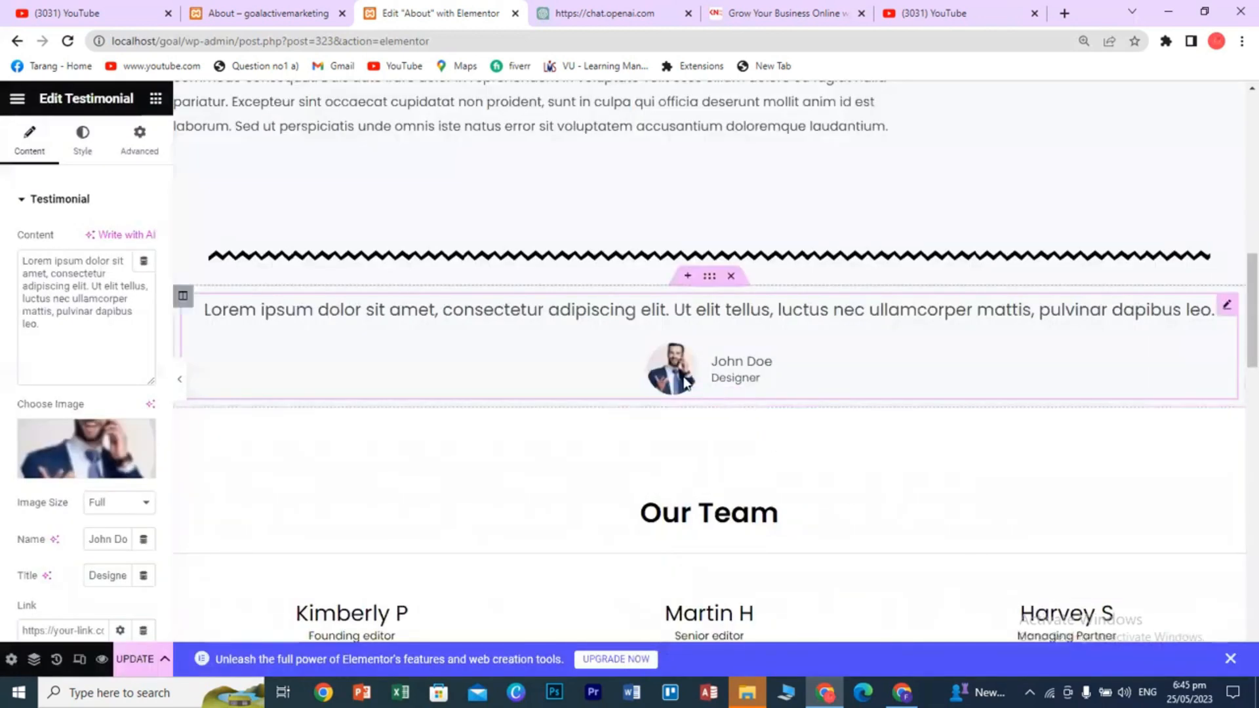
- Clear the John Doe author name and the testimonial sentence on the canvas
triple_click(741, 363)
key("BackSpace")
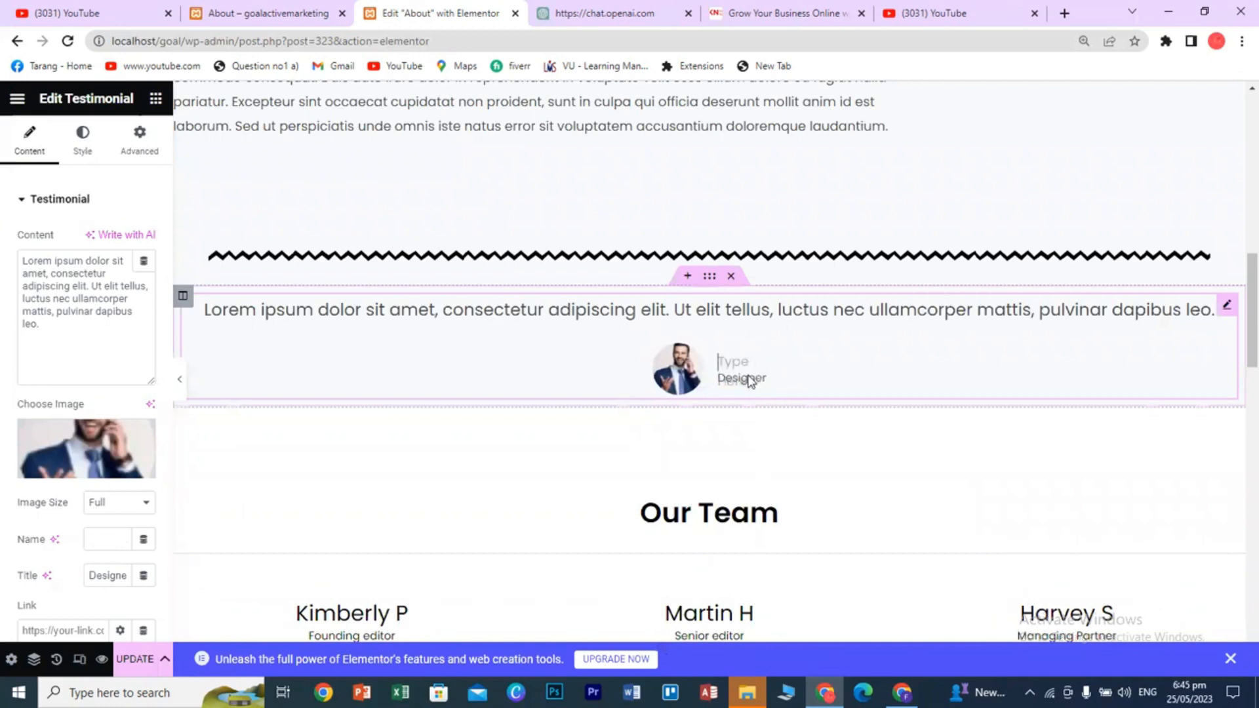
triple_click(464, 311)
type("dhfjhdj")
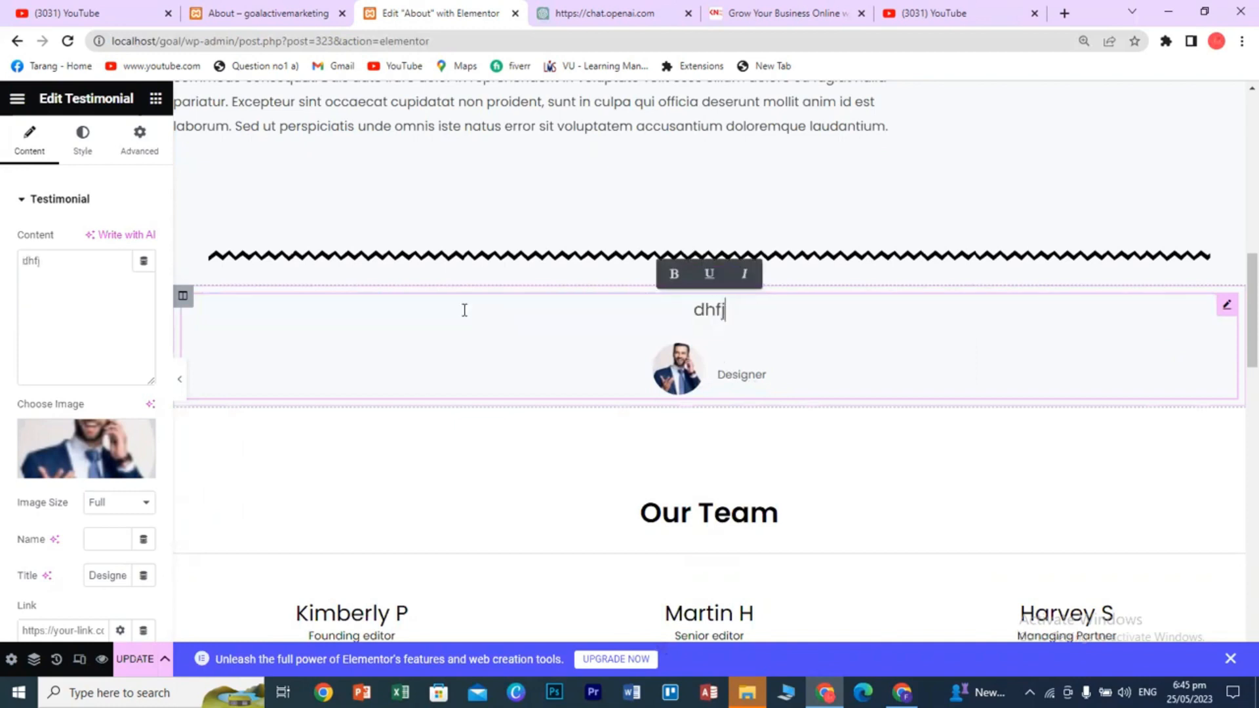
key("BackSpace")
key("BackSpace")
key("BackSpace")
key("BackSpace")
key("BackSpace")
key("BackSpace")
key("BackSpace")
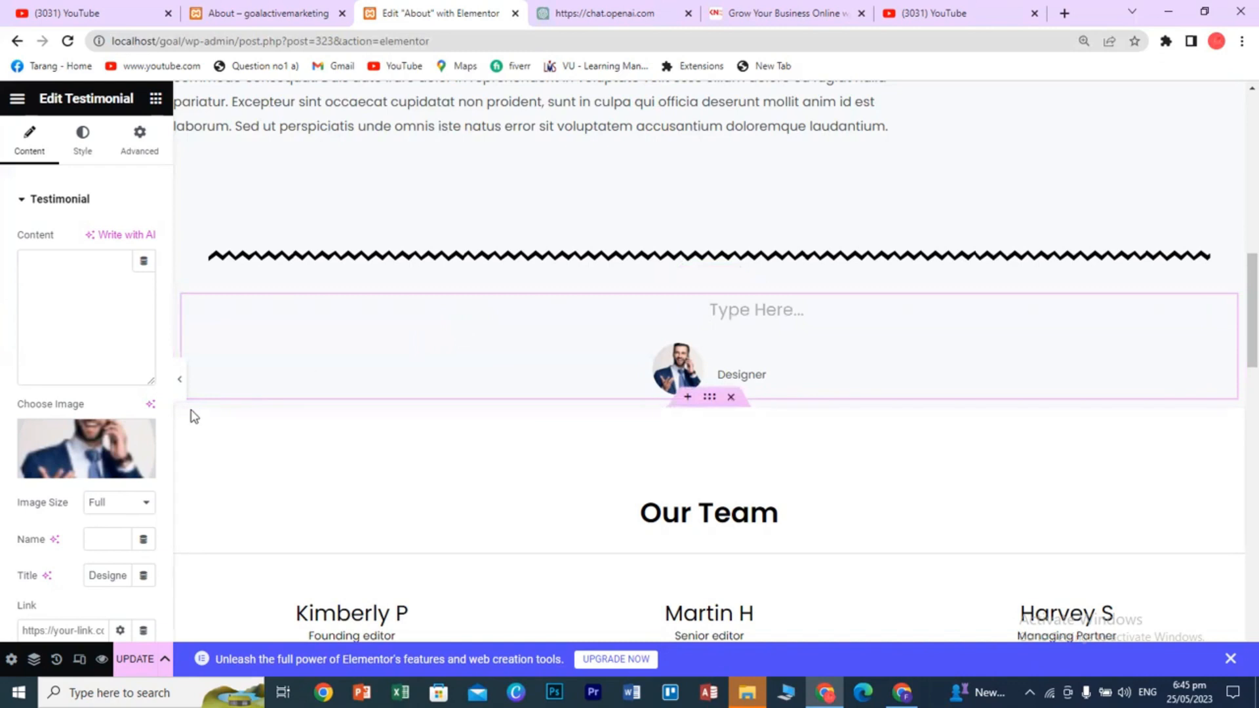
scroll(168, 537, "down", 3)
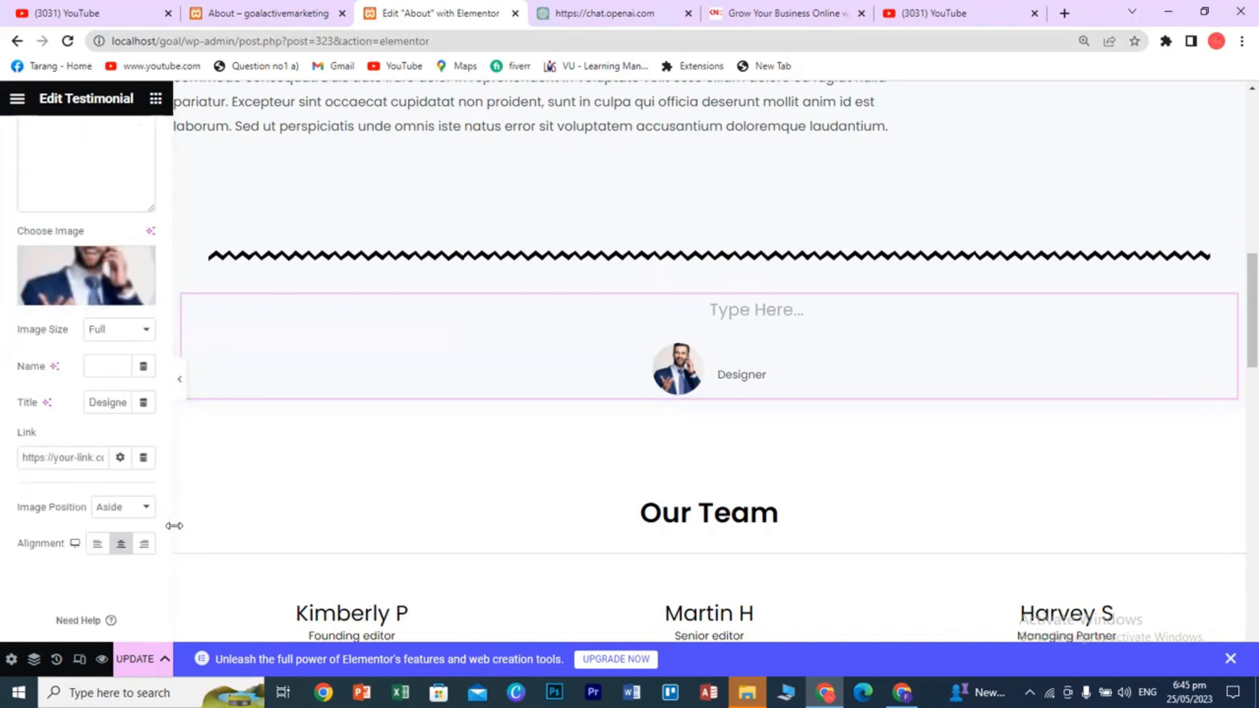
- Set the author name to 'dd' and the job title to 'Managerr'
left_click(94, 367)
type("dd")
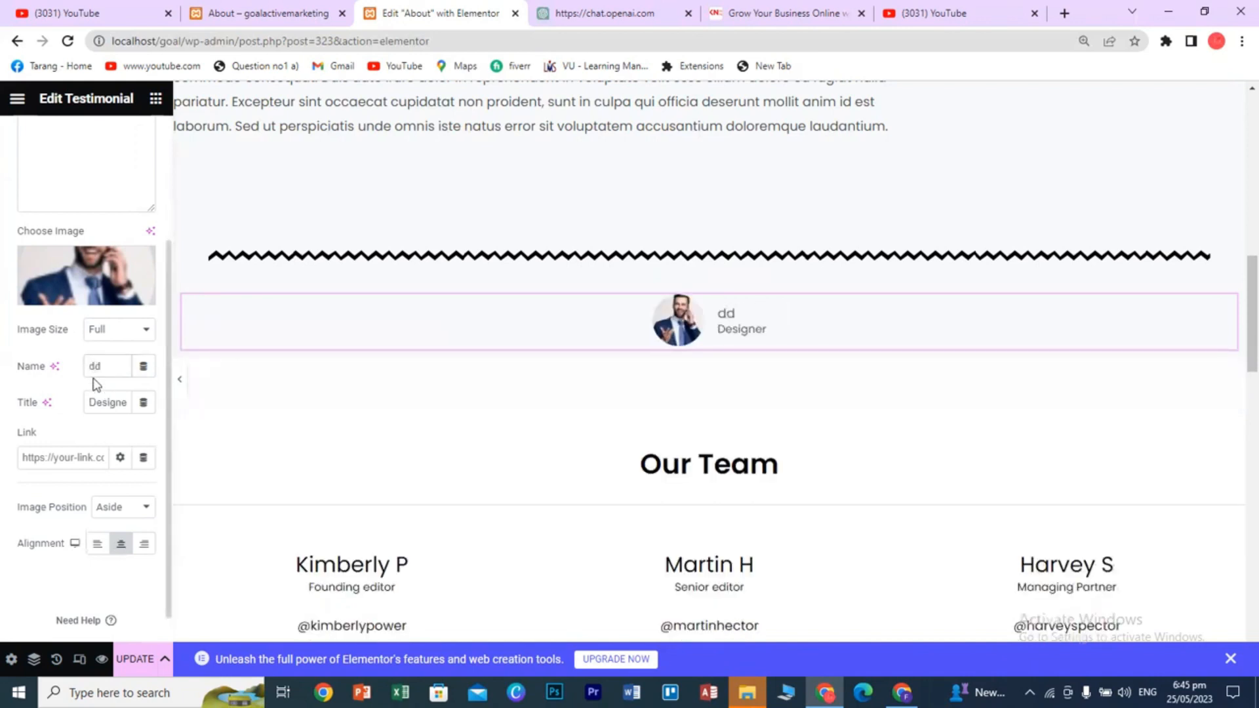
left_click(99, 400)
type("ddd")
double_click(99, 400)
key("BackSpace")
type("Manag")
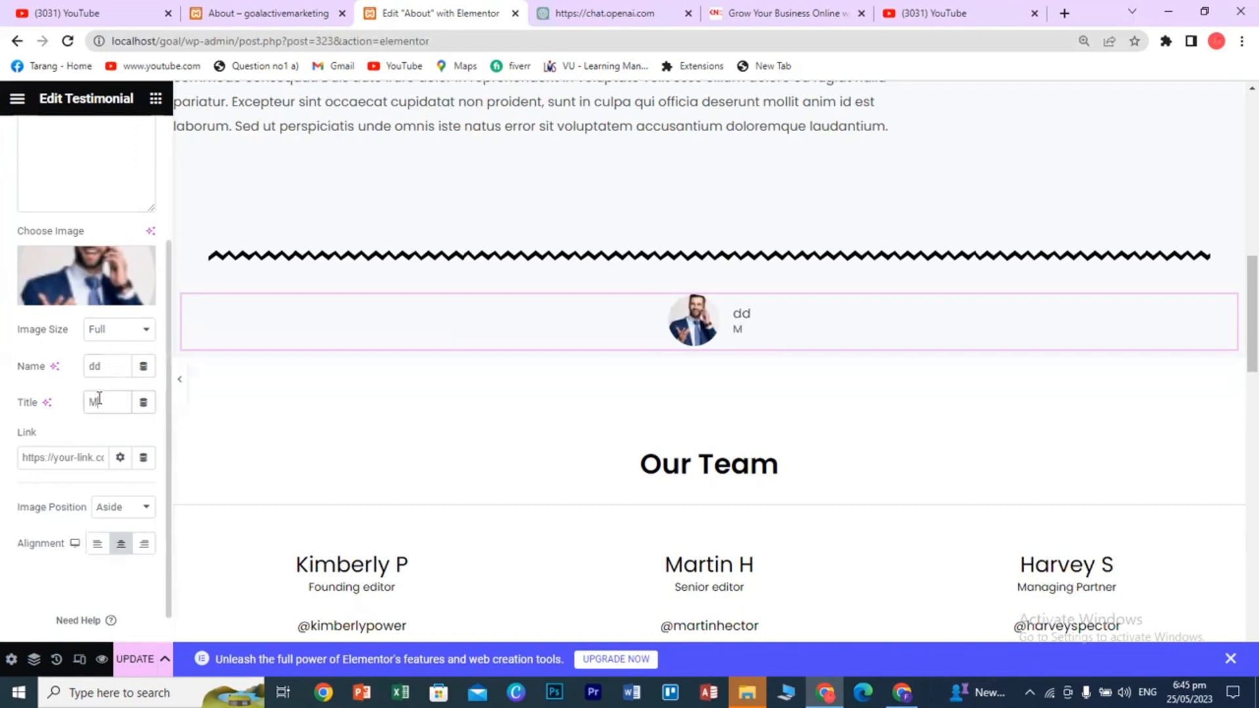
type("rr")
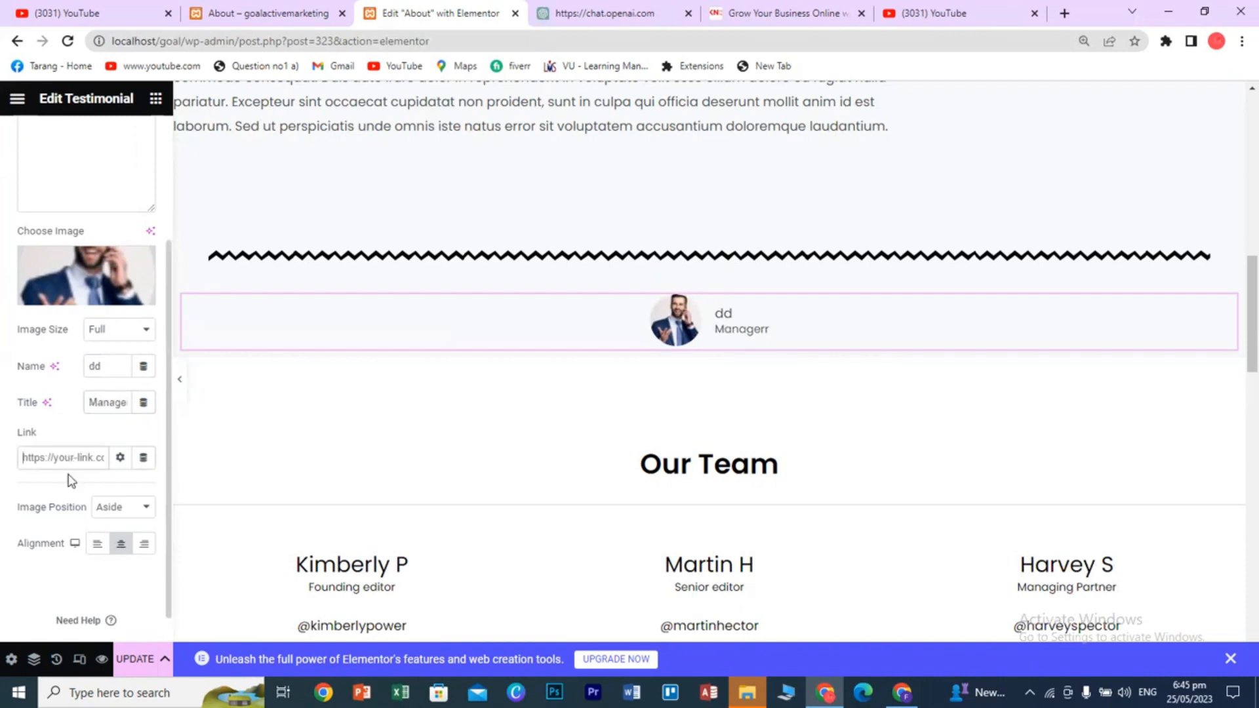
scroll(70, 484, "up", 3)
left_click(56, 312)
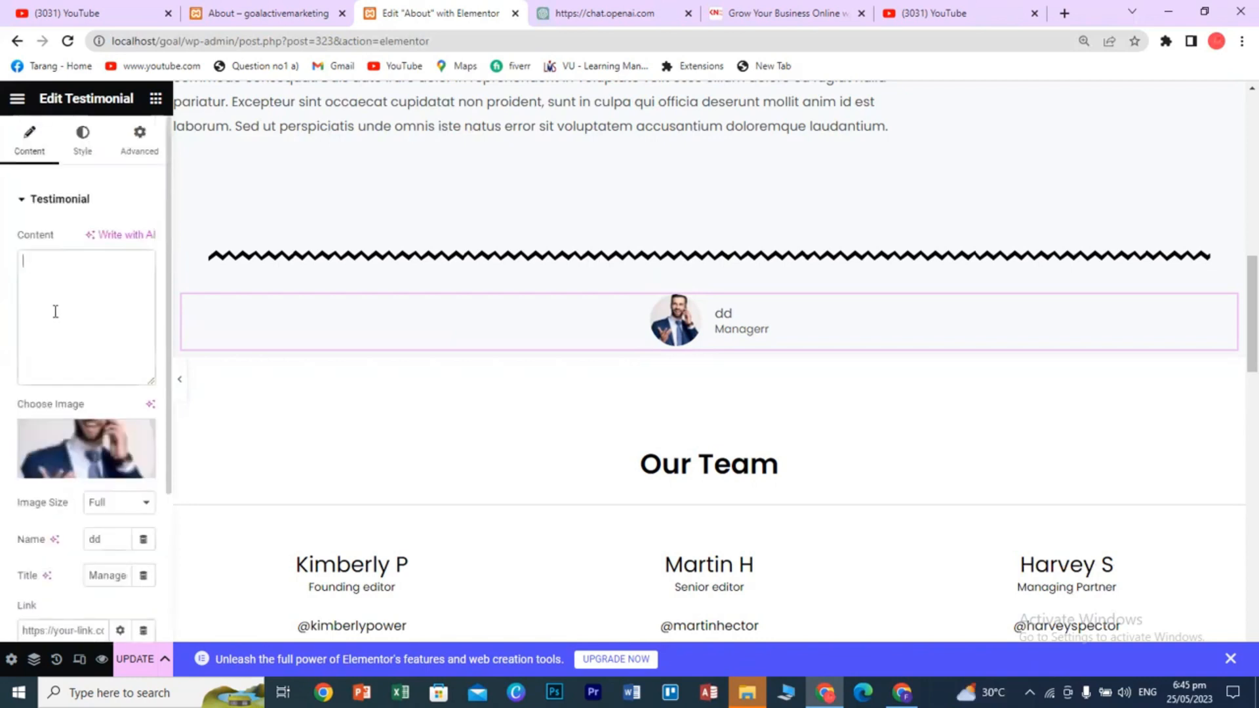
- Enter 'sss' as the testimonial text, then replace the testimonial section with an empty one-column section
type("sss")
mouse_move(438, 343)
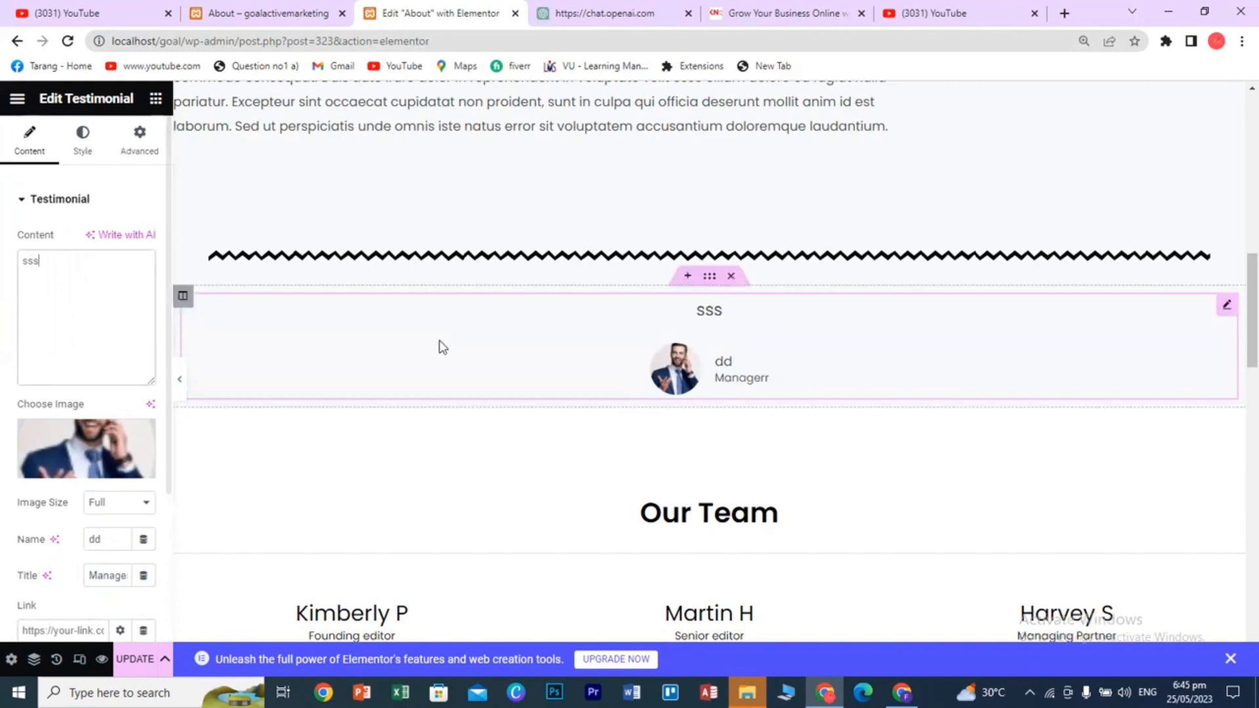
left_click(732, 276)
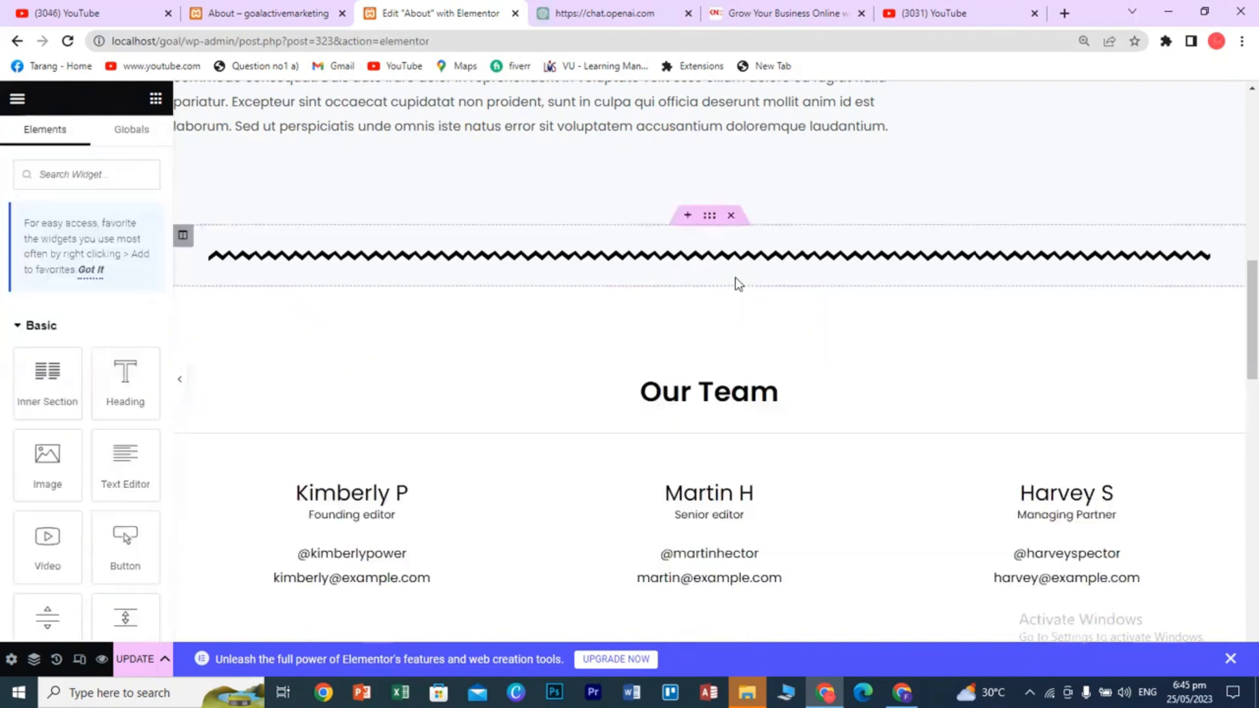
left_click(682, 283)
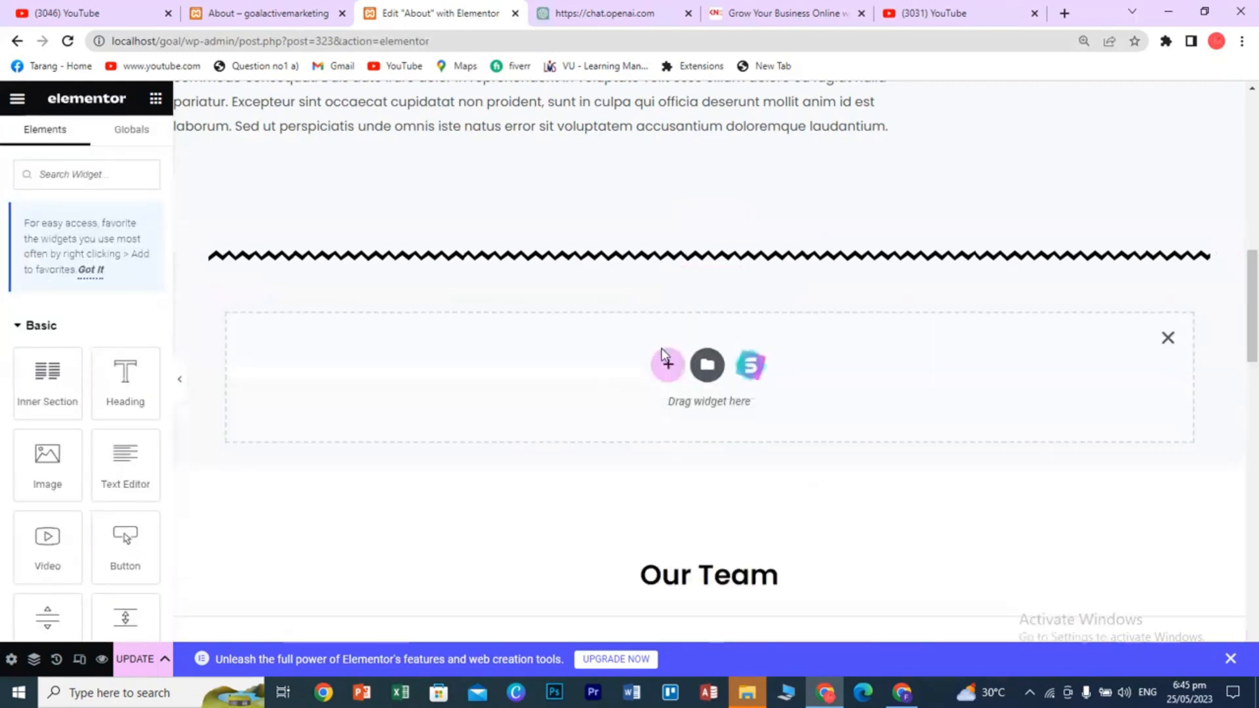
left_click(666, 363)
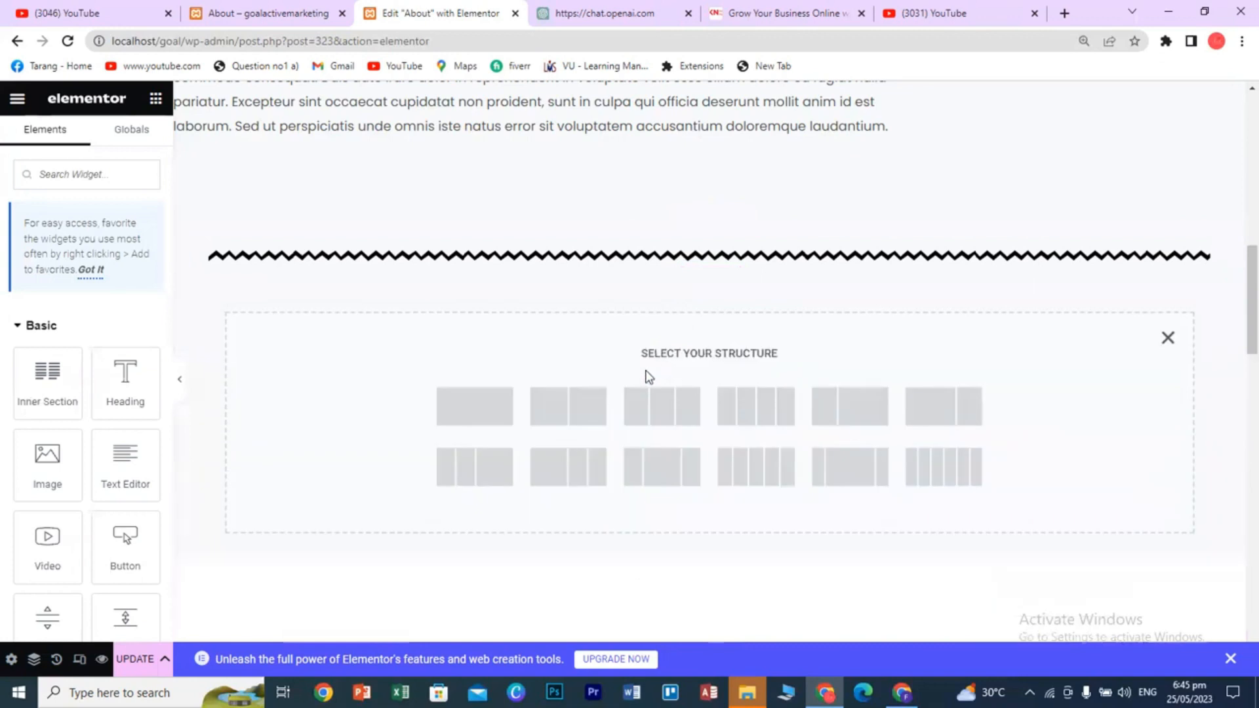
left_click(498, 407)
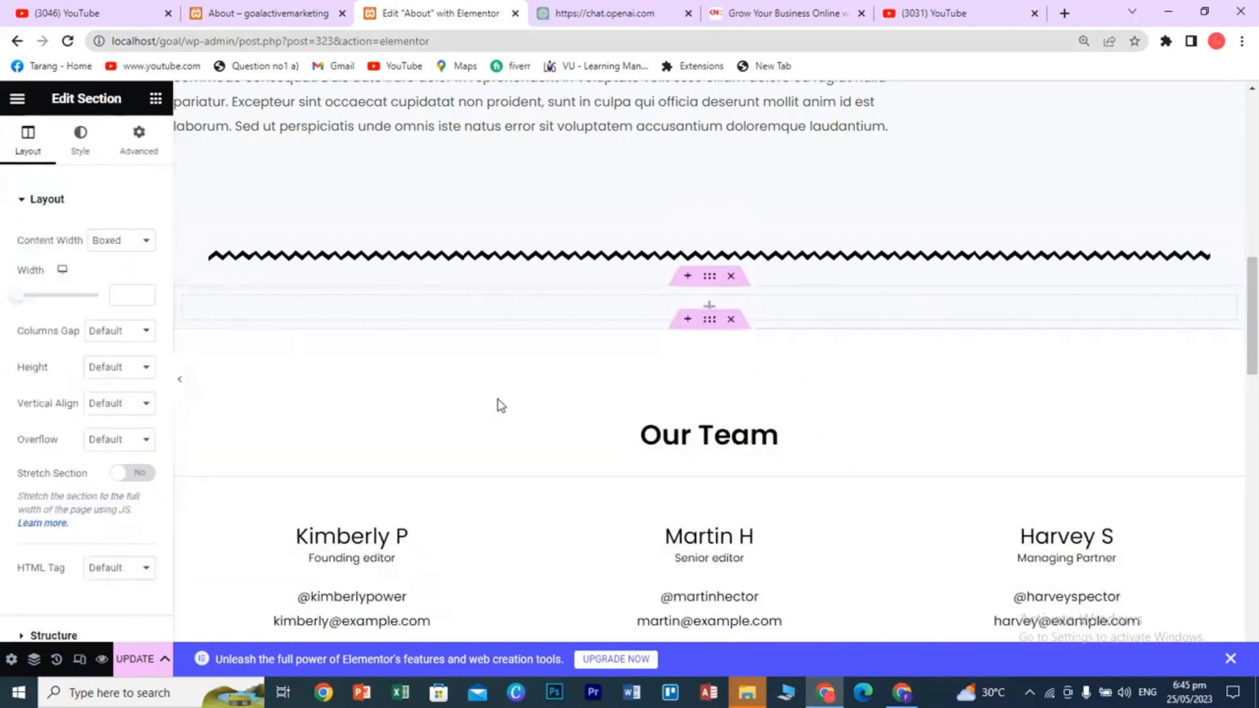
- Drag a Tabs widget into the new section and add a third tab
left_click(155, 99)
scroll(139, 420, "down", 15)
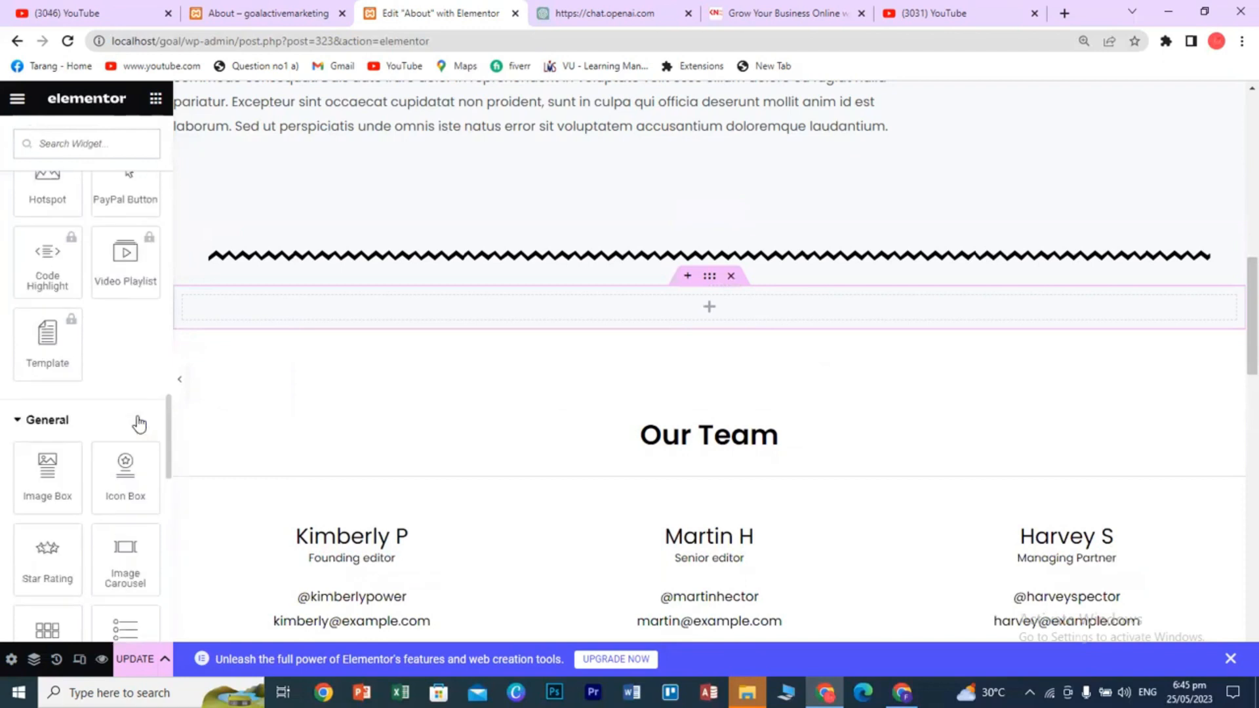
scroll(138, 423, "down", 5)
left_click_drag(125, 452, 657, 302)
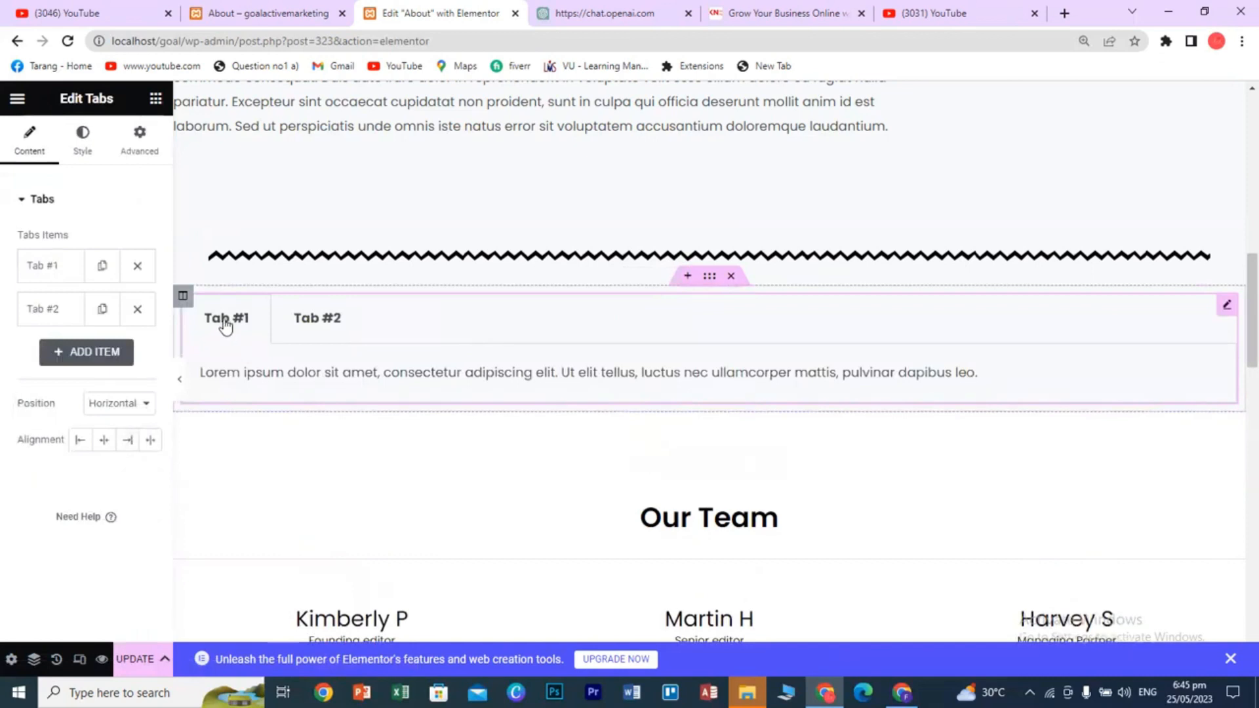
left_click(70, 356)
scroll(95, 463, "down", 4)
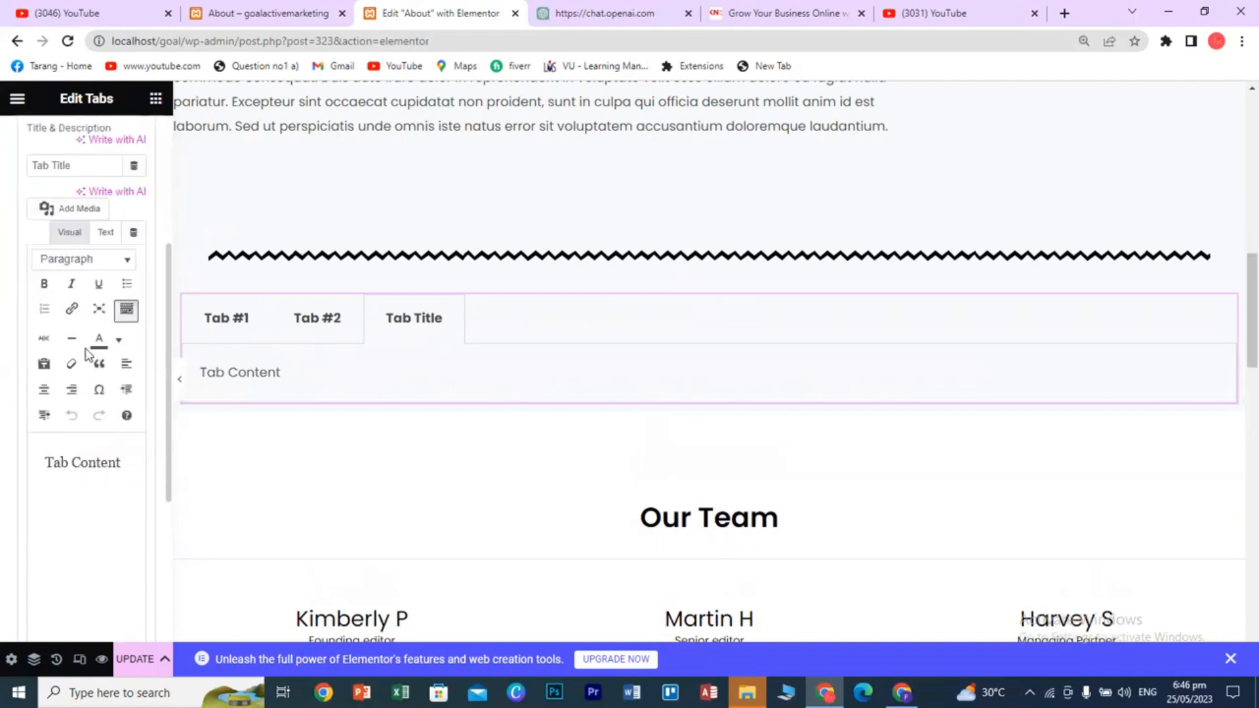
scroll(90, 356, "up", 1)
scroll(91, 462, "down", 1)
scroll(94, 420, "up", 2)
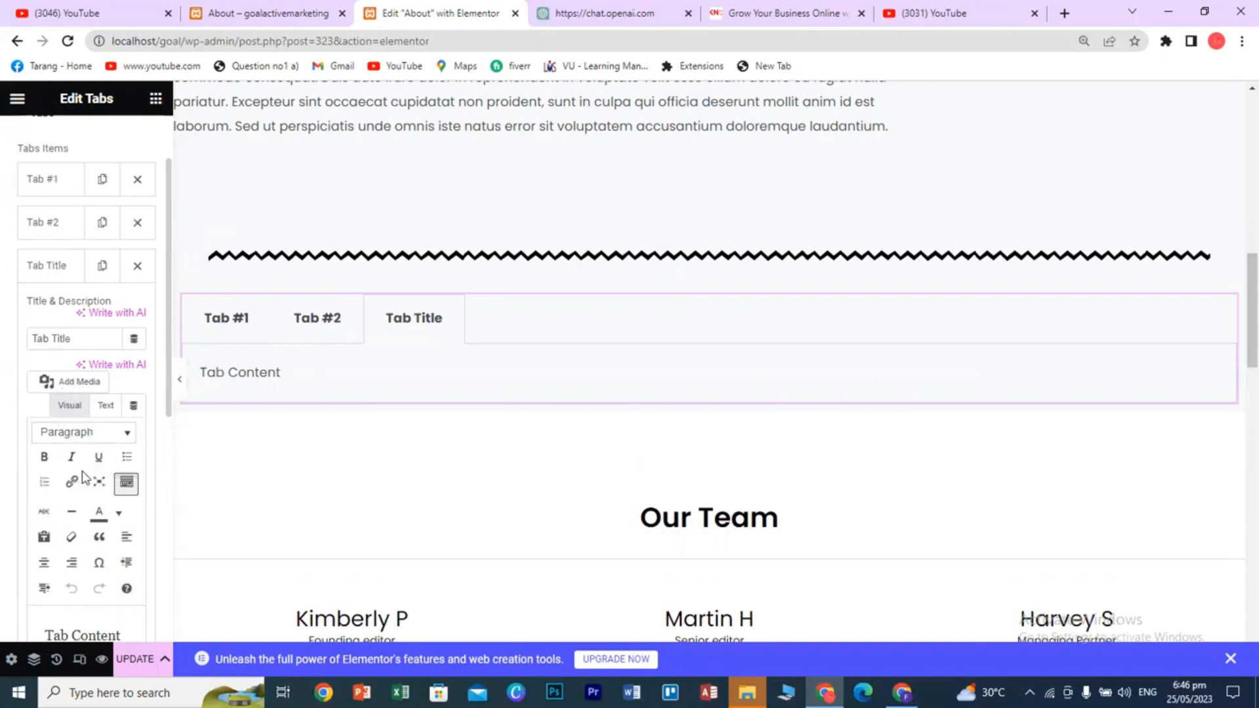
- Rename the first tab to 'Facebook'
left_click(136, 338)
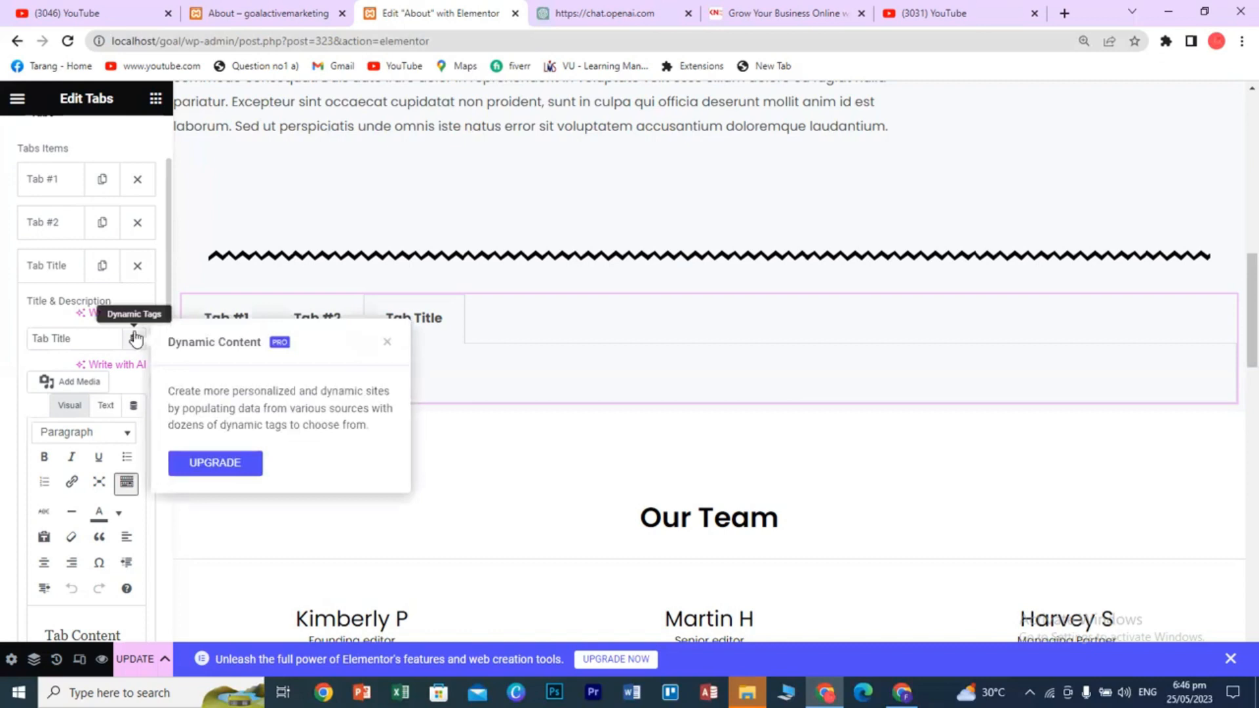
left_click(69, 298)
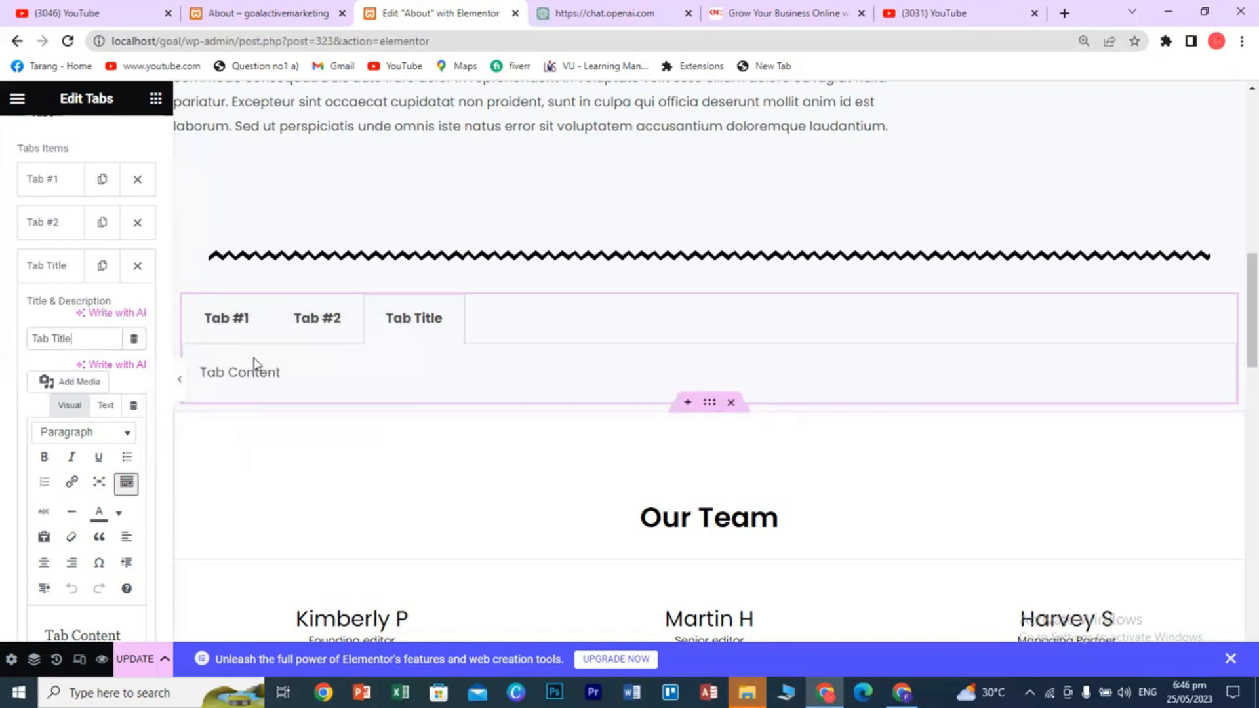
left_click(243, 325)
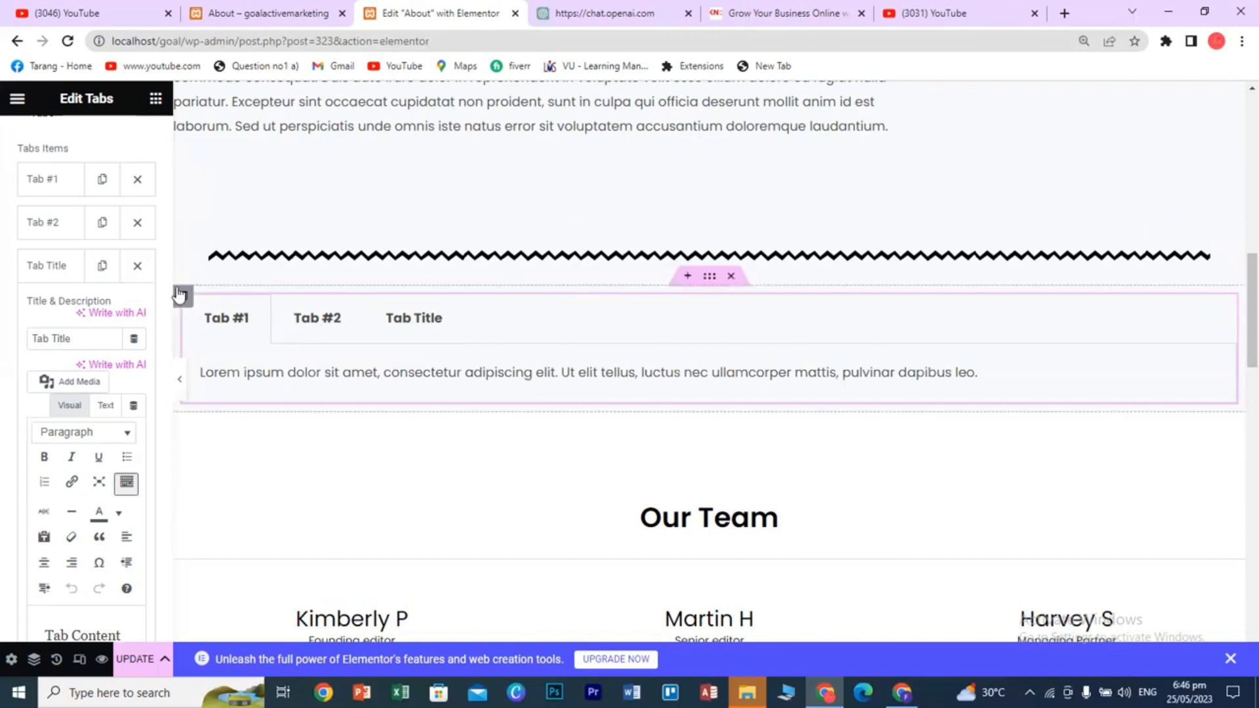
left_click(51, 179)
triple_click(54, 256)
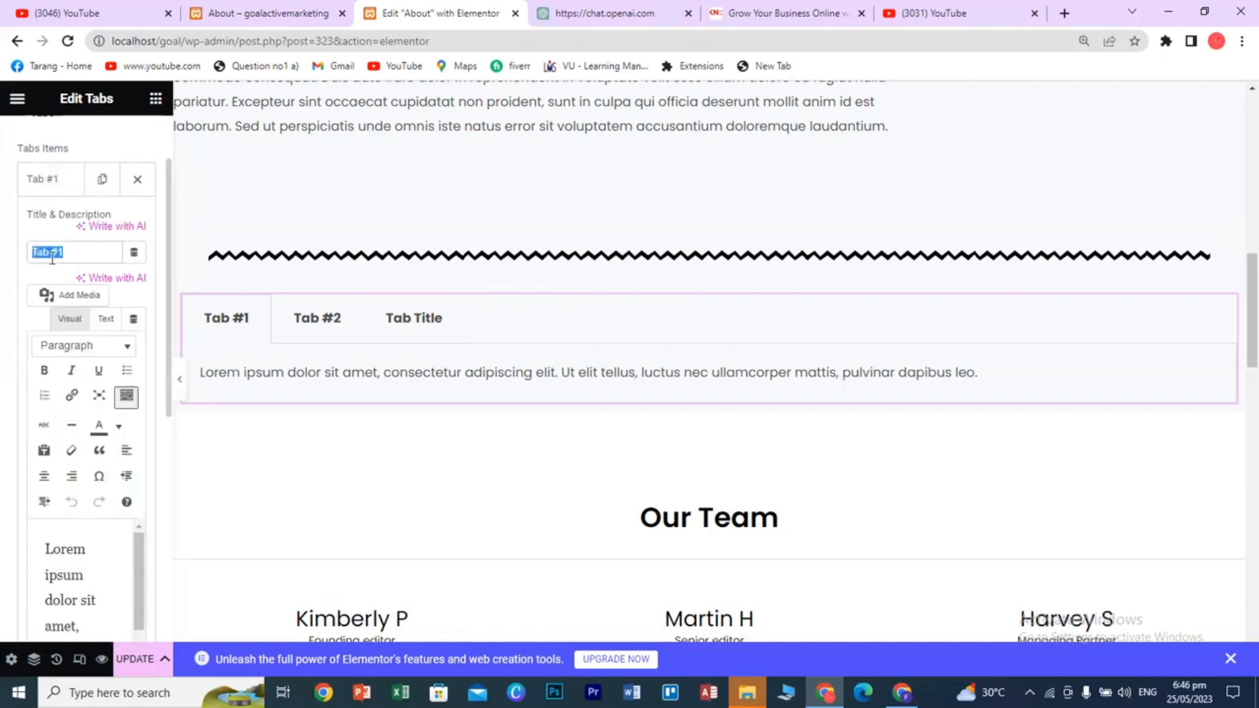
type("Facebook")
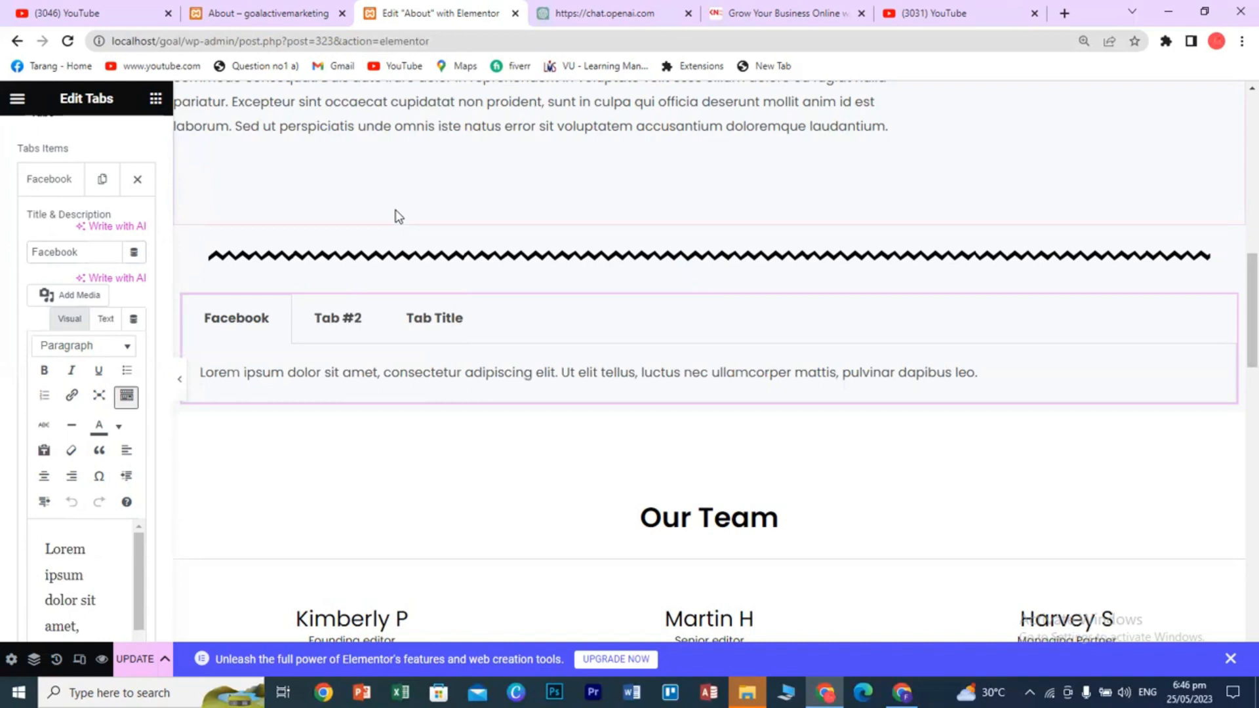
- Preview the second tab's content, then return to the Facebook tab
scroll(498, 459, "up", 2)
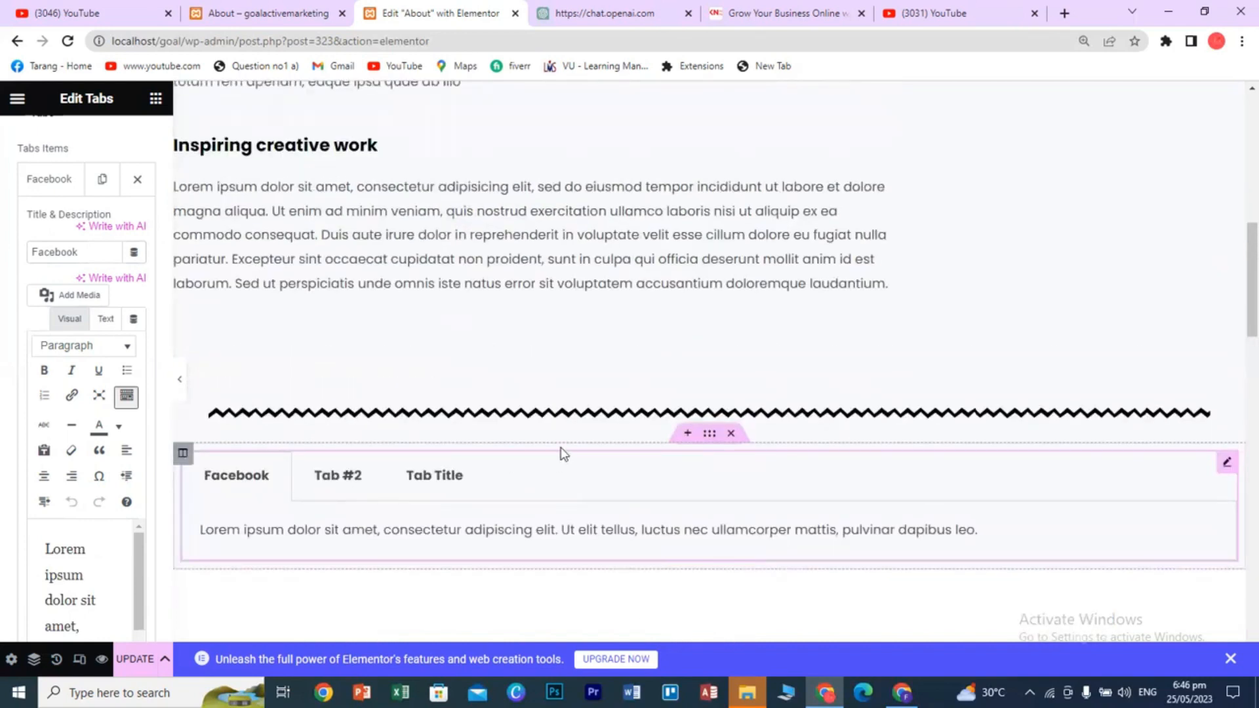
scroll(590, 407, "down", 9)
scroll(629, 451, "up", 6)
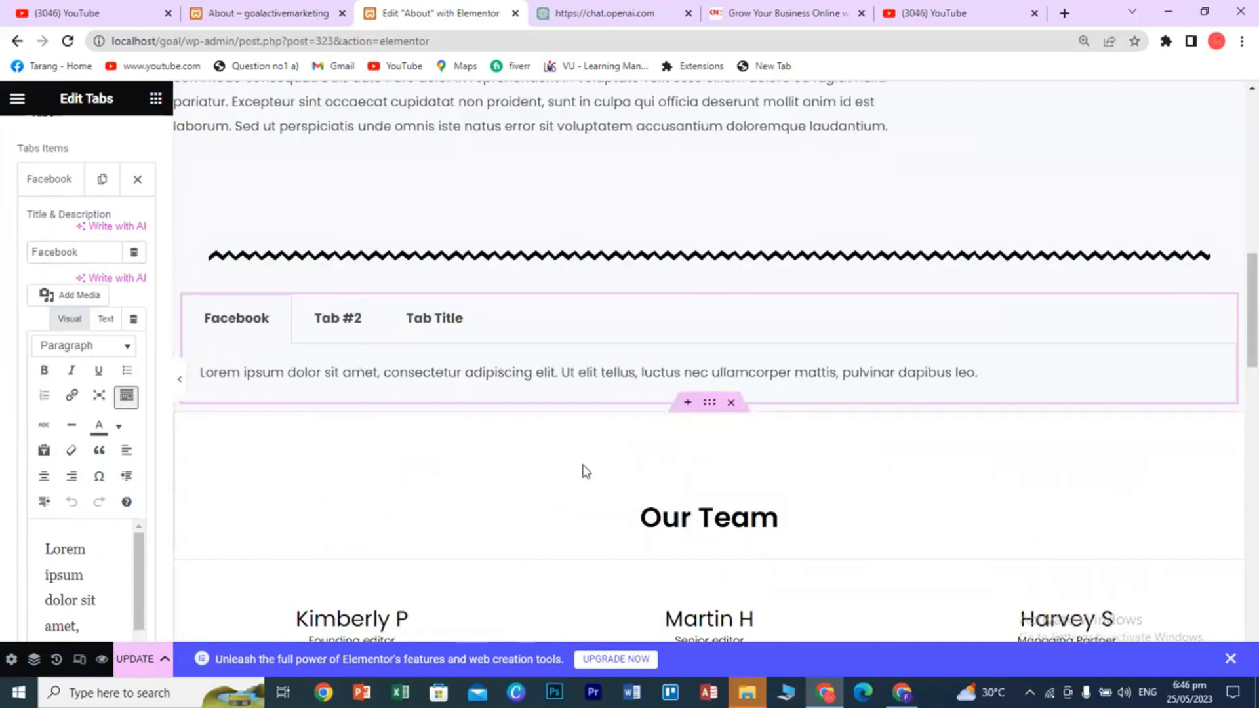
scroll(585, 472, "down", 2)
scroll(751, 520, "up", 3)
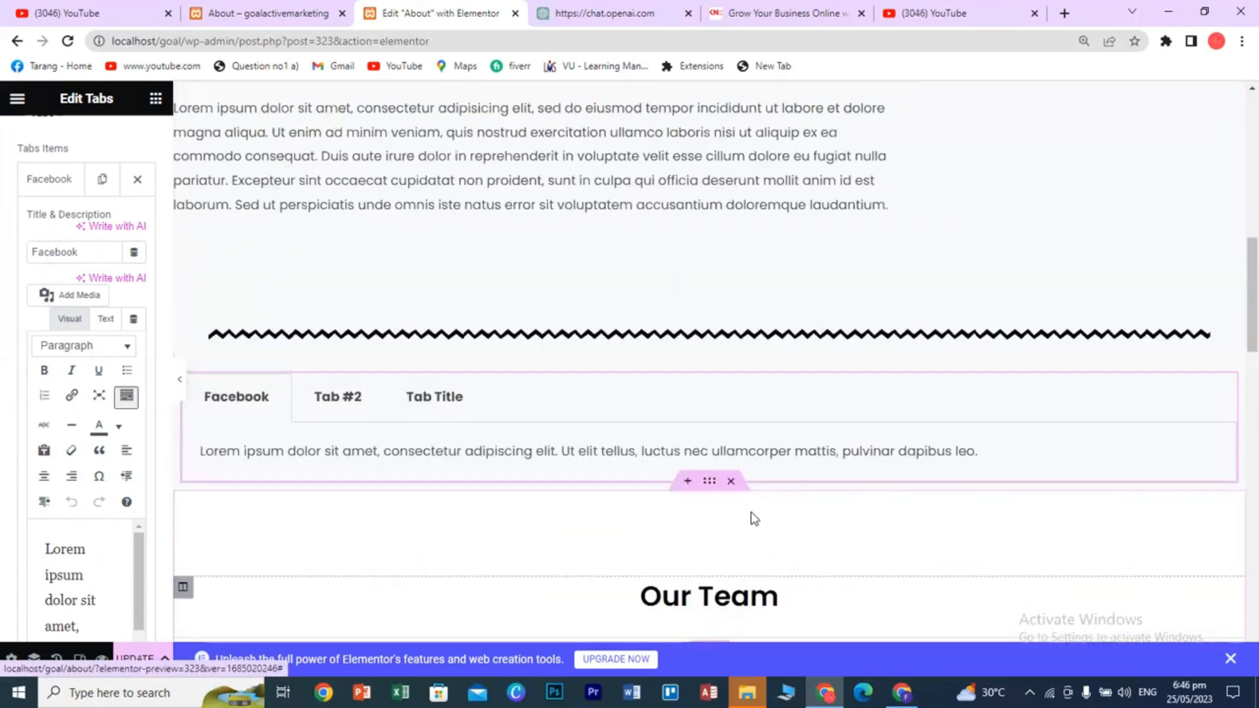
scroll(754, 518, "down", 1)
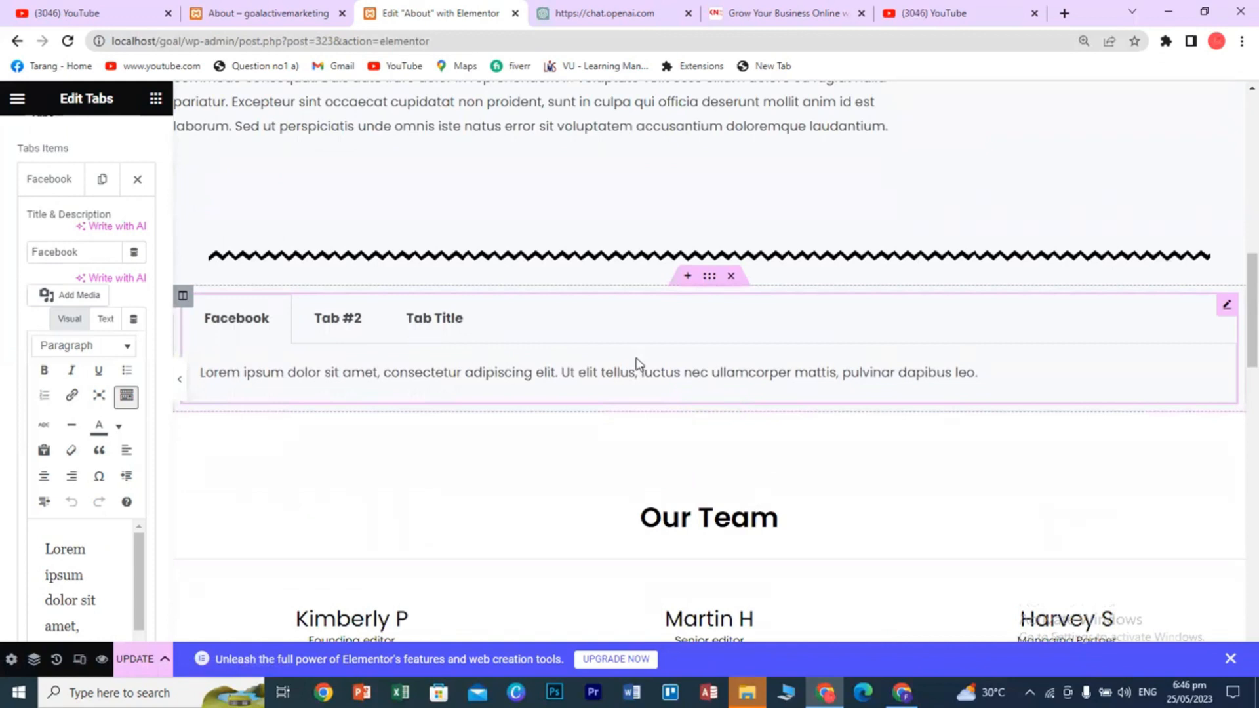
left_click(325, 326)
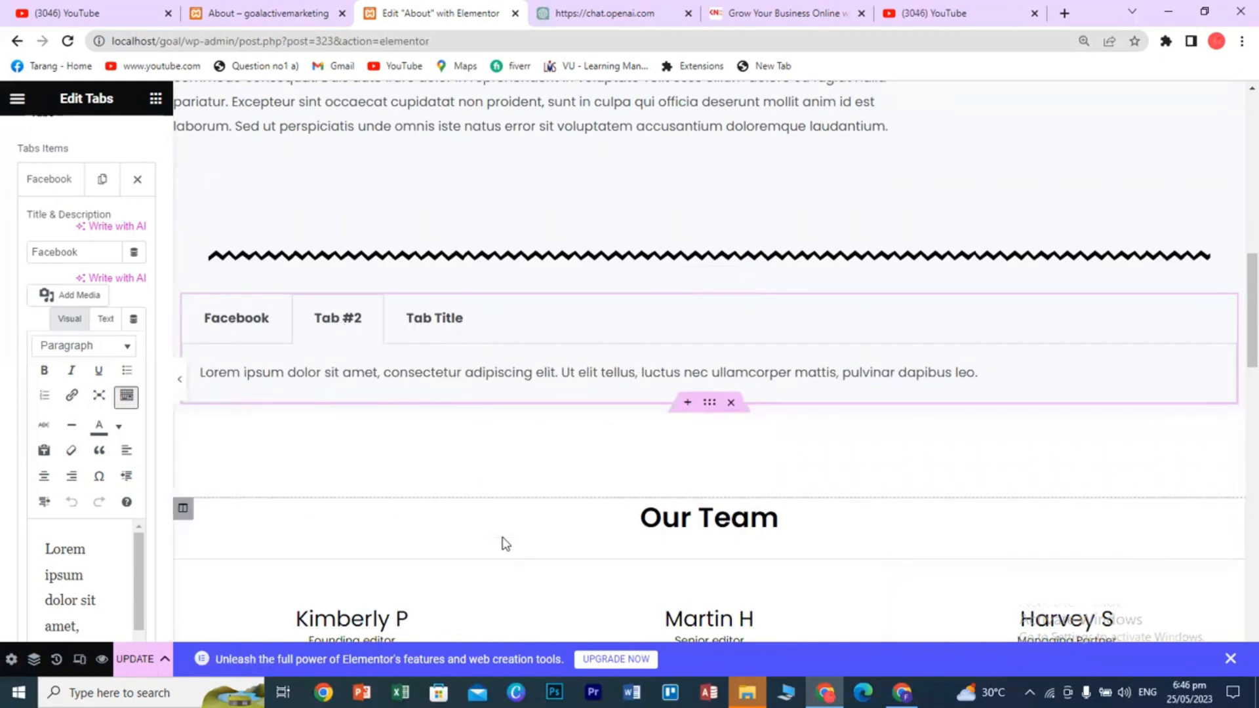
left_click(247, 328)
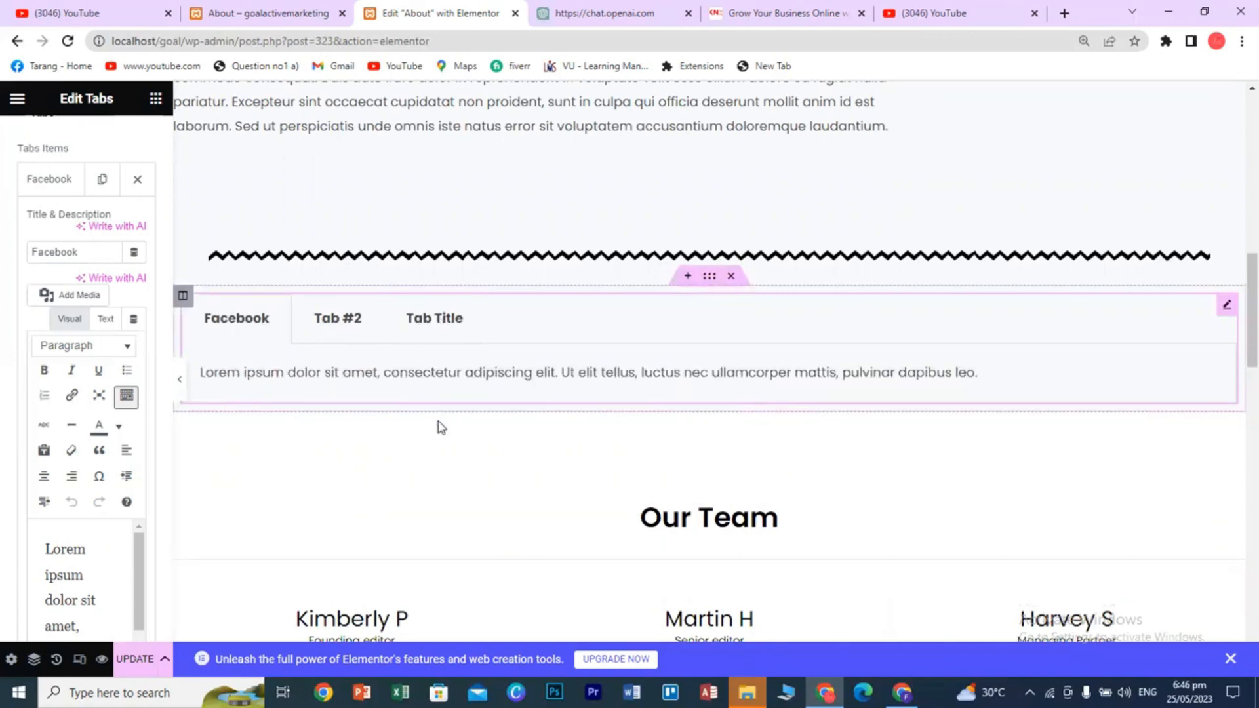
- Delete the tabs section and add an empty one-column section below the divider
left_click(732, 276)
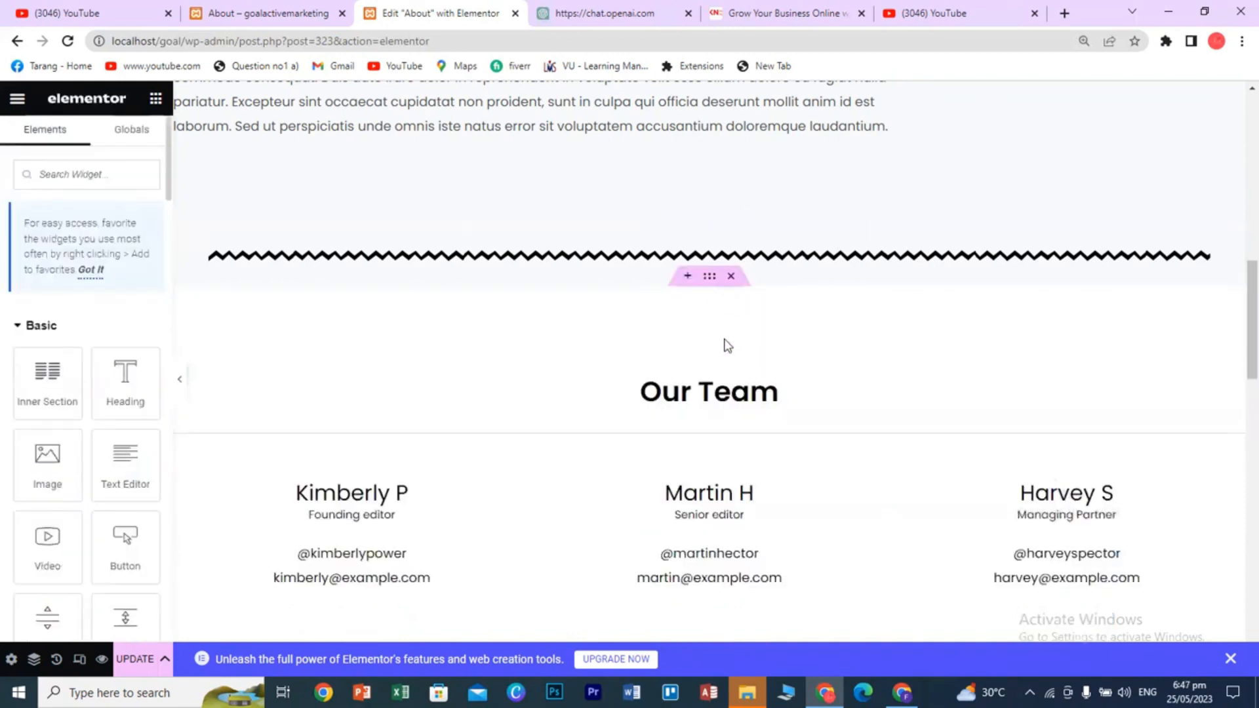
left_click(687, 277)
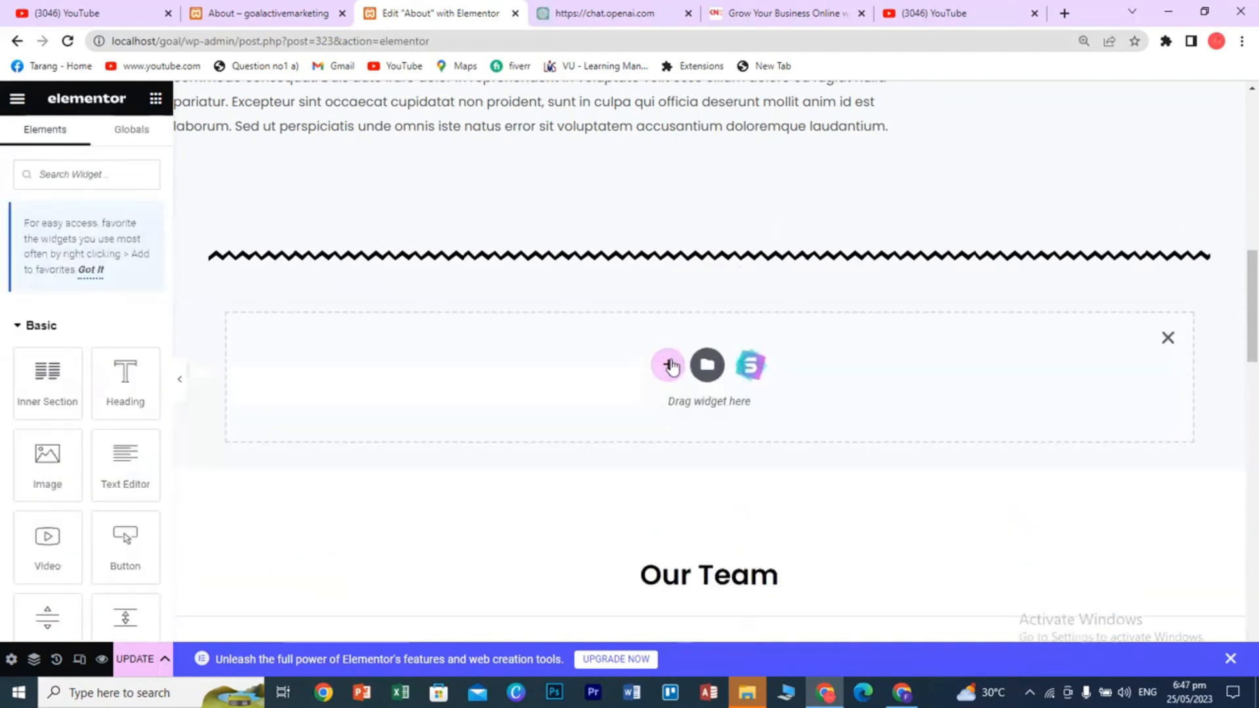
left_click(666, 360)
left_click(507, 410)
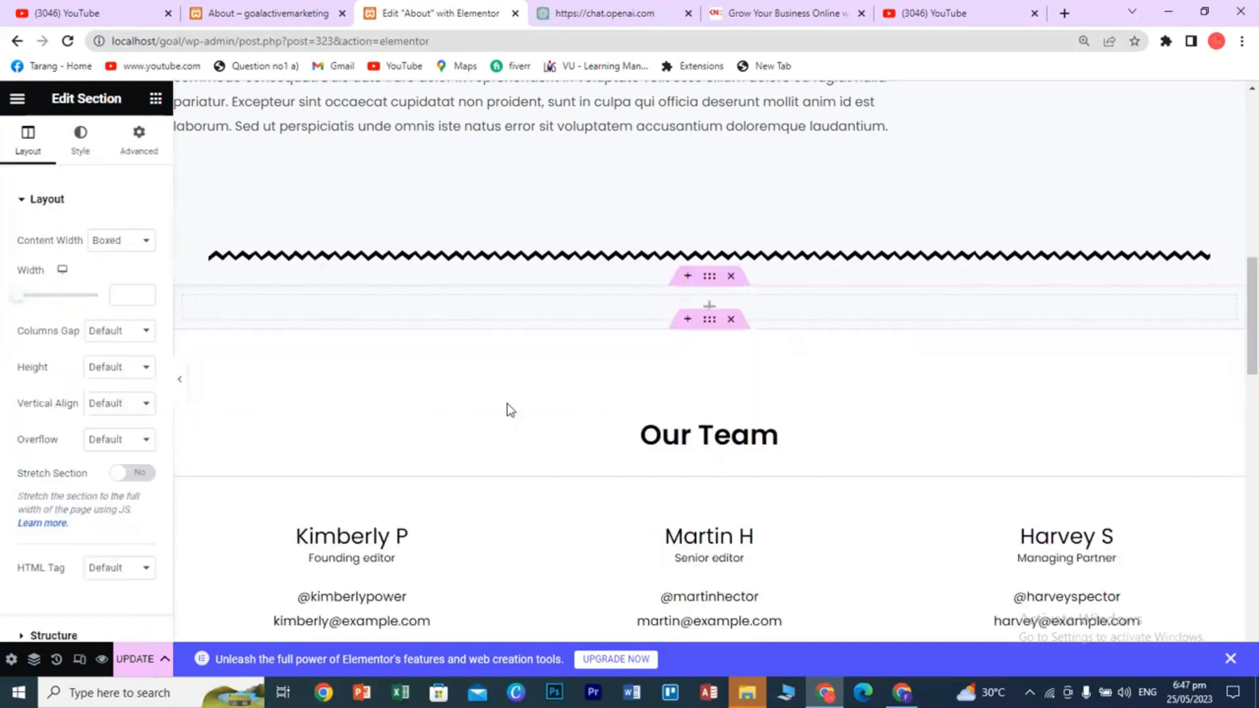
- Drag in an Accordion widget and add a third 'Accordion Title' item
left_click(157, 100)
scroll(114, 427, "down", 15)
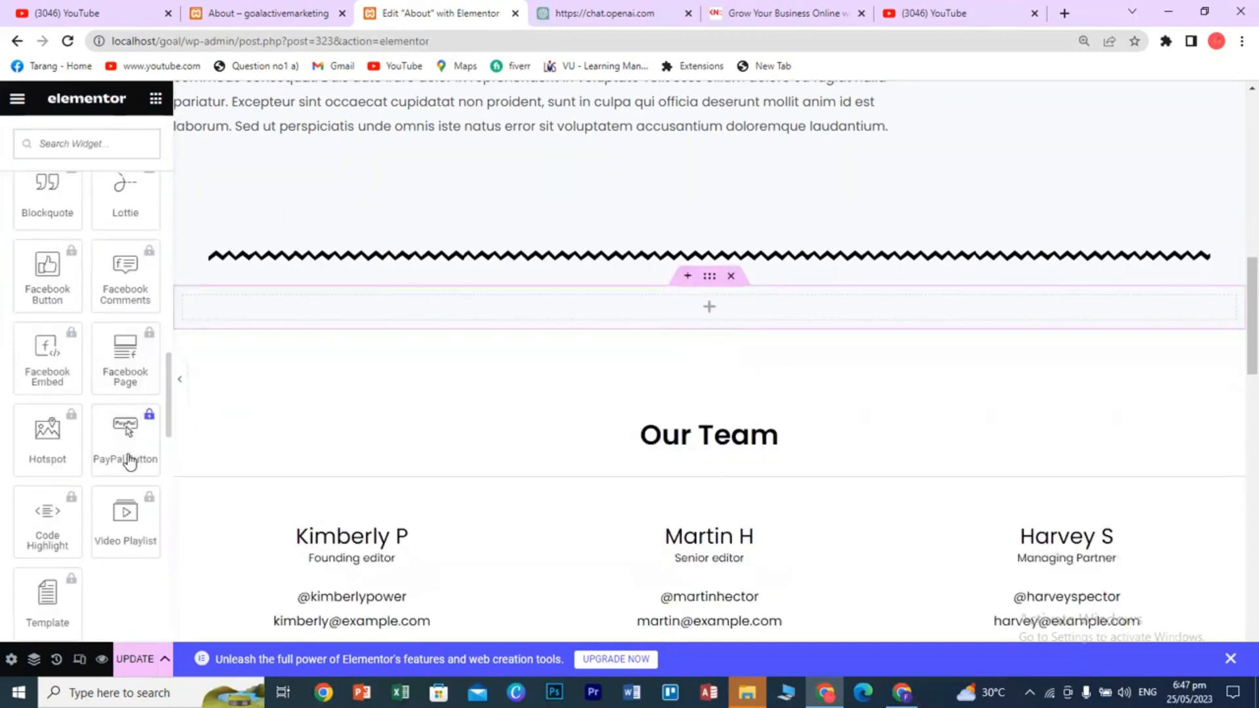
scroll(129, 462, "down", 6)
scroll(128, 455, "down", 3)
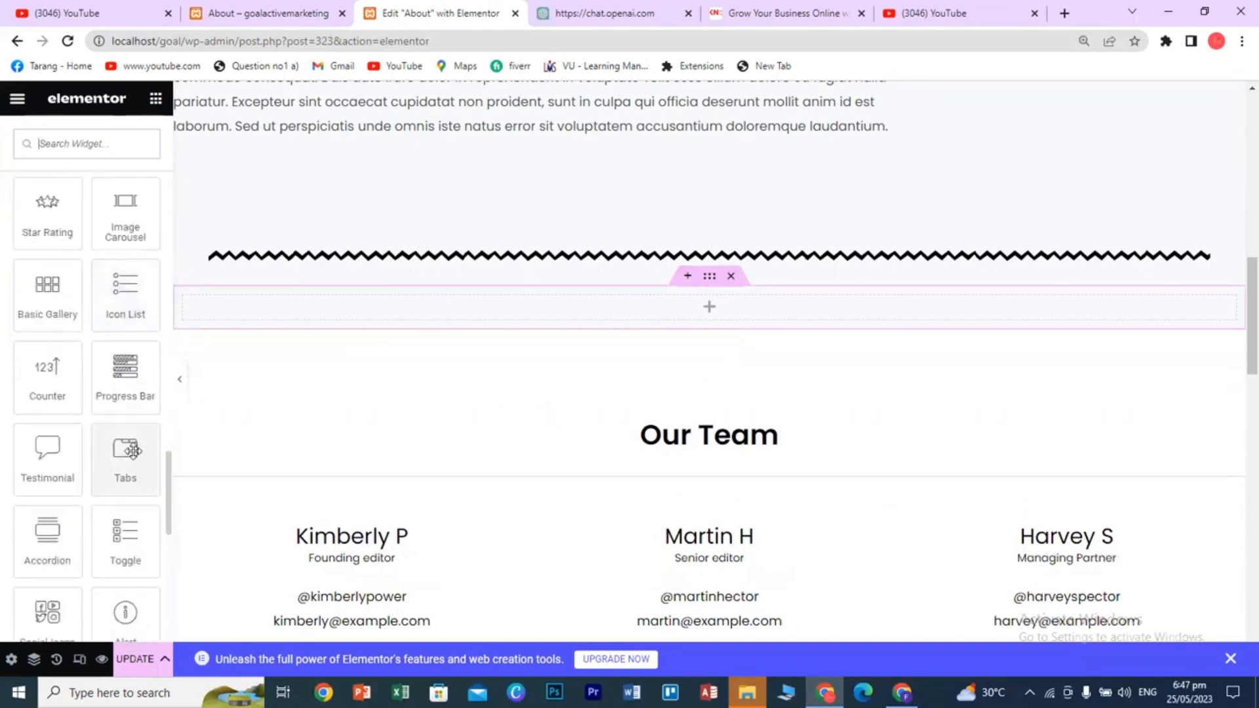
left_click_drag(58, 539, 679, 303)
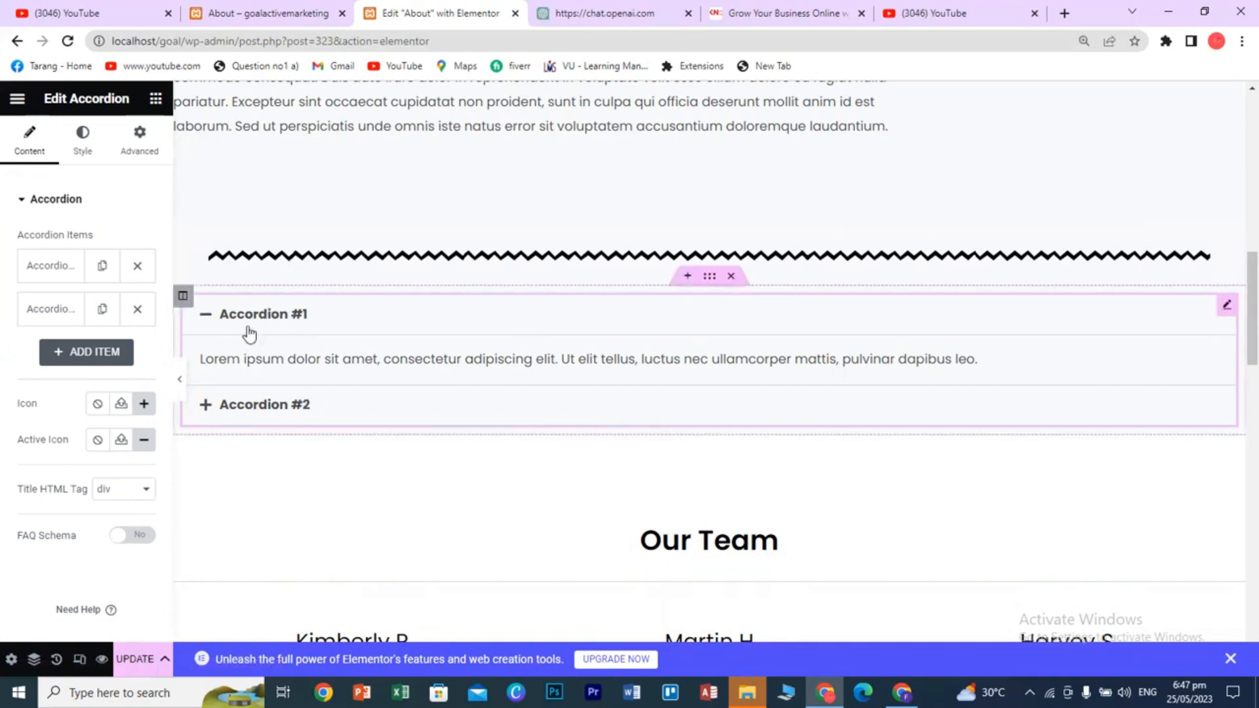
left_click(100, 354)
scroll(133, 513, "down", 4)
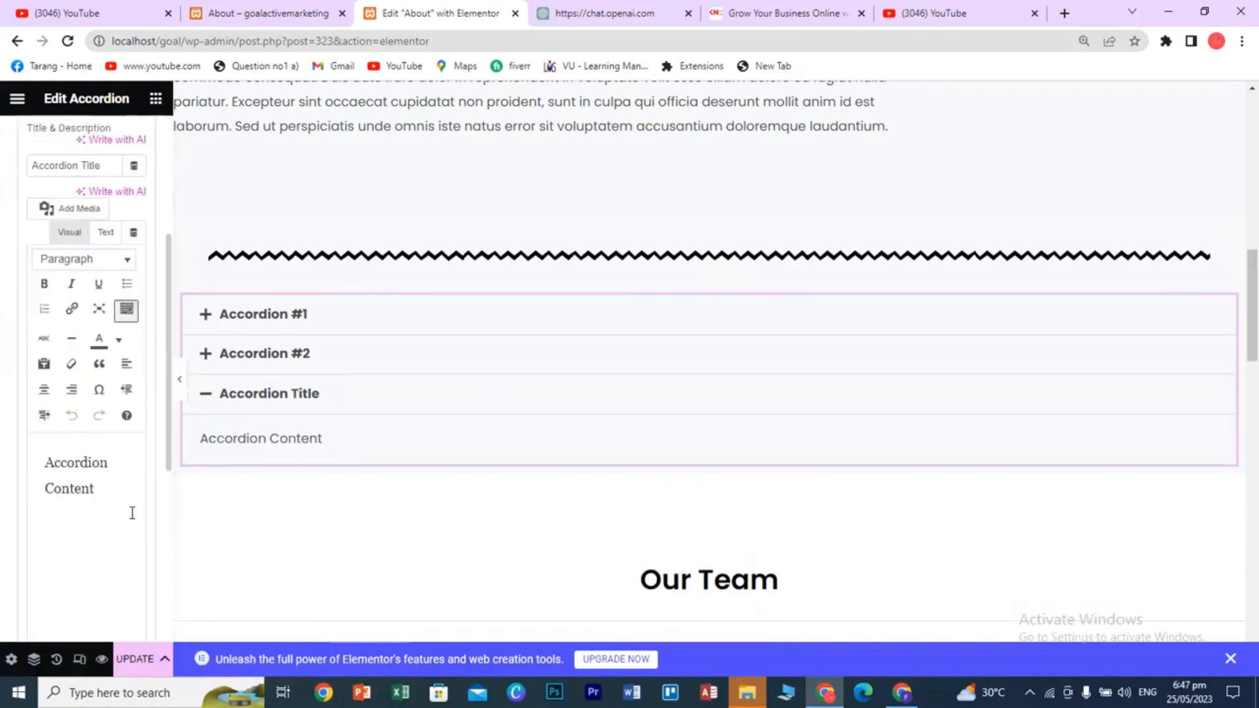
scroll(132, 513, "up", 3)
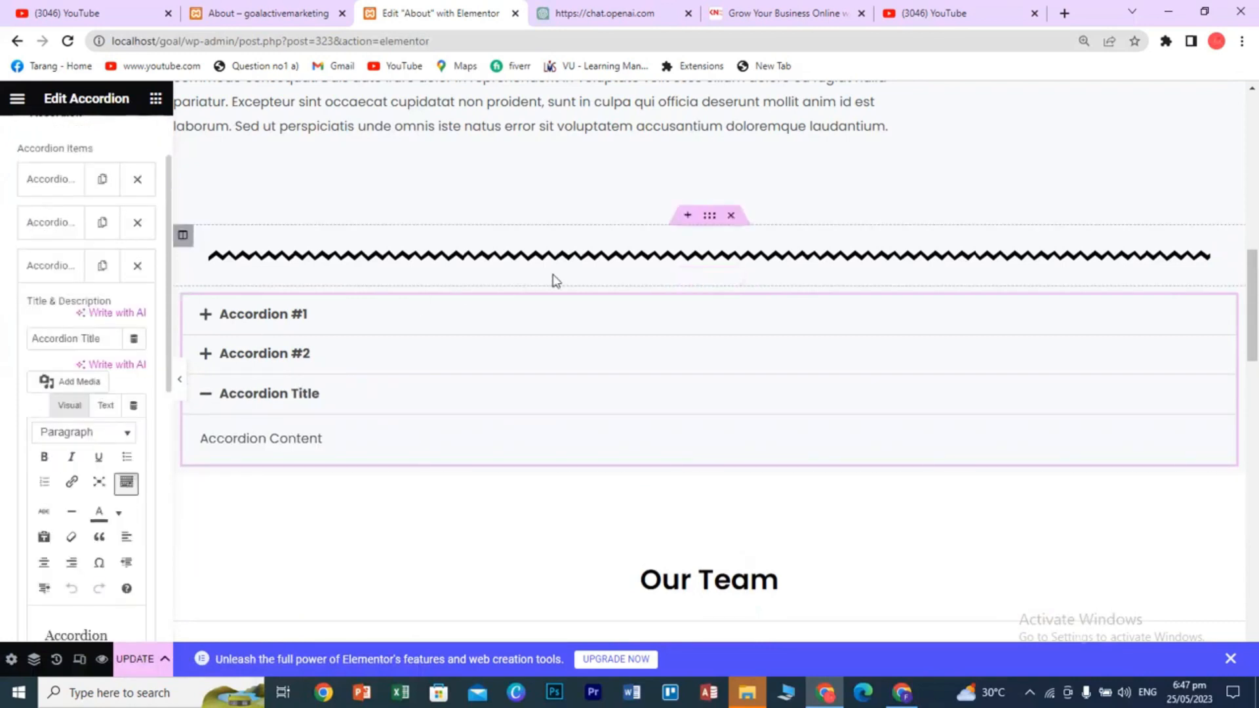
- Delete the accordion section and add an empty one-column section below the divider
left_click(731, 277)
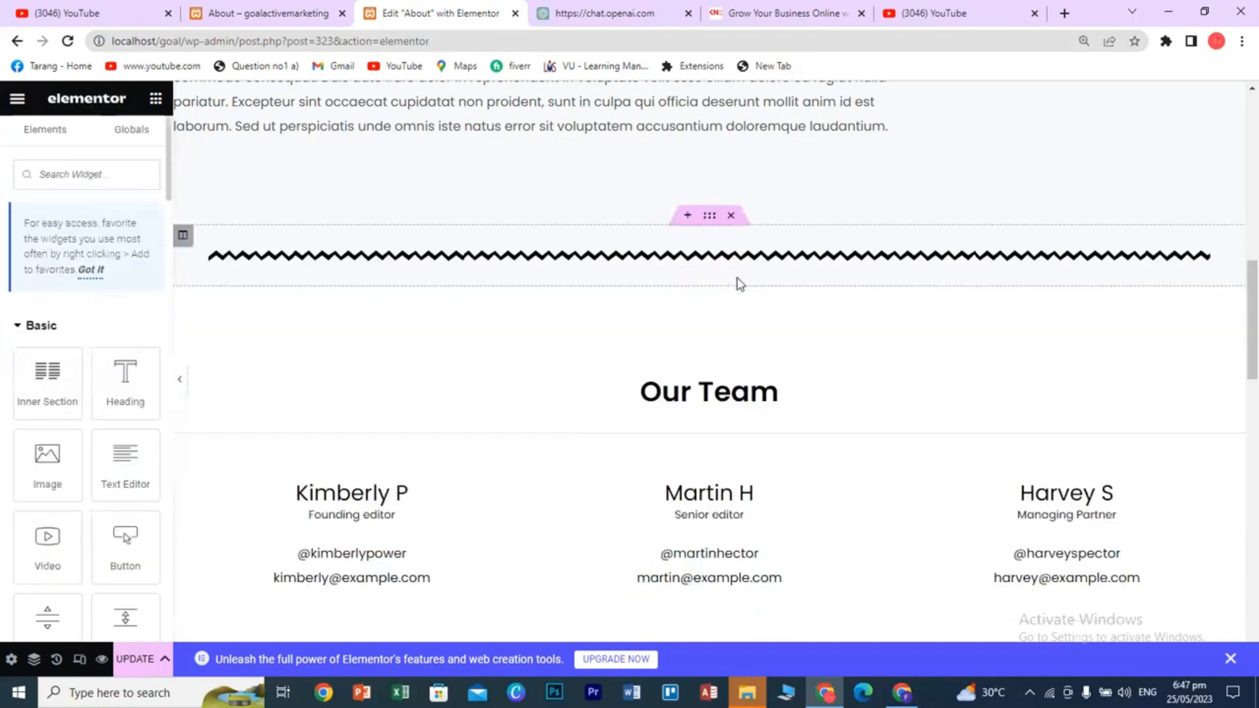
left_click(688, 277)
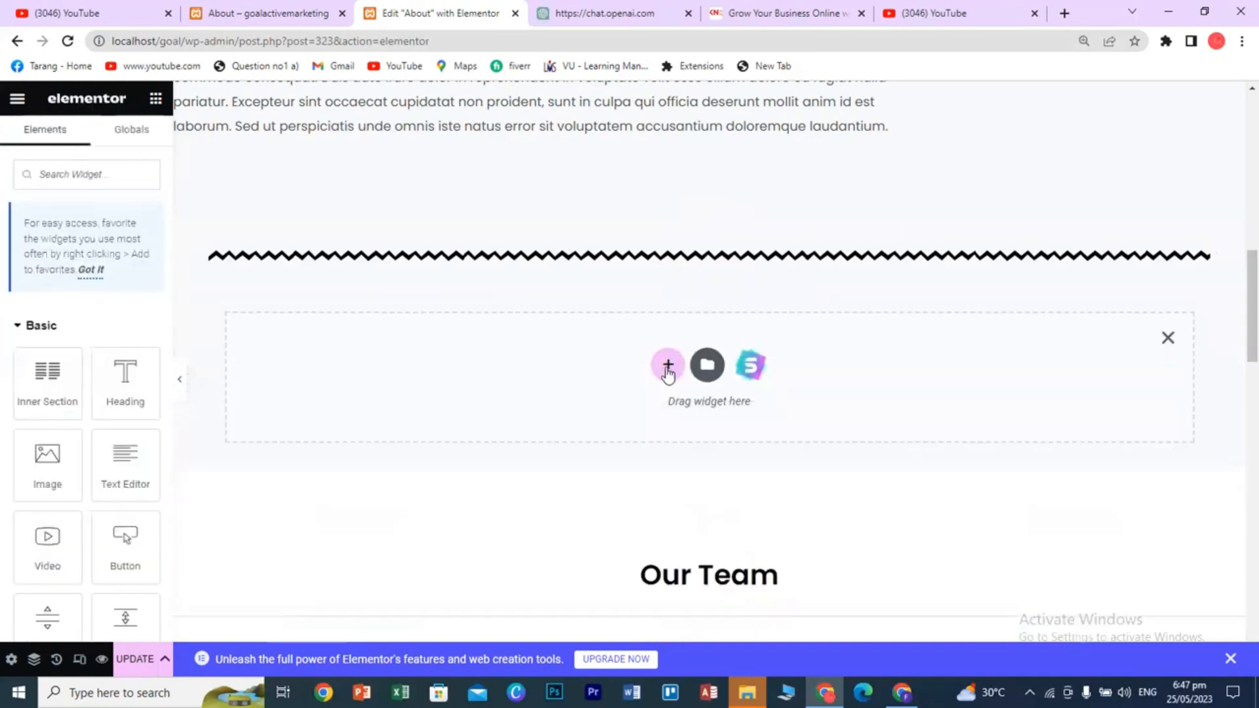
left_click(666, 364)
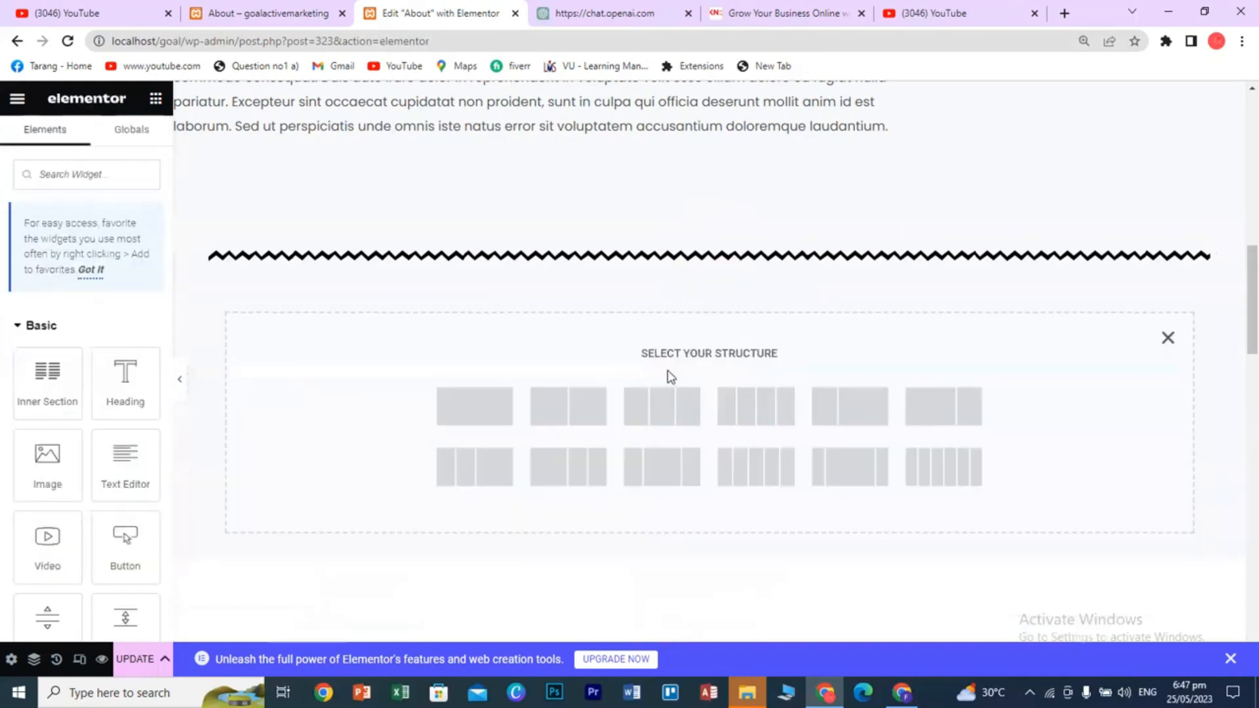
left_click(492, 417)
- Drop a Toggle widget with Toggle #1 and Toggle #2 into the new section
left_click(158, 98)
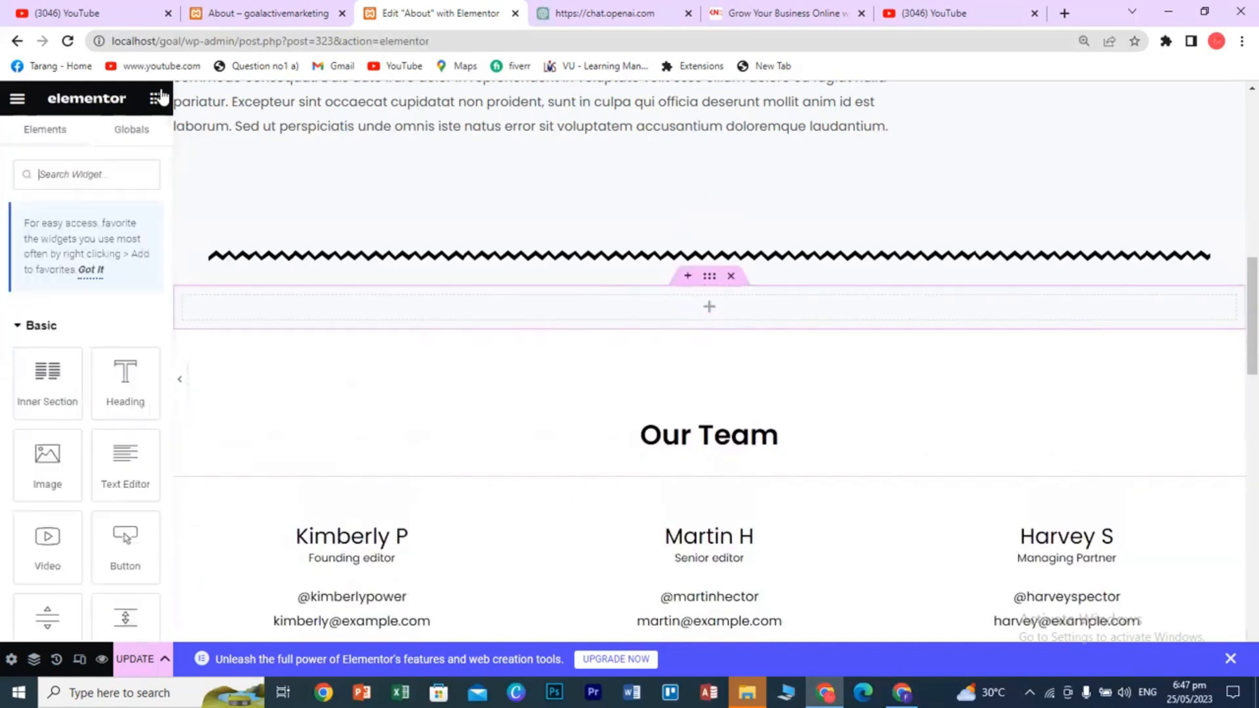
scroll(104, 433, "down", 15)
scroll(113, 454, "down", 12)
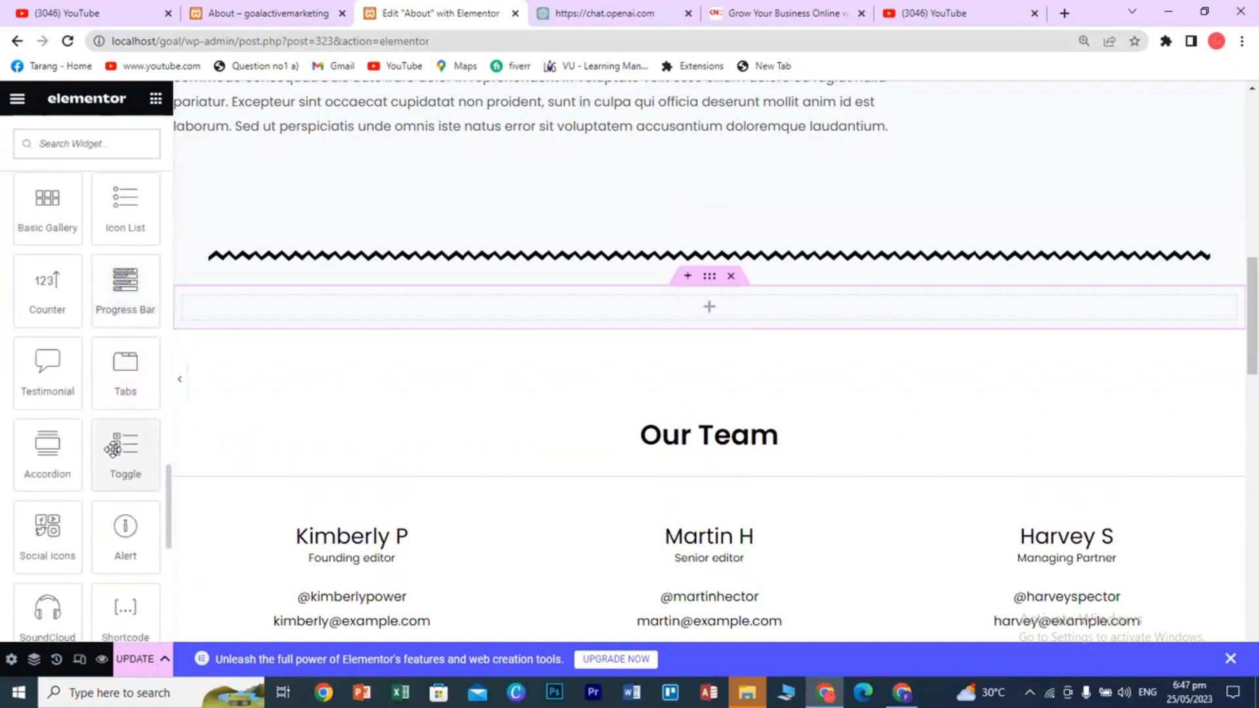
scroll(114, 449, "down", 1)
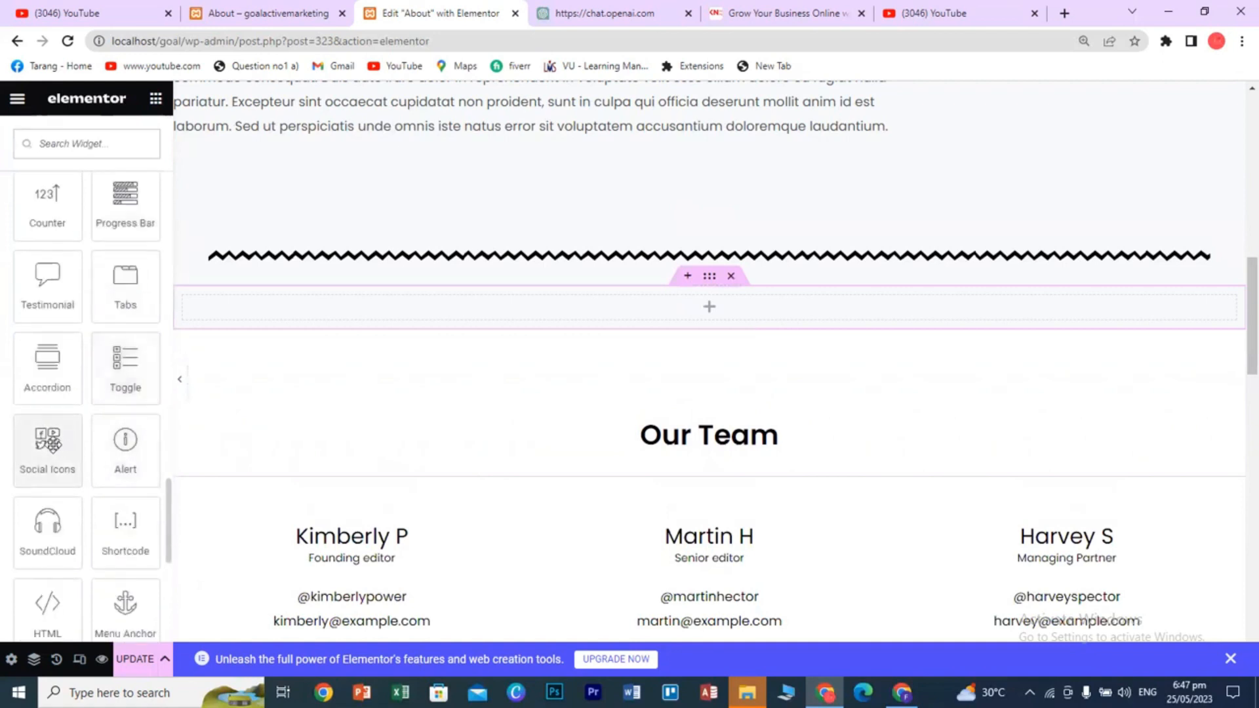
left_click_drag(126, 364, 674, 299)
left_click(641, 312)
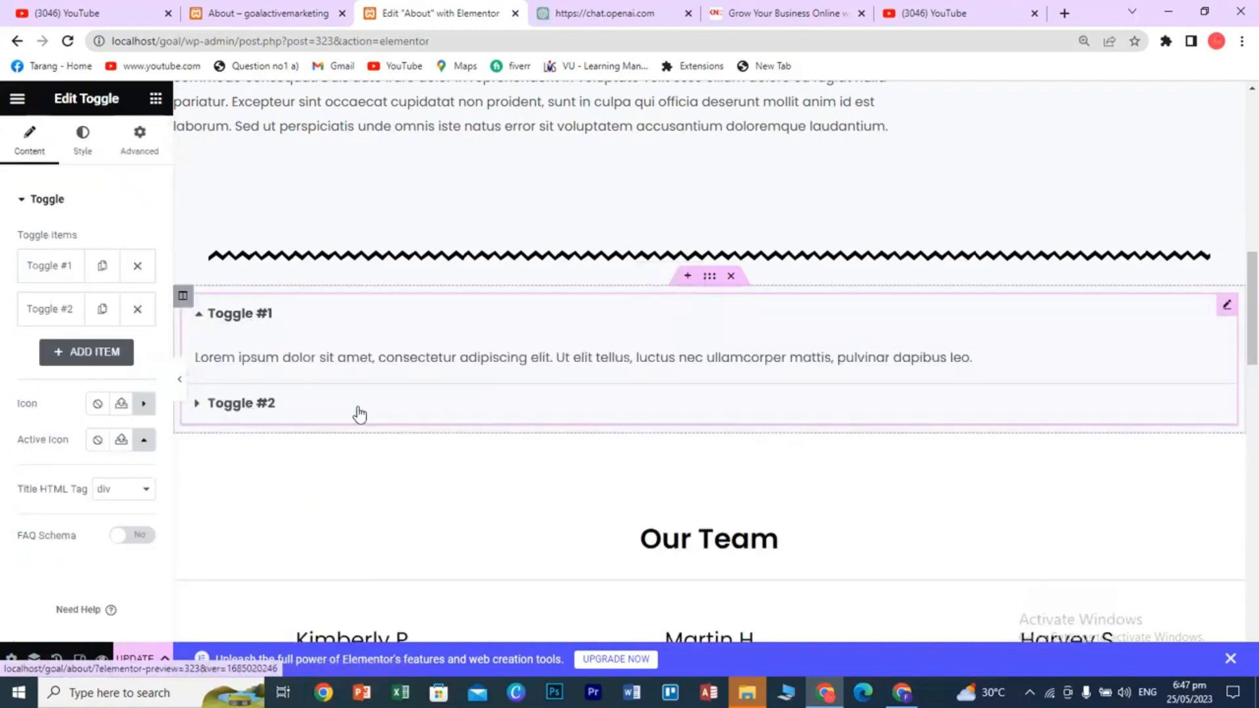
- Delete the Toggle section and add an empty one-column section below the divider
left_click(732, 276)
left_click(684, 276)
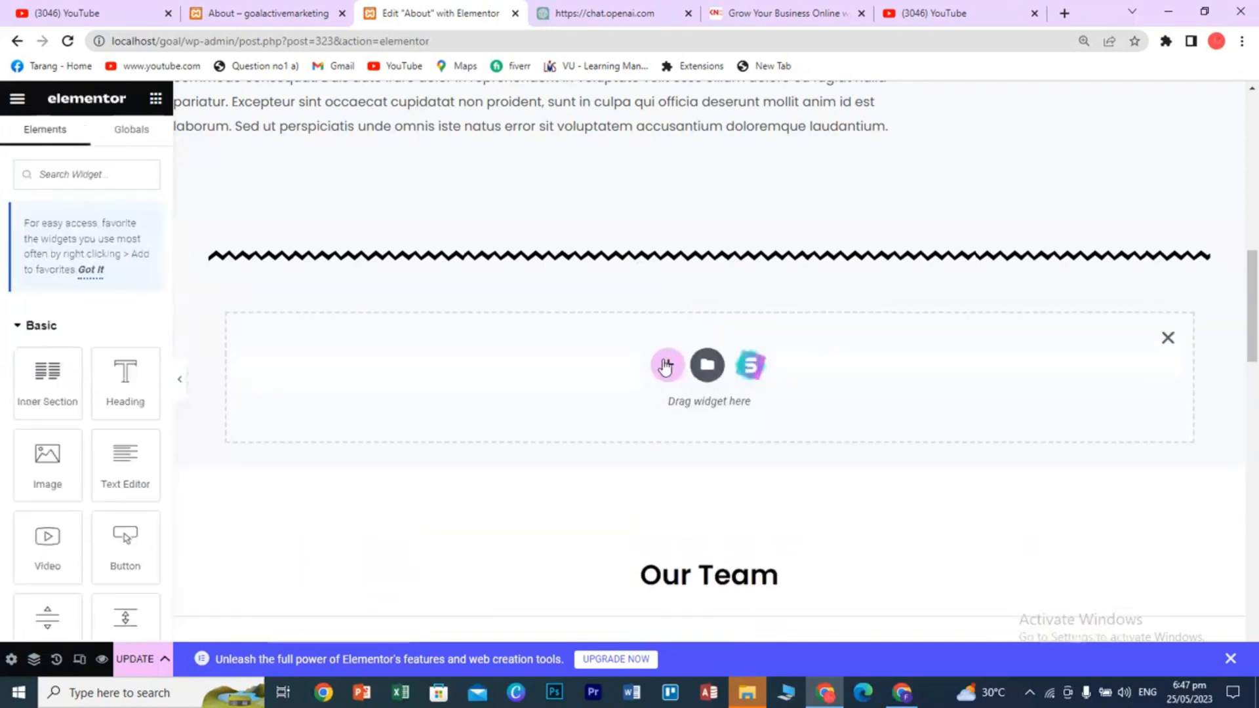
left_click(666, 366)
left_click(511, 406)
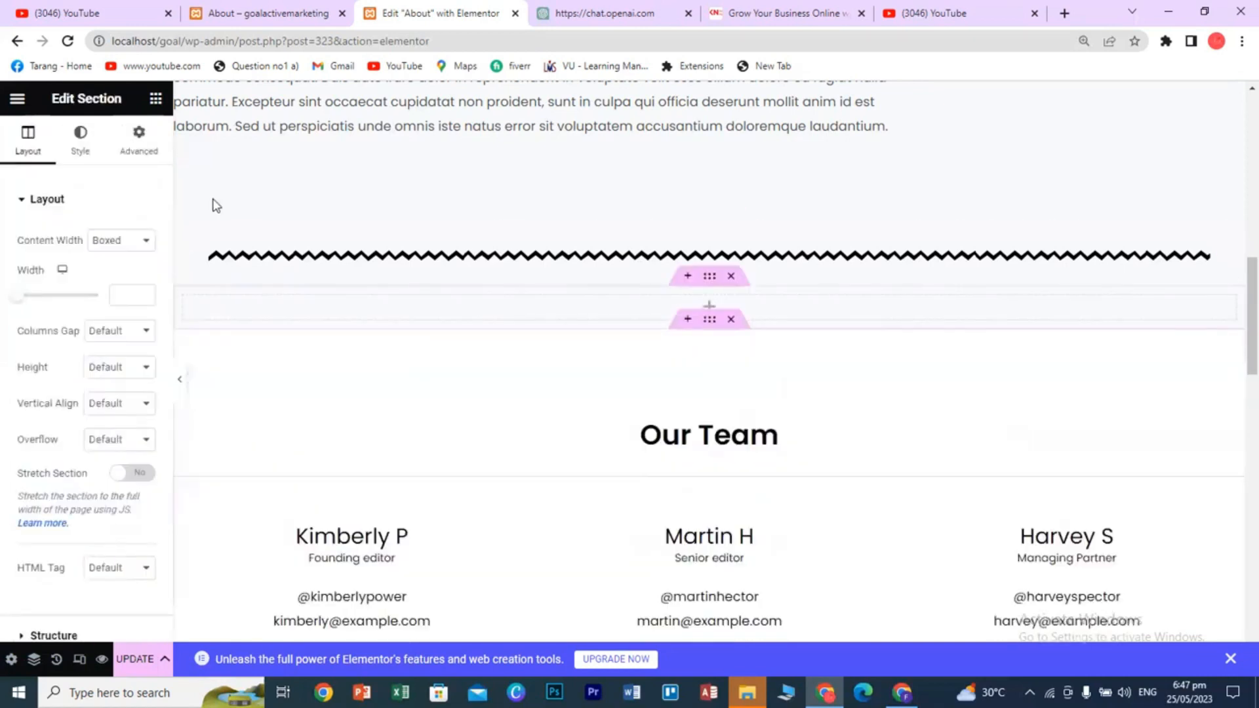
- Drag in a Social Icons widget showing Facebook, Twitter and YouTube icons
left_click(154, 99)
scroll(88, 481, "down", 15)
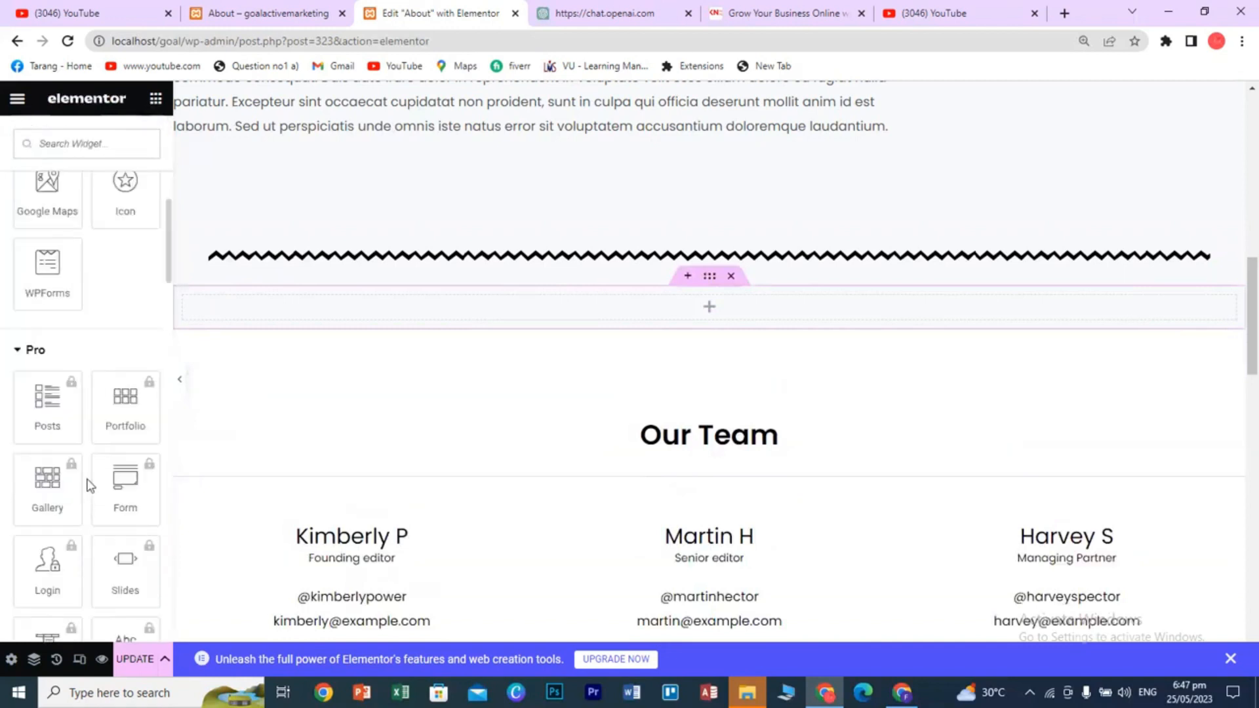
scroll(94, 480, "down", 5)
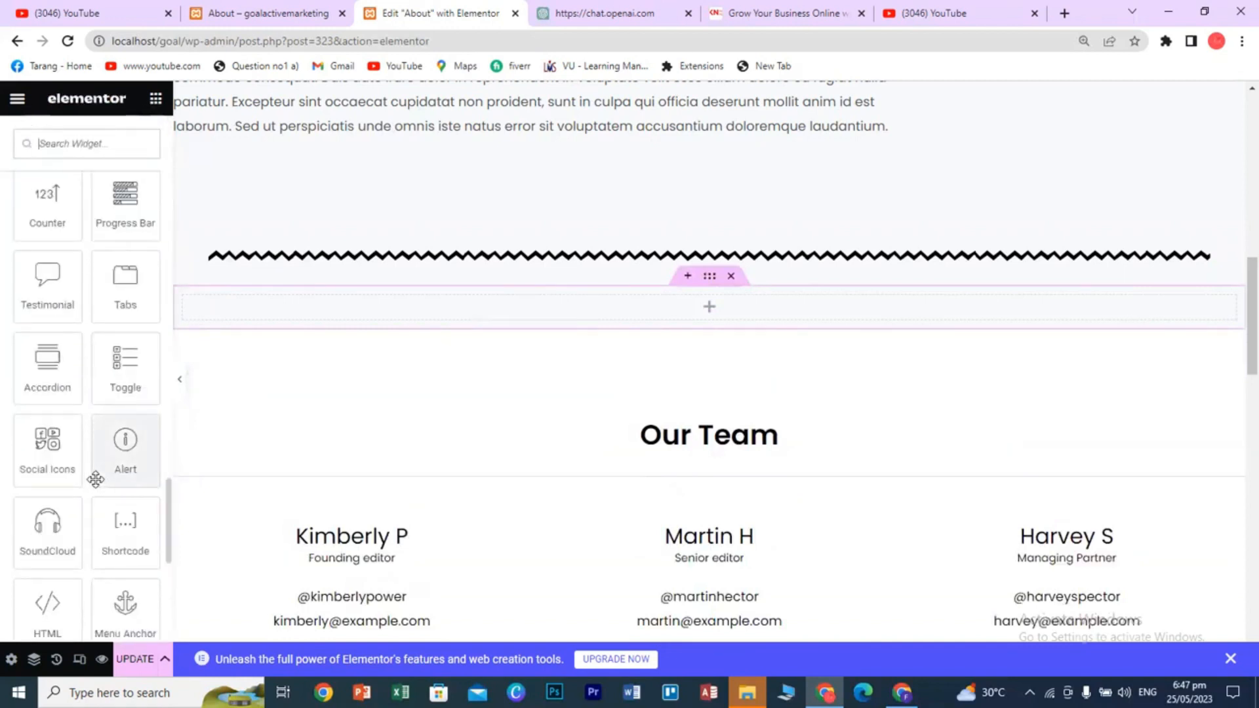
left_click_drag(47, 446, 707, 310)
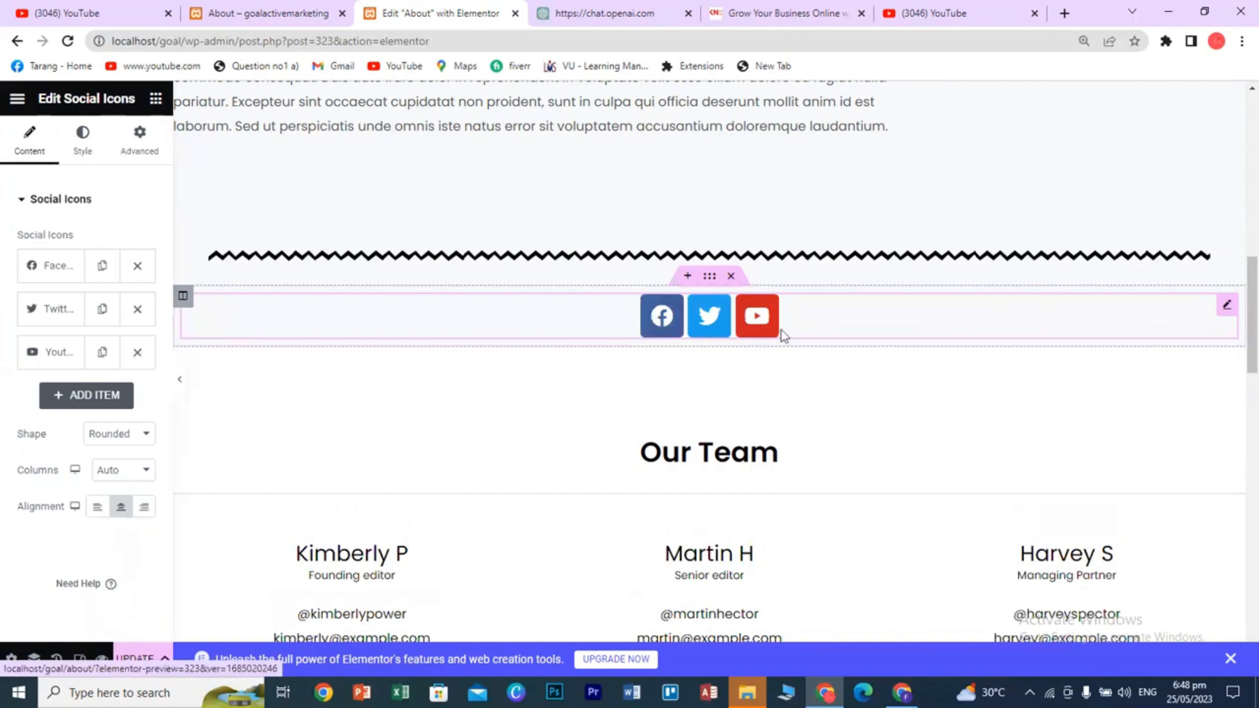
- Give the Facebook icon custom colours: red primary and dark grey secondary
left_click(47, 269)
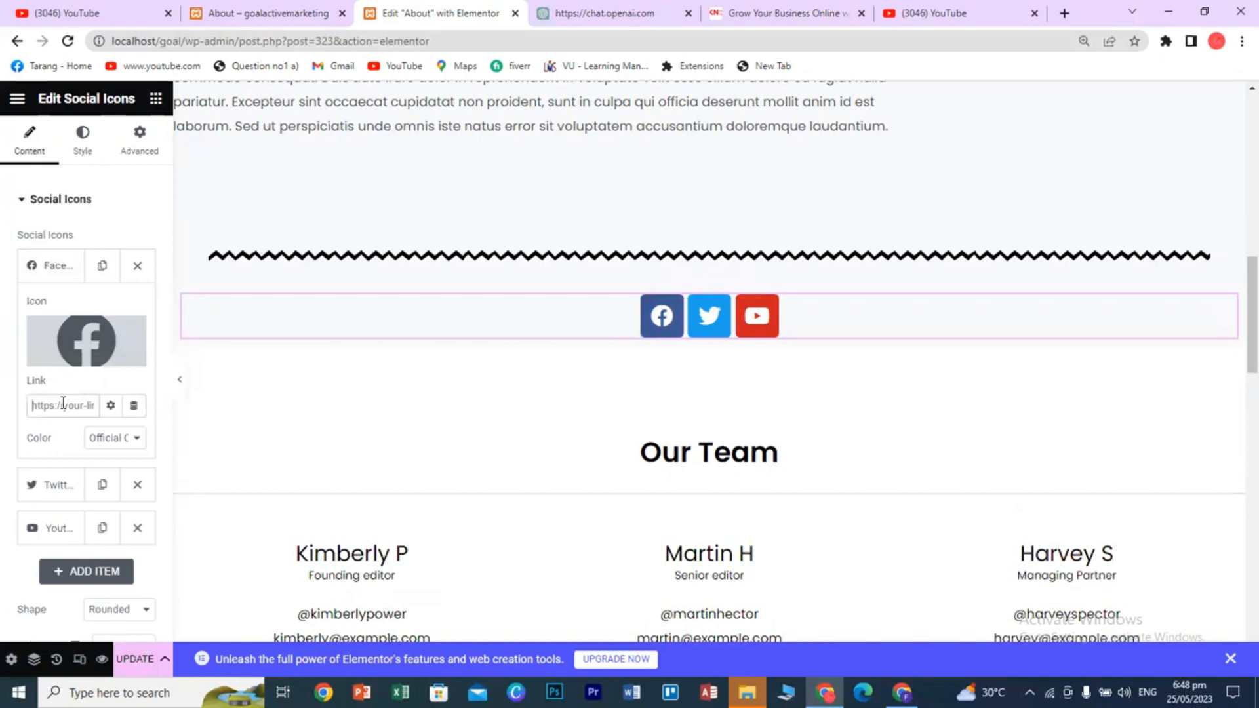
left_click(133, 442)
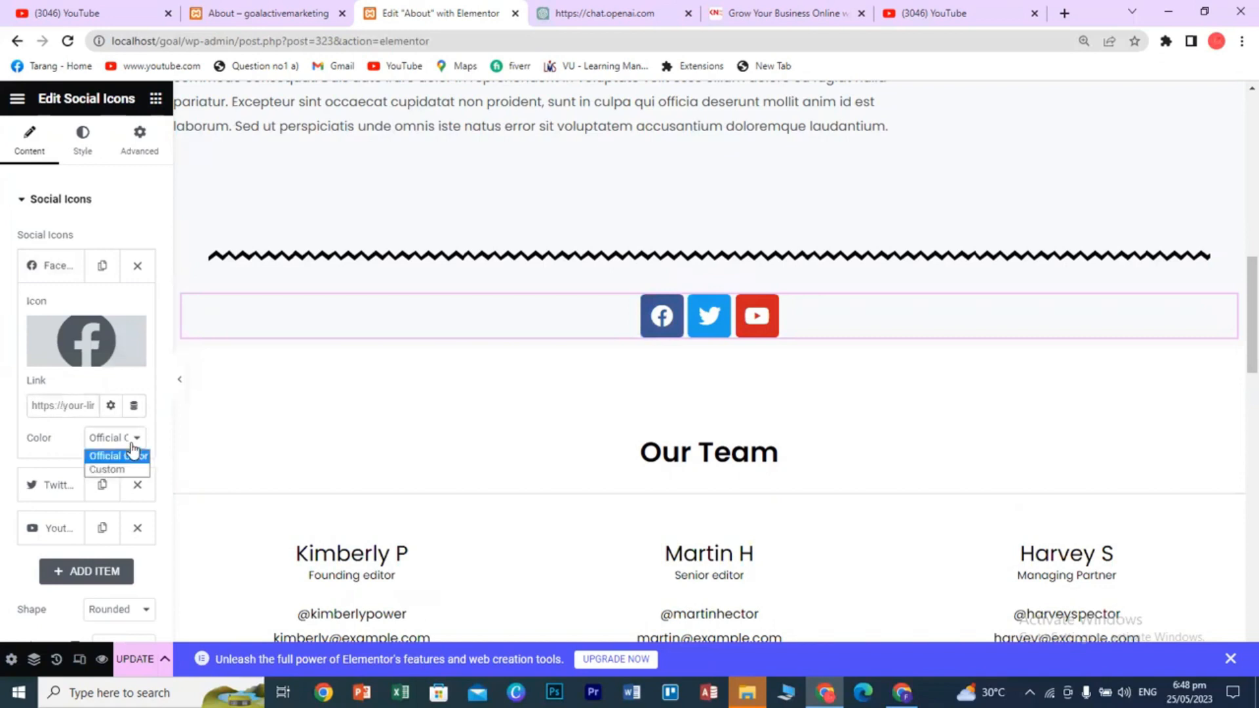
left_click(120, 471)
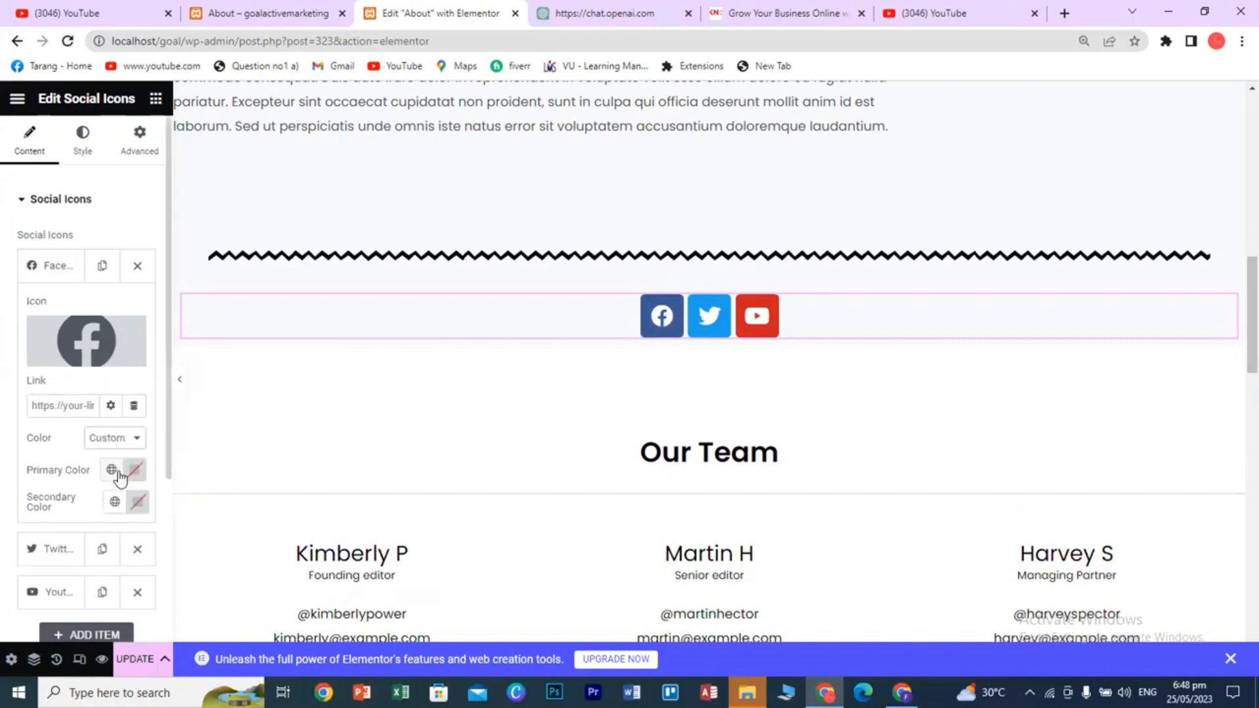
left_click(131, 473)
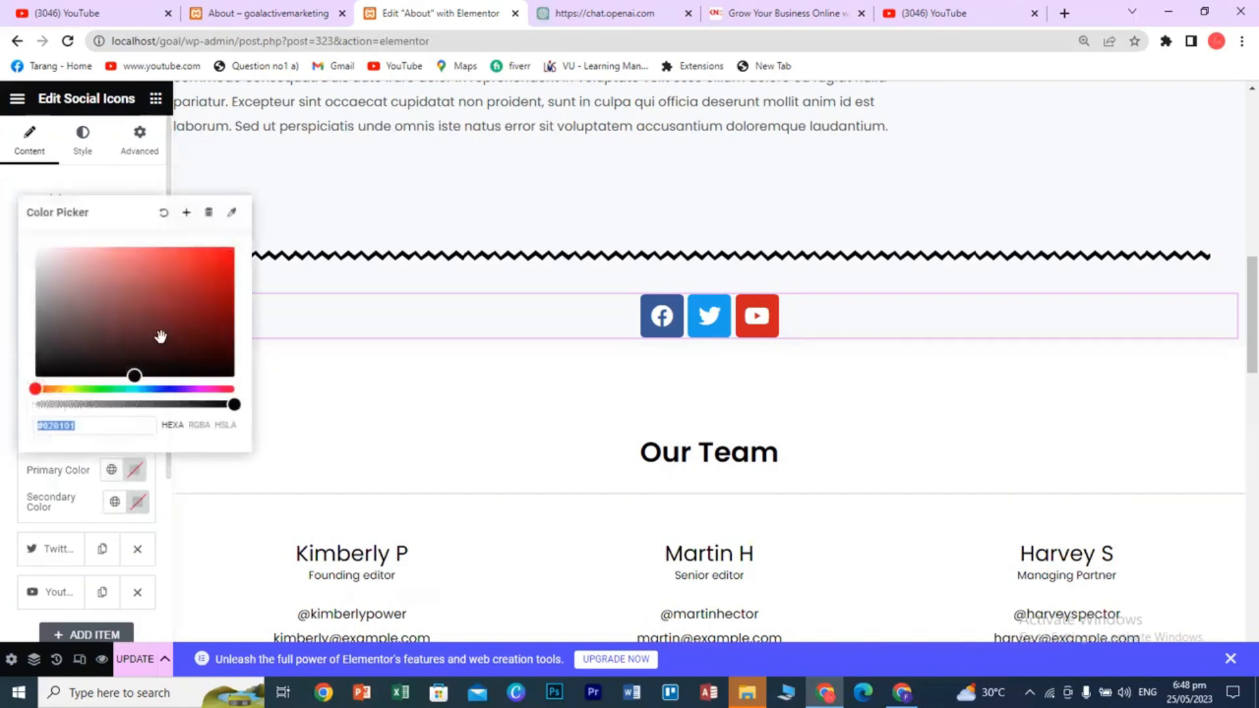
left_click(216, 260)
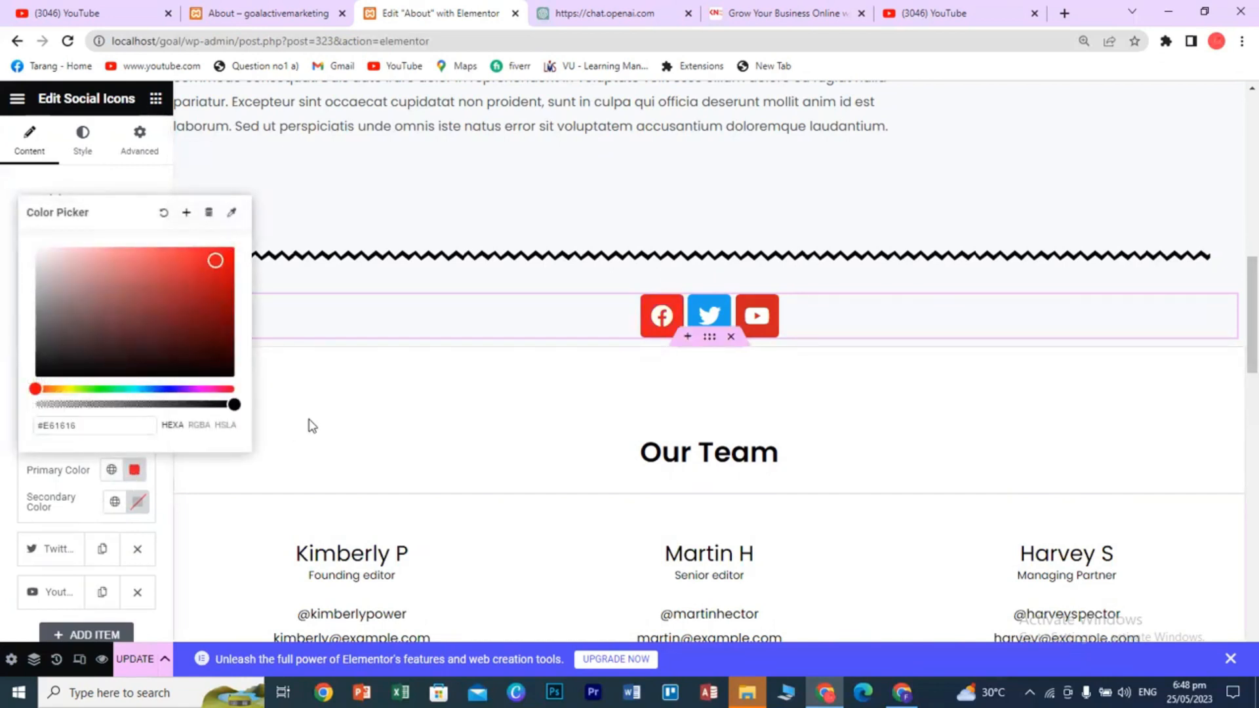
left_click(137, 502)
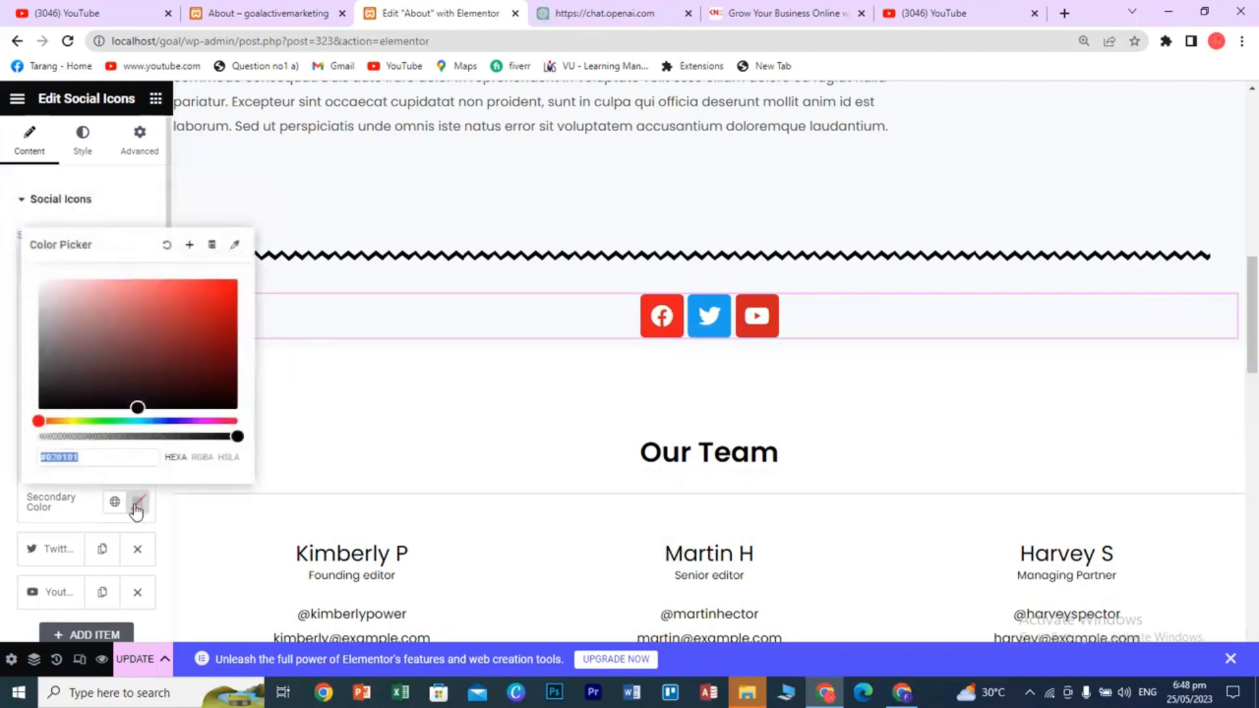
left_click(68, 388)
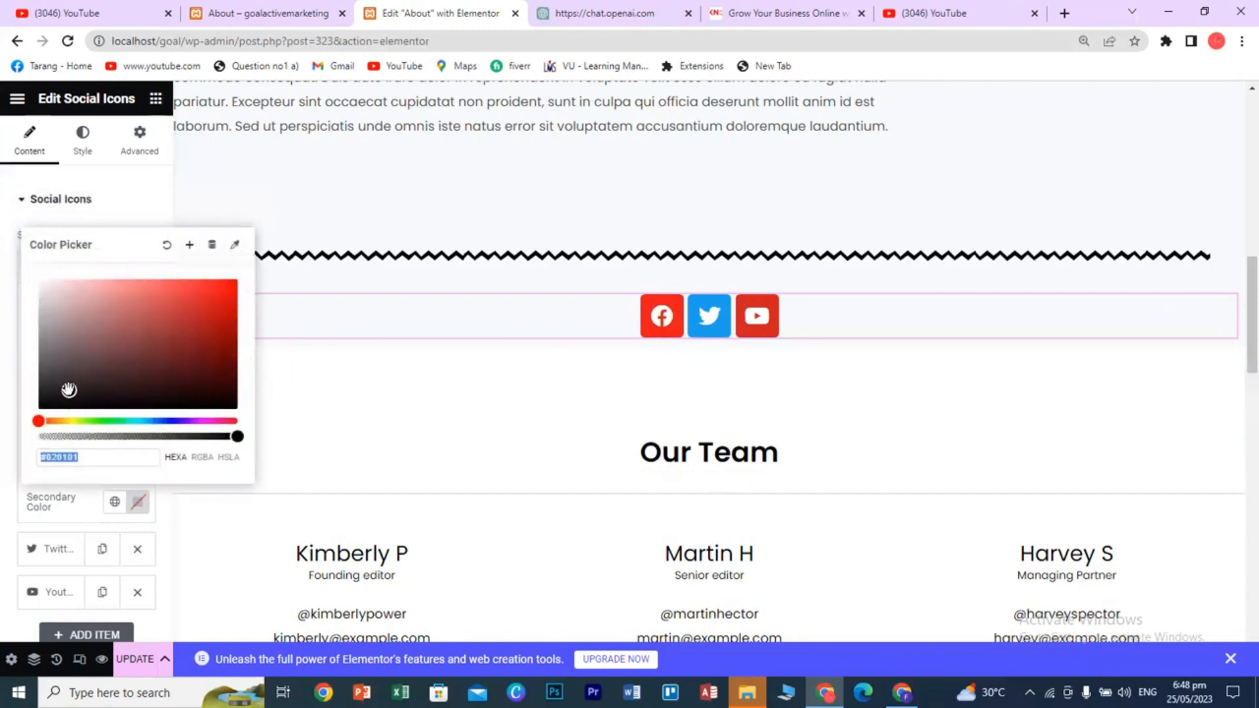
left_click(53, 381)
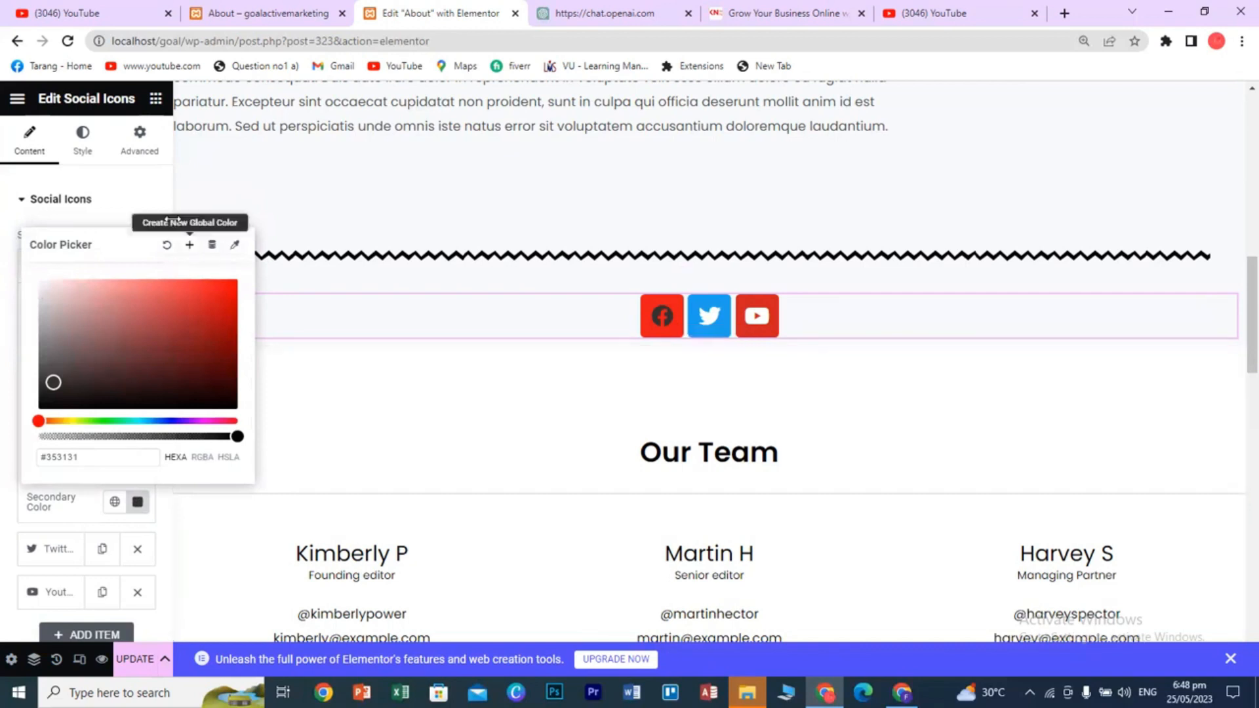
- Add a fourth social icon, keeping the default WordPress icon after browsing the library
scroll(160, 205, "down", 3)
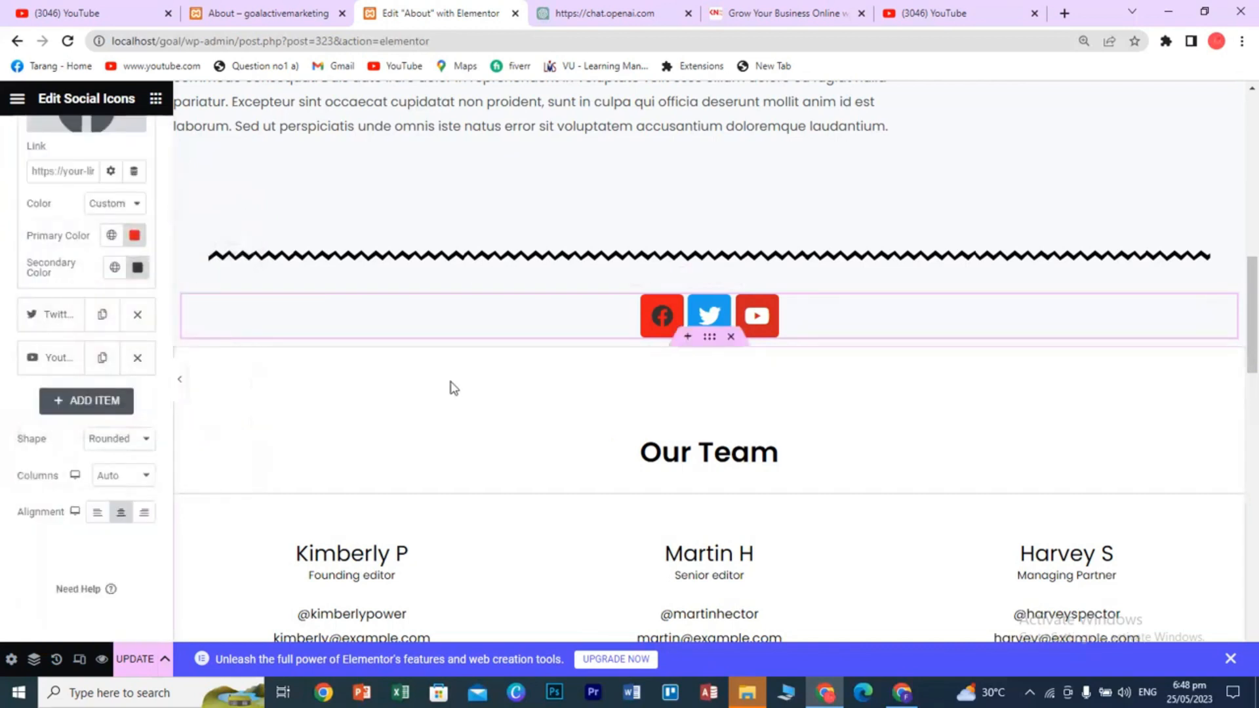
left_click(92, 401)
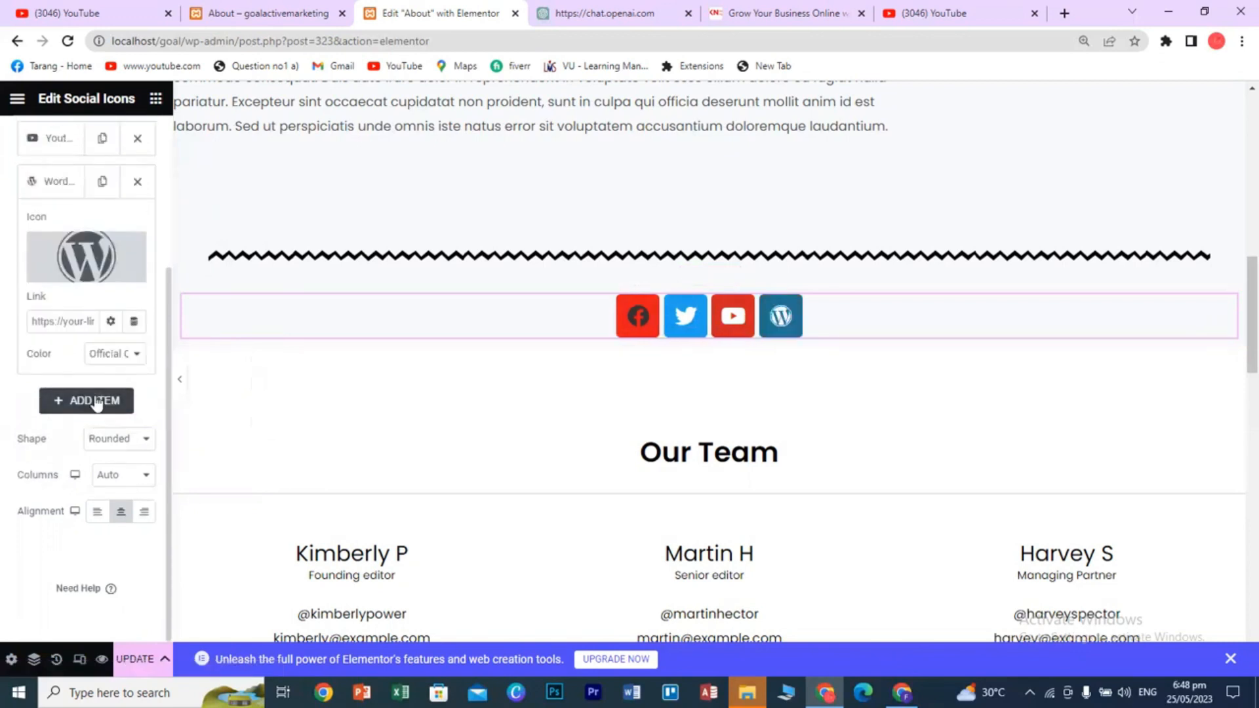
left_click(75, 253)
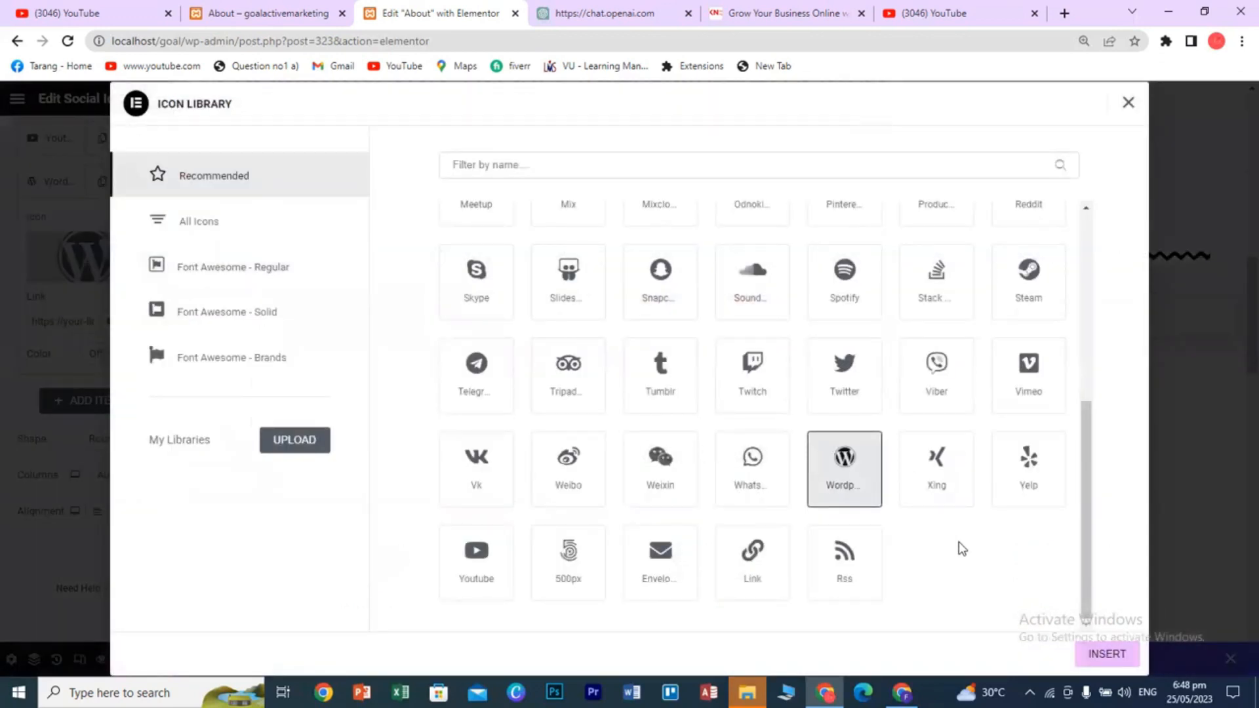
left_click(1128, 102)
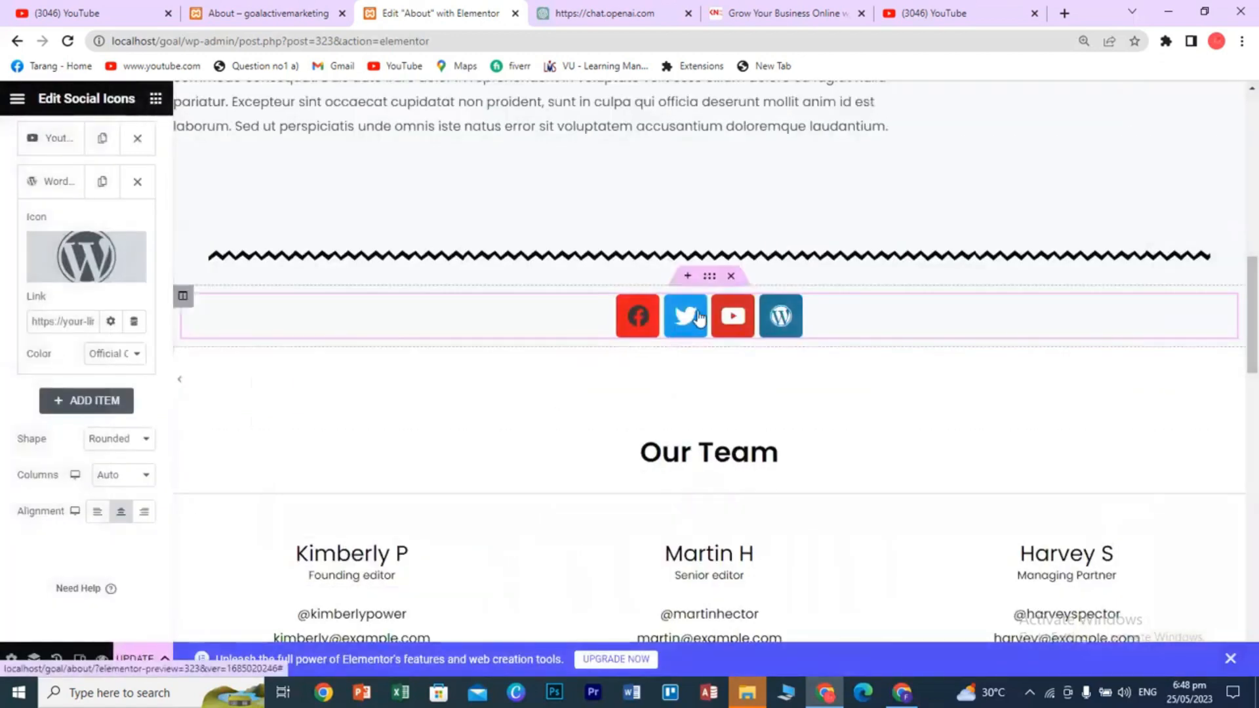
scroll(829, 517, "down", 10)
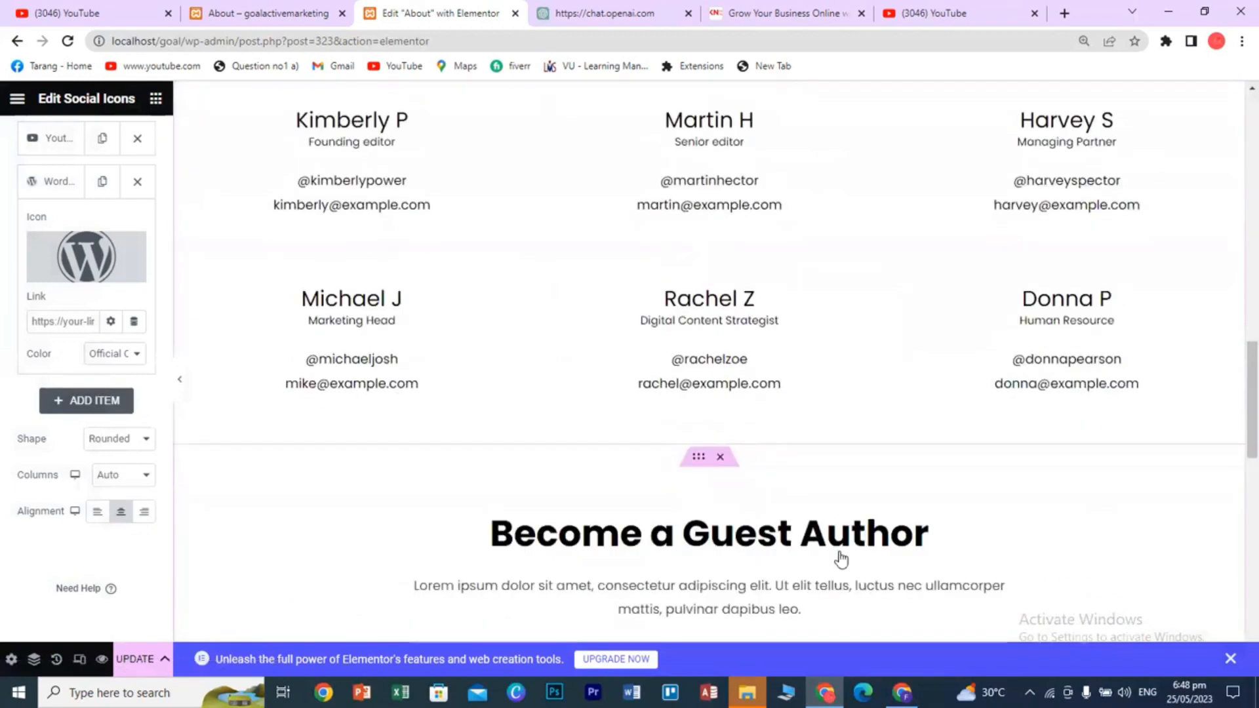
scroll(844, 560, "down", 3)
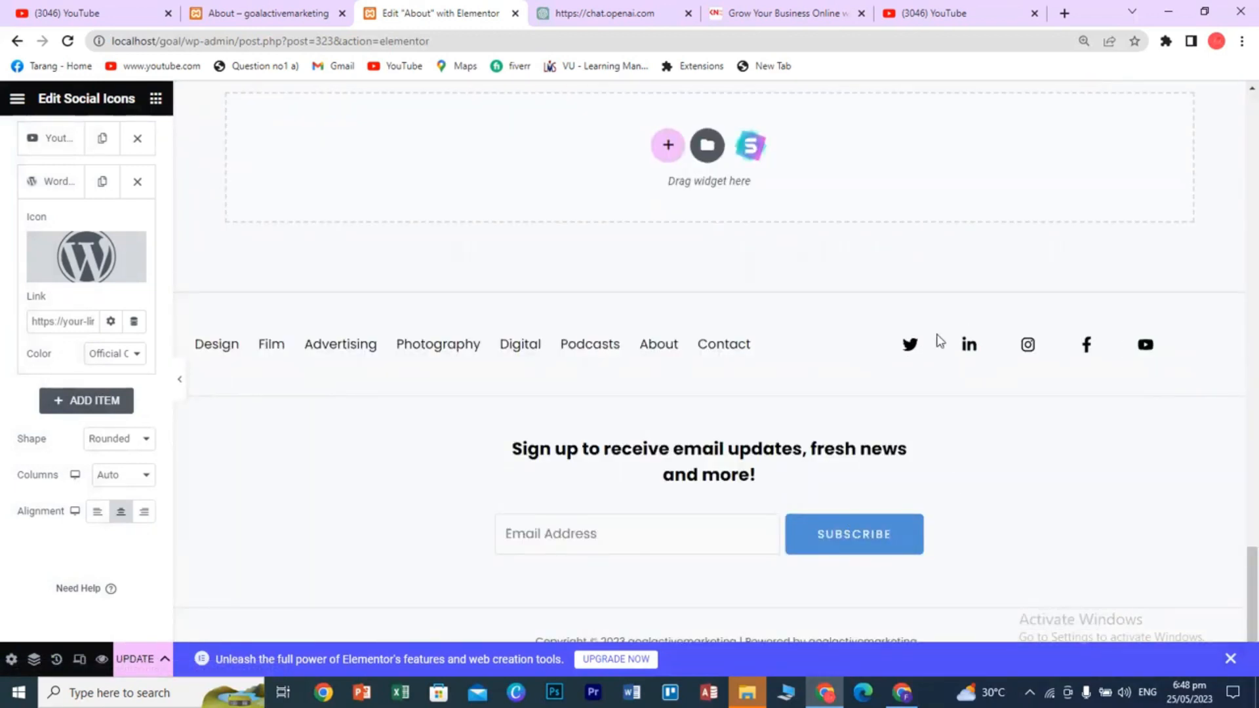
scroll(905, 564, "up", 10)
scroll(922, 599, "up", 7)
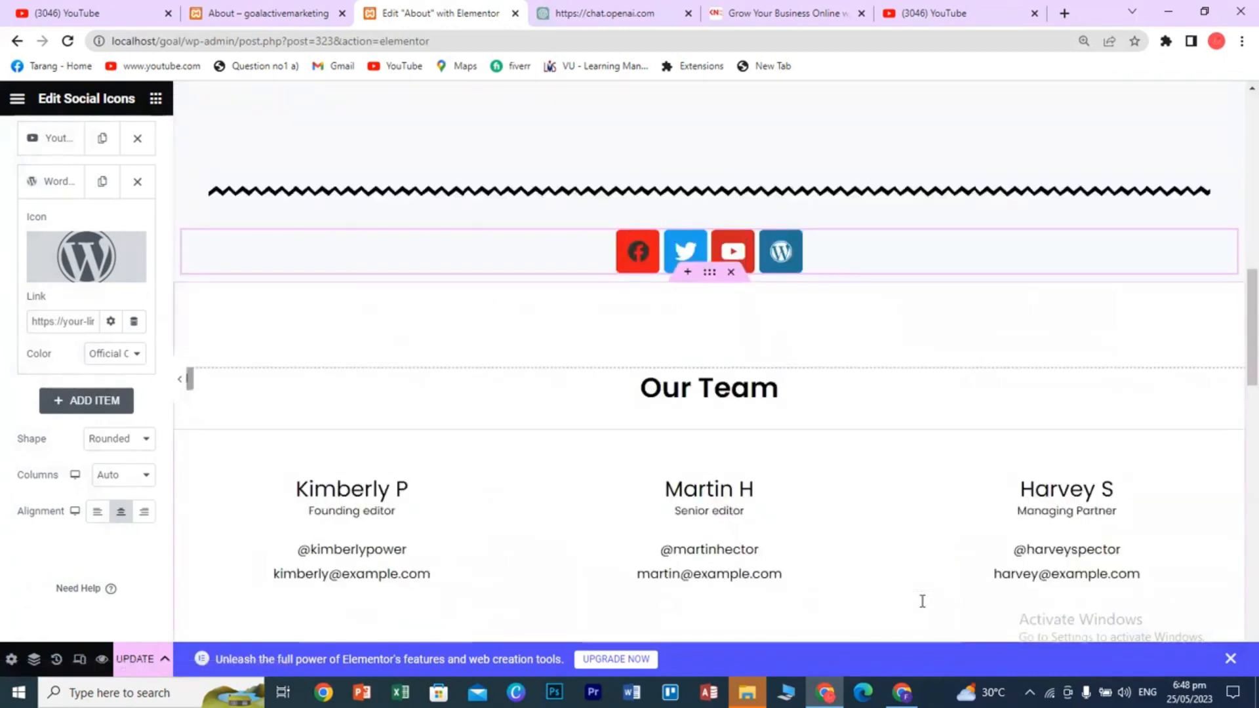
- Delete the Social Icons widget and add an empty one-column section below the divider
left_click(732, 369)
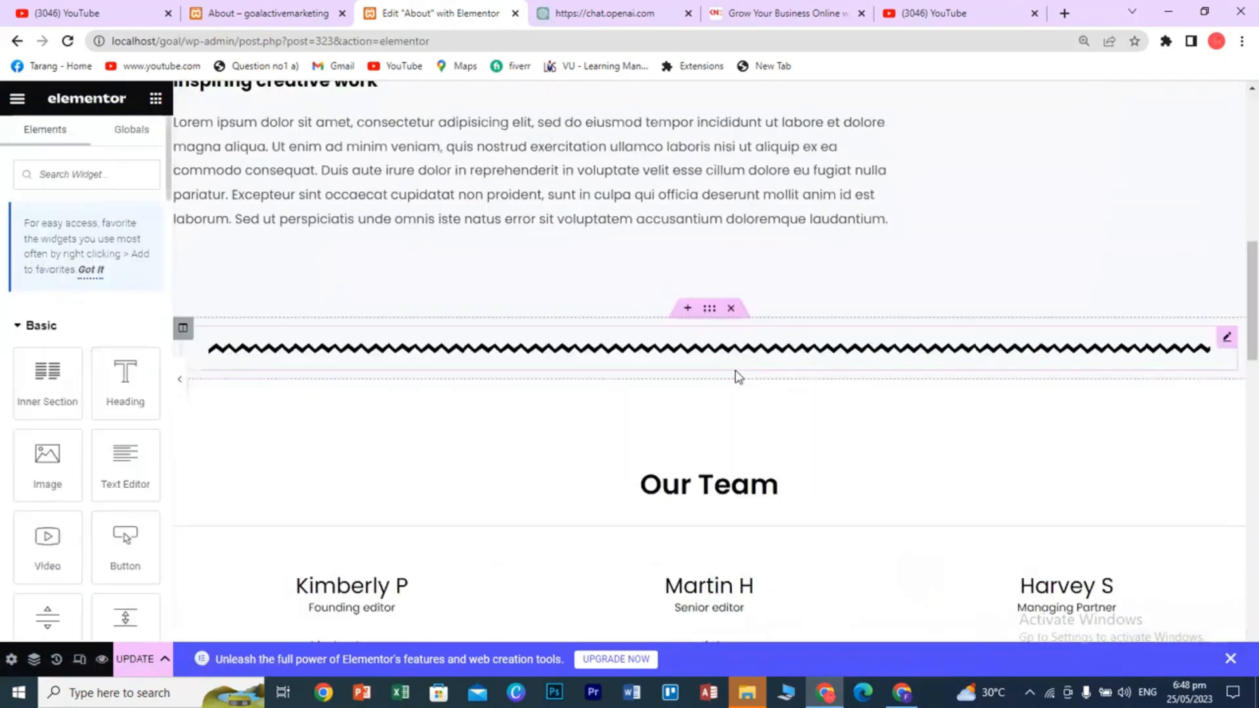
left_click(678, 373)
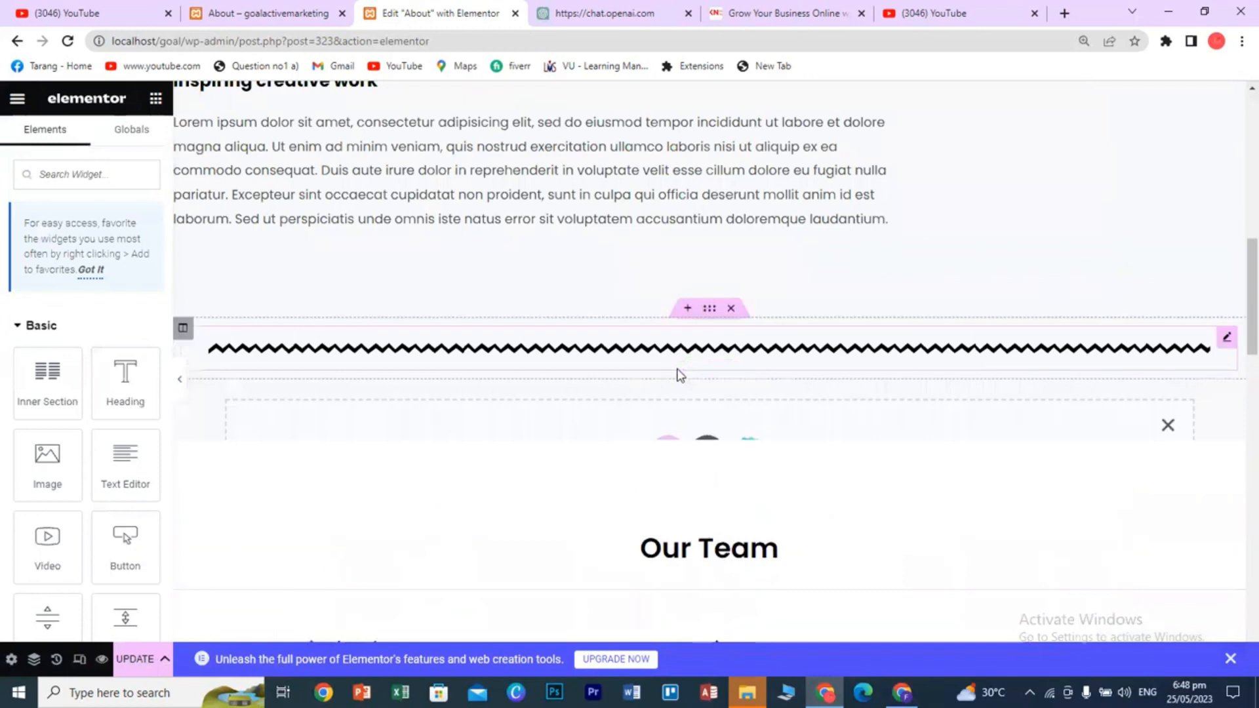
left_click(666, 457)
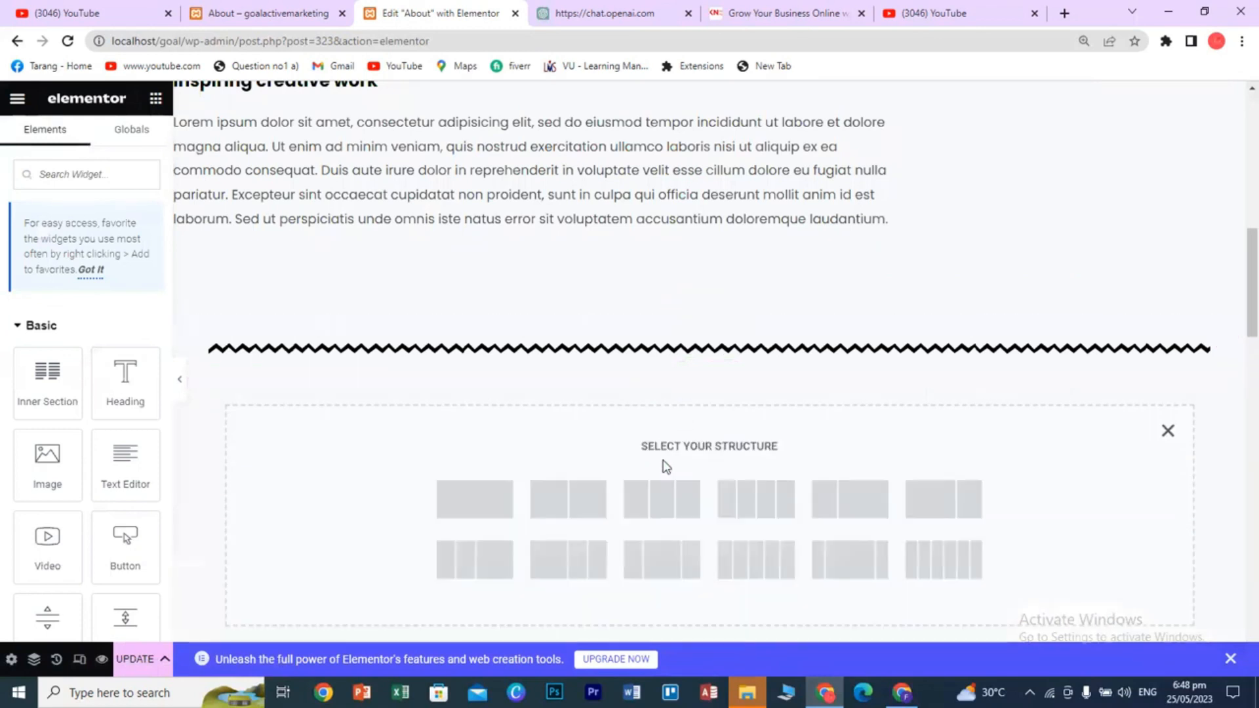
left_click(476, 505)
- Drag in an Alert widget titled 'This is an Alert' with its default description
left_click(155, 102)
scroll(92, 482, "down", 10)
scroll(92, 483, "down", 8)
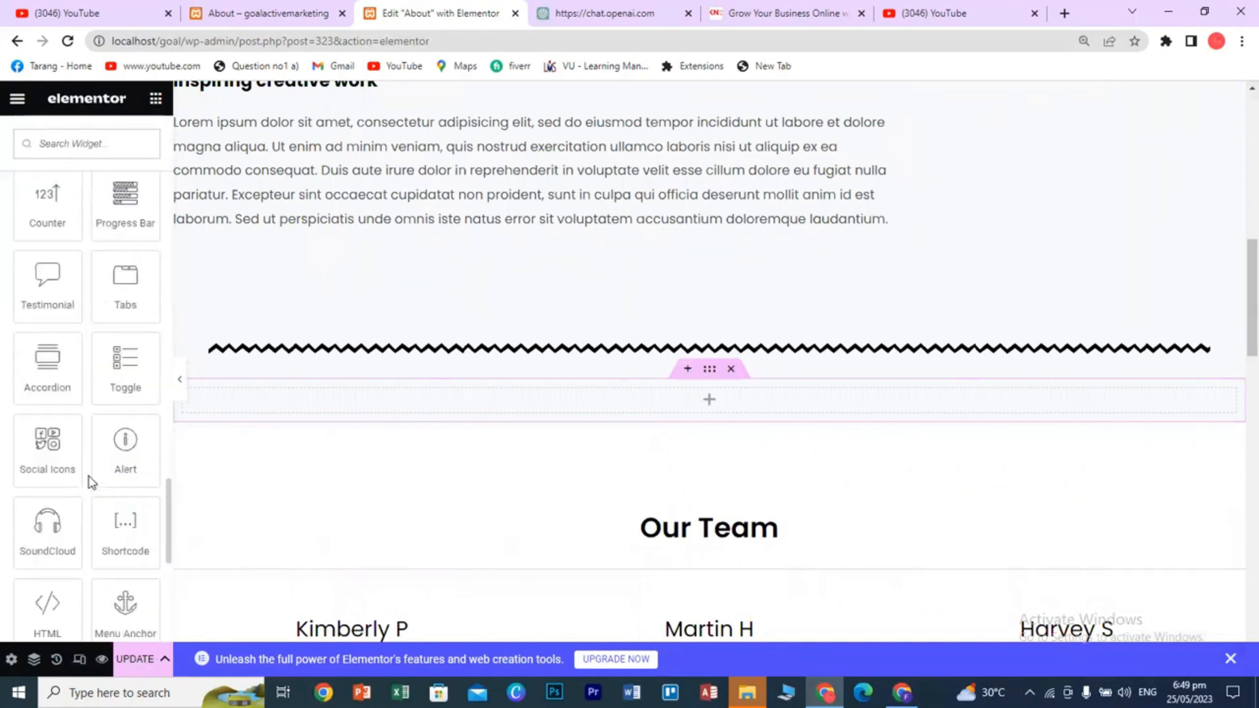
scroll(92, 483, "down", 5)
scroll(98, 463, "down", 5)
scroll(97, 463, "up", 3)
left_click_drag(124, 274, 463, 415)
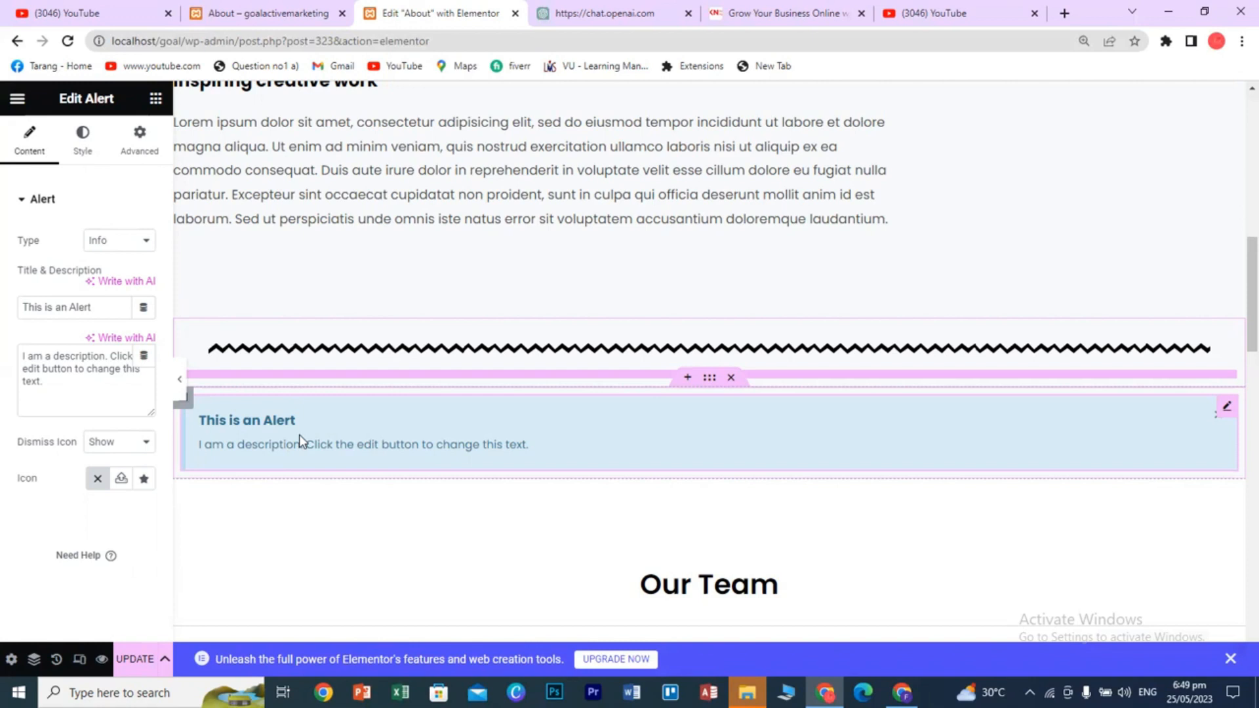
- Change the alert type to Danger, leaving the description text as is
left_click(139, 244)
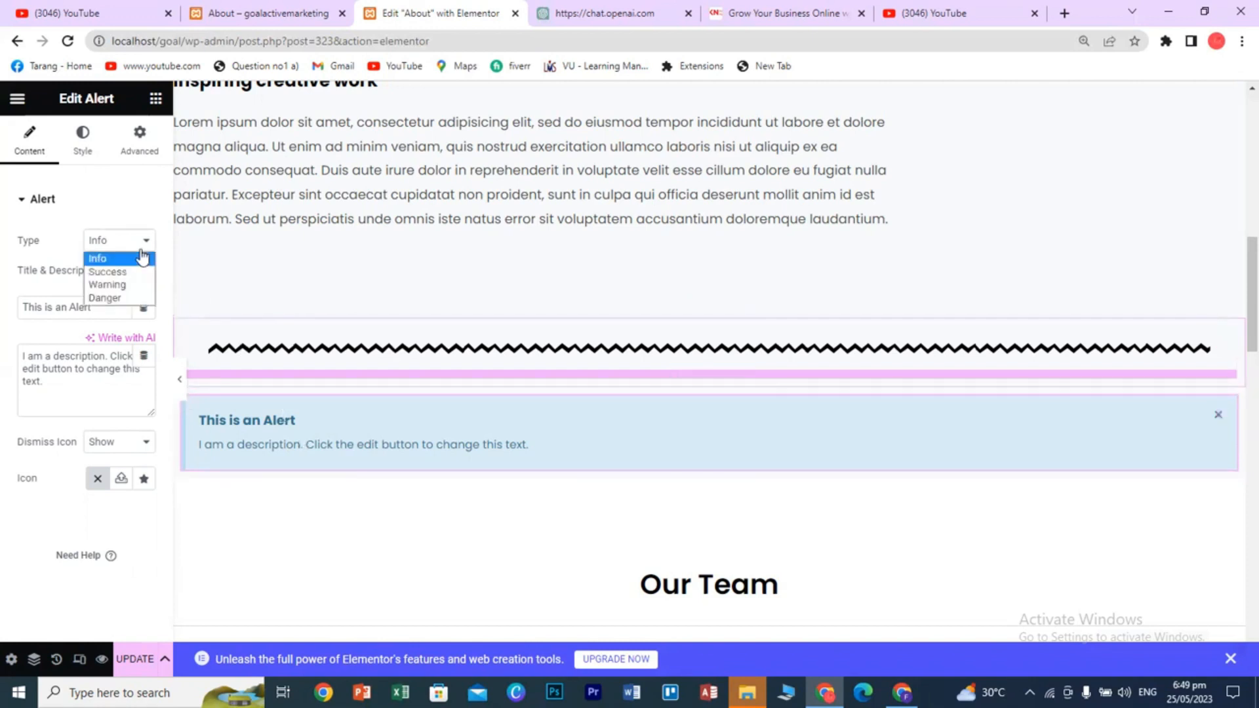
left_click(124, 272)
left_click(126, 244)
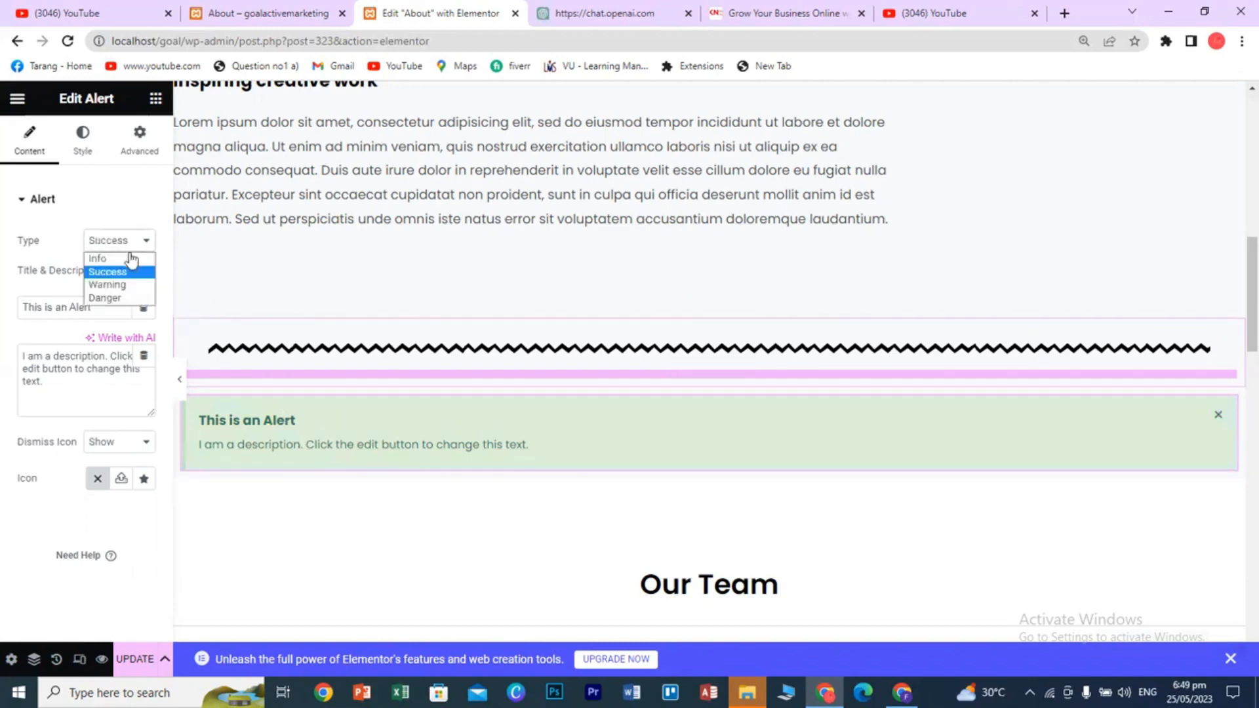
left_click(120, 299)
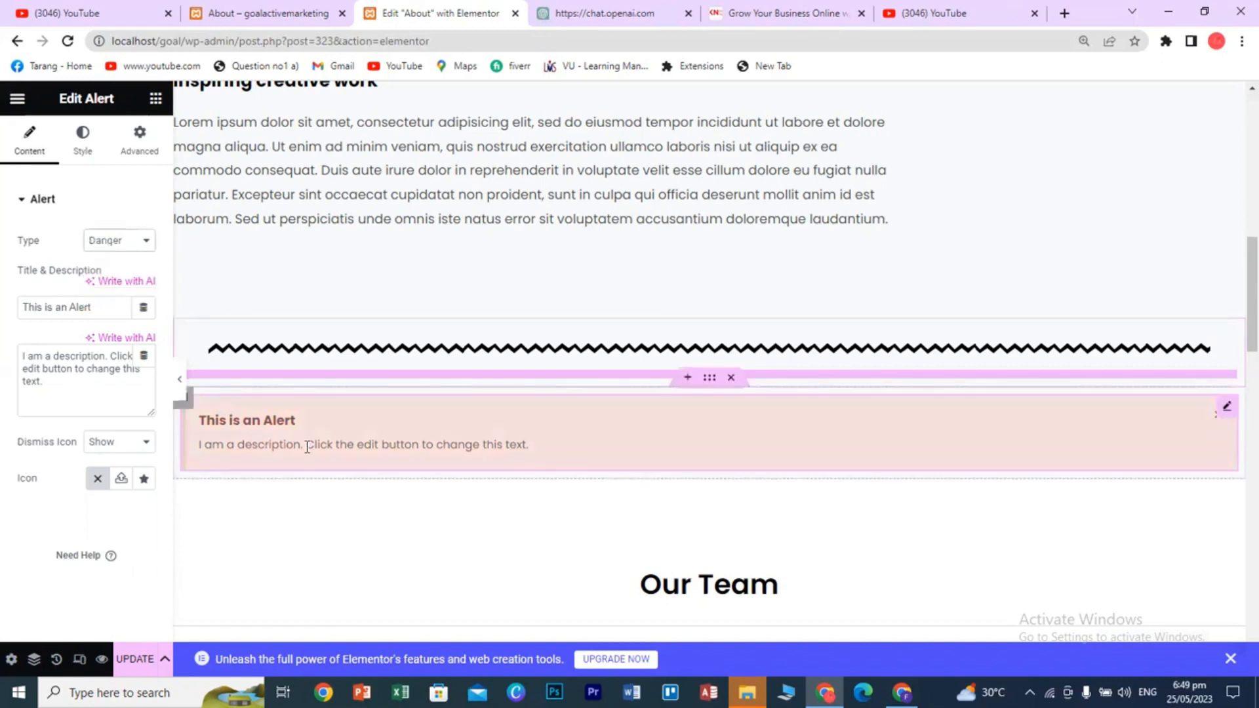
left_click(82, 380)
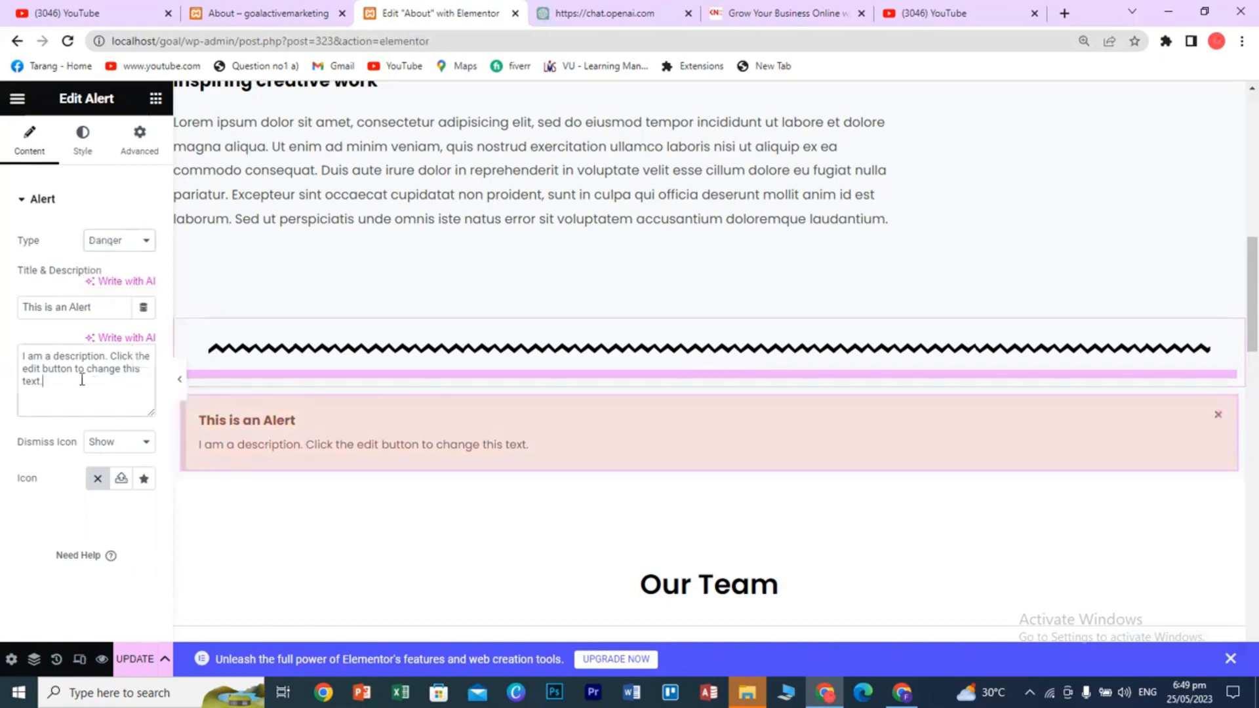
left_click(66, 306)
- Switch the dismiss icon to Hide and back to Show so the × stays visible
left_click(133, 443)
left_click(110, 474)
left_click(120, 443)
left_click(115, 459)
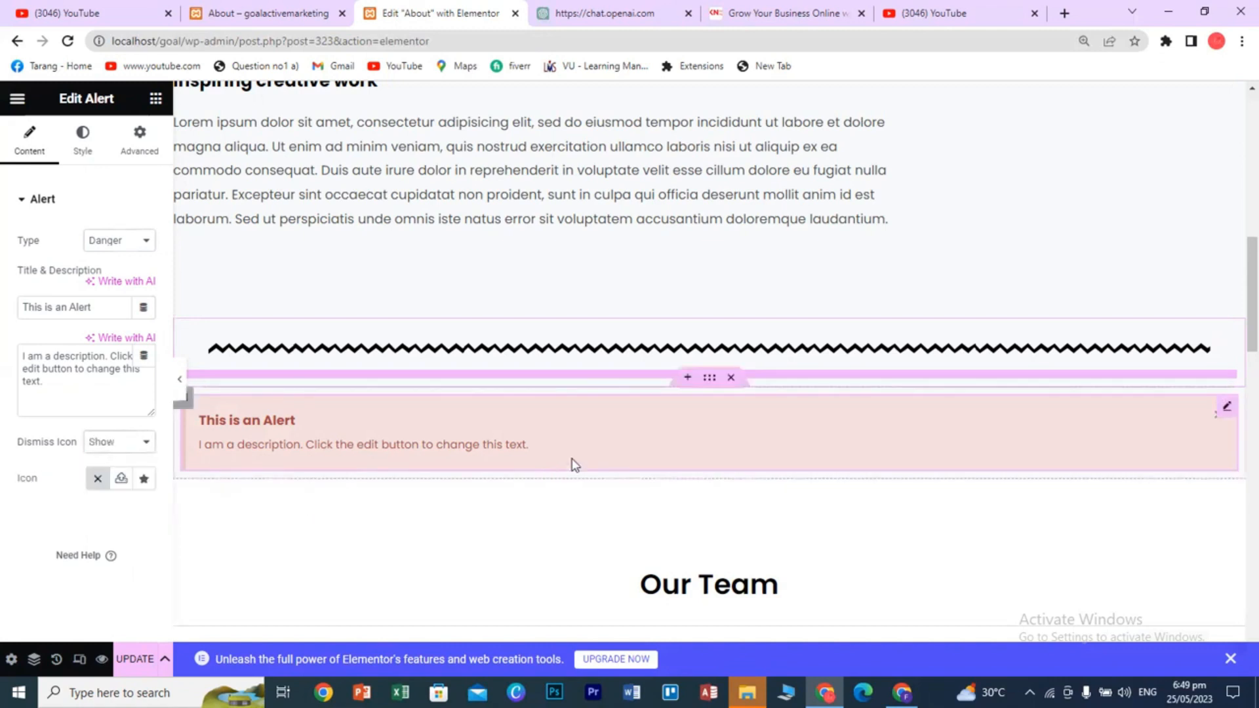
scroll(665, 447, "up", 1)
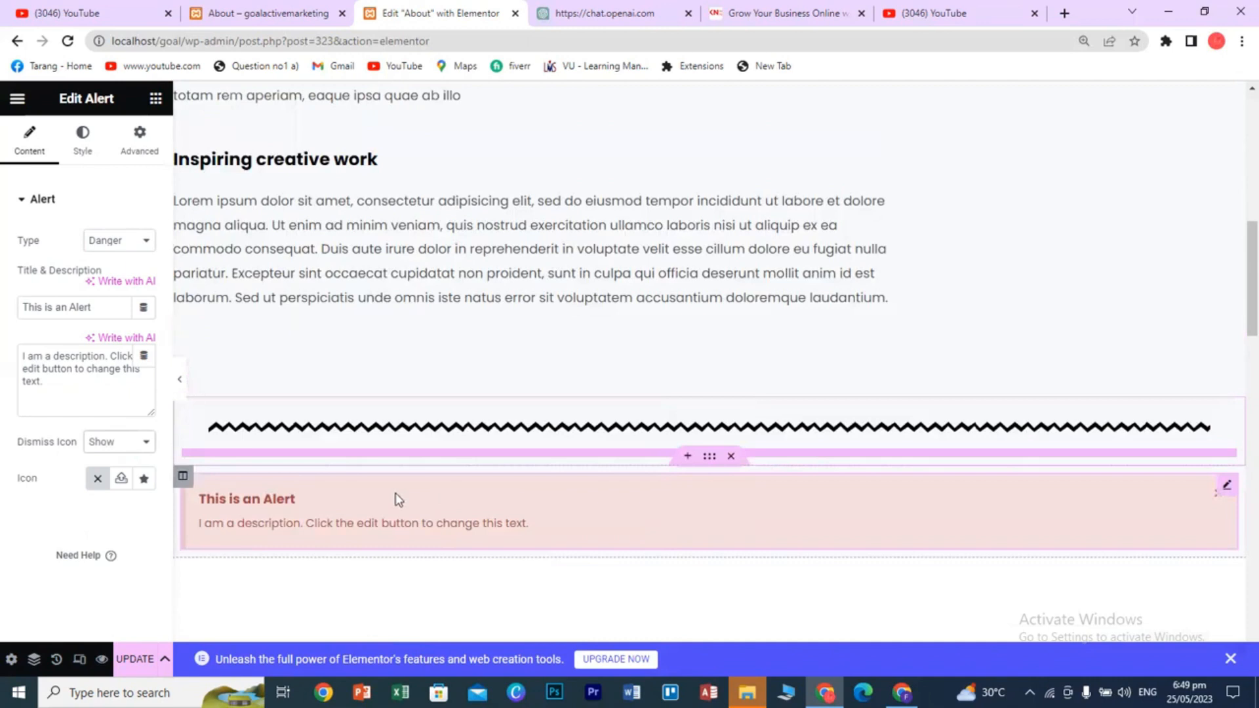
left_click(731, 457)
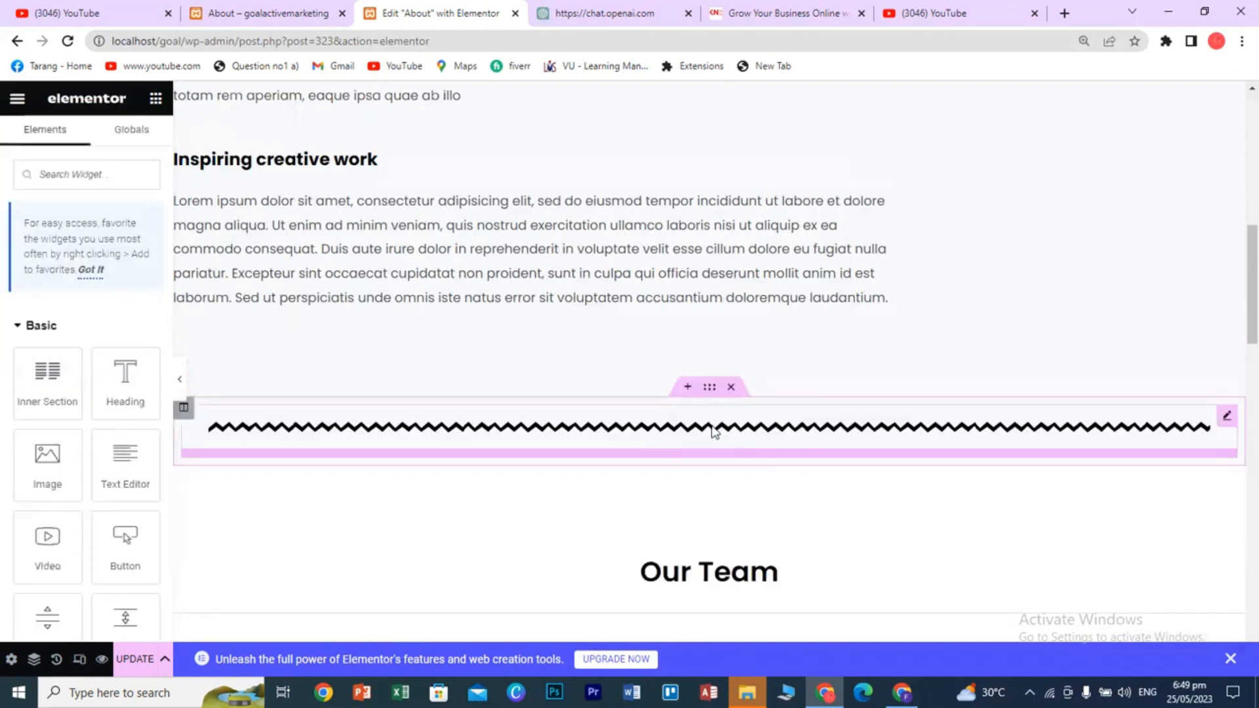
left_click(683, 384)
left_click(670, 477)
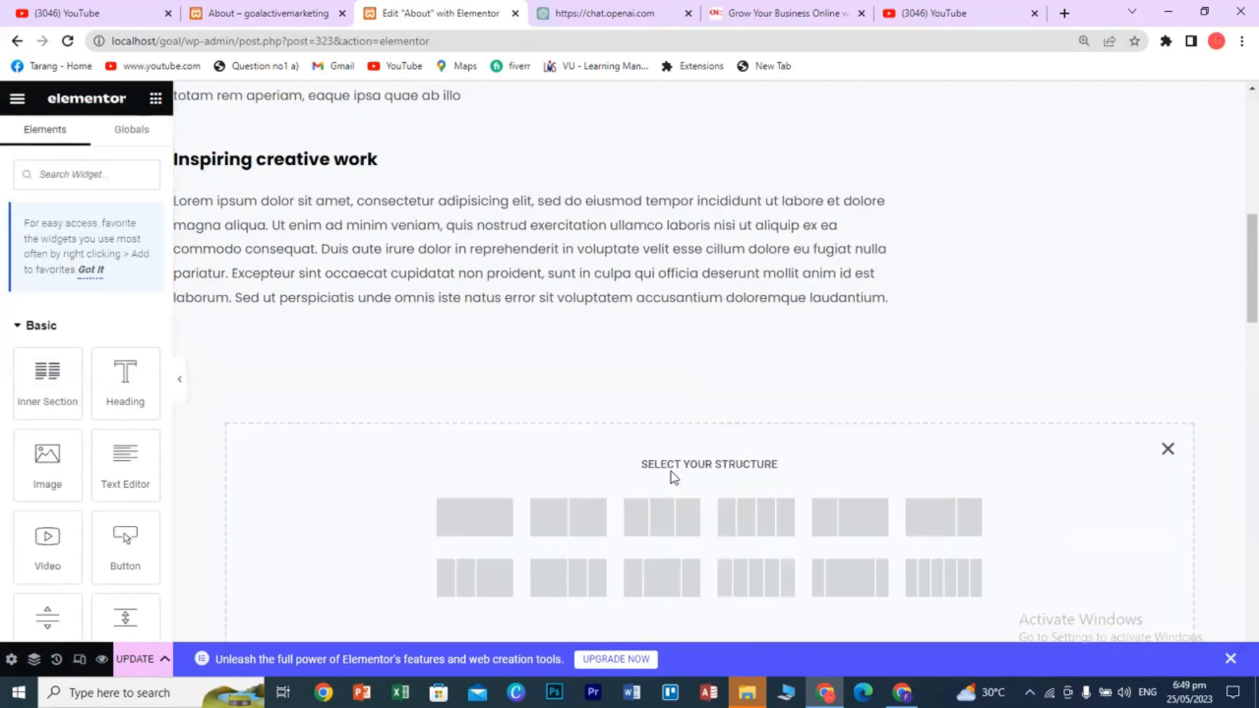
left_click(469, 518)
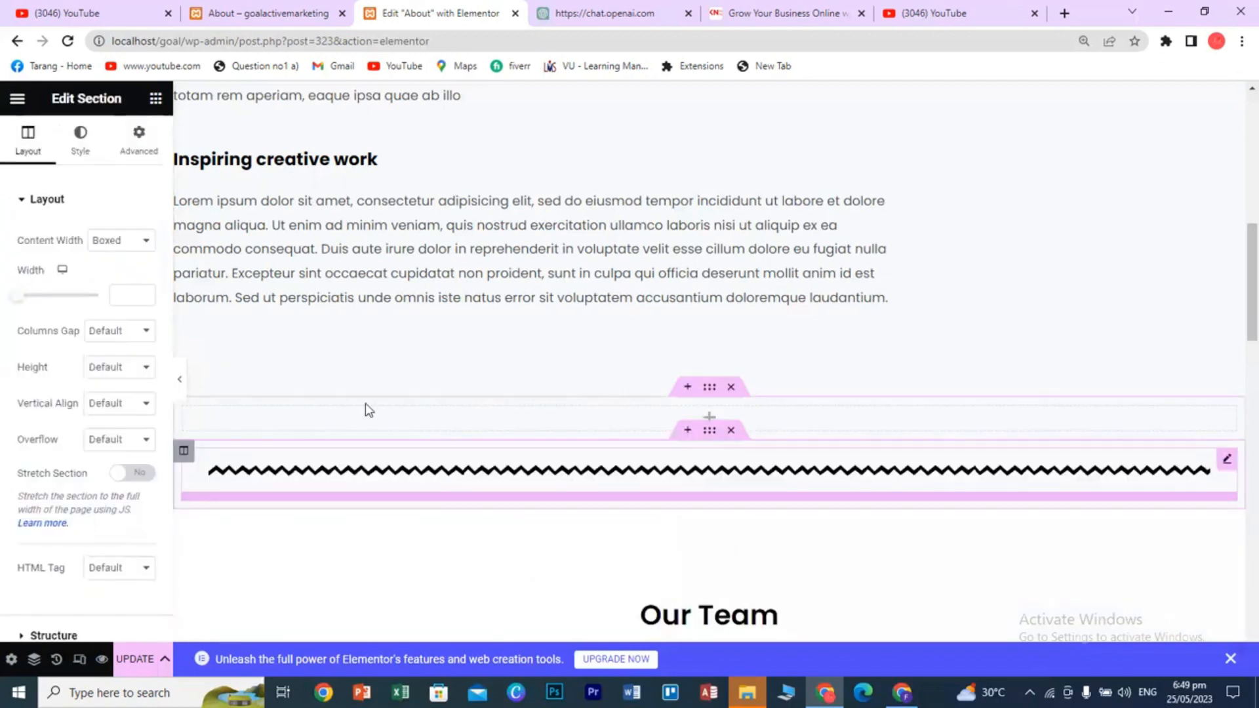
left_click(156, 100)
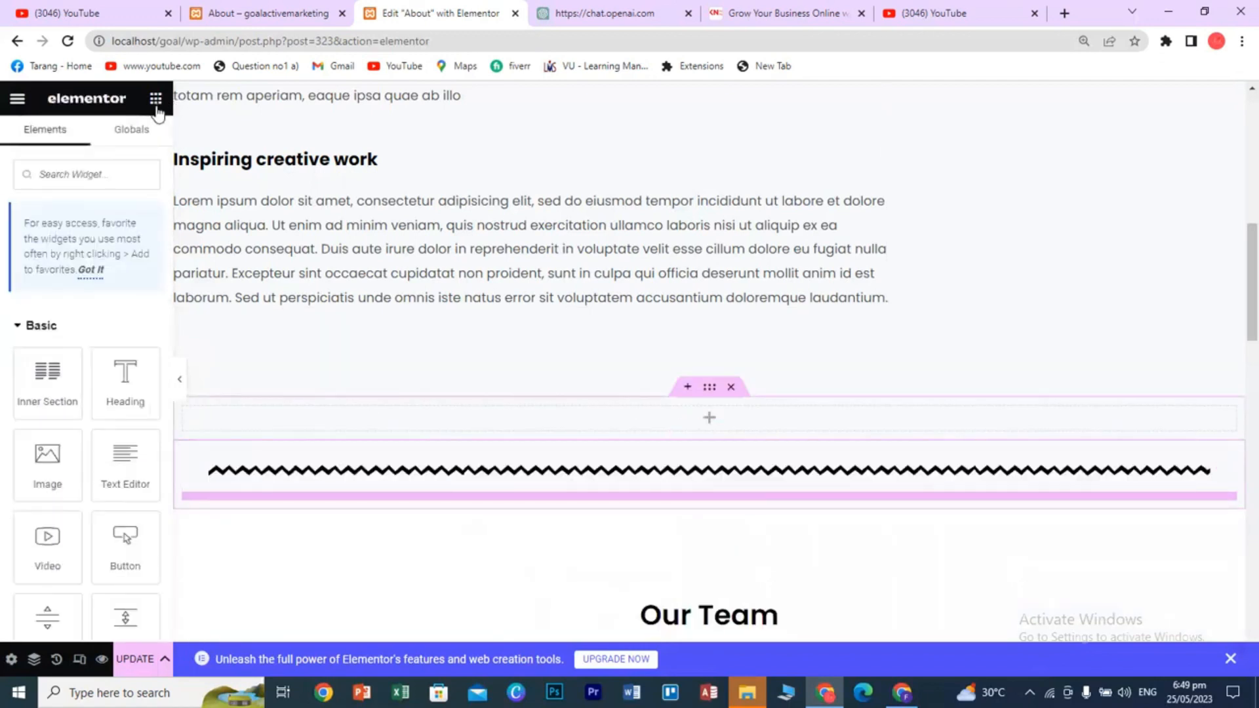
scroll(113, 459, "down", 20)
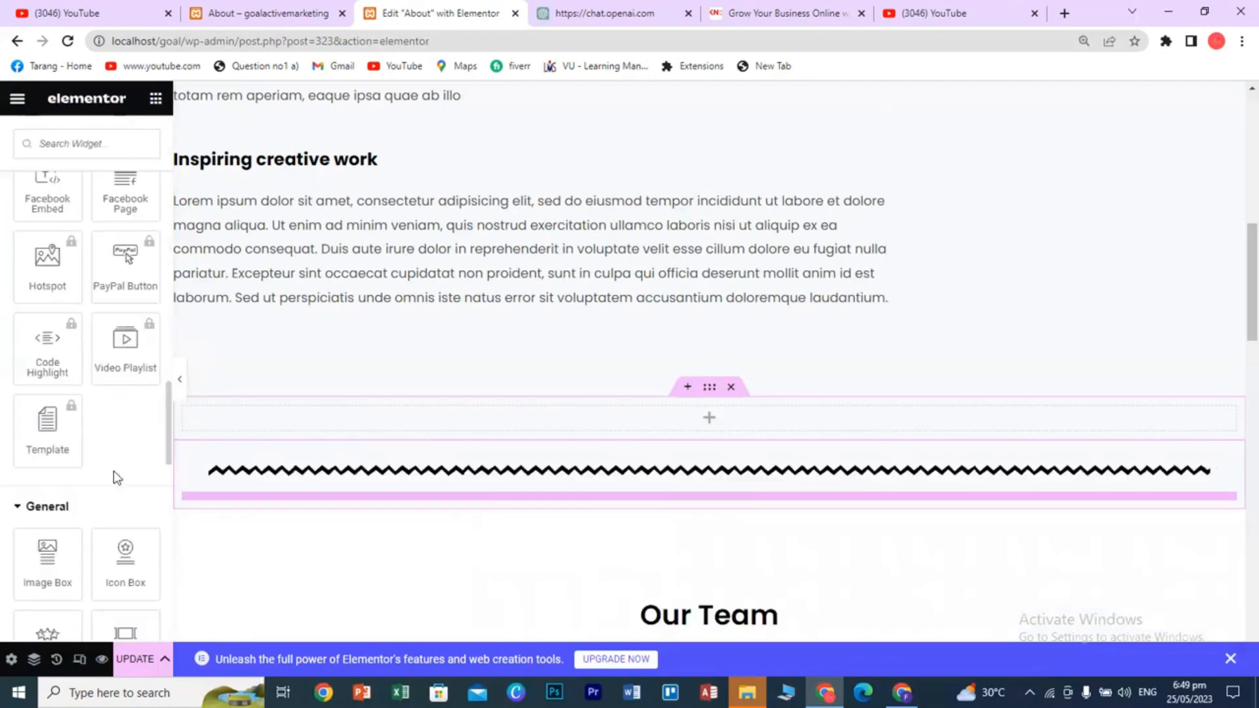
scroll(117, 472, "down", 6)
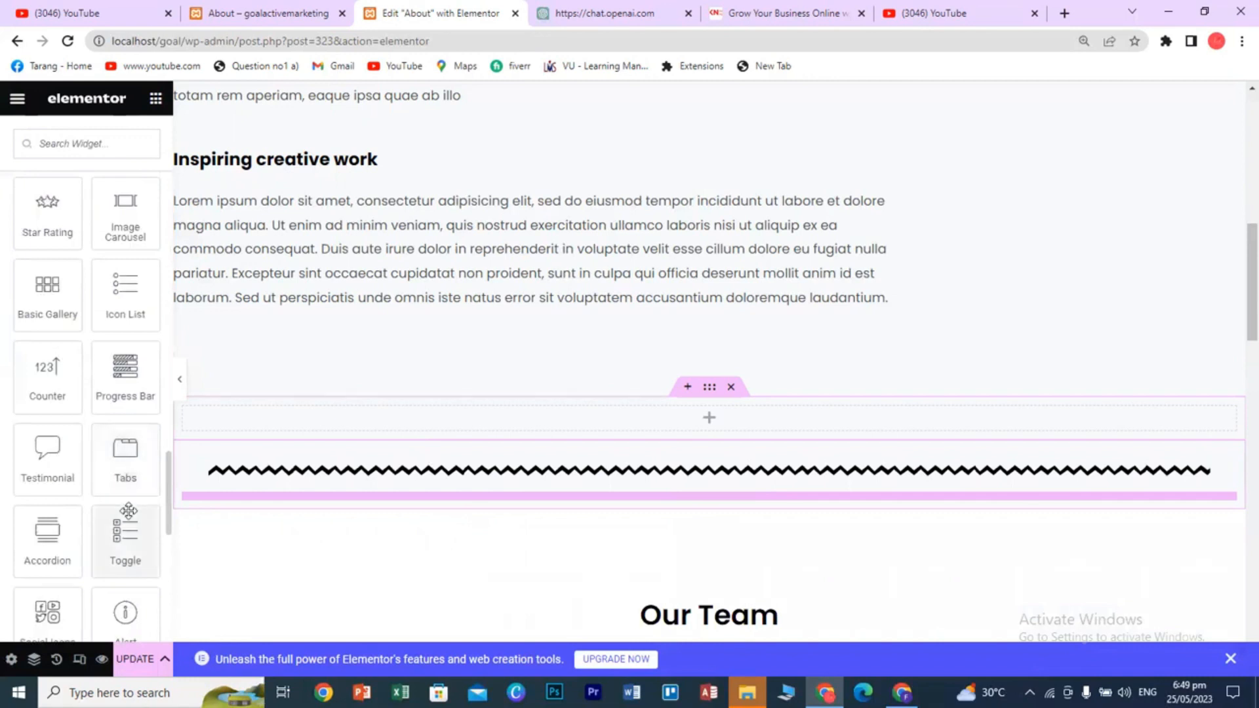
scroll(131, 511, "down", 1)
scroll(131, 511, "down", 2)
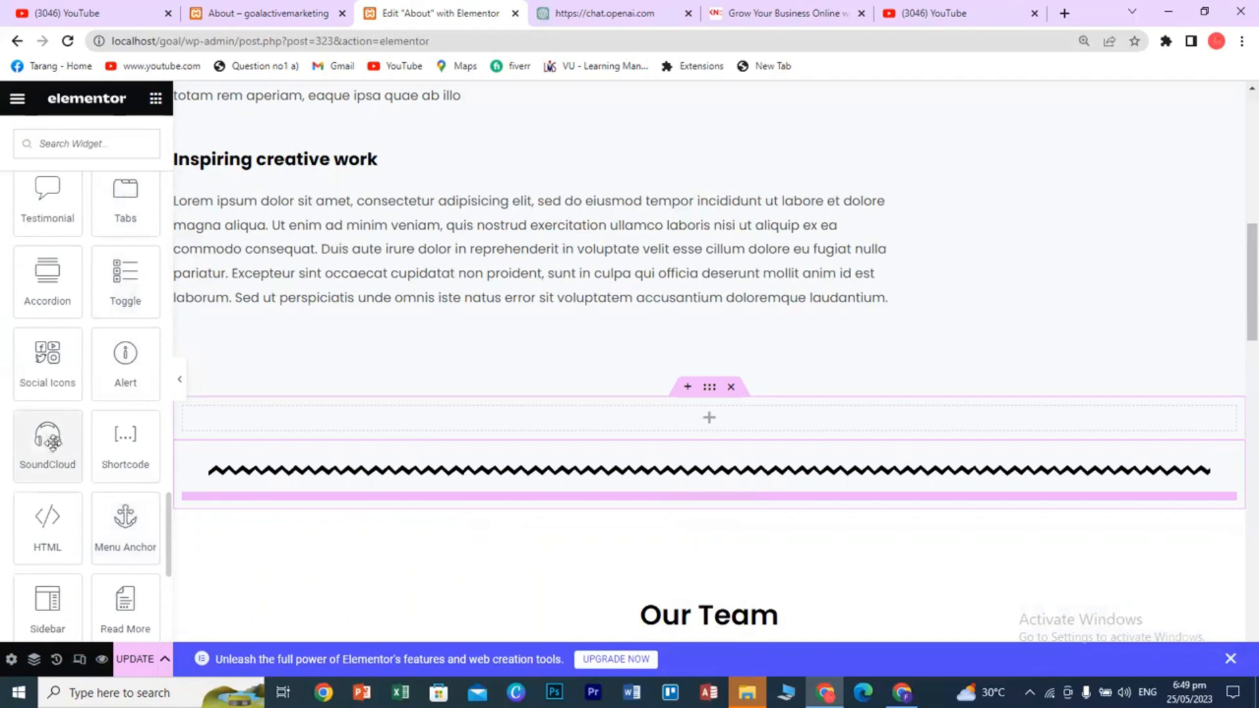
left_click_drag(48, 441, 683, 419)
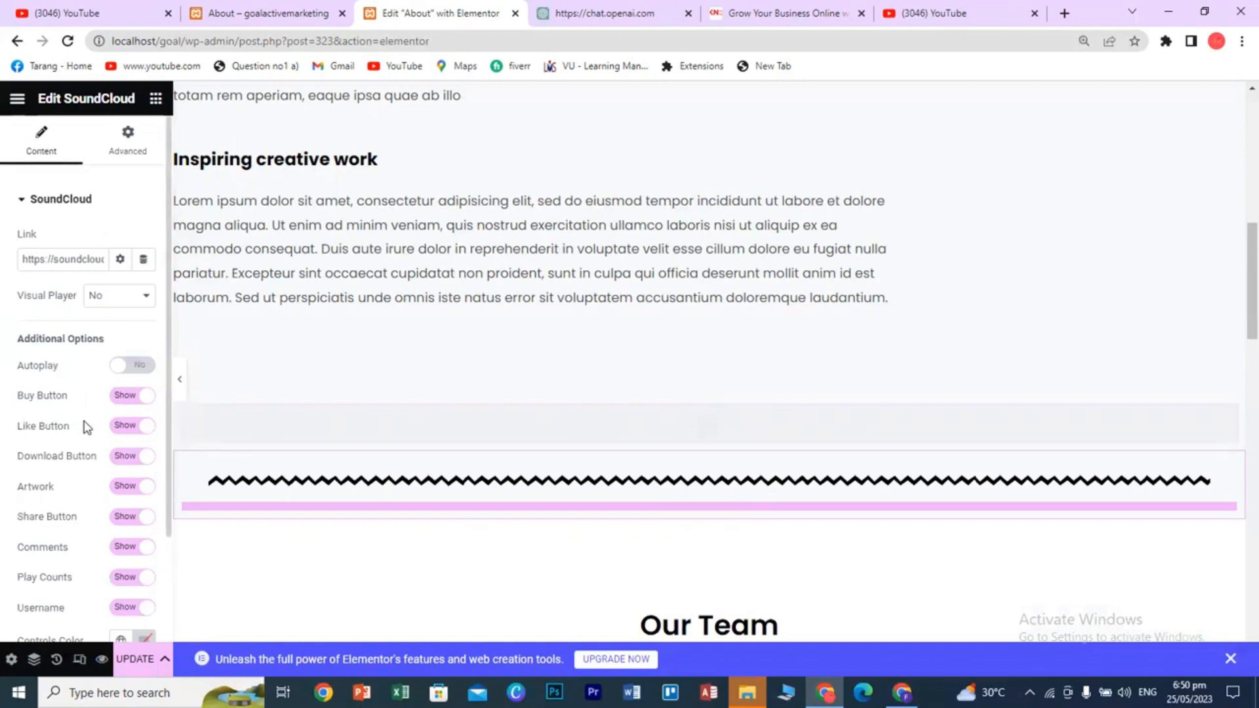
scroll(537, 466, "down", 2)
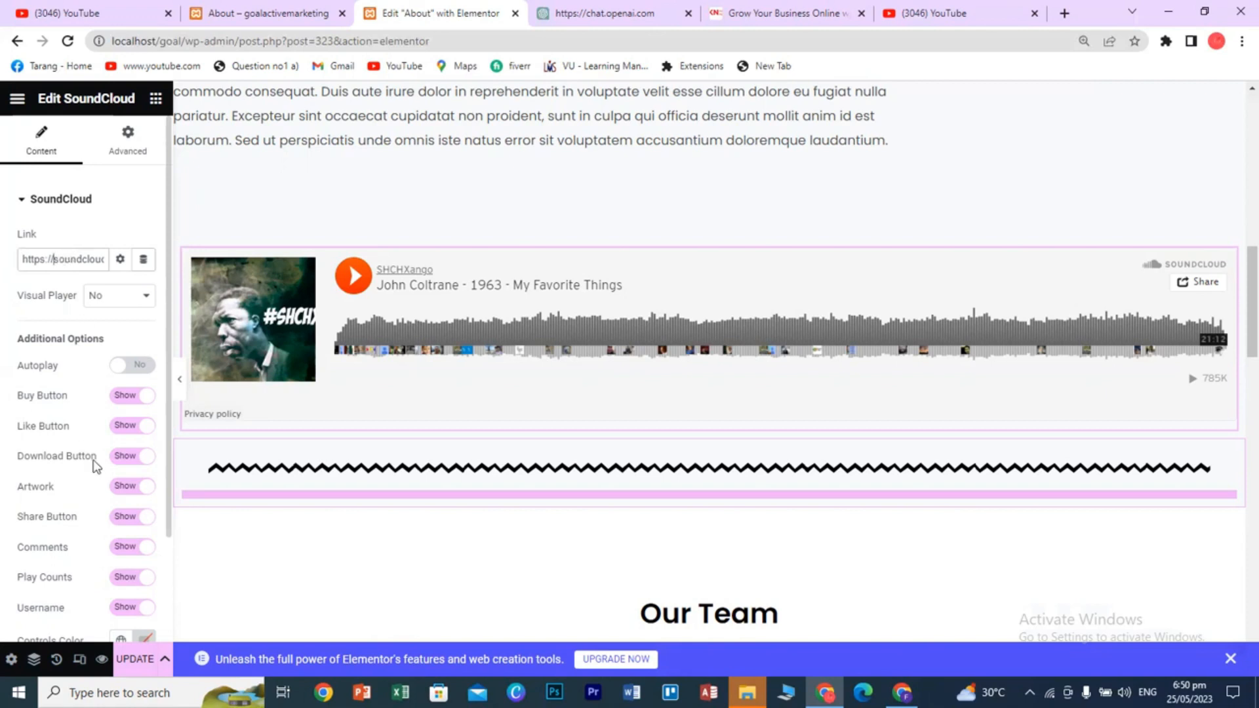
scroll(95, 466, "down", 2)
scroll(95, 467, "up", 2)
left_click(136, 299)
left_click(136, 299)
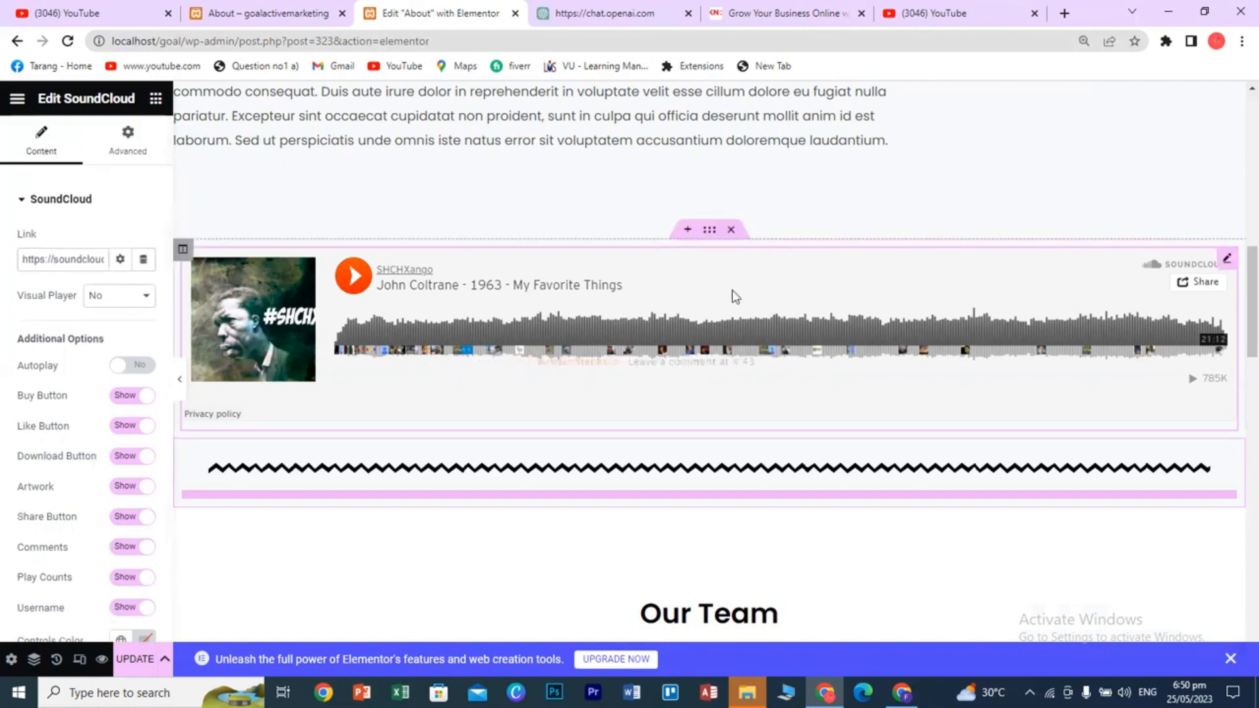
left_click(732, 230)
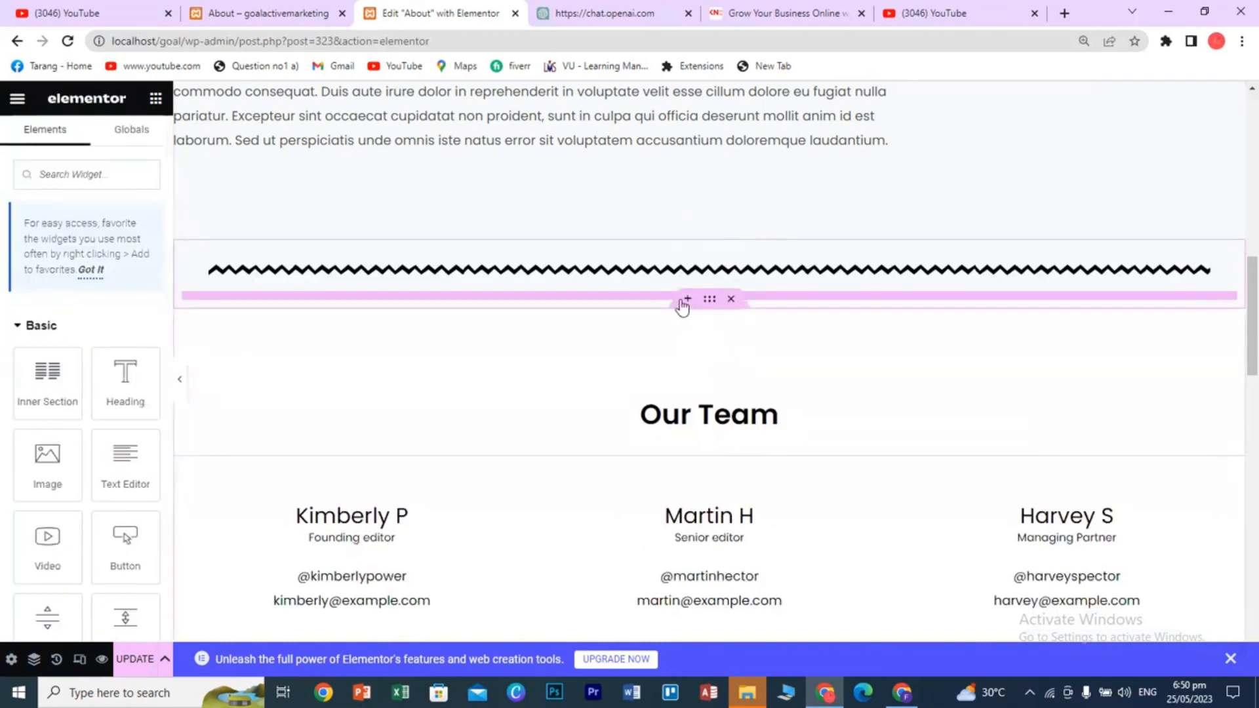
- Create a single-column section below the zigzag divider and drop a Menu Anchor widget into it
left_click(684, 303)
left_click(666, 387)
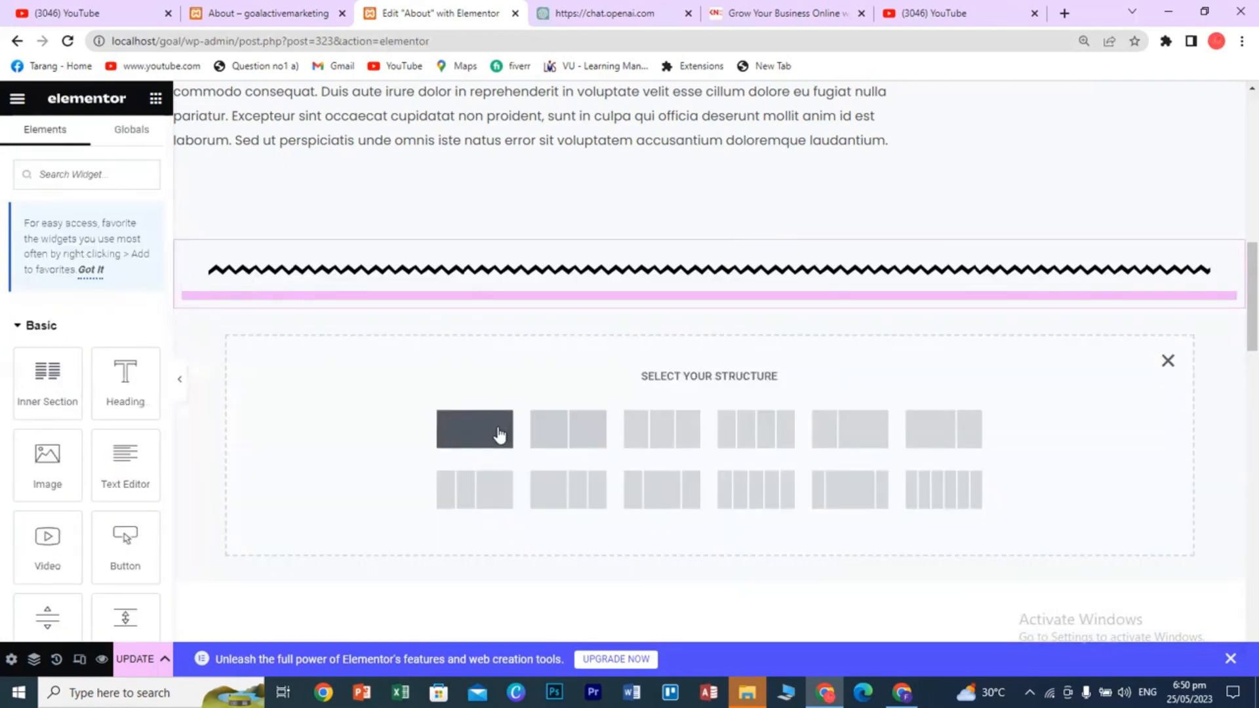
left_click(474, 430)
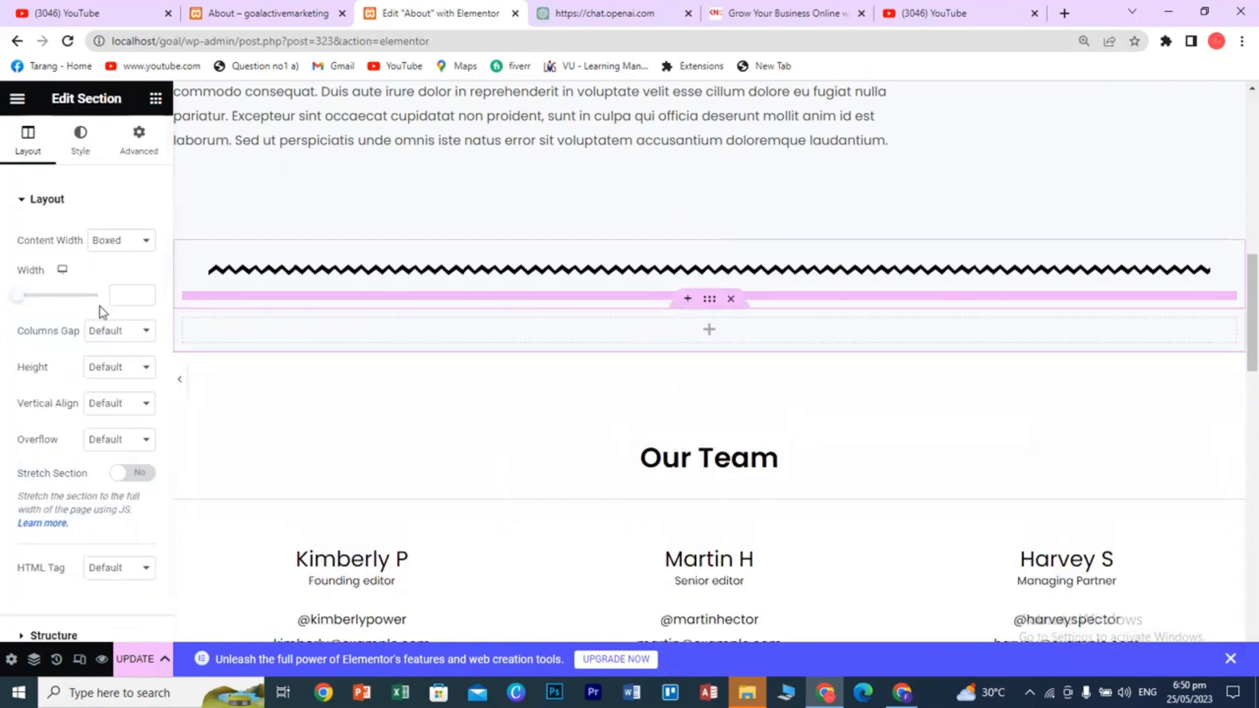
left_click(156, 100)
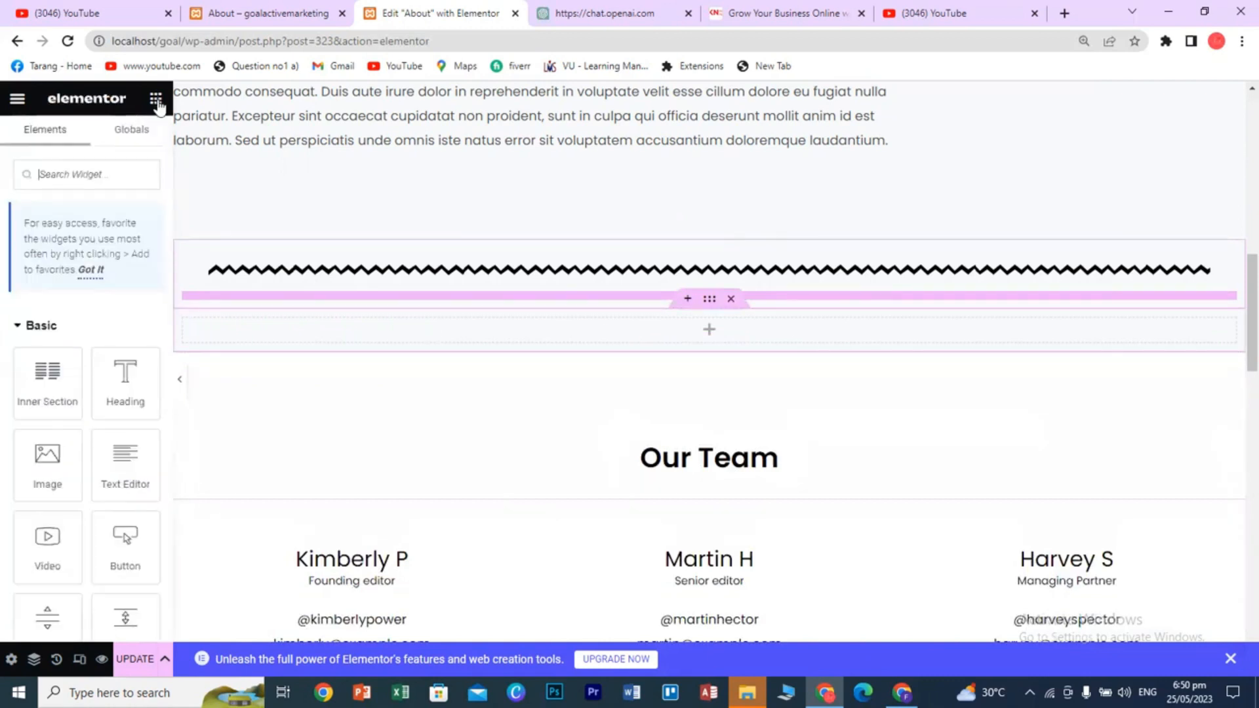
scroll(124, 459, "down", 10)
scroll(126, 482, "down", 10)
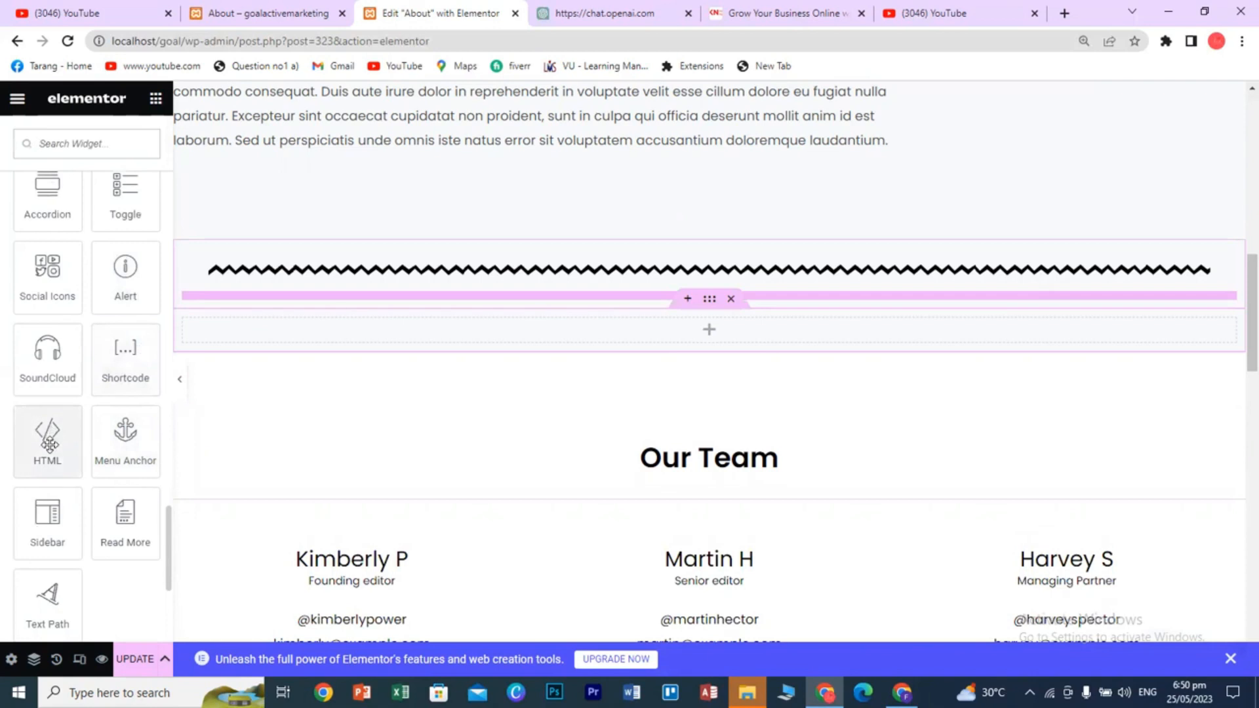
scroll(72, 446, "down", 1)
left_click_drag(124, 347, 672, 324)
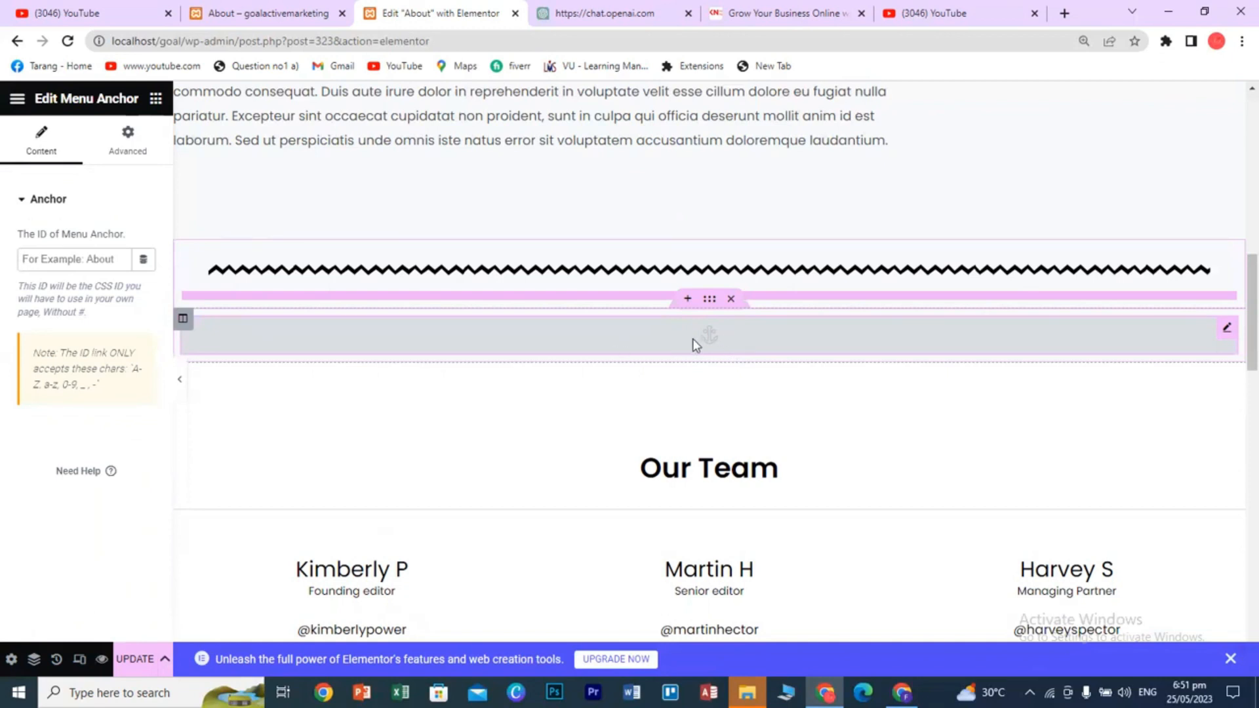
- Delete the Menu Anchor section and add a new single-column section below the divider
left_click(731, 303)
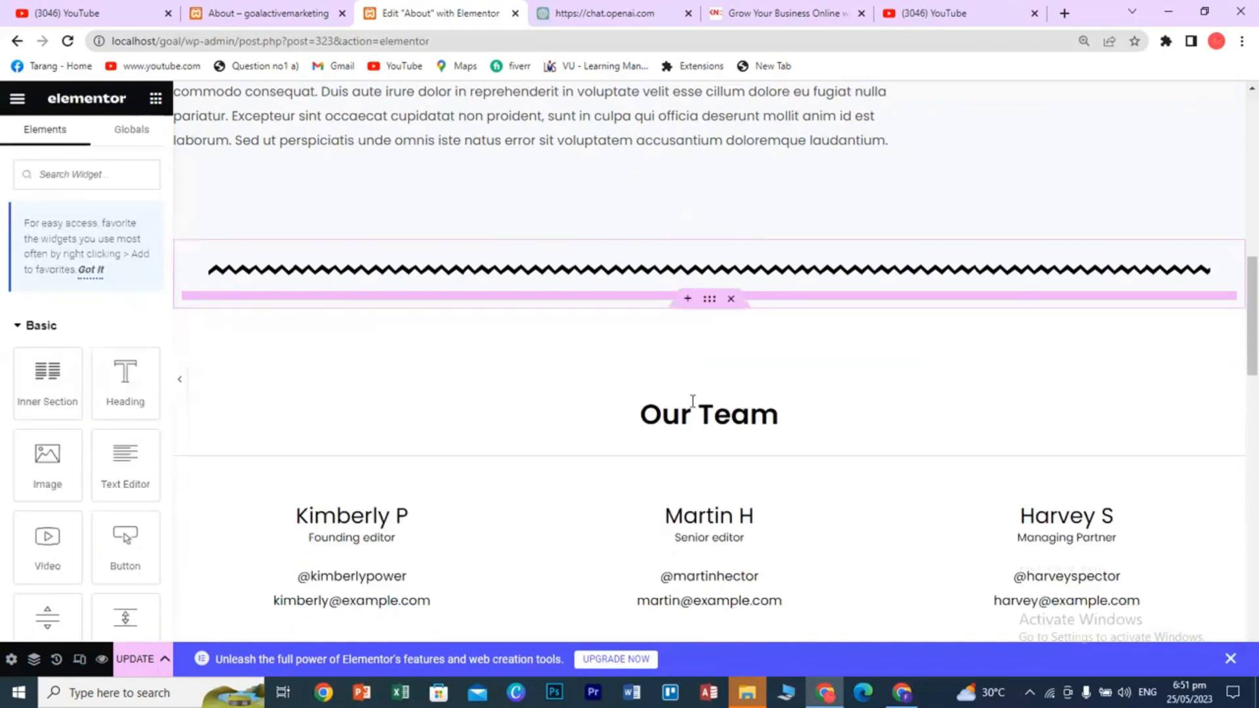
left_click(683, 301)
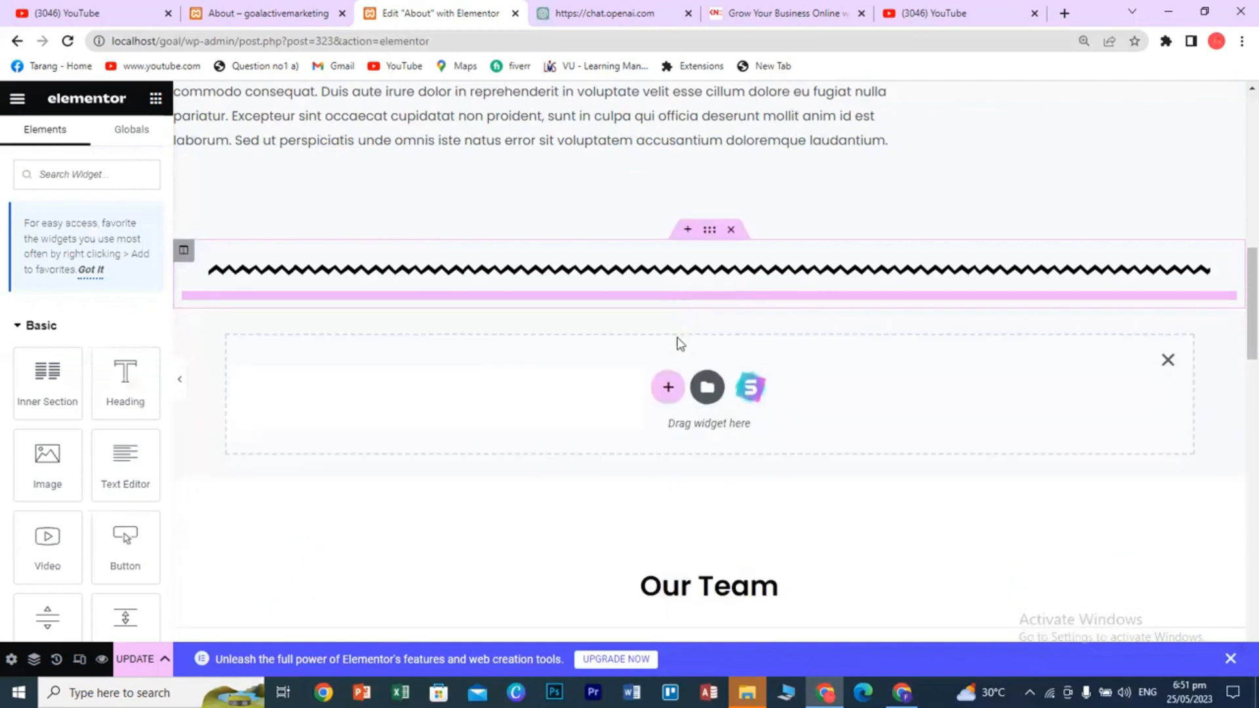
left_click(667, 387)
left_click(494, 433)
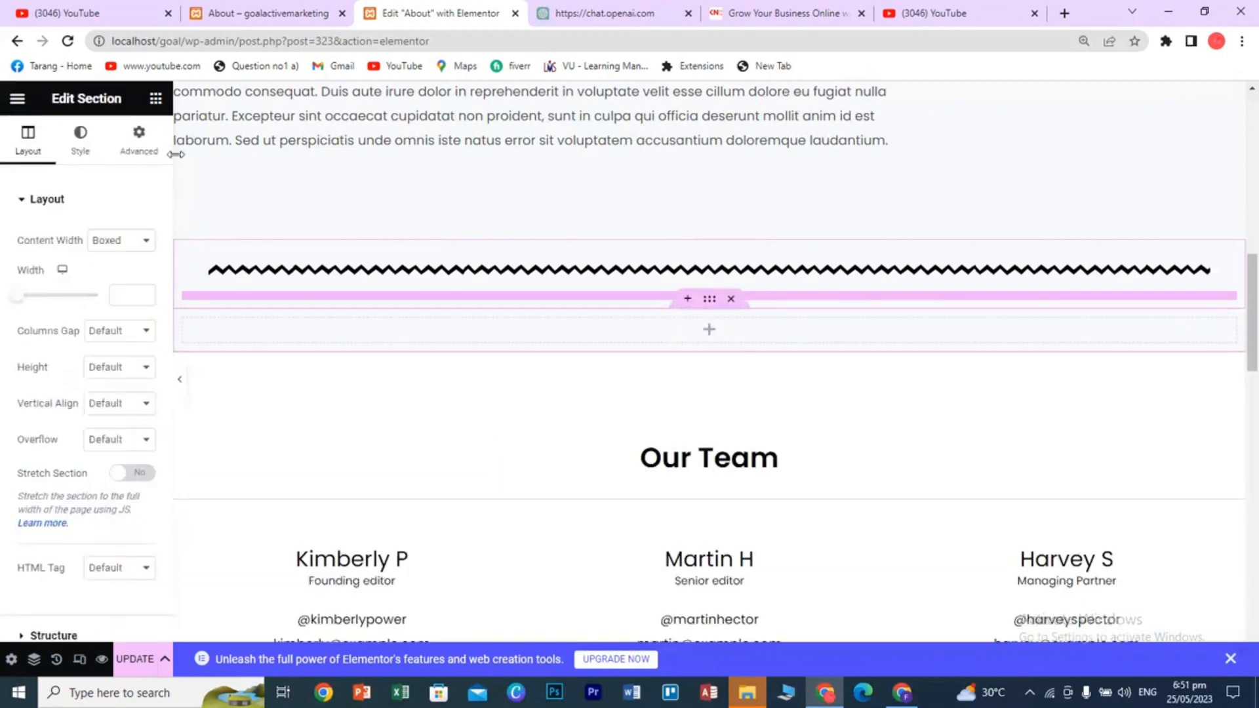
- Drag a Sidebar widget from the widget list into the empty column
left_click(155, 99)
scroll(115, 496, "down", 5)
scroll(114, 496, "down", 15)
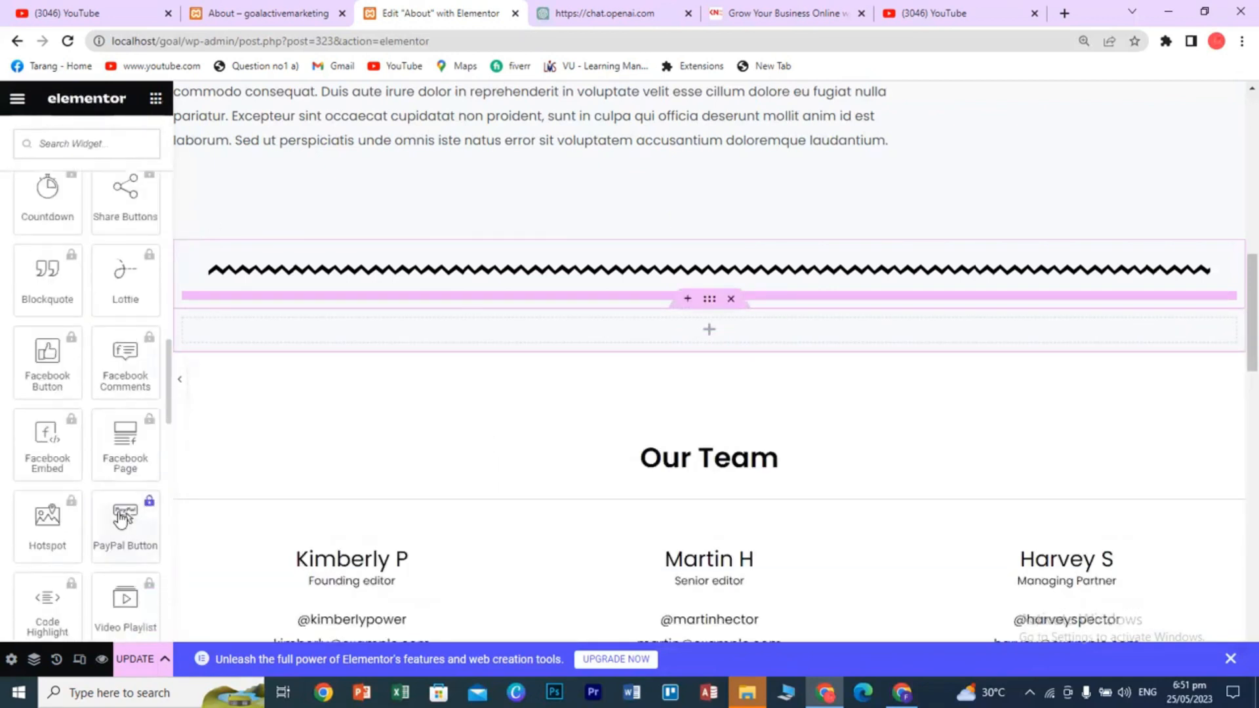
scroll(123, 520, "up", 4)
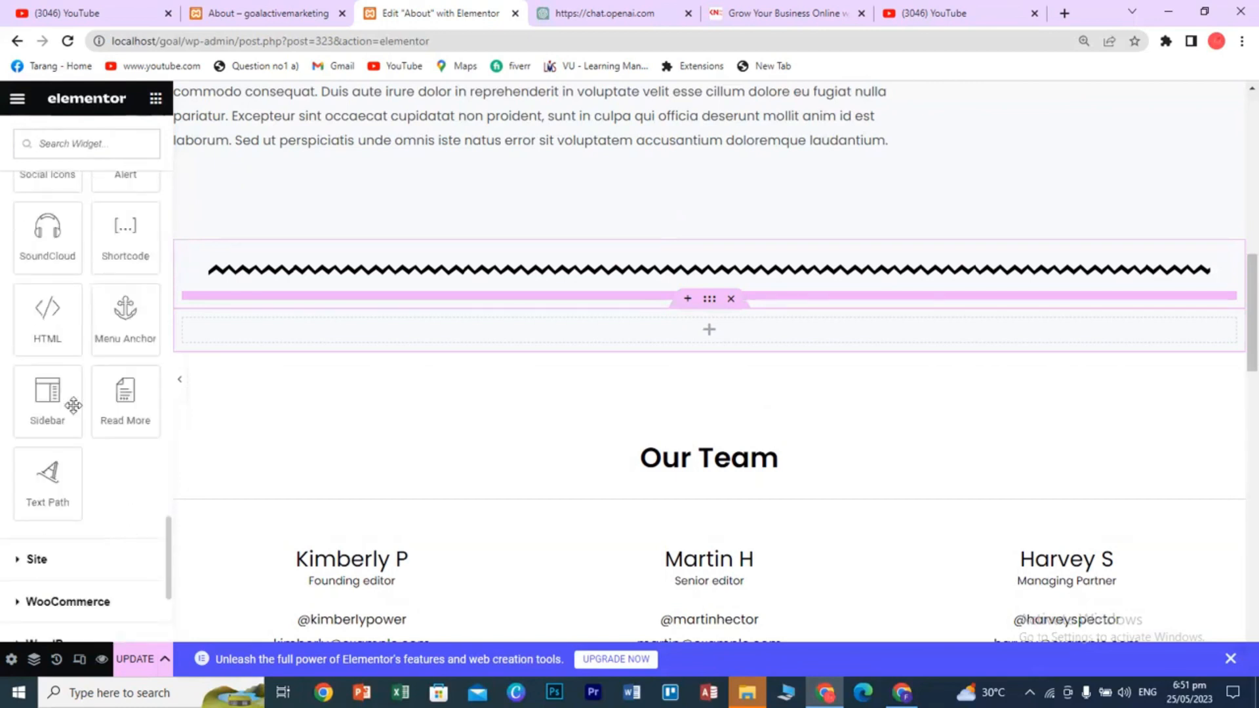
left_click_drag(47, 392, 695, 334)
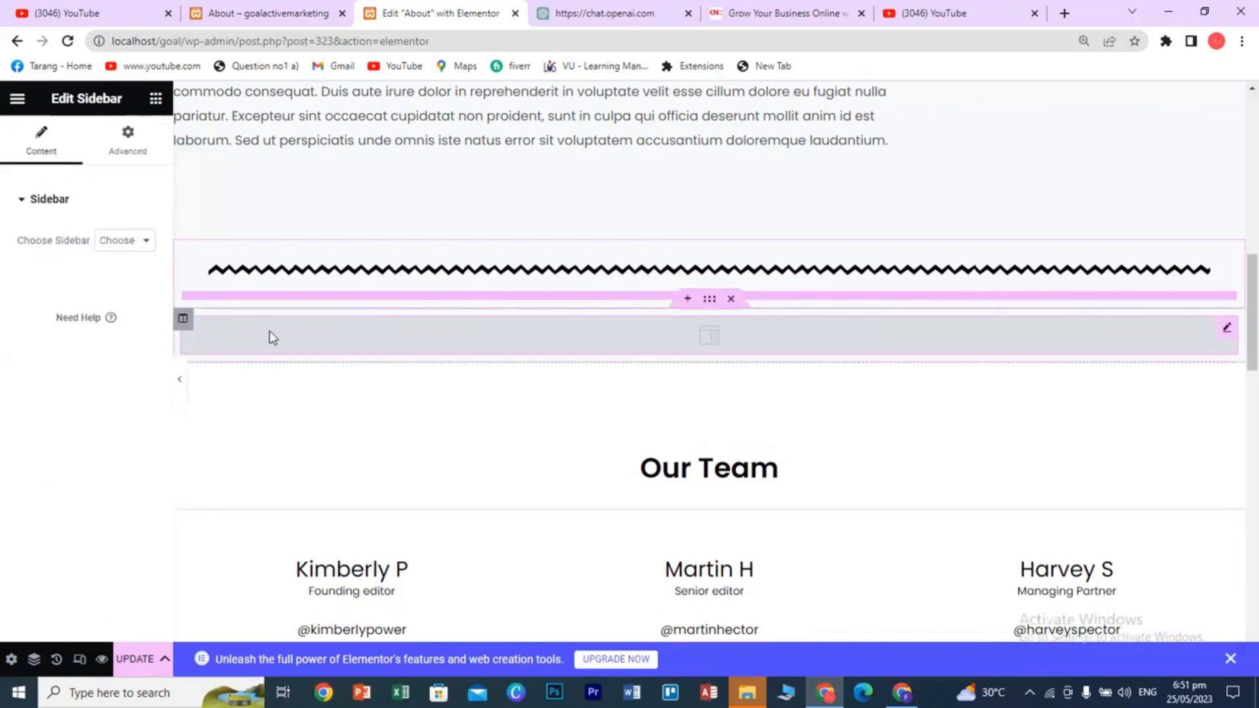
- Try the Main, Header, footer and Footer Builder Widget 2 sidebars, then choose Main Sidebar again
left_click(133, 243)
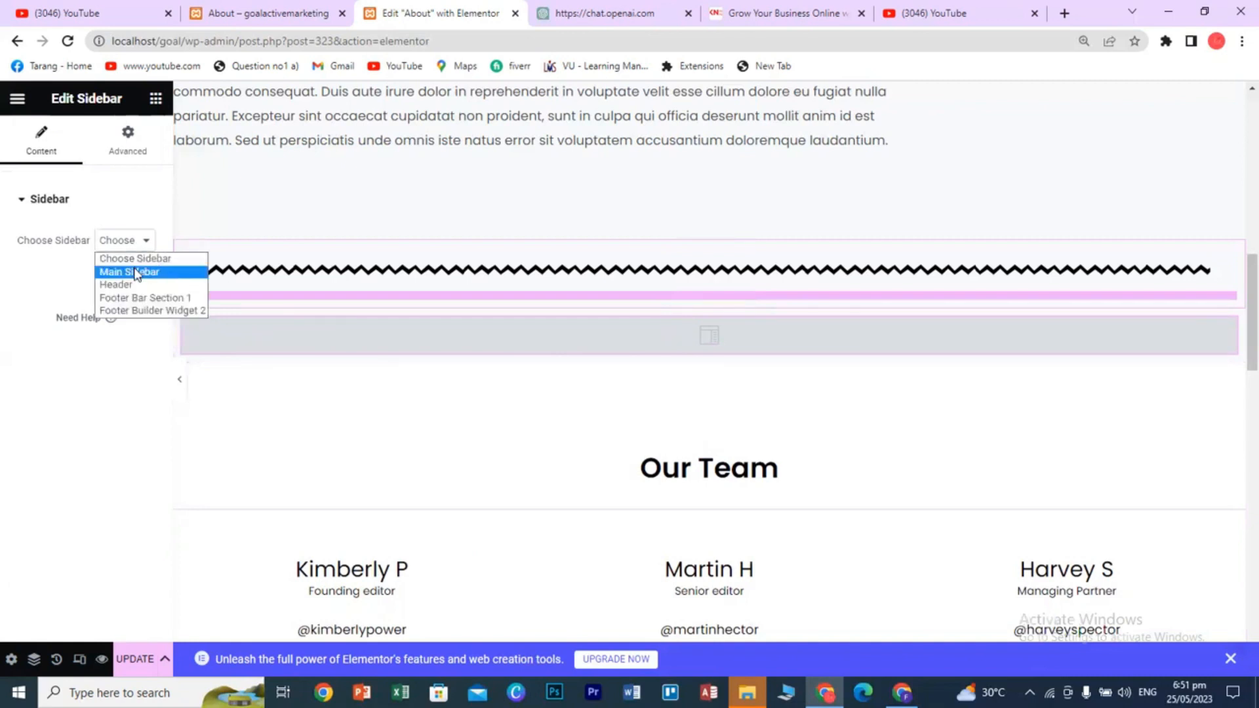
left_click(137, 271)
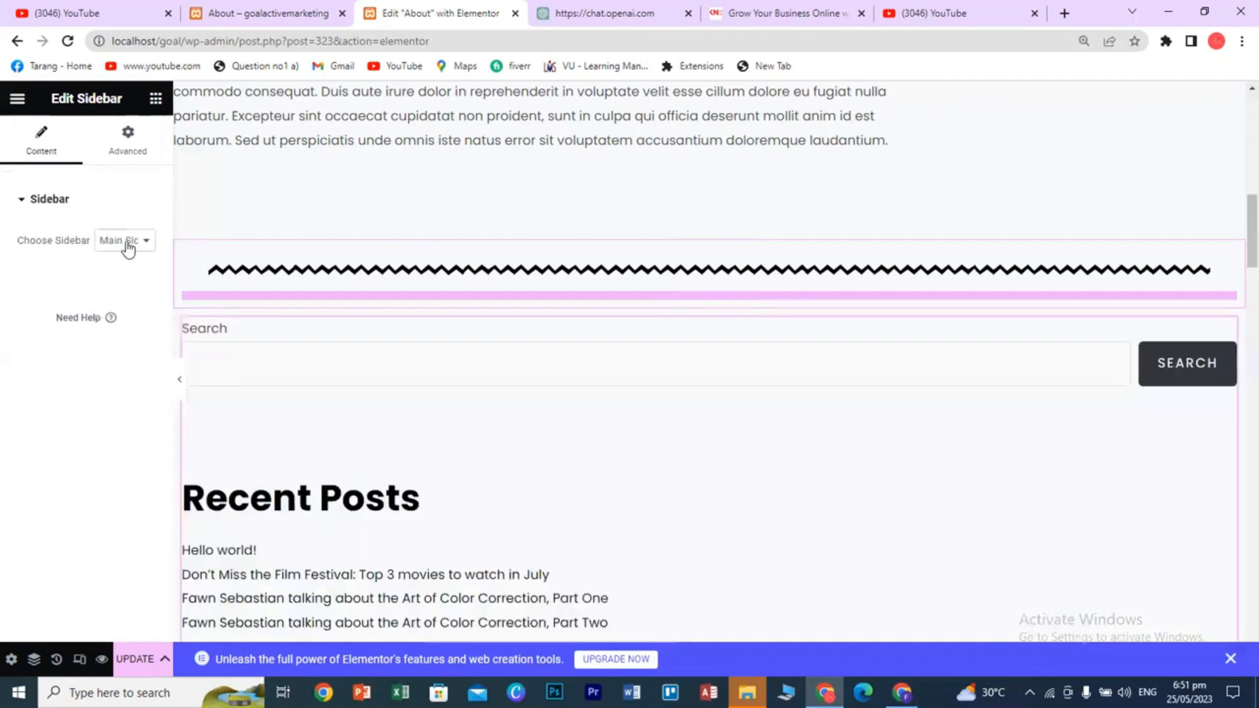
left_click(127, 244)
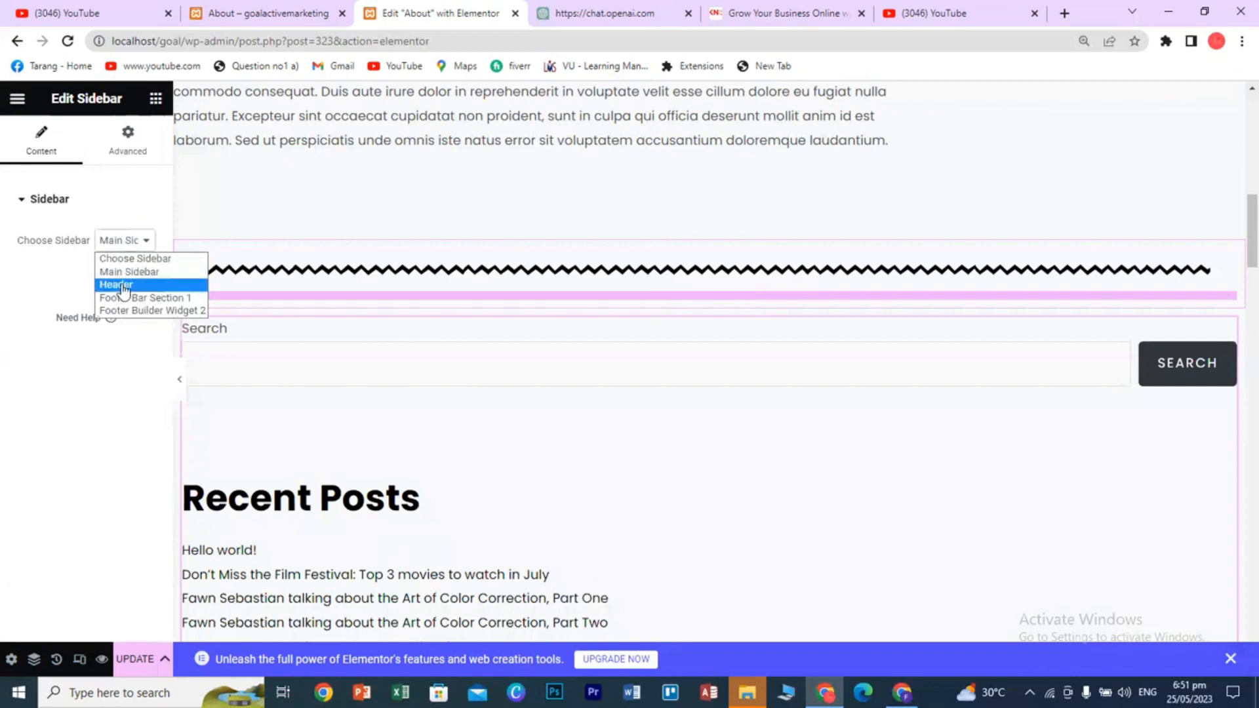
left_click(121, 283)
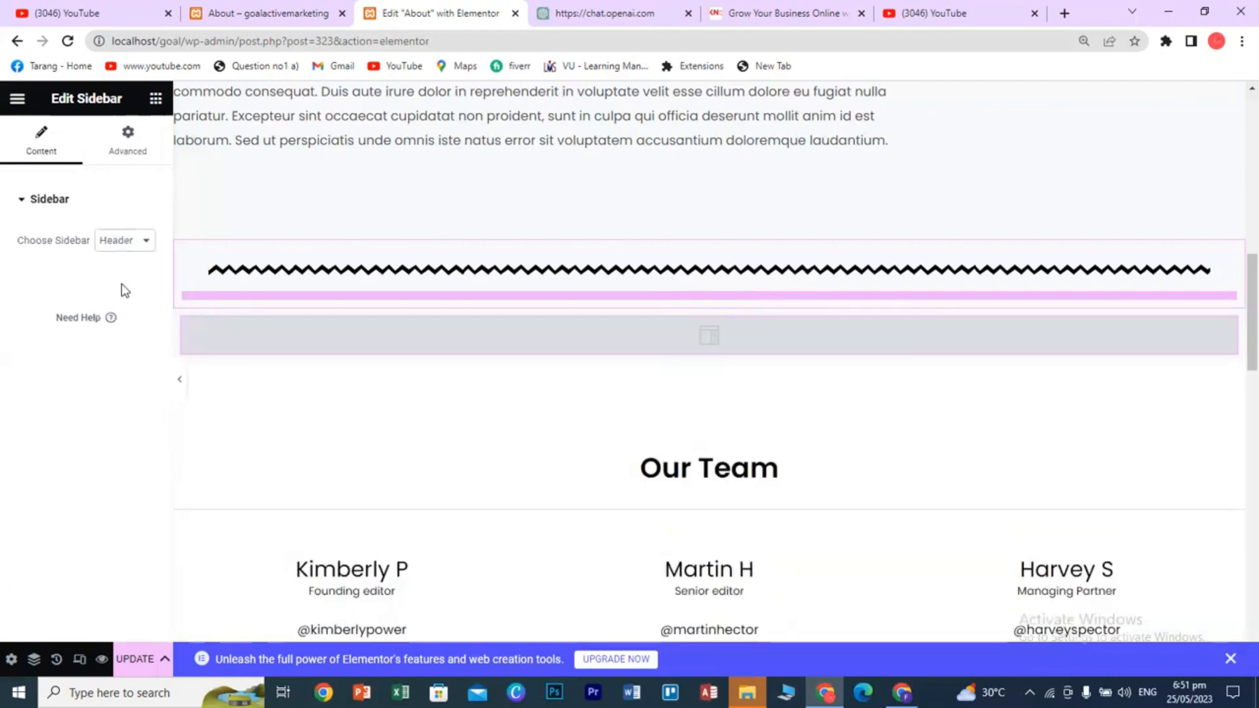
left_click(124, 242)
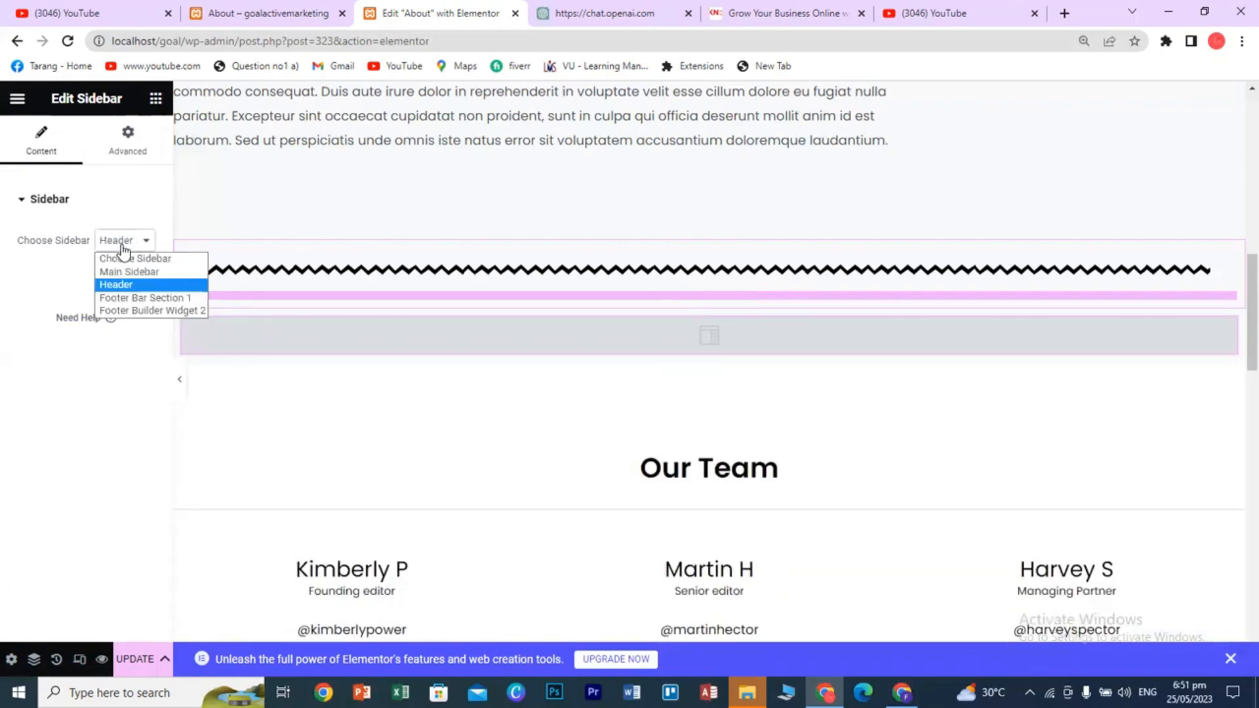
left_click(124, 298)
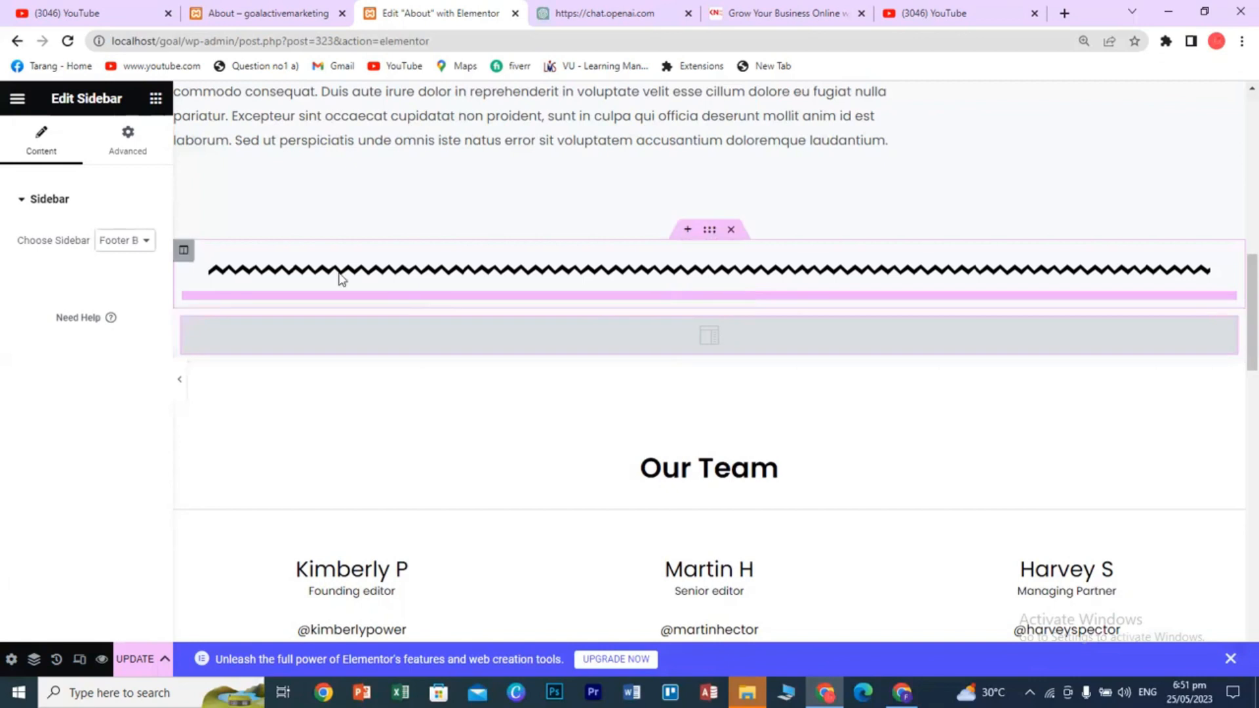
left_click(145, 243)
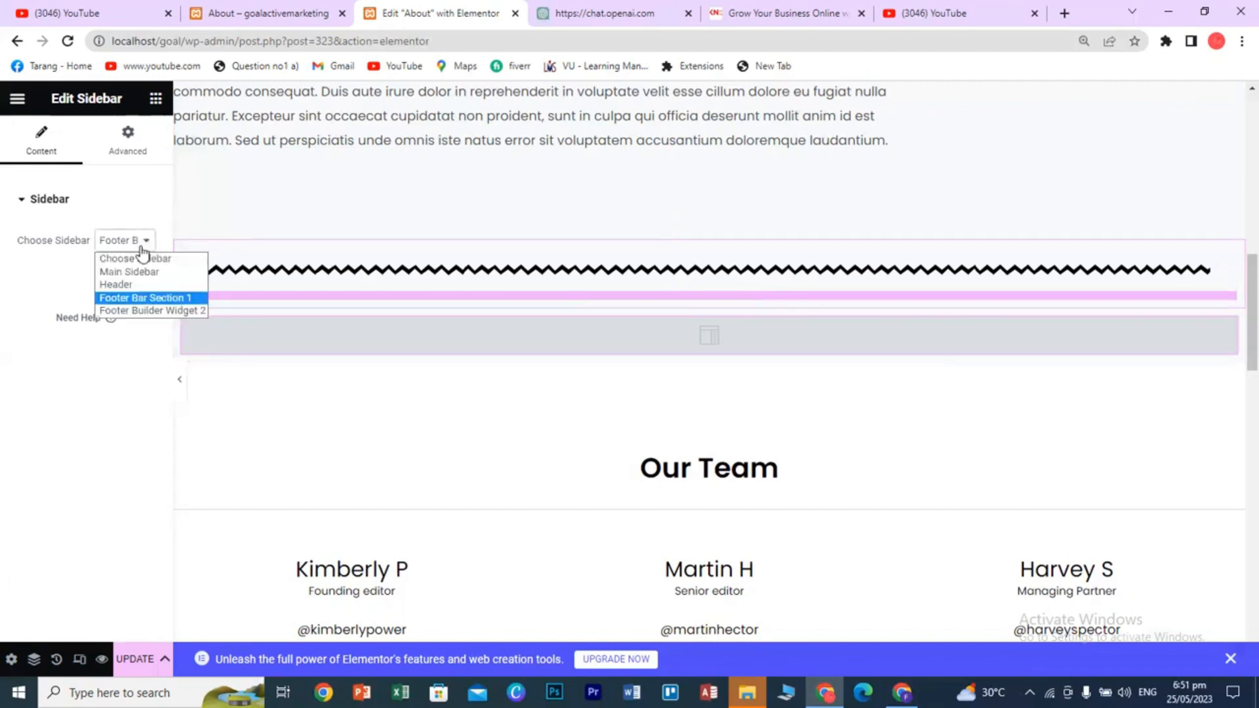
left_click(146, 313)
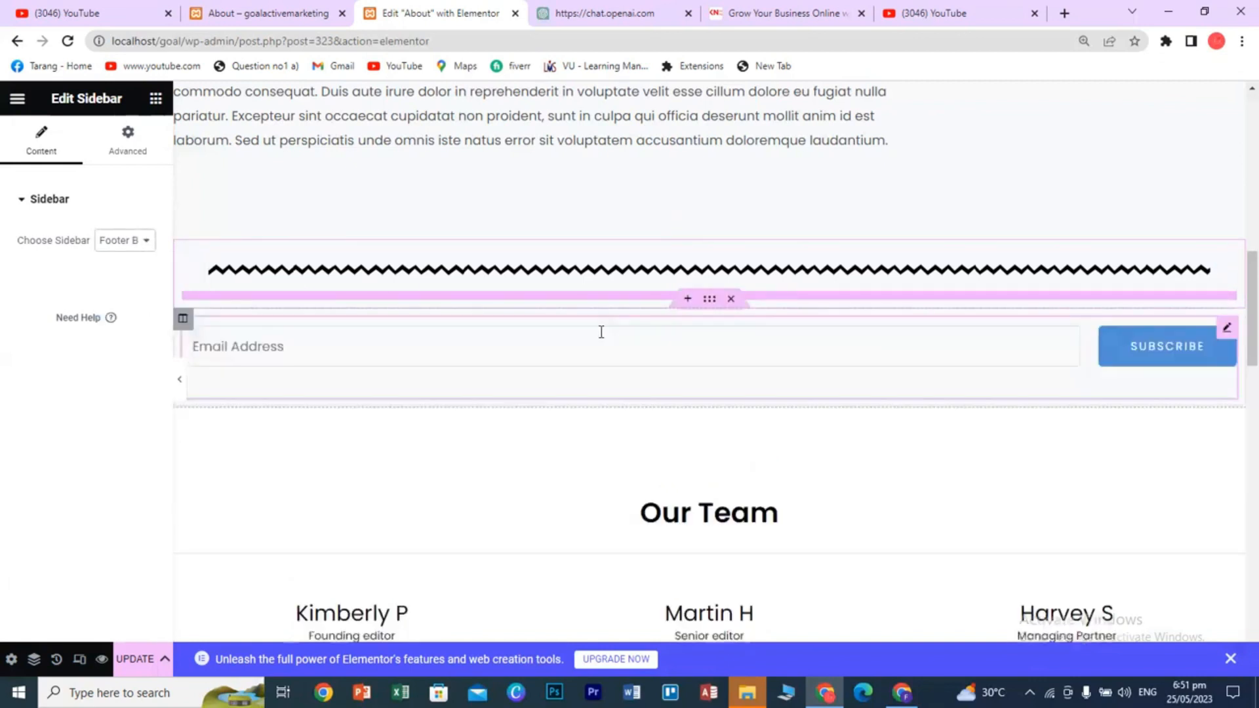
left_click(122, 243)
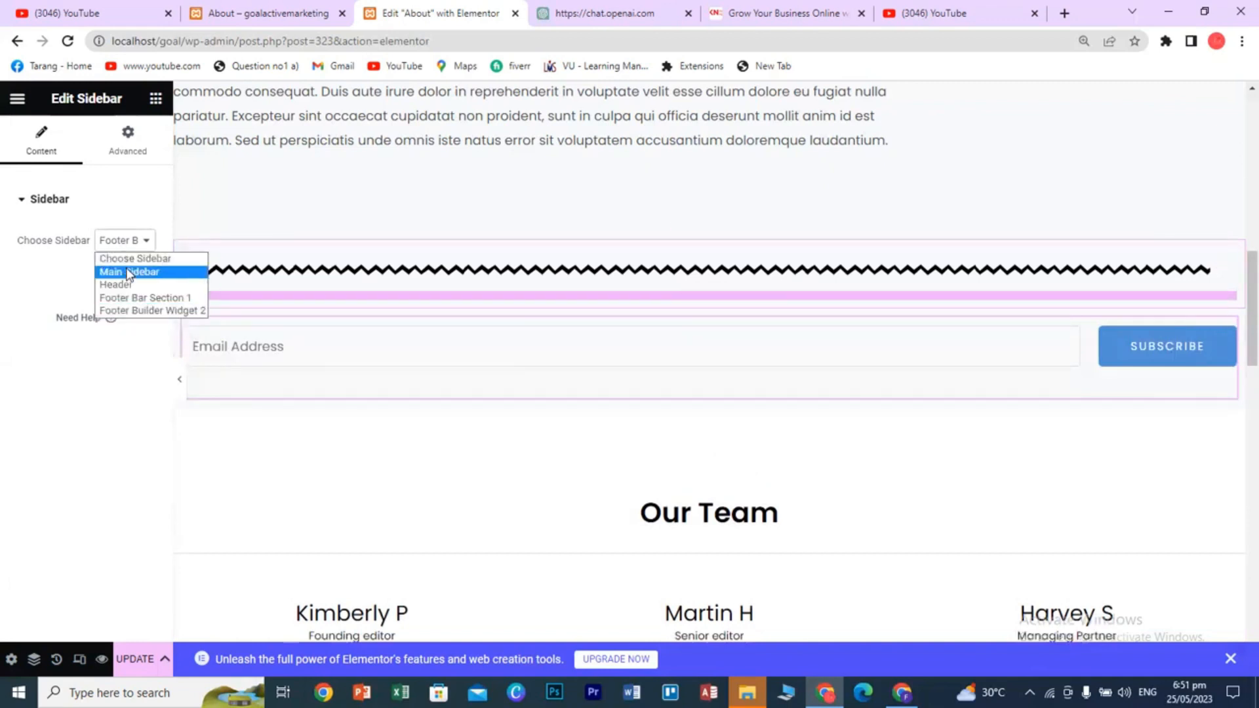
left_click(129, 271)
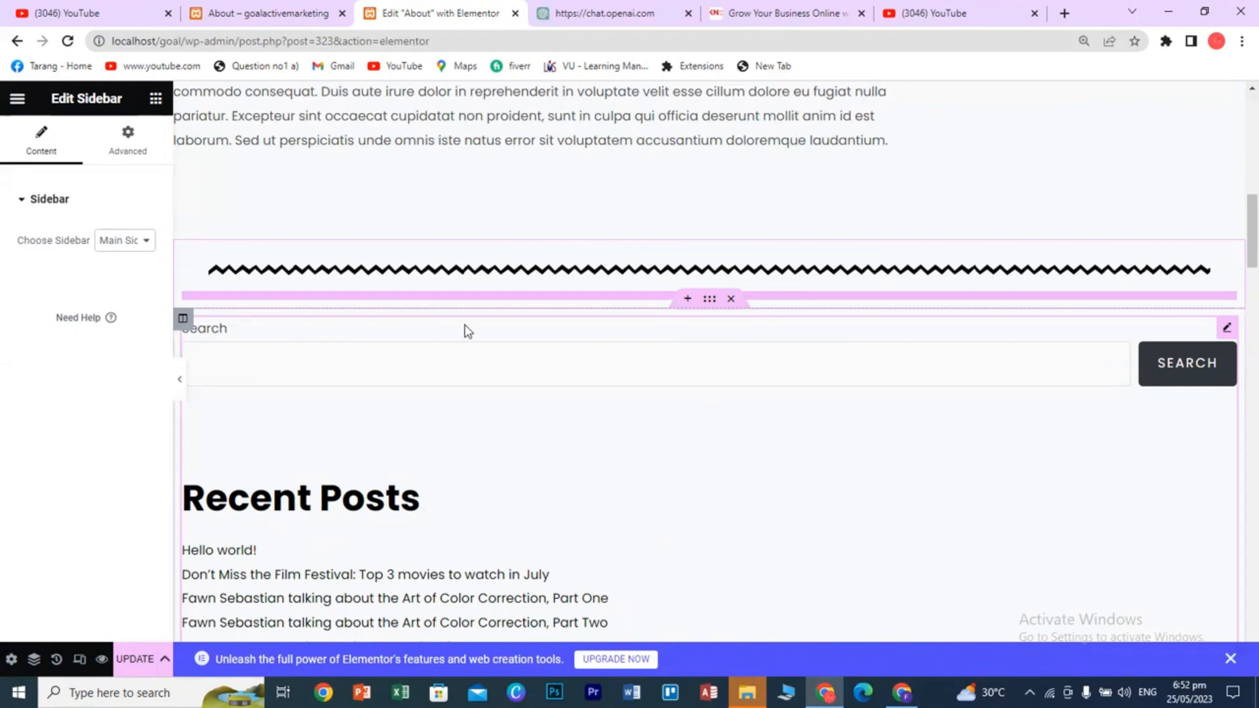
- Delete the sidebar section and add a new single-column section below the divider
left_click(731, 299)
left_click(687, 299)
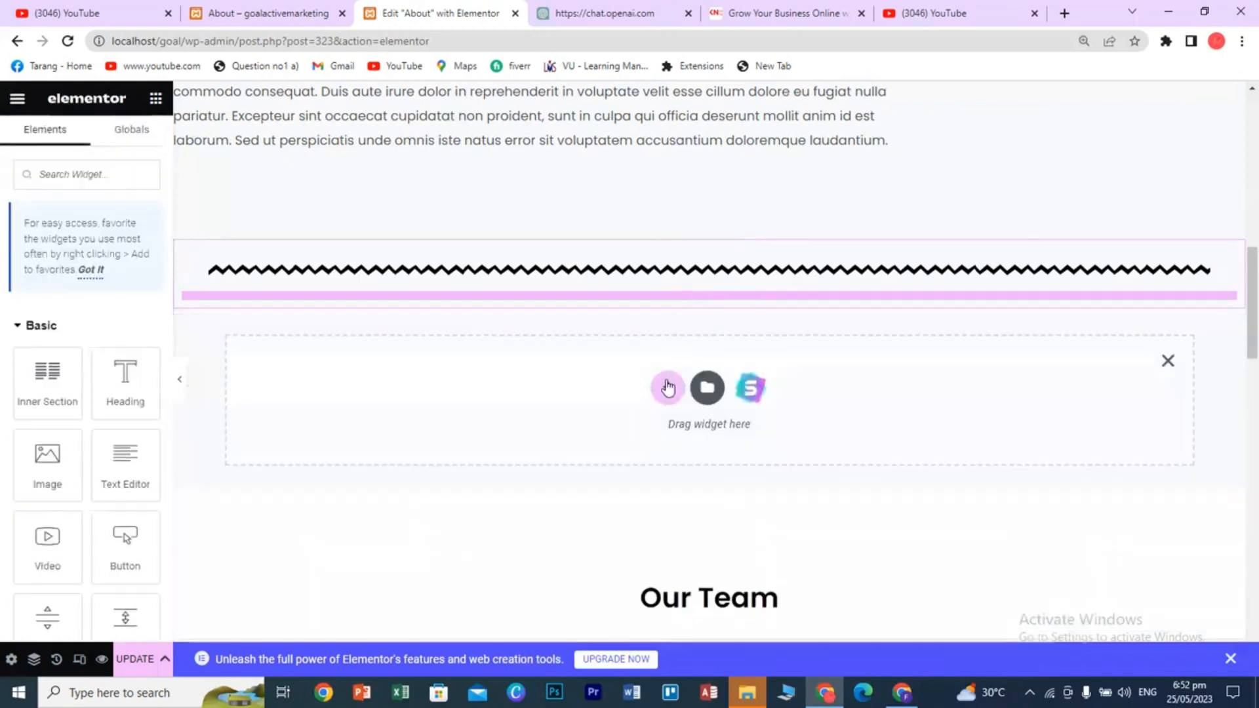
left_click(668, 388)
left_click(493, 432)
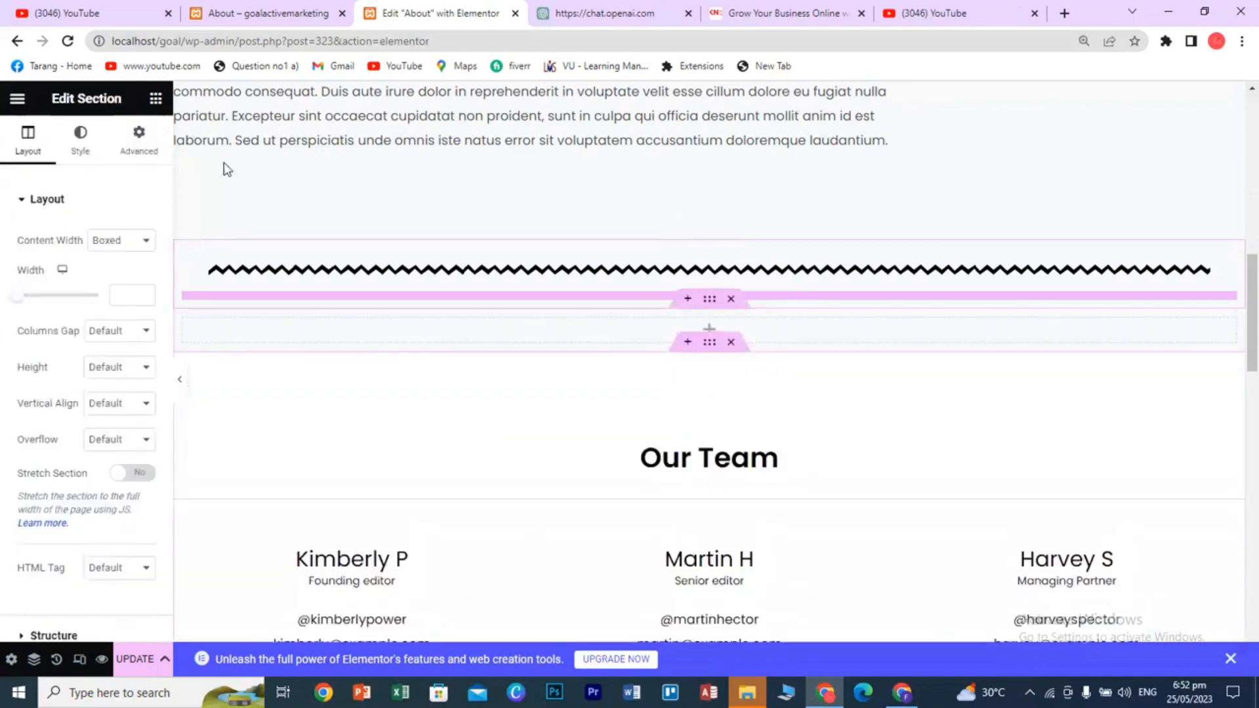
- Drag a Read More widget into the empty column
left_click(156, 98)
scroll(150, 473, "down", 5)
scroll(149, 473, "down", 15)
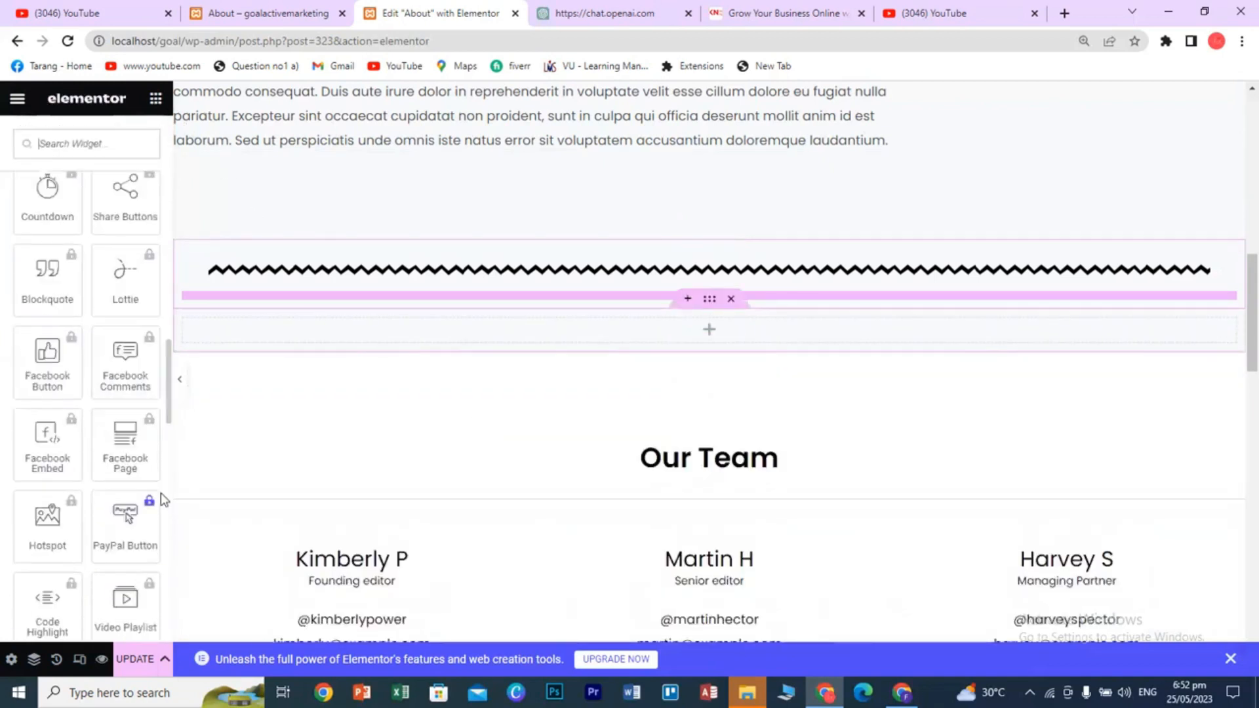
scroll(163, 504, "up", 3)
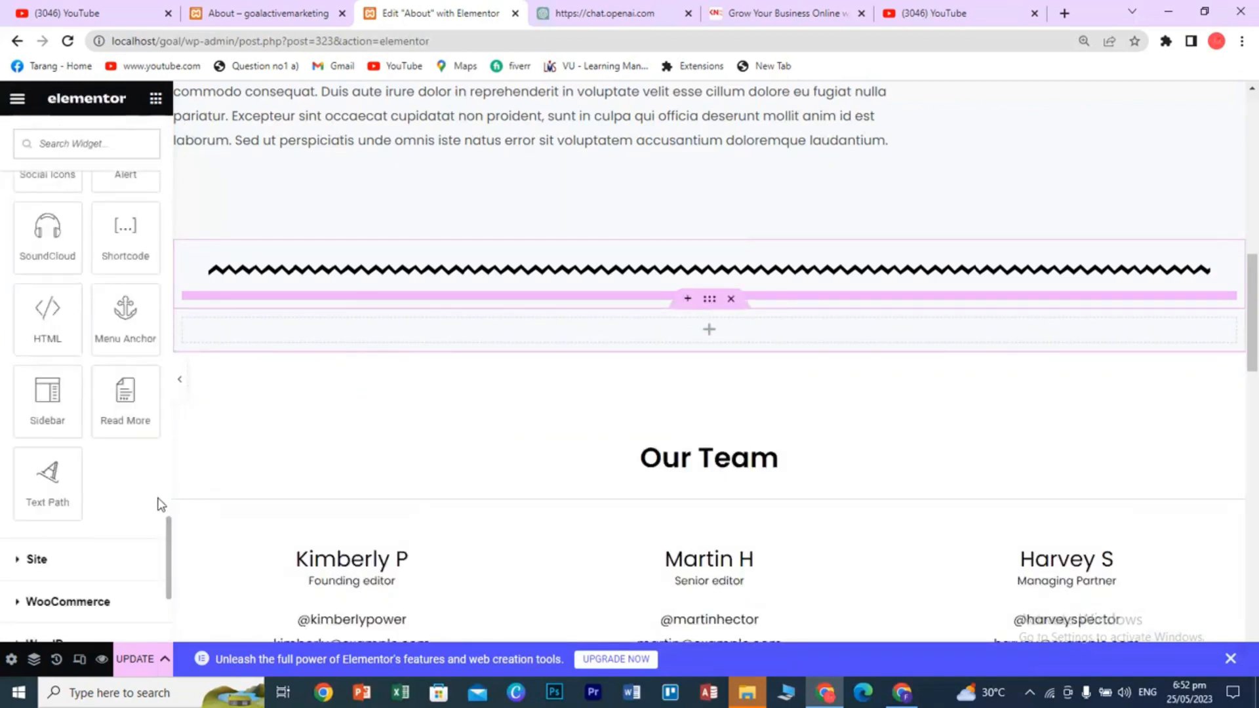
left_click_drag(125, 393, 701, 323)
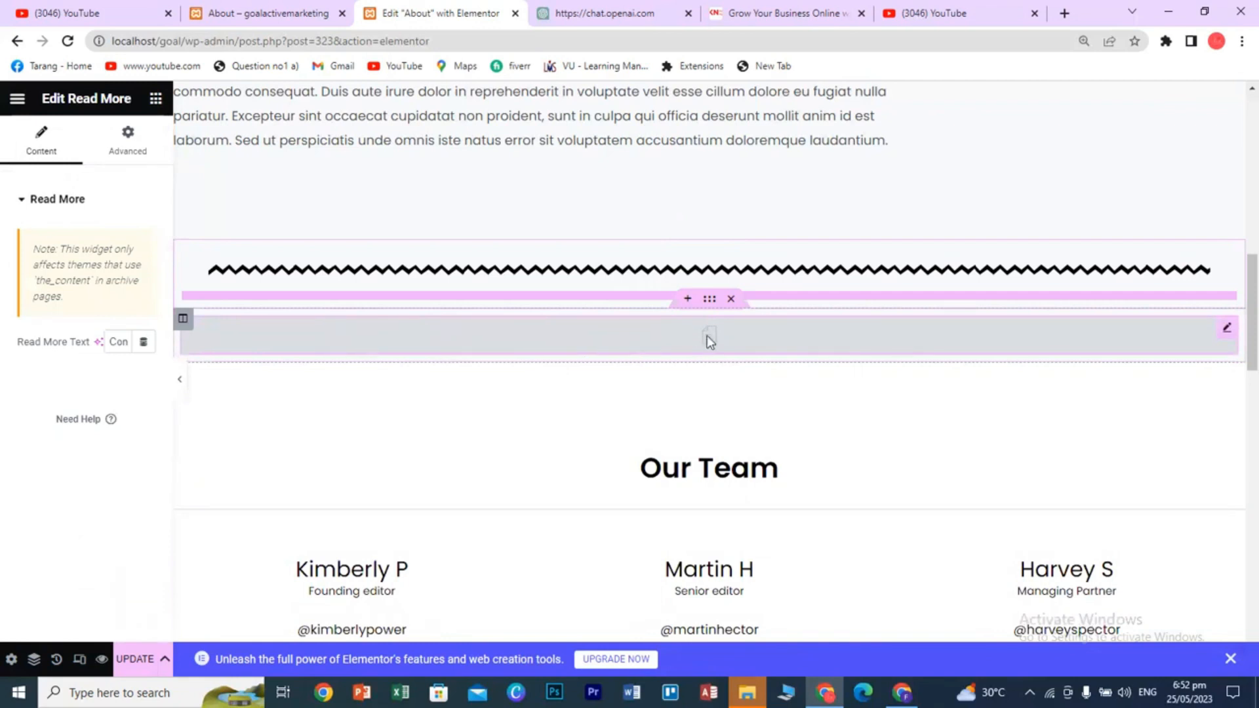
scroll(714, 333, "up", 3)
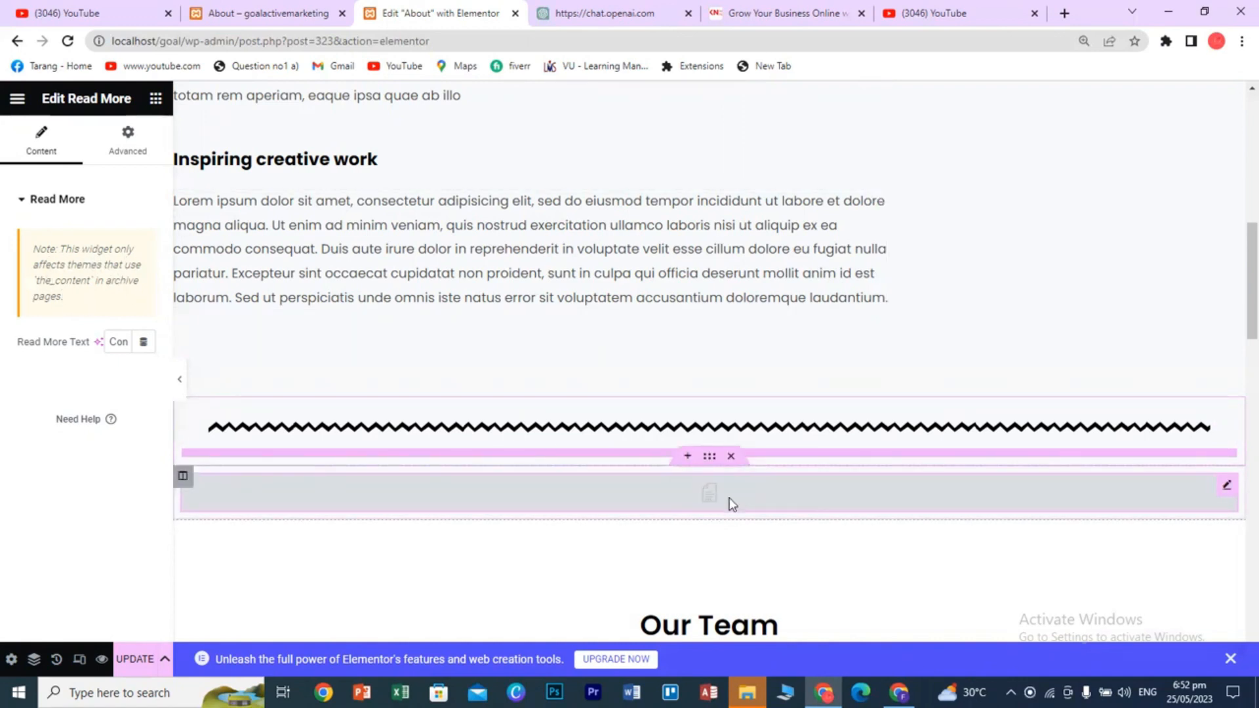
- Delete the Read More widget and add a single-column section above the zigzag divider
left_click(731, 456)
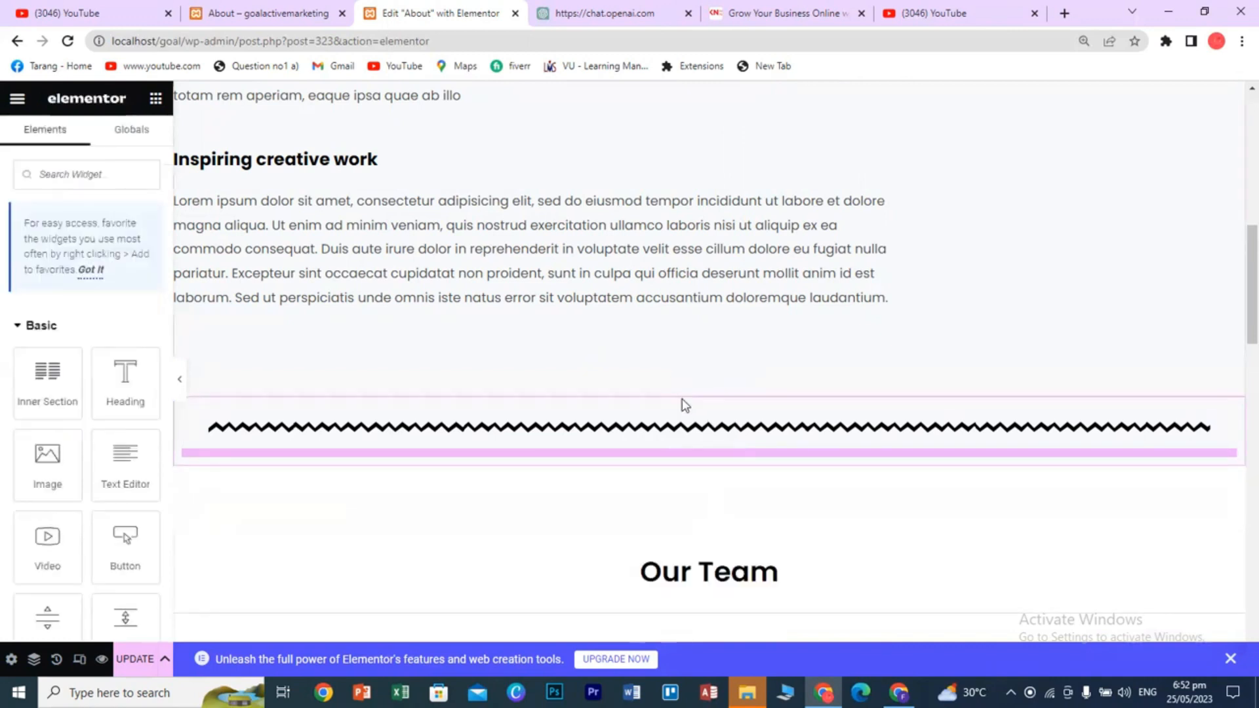
left_click(684, 392)
left_click(668, 477)
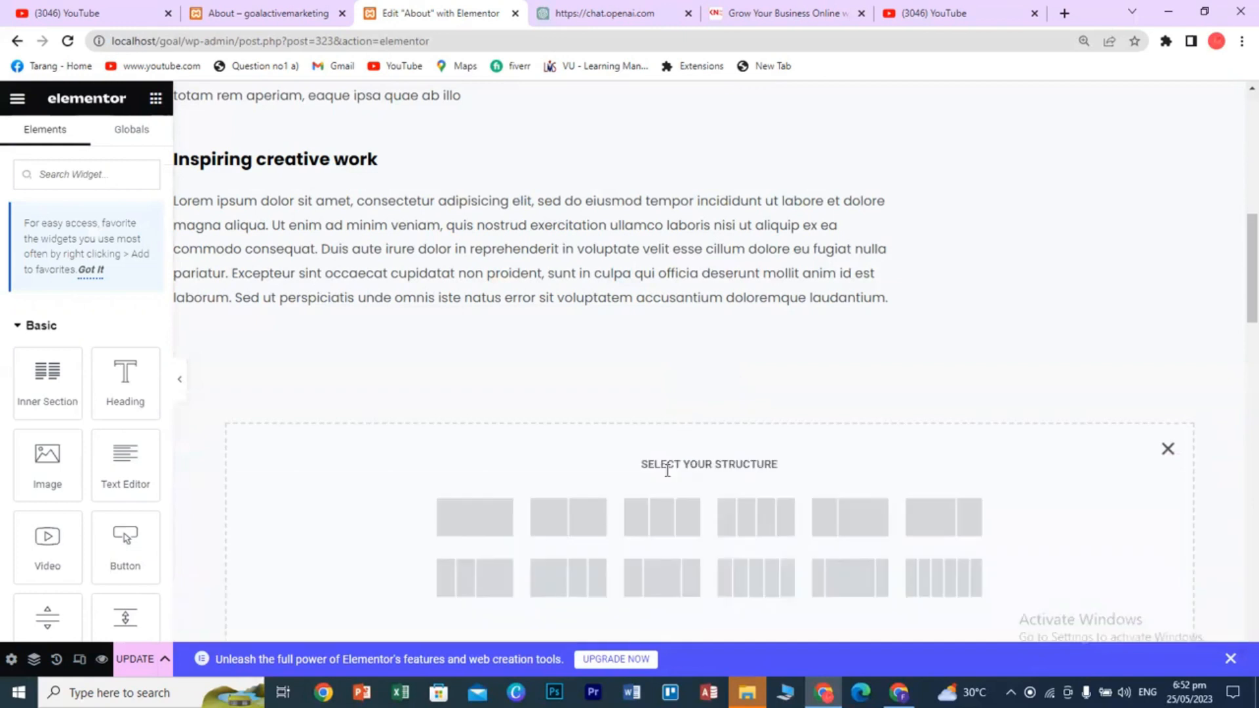
left_click(445, 526)
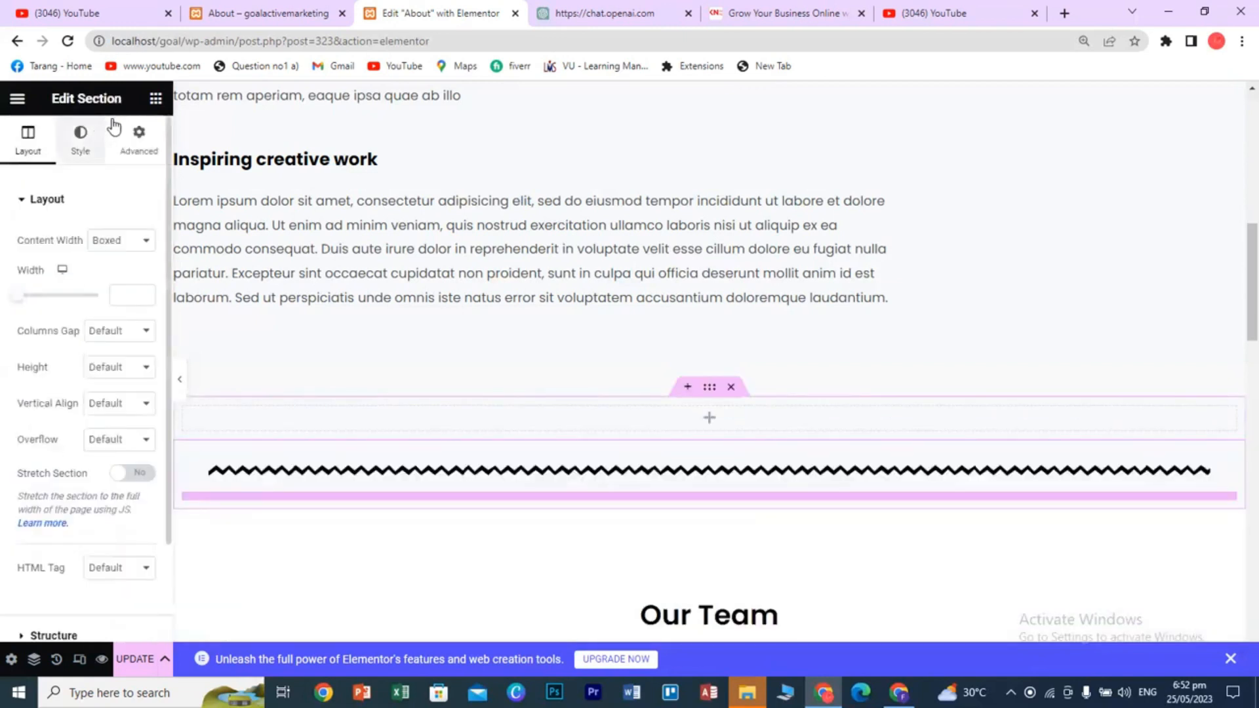
- Drop a Text Path widget into the new single-column section
left_click(156, 98)
scroll(113, 453, "down", 10)
scroll(112, 453, "down", 15)
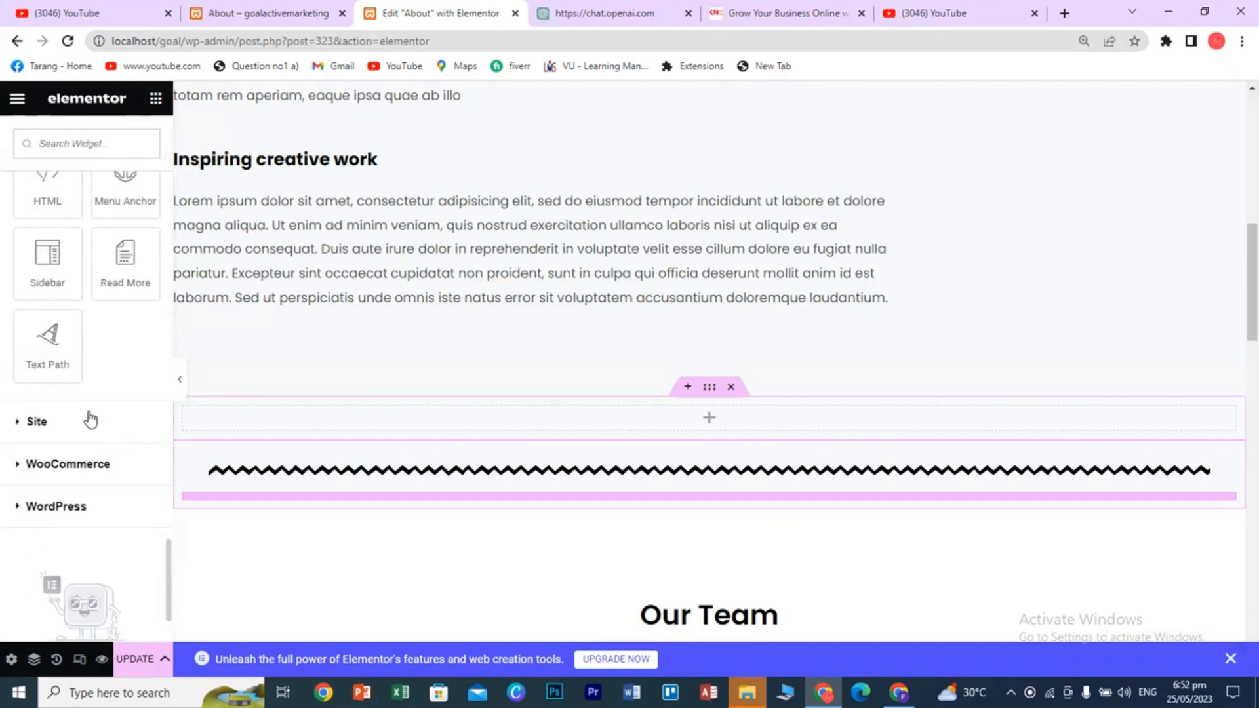
left_click_drag(47, 336, 682, 415)
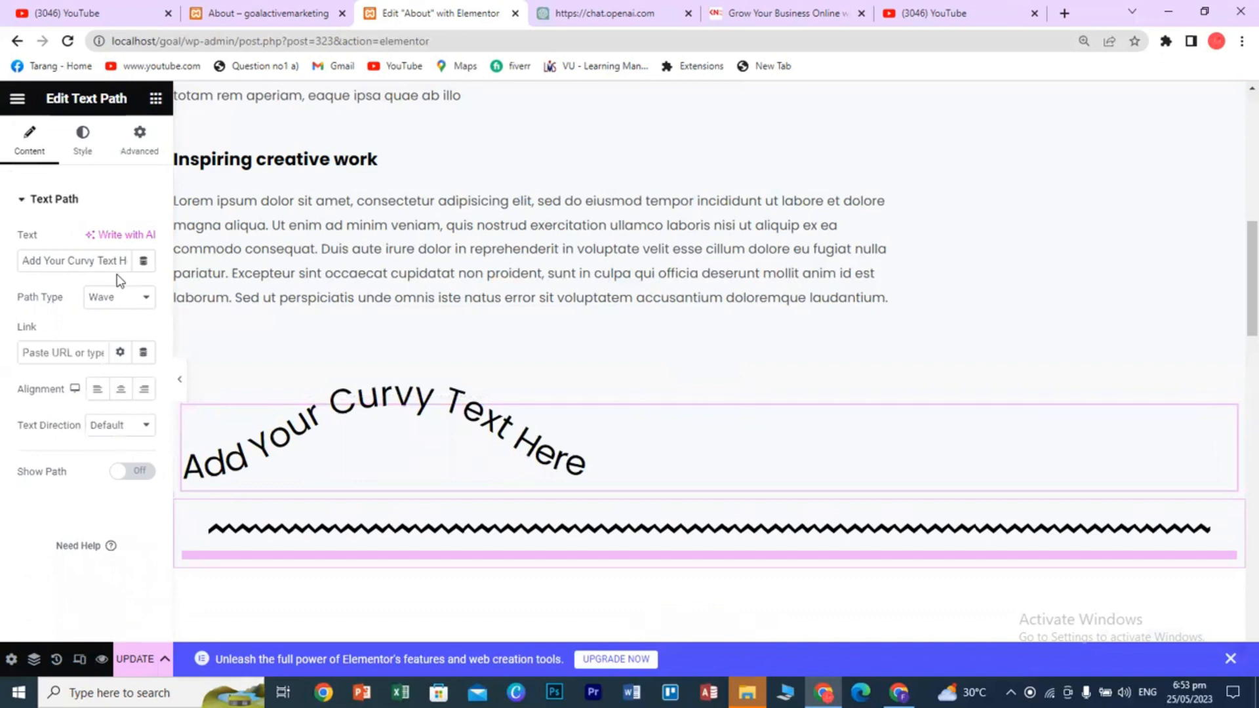
- Change the curved text to 'Social Media Marketing' and centre-align it
triple_click(99, 262)
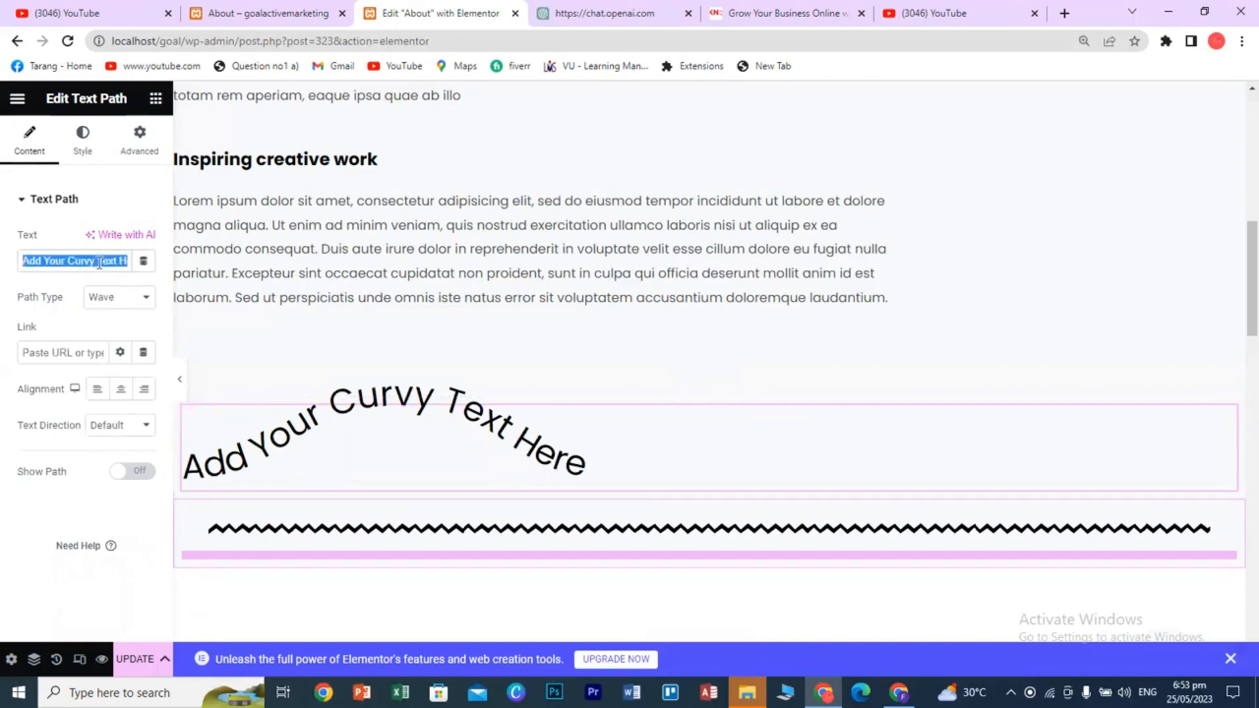
type("Social M")
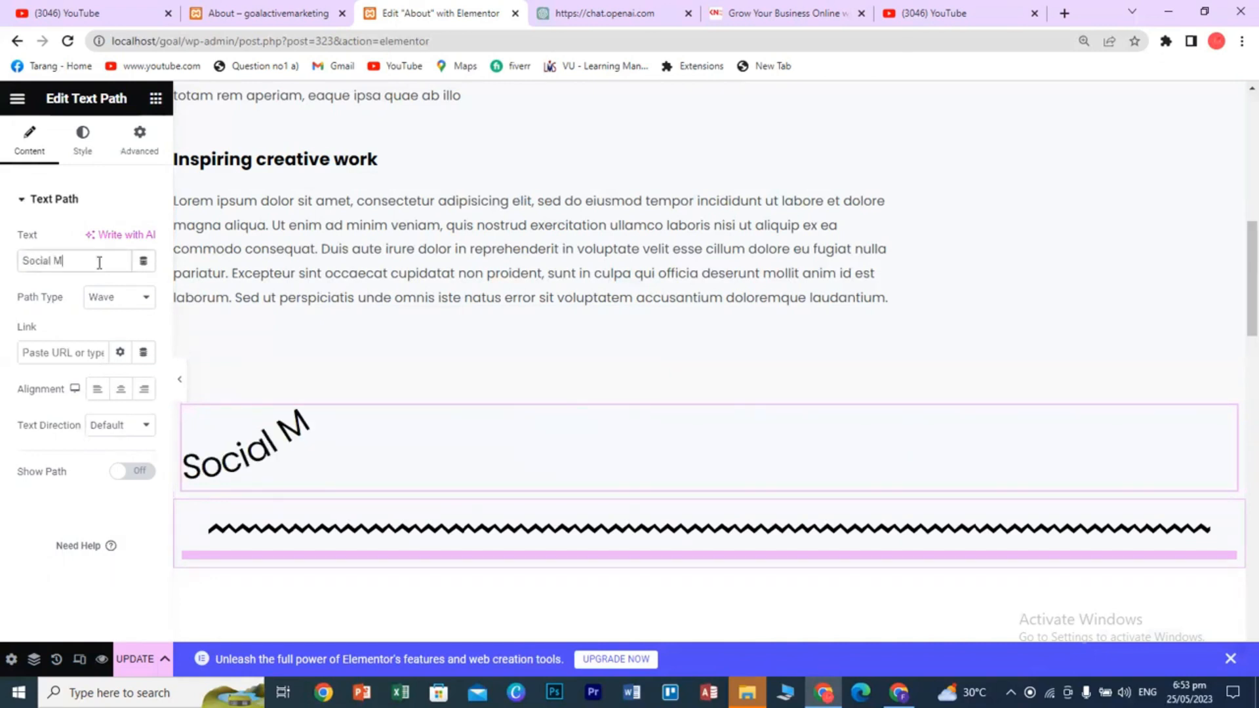
type("eda")
key("BackSpace")
key("BackSpace")
type("ia Mark")
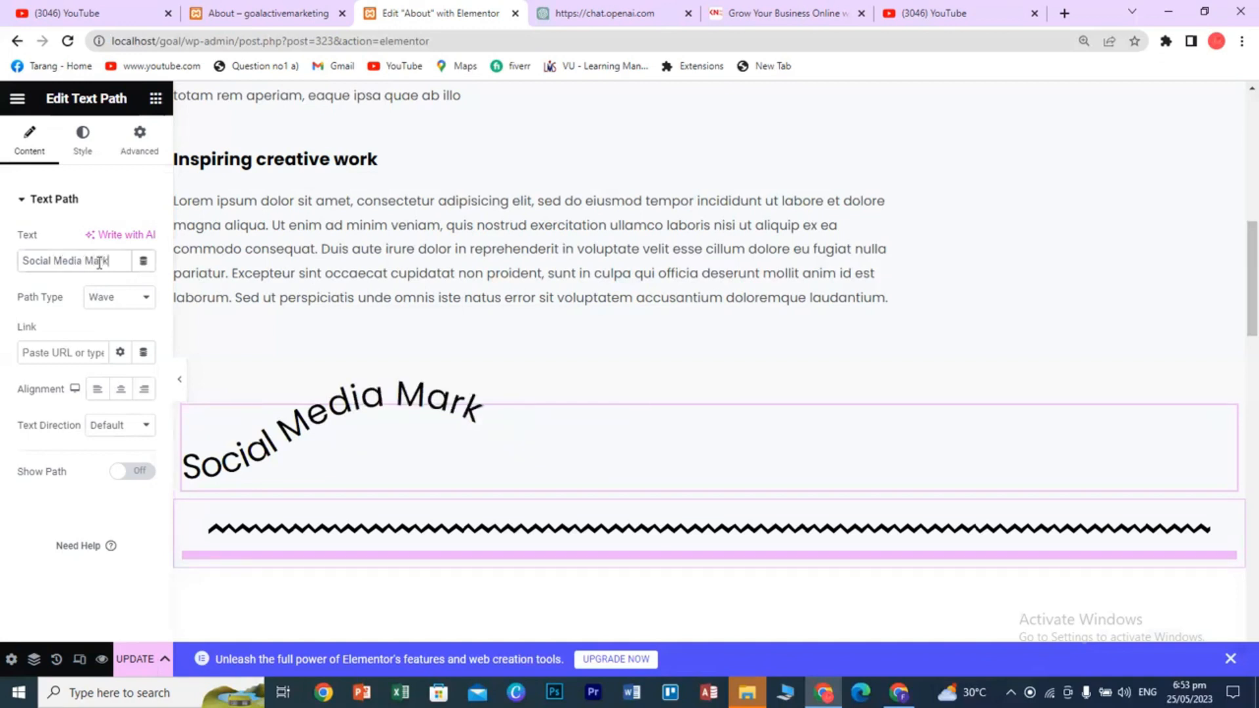
type("eting")
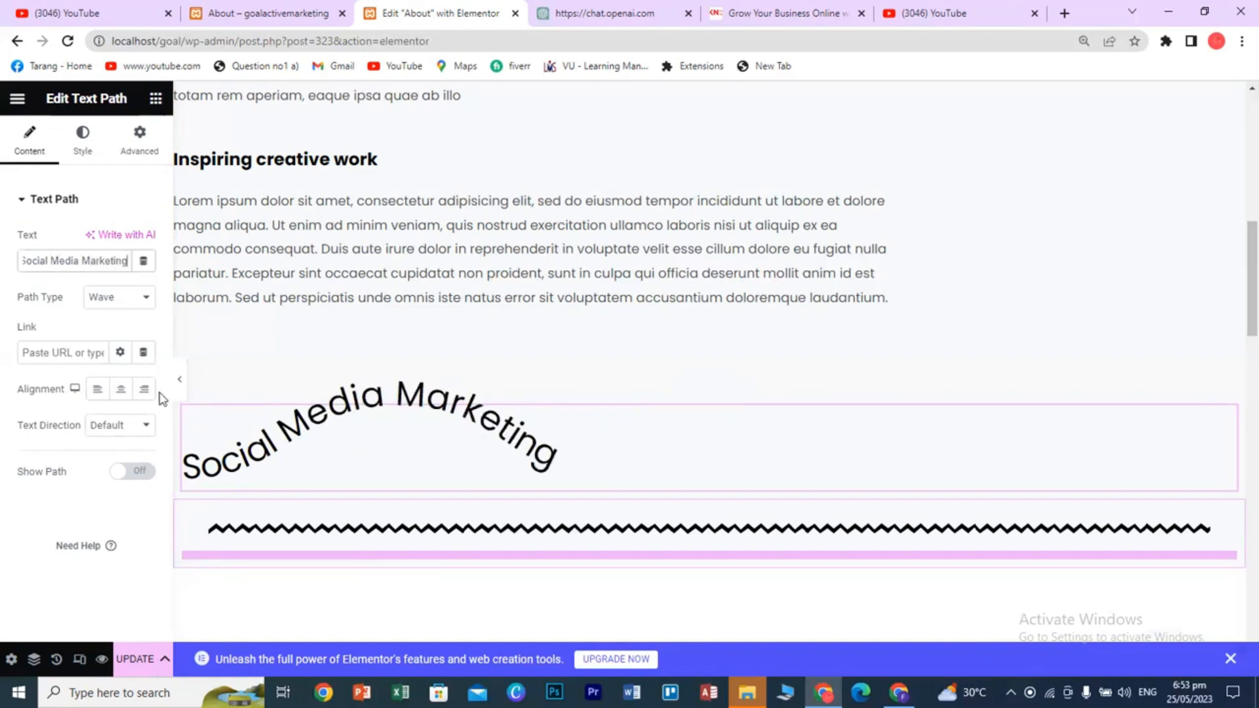
left_click(123, 392)
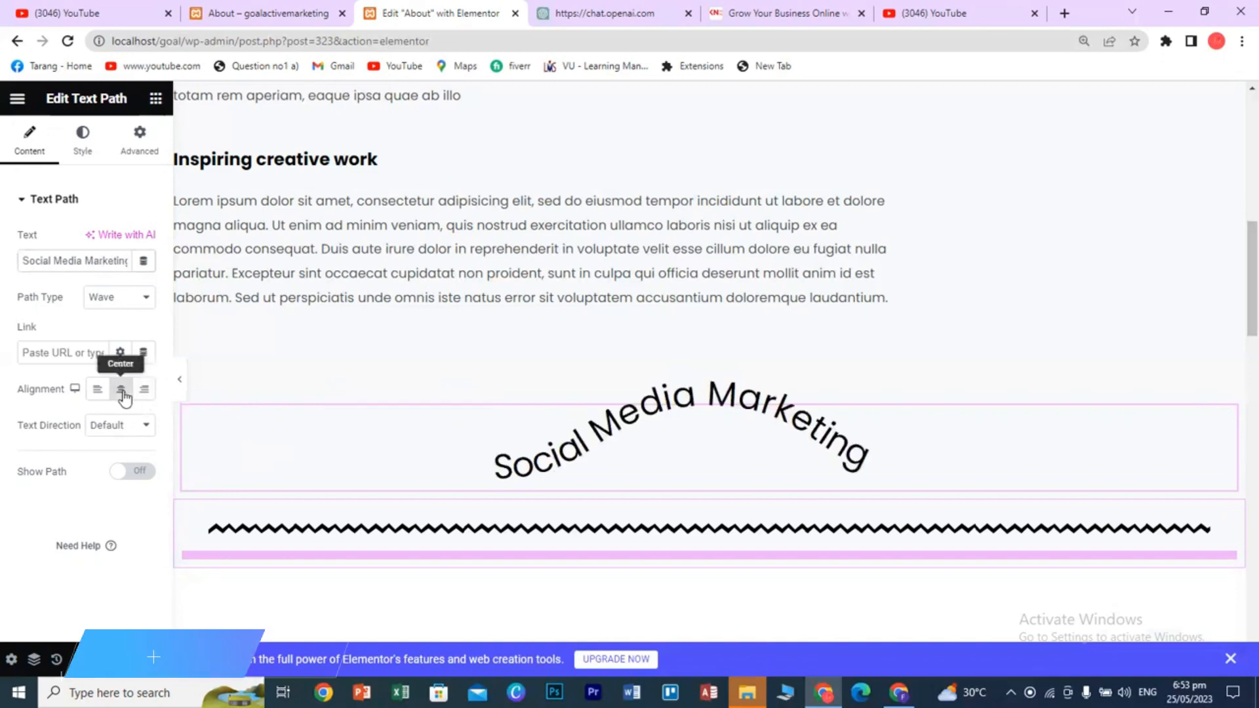
- Try Arc, then Circle, and finally Spiral as the text's path type
left_click(138, 304)
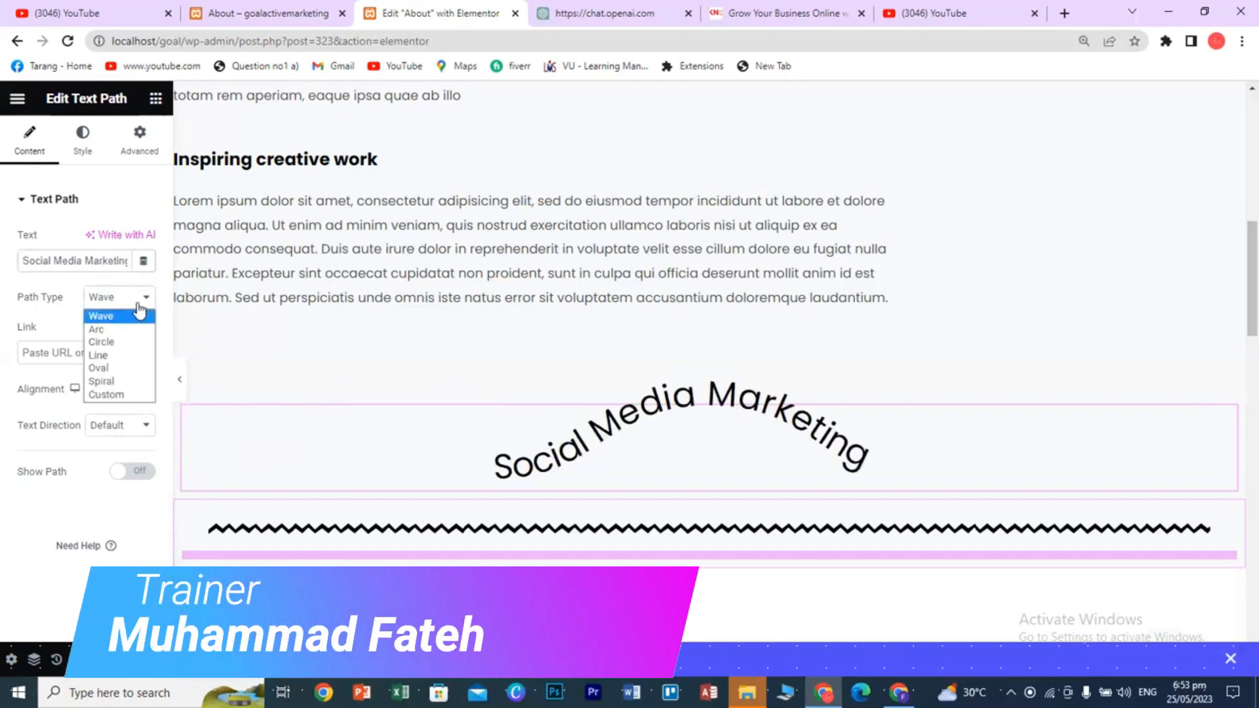
left_click(117, 332)
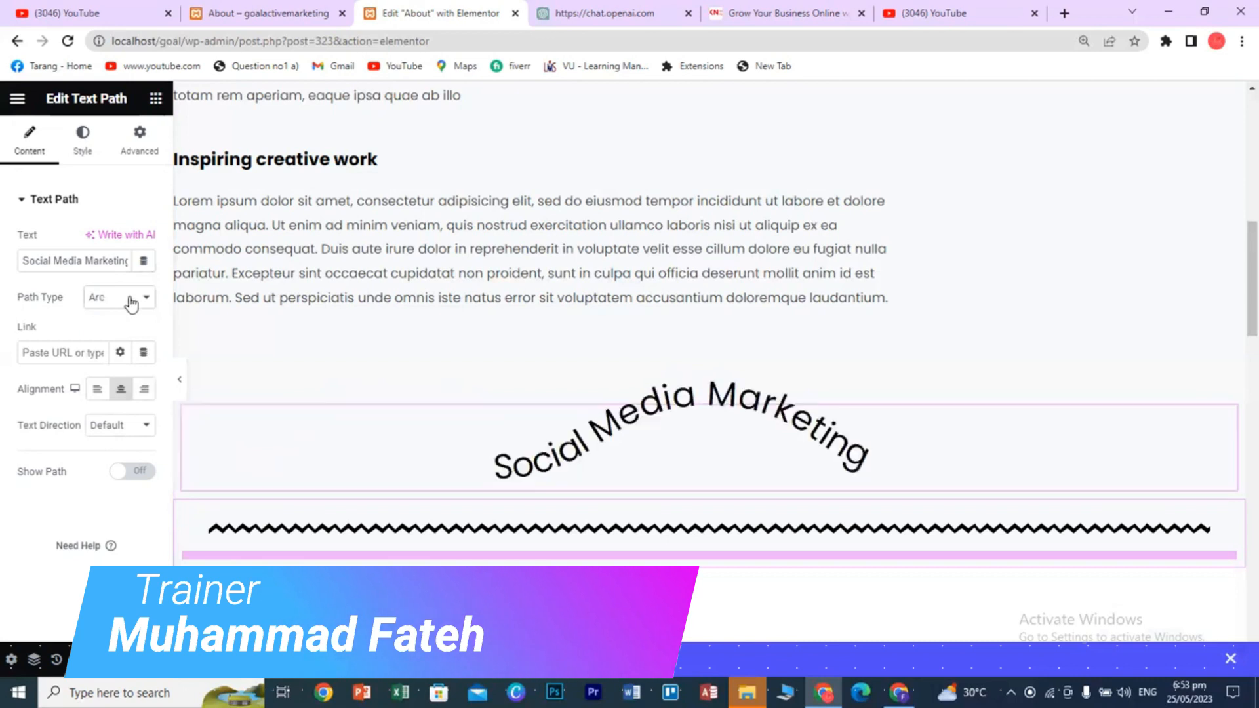
left_click(129, 302)
left_click(113, 338)
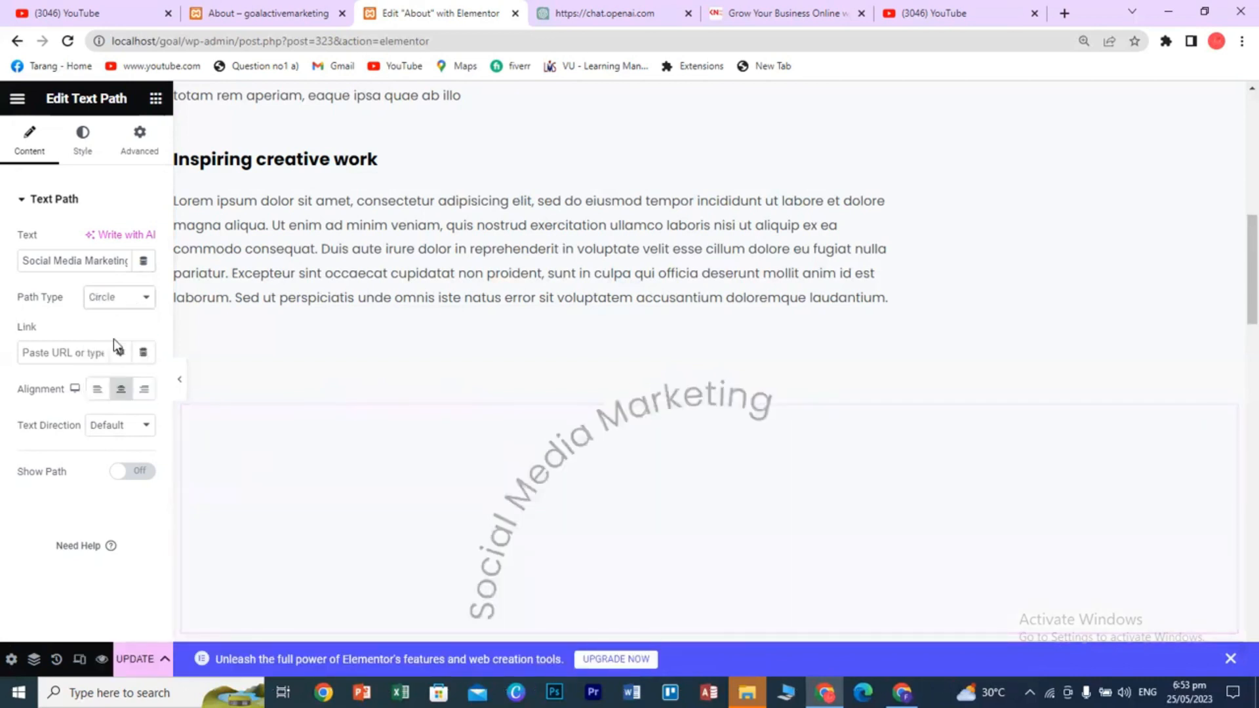
left_click(118, 303)
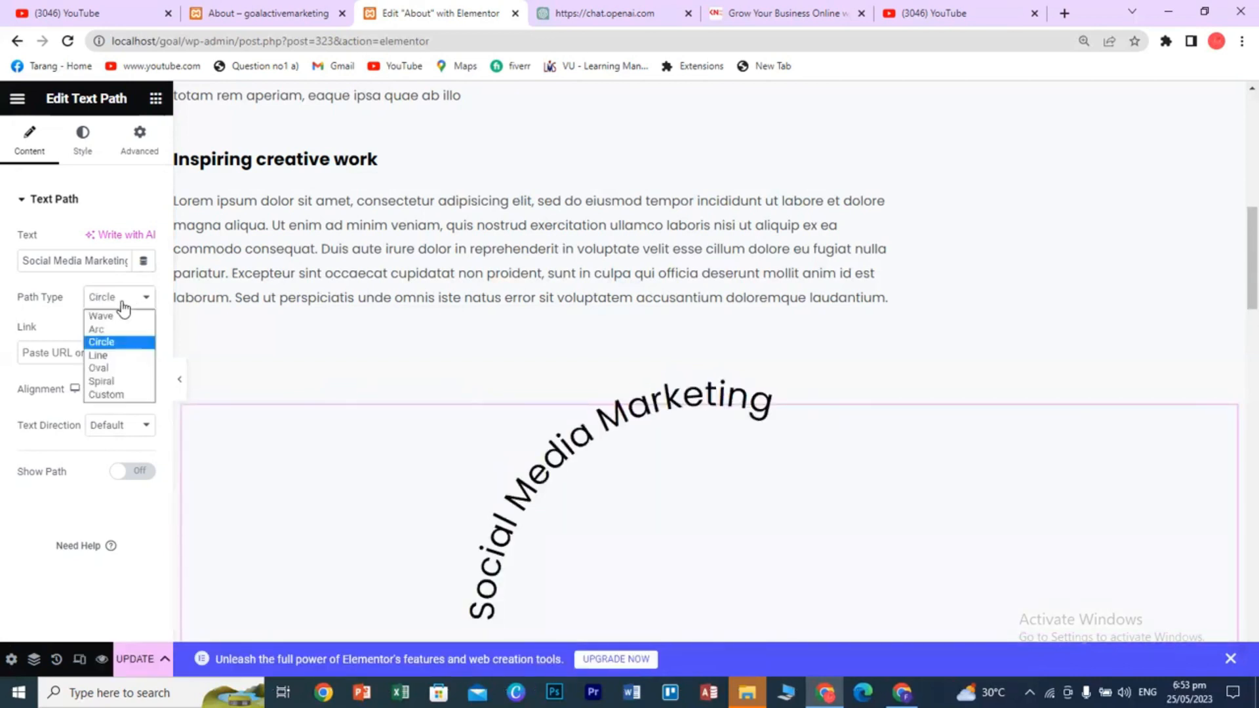
left_click(110, 379)
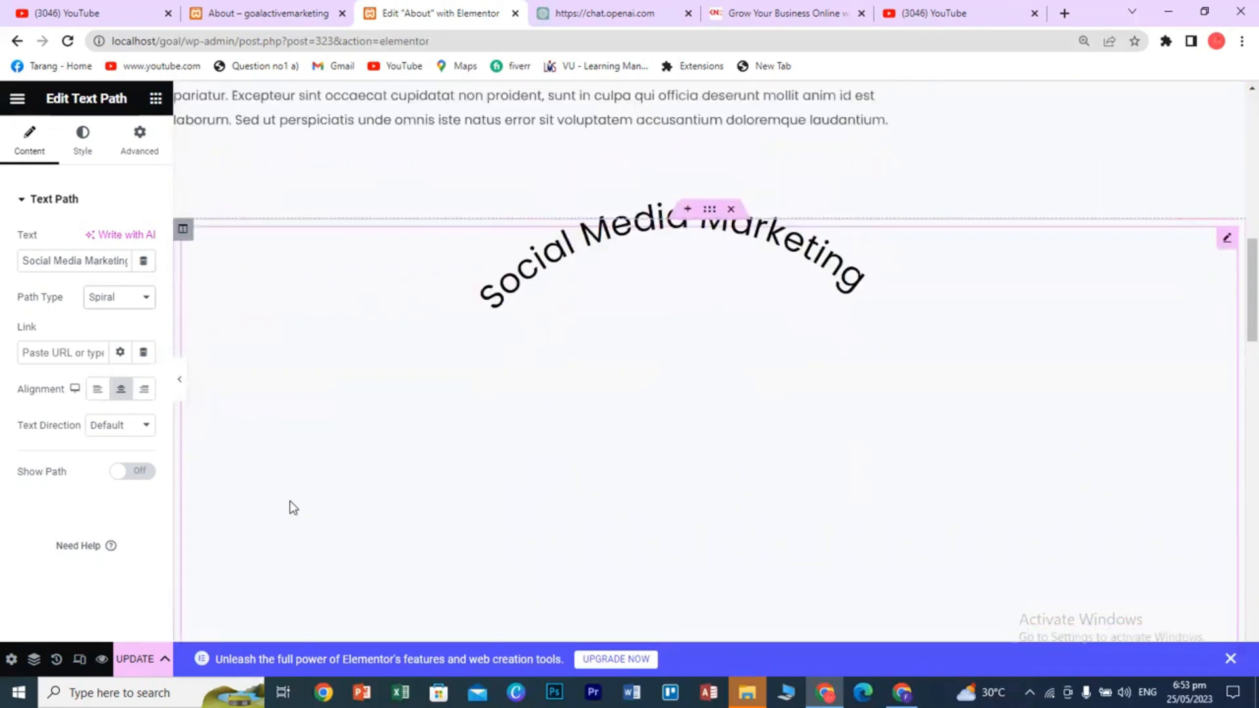
- Return to the widgets panel and expand the Site and WooCommerce widget categories
left_click(155, 99)
scroll(103, 531, "down", 5)
scroll(105, 531, "down", 15)
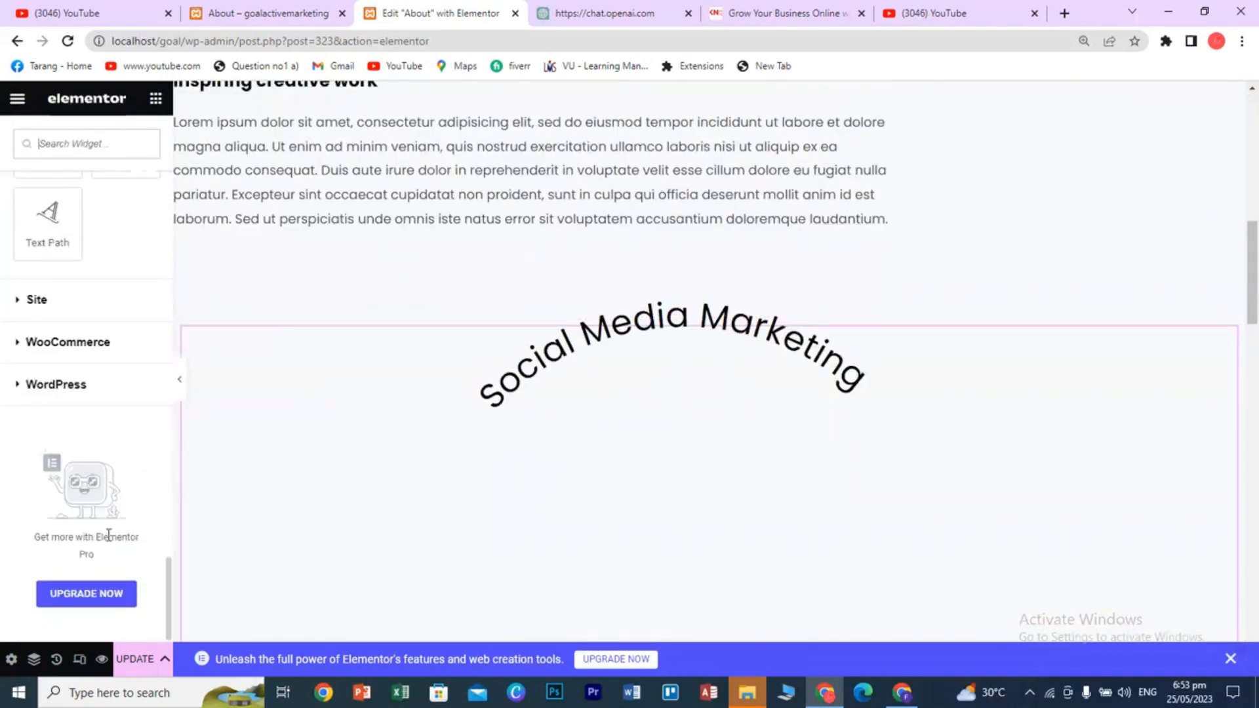
scroll(108, 535, "up", 3)
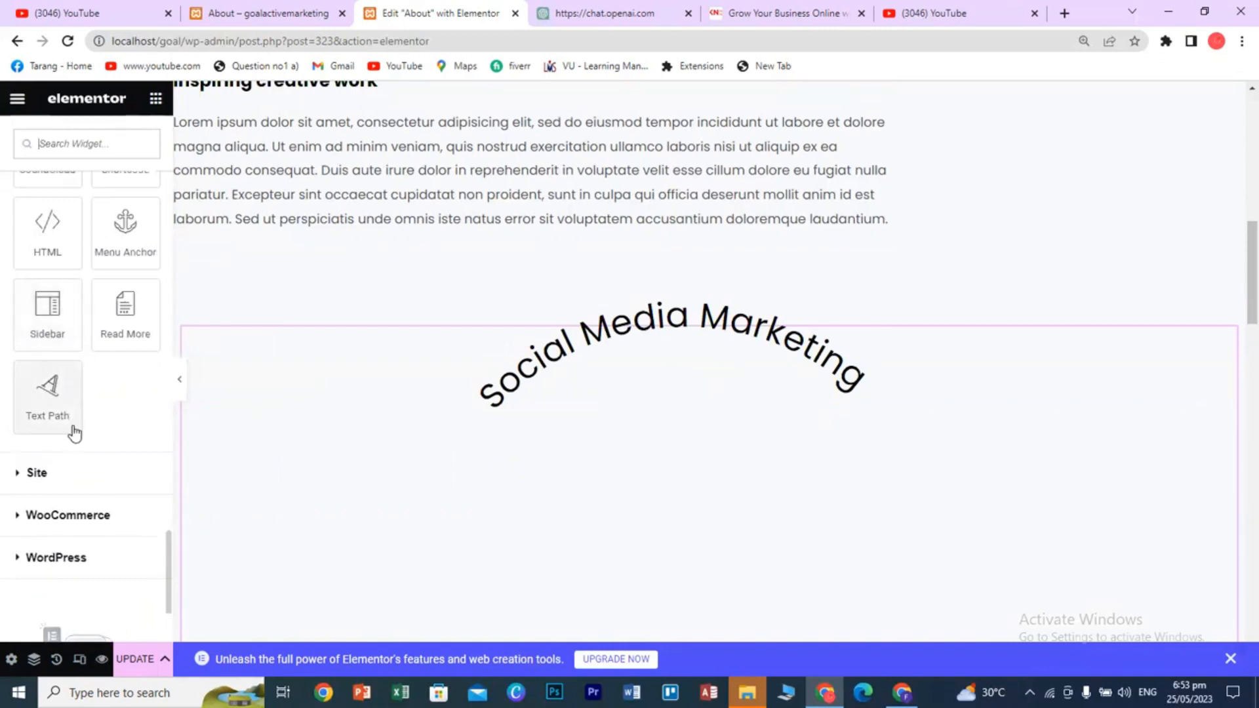
scroll(59, 414, "down", 1)
left_click(38, 391)
scroll(85, 485, "down", 5)
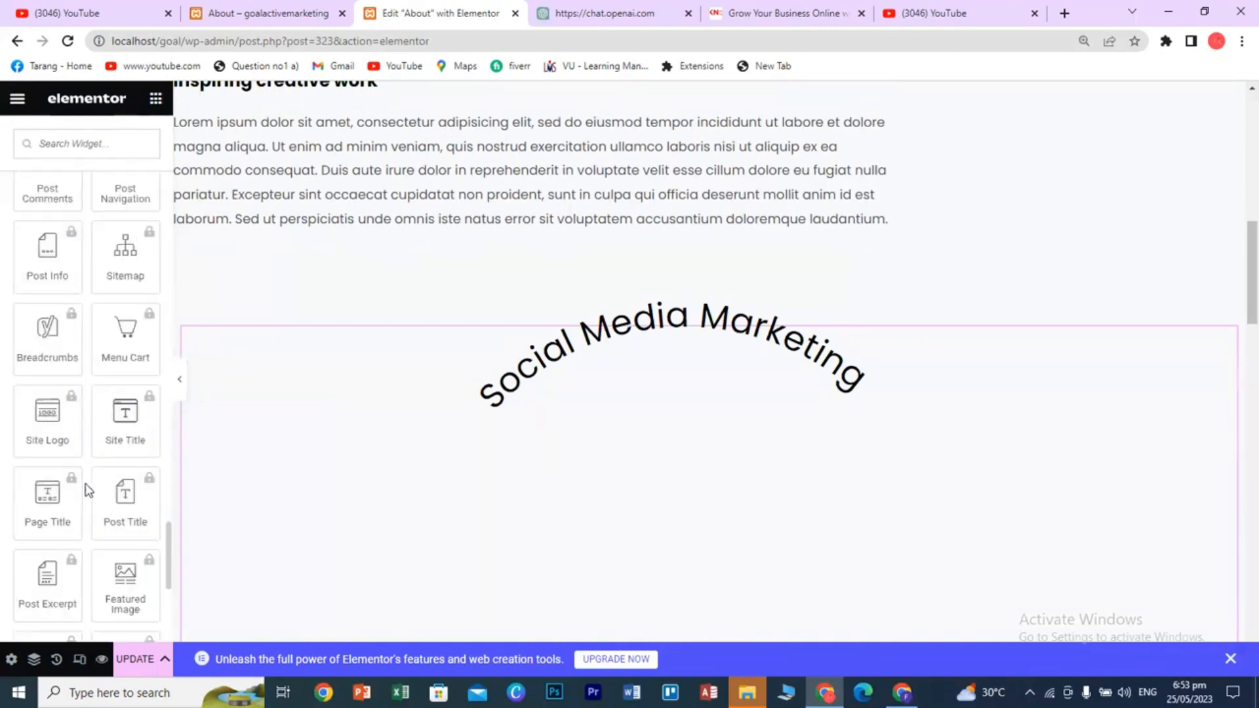
scroll(87, 491, "down", 5)
left_click(63, 400)
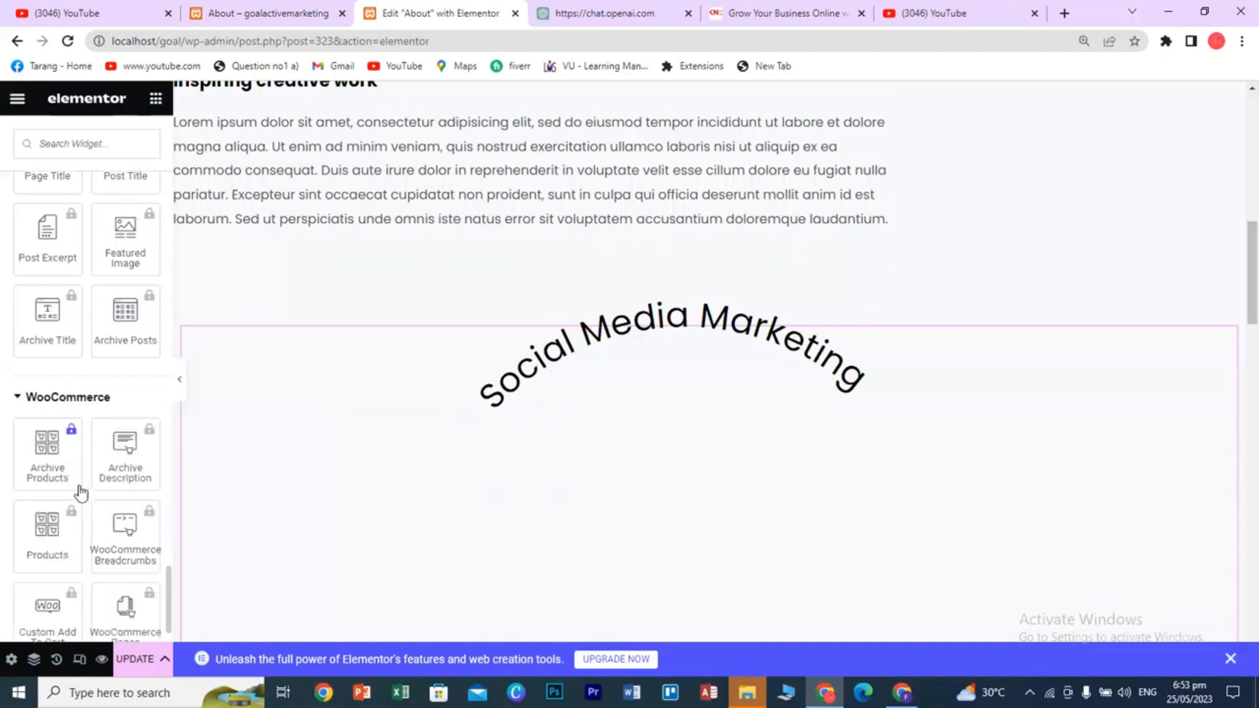
scroll(80, 495, "down", 10)
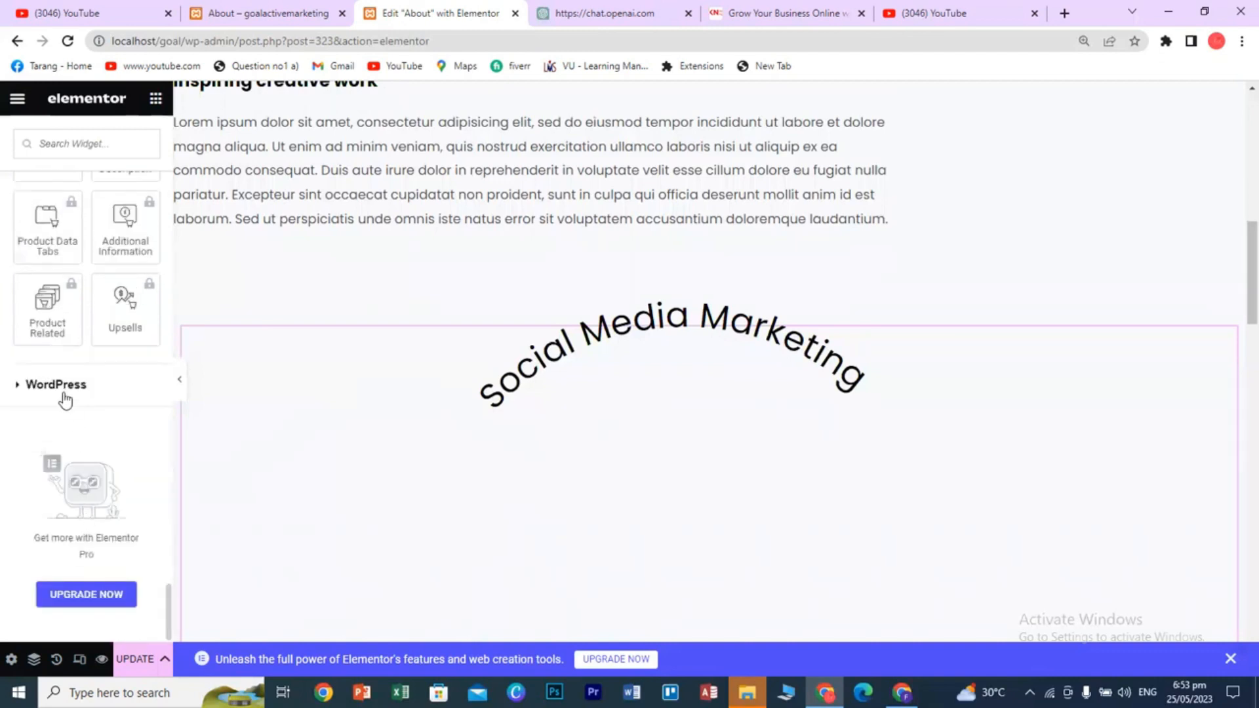